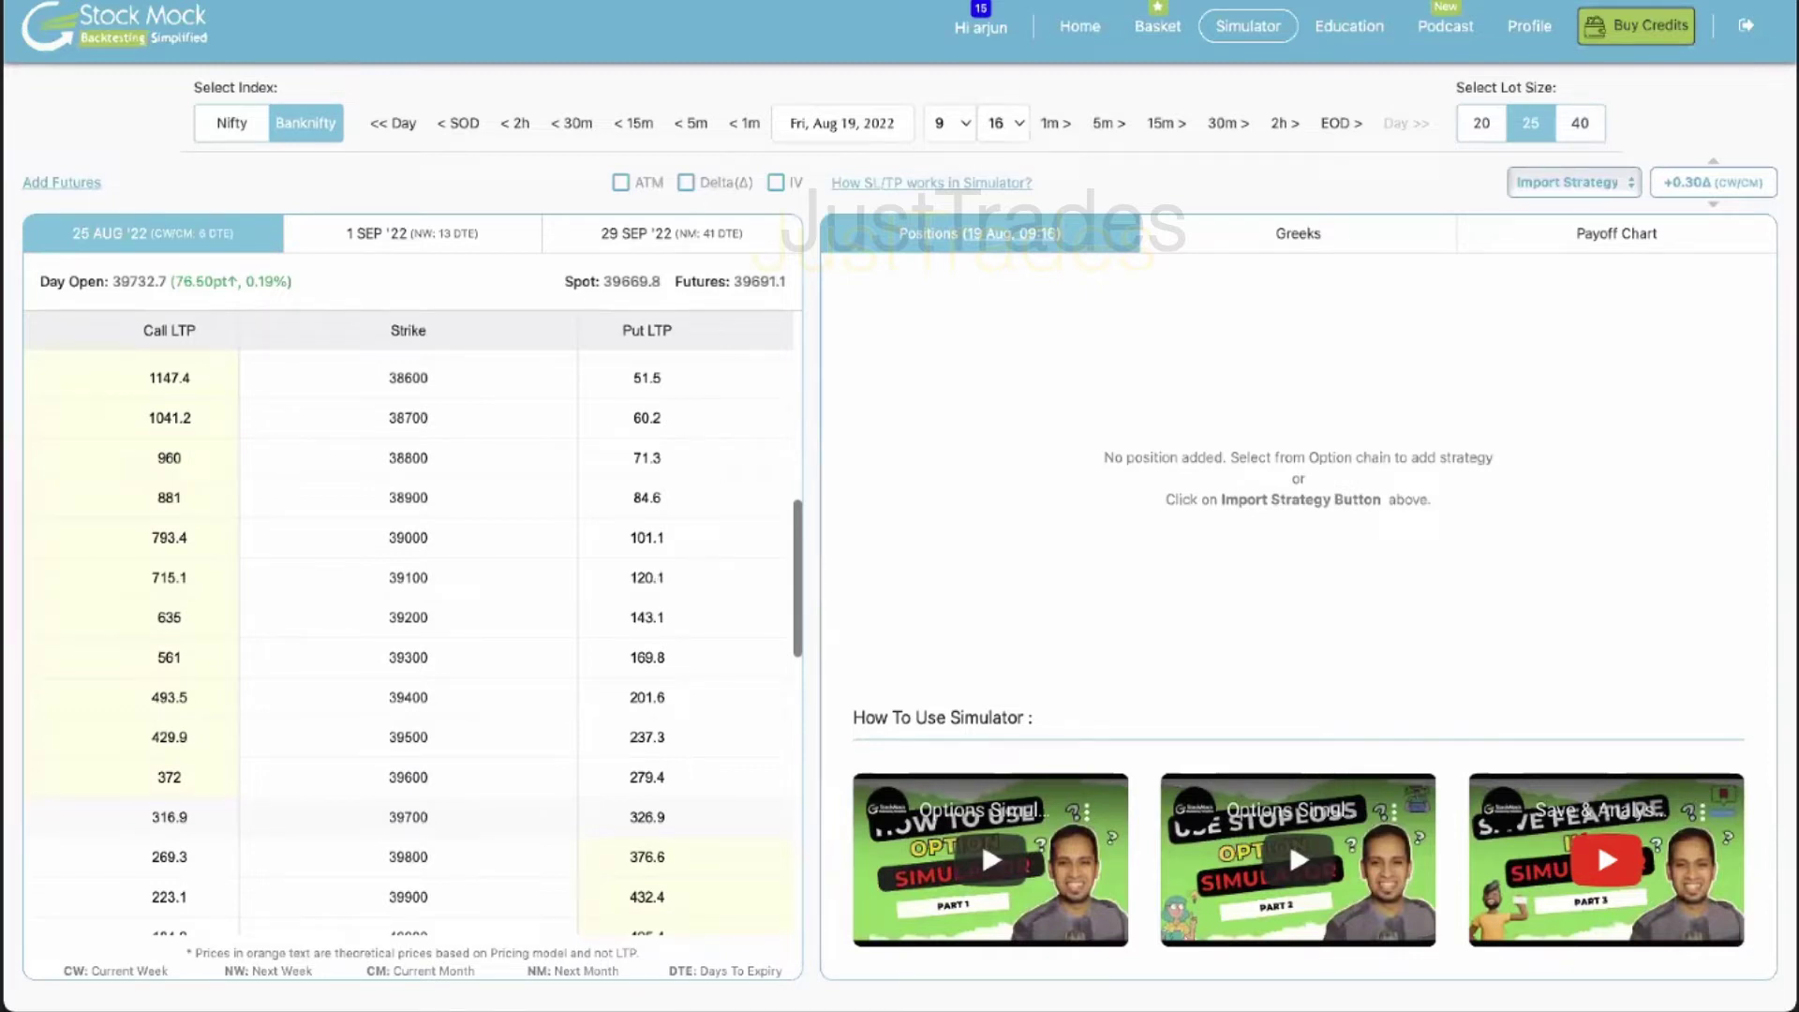
Switch to the Telegram JustTrades Discussion chat and find the option chain screenshot posted at 10:43 AM
key(super+Tab)
scroll(923, 519, up, 6)
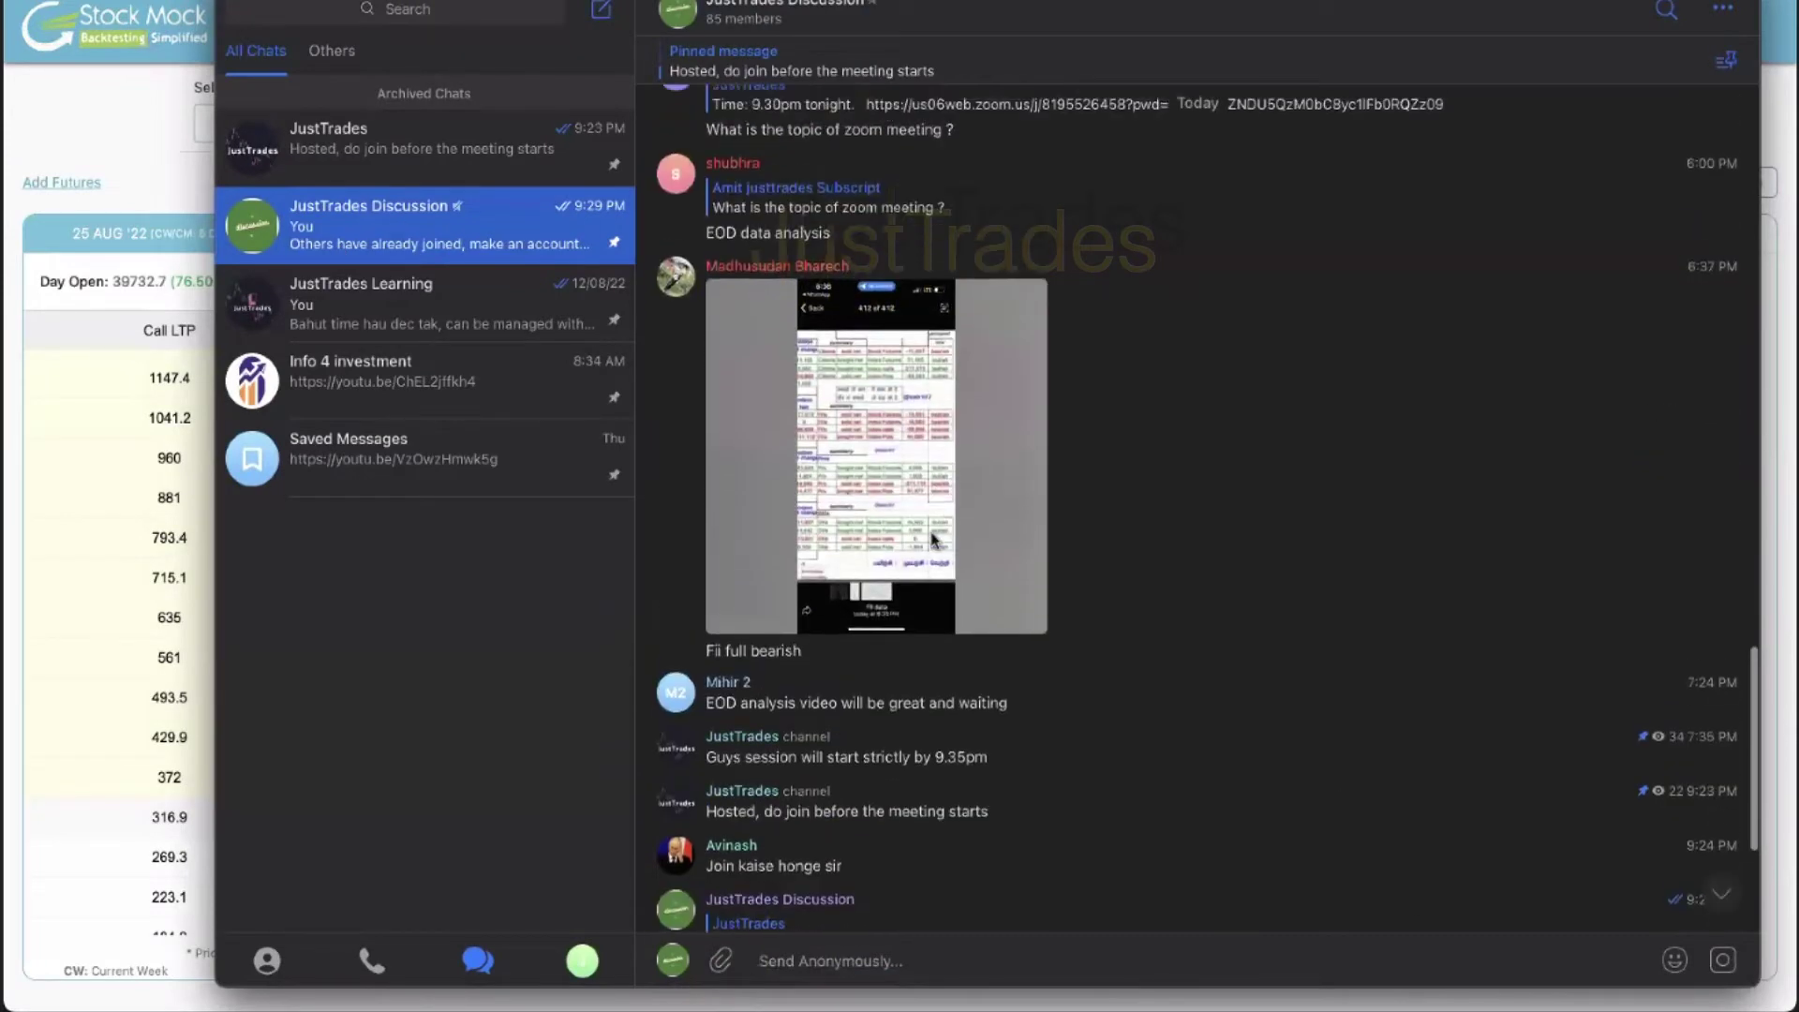
scroll(934, 538, up, 8)
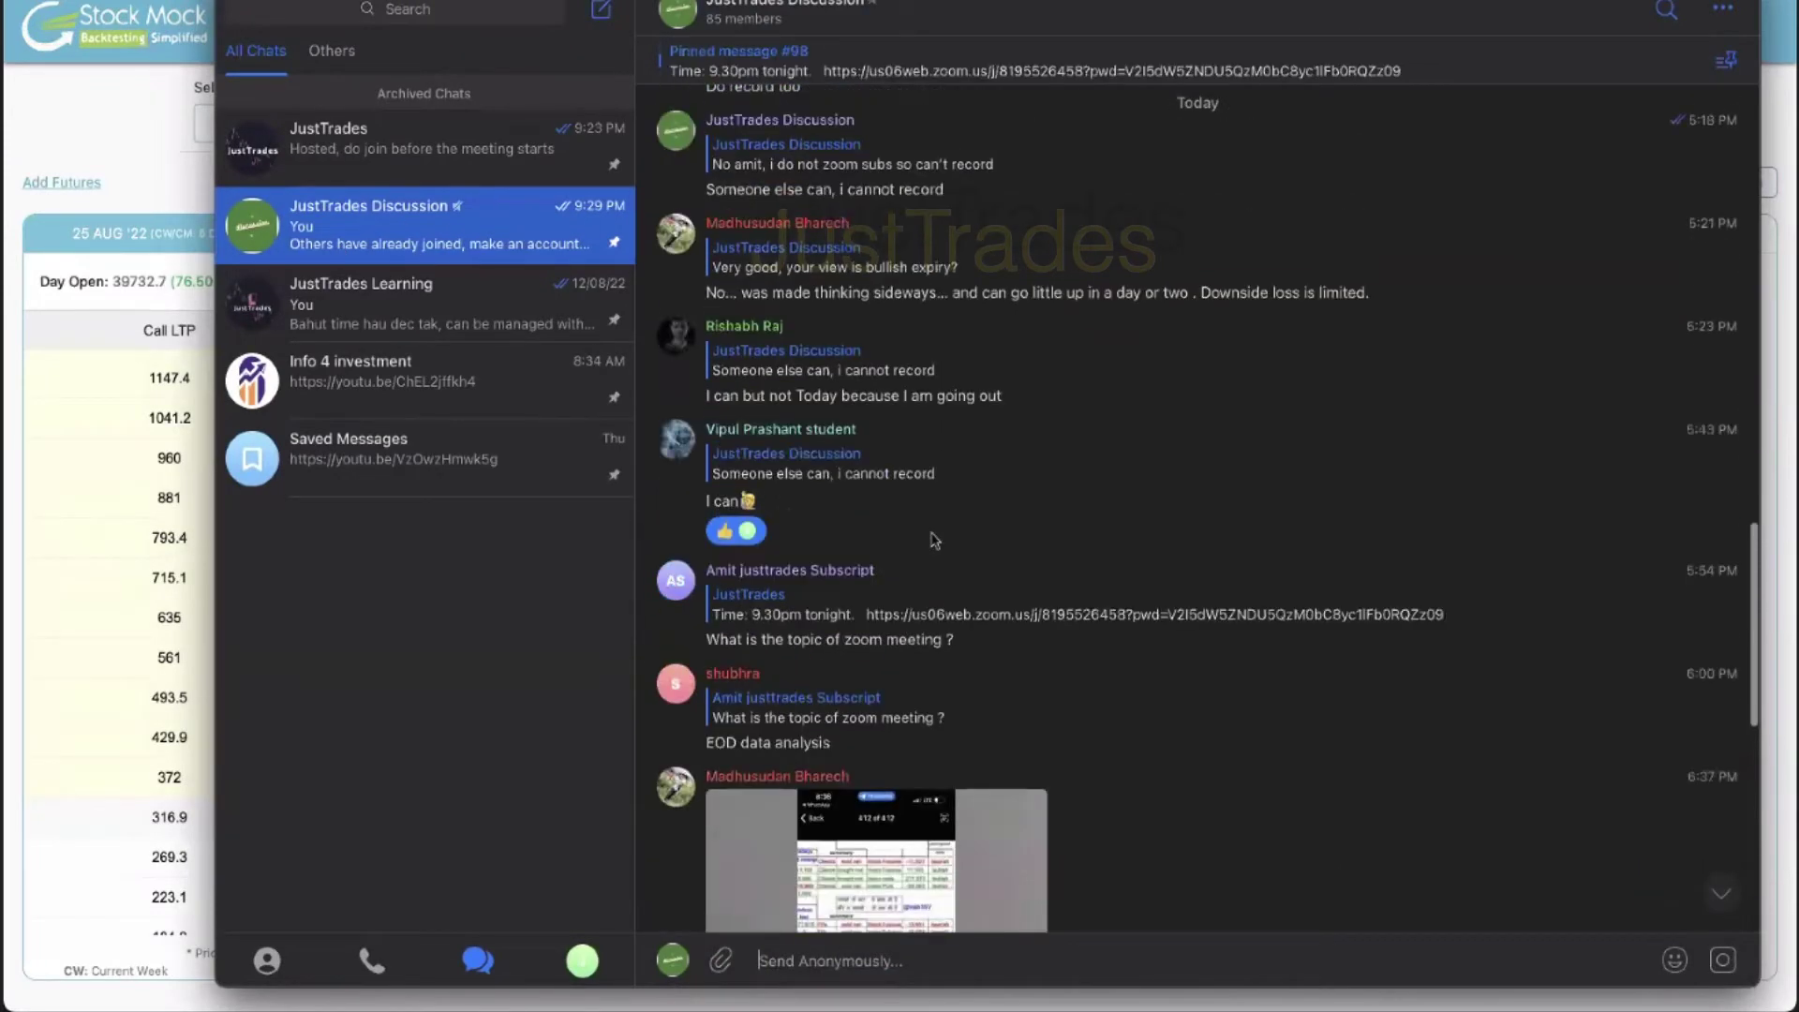
scroll(933, 538, up, 10)
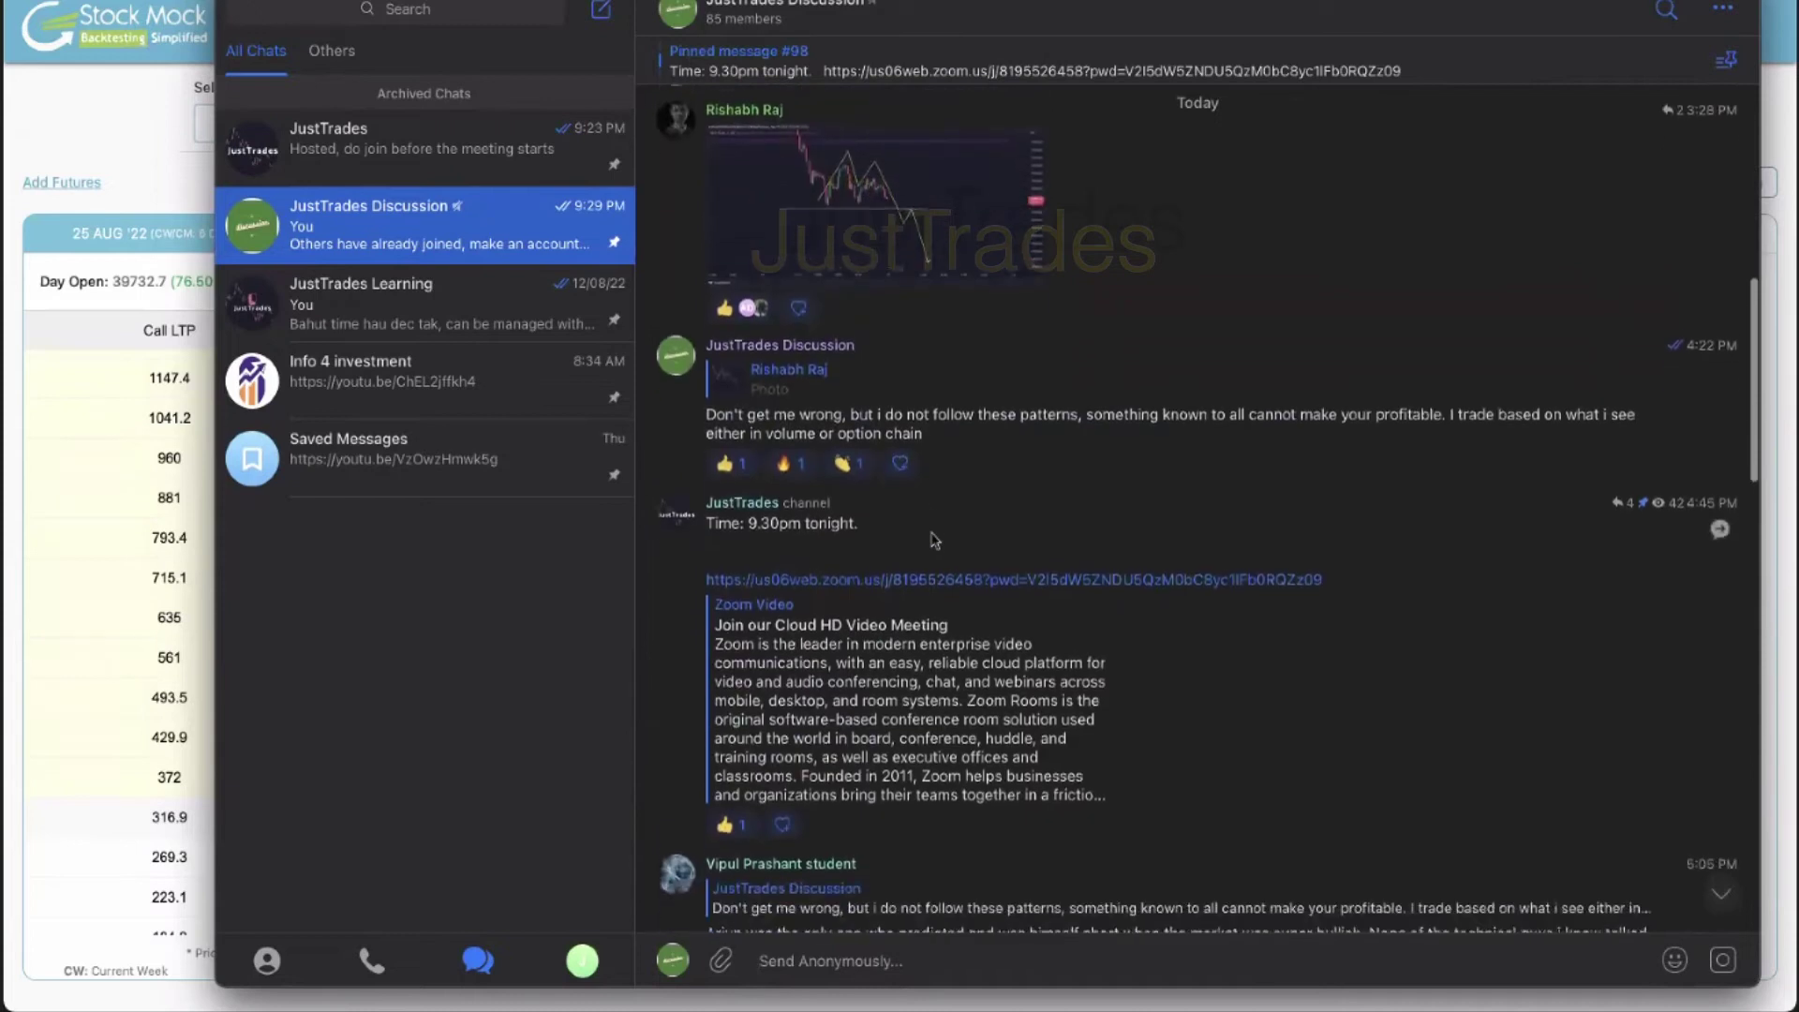
scroll(933, 541, up, 10)
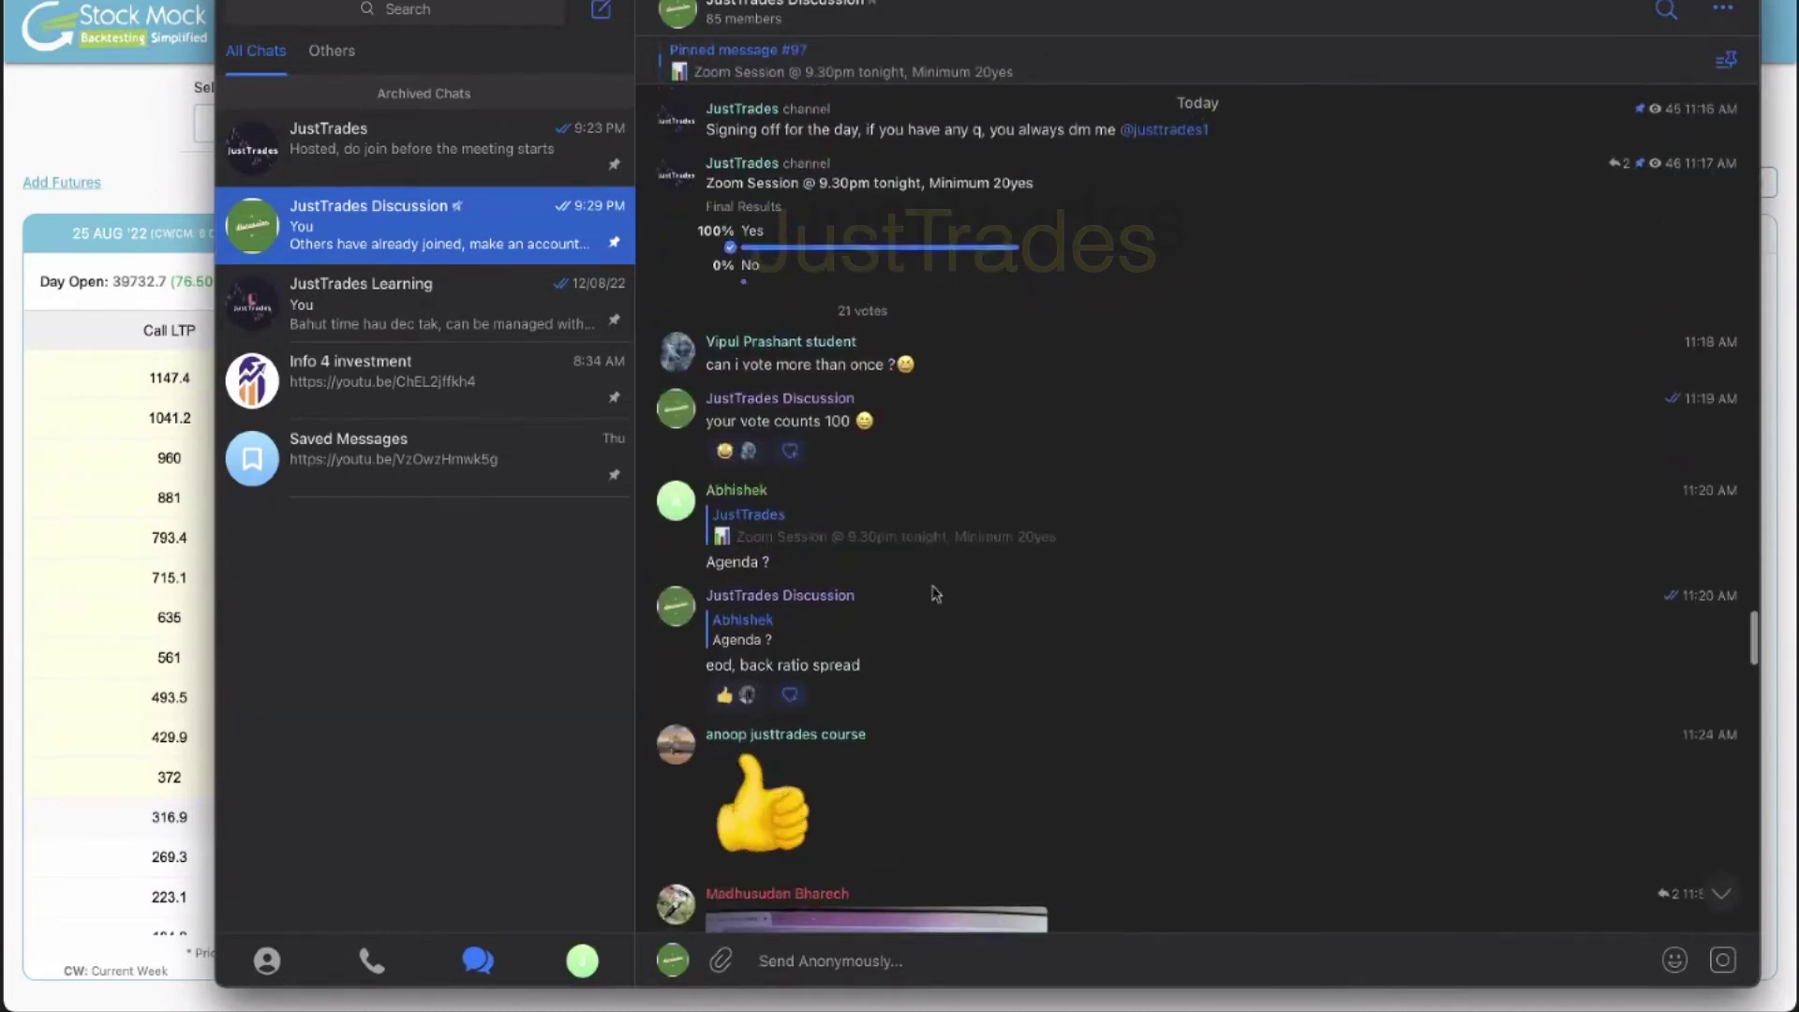
scroll(937, 626, up, 10)
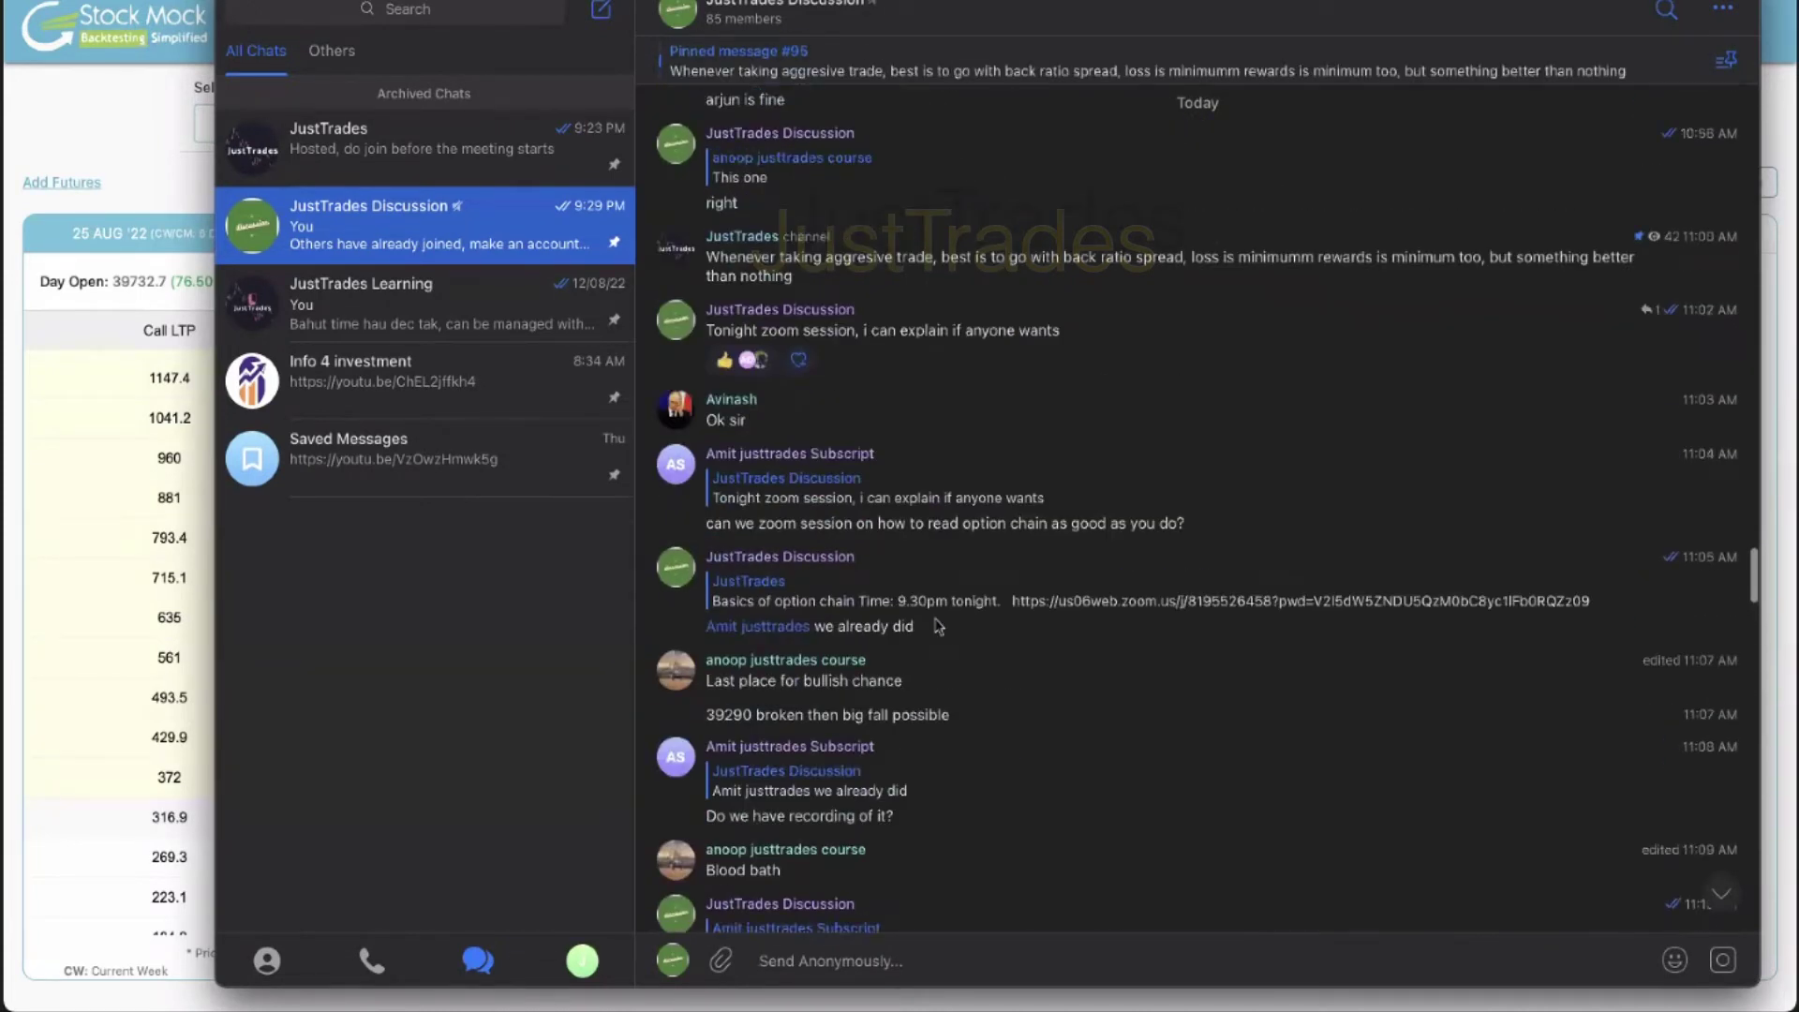
scroll(935, 626, up, 2)
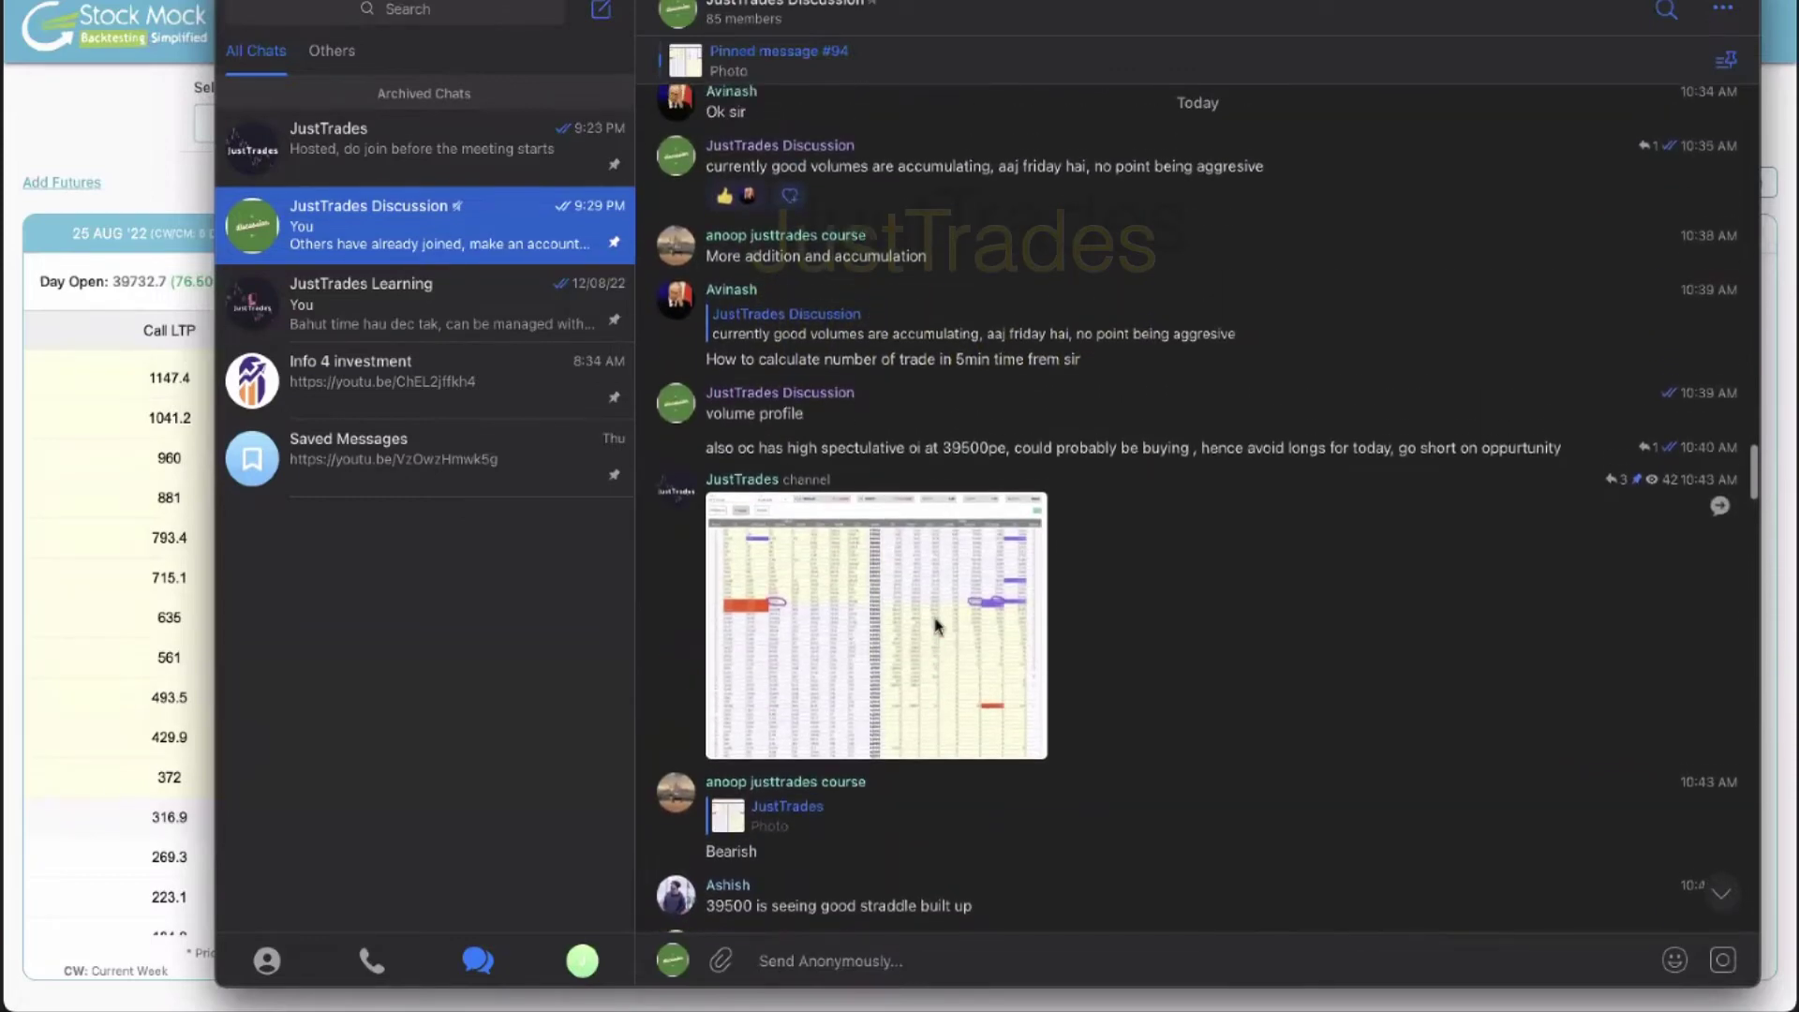
Open the 10:43 AM option chain screenshot, inspect it around the 39500 strike, and close it
click(771, 494)
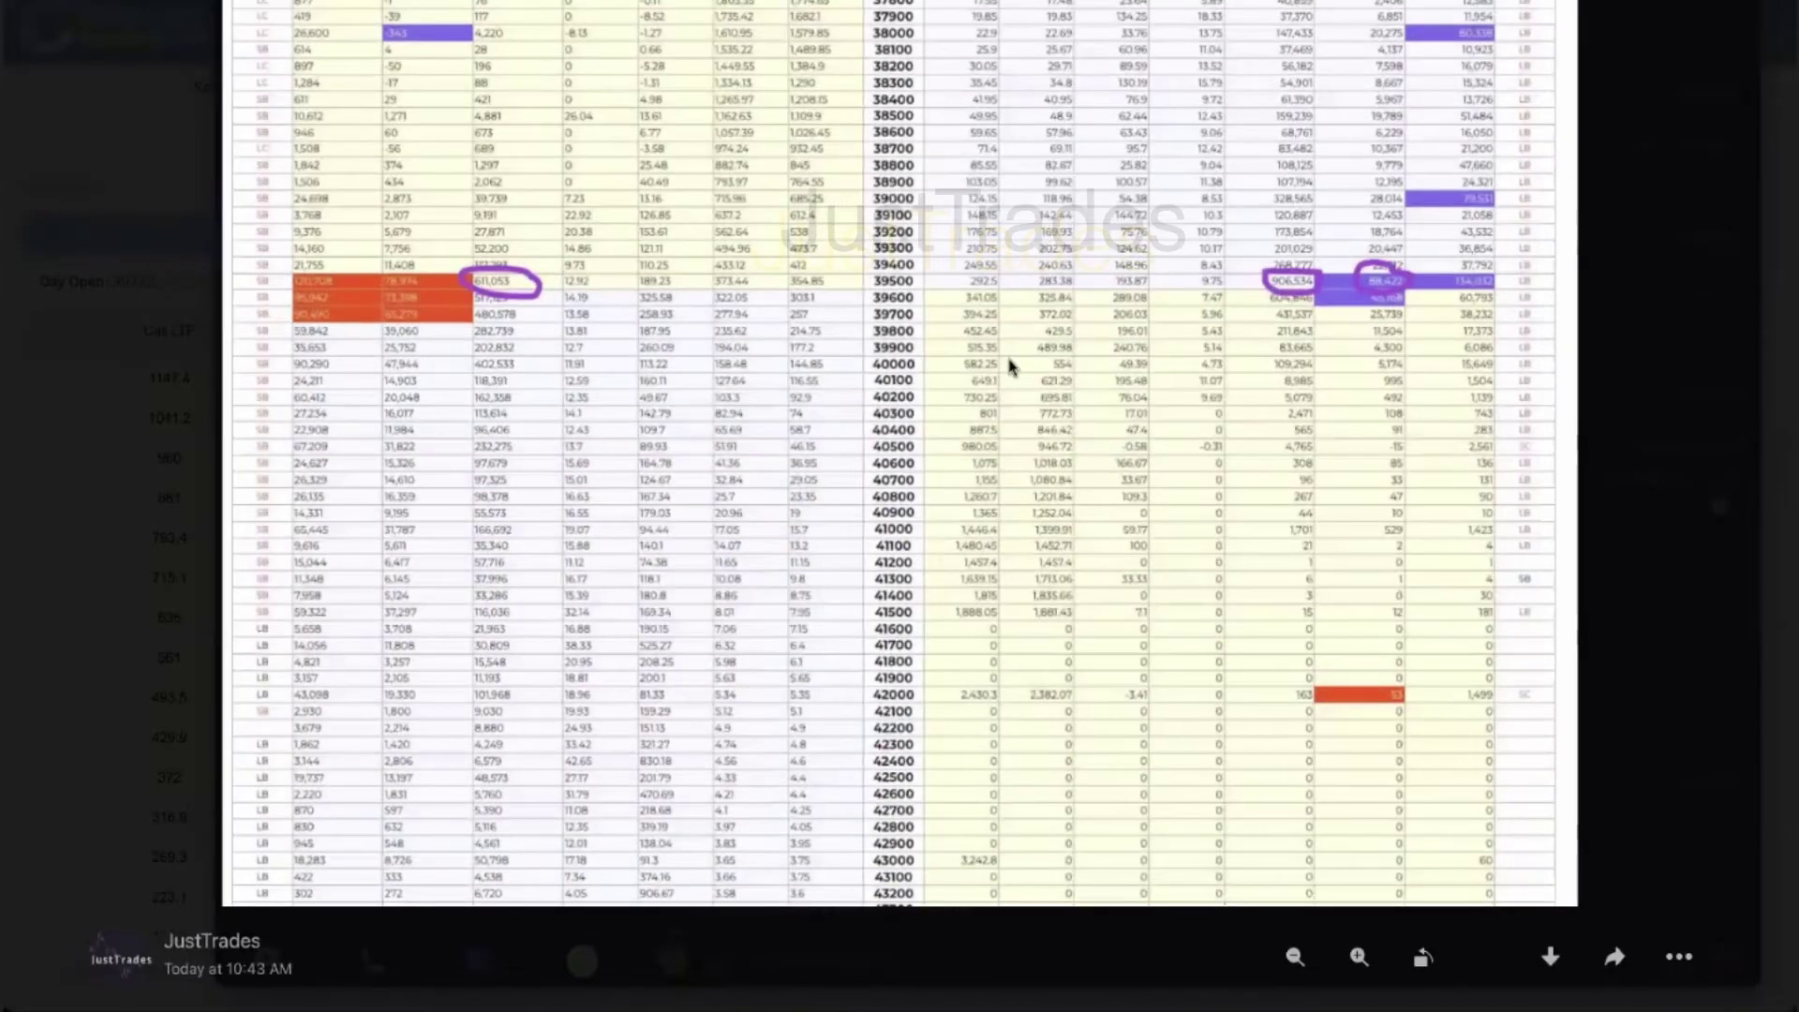
scroll(1010, 365, up, 3)
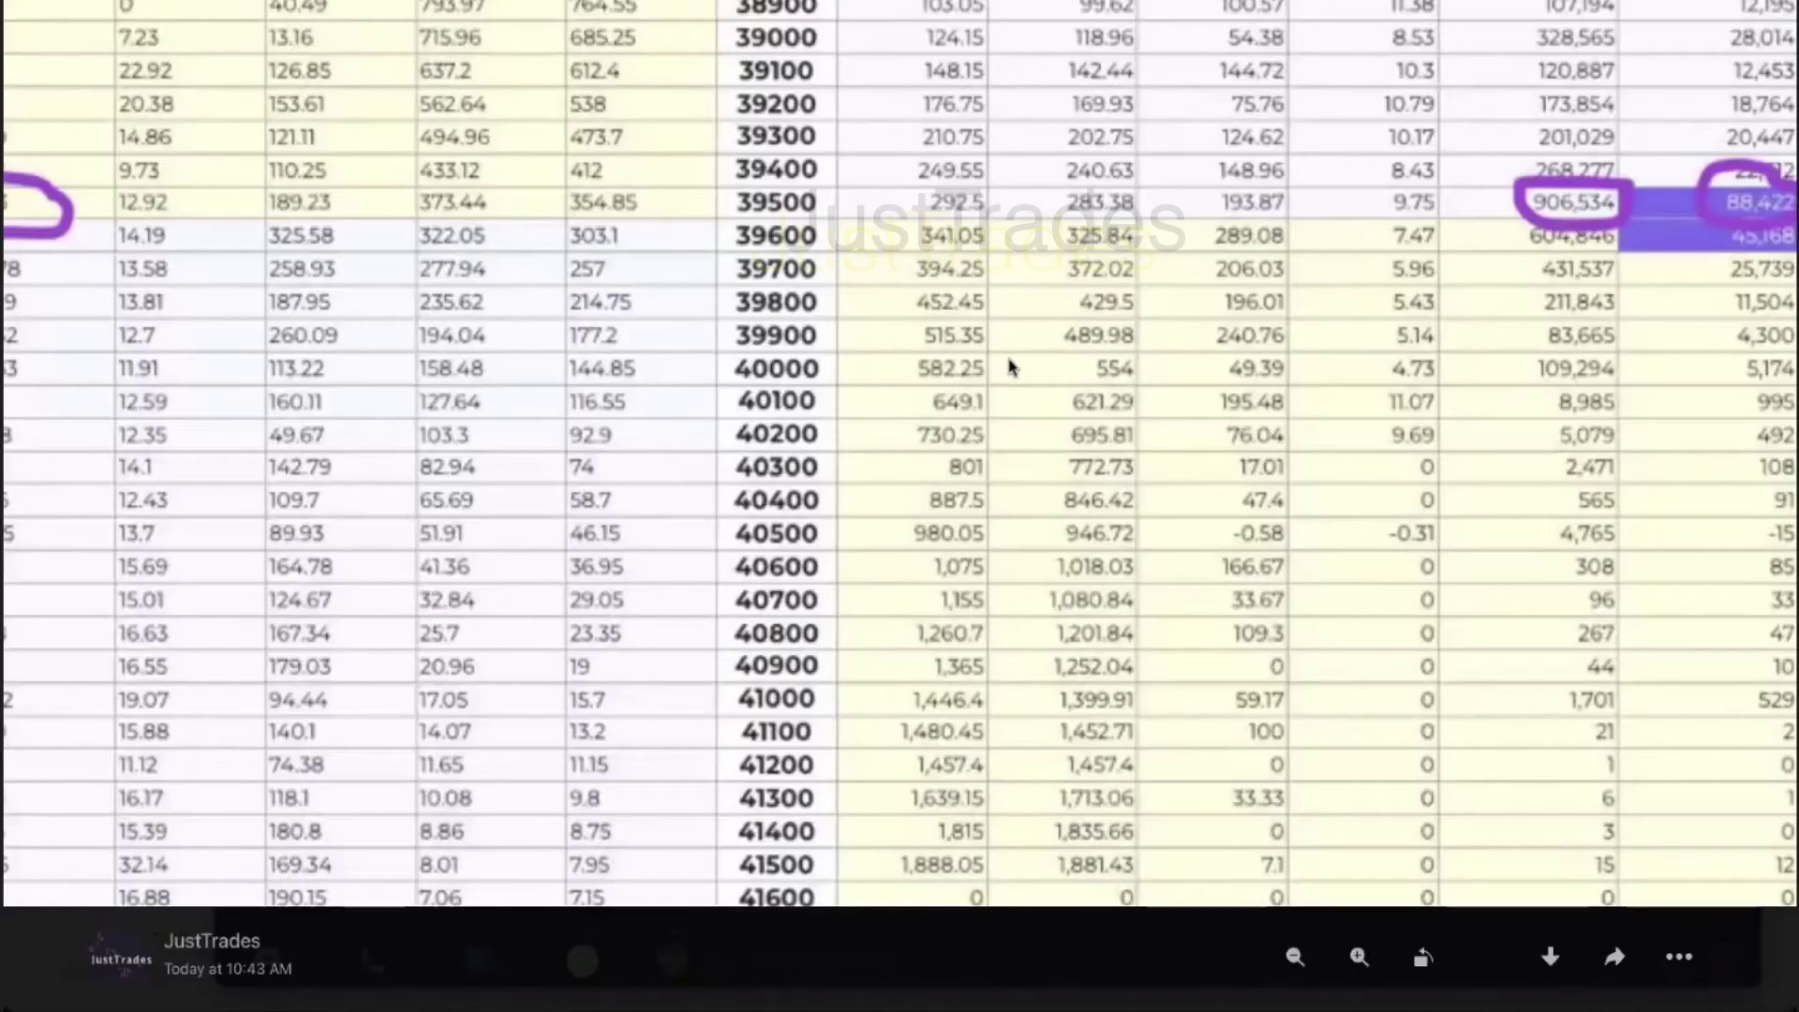
scroll(584, 301, down, 1)
scroll(586, 309, down, 2)
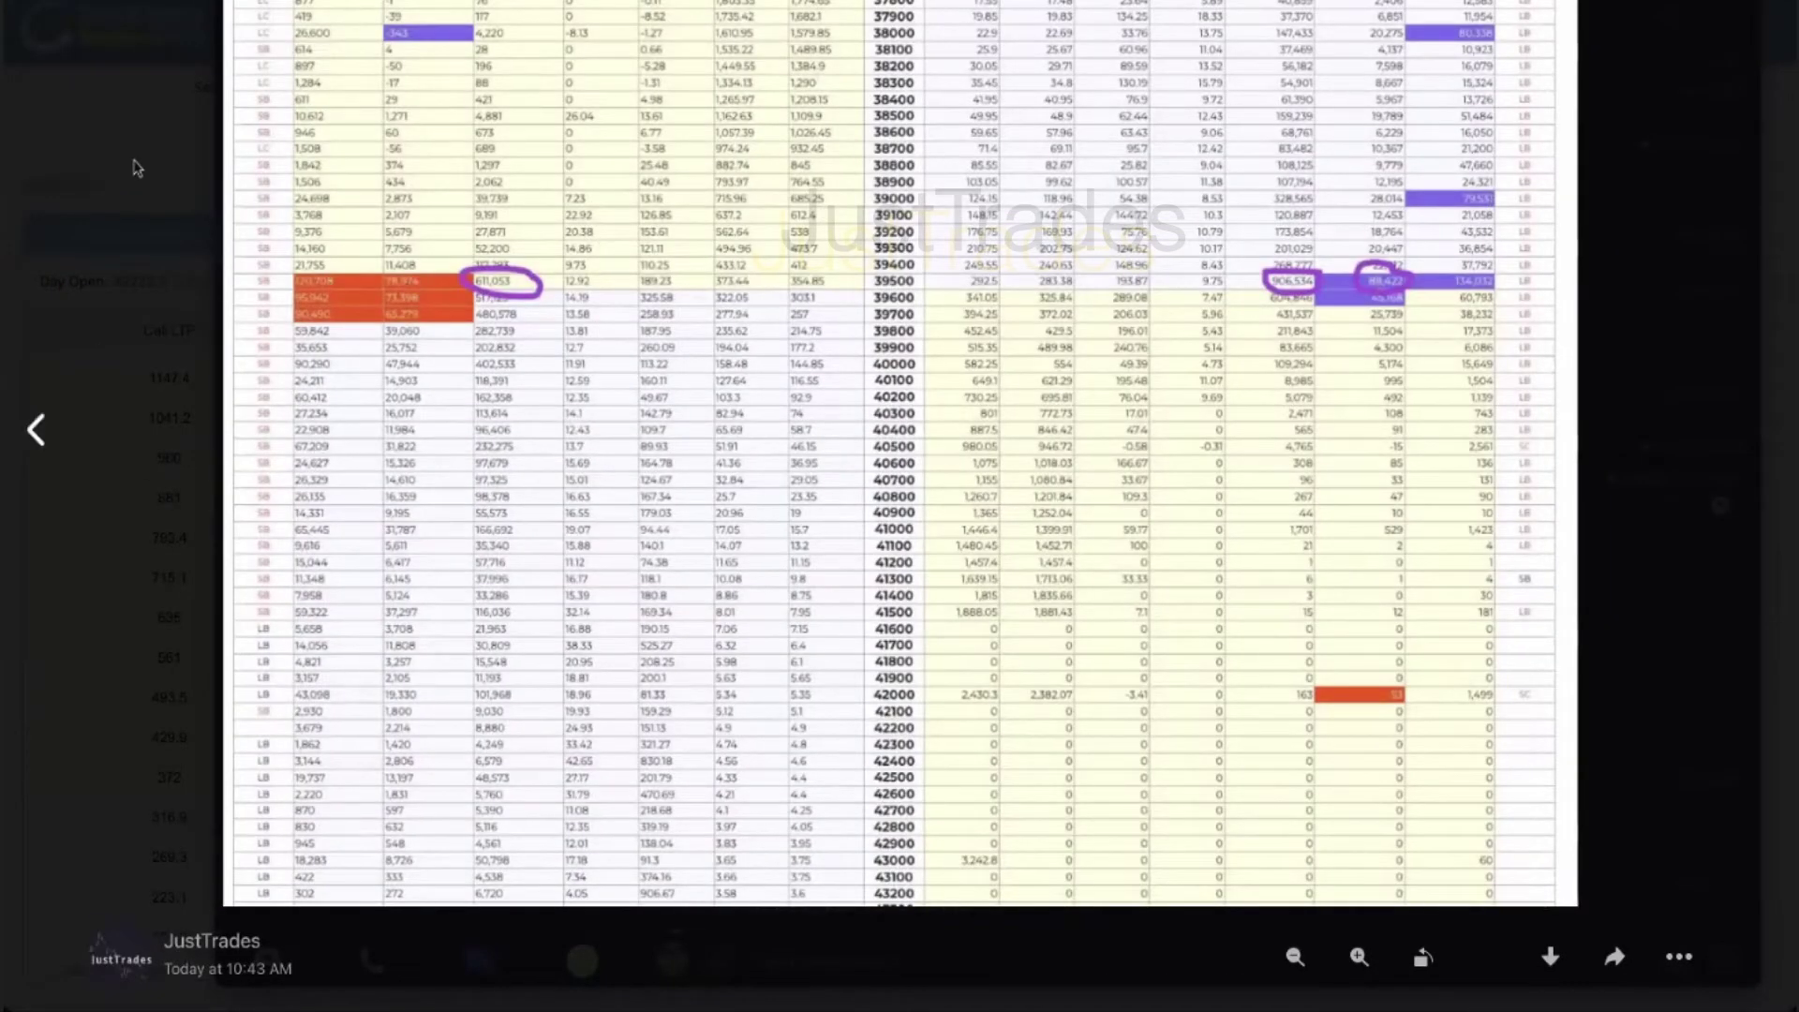
click(916, 720)
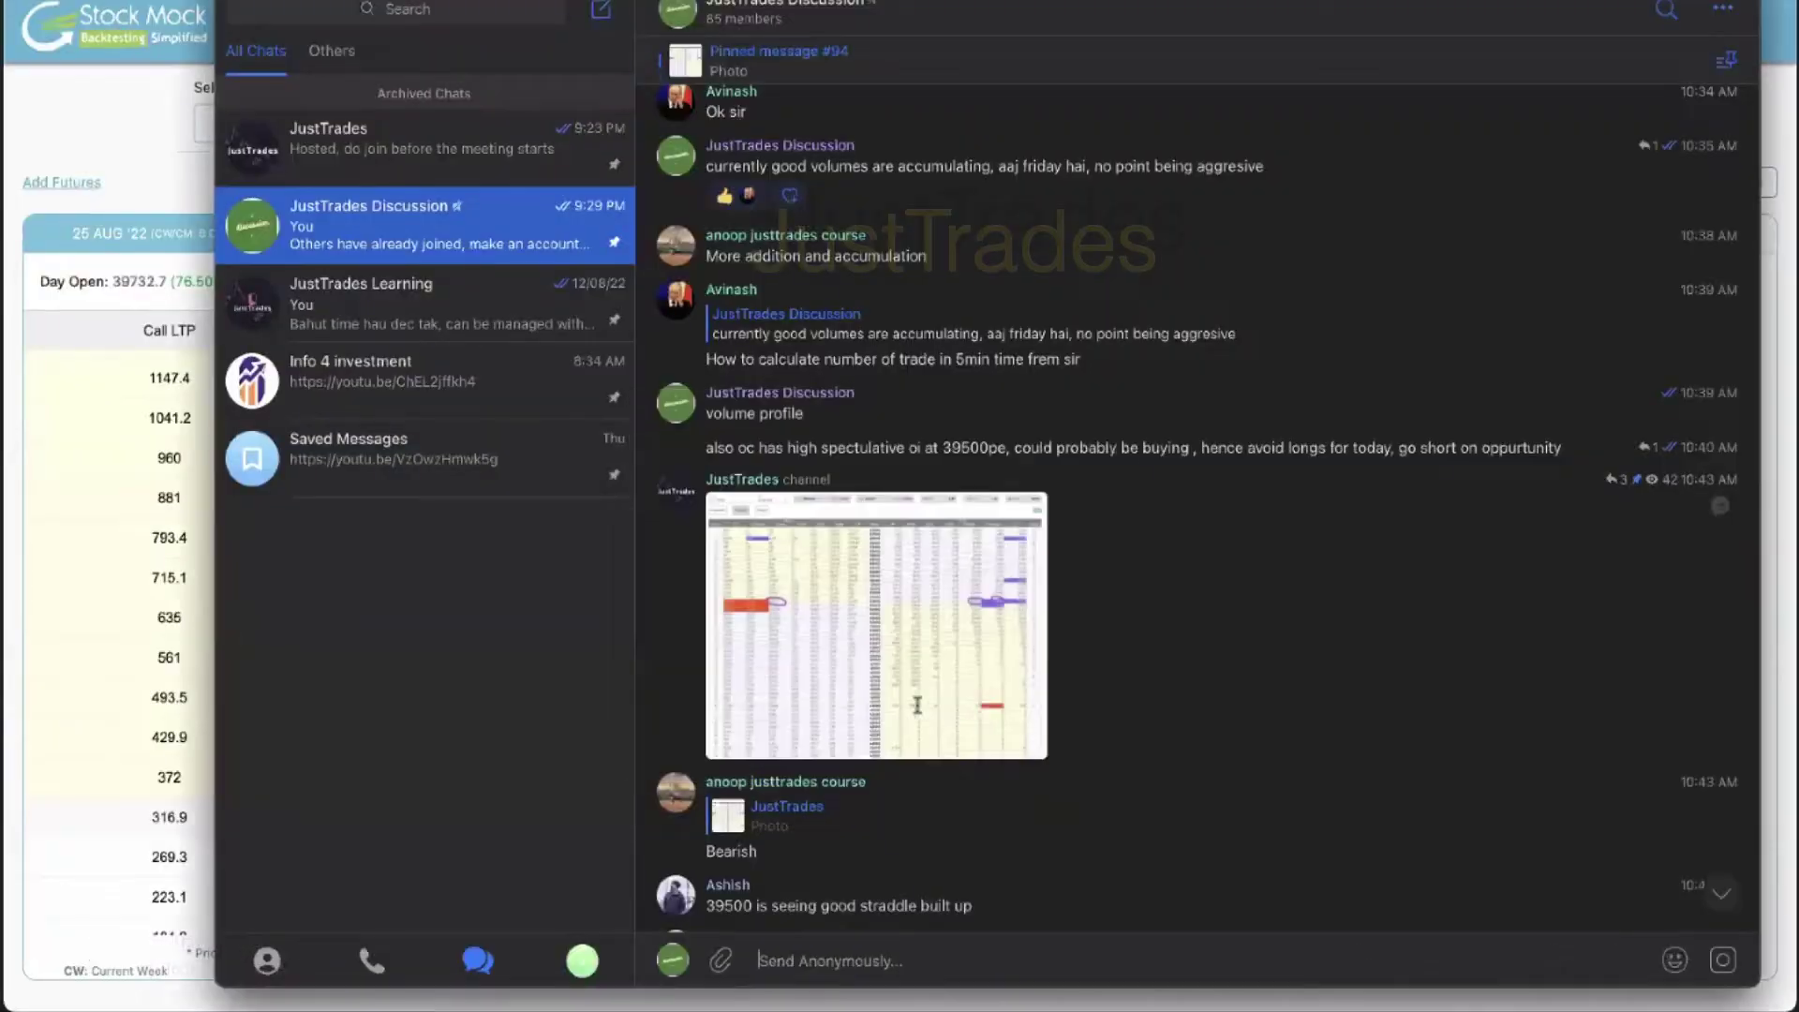
Reopen the option chain screenshot, examine the circled open interest and volume figures at the 39500 strike enlarged, and close it
scroll(917, 705, down, 2)
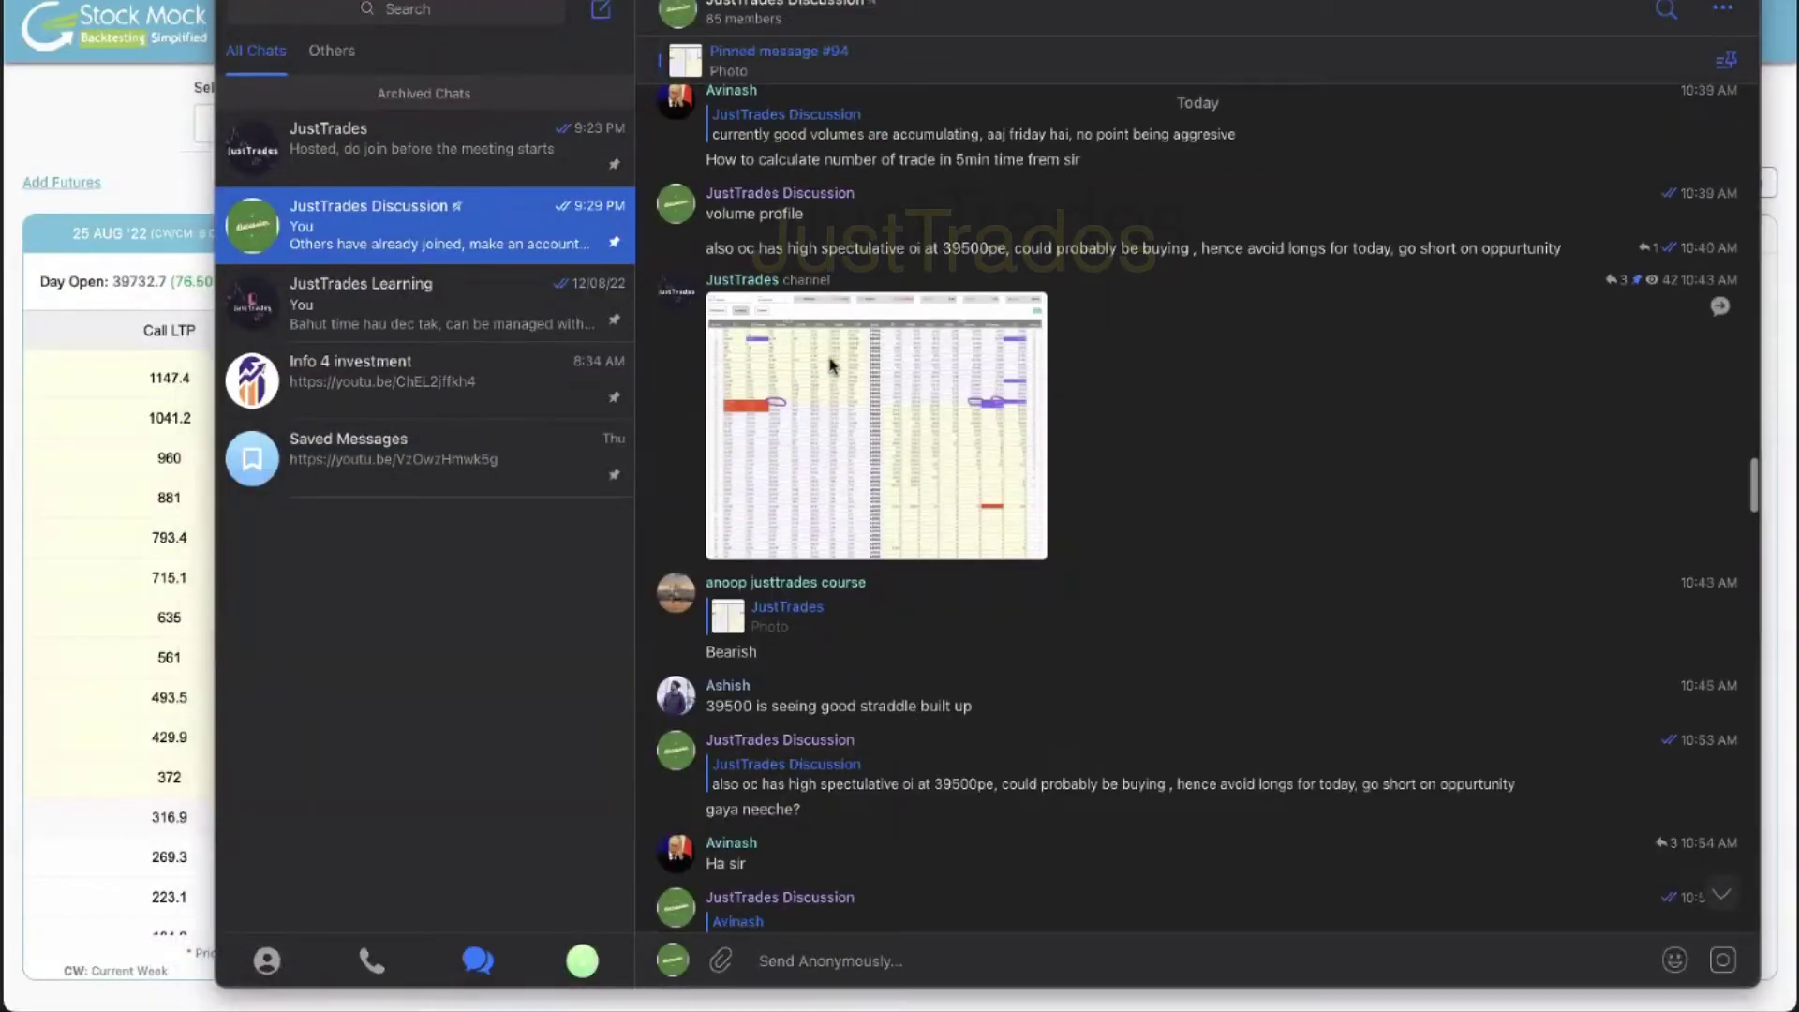
click(916, 487)
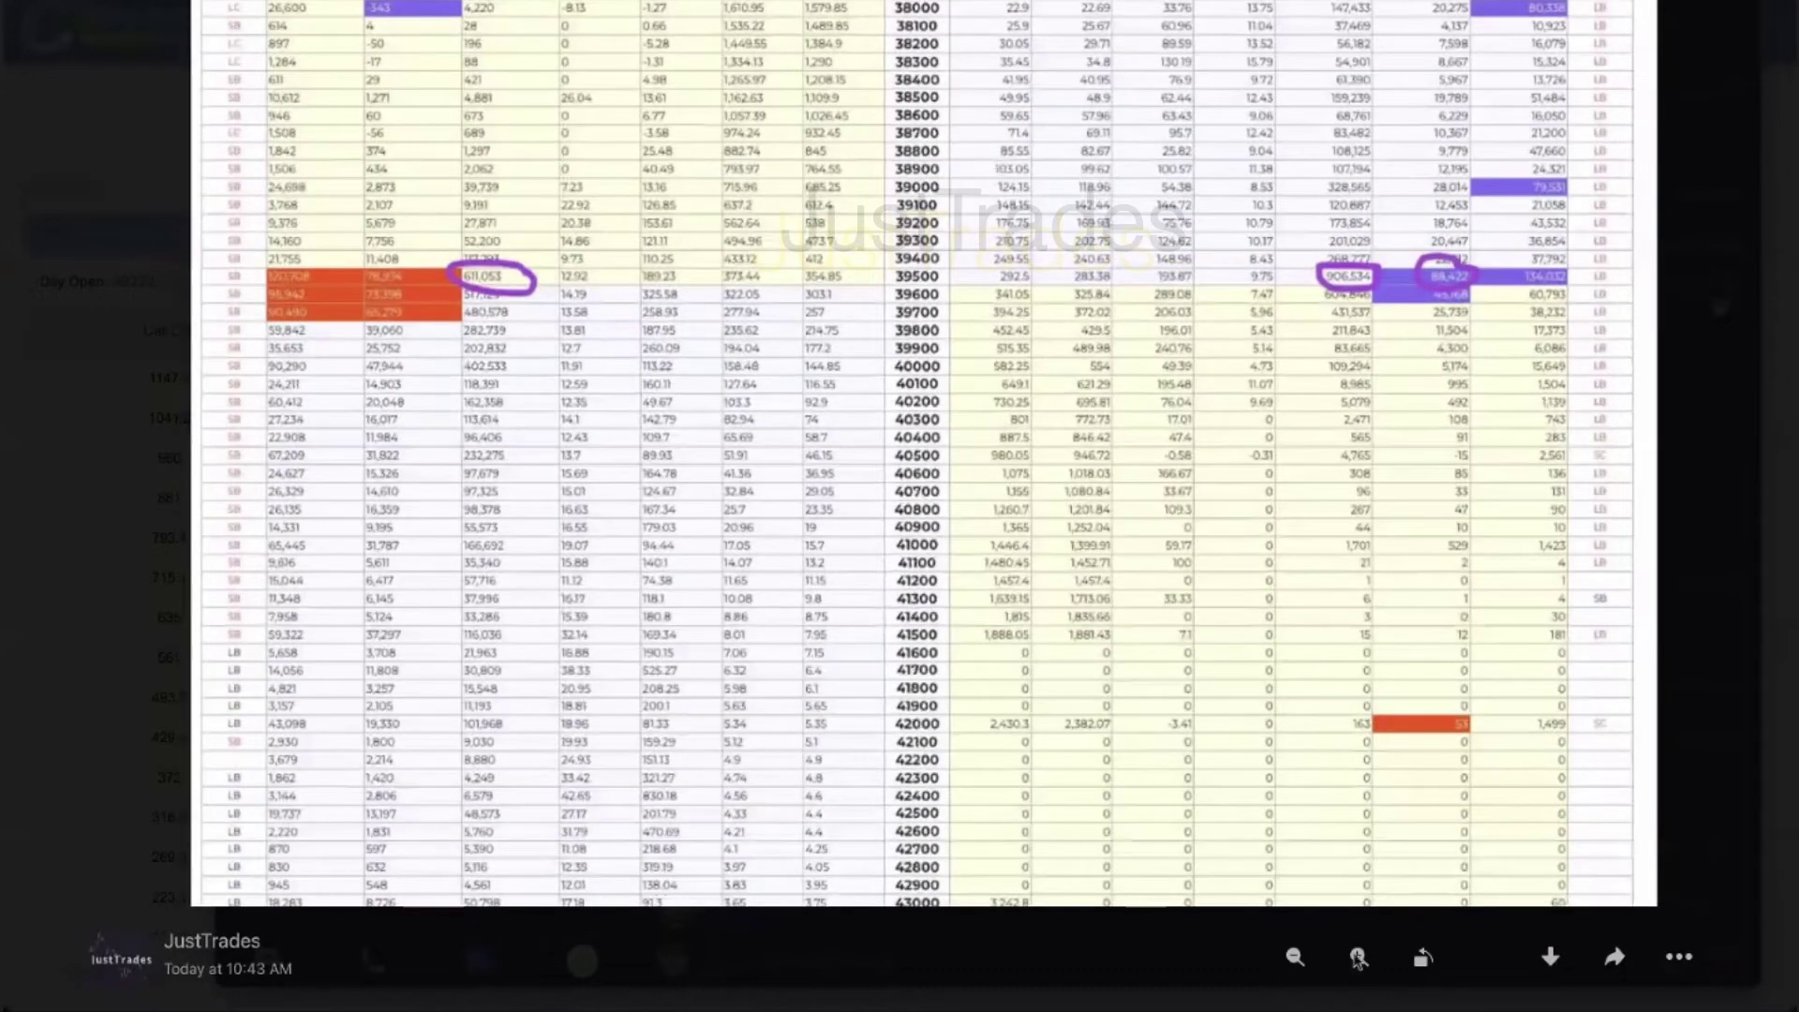
click(1358, 957)
scroll(1189, 830, down, 5)
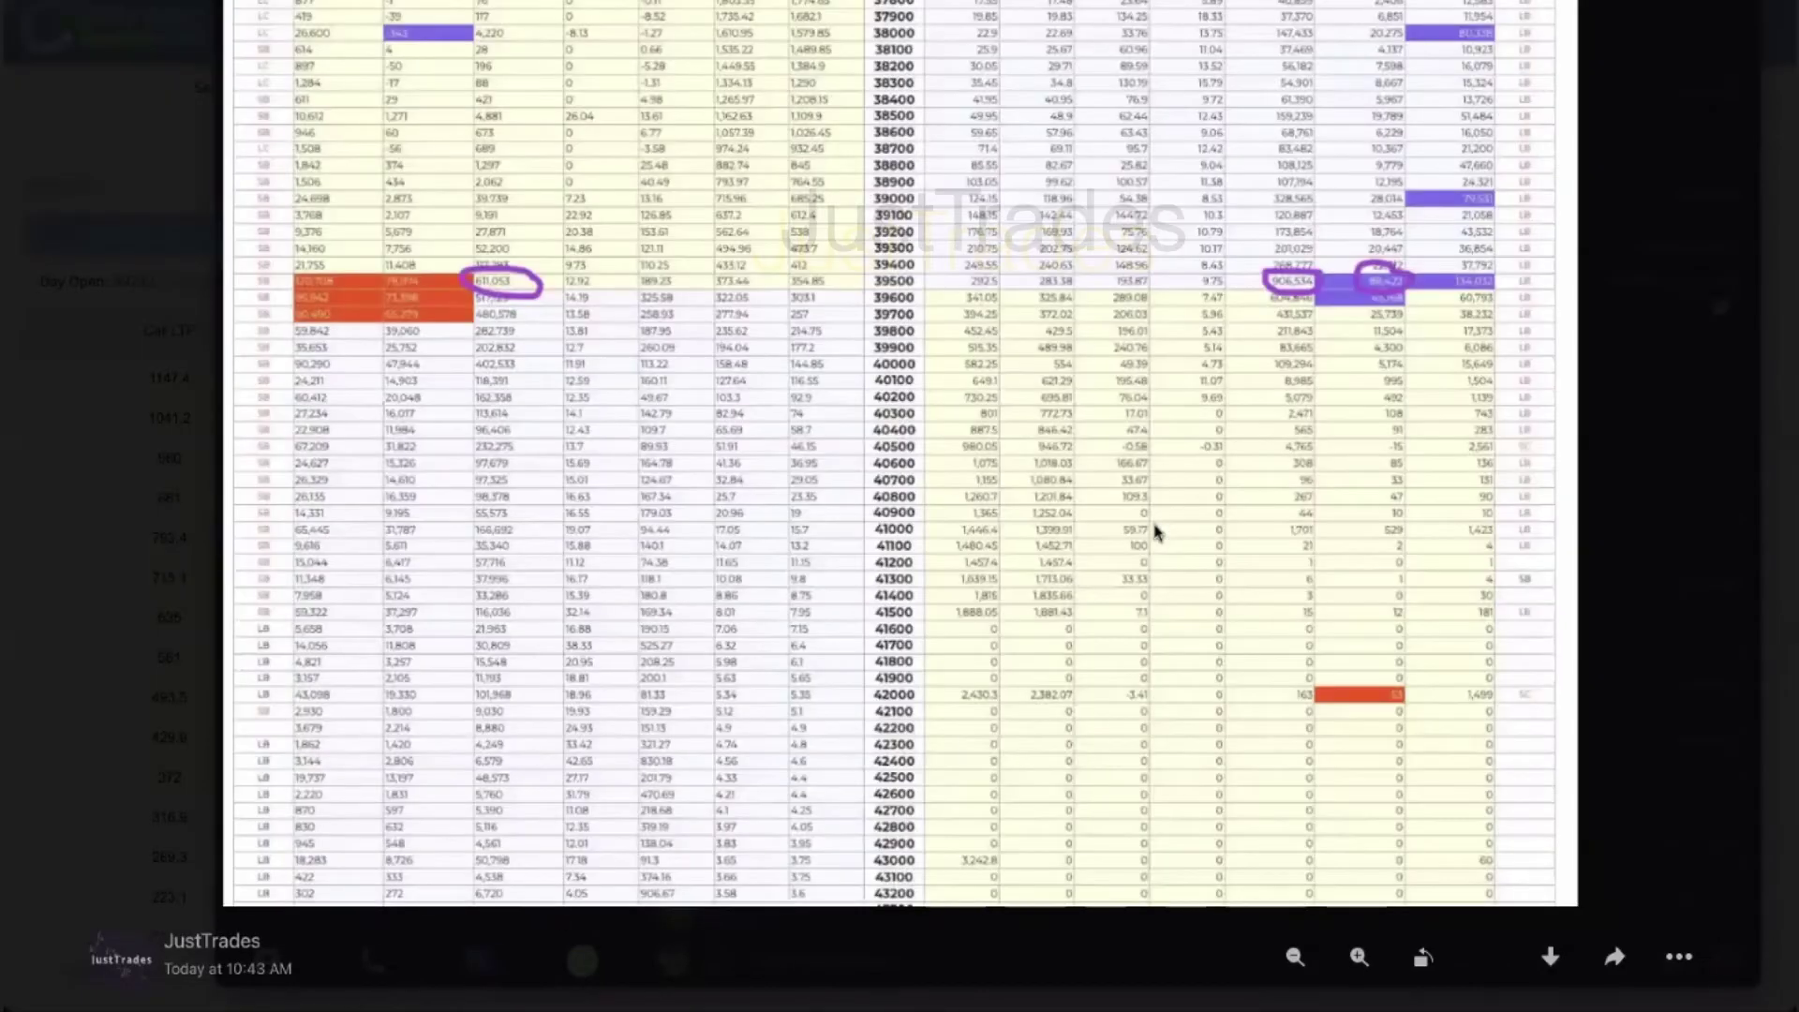
scroll(1155, 531, up, 2)
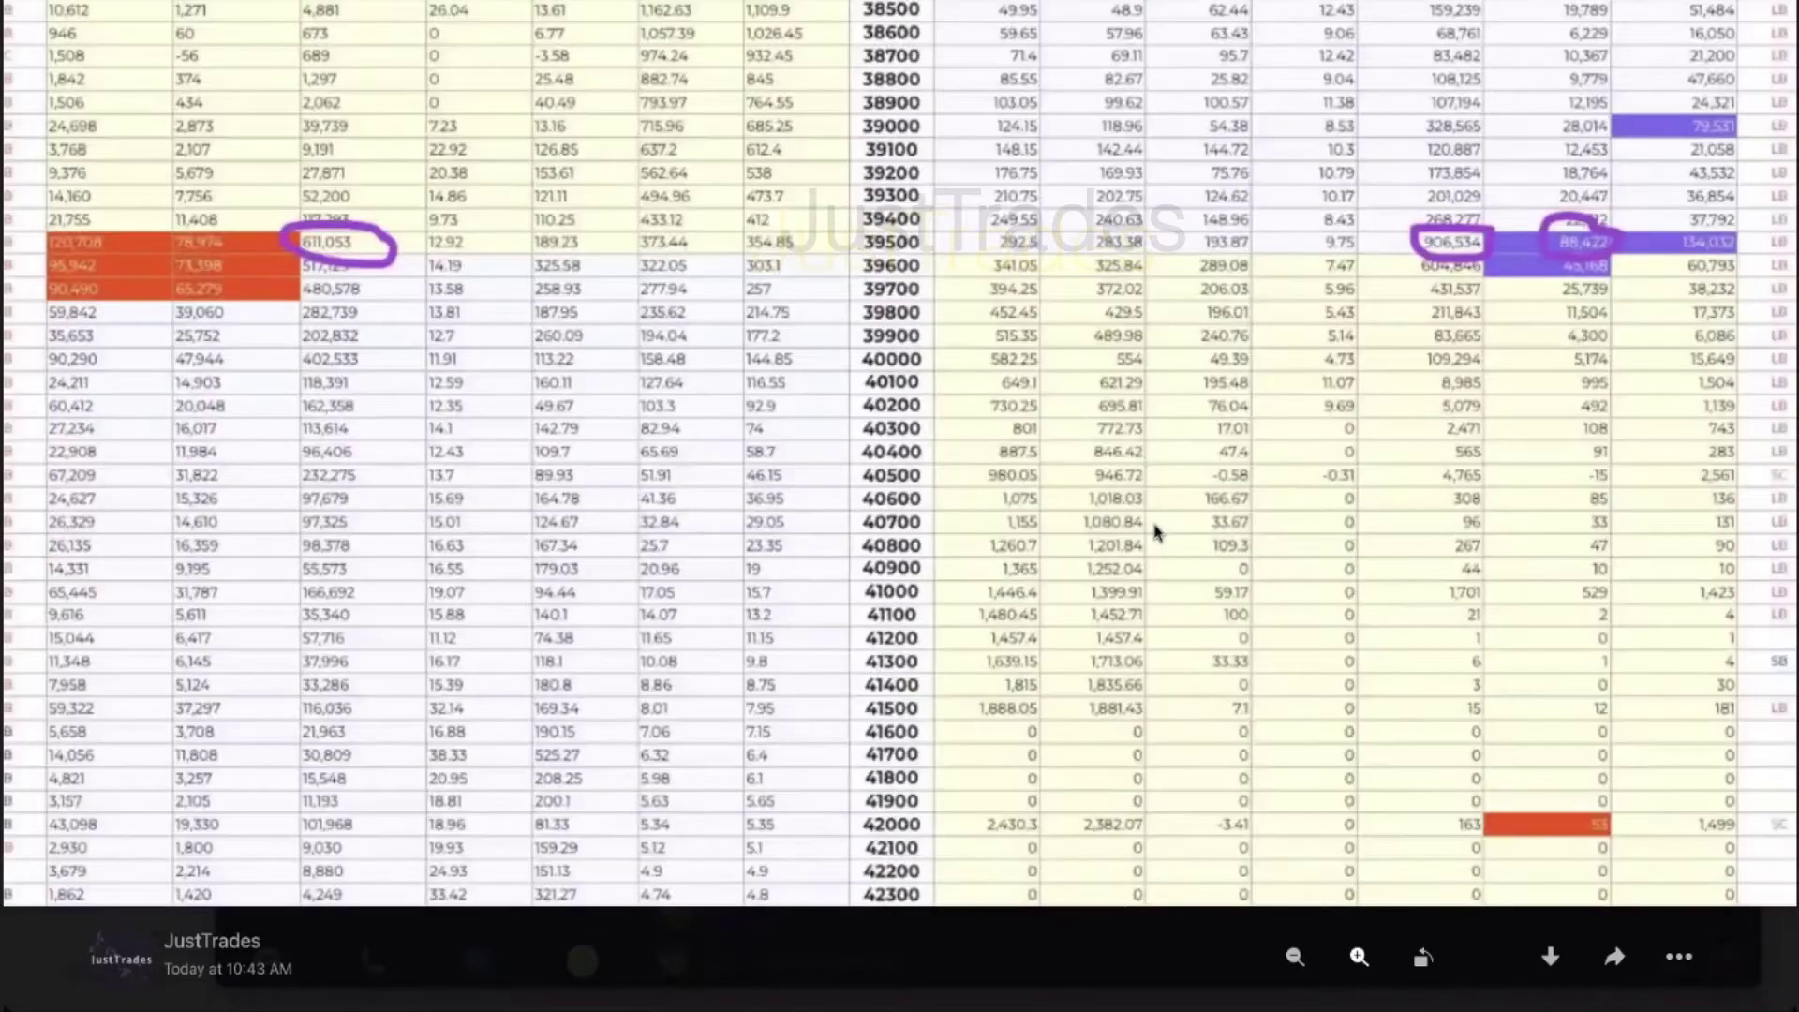
scroll(1155, 531, up, 1)
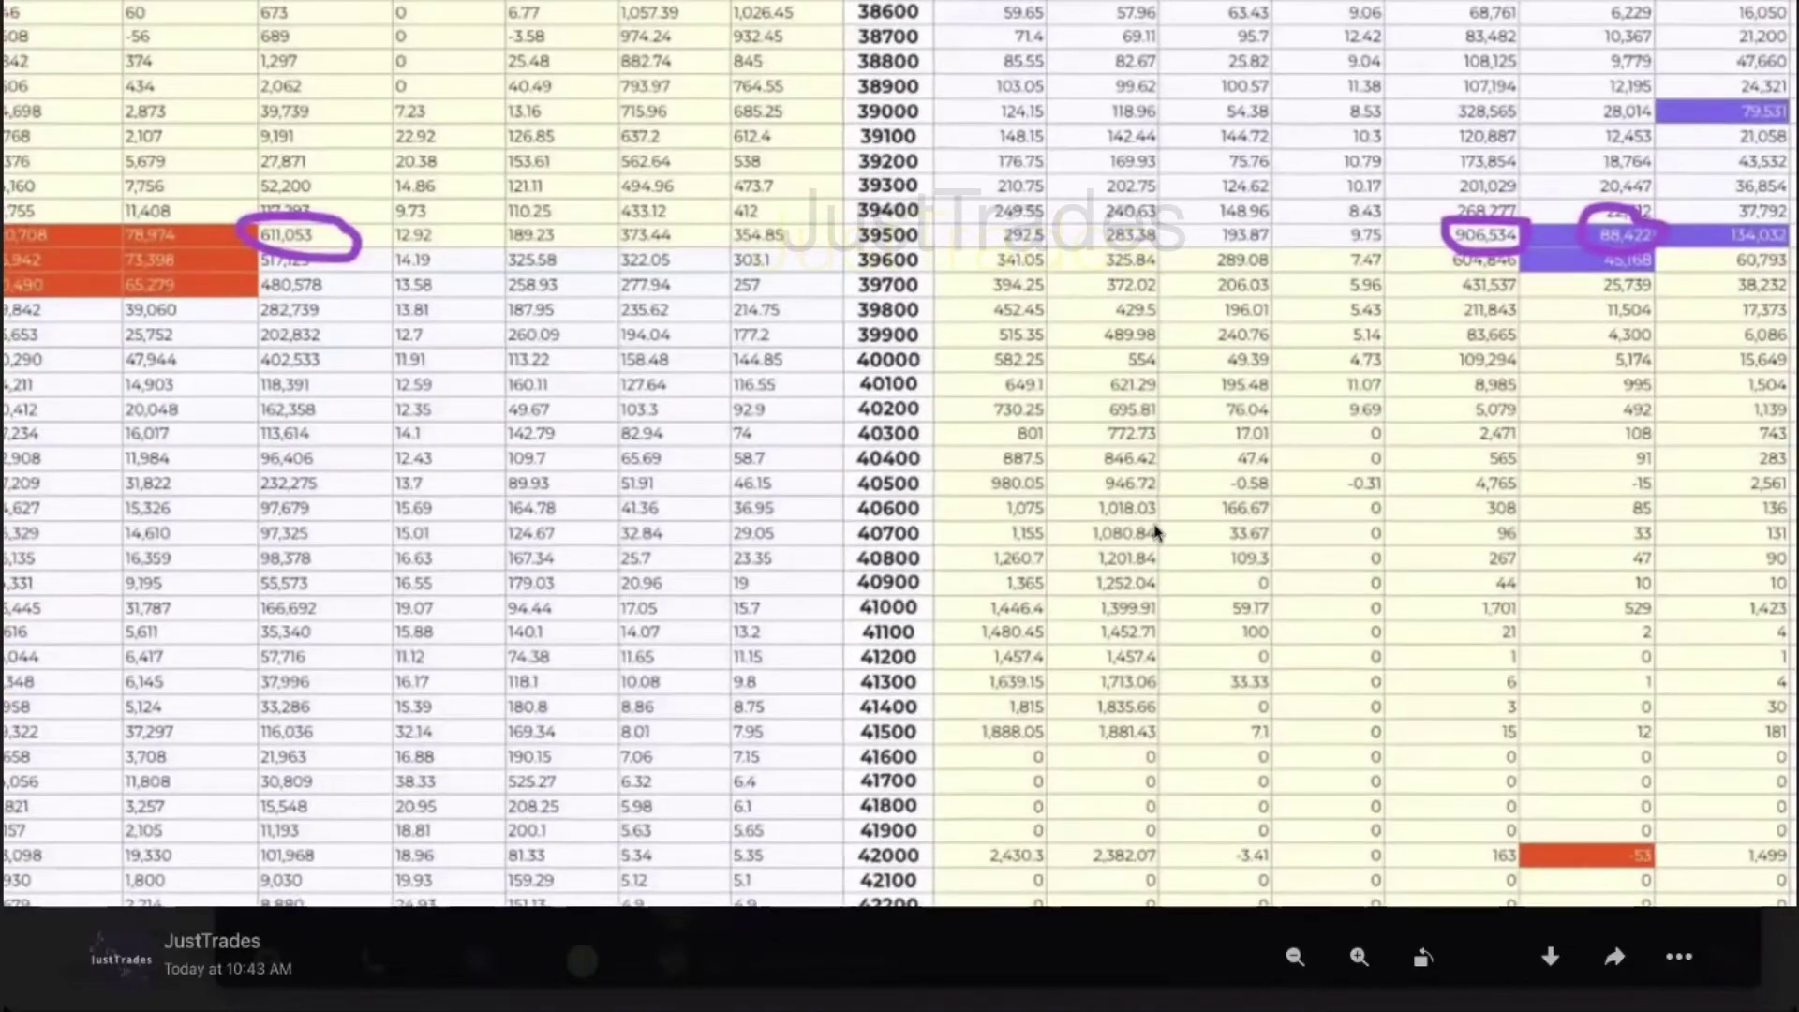
scroll(1155, 531, up, 1)
scroll(1155, 531, up, 1)
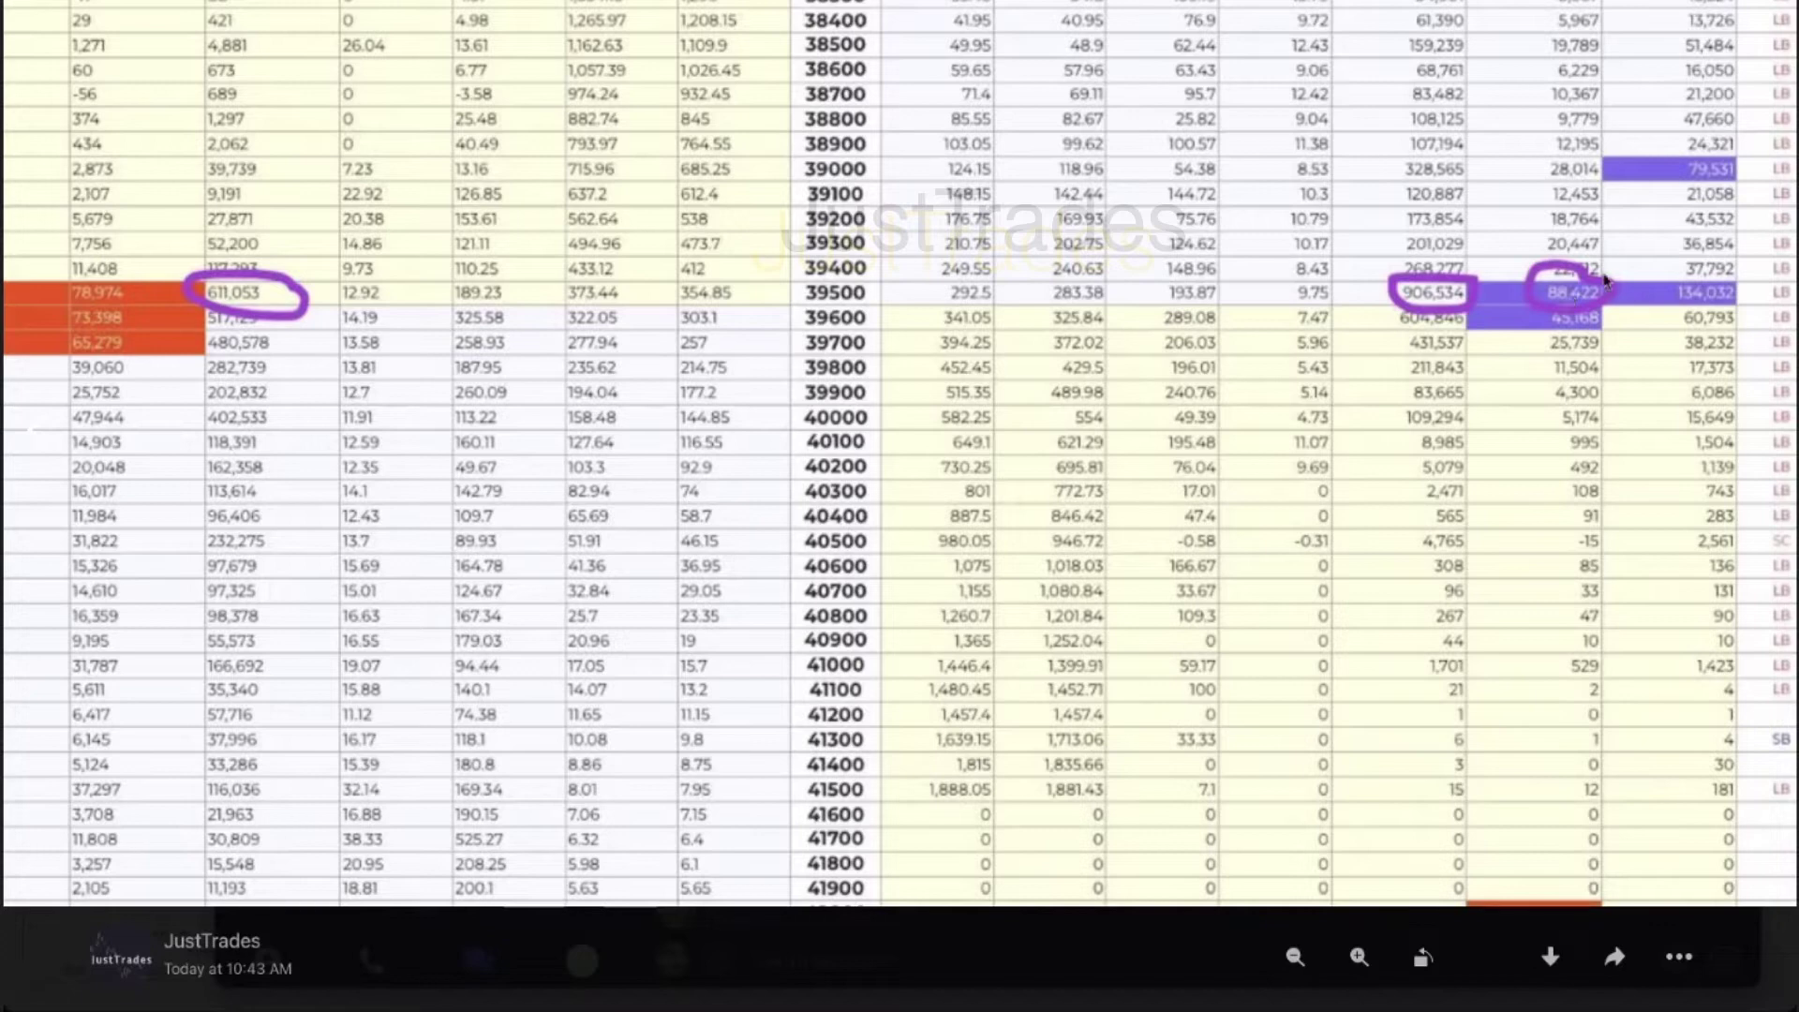
click(1084, 478)
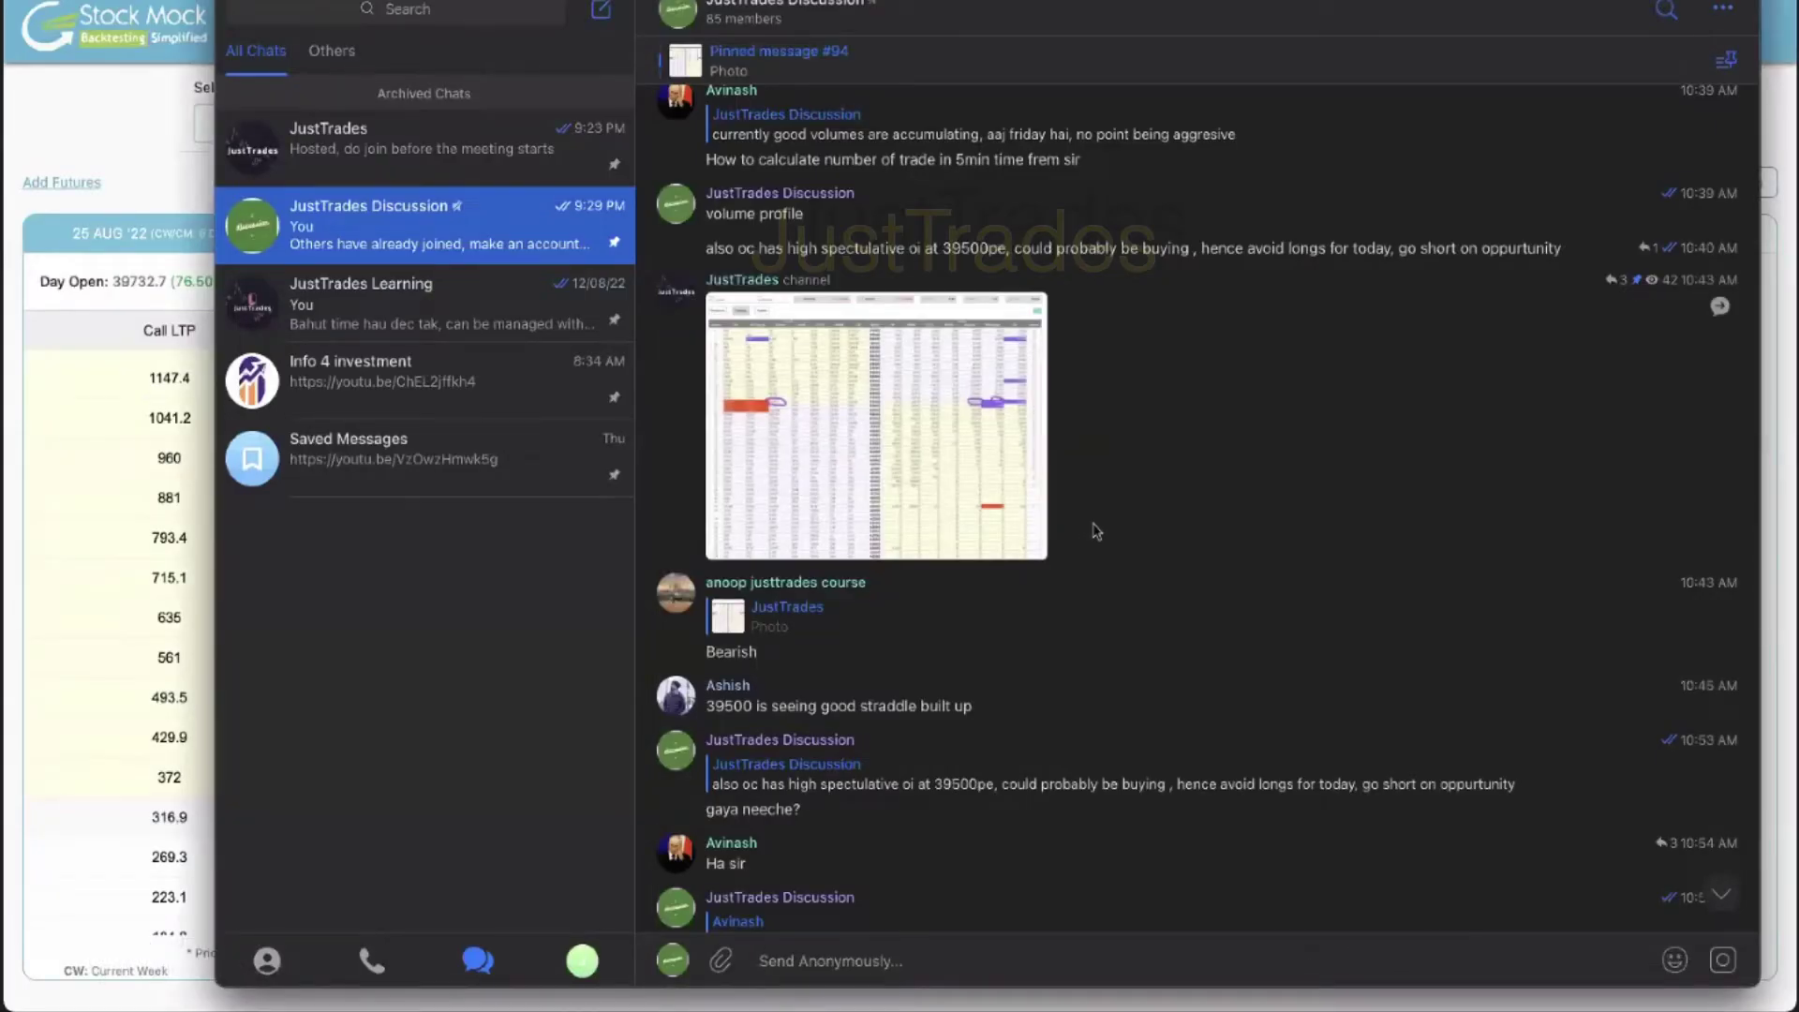
Highlight the parts of the 10:40 AM message about probable buying at 39500pe and avoiding longs for the day
scroll(830, 311, up, 2)
drag(708, 335, 1188, 344)
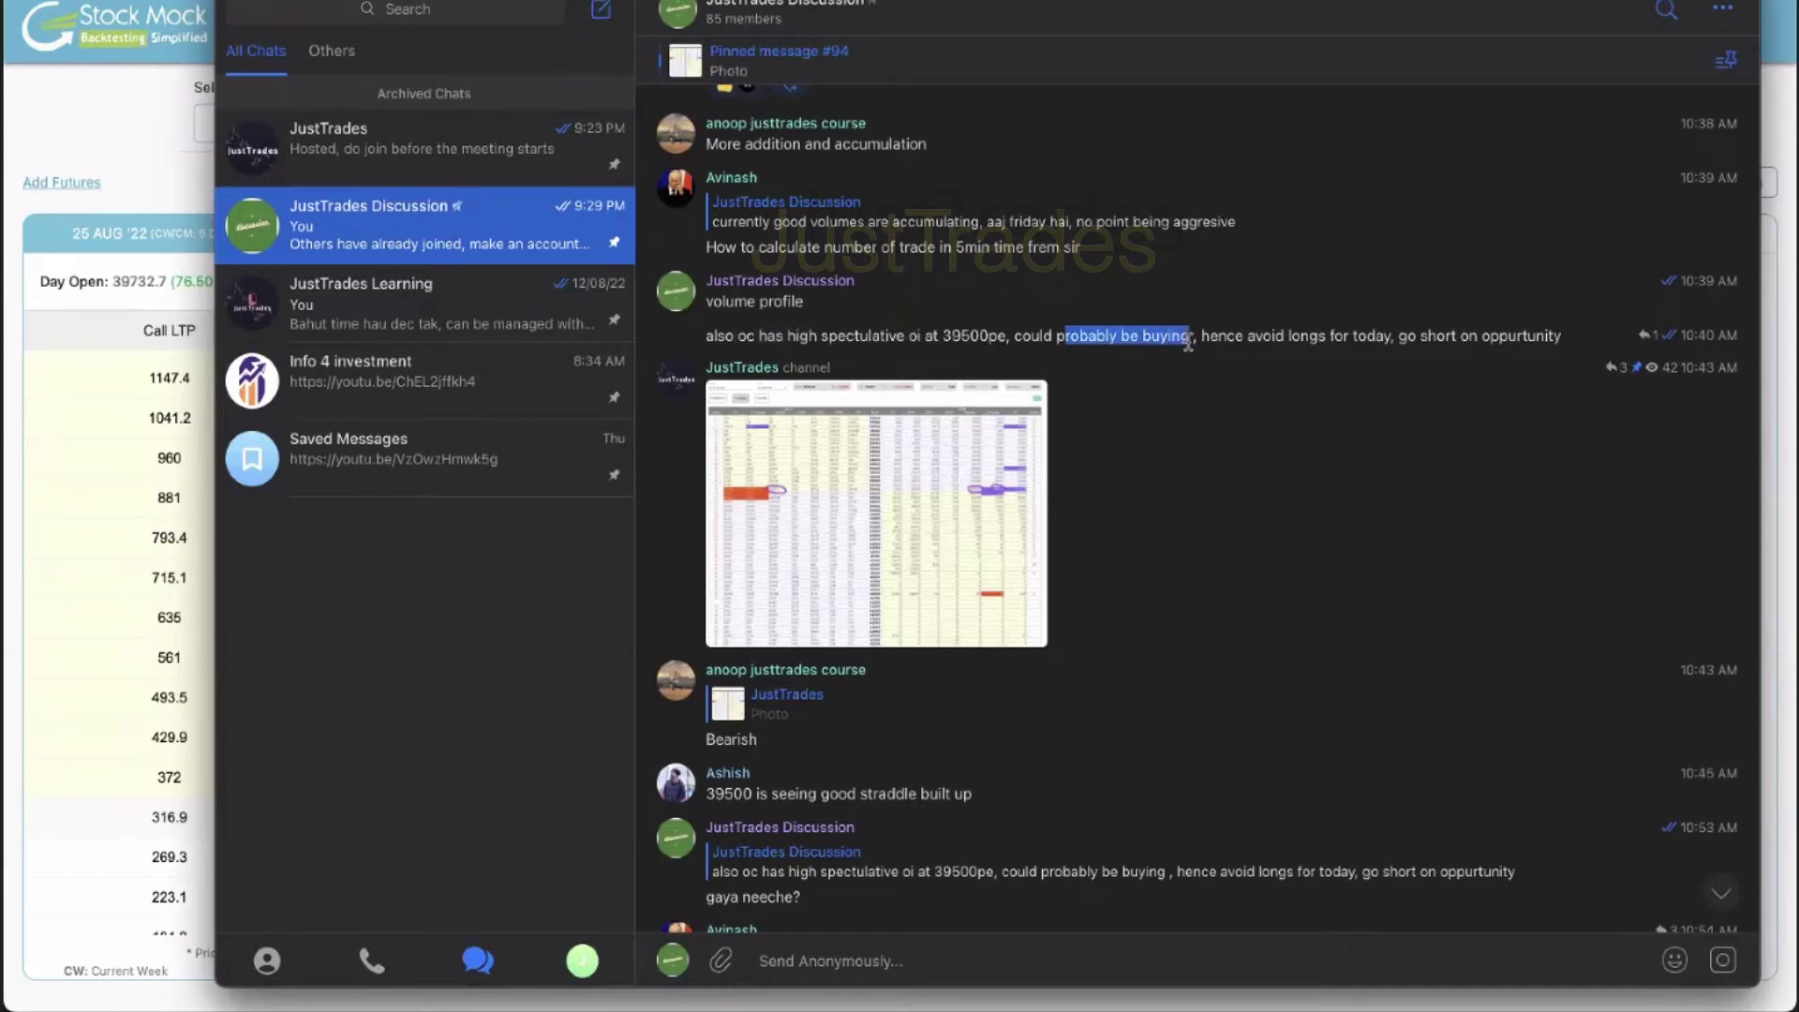
drag(1207, 337, 1408, 342)
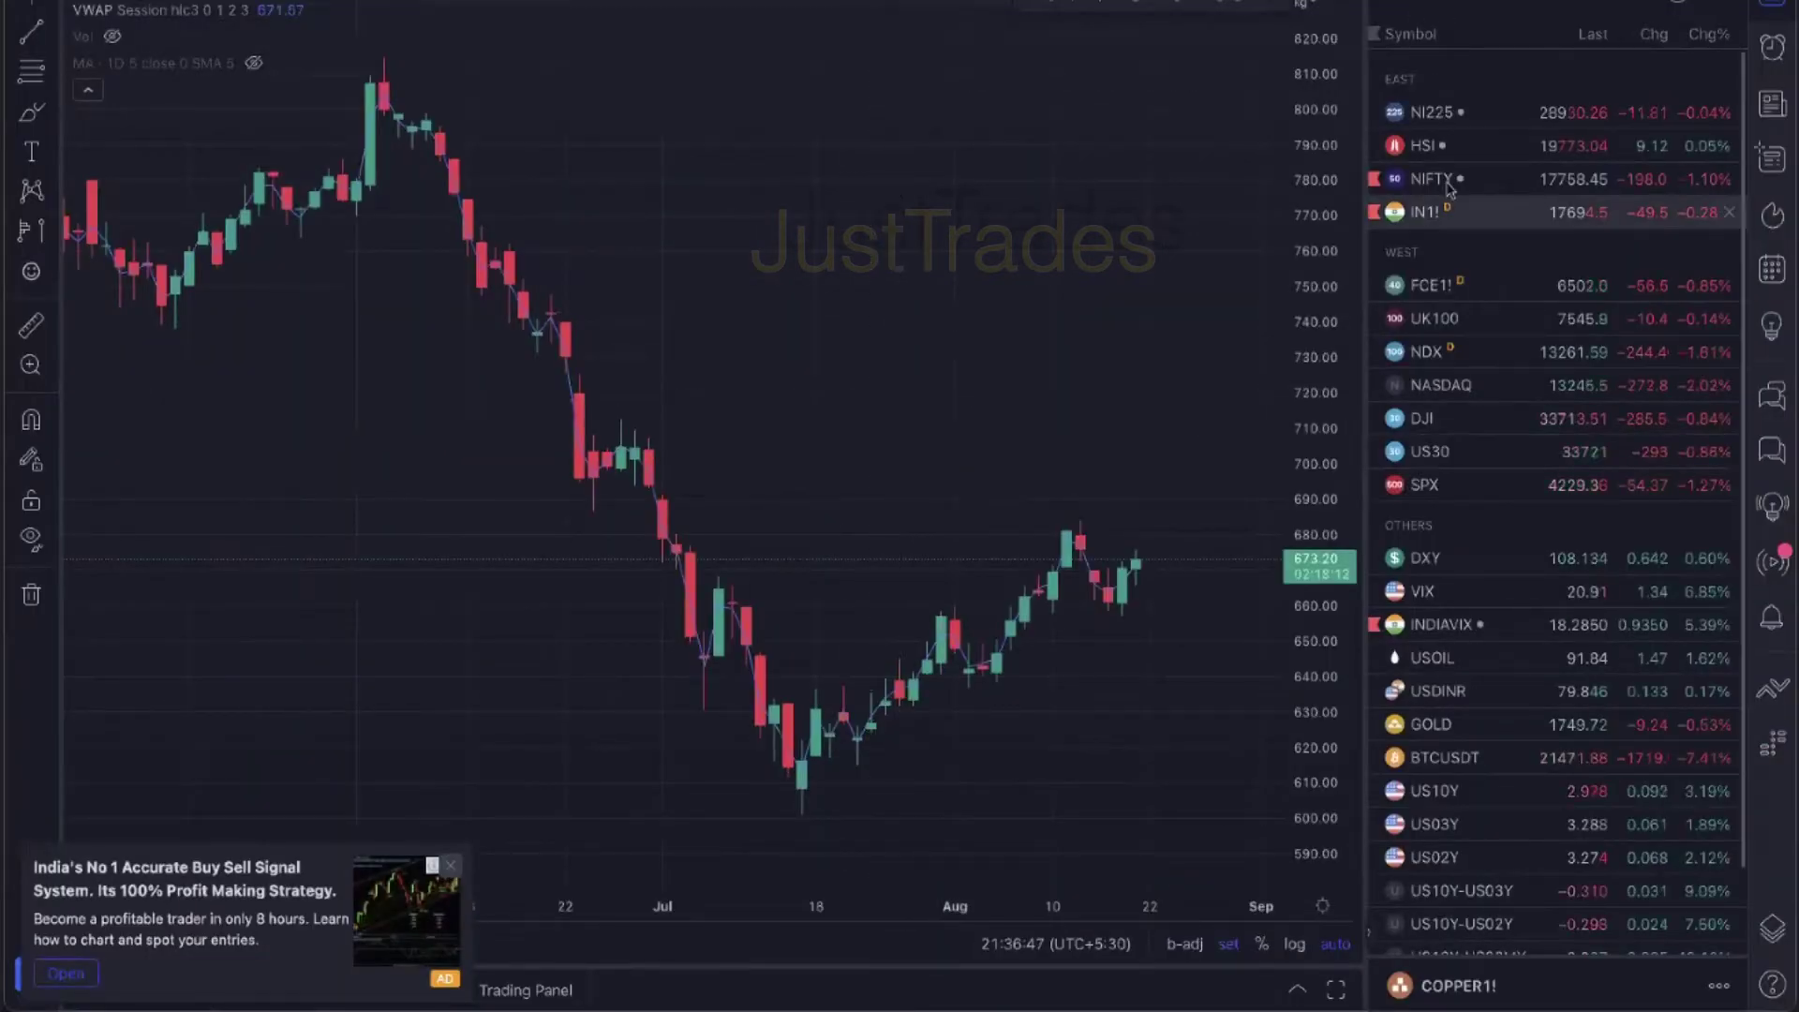
Switch to TradingView and show the NIFTY1! chart on the 5-minute interval
key(Up)
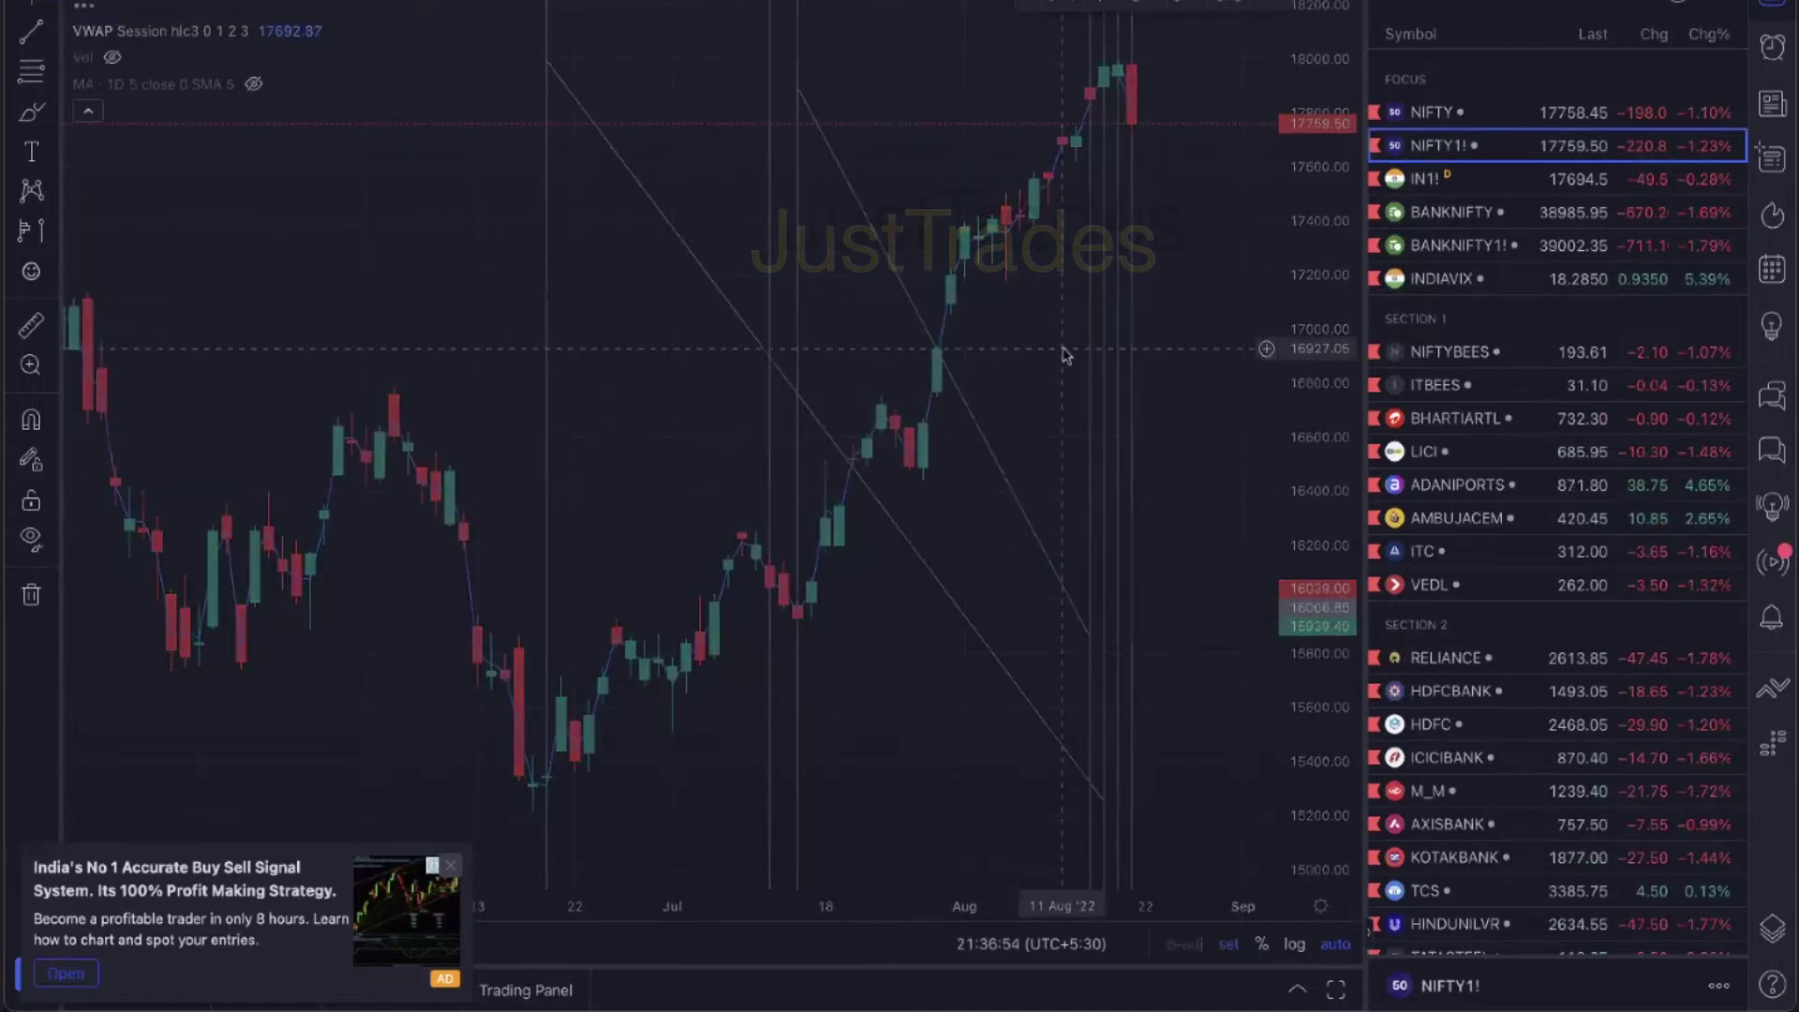
key(5)
key(Return)
Set the fixed range volume profile starting 19 Aug to the Ticks Per Row layout with row size 25 and Total volume
scroll(1268, 643, up, 4)
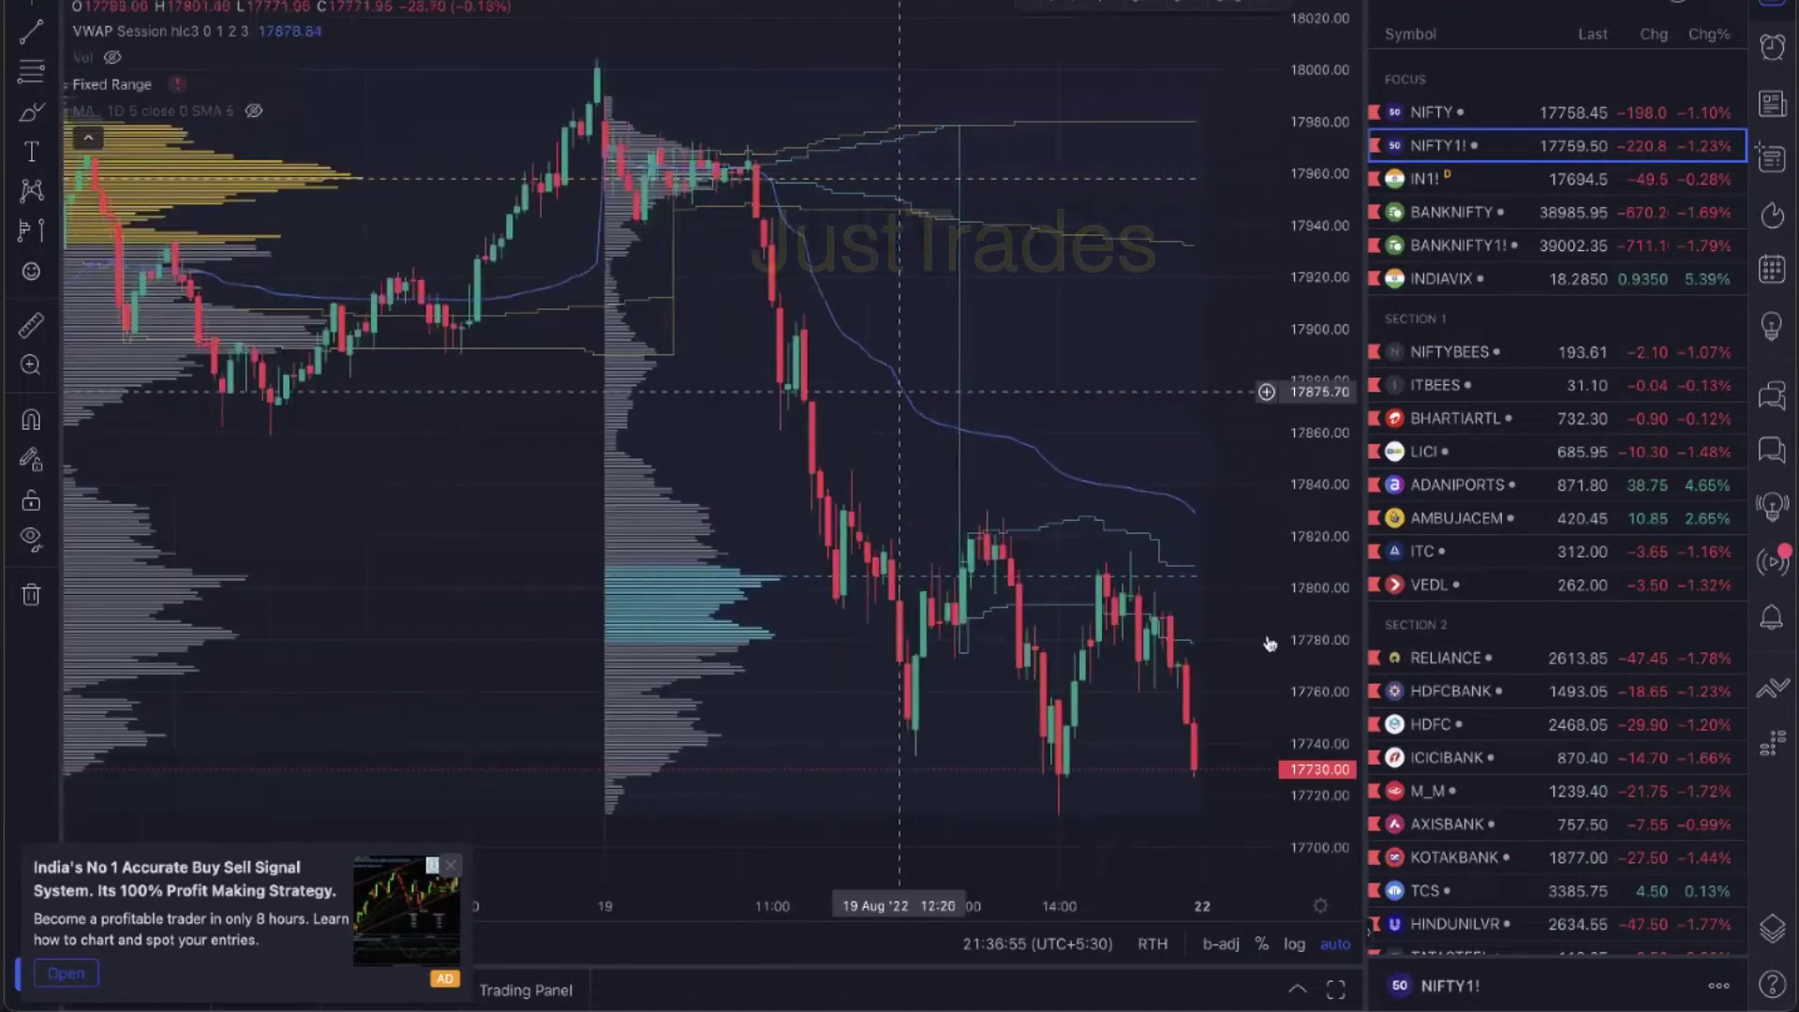
drag(907, 369, 444, 320)
scroll(444, 320, up, 5)
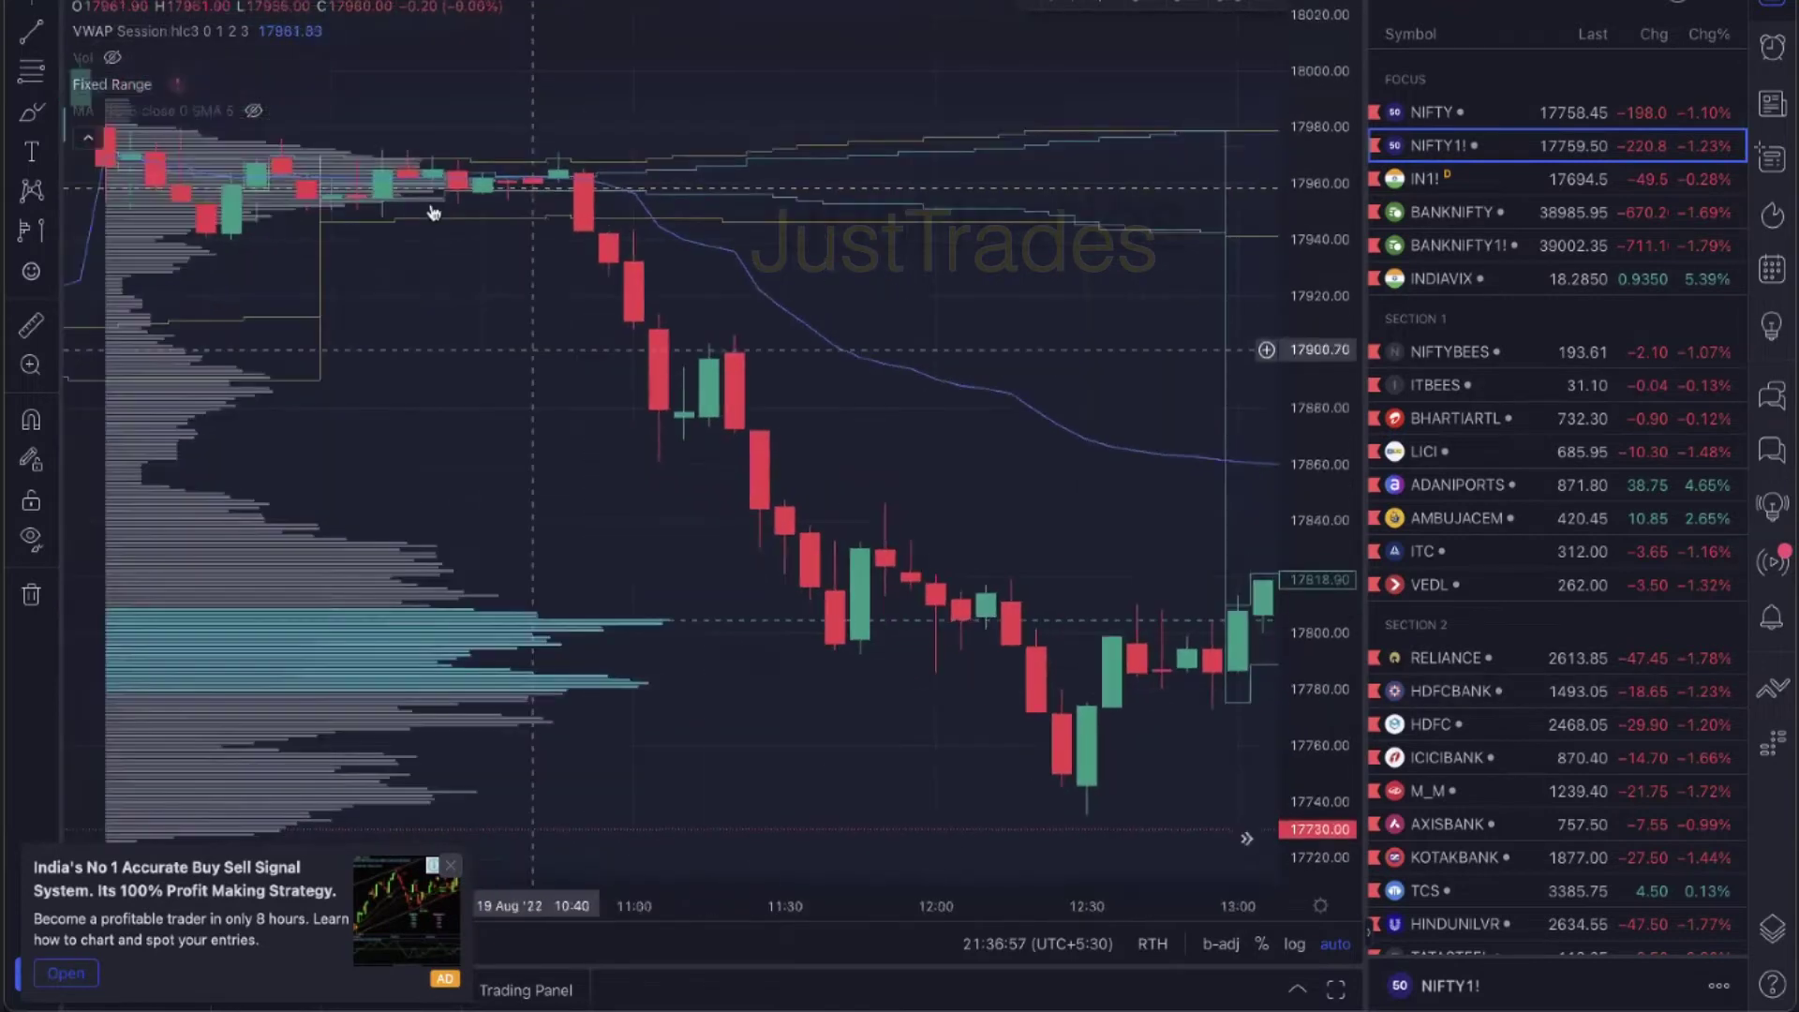
scroll(433, 211, down, 3)
drag(433, 211, 1025, 232)
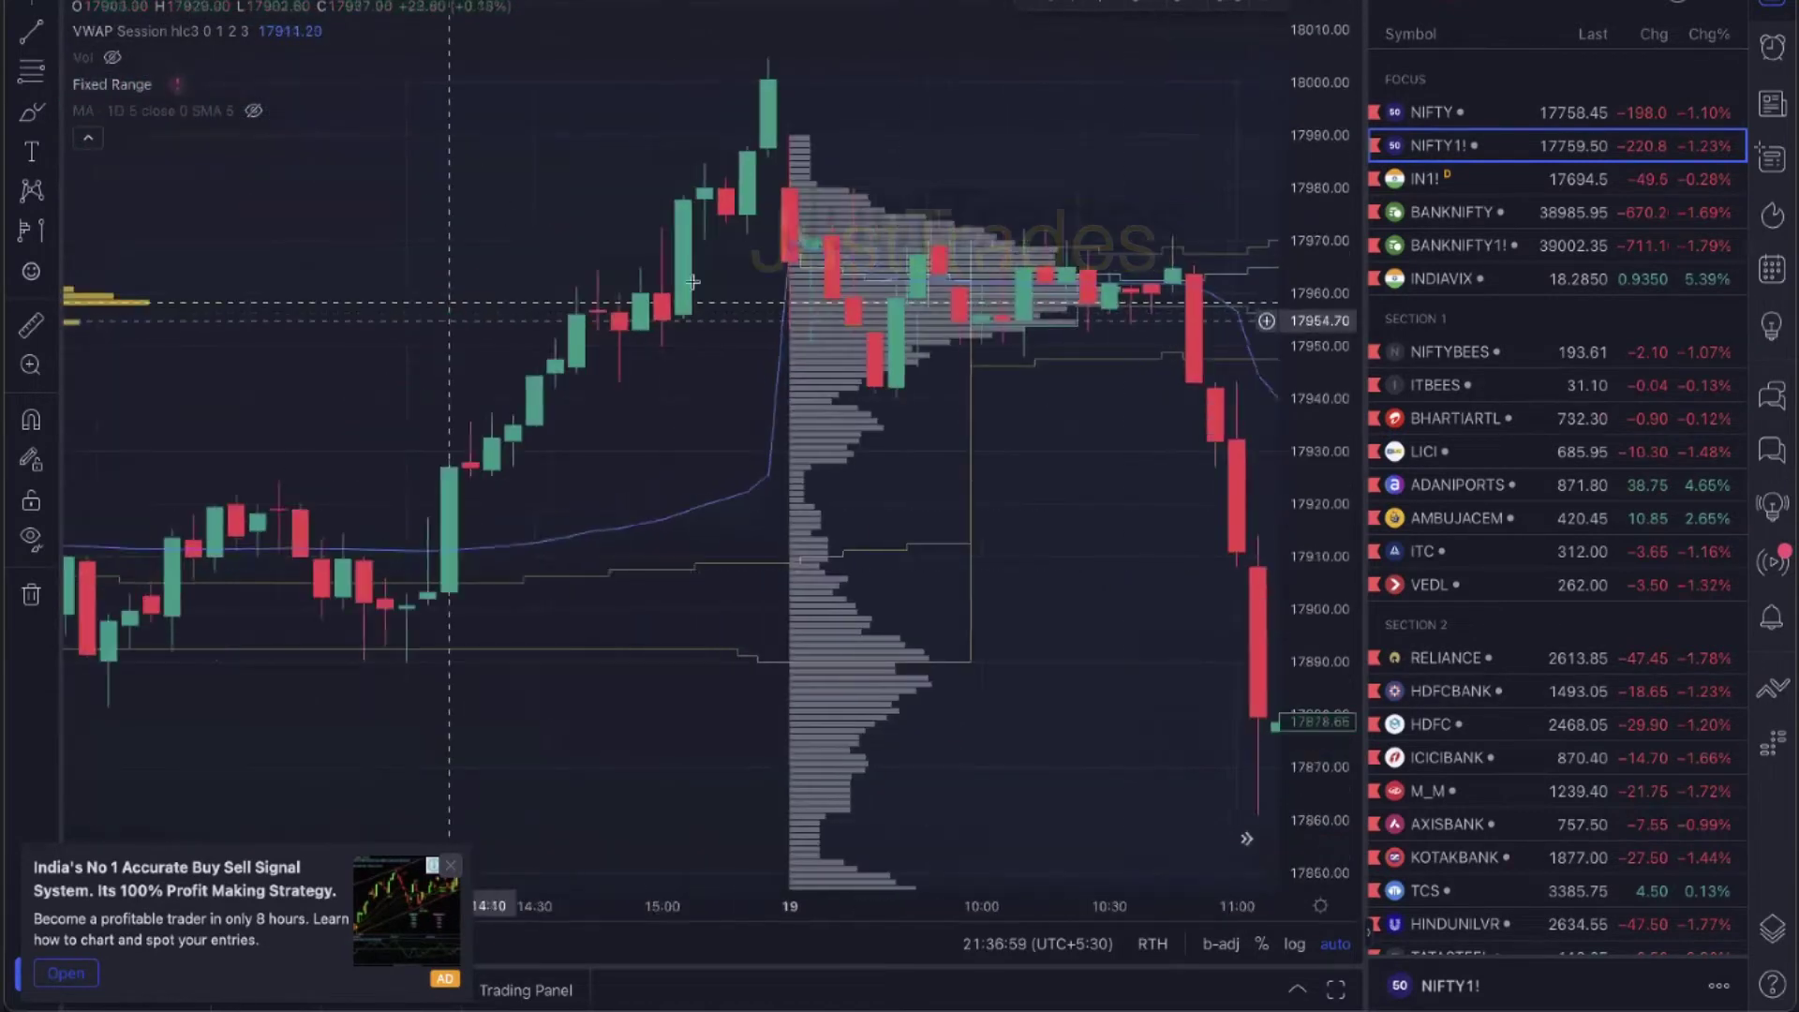
scroll(1025, 233, down, 3)
scroll(1025, 232, up, 2)
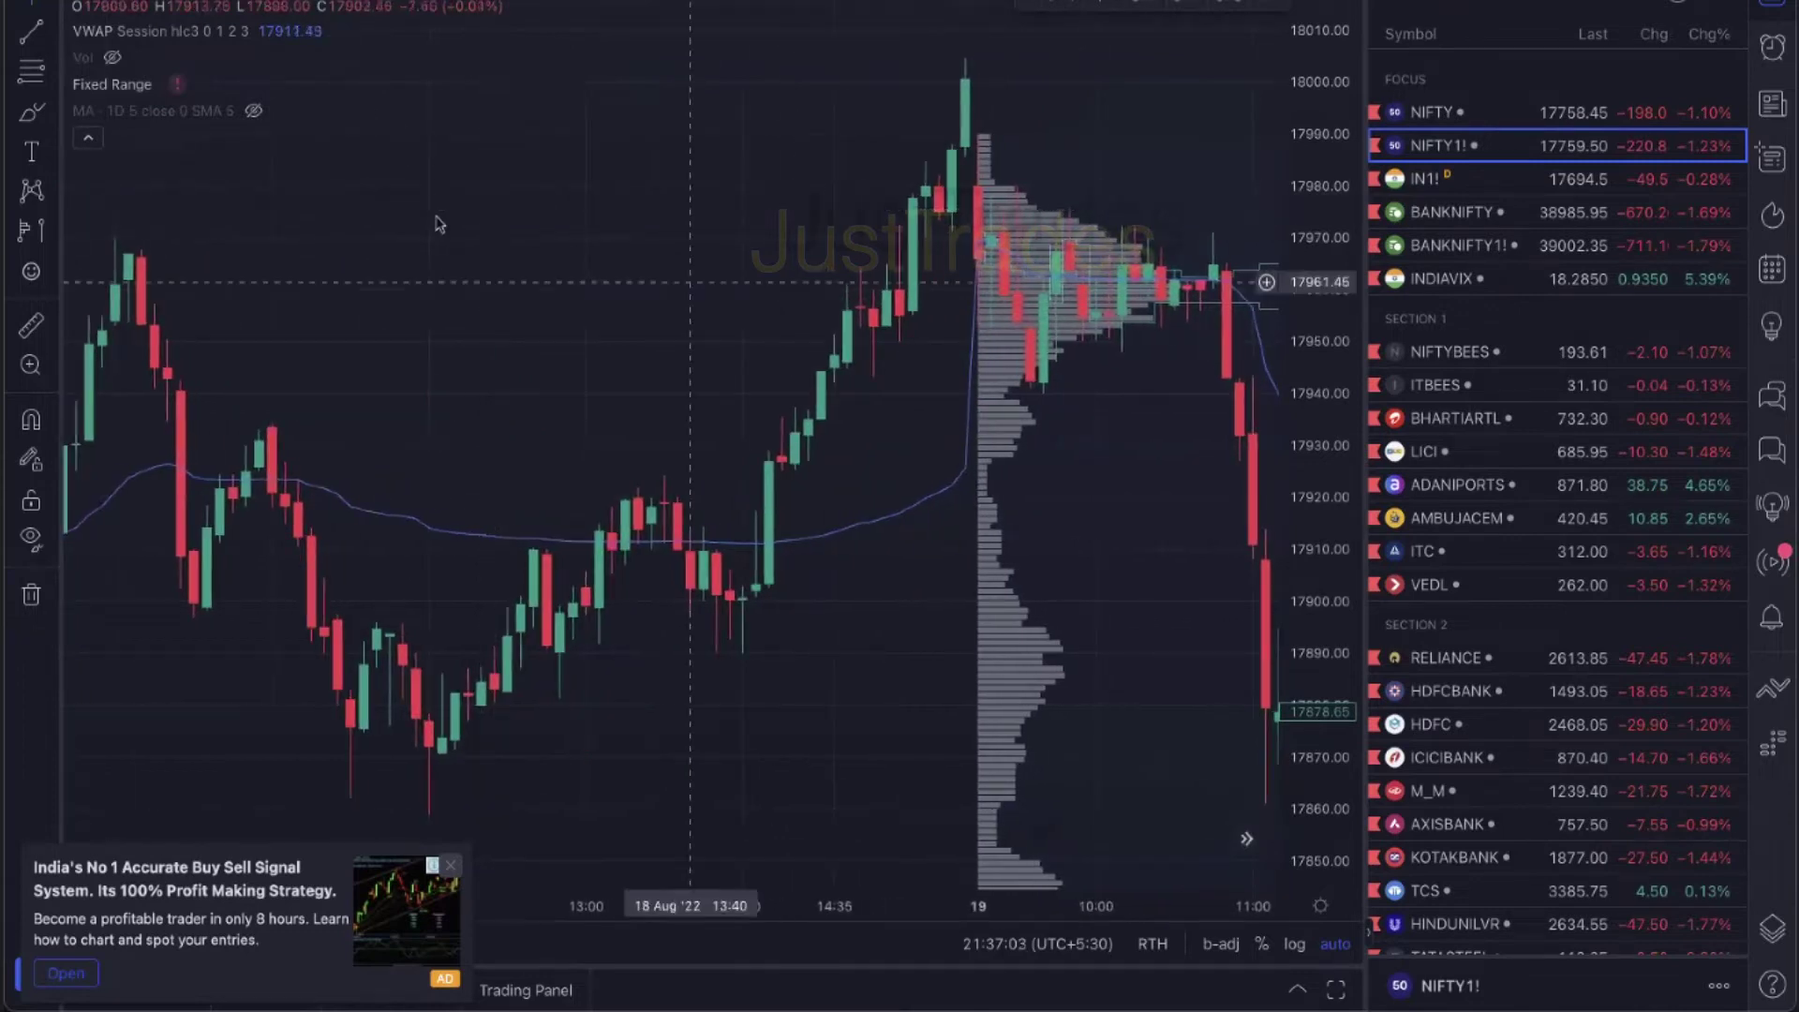
click(432, 90)
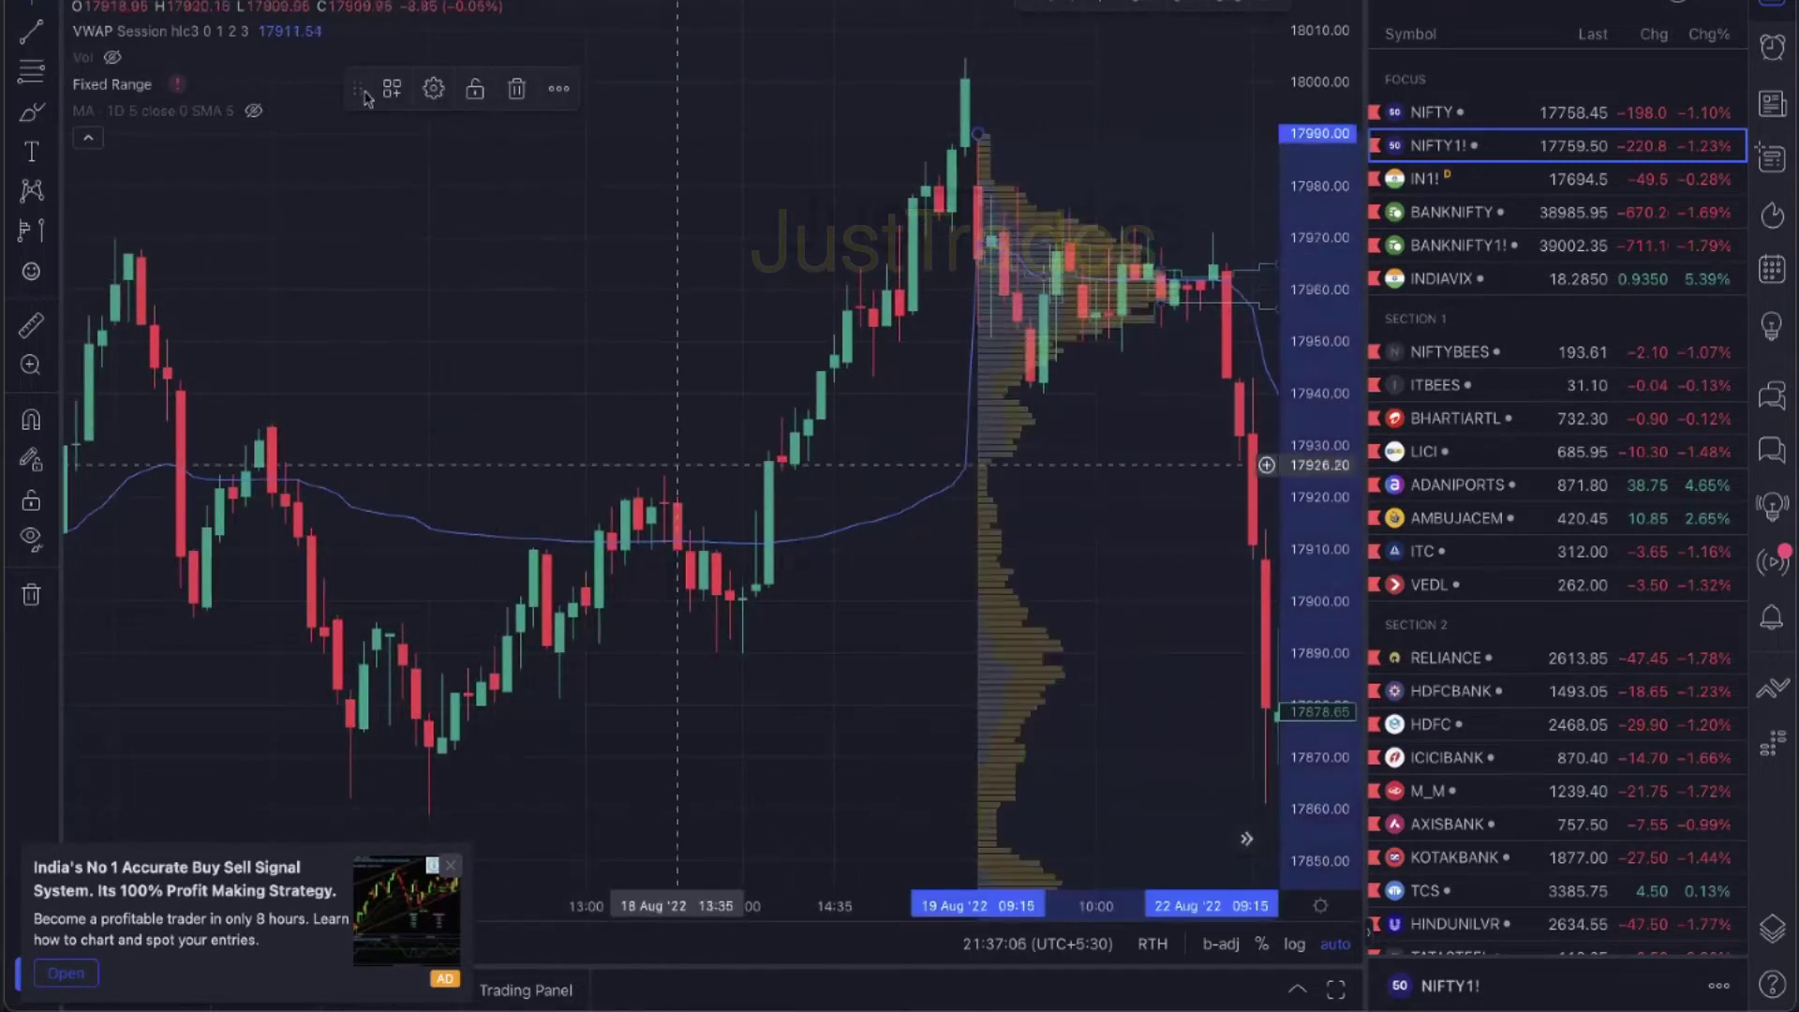
click(433, 88)
click(929, 671)
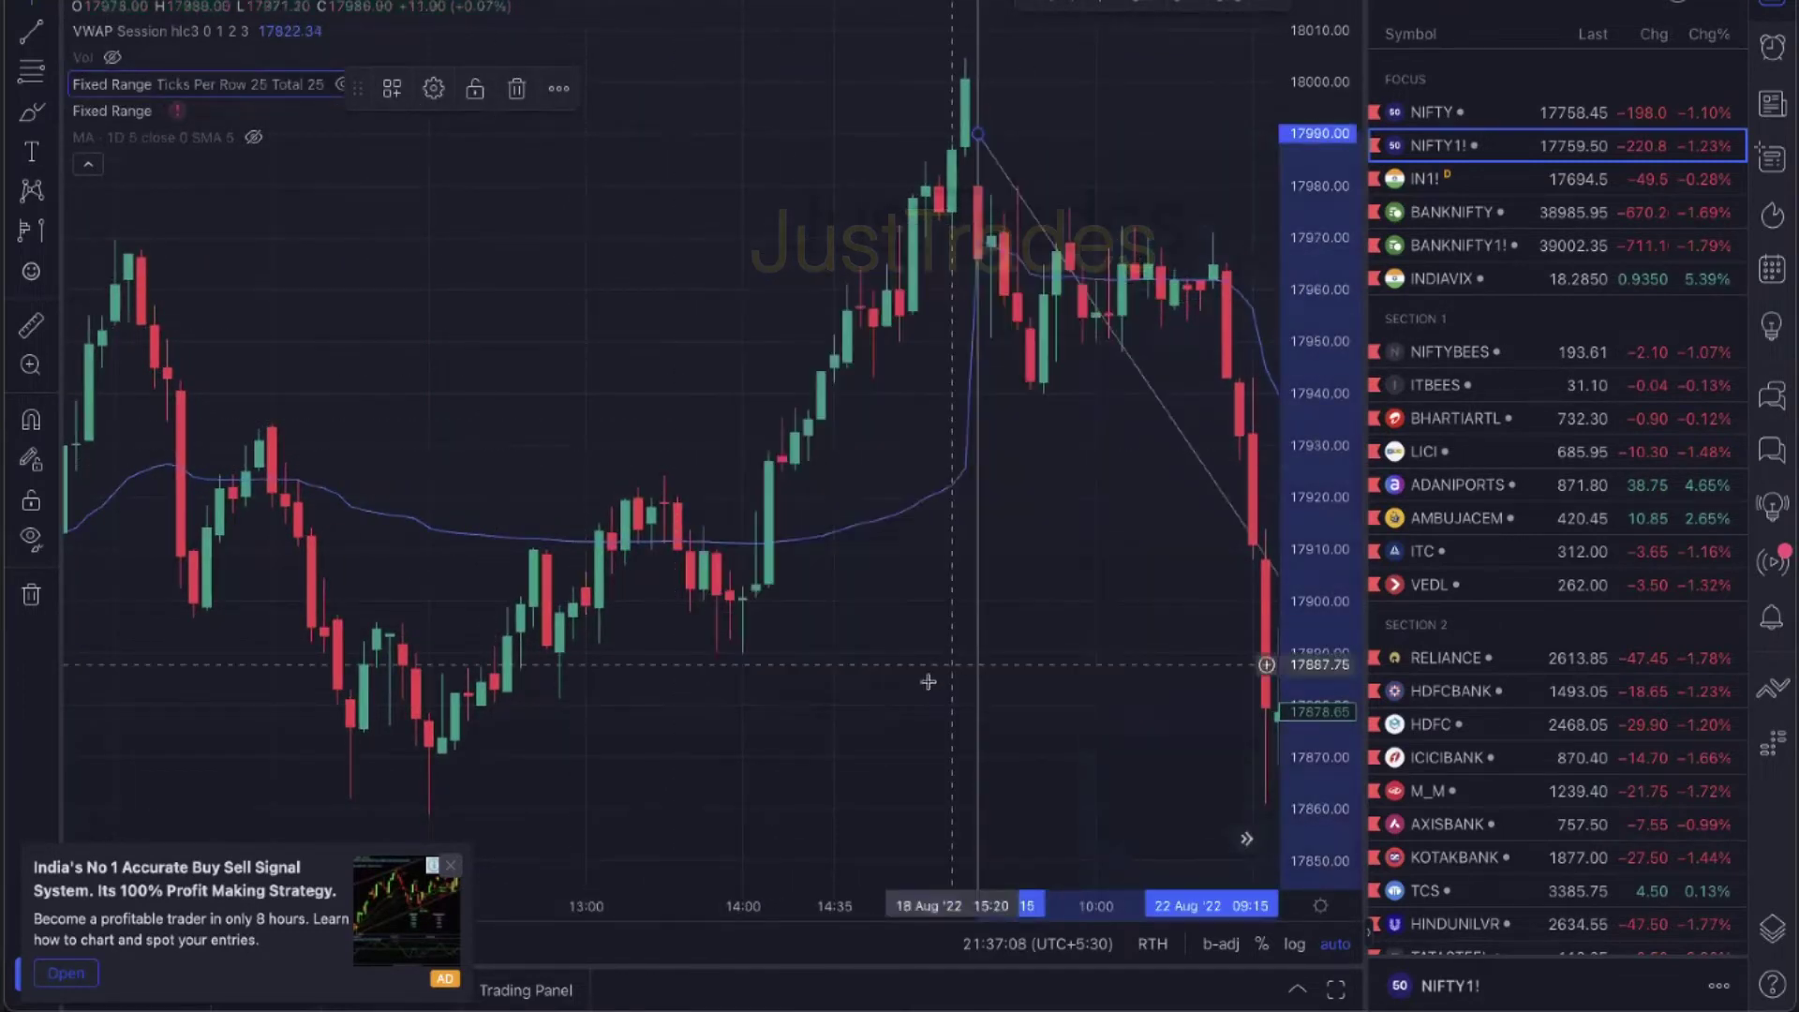
Change the volume type of the 19 Aug fixed range profile to Up/Down
scroll(799, 609, up, 3)
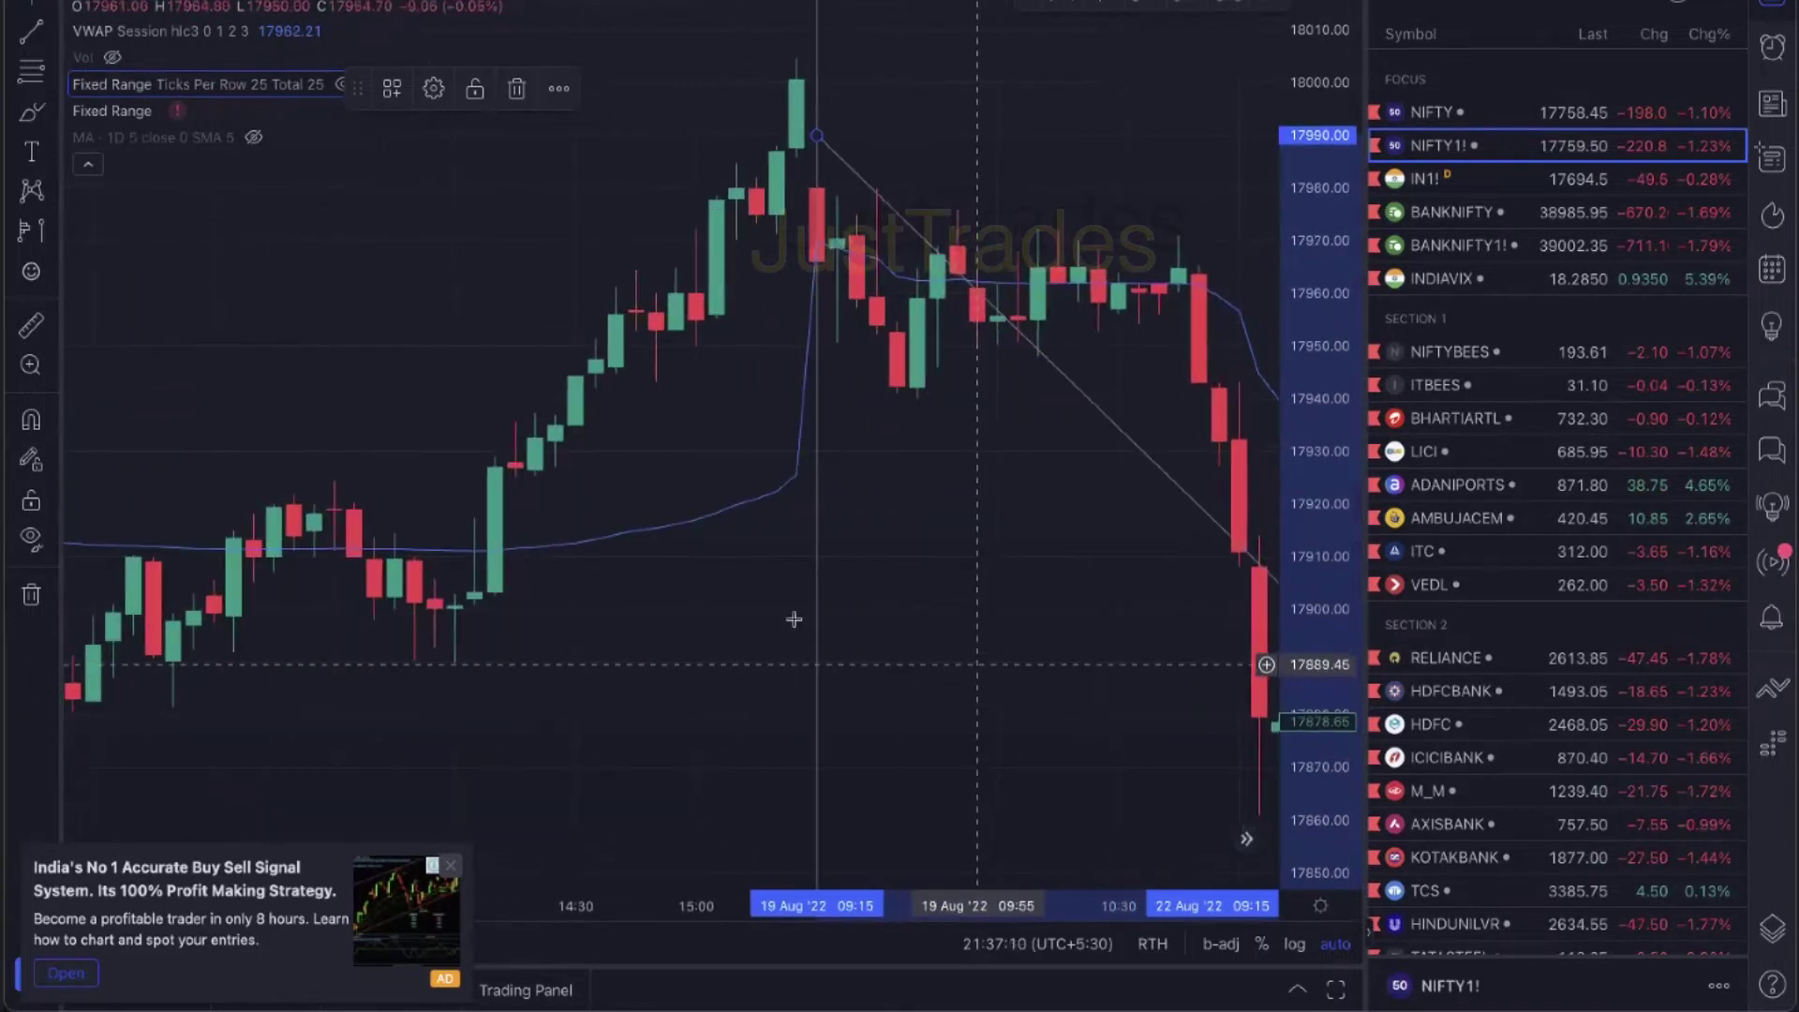
click(811, 620)
scroll(811, 620, right, 10)
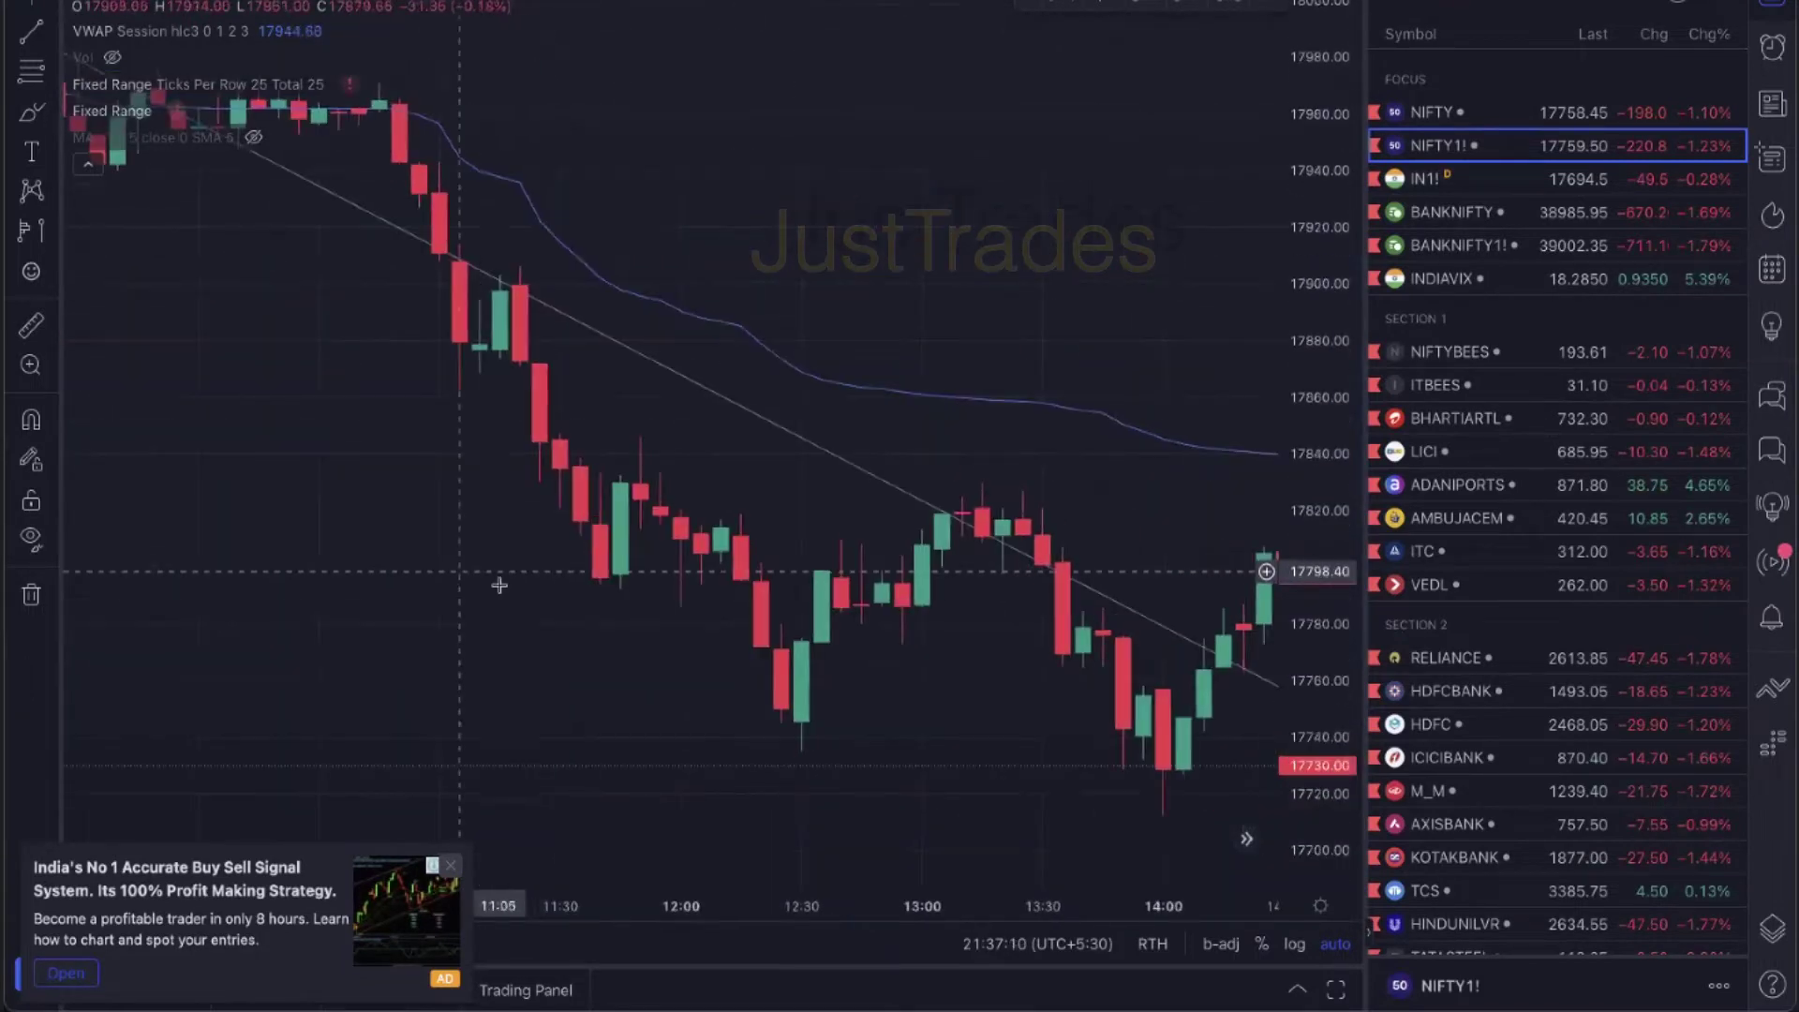
scroll(360, 459, down, 5)
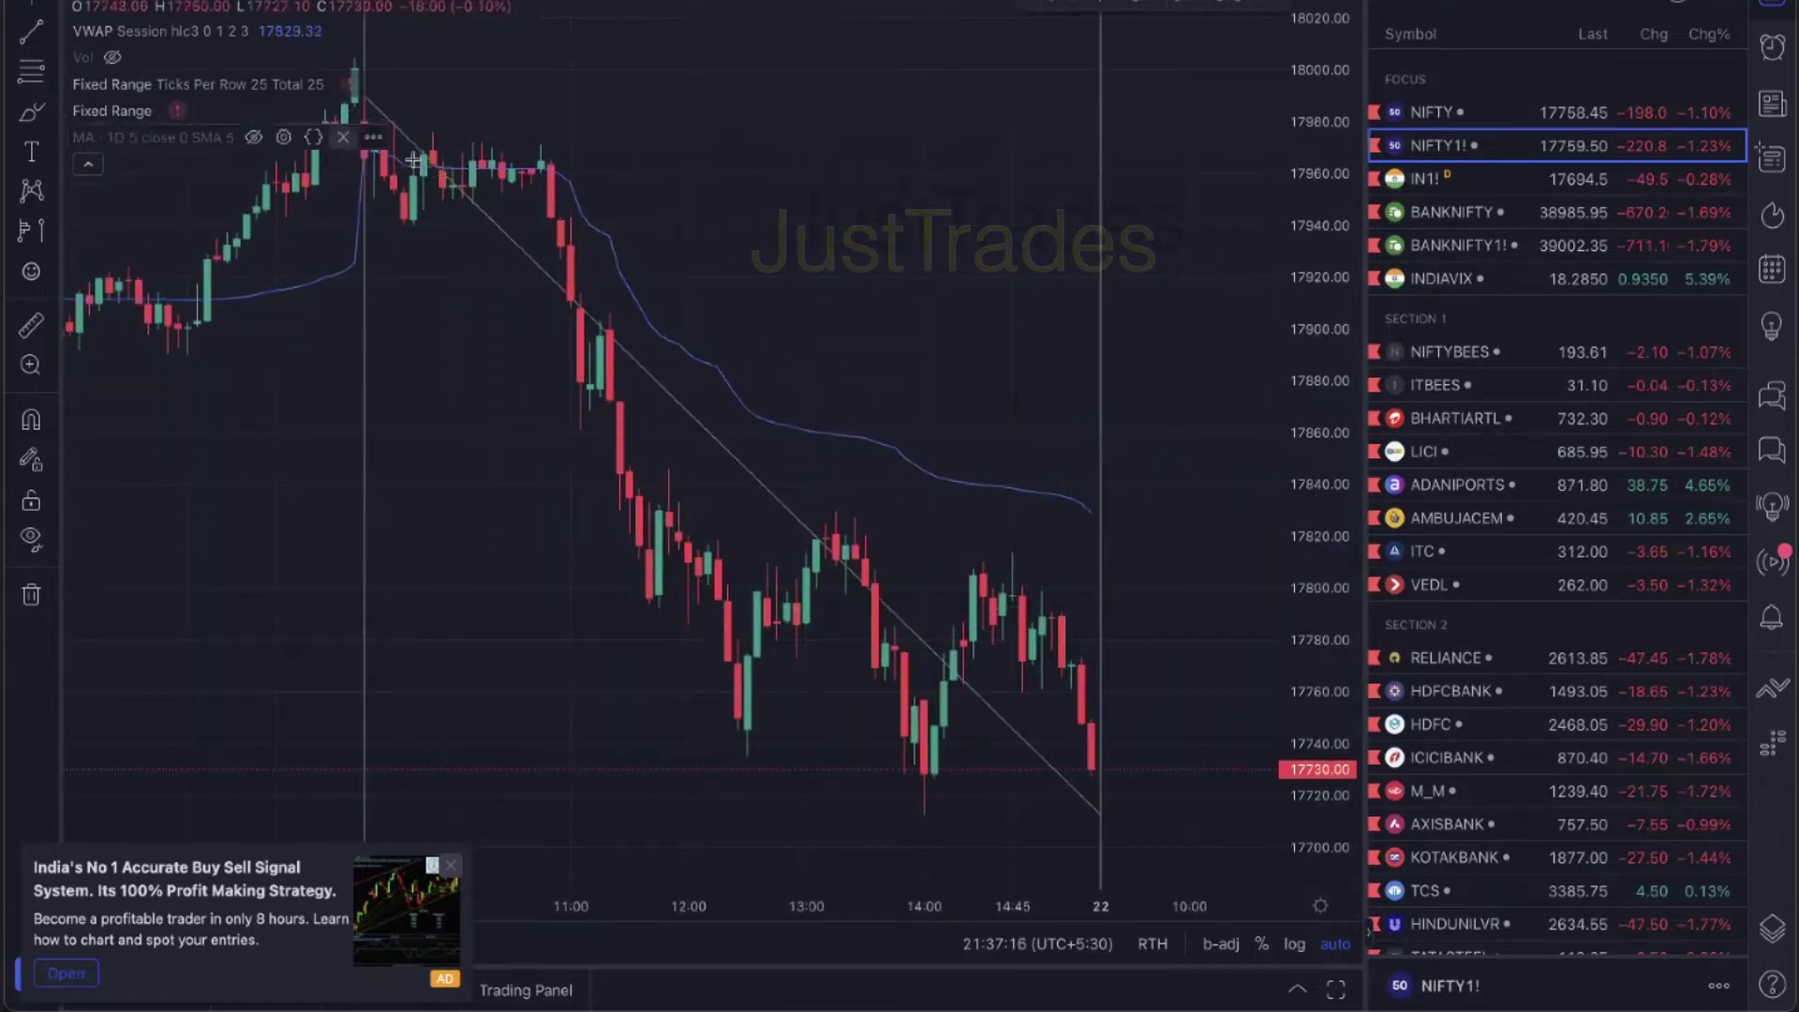
click(394, 125)
click(392, 89)
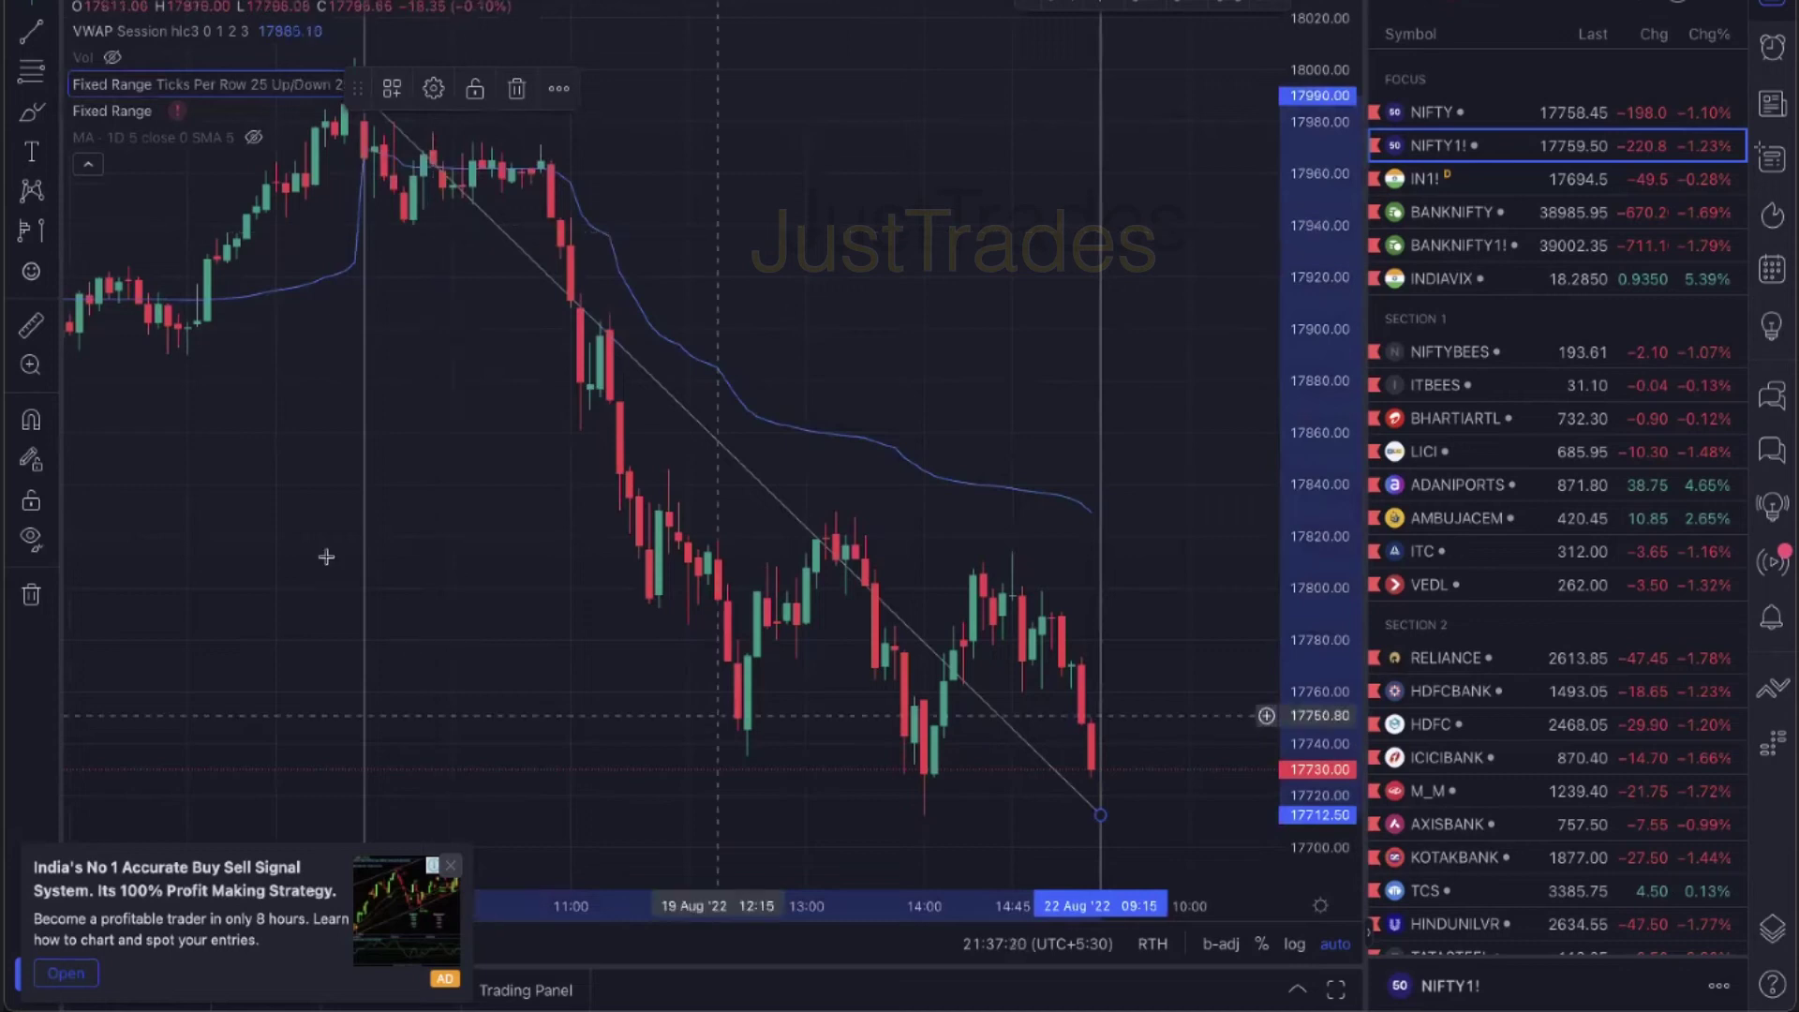
click(265, 484)
Show the hidden volume indicator around the 19 Aug session and dismiss the ad-free upgrade offer
scroll(341, 515, up, 3)
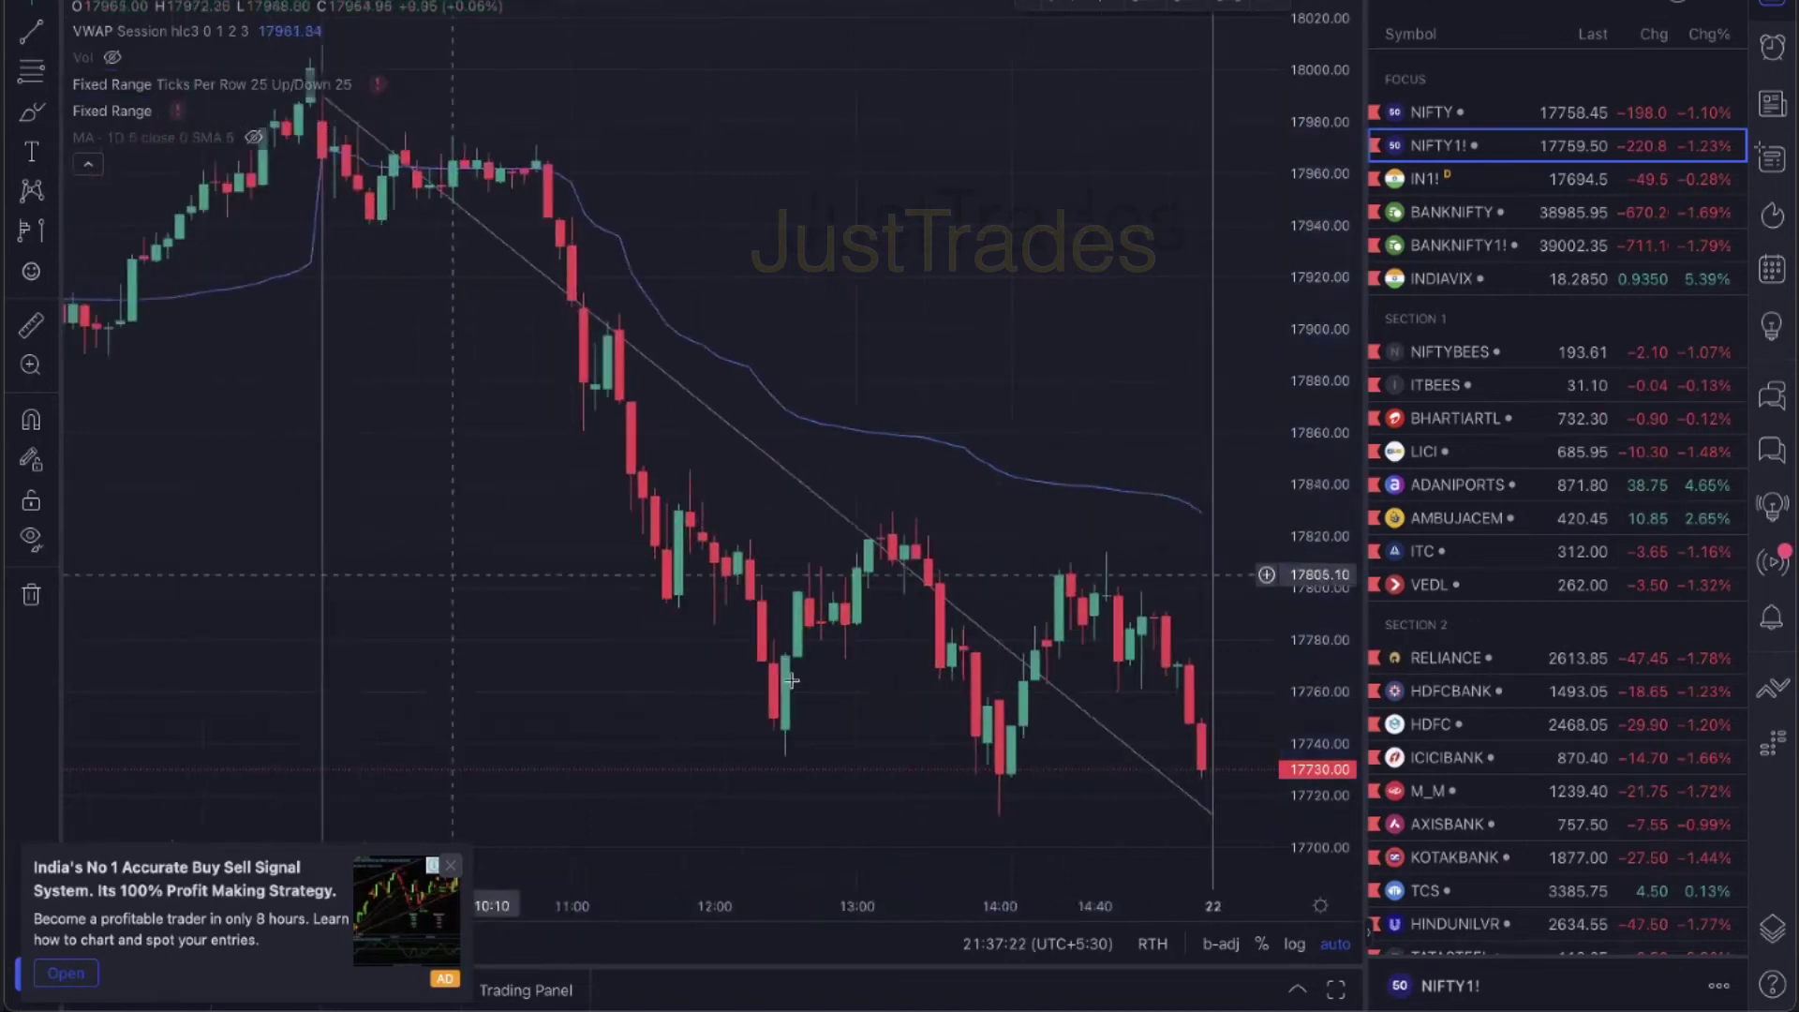
scroll(792, 682, left, 5)
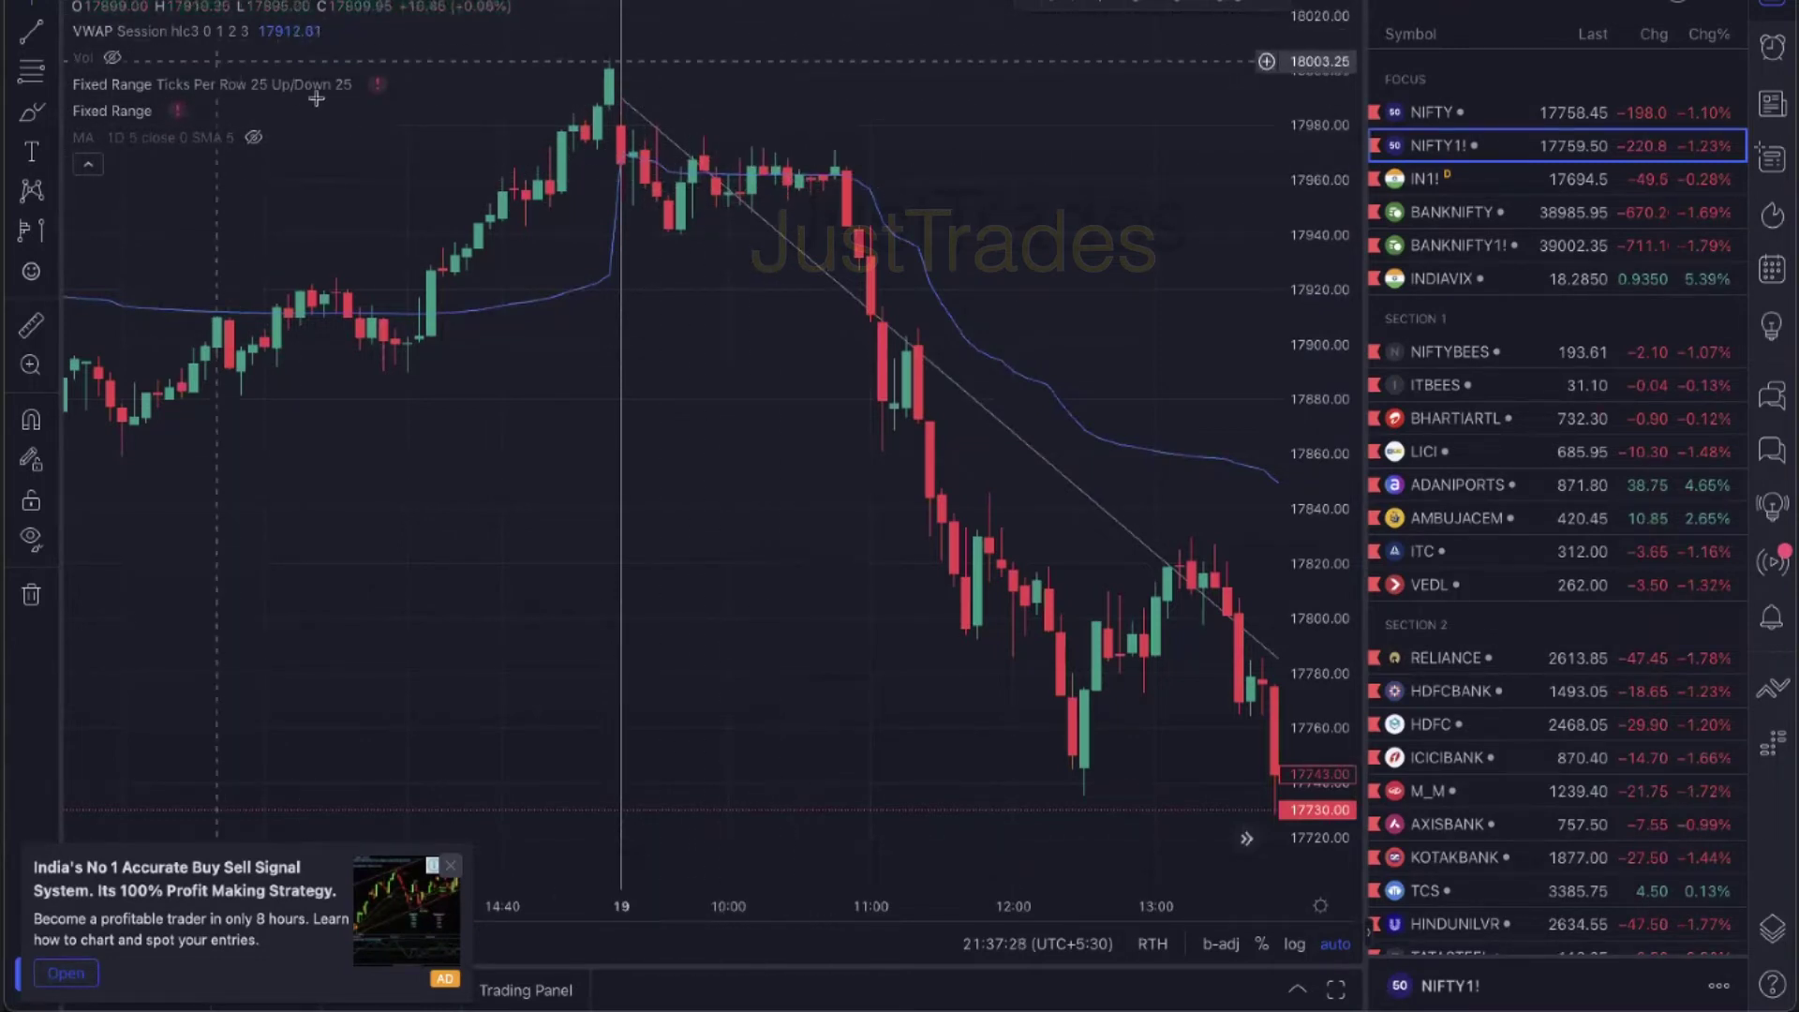
click(114, 58)
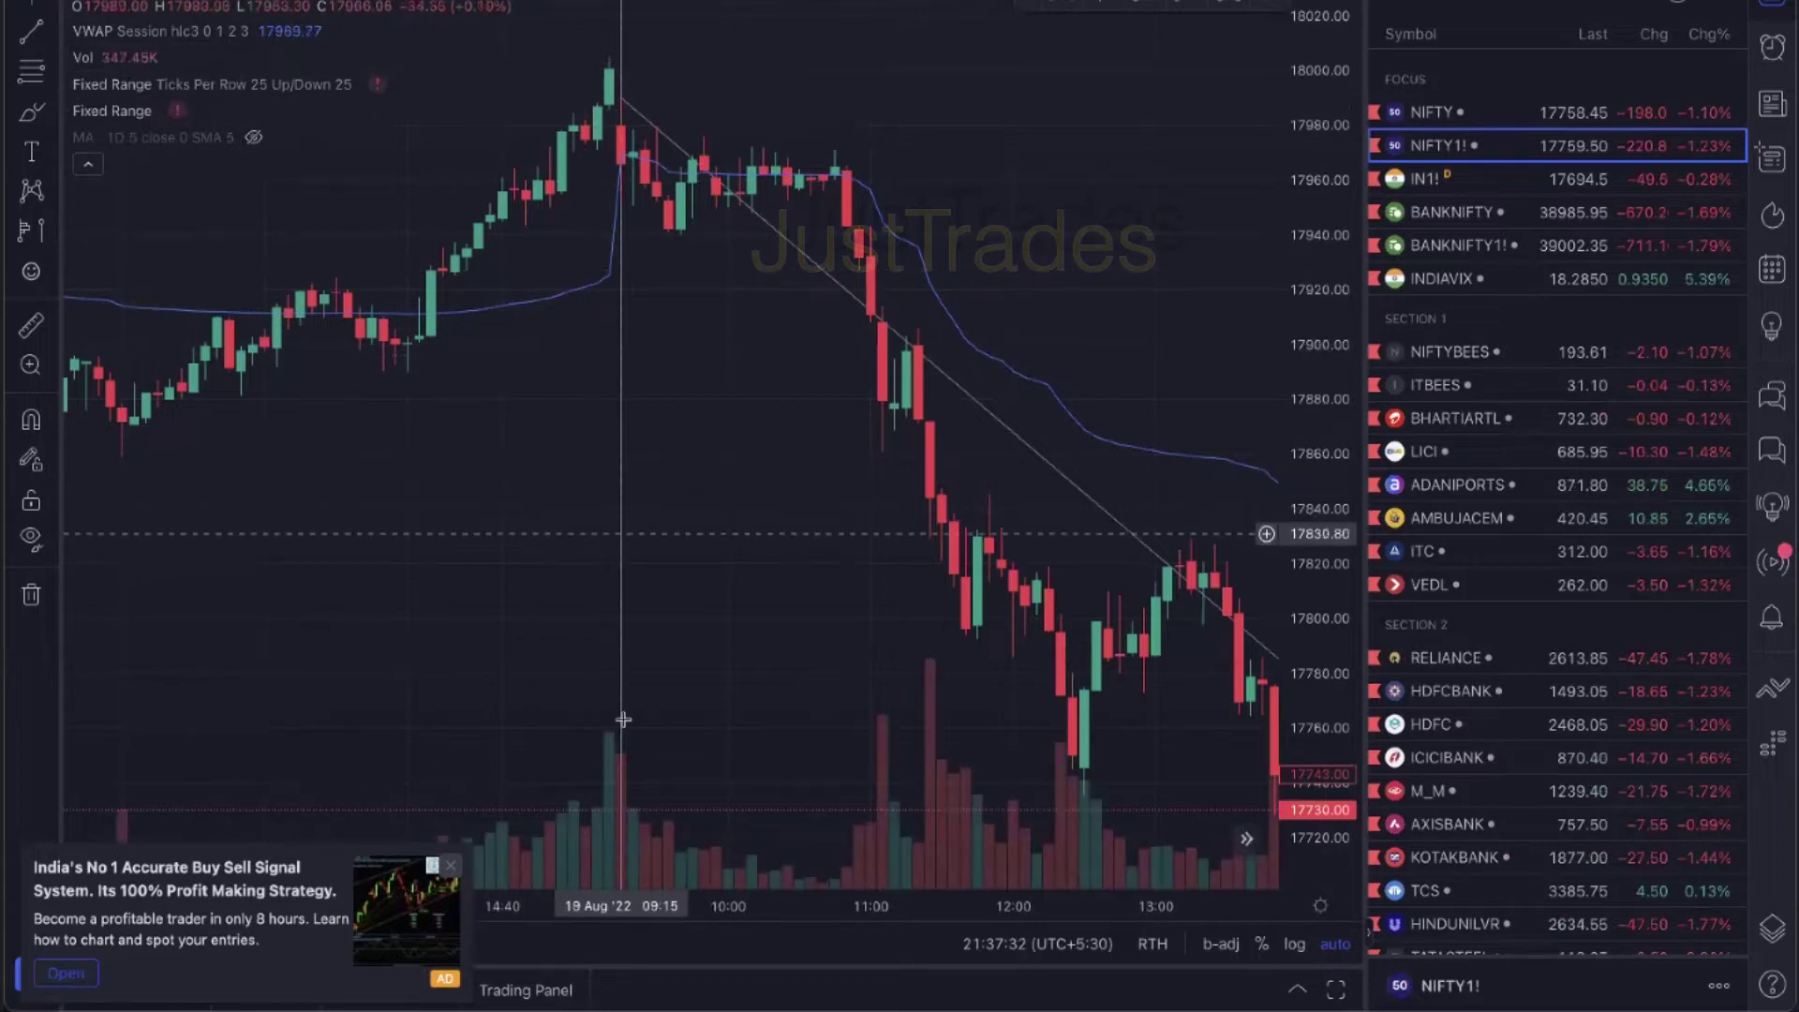
drag(699, 619, 728, 598)
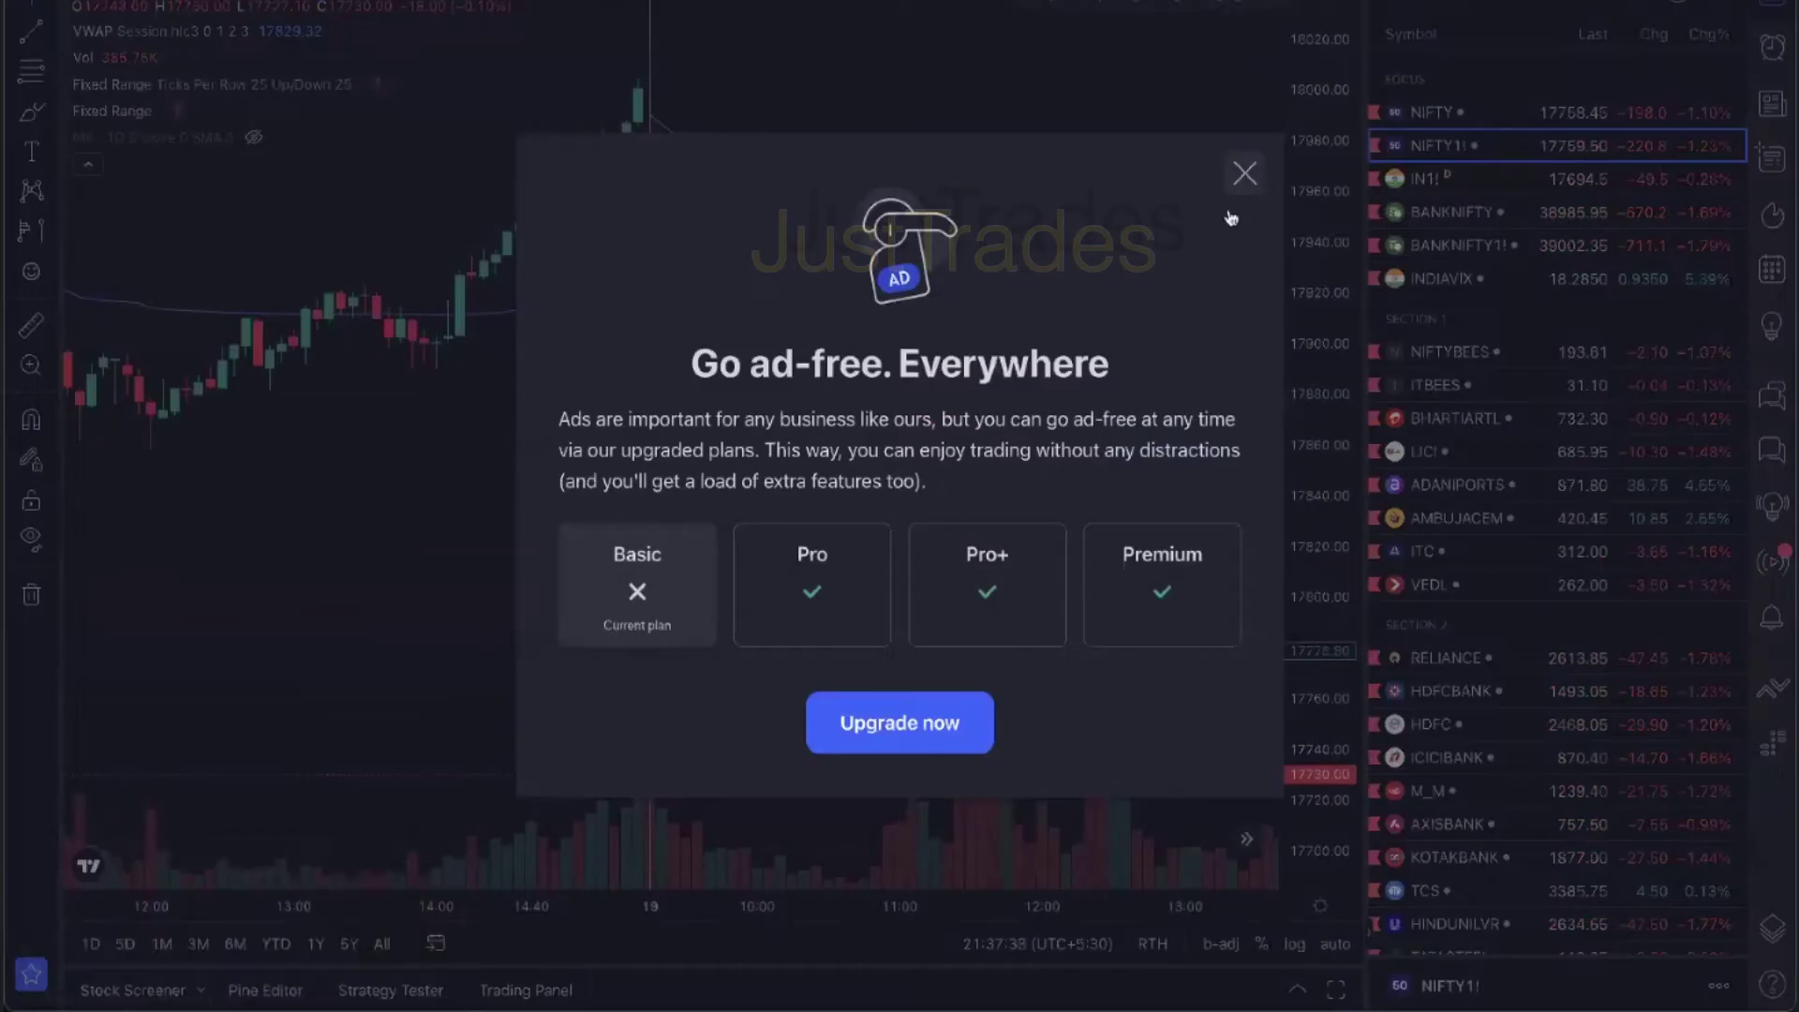
click(1240, 172)
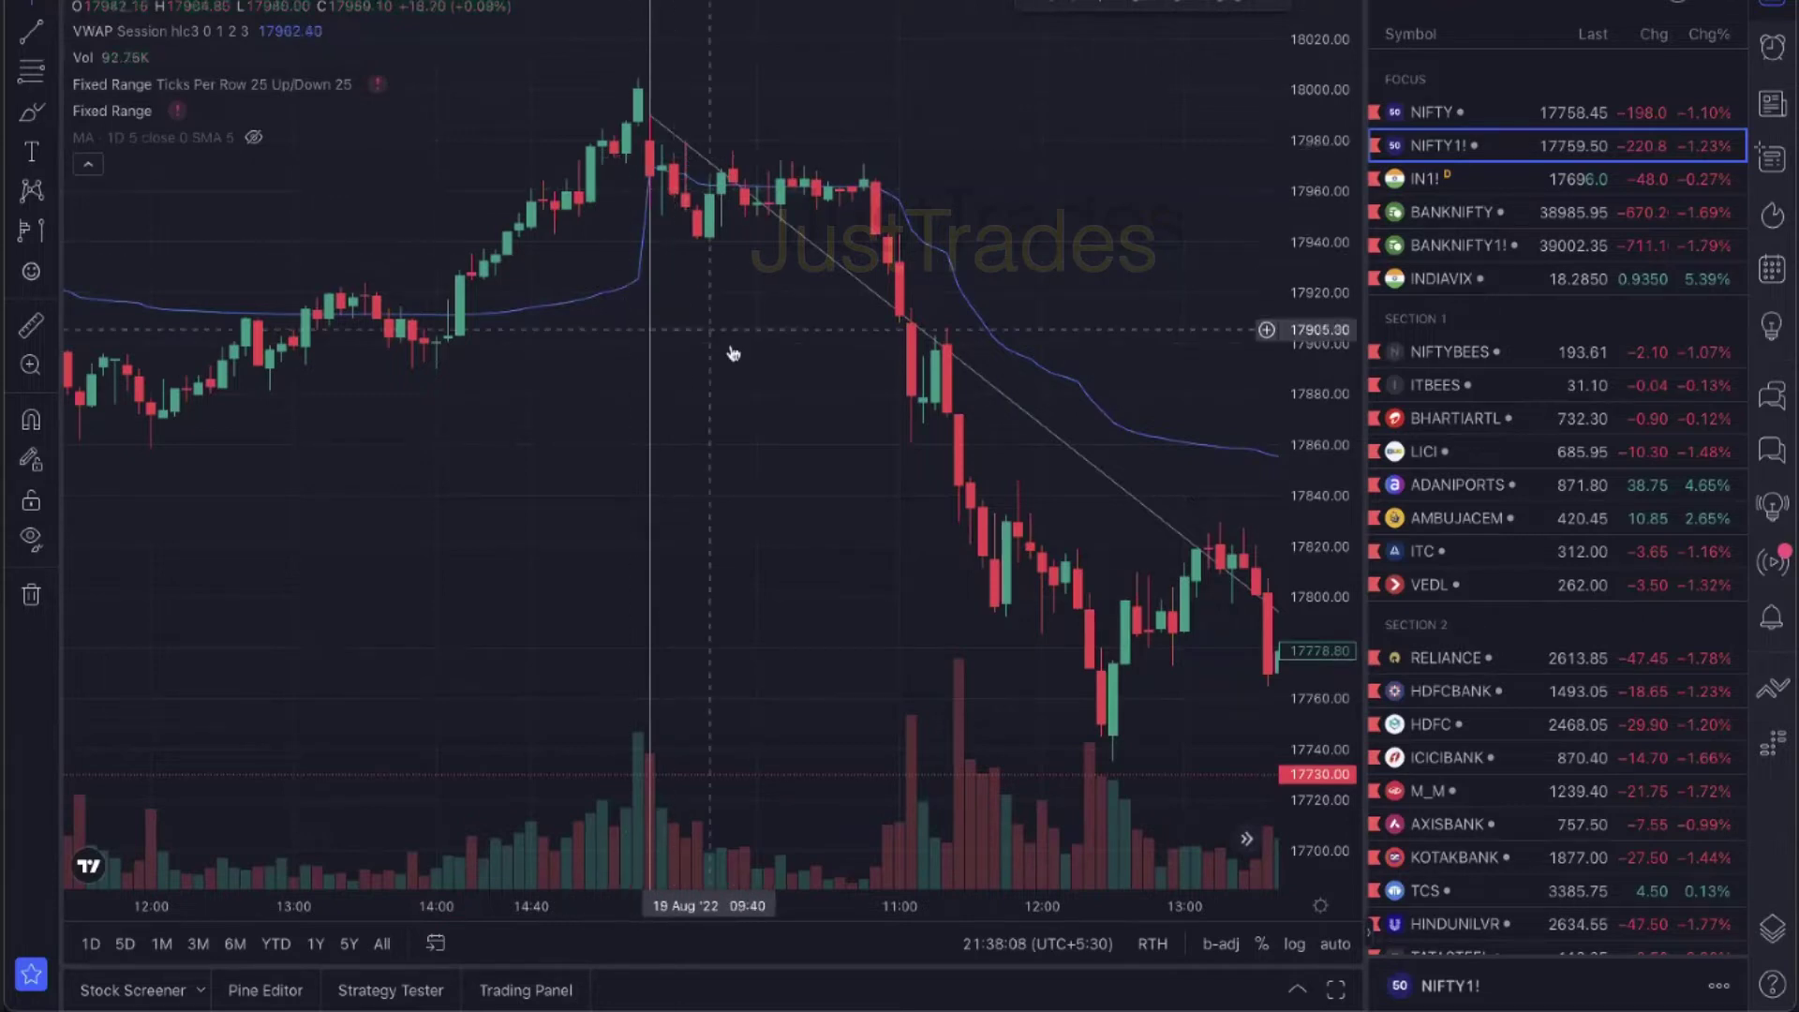
Apply the saved Today drawing template to the 19 Aug fixed range volume profile on the NIFTY1! chart
scroll(731, 354, down, 3)
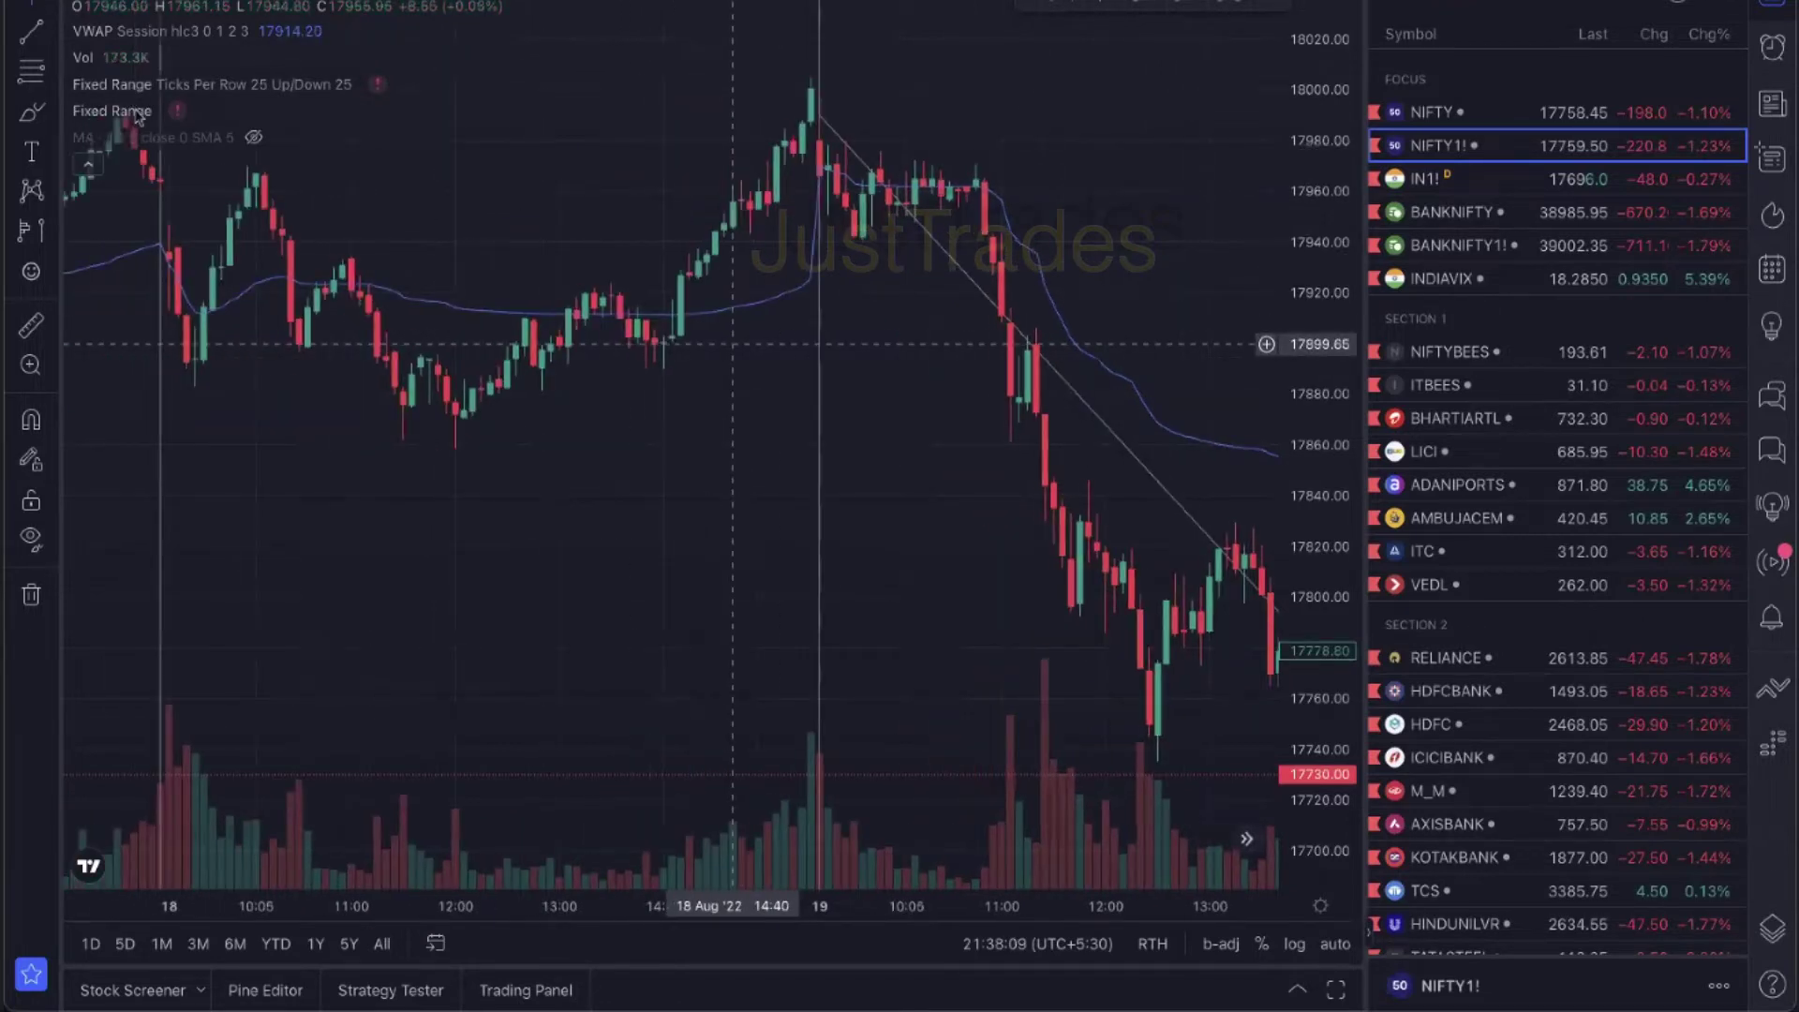
drag(733, 343, 543, 201)
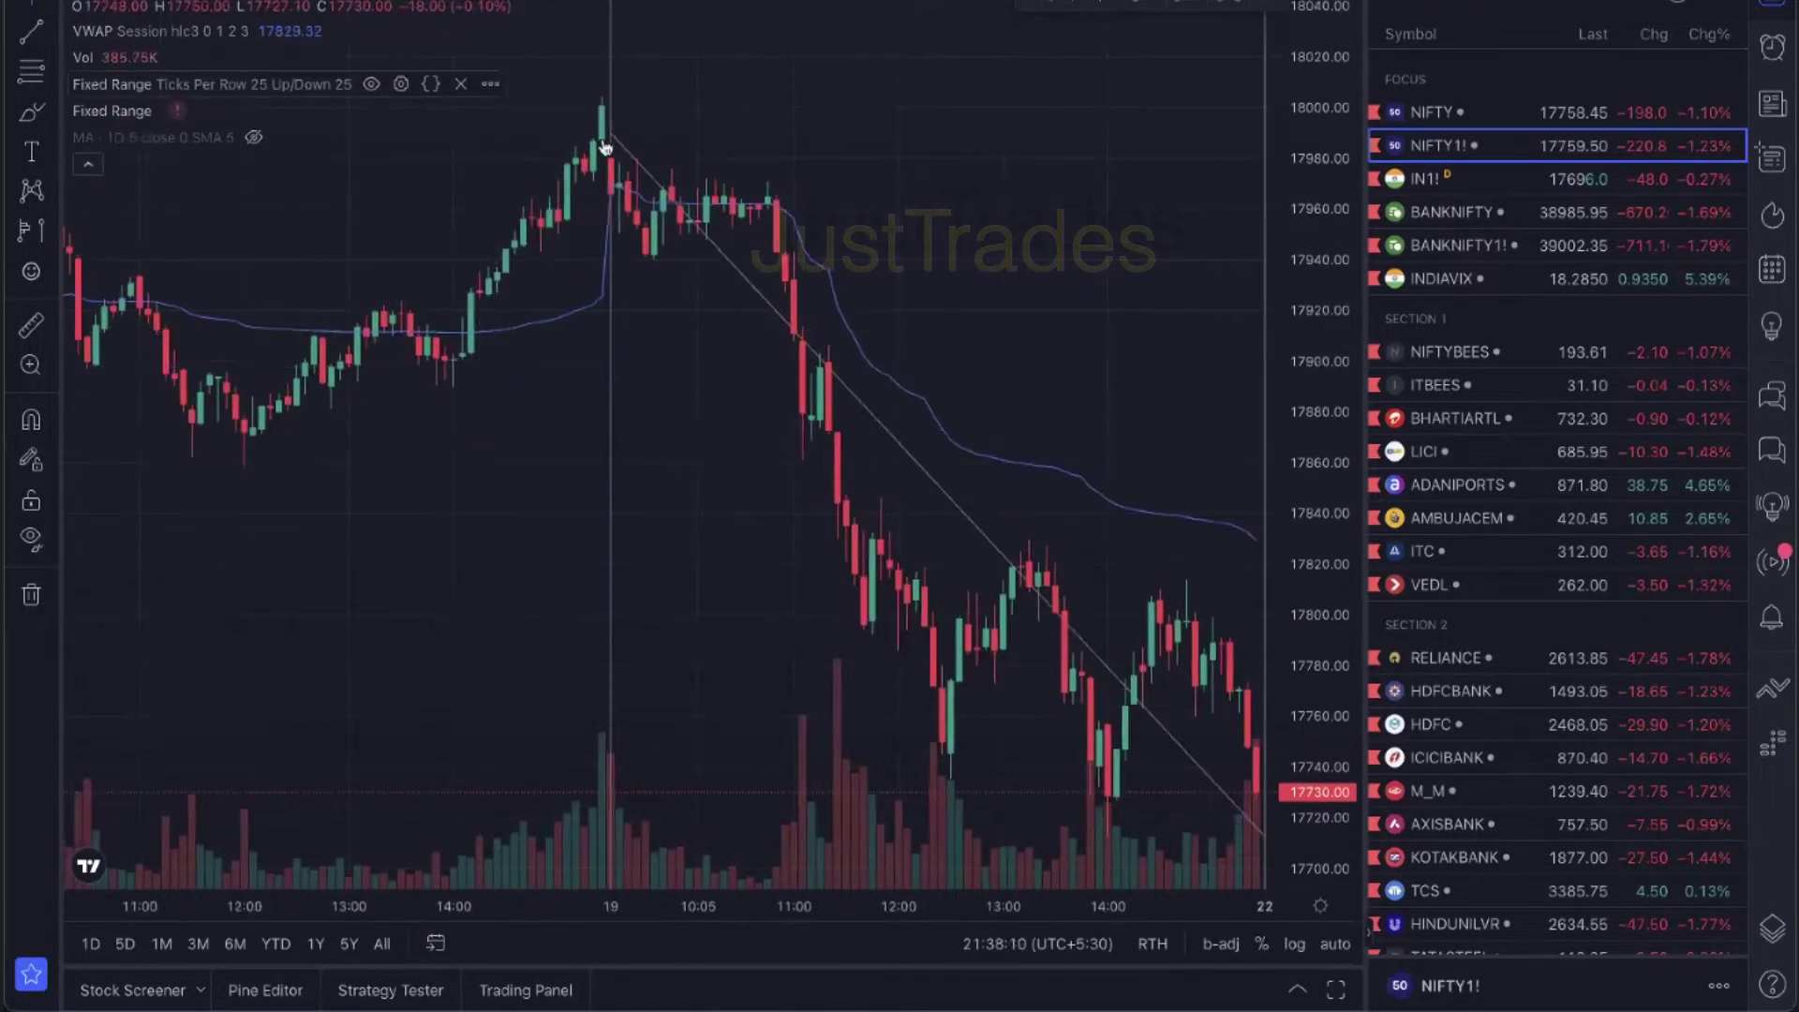
click(206, 84)
click(391, 88)
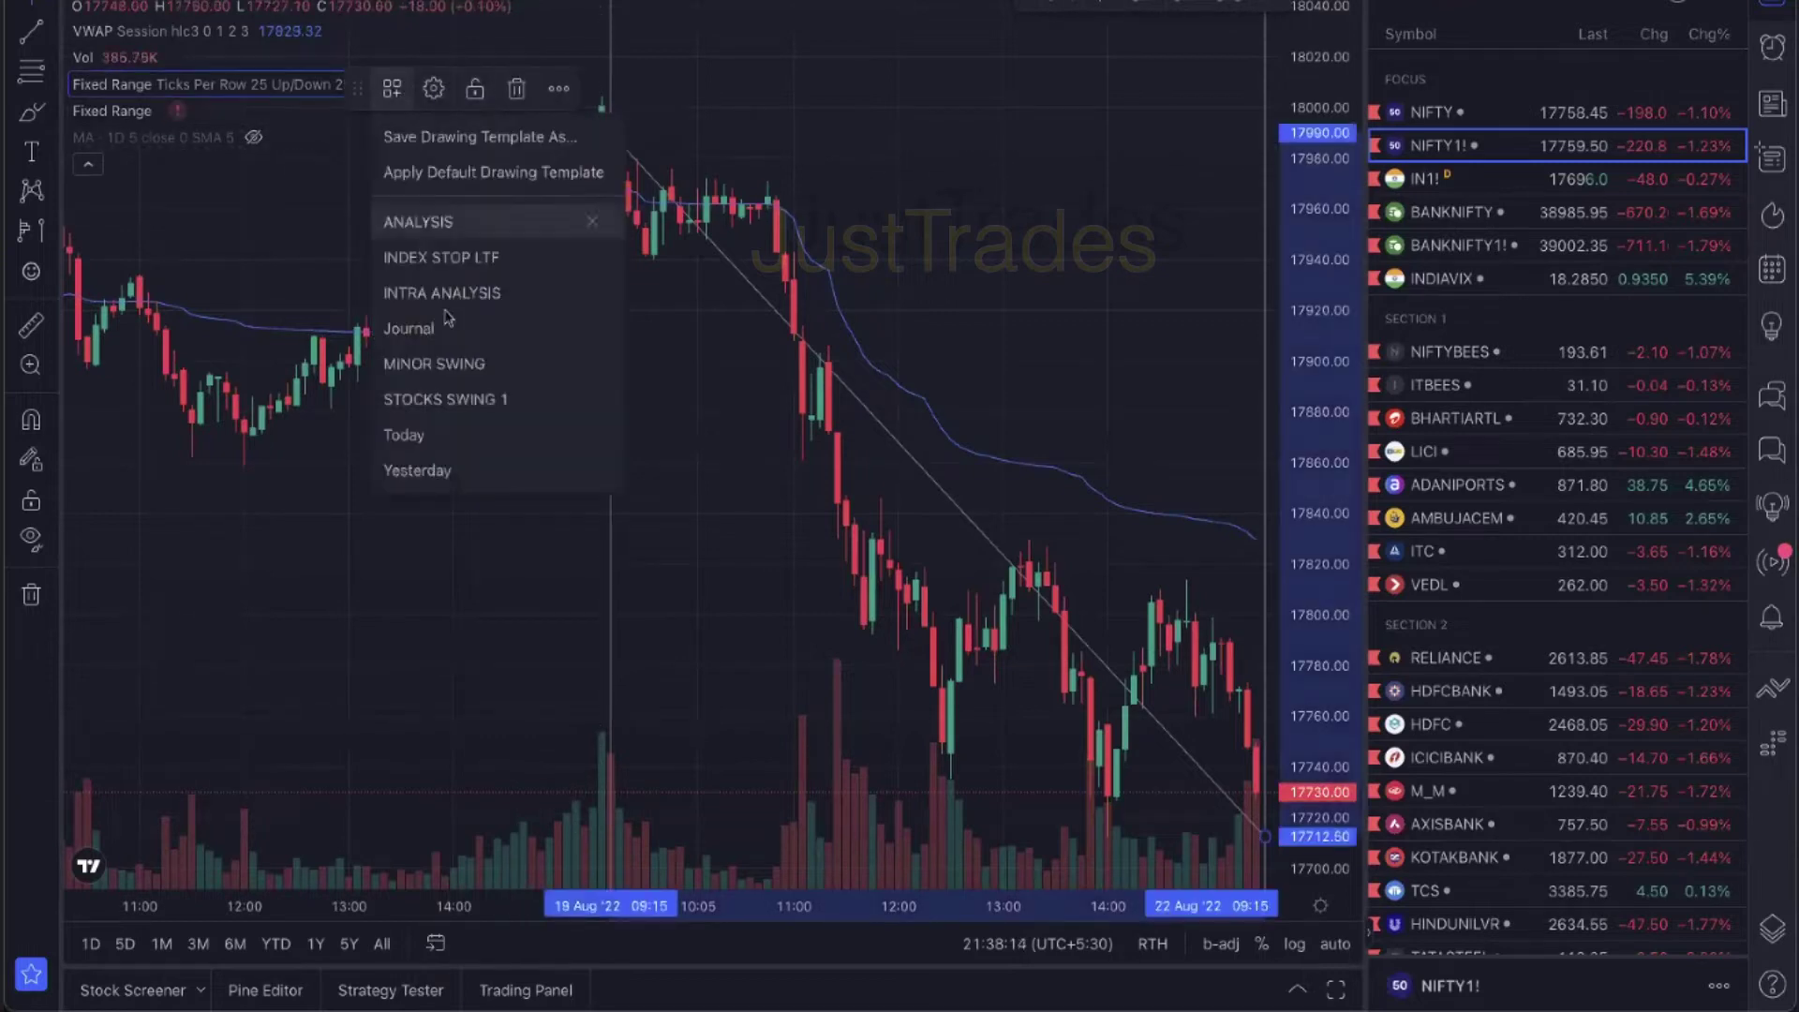
click(413, 434)
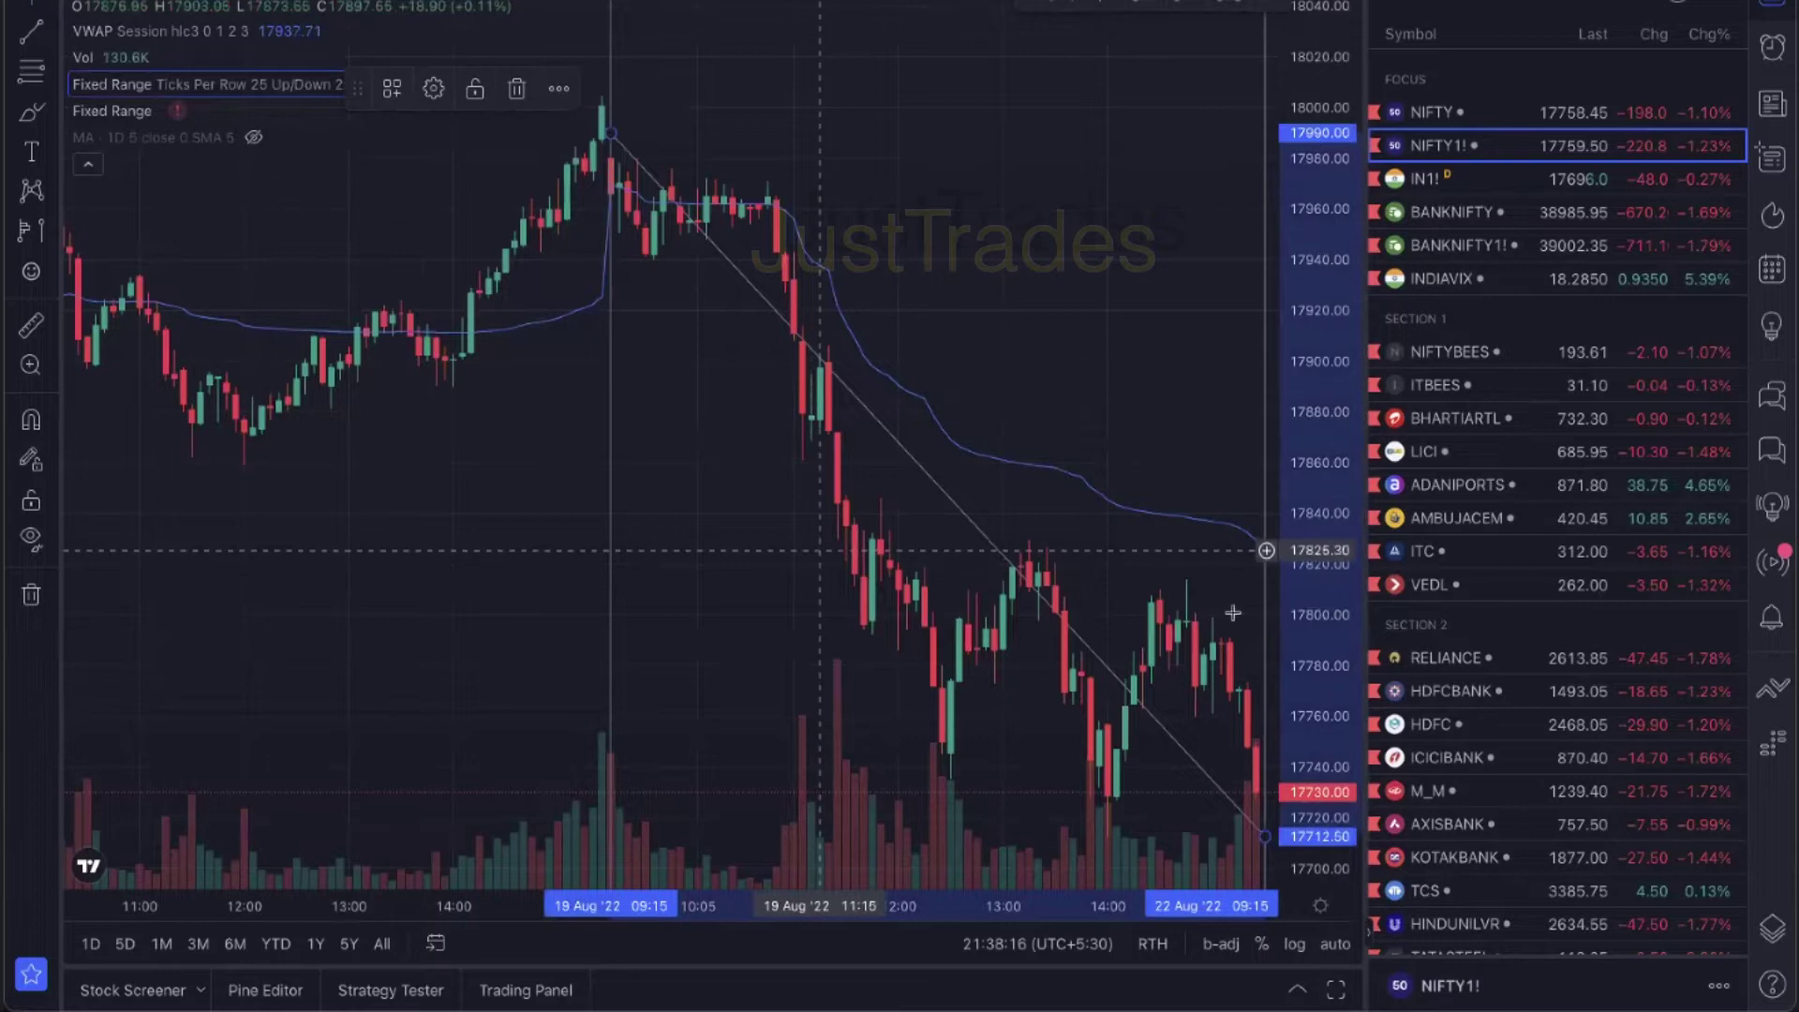
scroll(868, 341, up, 2)
click(720, 285)
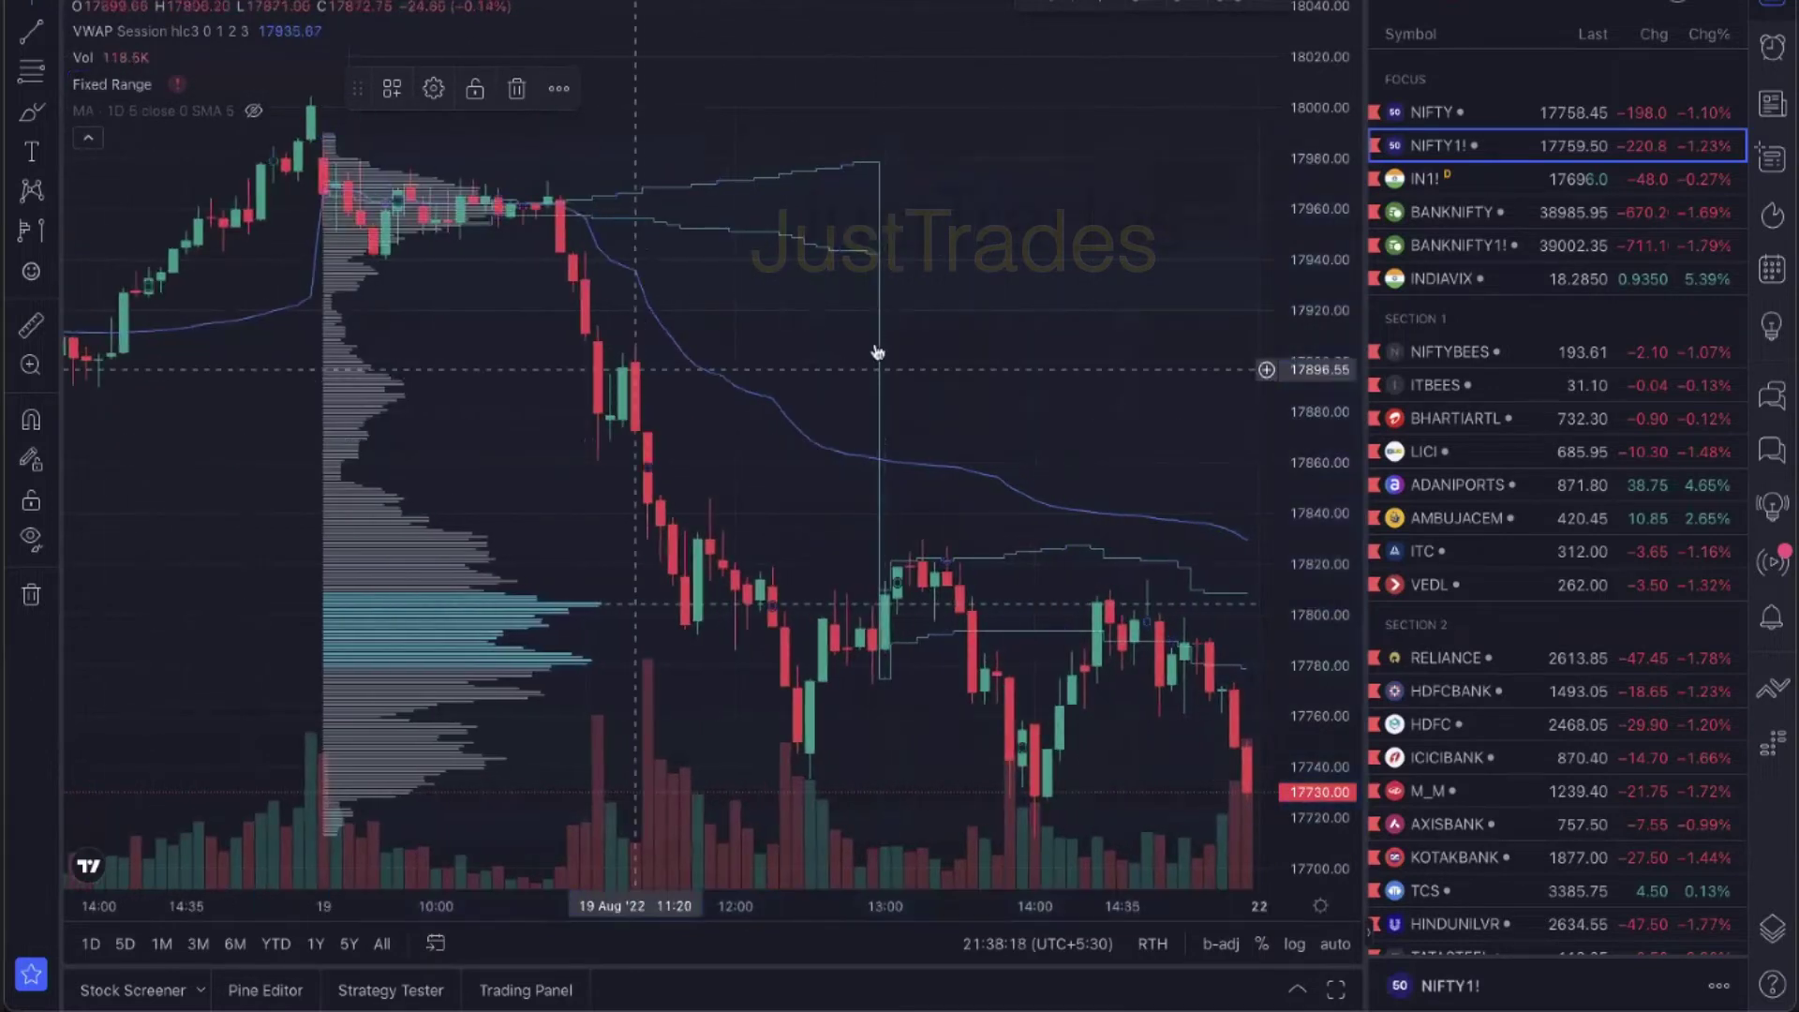
Hide the volume indicator and examine the NIFTY1! price action around the 19 Aug open against the volume profile
scroll(727, 425, left, 5)
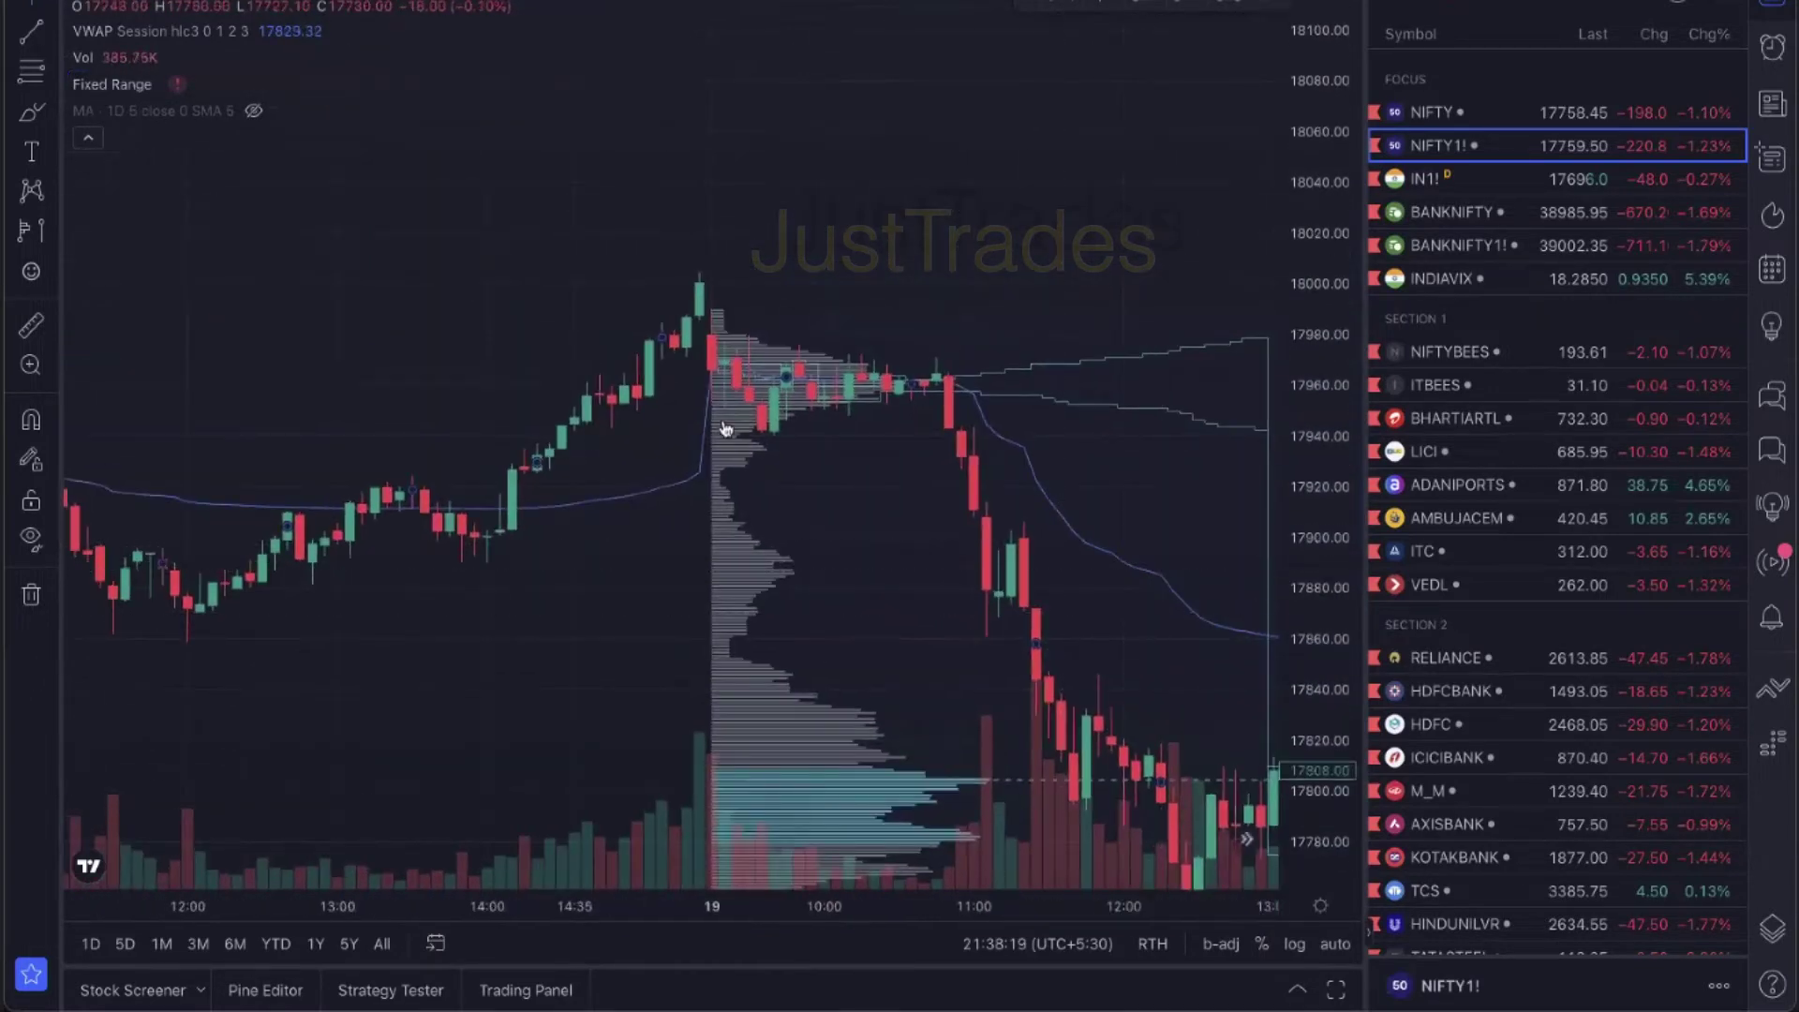
click(112, 57)
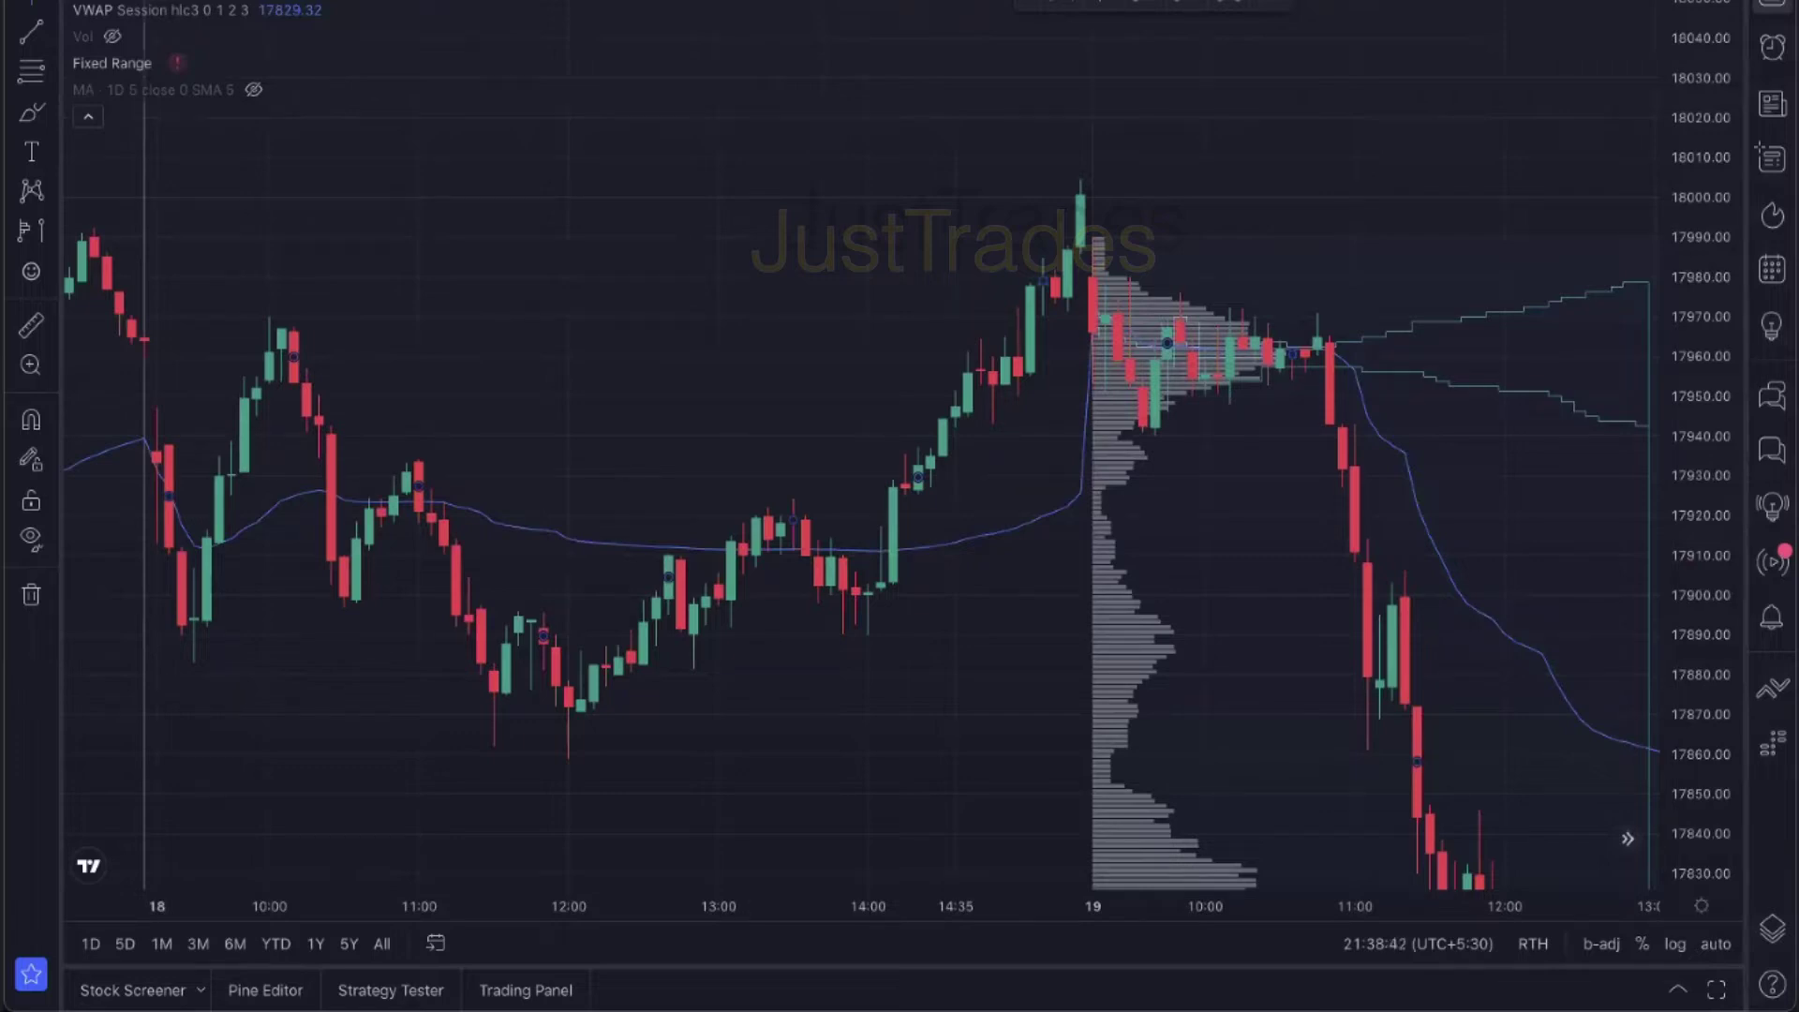
drag(1249, 458, 1121, 511)
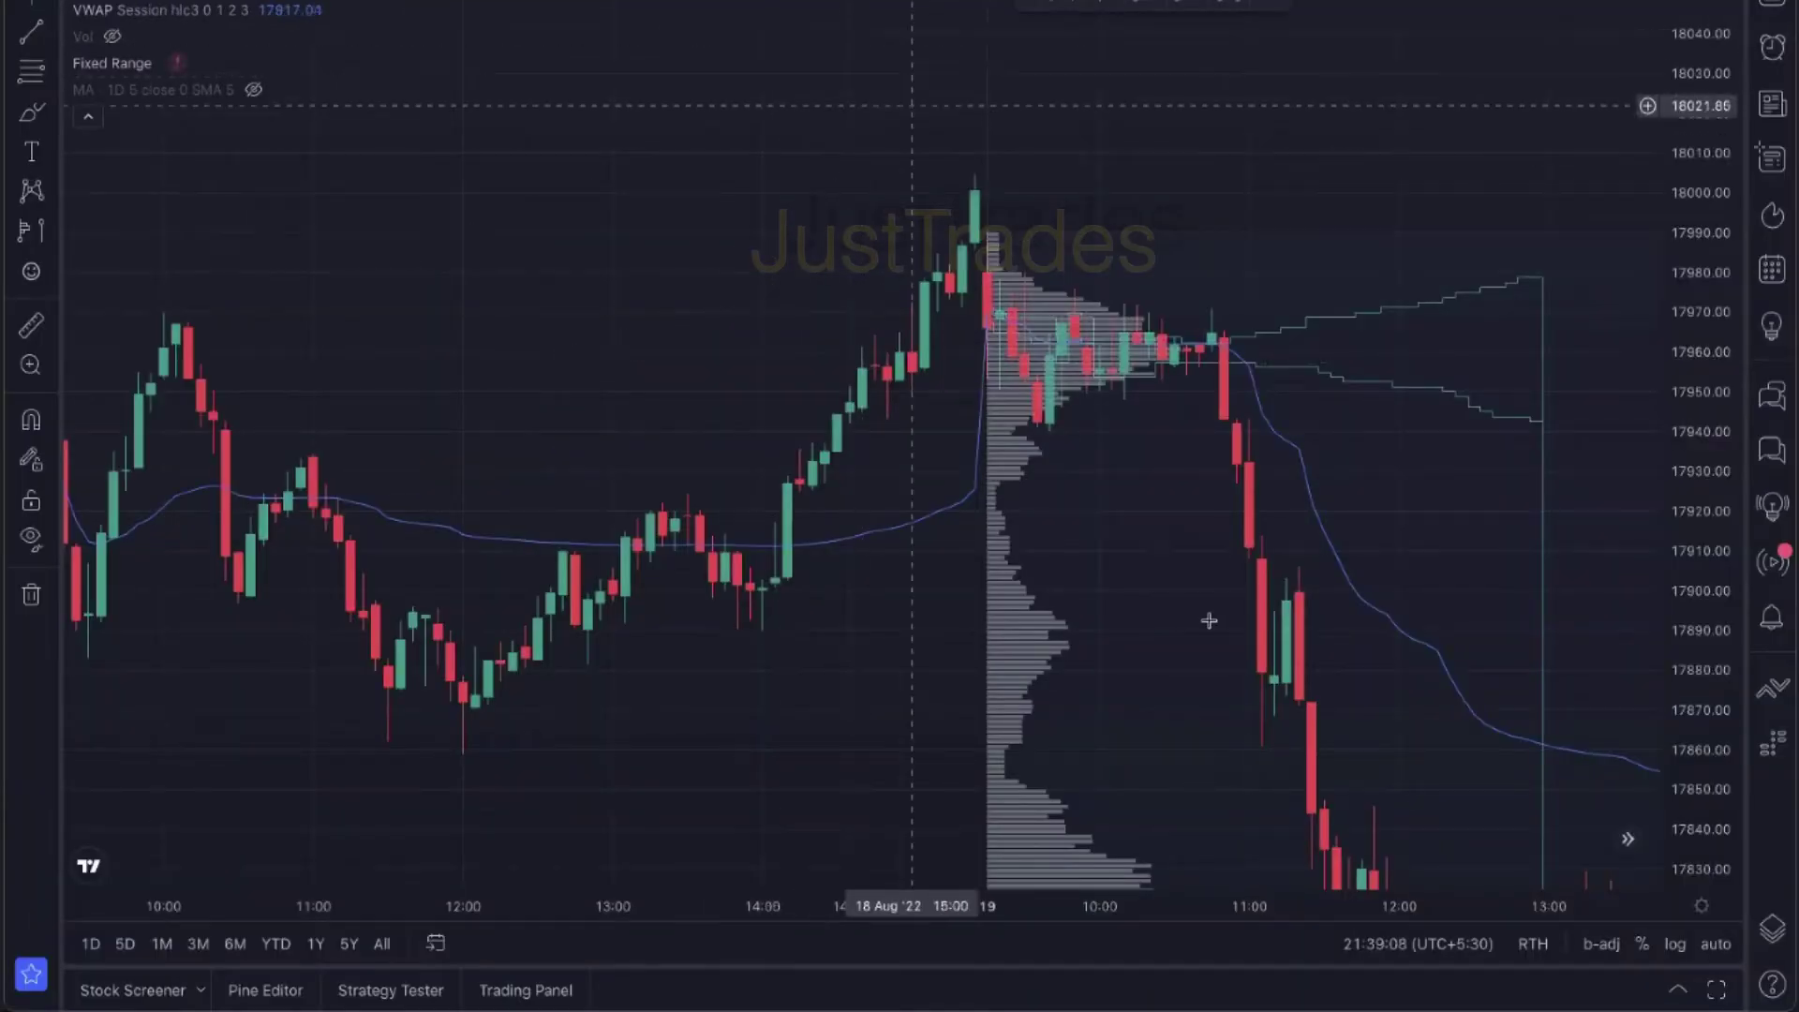
scroll(1205, 615, right, 5)
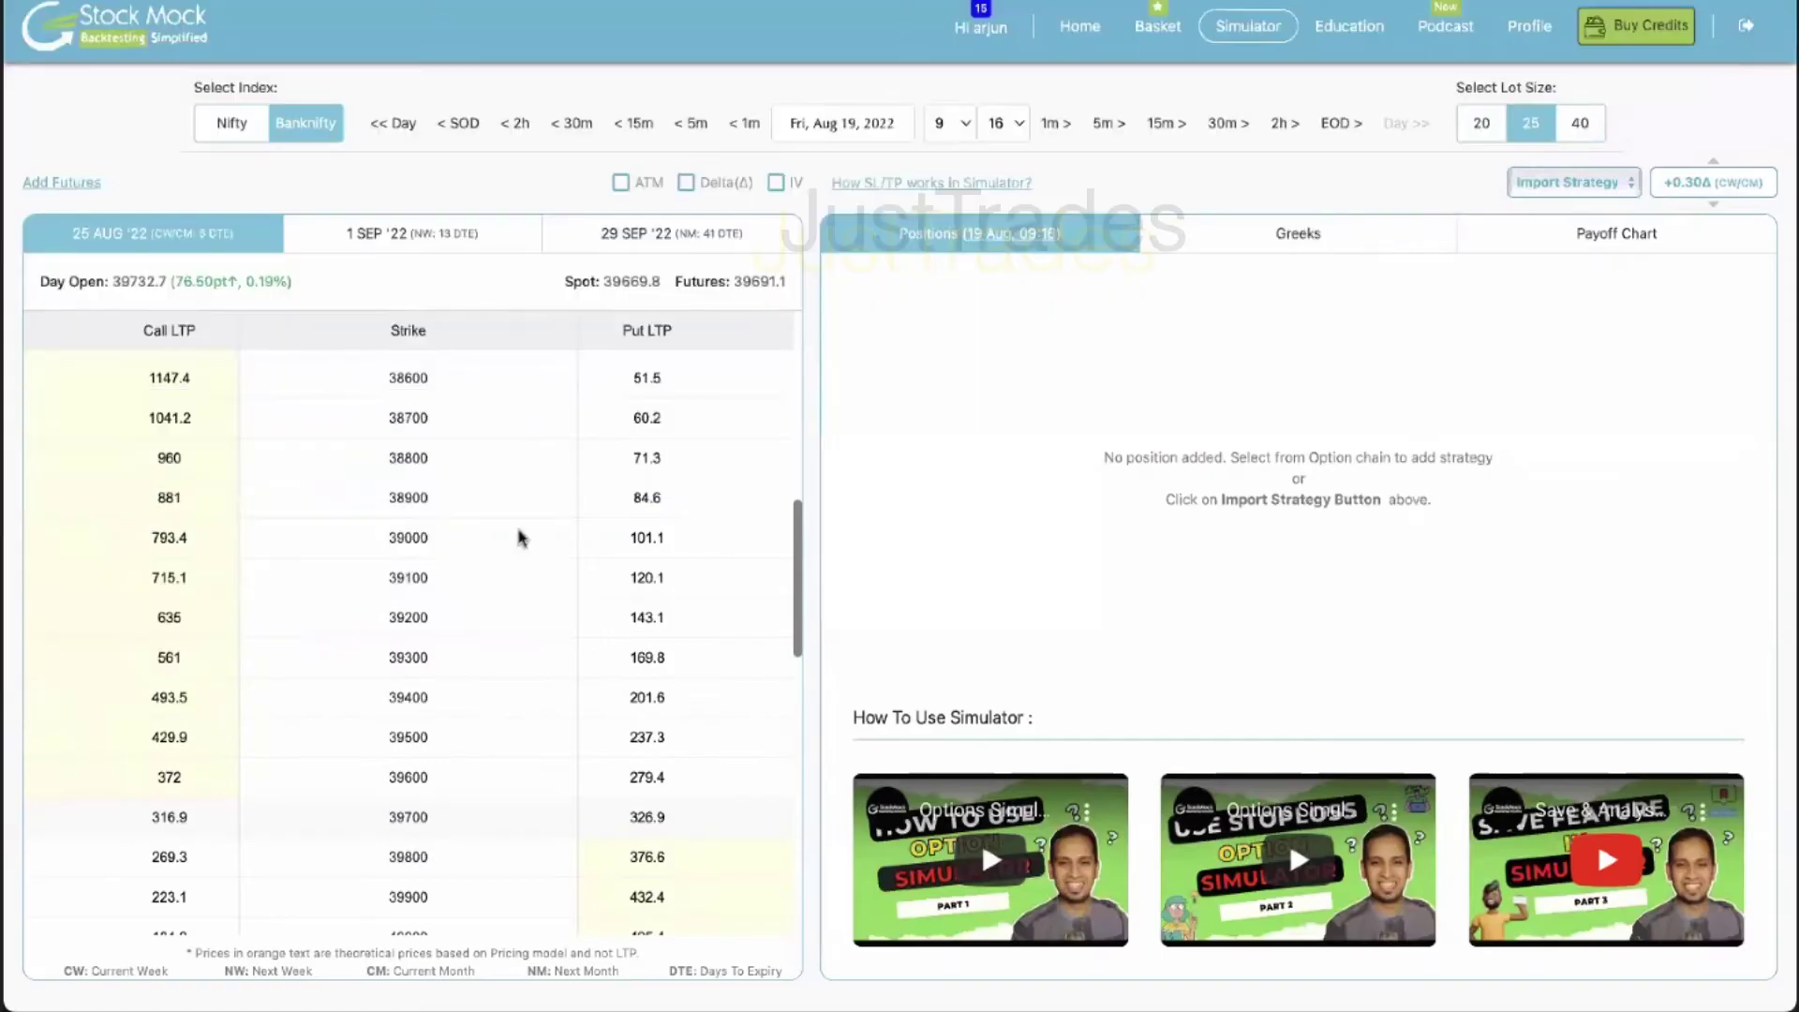
Switch to the Stock Mock simulator and set the Banknifty option chain time on 19 Aug to 10:31
scroll(518, 534, down, 2)
scroll(520, 536, up, 2)
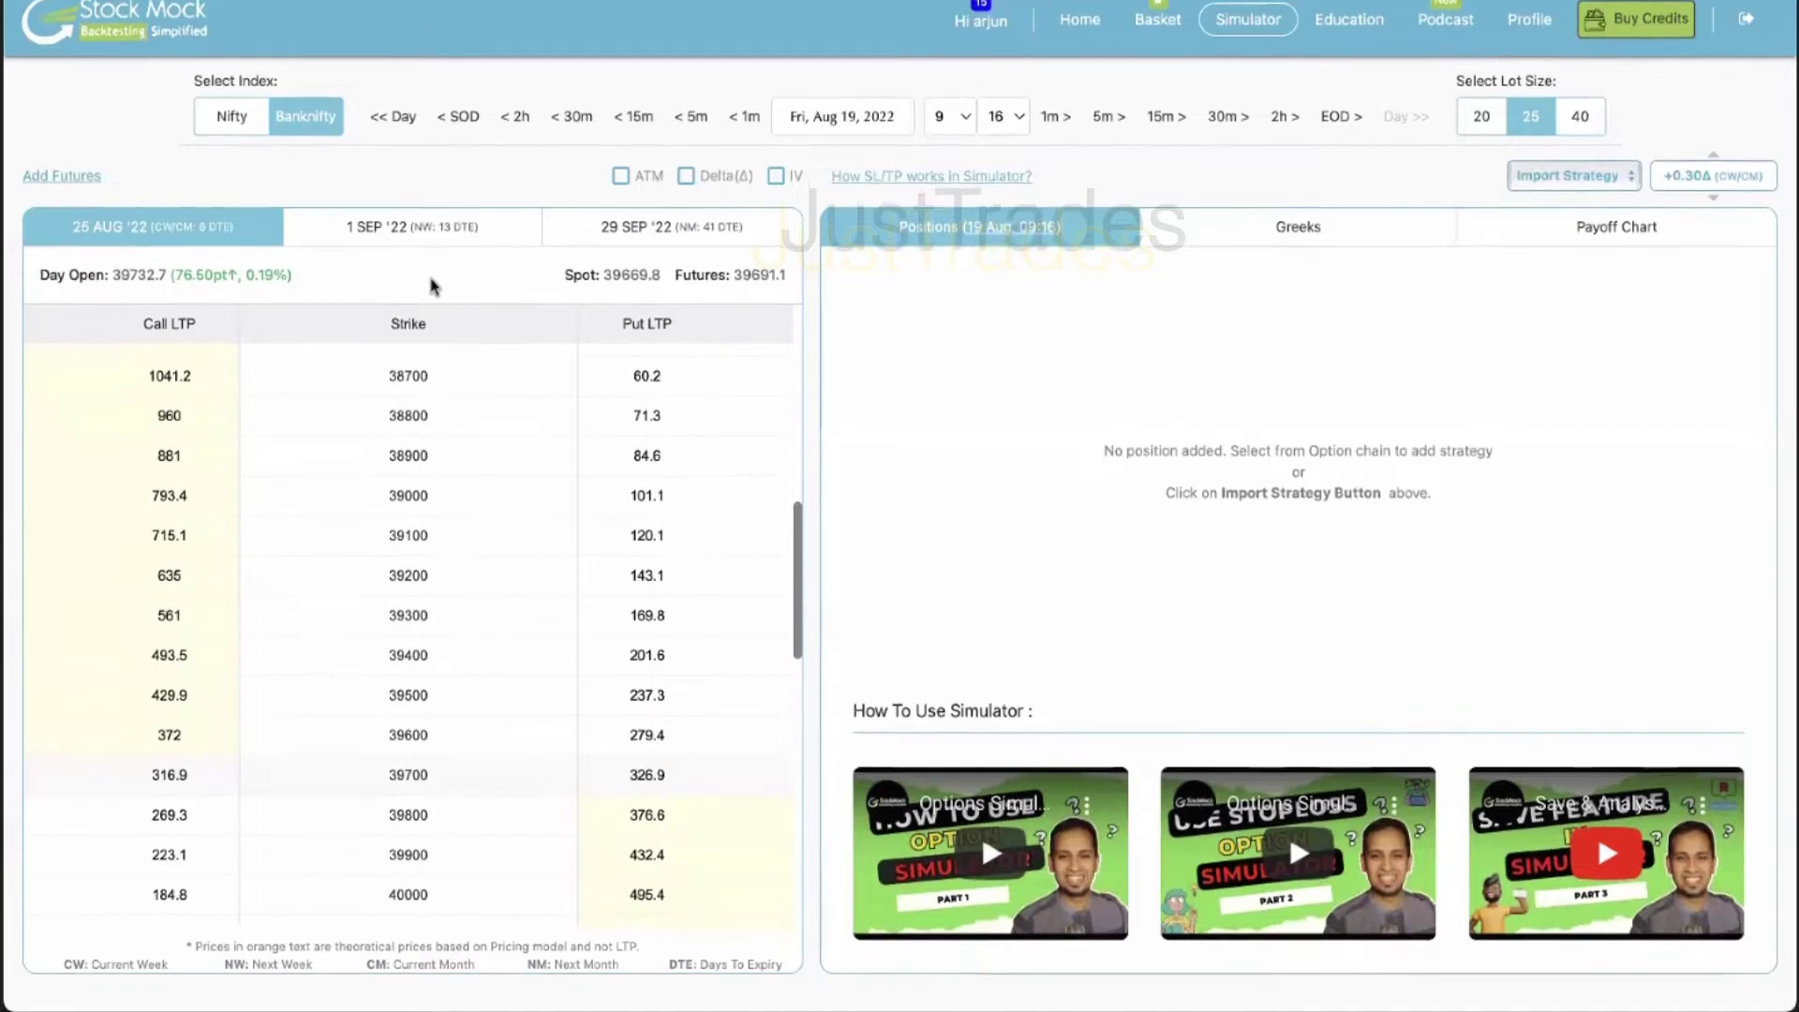
scroll(426, 584, down, 2)
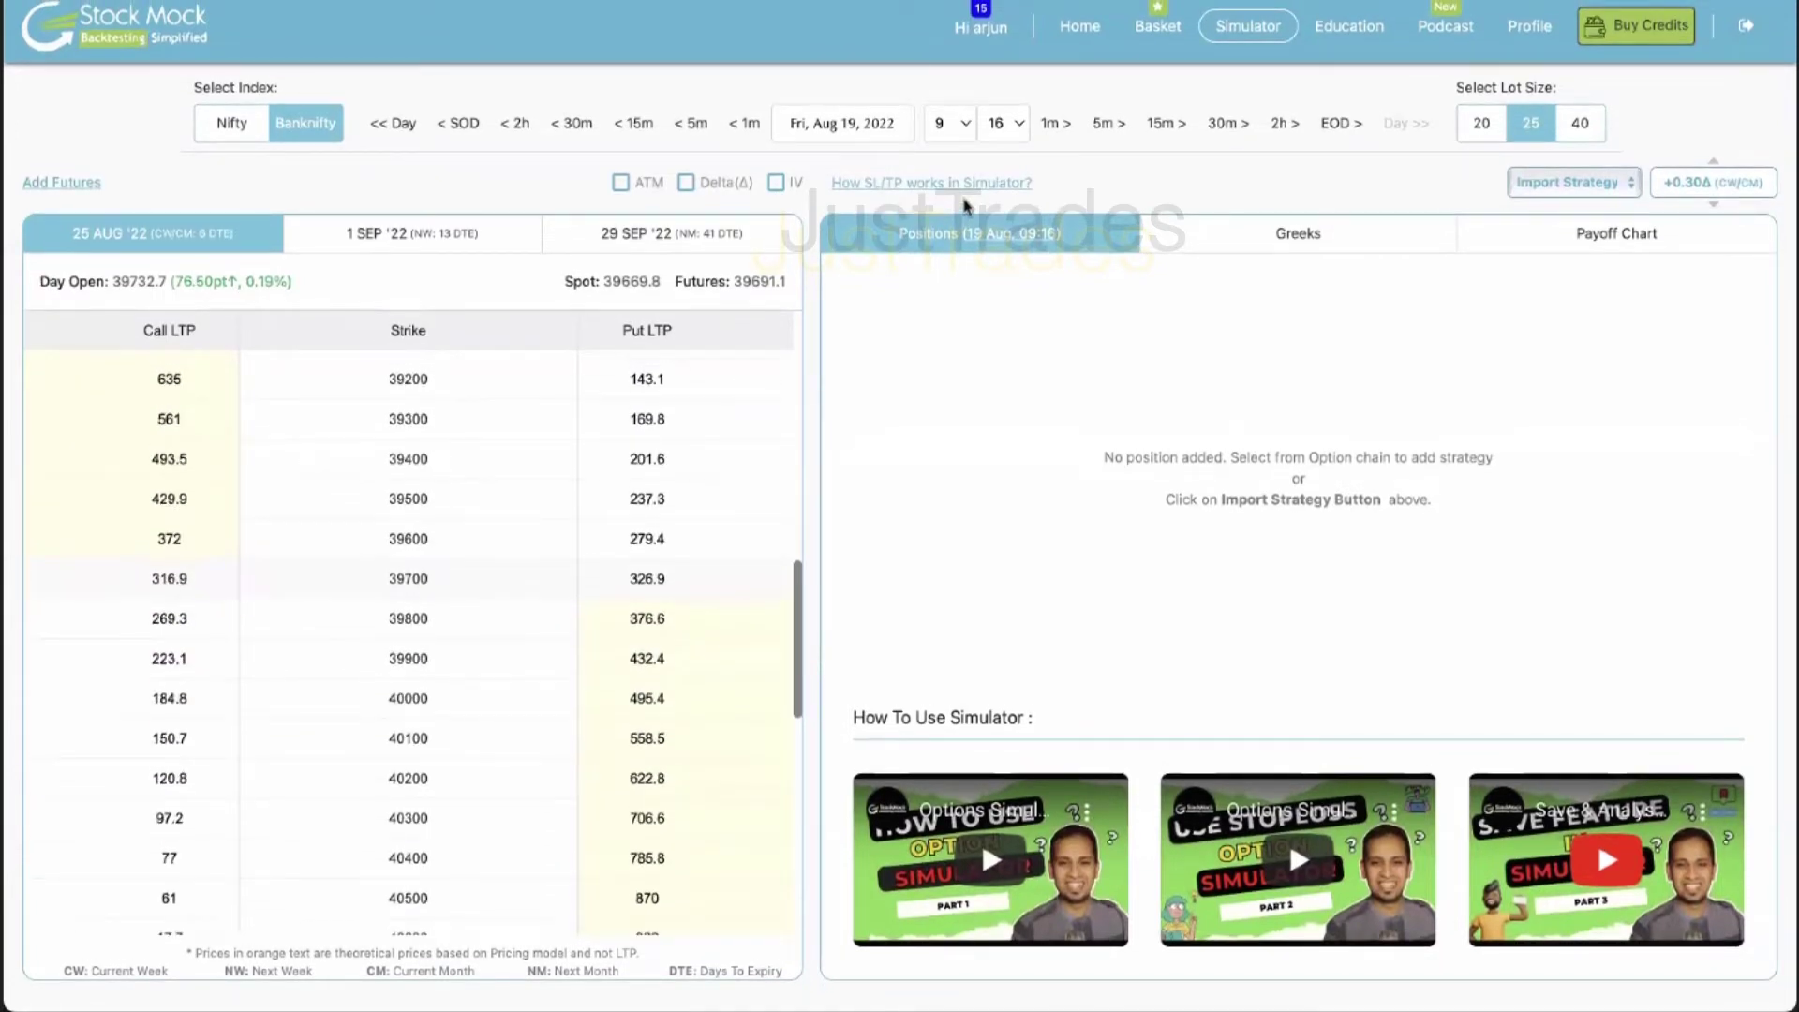
click(1224, 131)
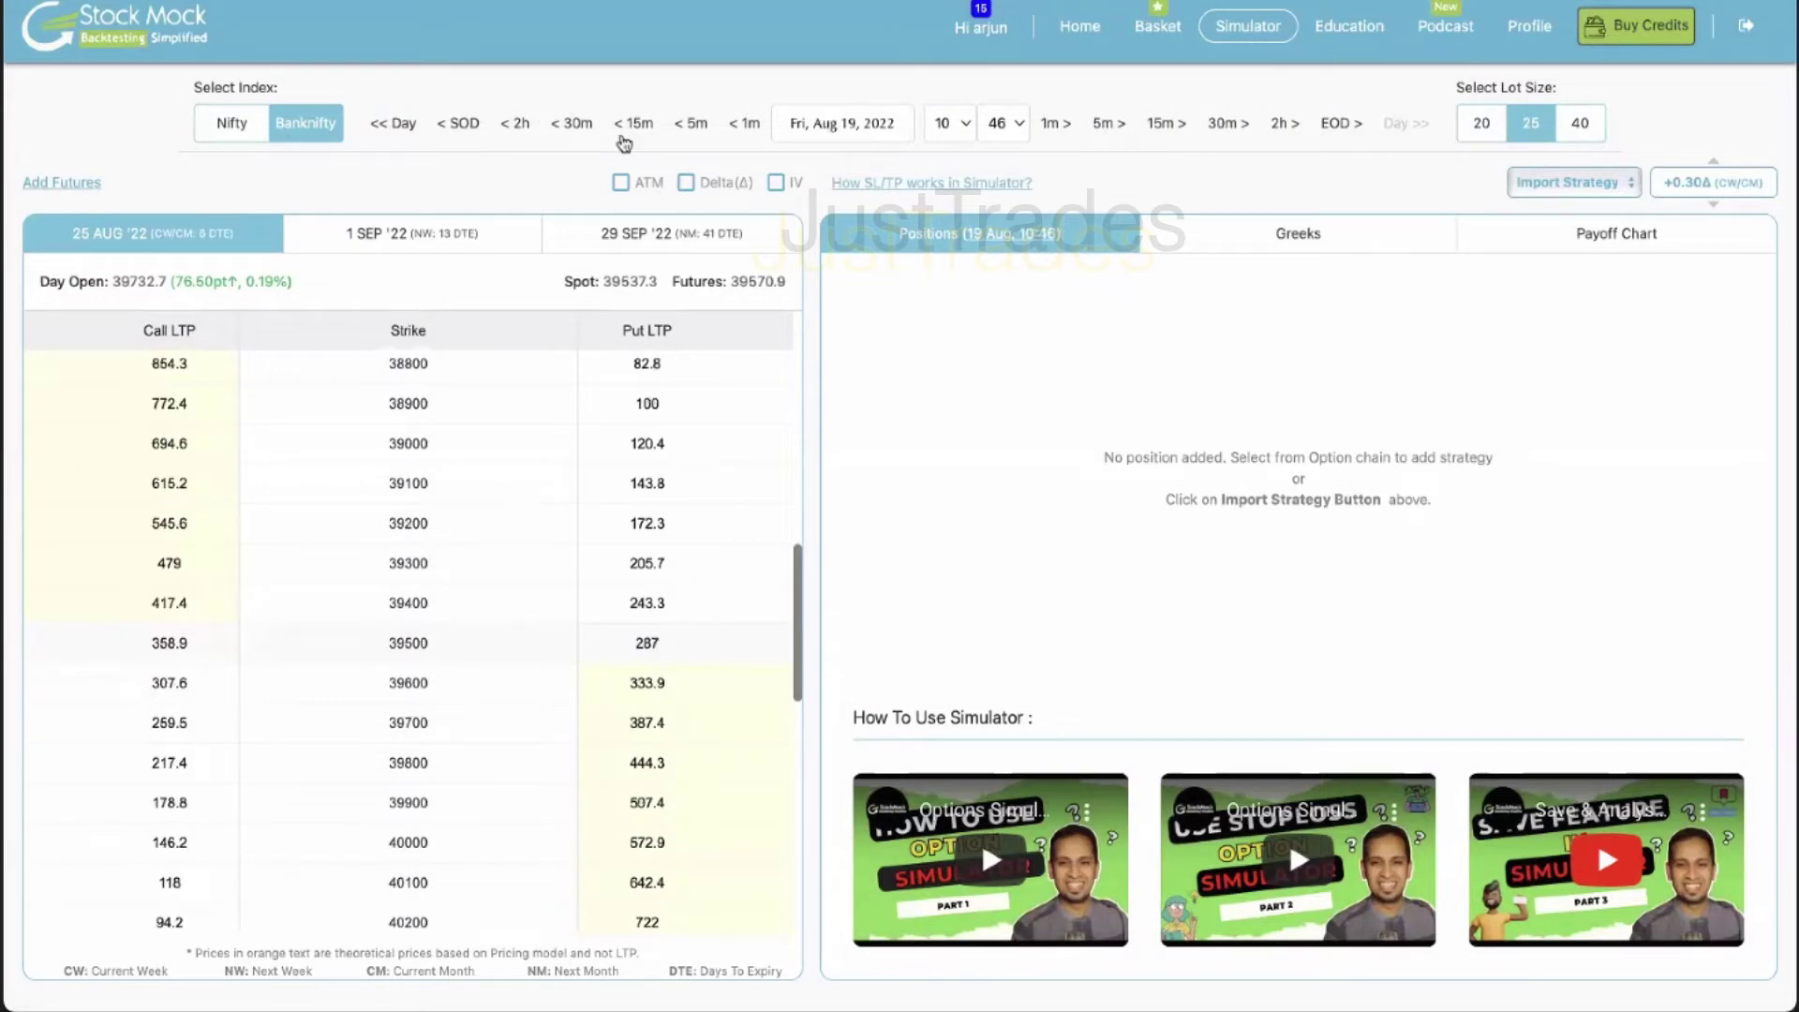
click(624, 129)
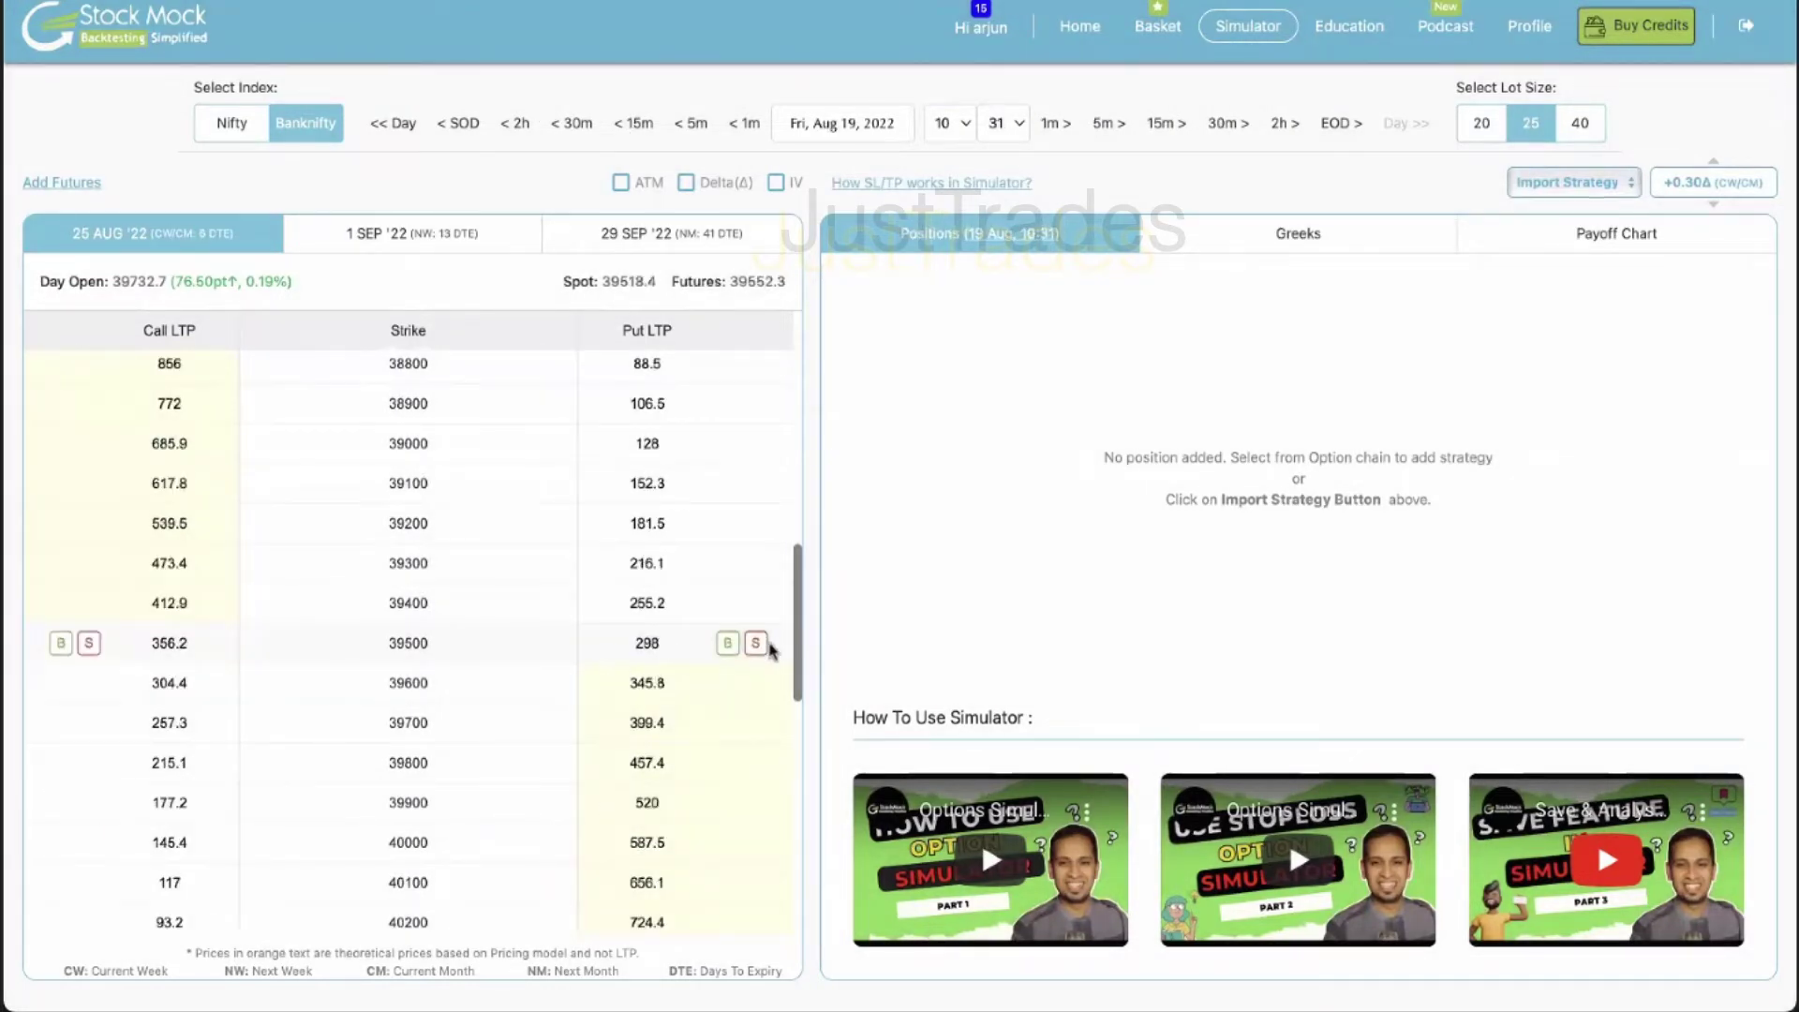
Sell one lot of the 39500 put and buy two lots of the 39400 put for the 25 Aug expiry
click(756, 645)
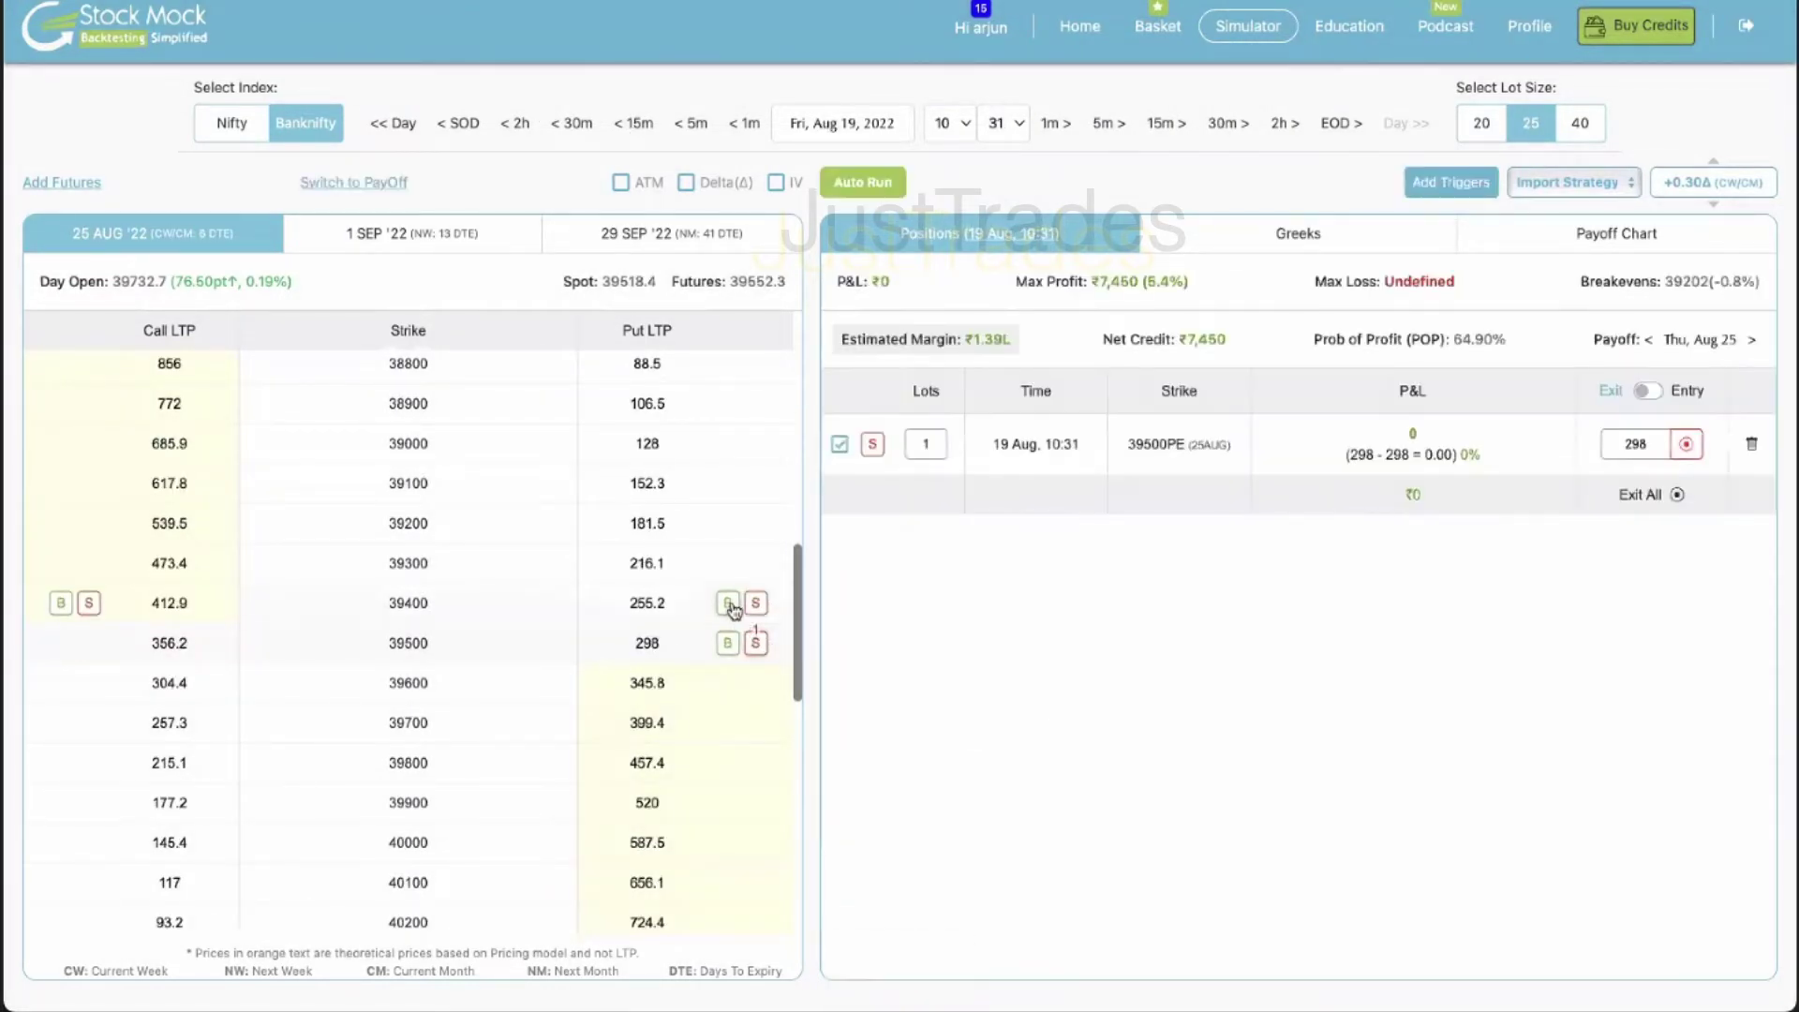
click(728, 602)
click(926, 506)
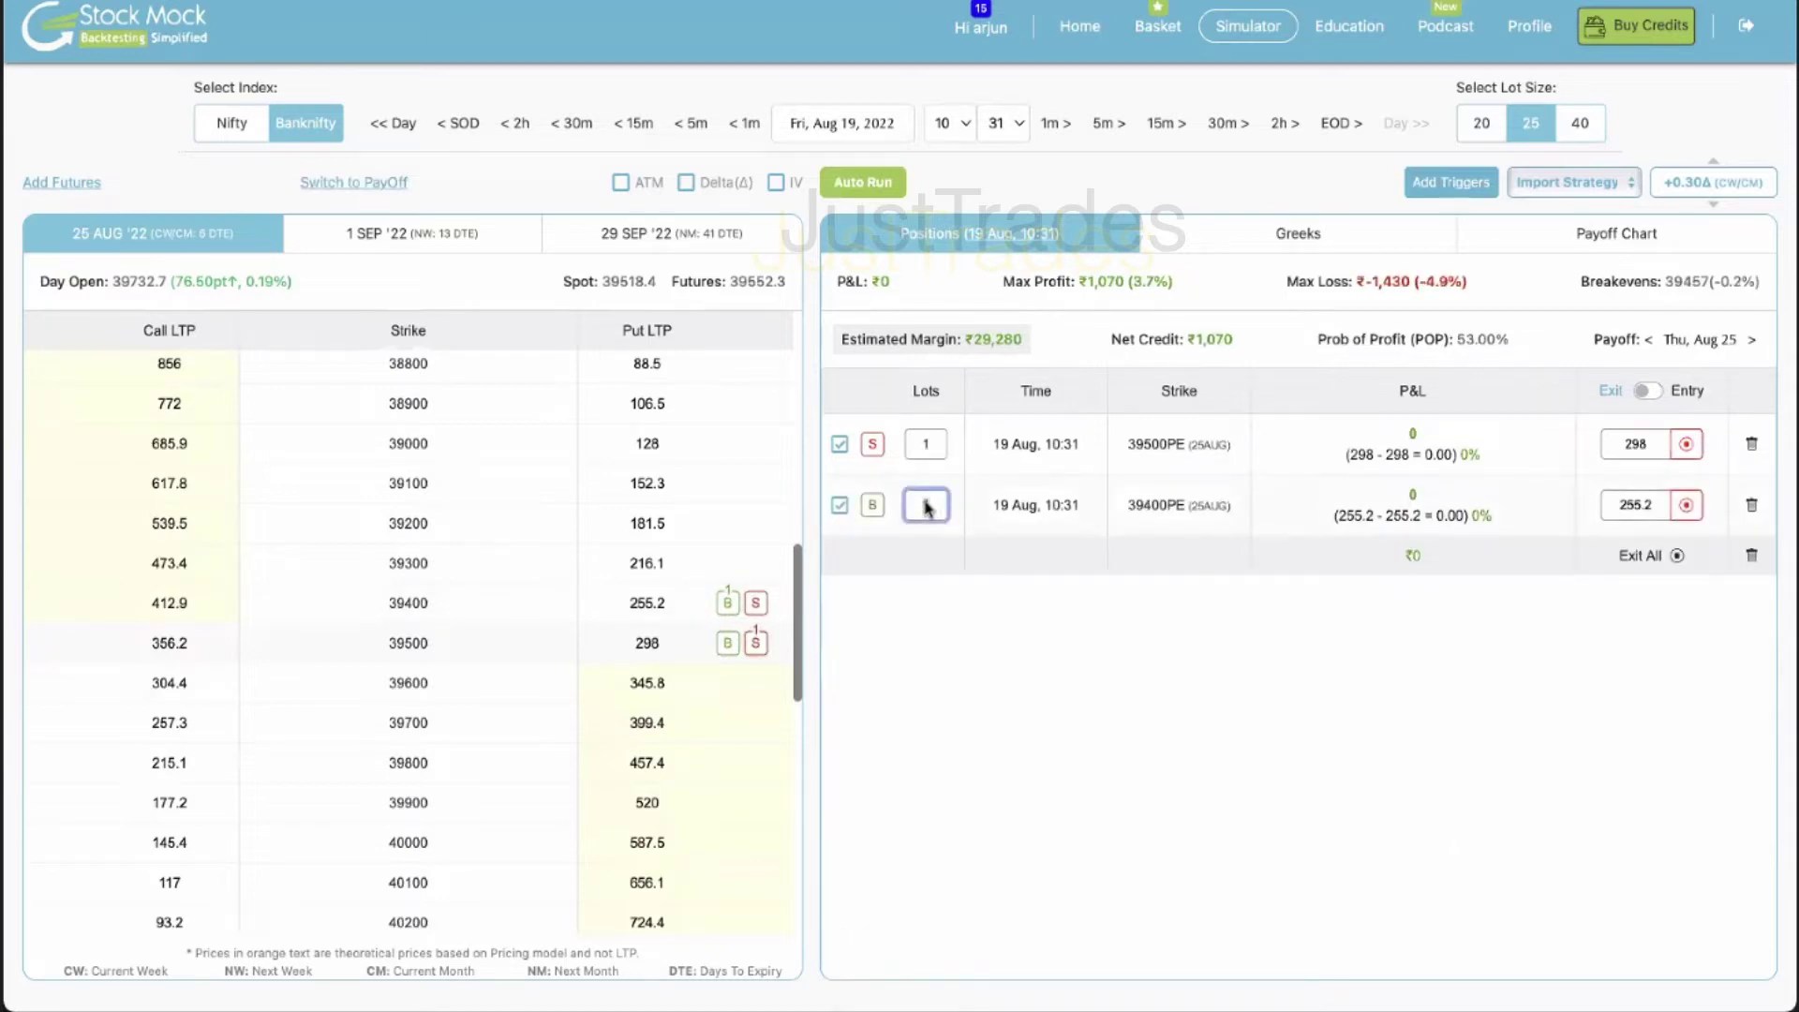
click(1105, 647)
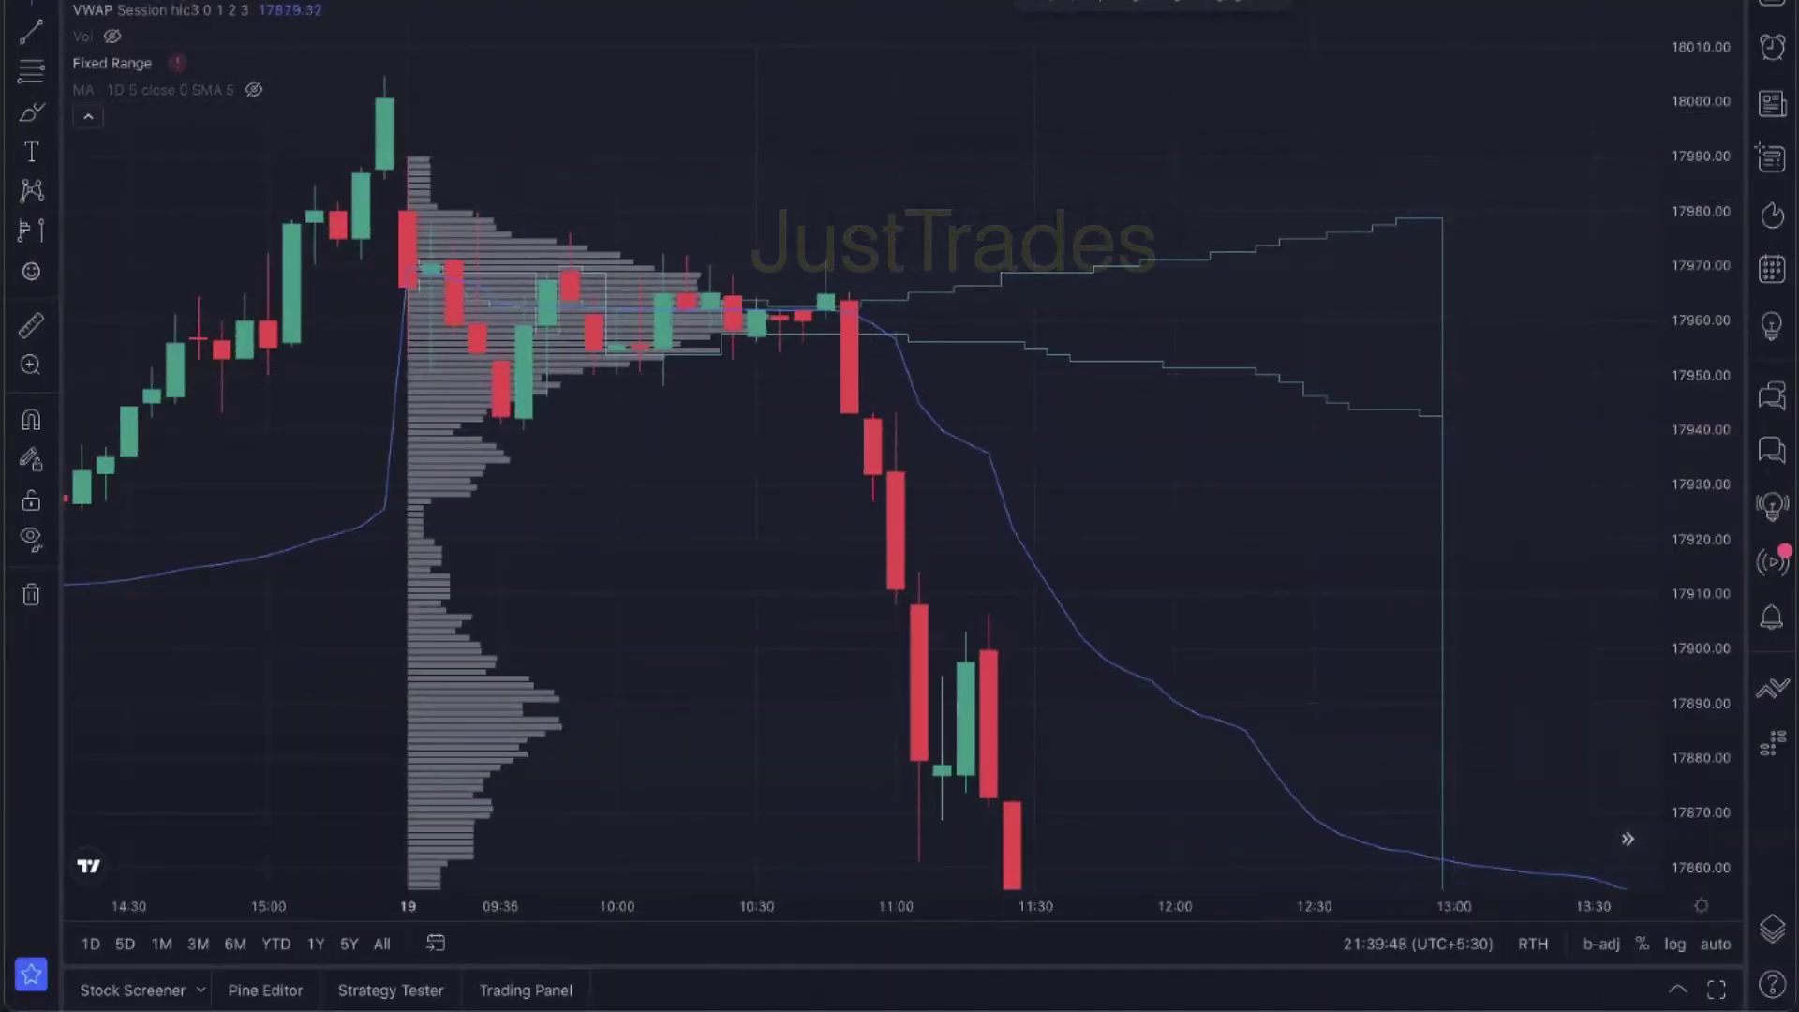
Switch to TradingView and show the BANKNIFTY1! chart around the 18 and 19 Aug sessions
click(1772, 103)
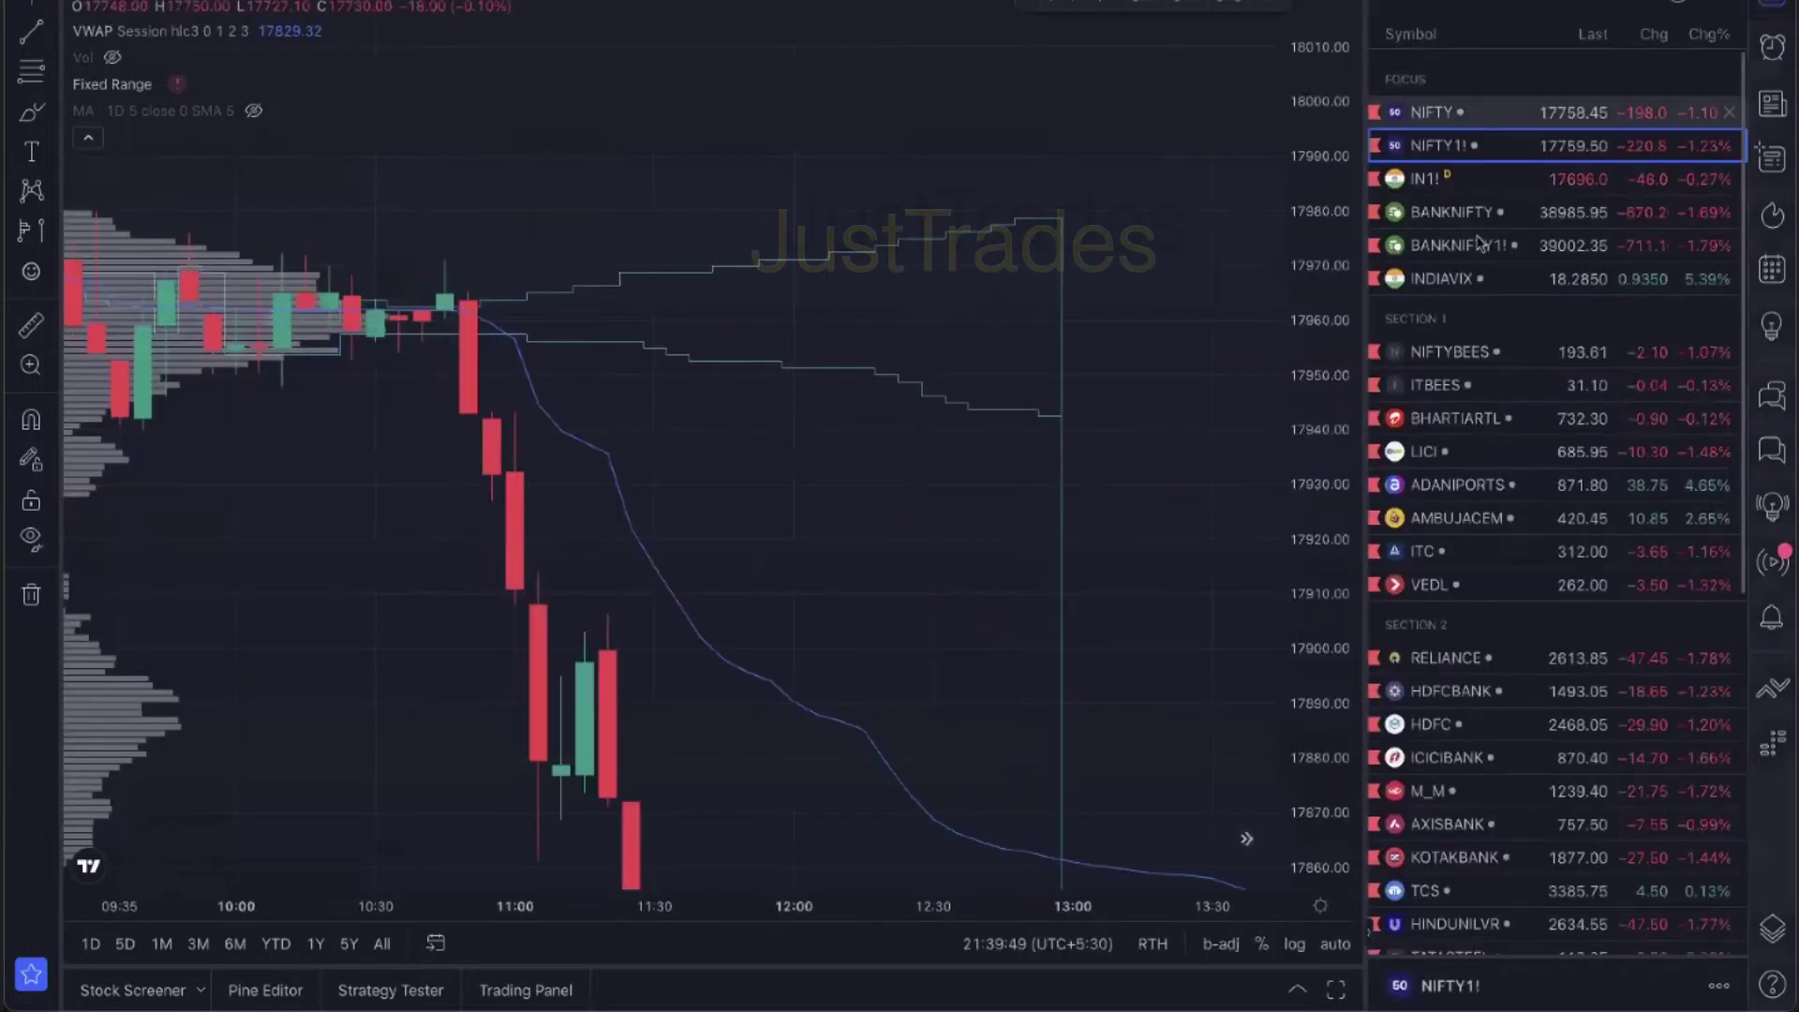
click(1373, 246)
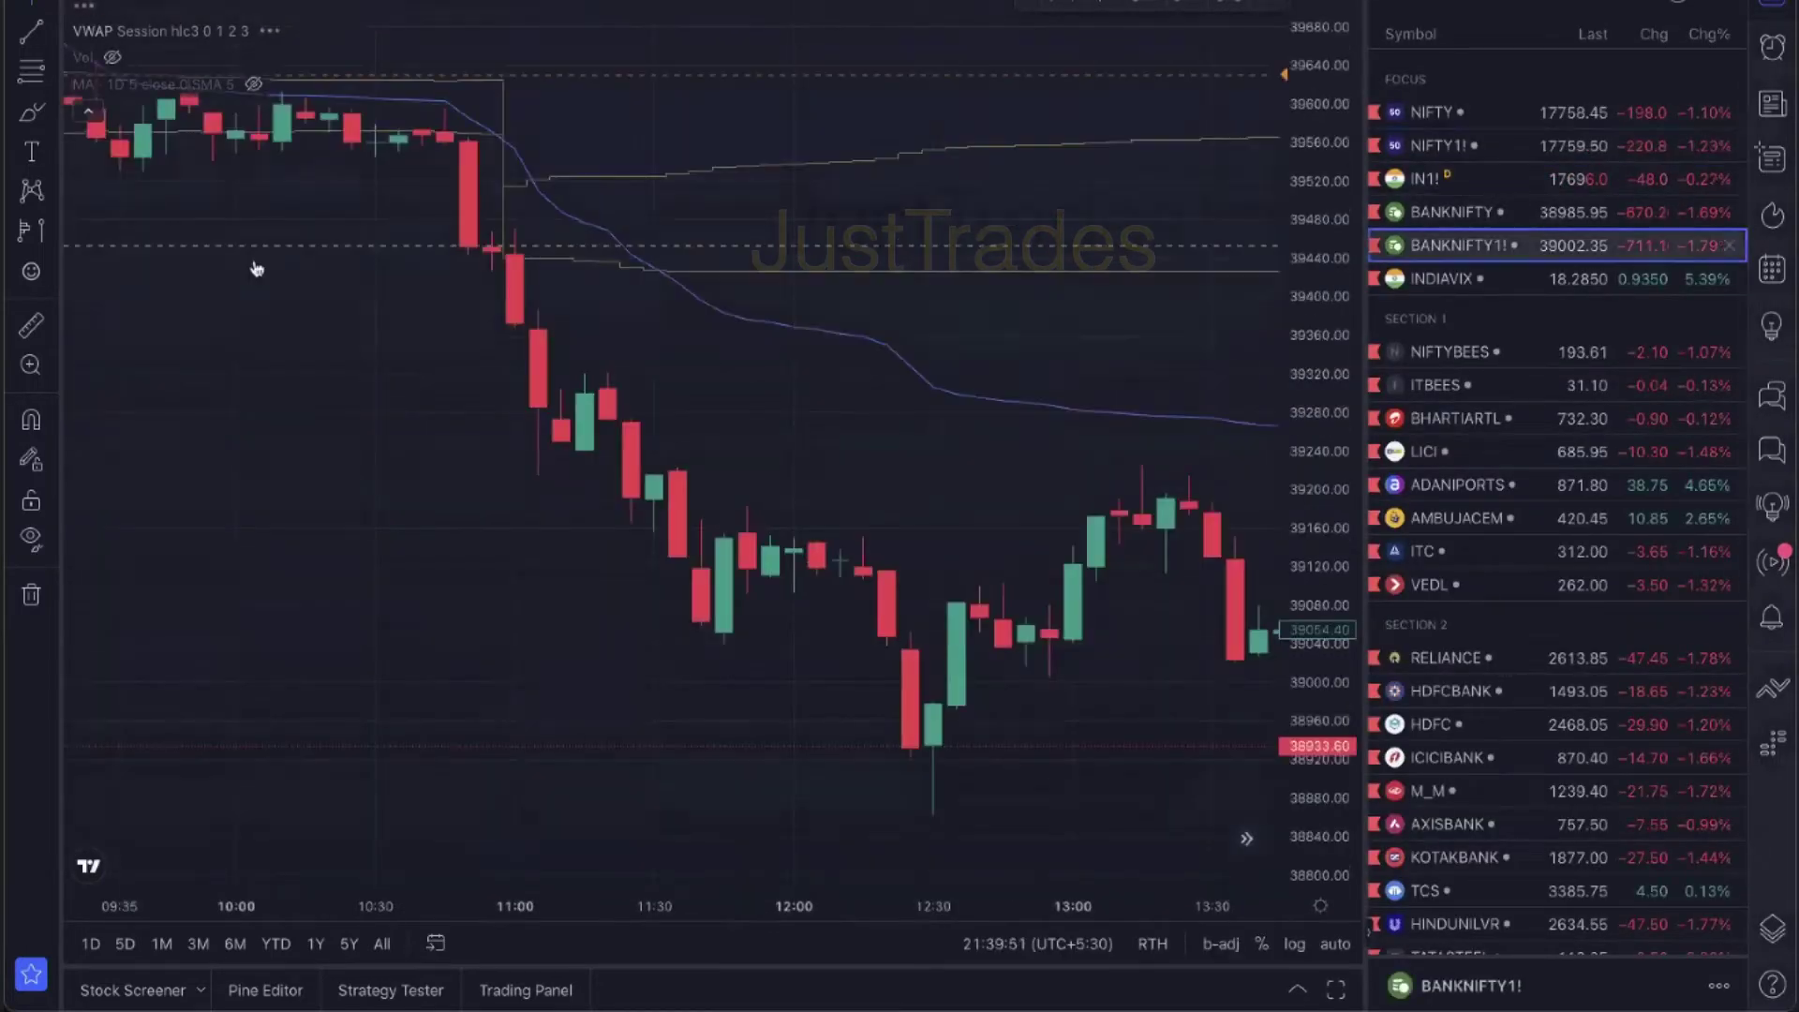
scroll(722, 482, down, 5)
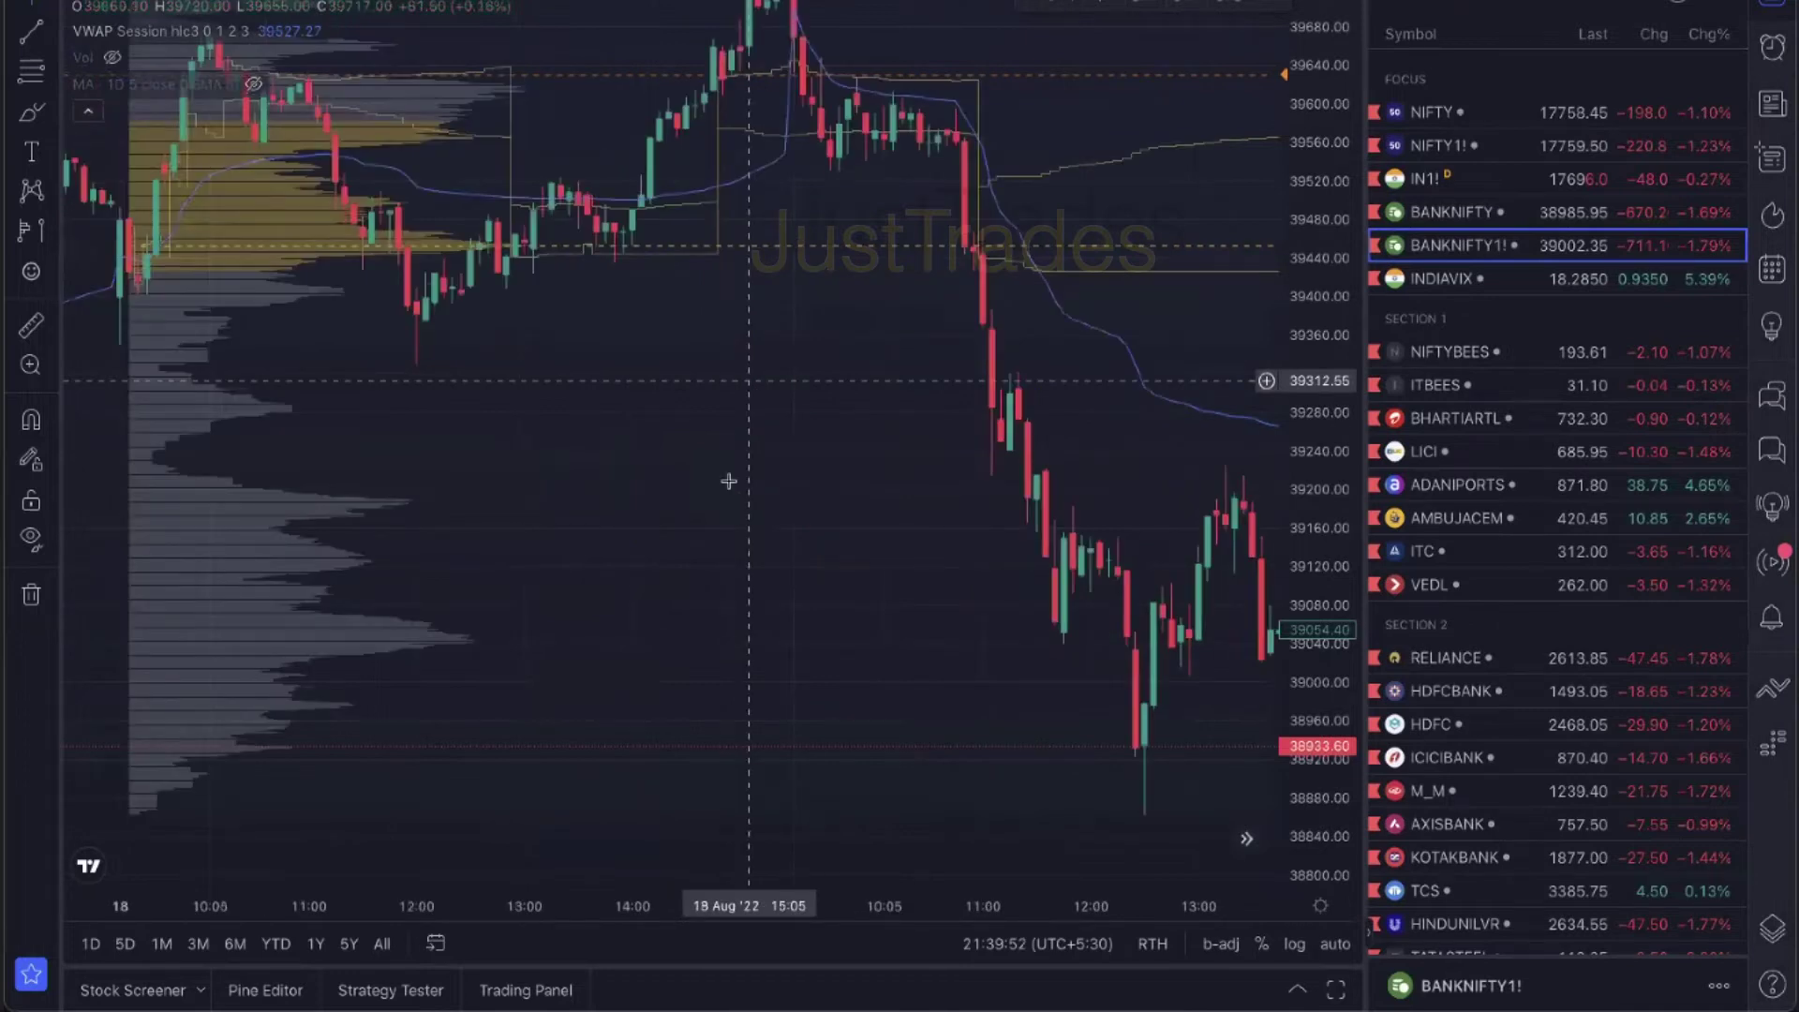
scroll(815, 380, up, 4)
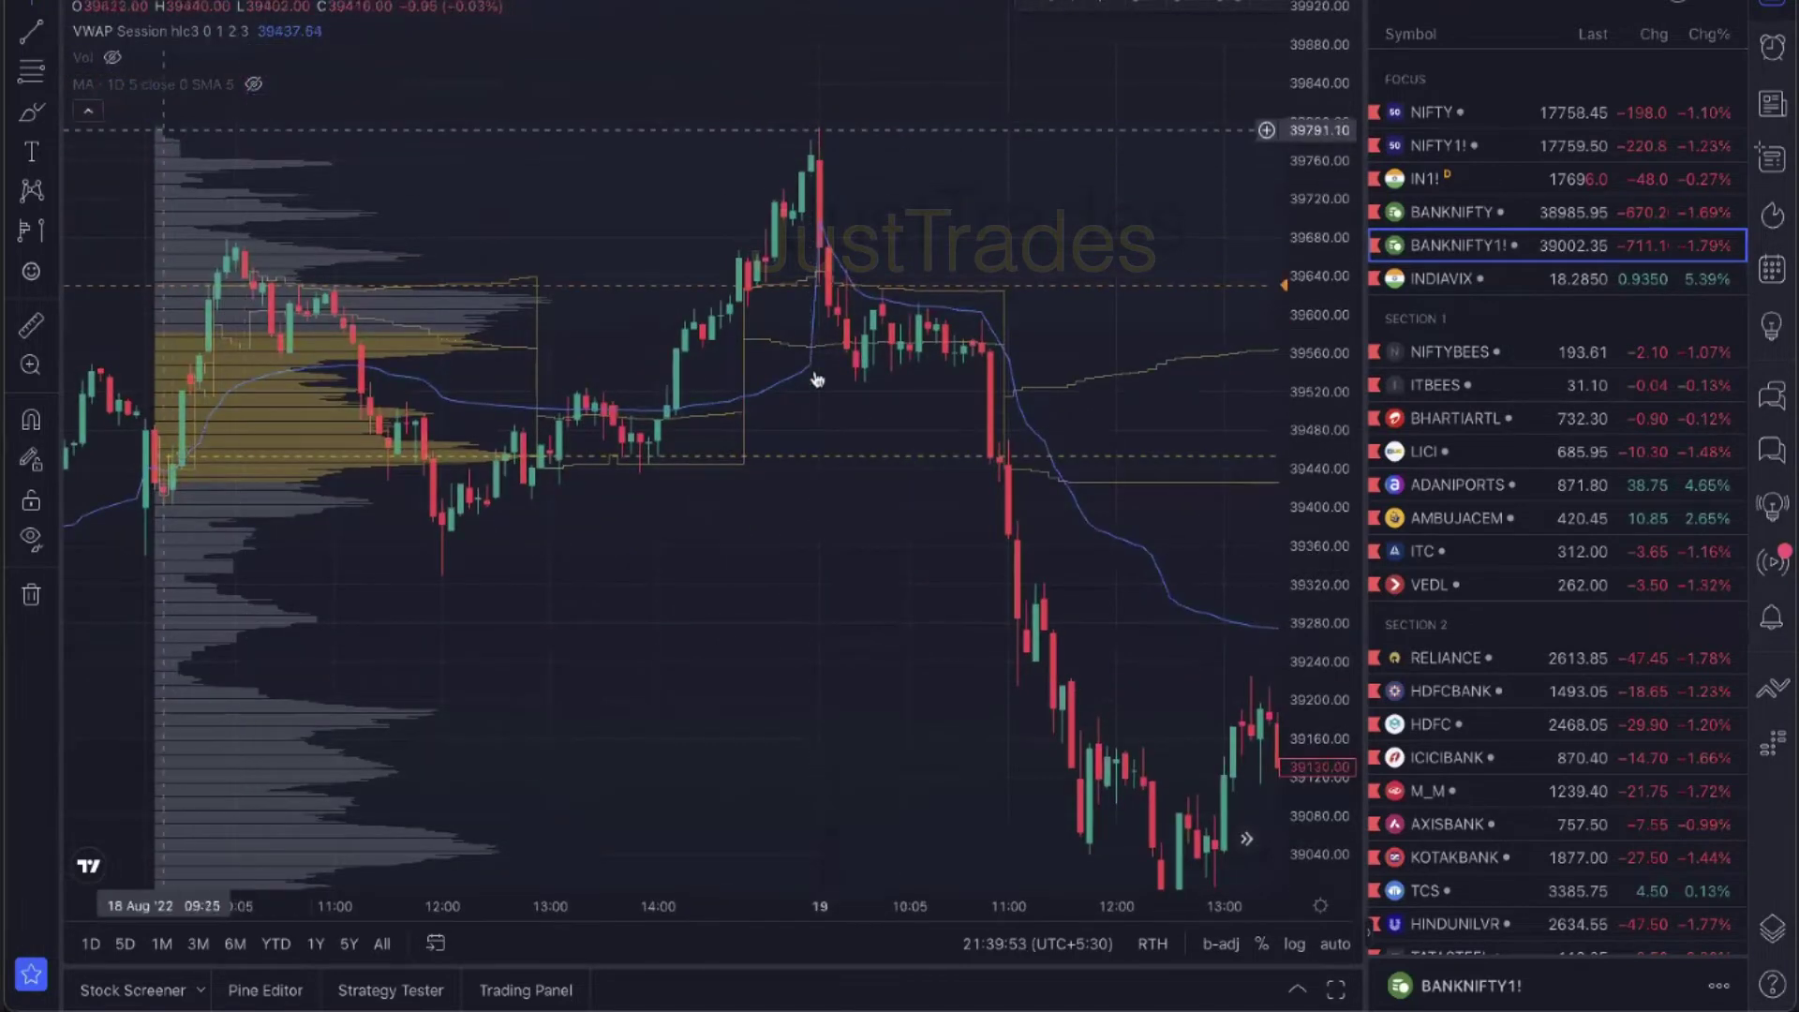
scroll(824, 178, left, 2)
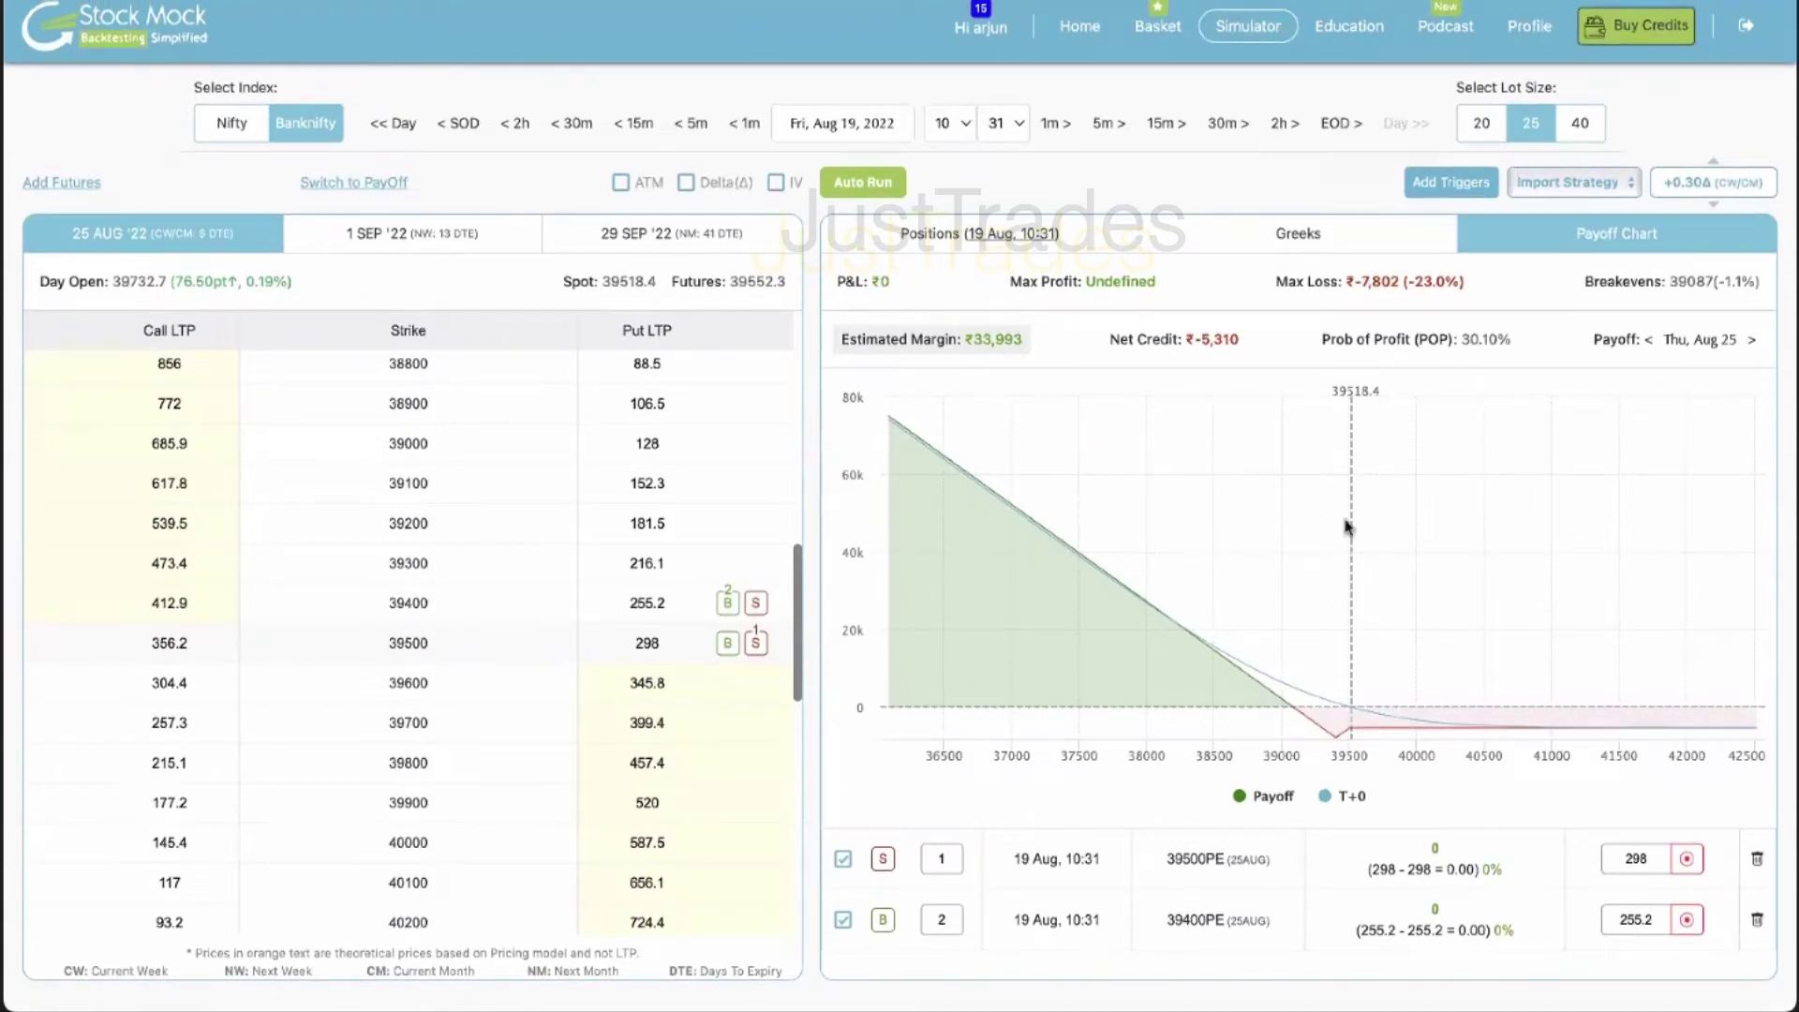
In Stock Mock, examine the payoff curve and reduce the bought 39400PE leg to 1 lot
mouse_move(1376, 660)
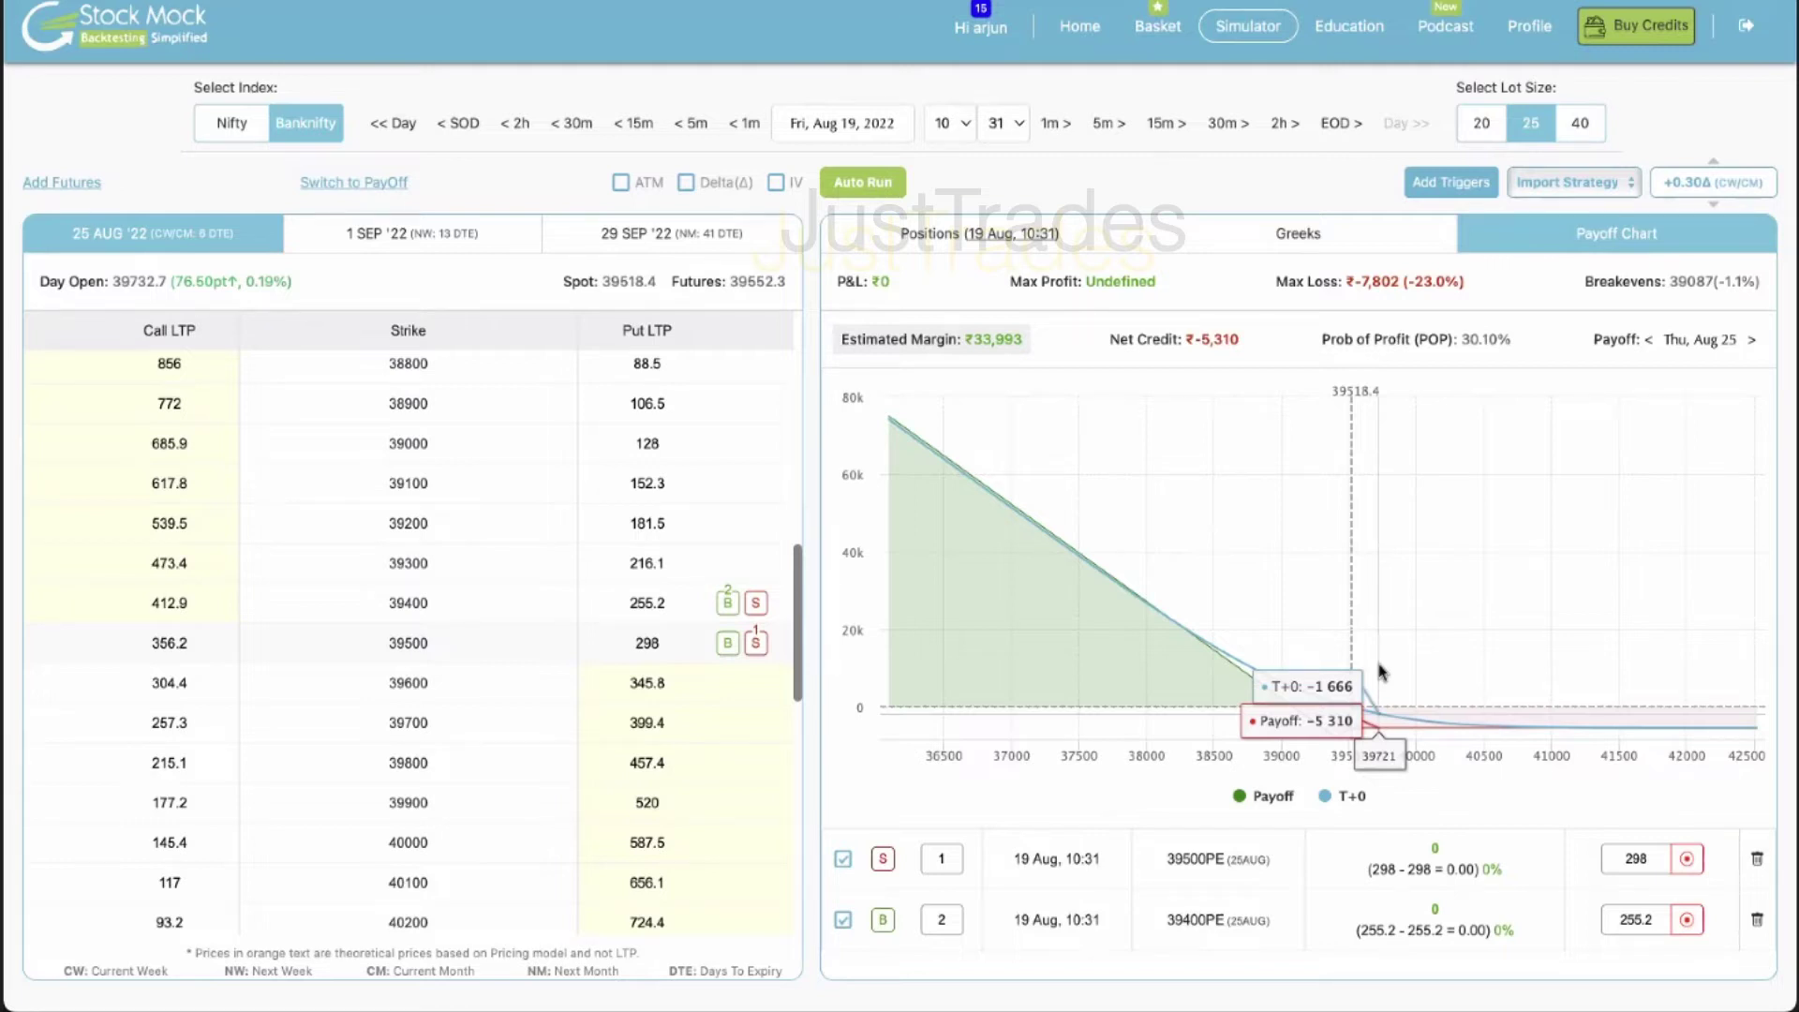
click(941, 920)
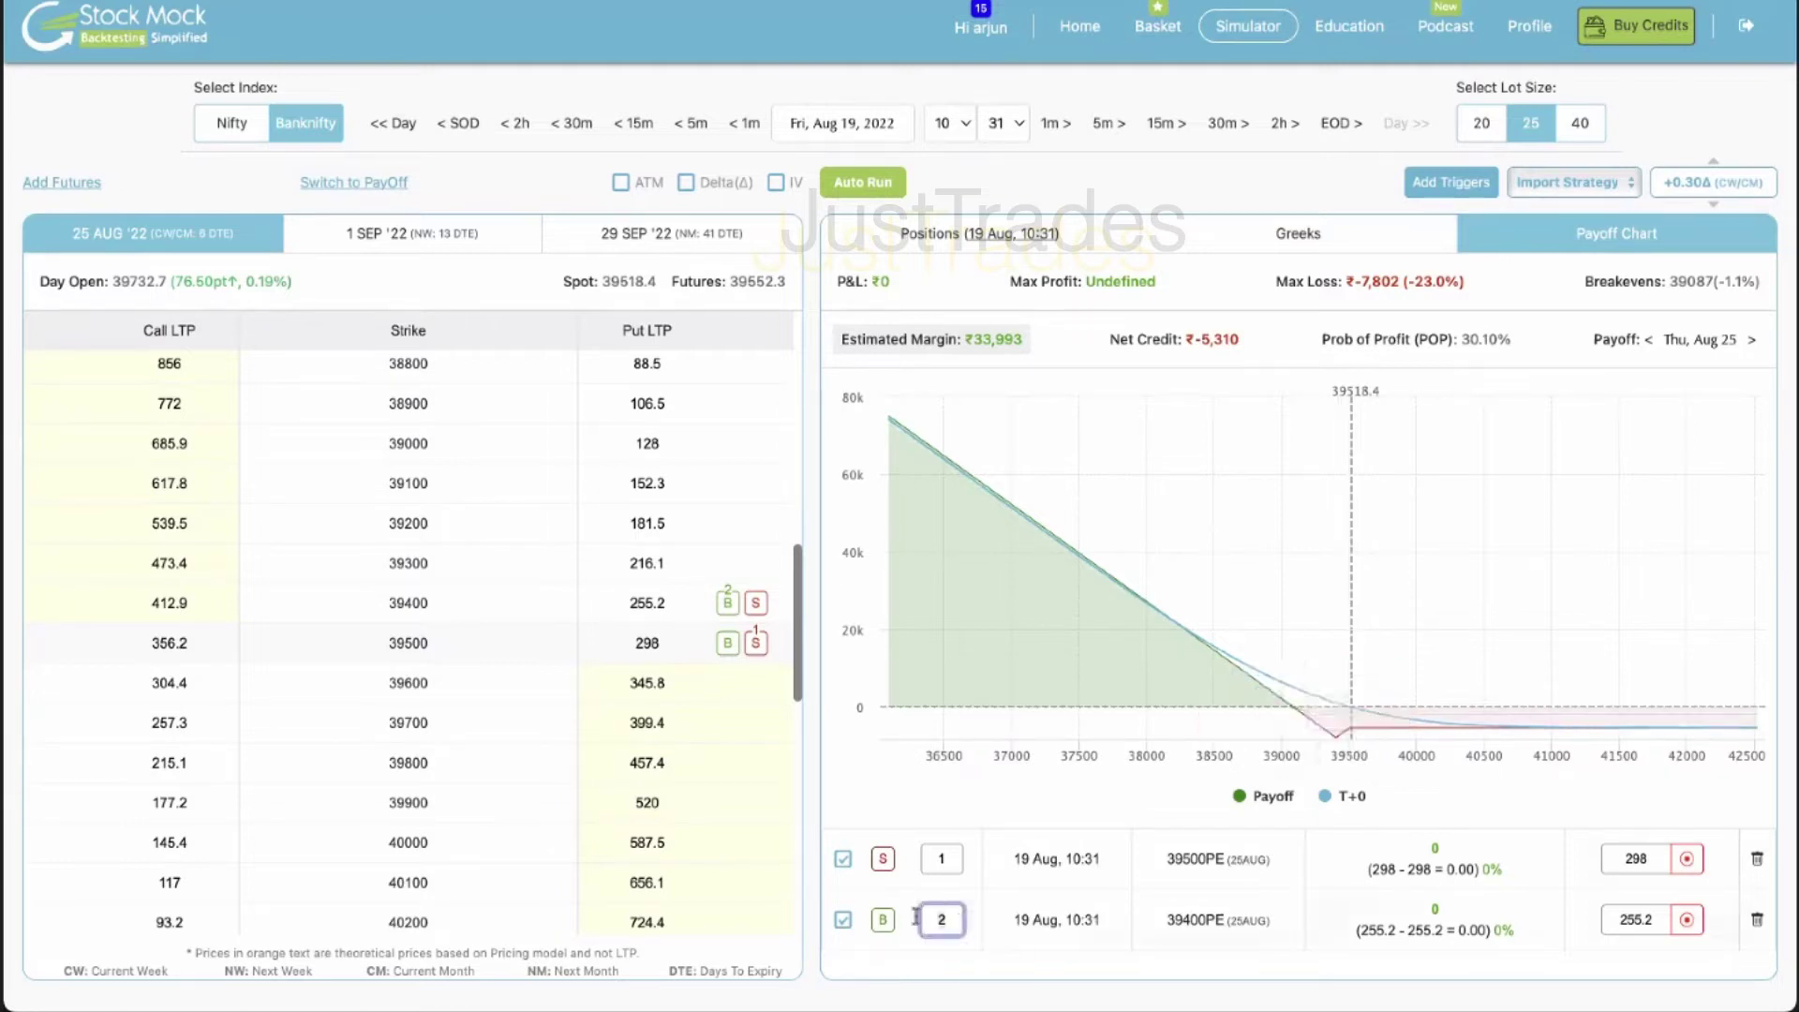
key(BackSpace)
text(1)
click(1153, 976)
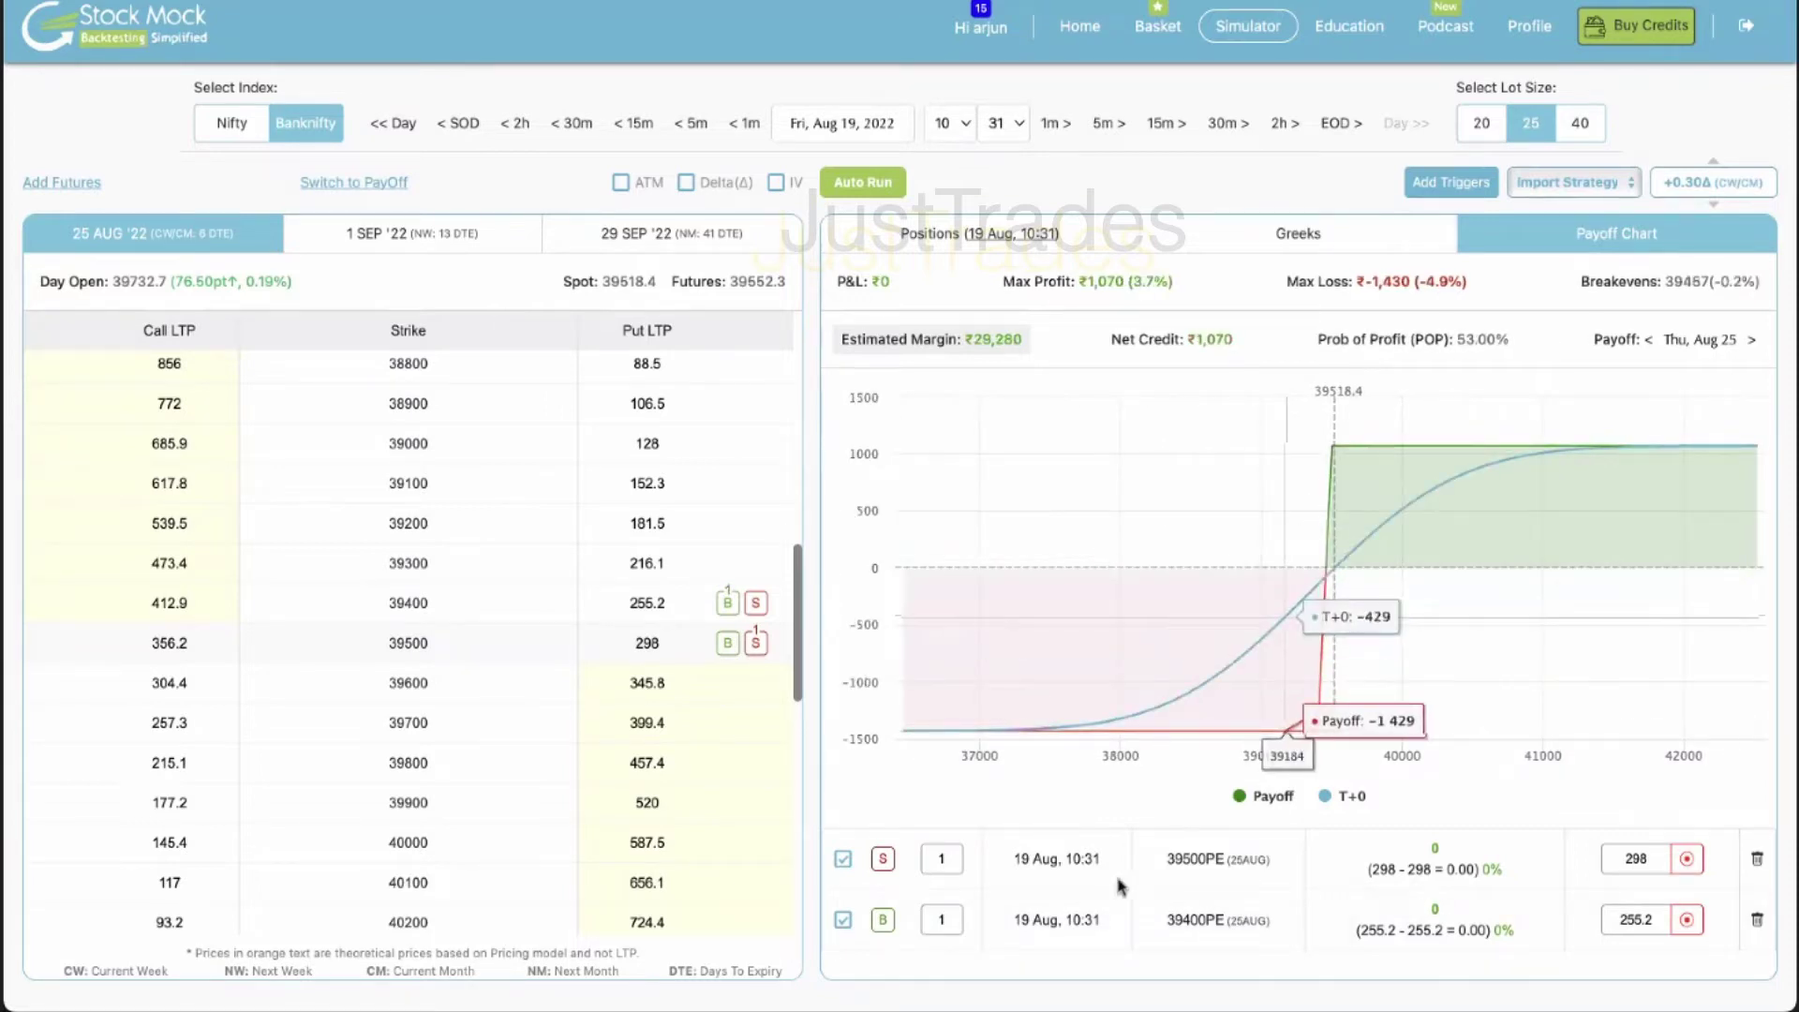
Reverse the spread to buy the 39500PE and sell the 39400PE, and highlight the net credit figure
click(884, 920)
click(883, 859)
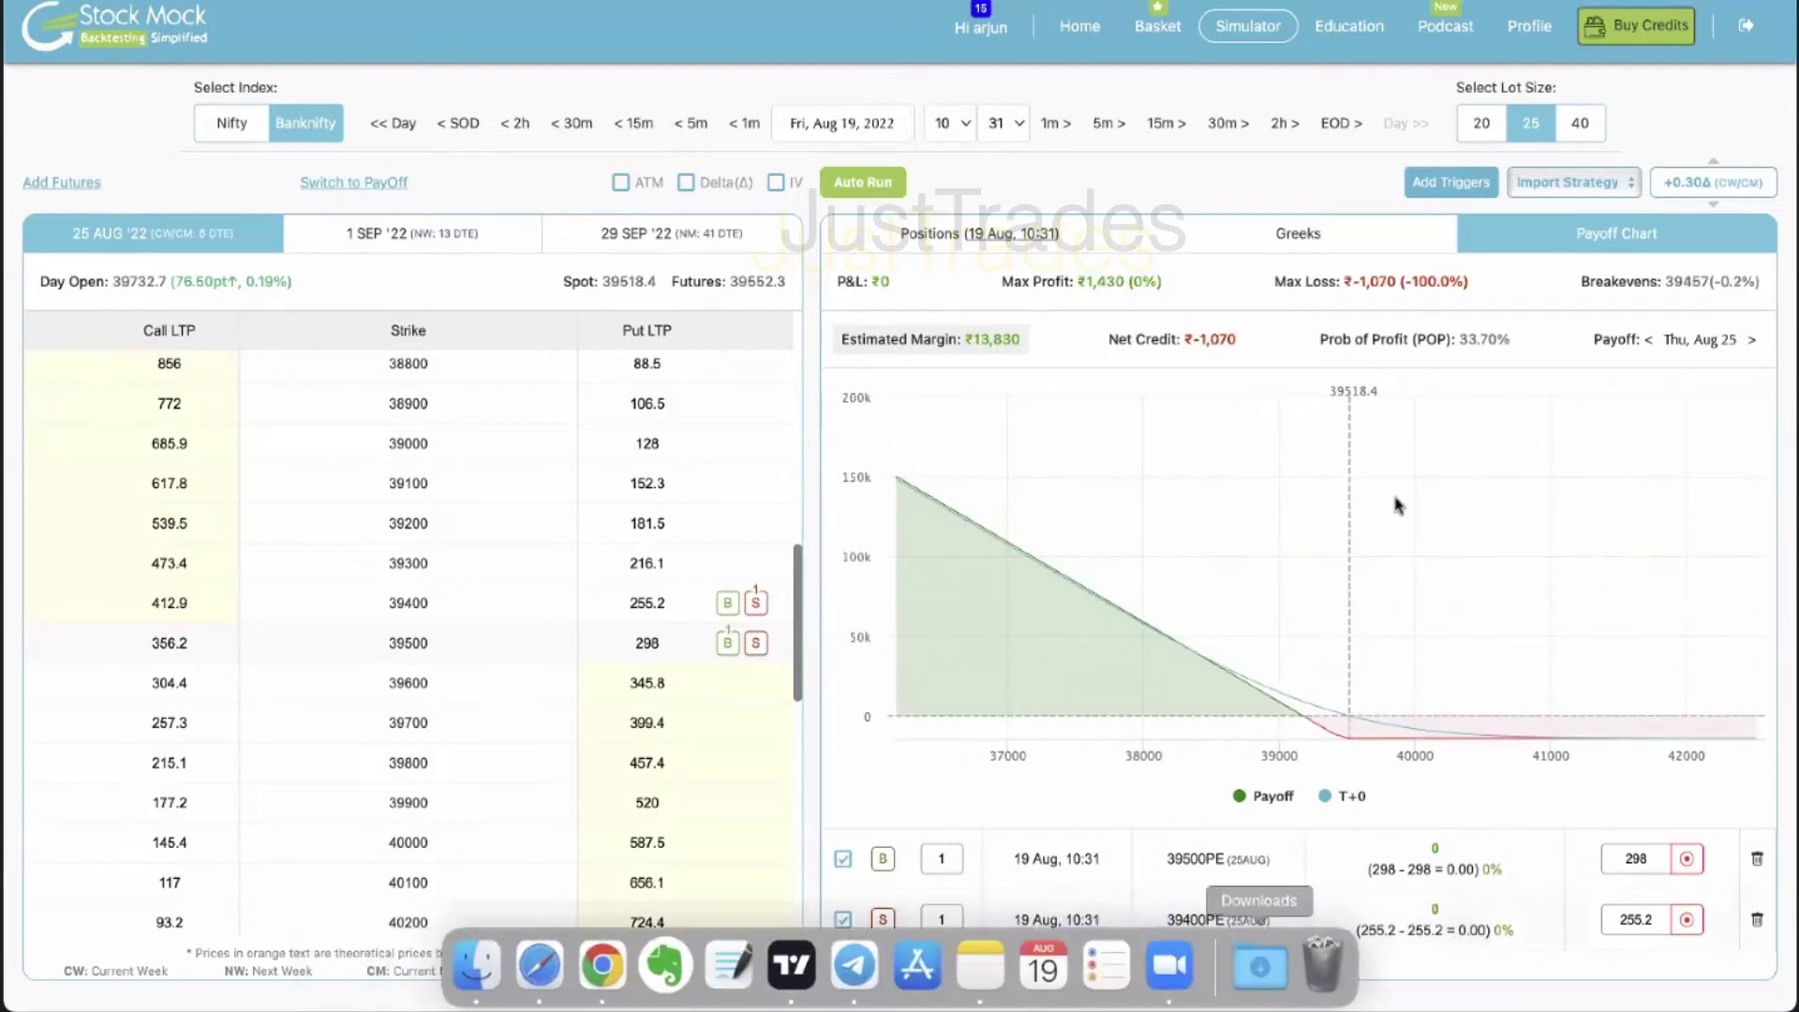
drag(1238, 339, 1193, 335)
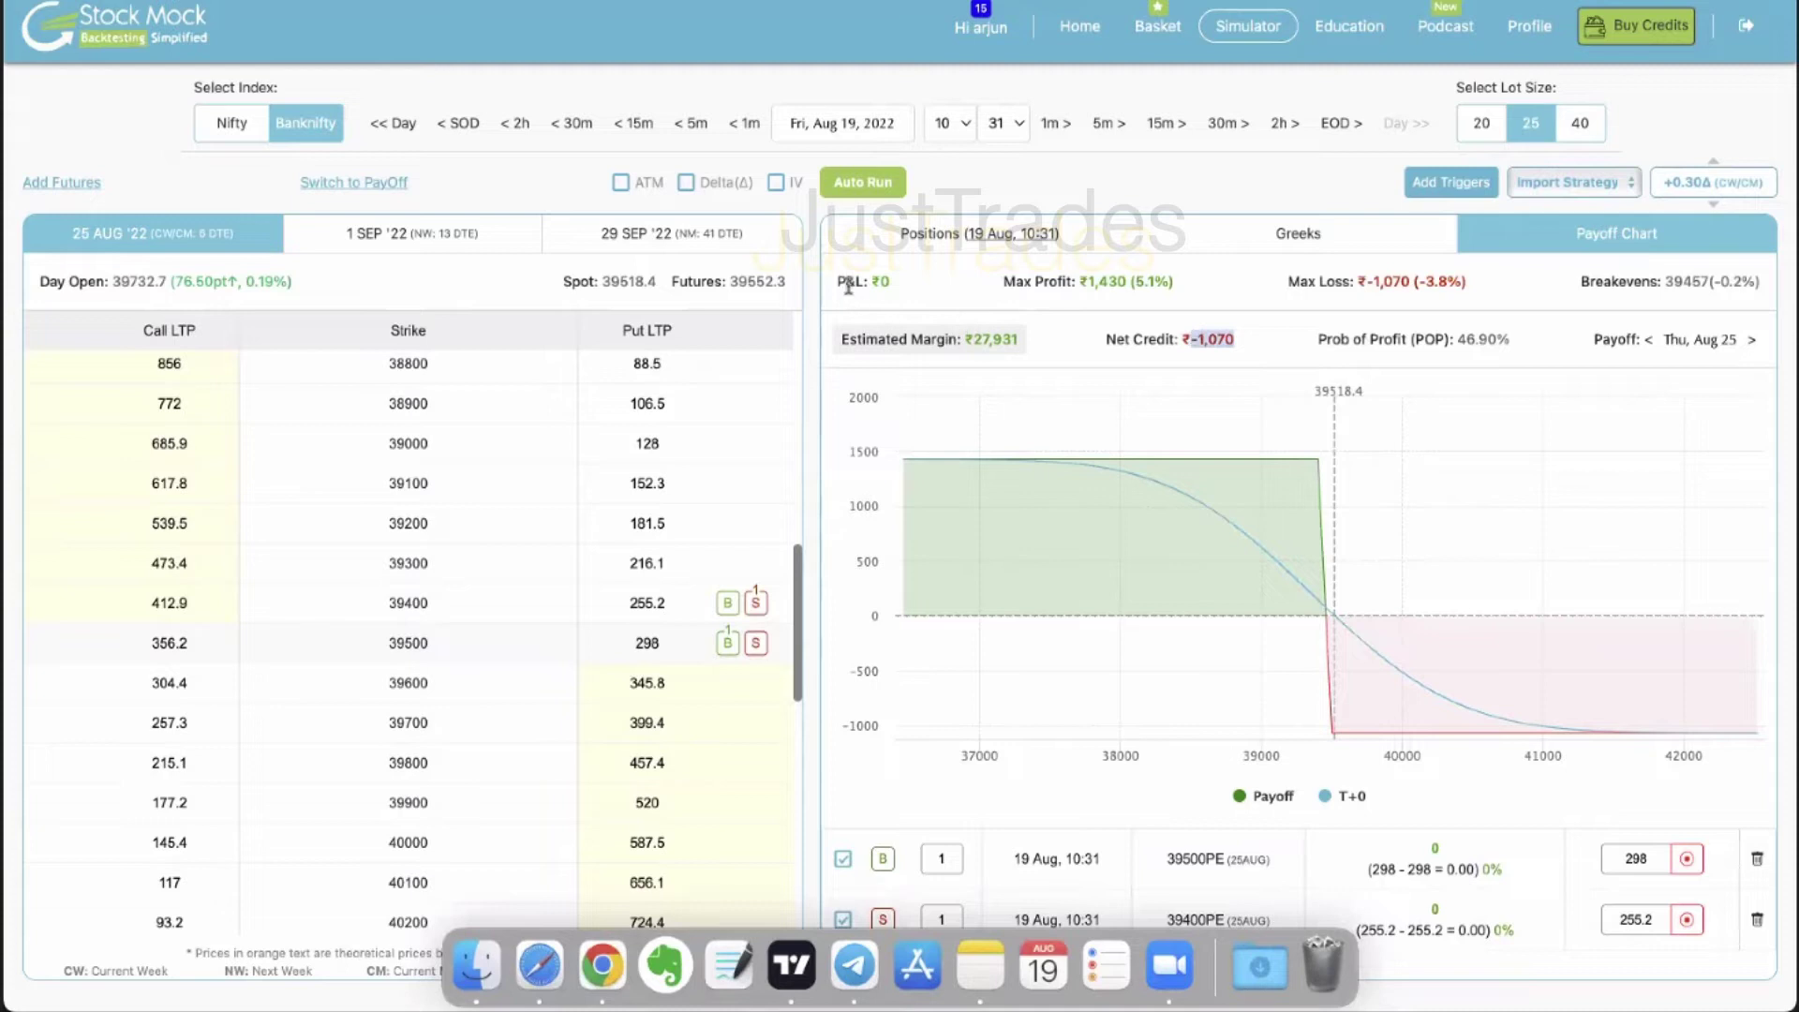
drag(1197, 338, 1260, 337)
Set the 39400PE leg to 2 lots and flip the directions back to selling 39500PE and buying 39400PE
click(922, 910)
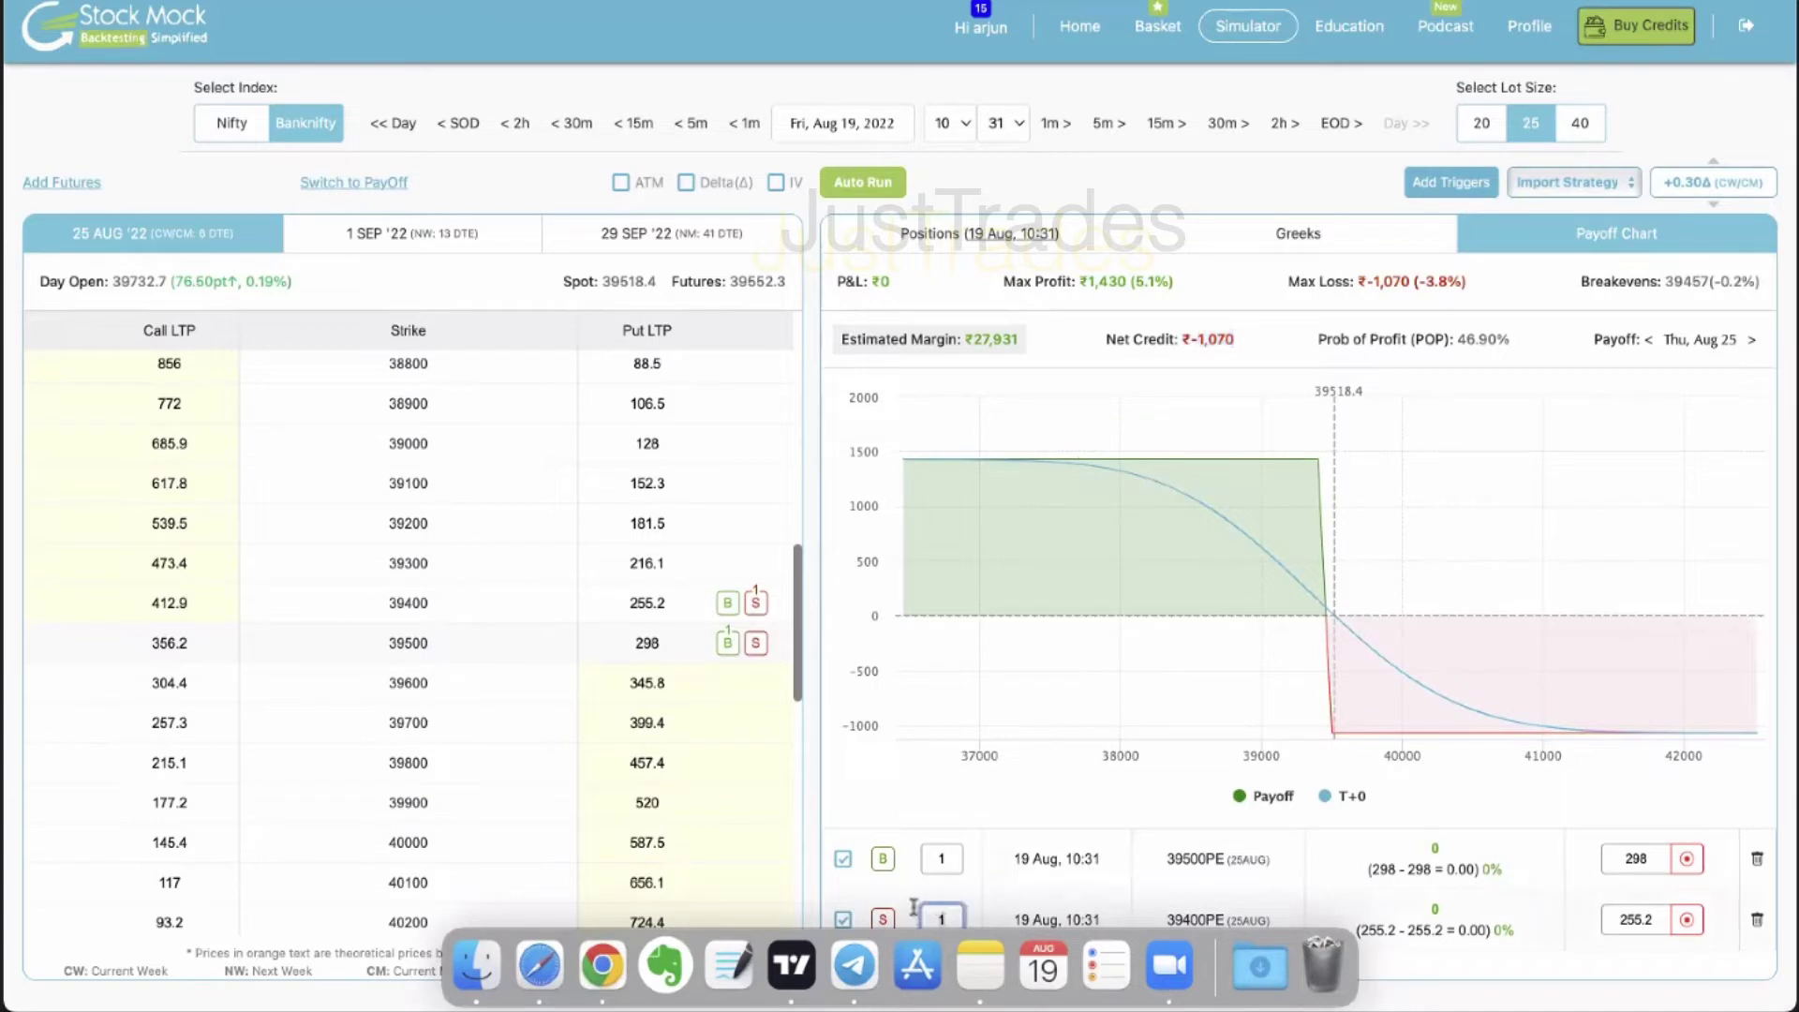
key(BackSpace)
text(2)
click(883, 859)
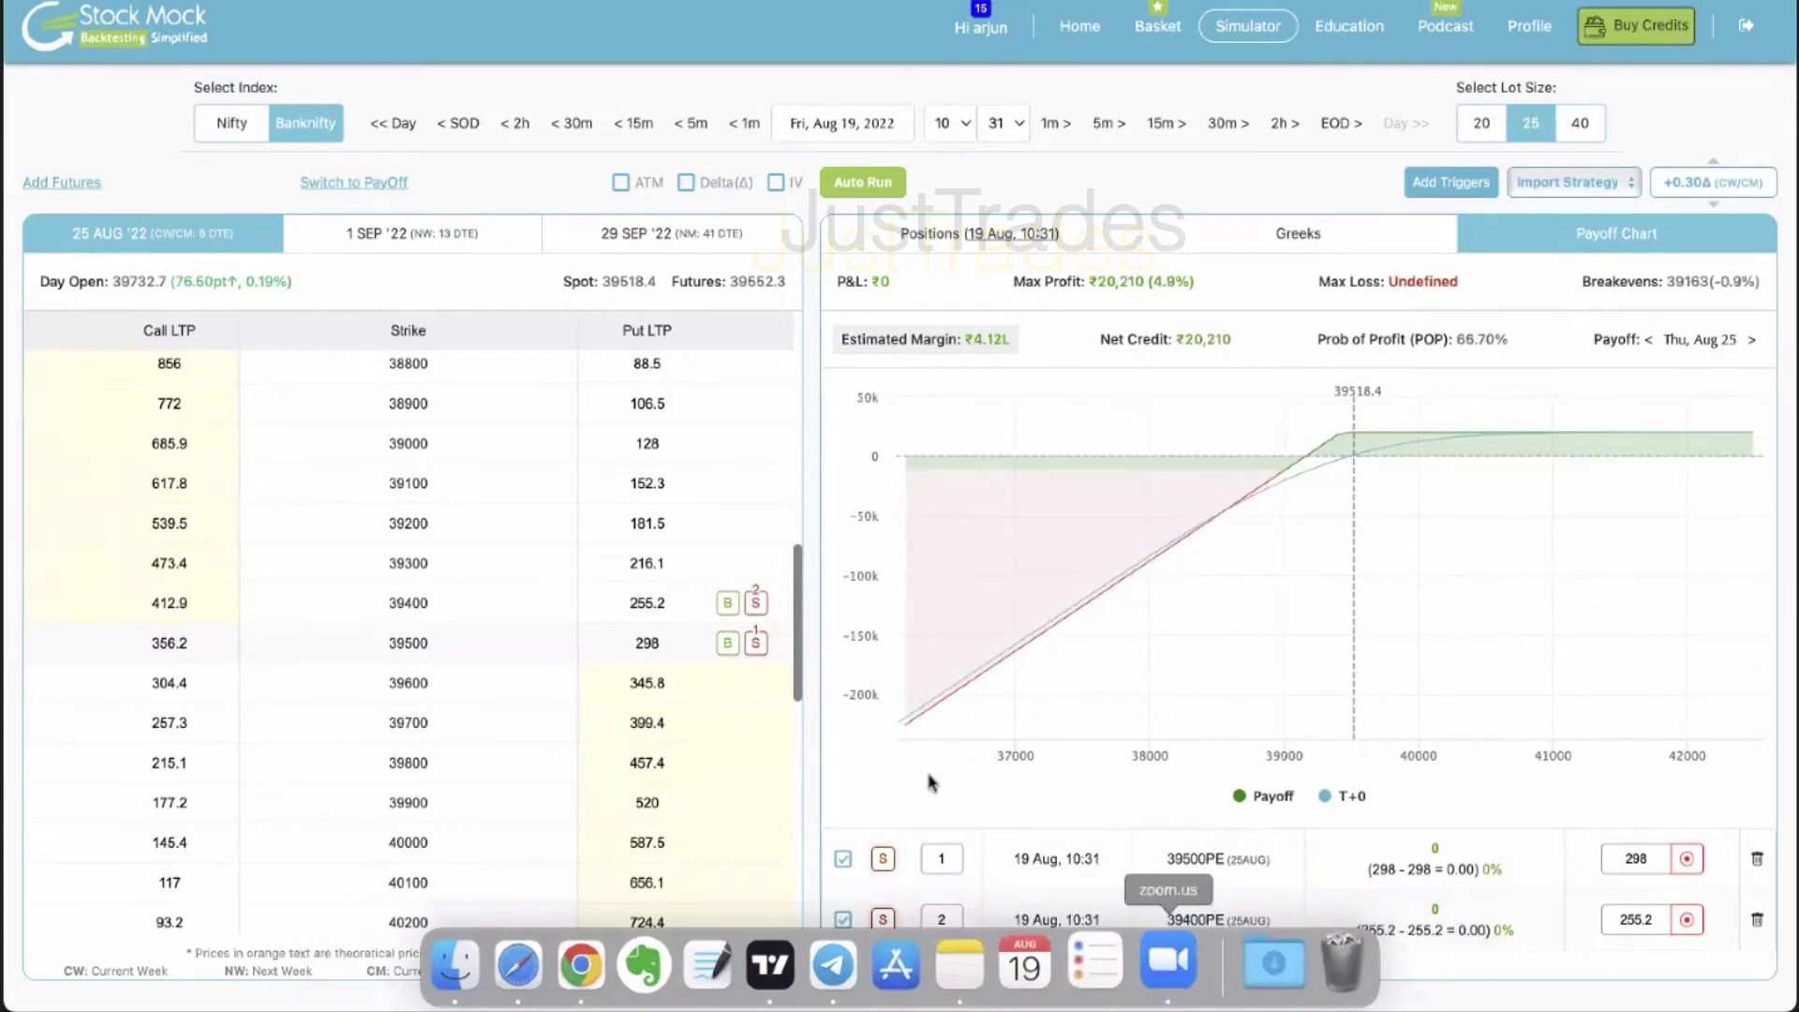
click(882, 919)
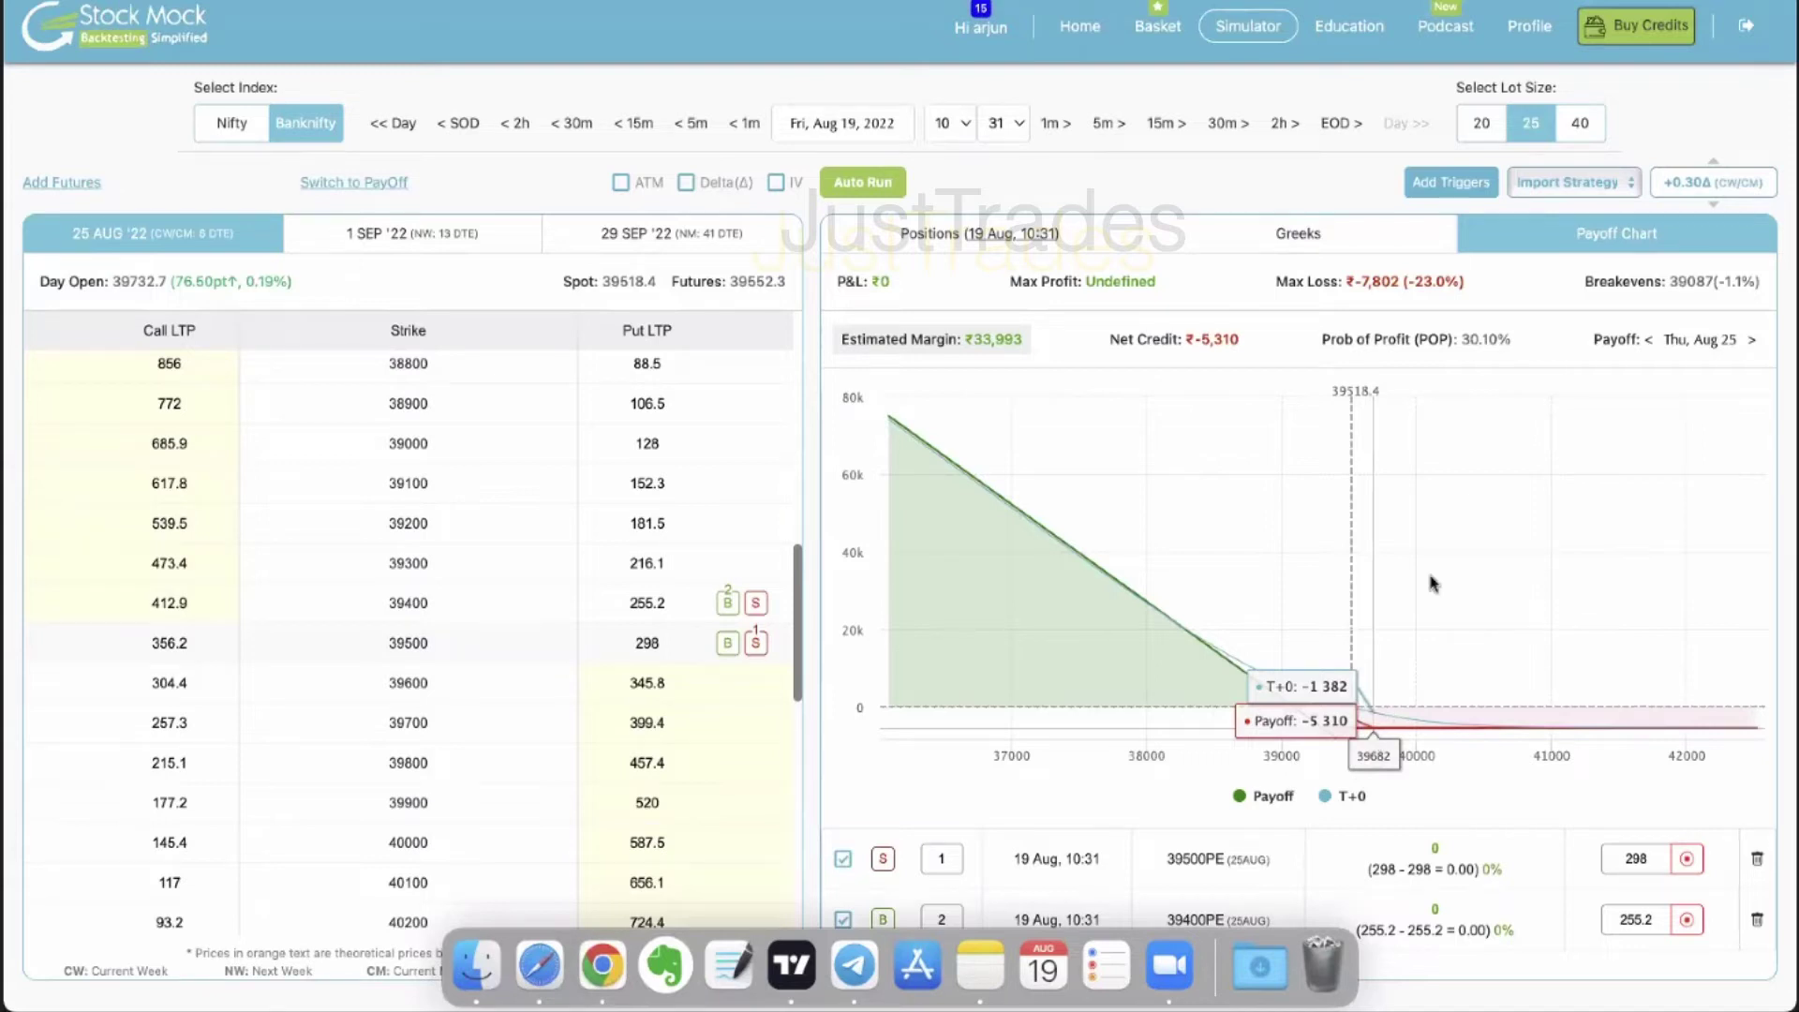
Advance the simulation by 30 minutes to 11:01 and on to the end of day at 15:29, and check the strategy's P&L
click(1229, 131)
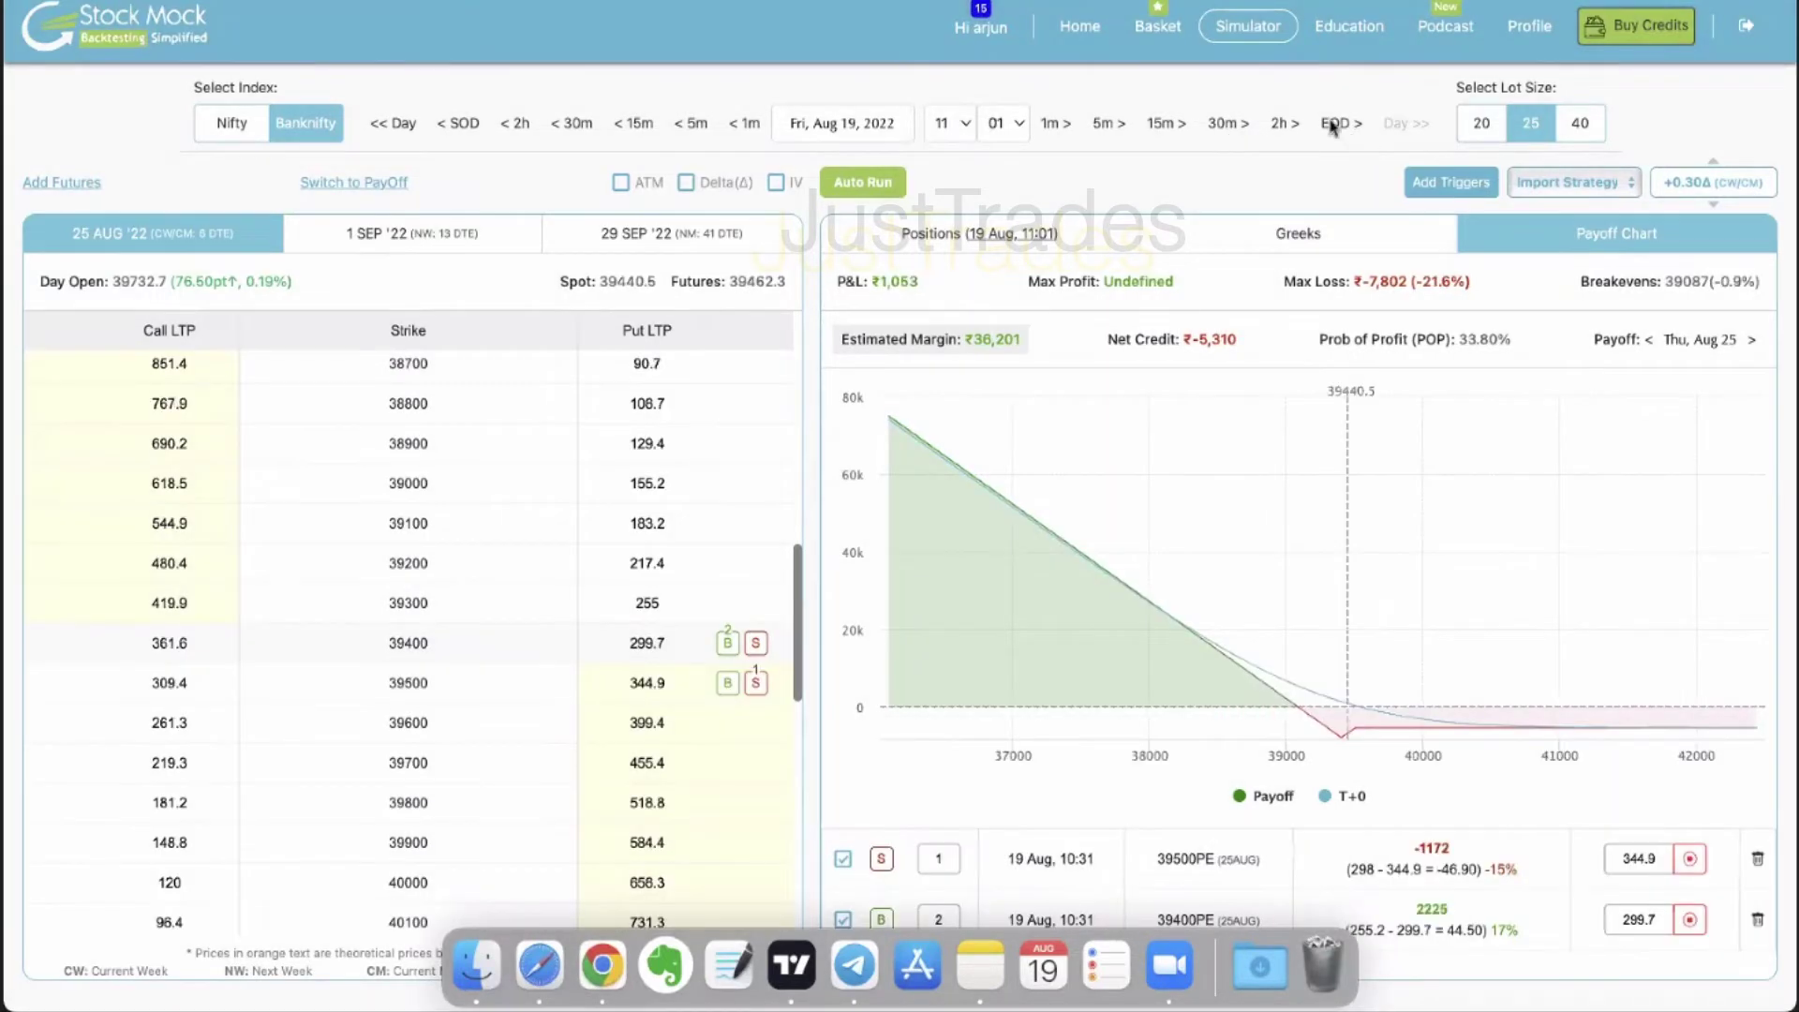
click(1340, 123)
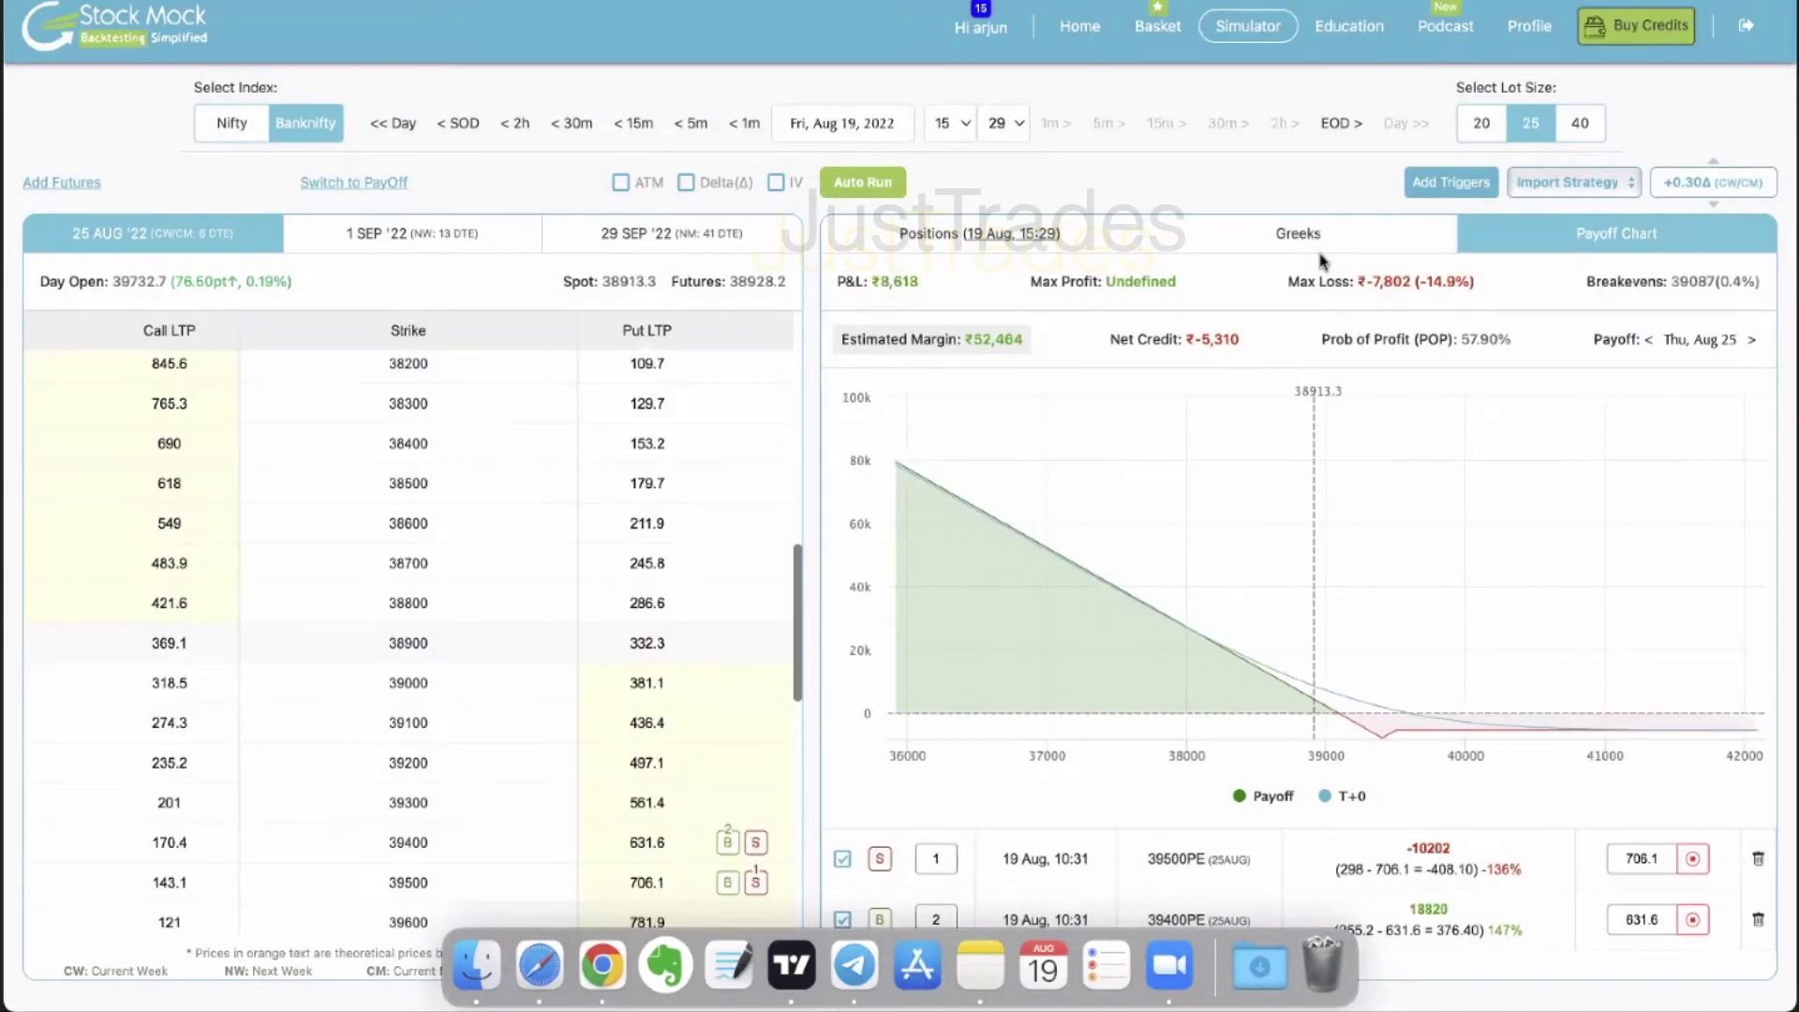
mouse_move(1386, 726)
drag(932, 283, 864, 281)
click(965, 286)
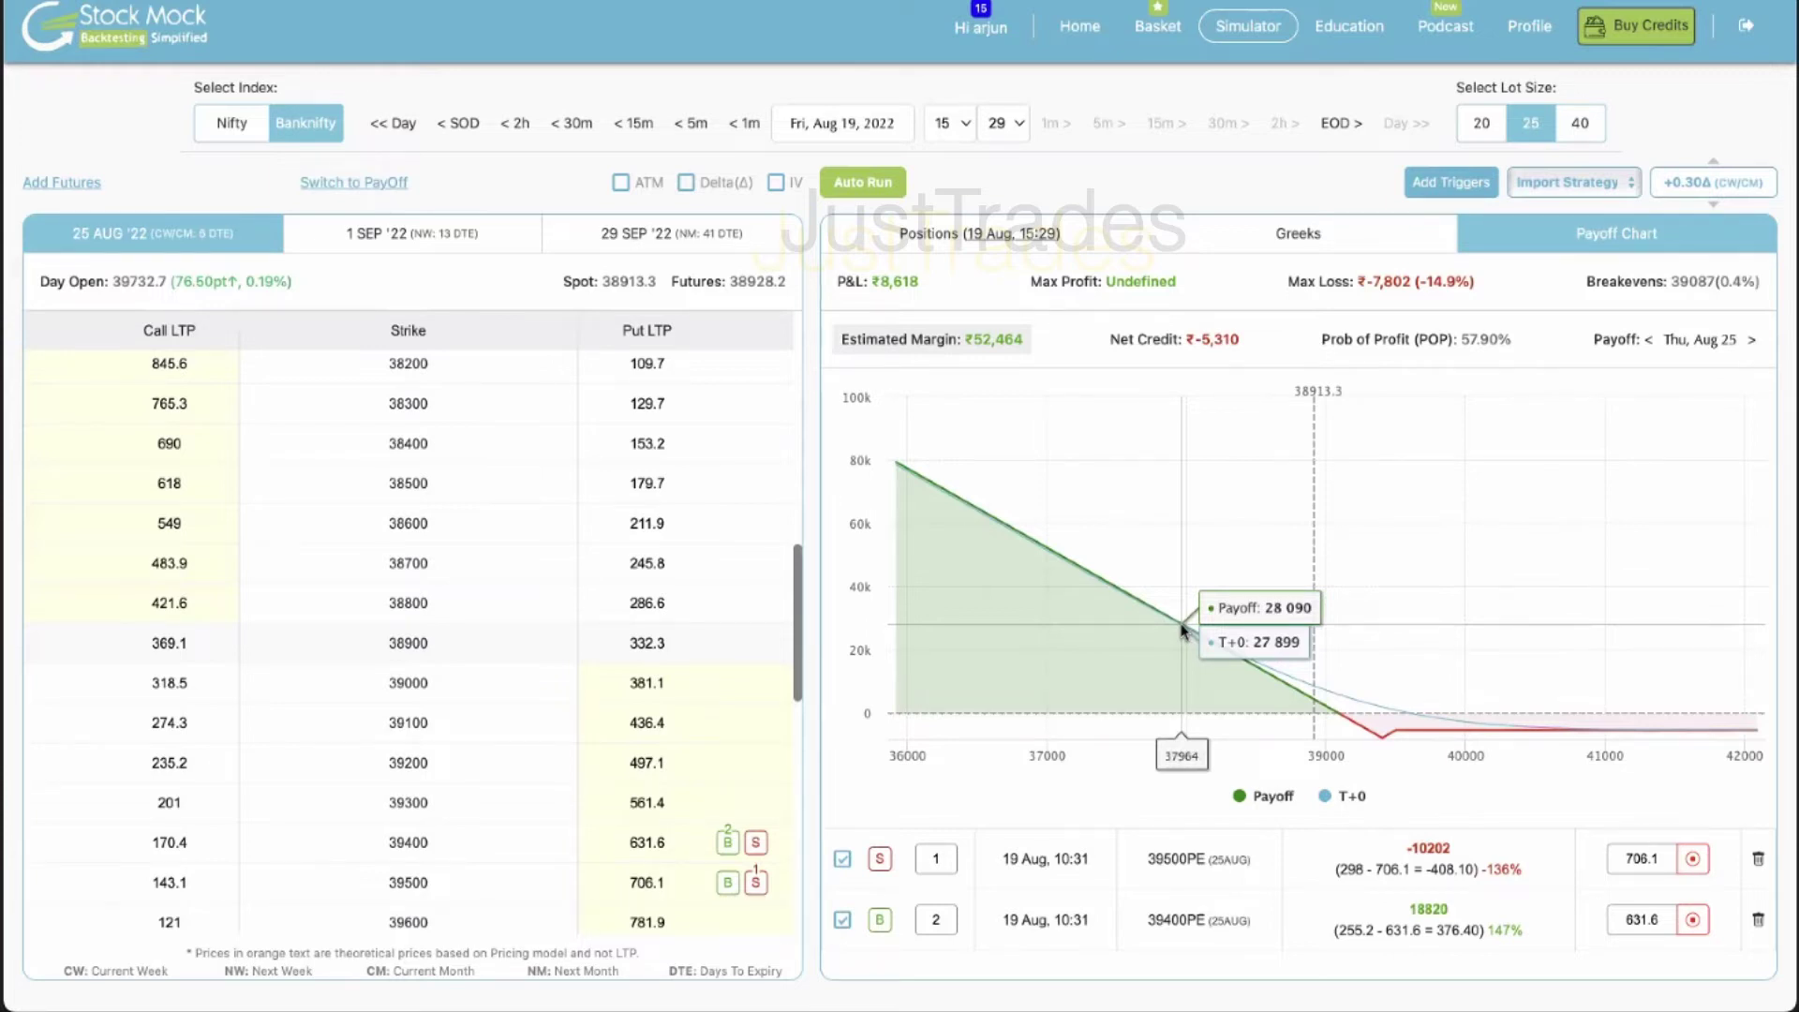
Delete the 39400PE and 39500PE legs from the simulated strategy
click(1757, 926)
click(1758, 858)
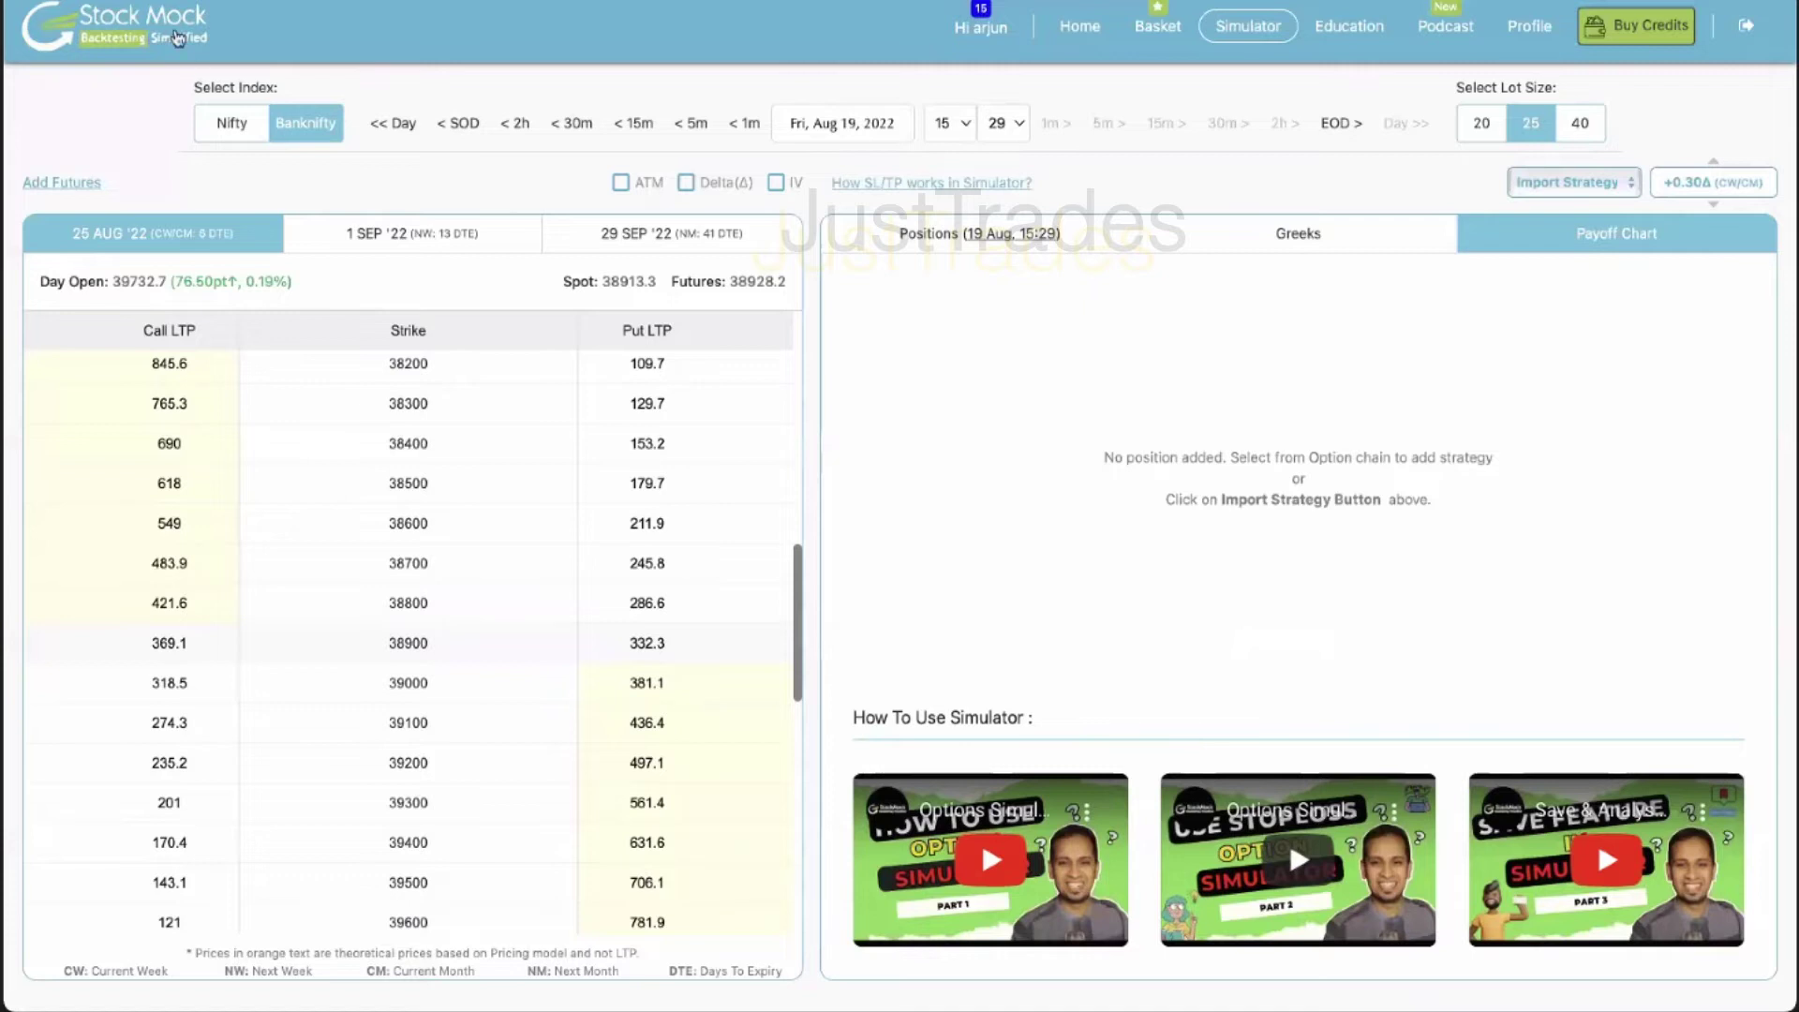
mouse_move(571, 683)
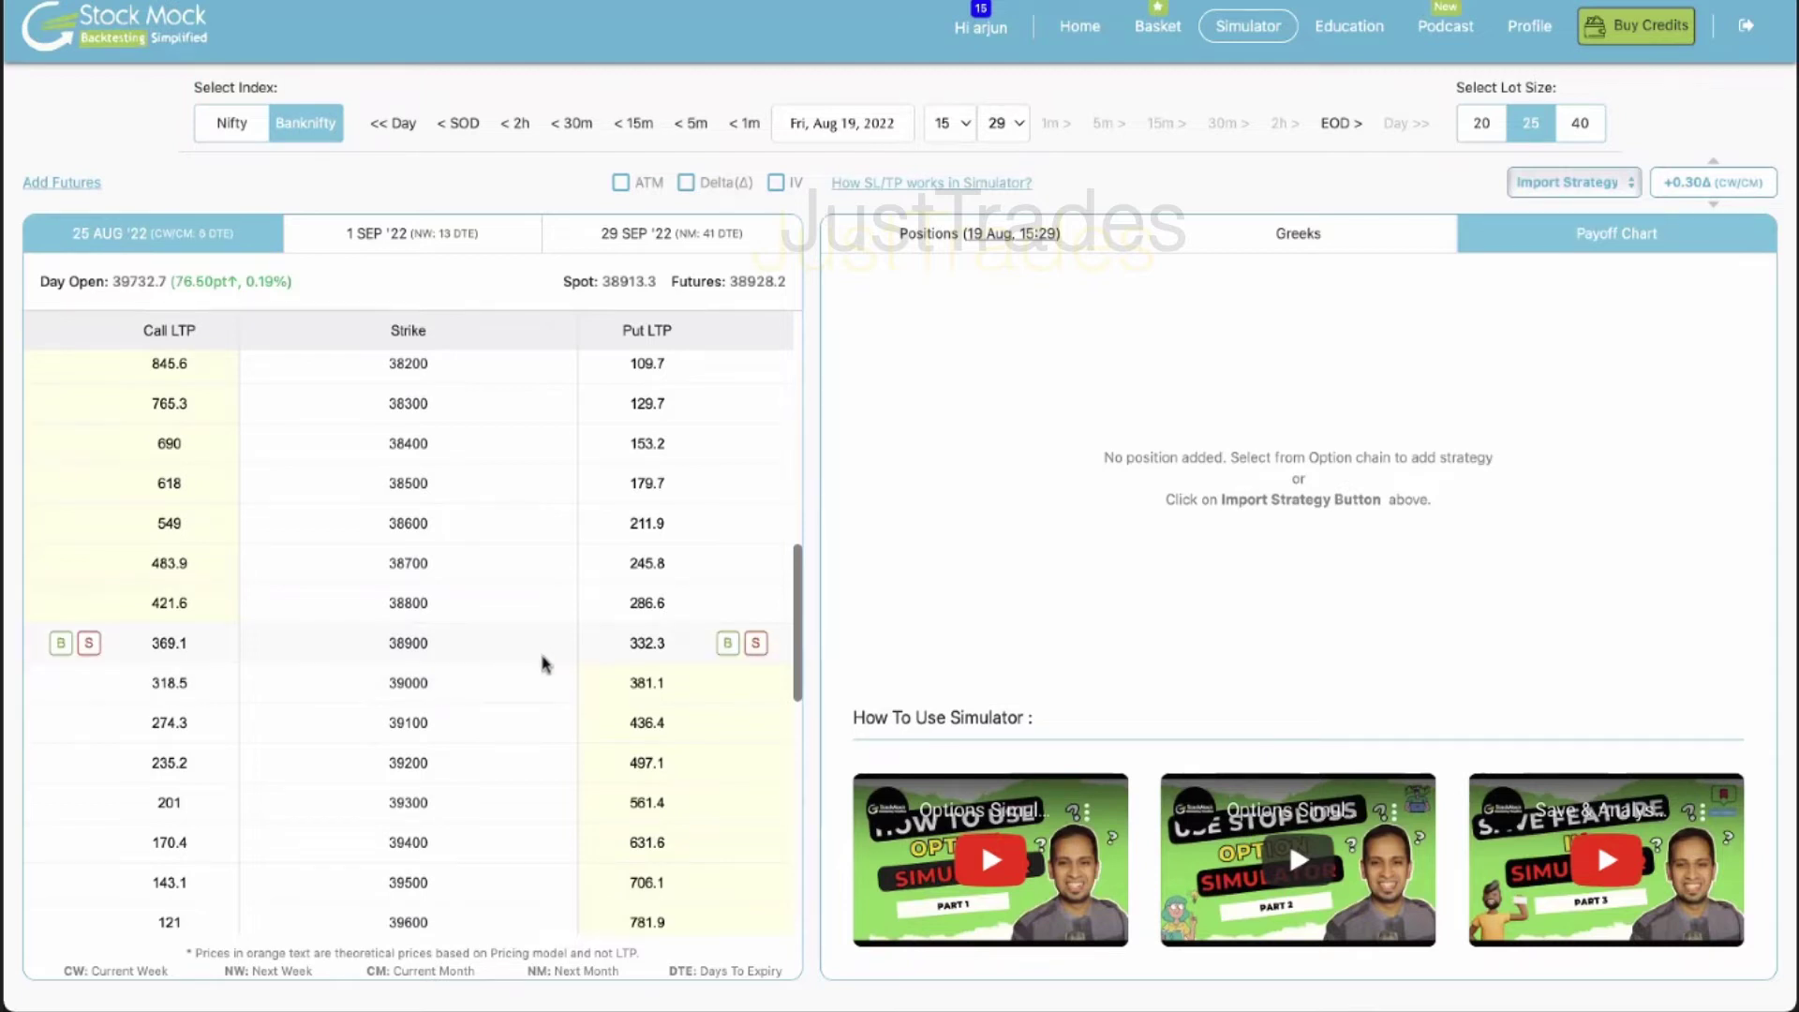
mouse_move(540, 578)
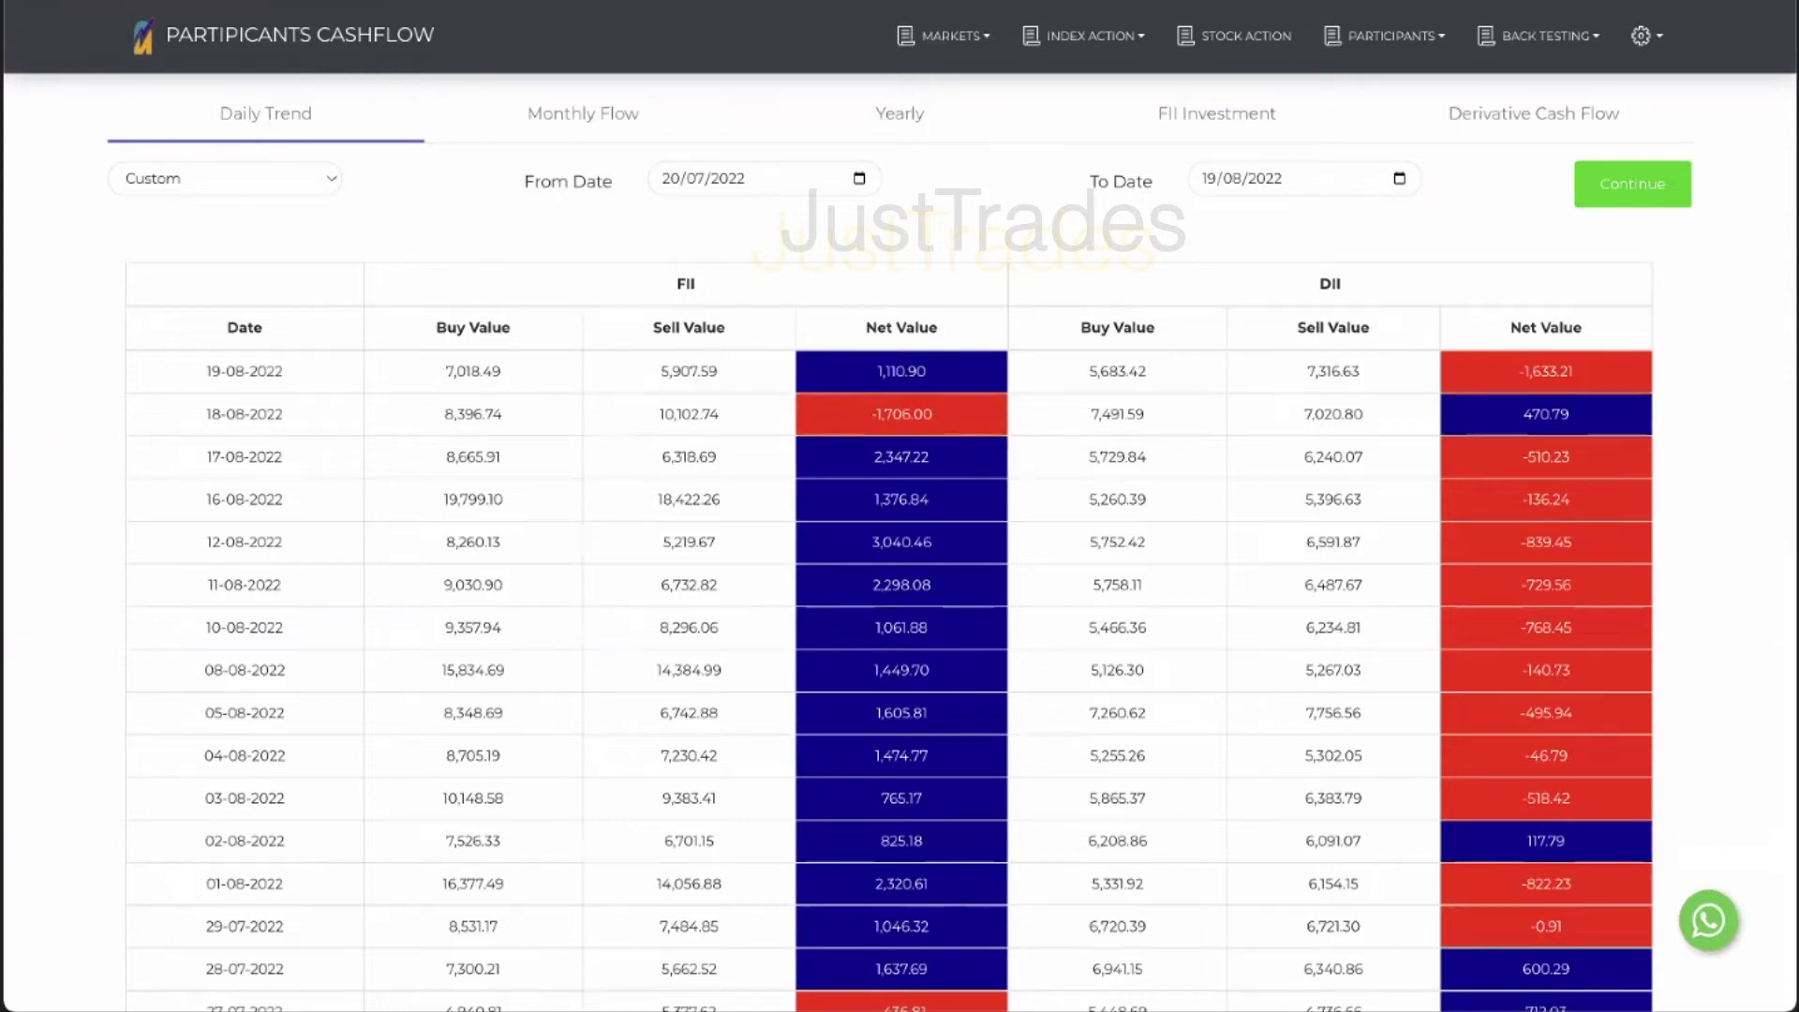
Circle the 16-08 to 10-08-2022 dates in the cashflow table, draw a line up from them, and handwrite "+ FS +" at its end
drag(227, 601, 298, 523)
drag(362, 432, 431, 255)
mouse_move(205, 479)
mouse_down()
mouse_move(131, 605)
mouse_move(293, 562)
mouse_move(232, 497)
mouse_move(180, 487)
mouse_up()
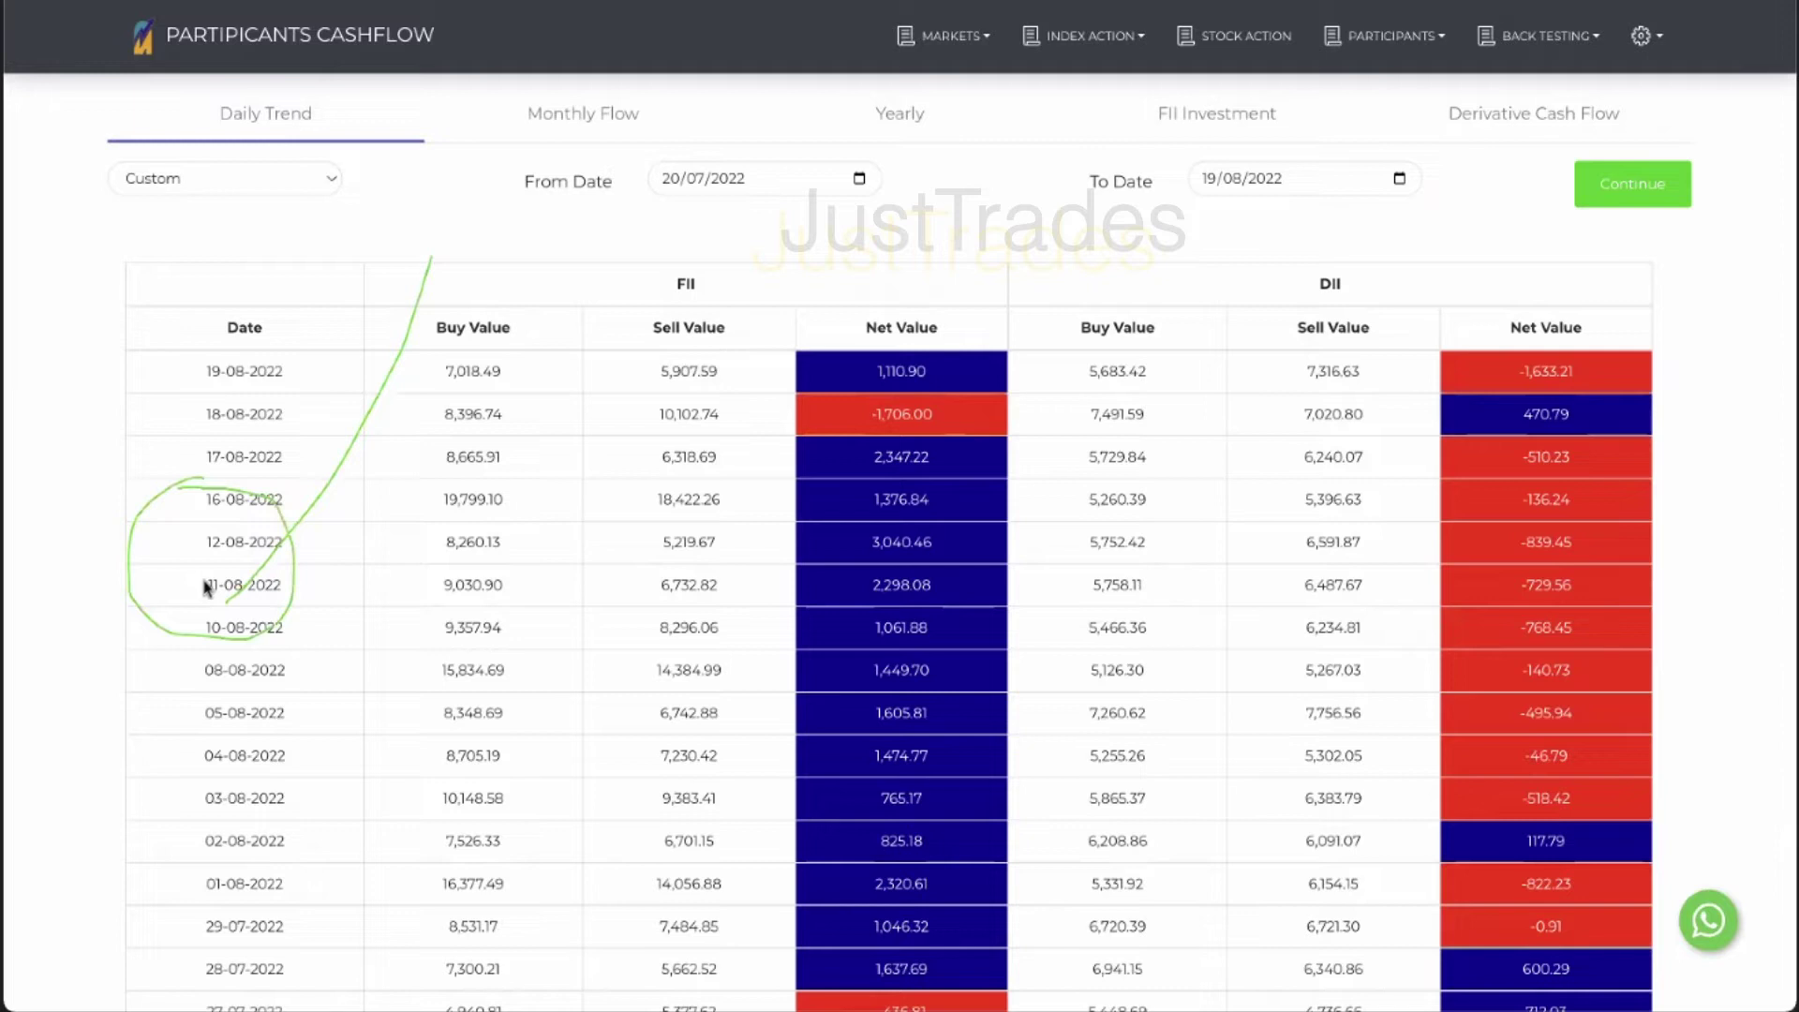
mouse_move(418, 289)
mouse_down()
mouse_move(414, 247)
mouse_move(448, 257)
mouse_move(397, 249)
mouse_move(445, 212)
mouse_up()
drag(106, 524, 172, 506)
mouse_move(407, 234)
mouse_down()
mouse_move(424, 251)
mouse_move(466, 237)
mouse_up()
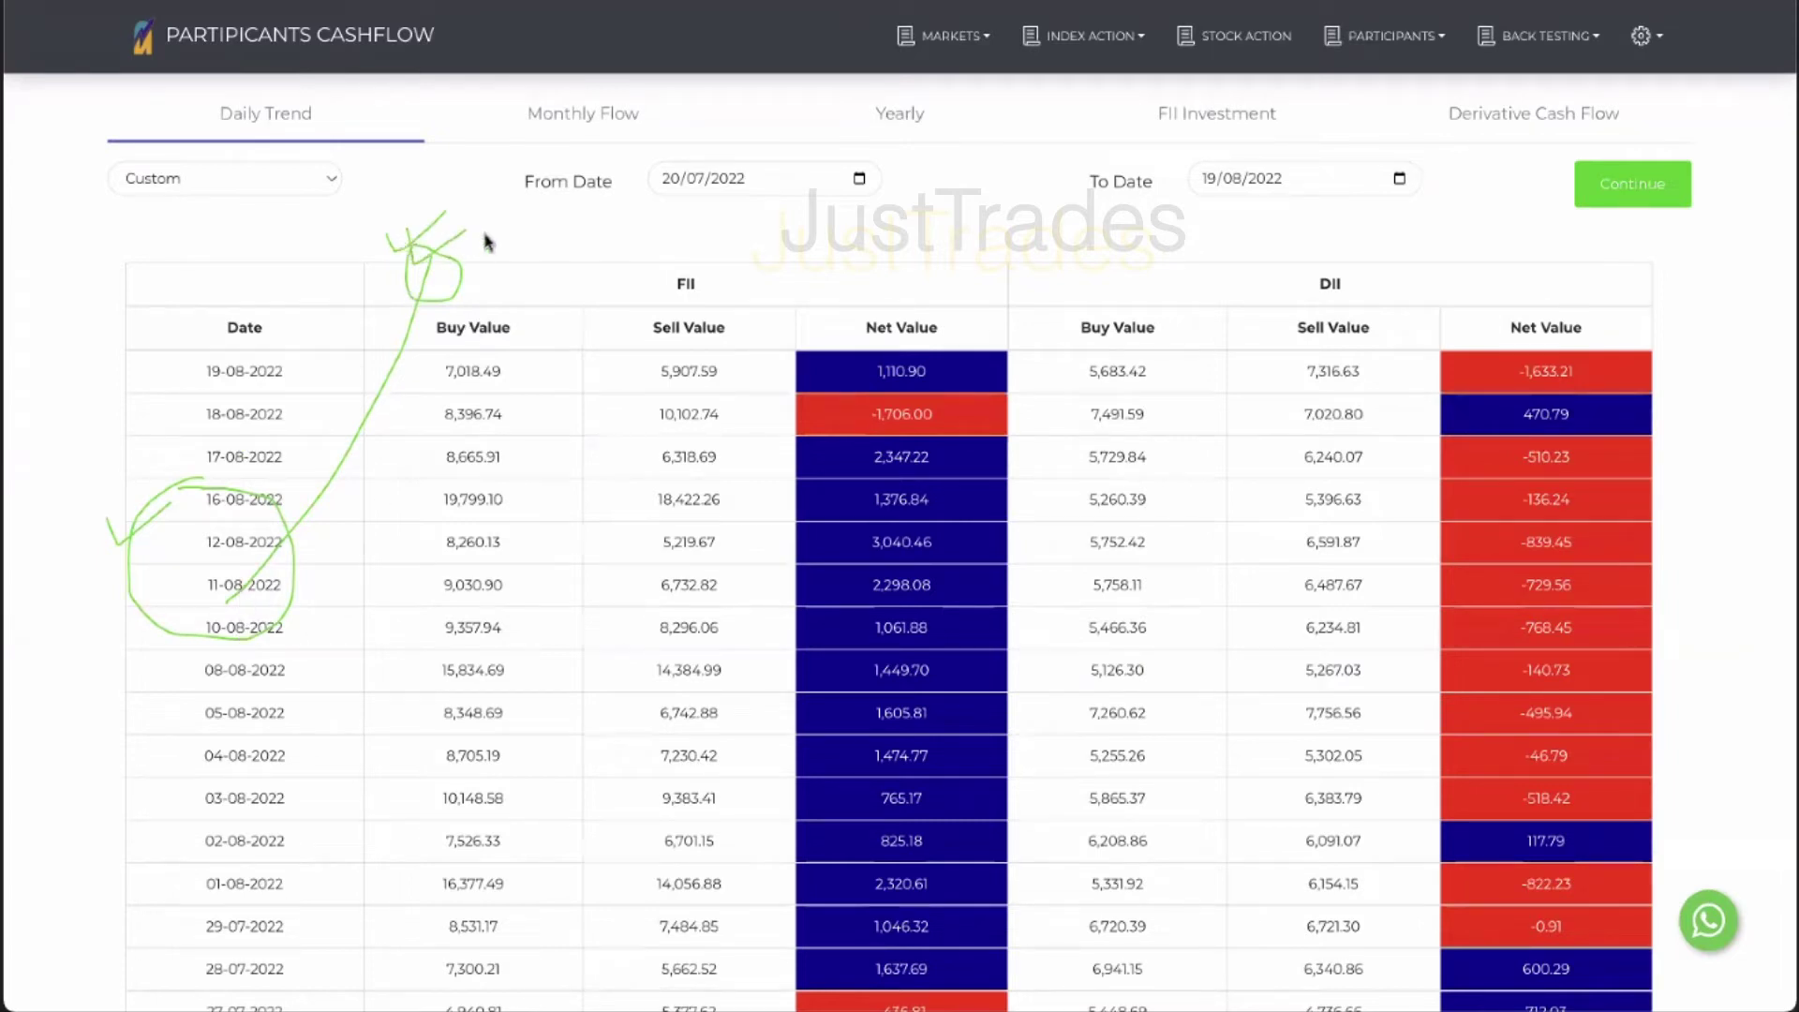
mouse_move(466, 247)
mouse_down()
mouse_move(487, 245)
mouse_move(477, 266)
mouse_move(518, 221)
mouse_move(513, 239)
mouse_move(538, 248)
mouse_move(575, 236)
mouse_up()
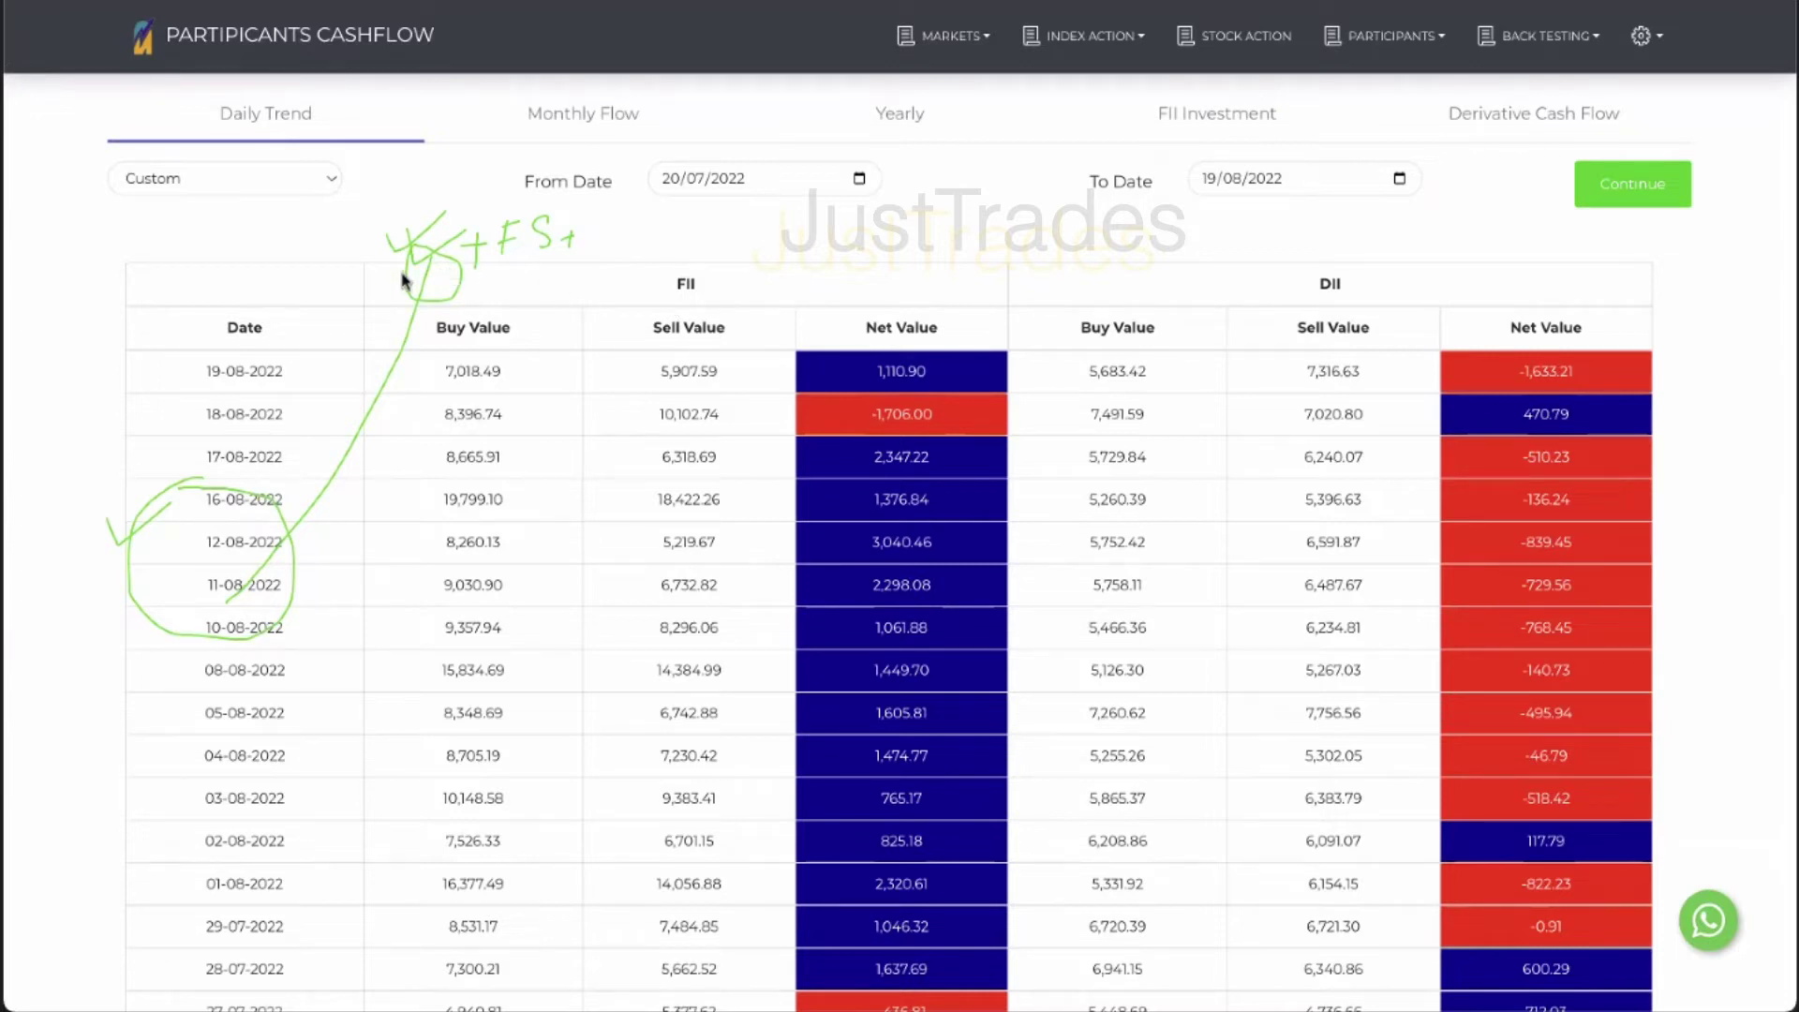
Add a tick beside the handwritten note, circle "FS" twice, and clear all the annotations
drag(367, 225, 417, 208)
mouse_move(534, 201)
mouse_down()
mouse_move(496, 242)
mouse_move(542, 266)
mouse_move(562, 218)
mouse_move(532, 206)
mouse_up()
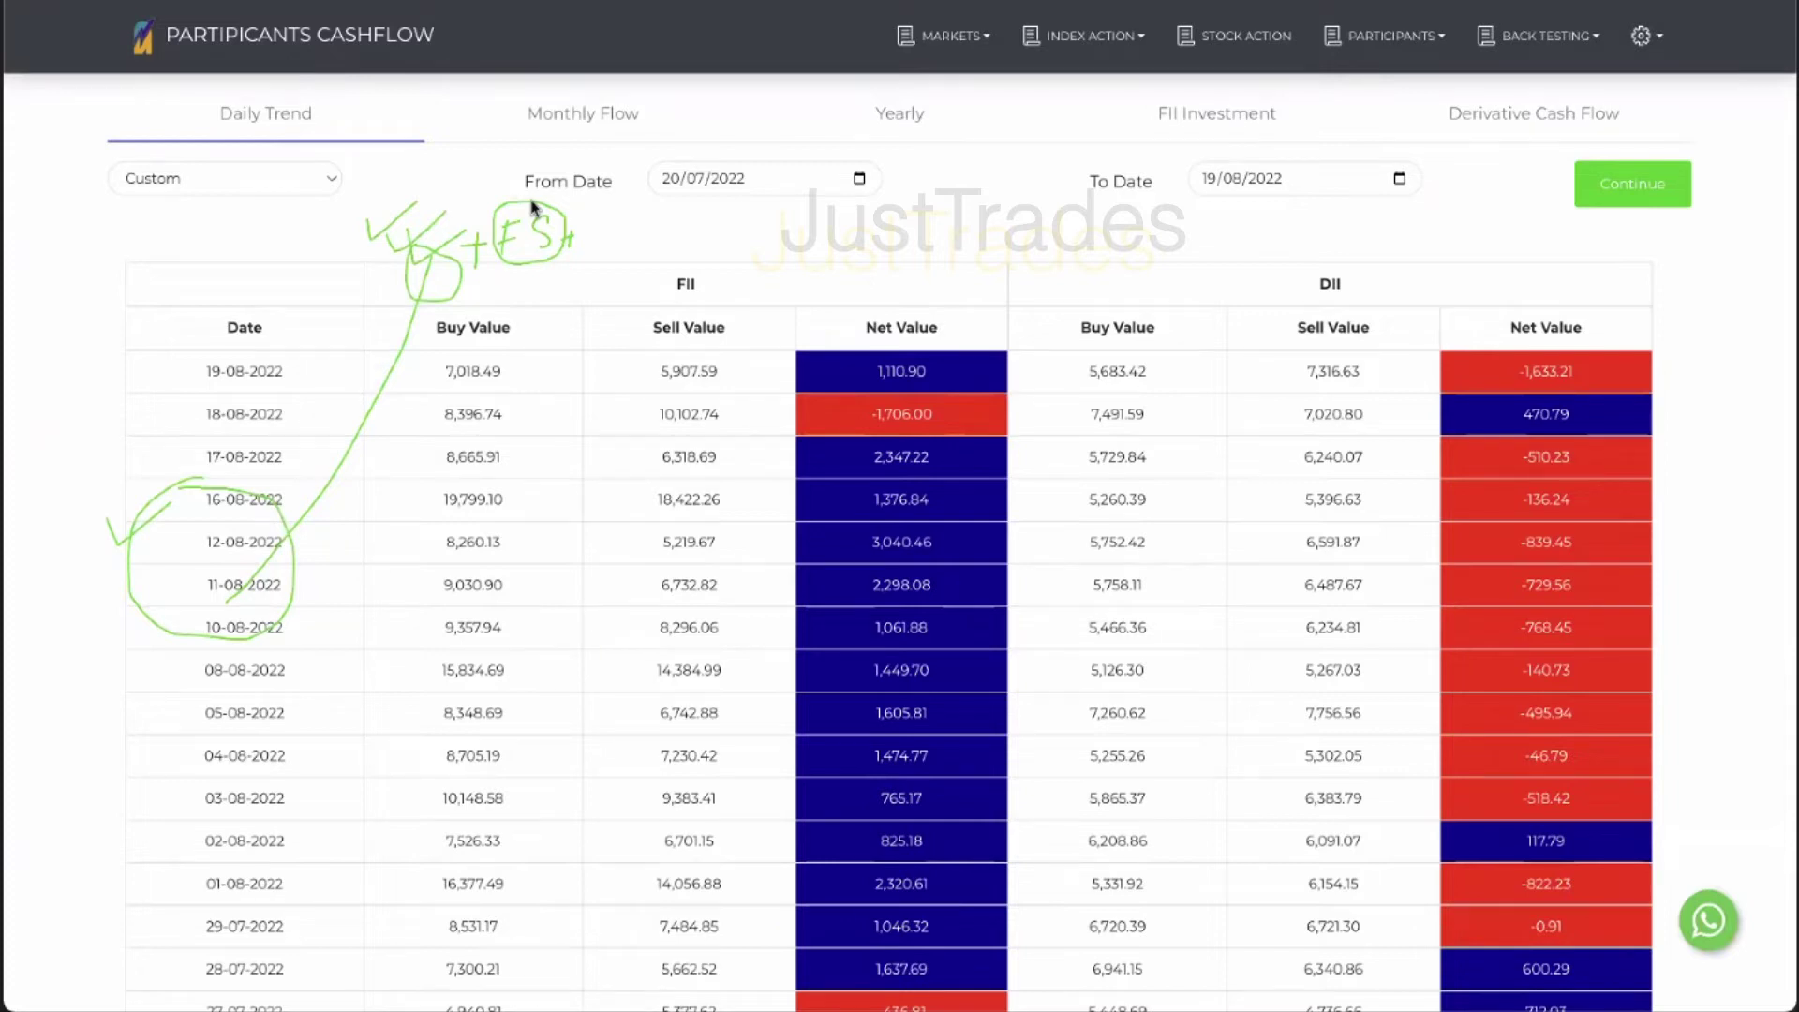
mouse_move(531, 208)
mouse_down()
mouse_move(546, 255)
mouse_move(541, 198)
mouse_move(494, 205)
mouse_move(516, 273)
mouse_move(560, 205)
mouse_move(499, 203)
mouse_up()
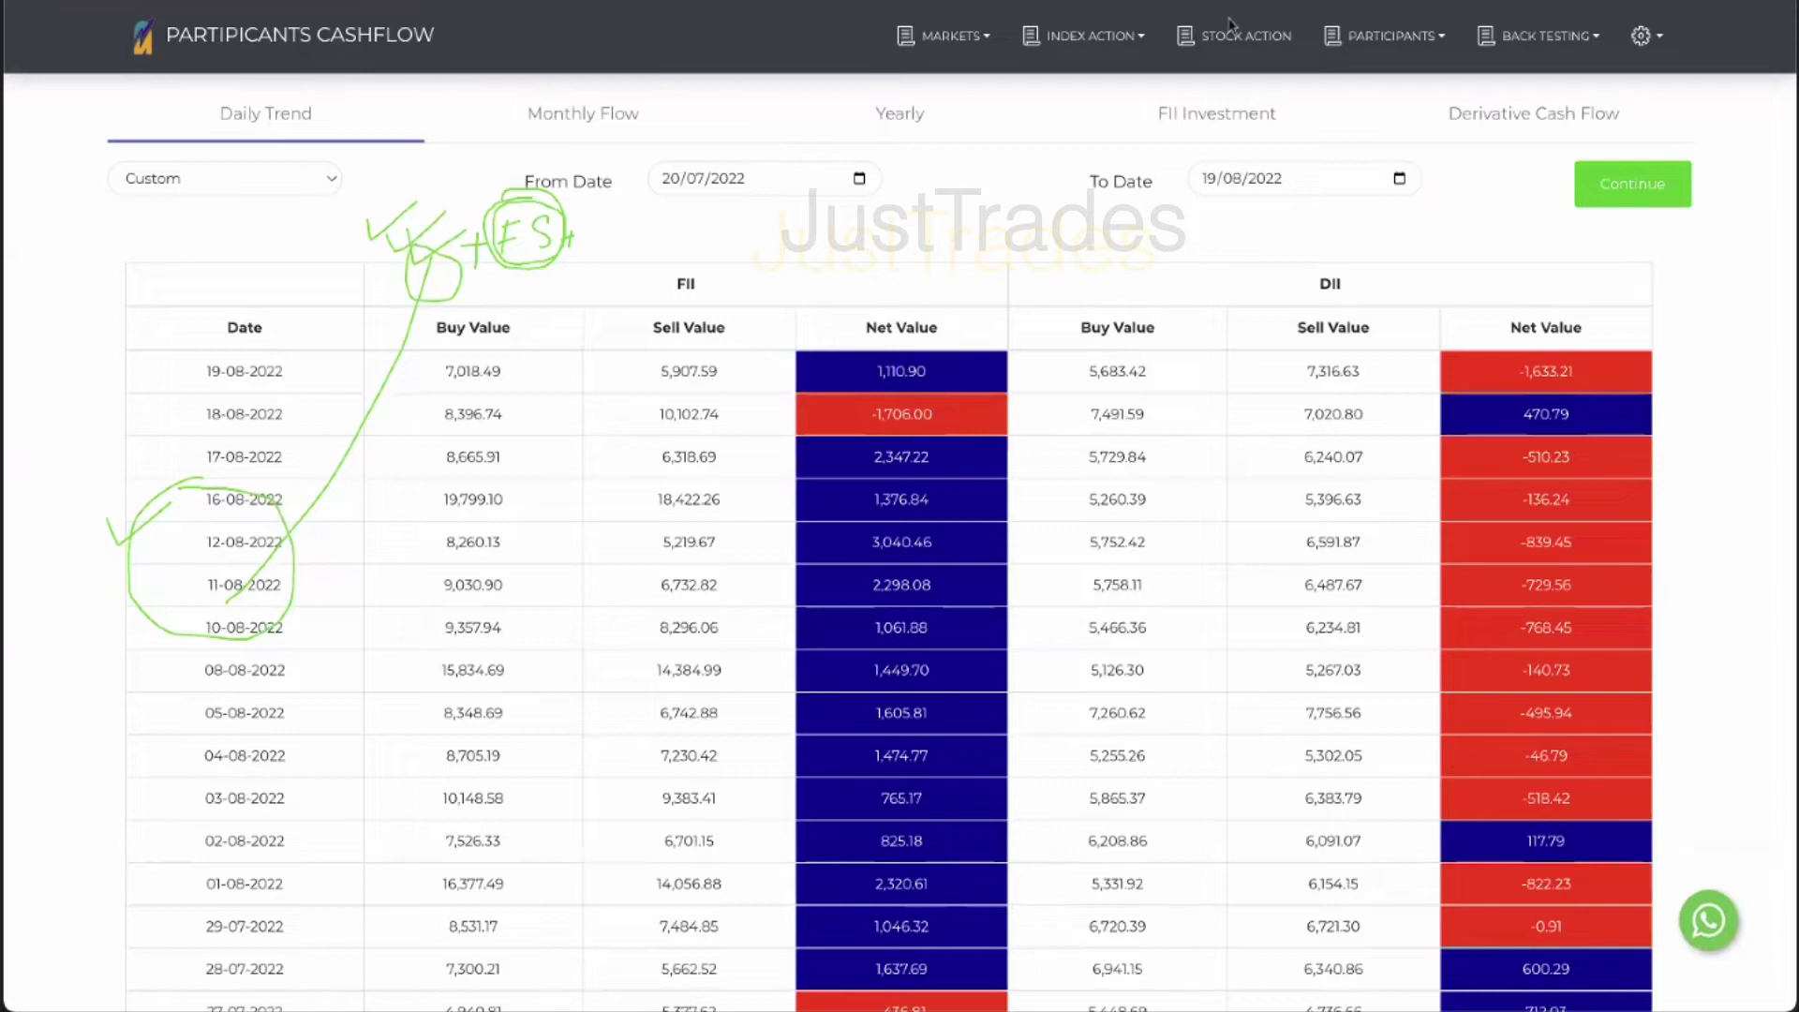
key(Escape)
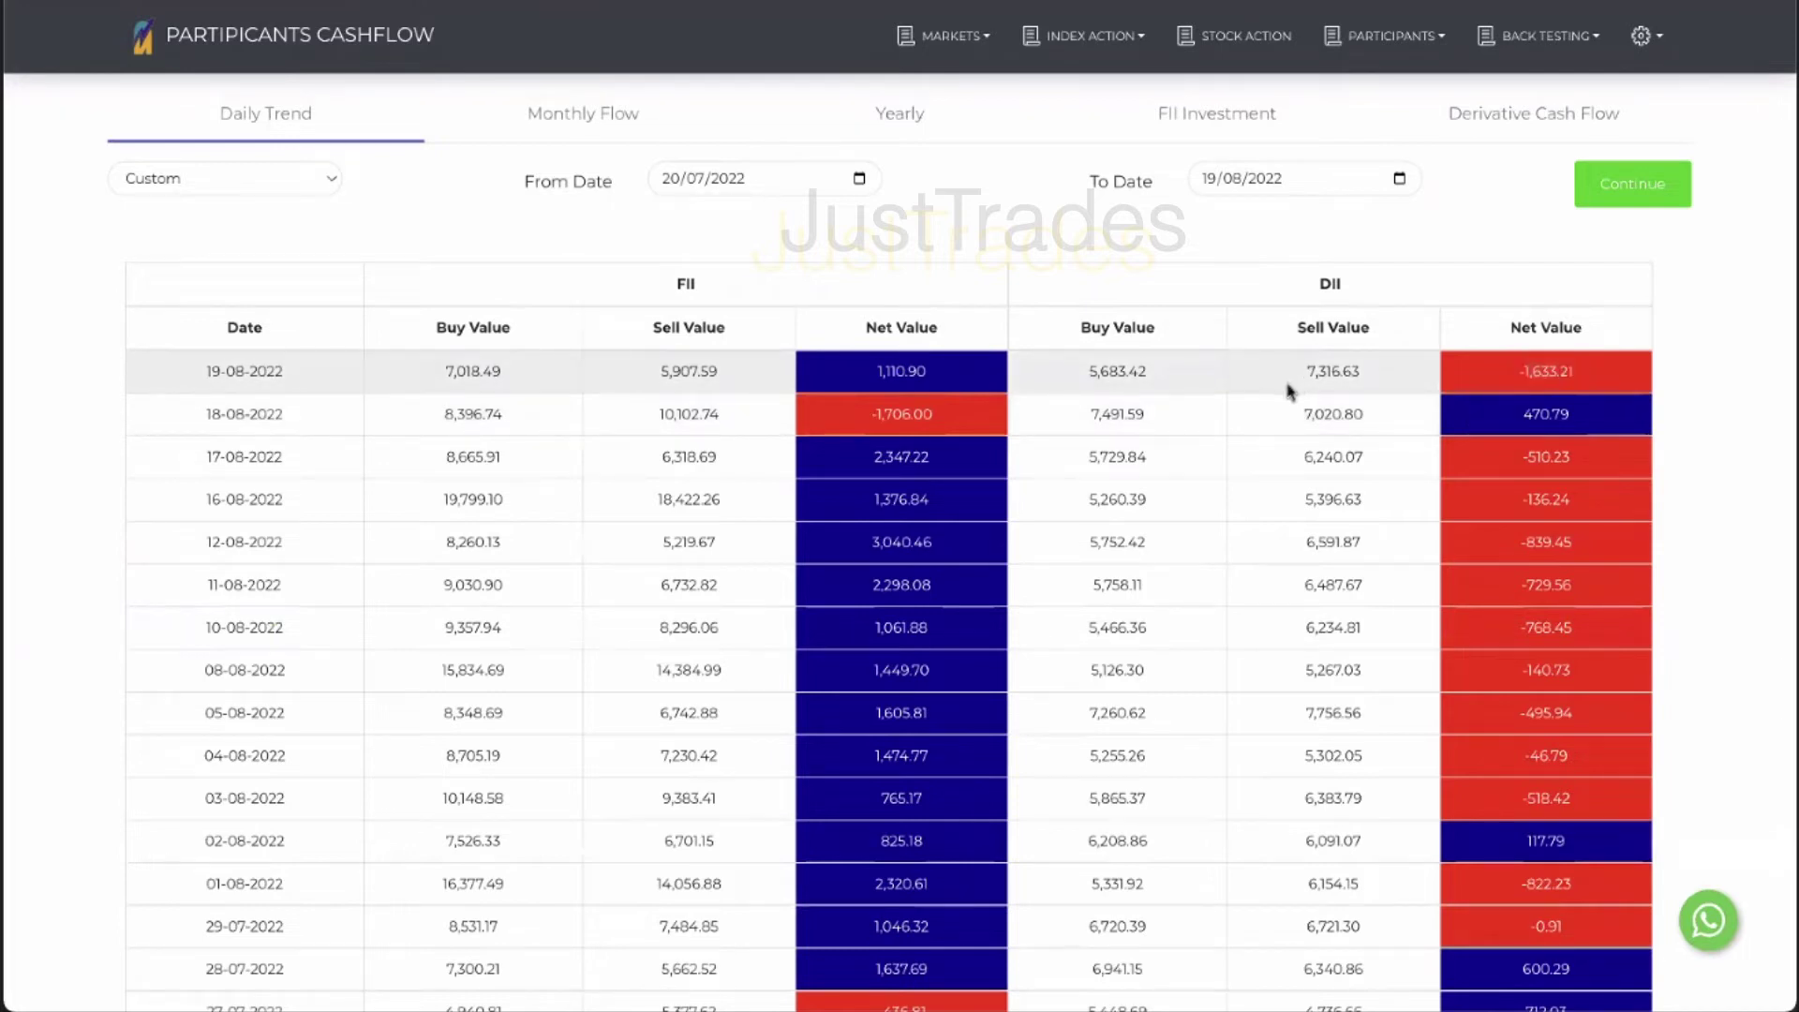
Highlight the FII sell value, FII net value and DII net value for 19-08-2022
double_click(683, 370)
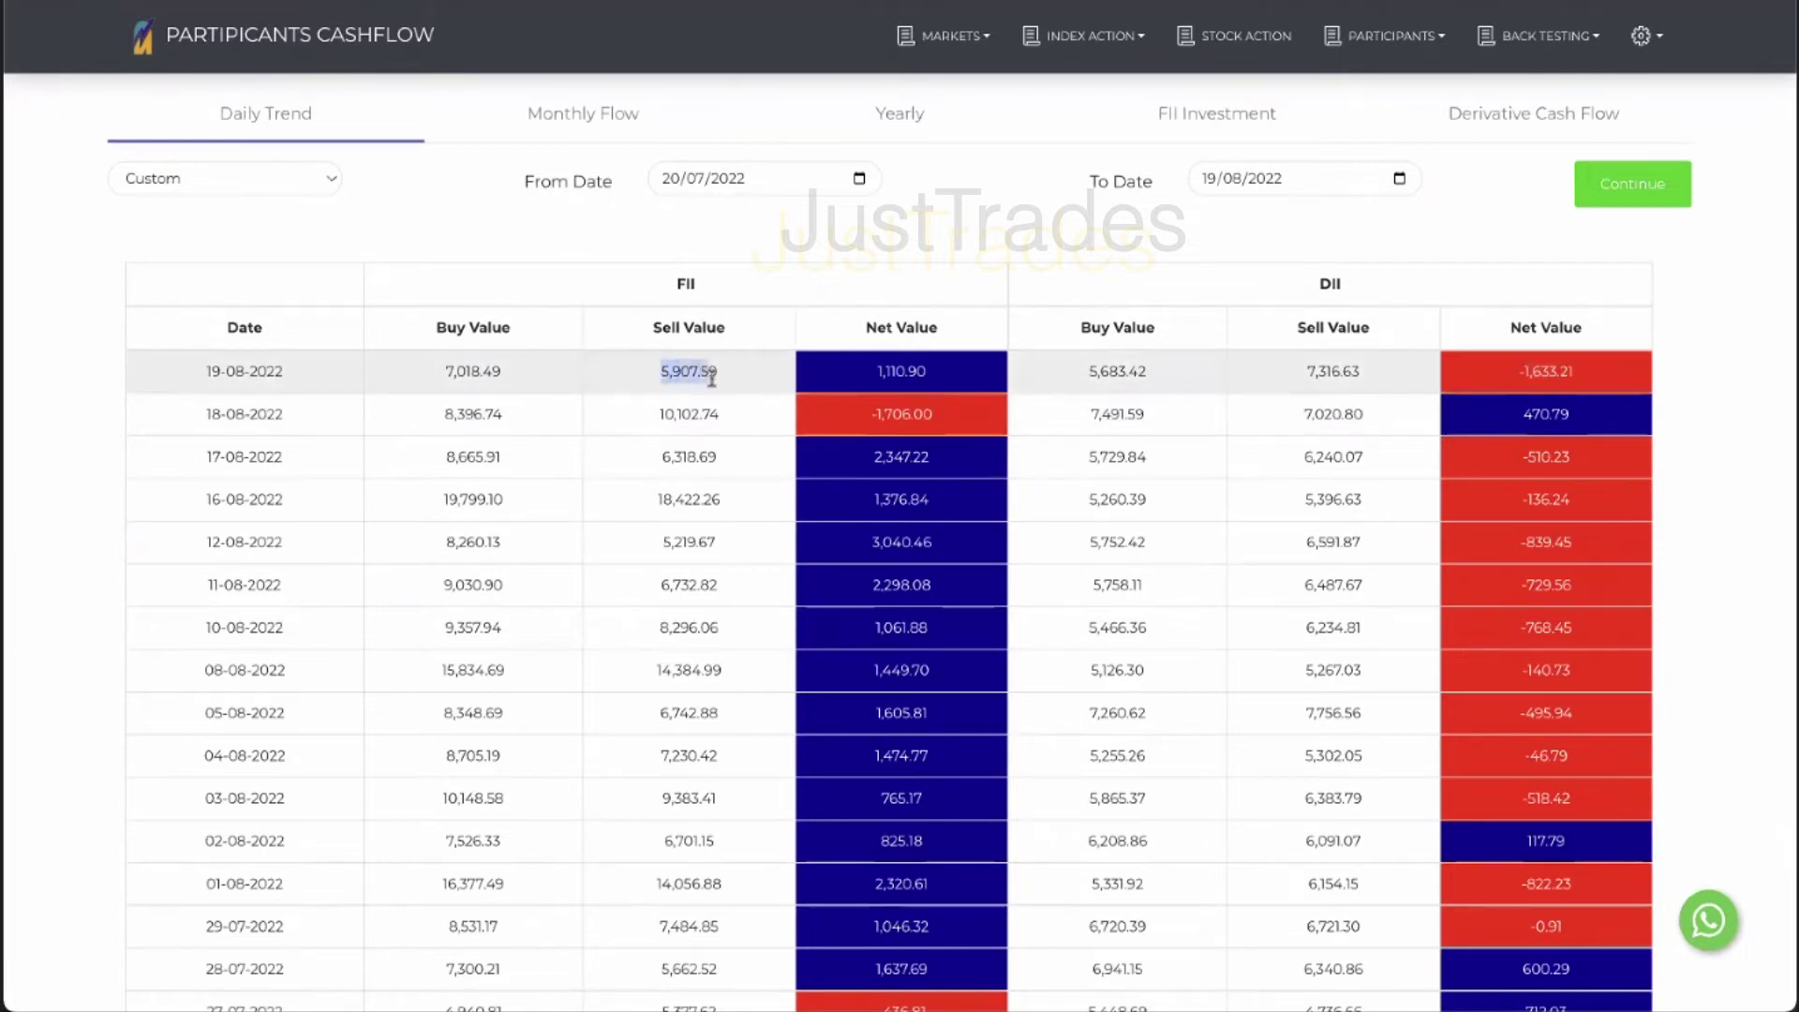
double_click(881, 371)
drag(1578, 371, 1515, 373)
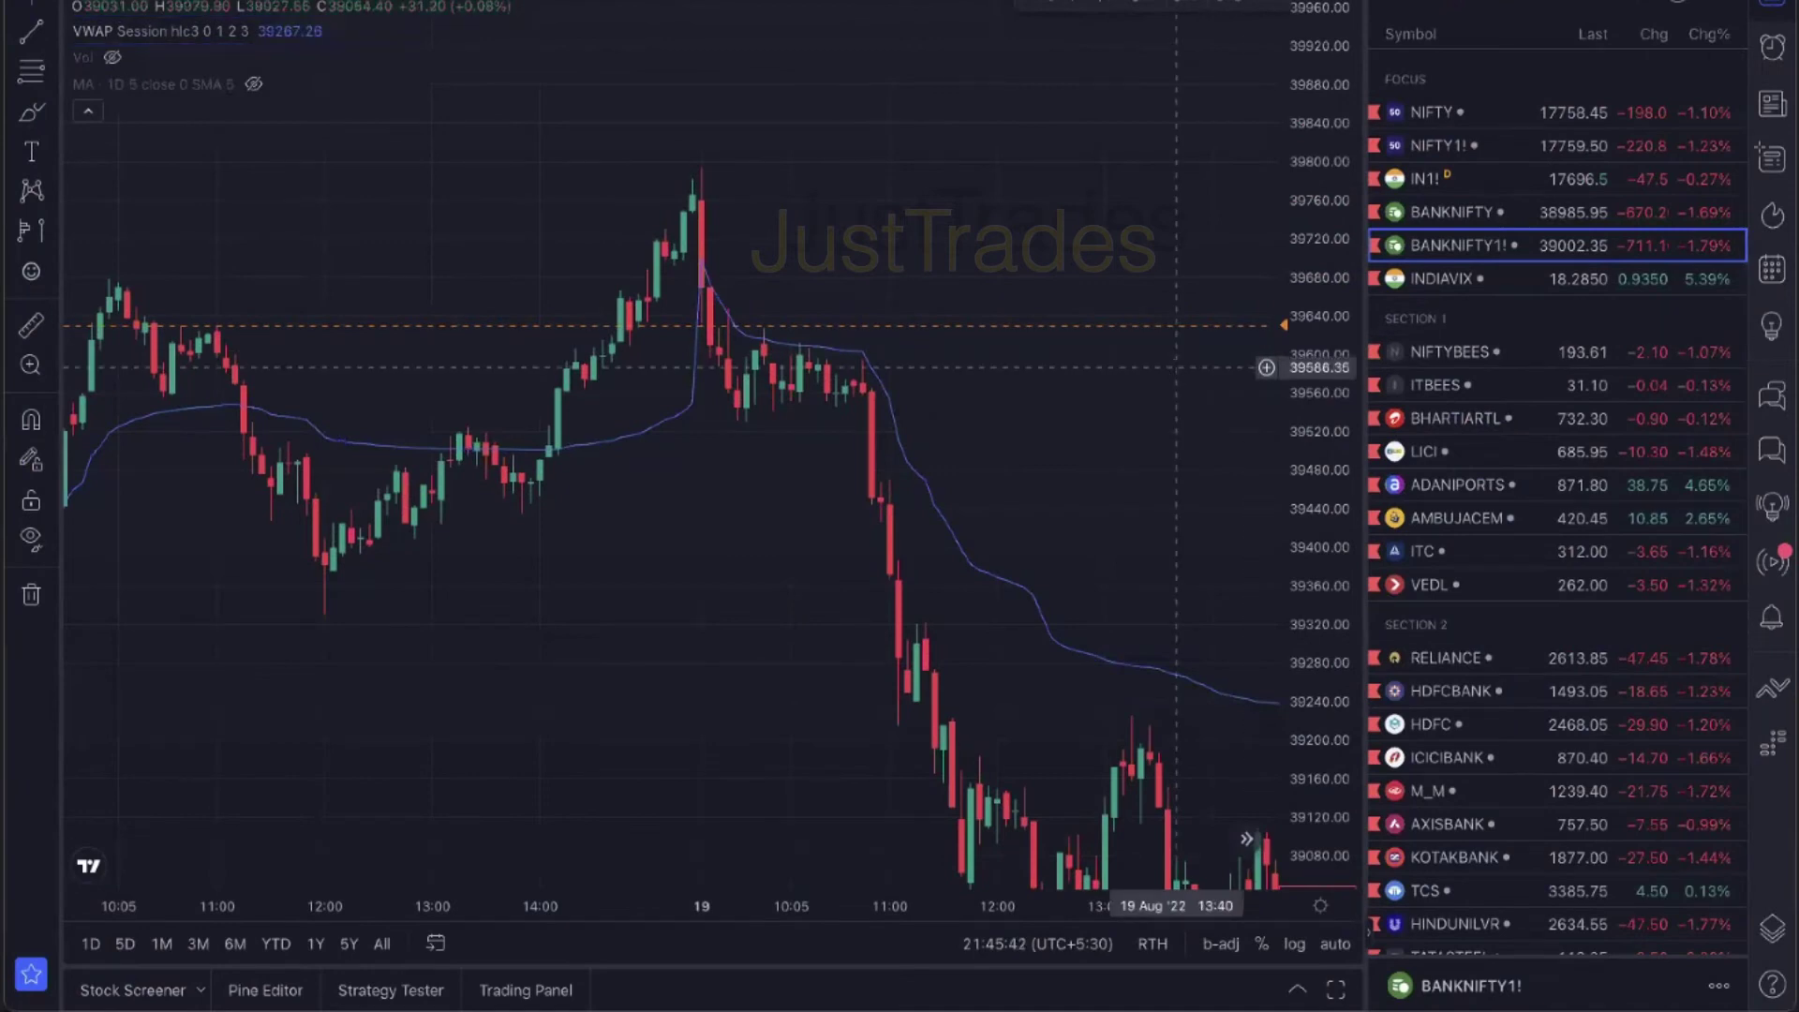
Switch to TradingView and examine the 19 Aug intraday price action of HDFC and HDFCBANK against VWAP
text(HDFC)
key(Return)
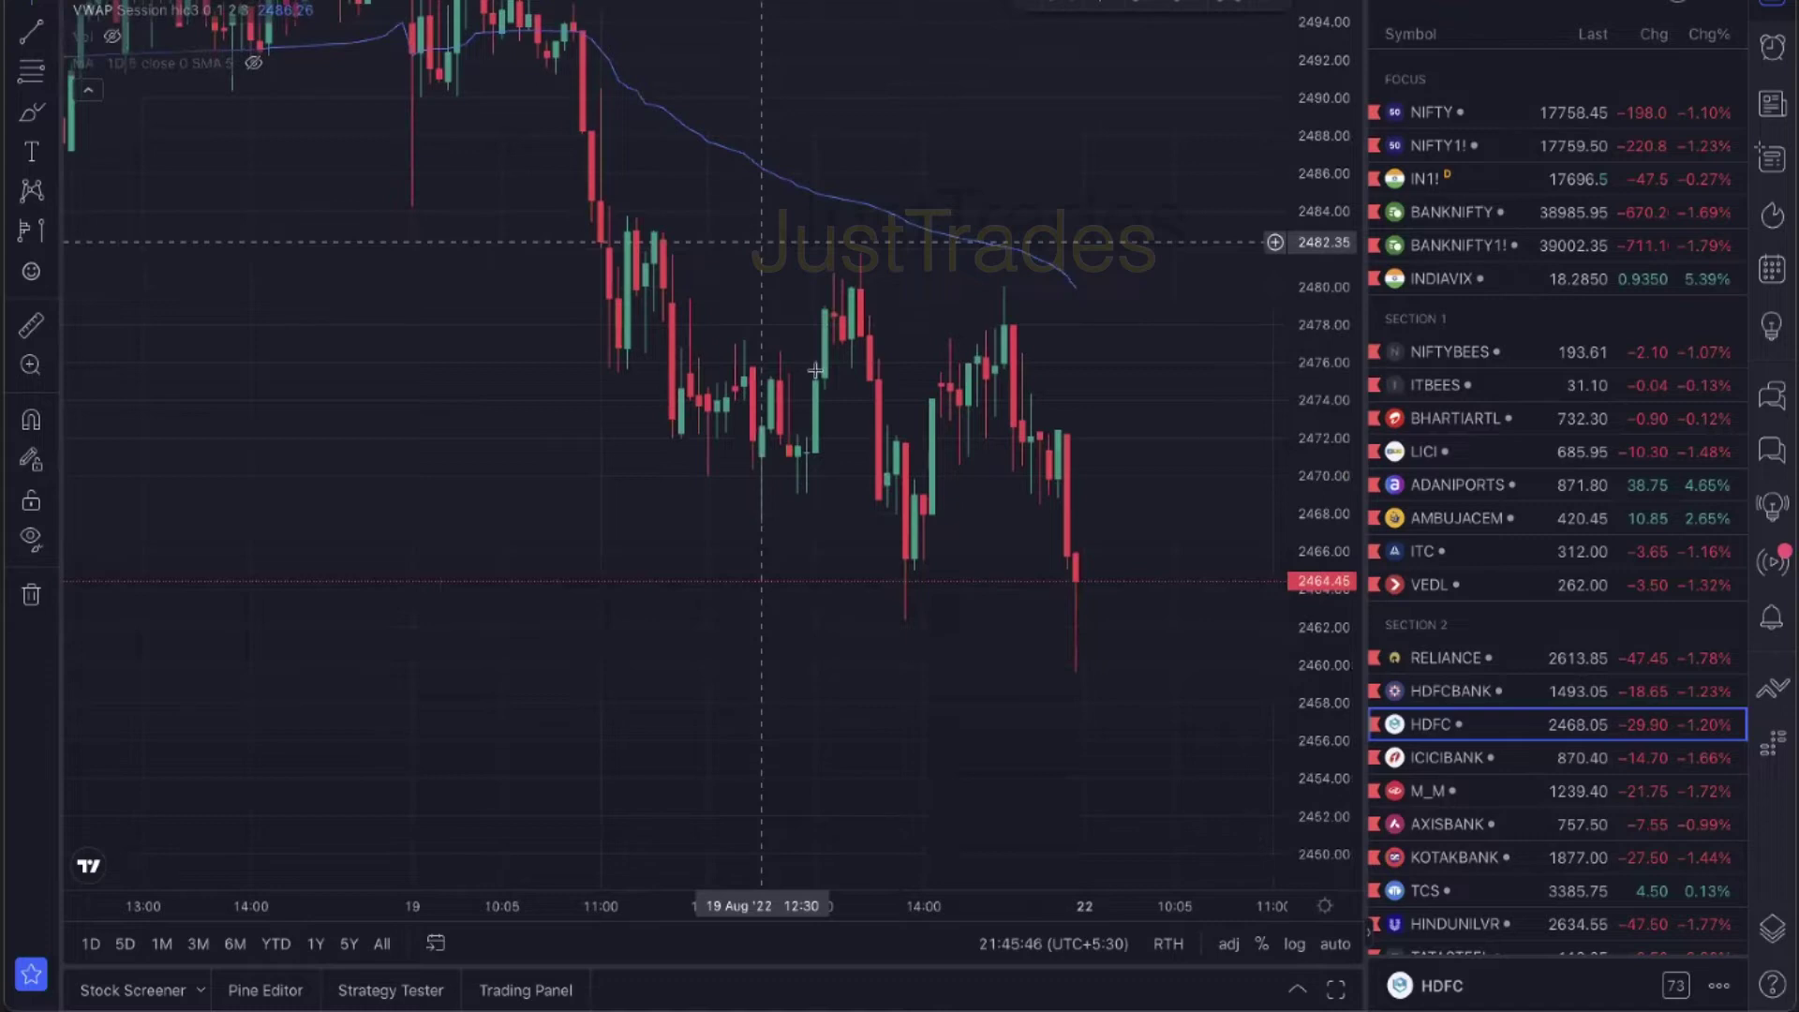
scroll(815, 281, down, 3)
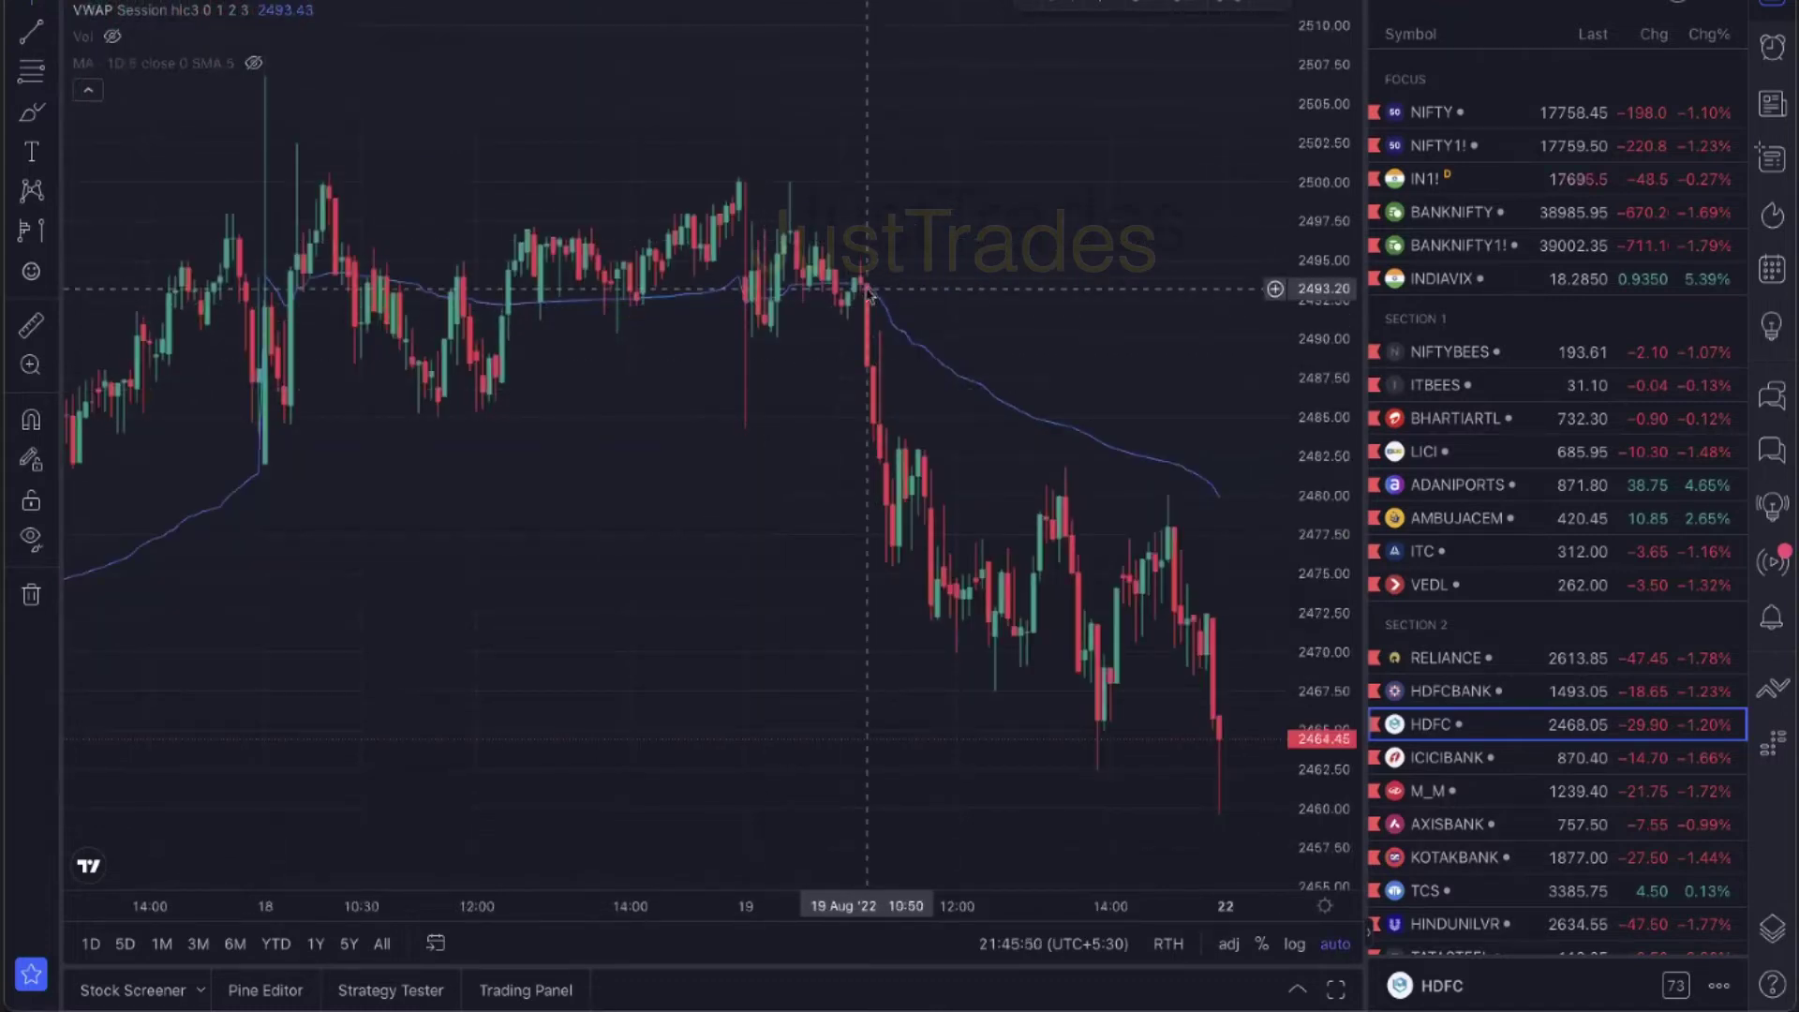
text(HDFCBANK)
key(Return)
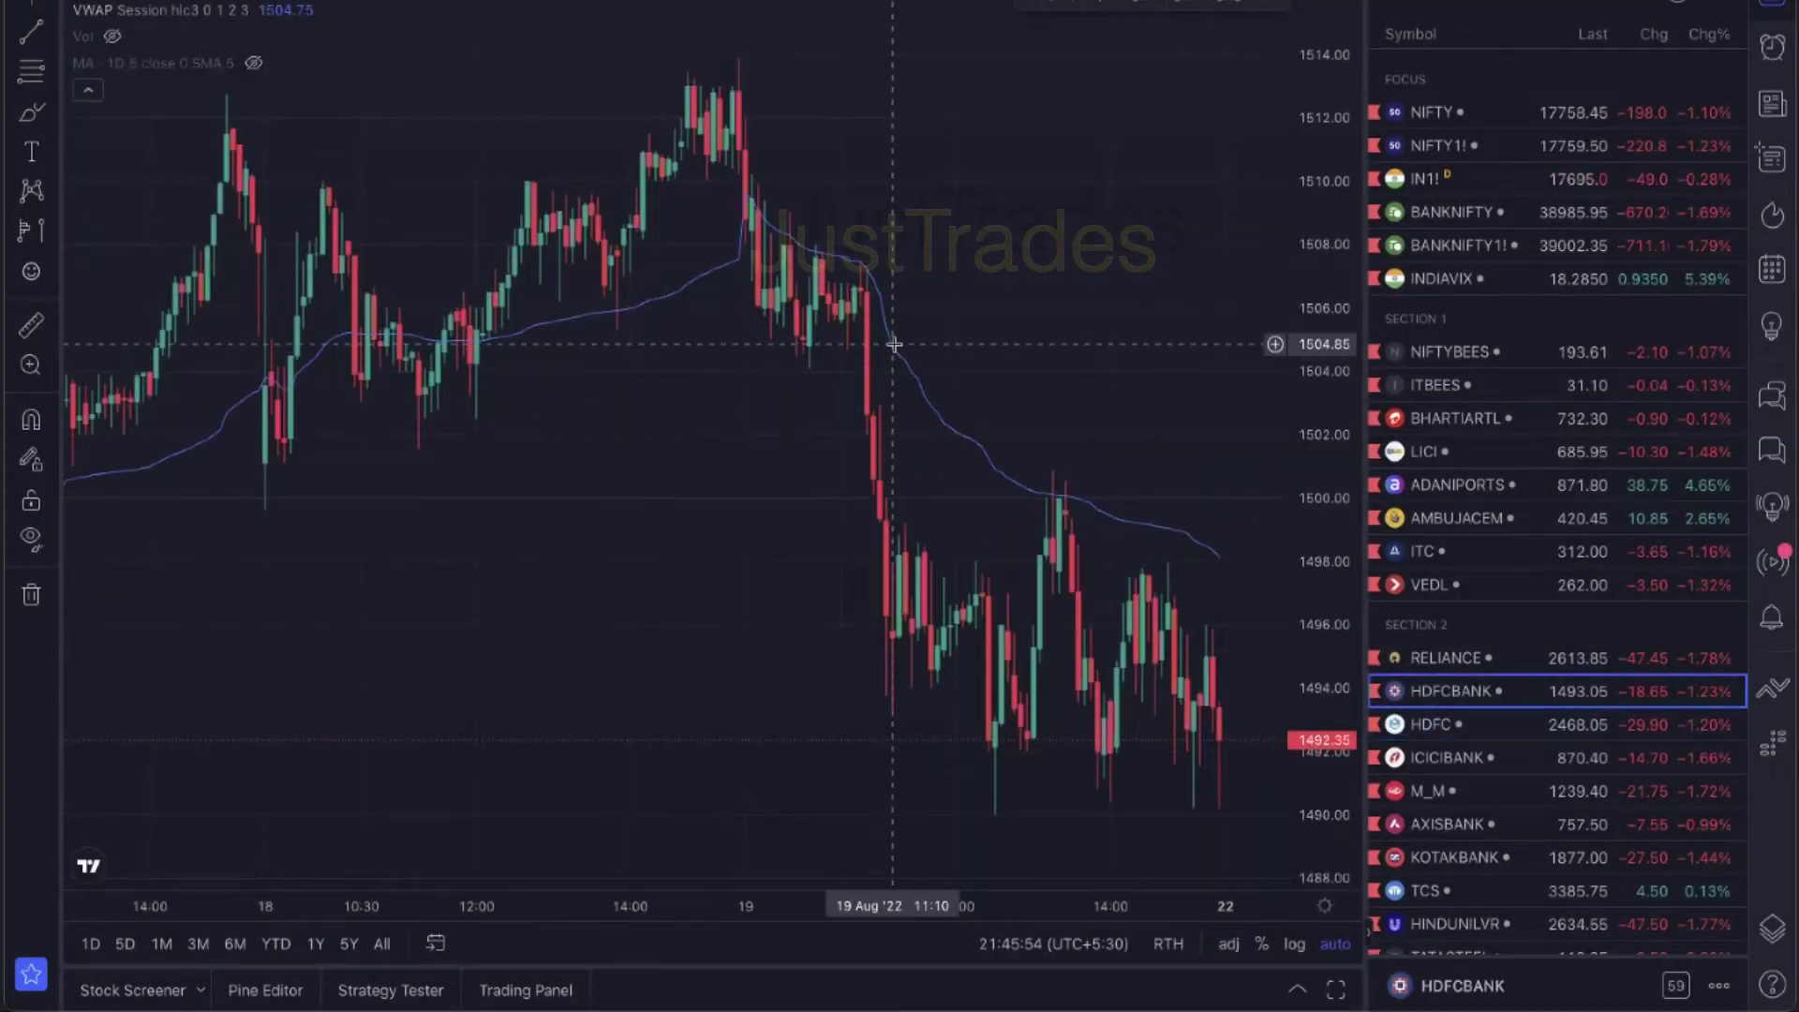
Search for BAJAJ and open the intraday chart of Bajaj Finance (BAJFINANCE)
text(BAJAJ)
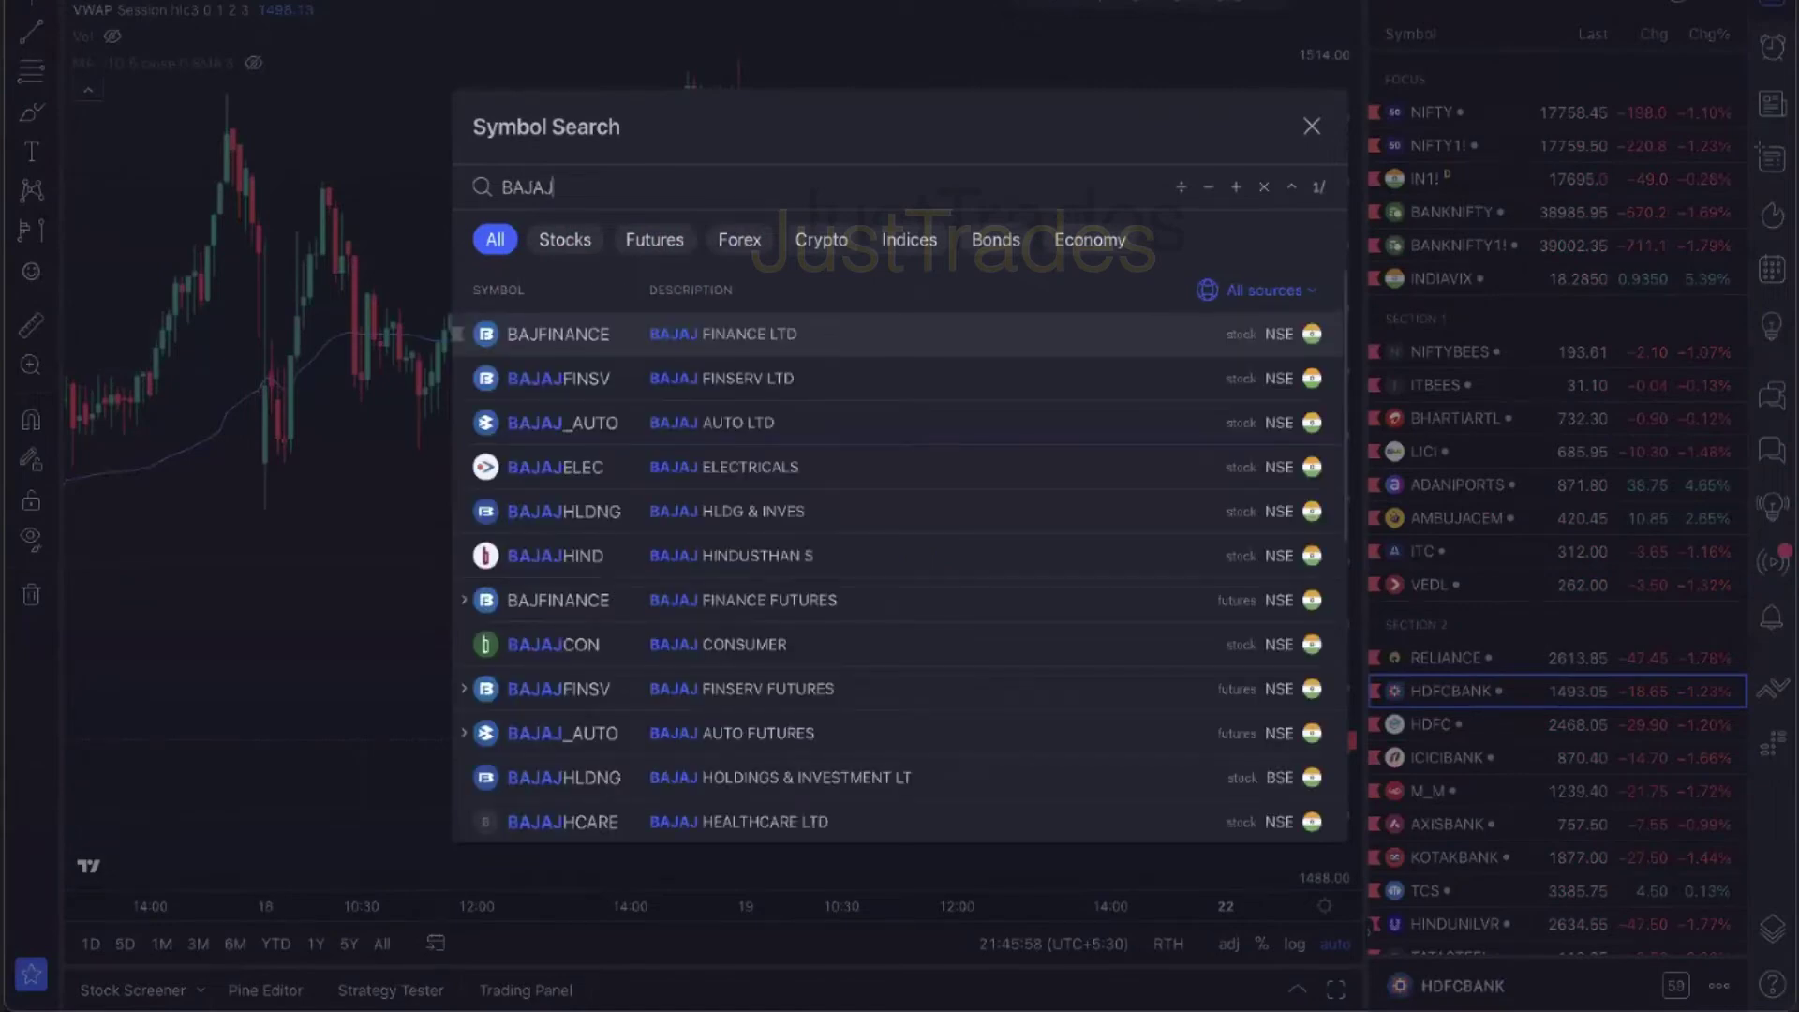
key(Down)
key(Return)
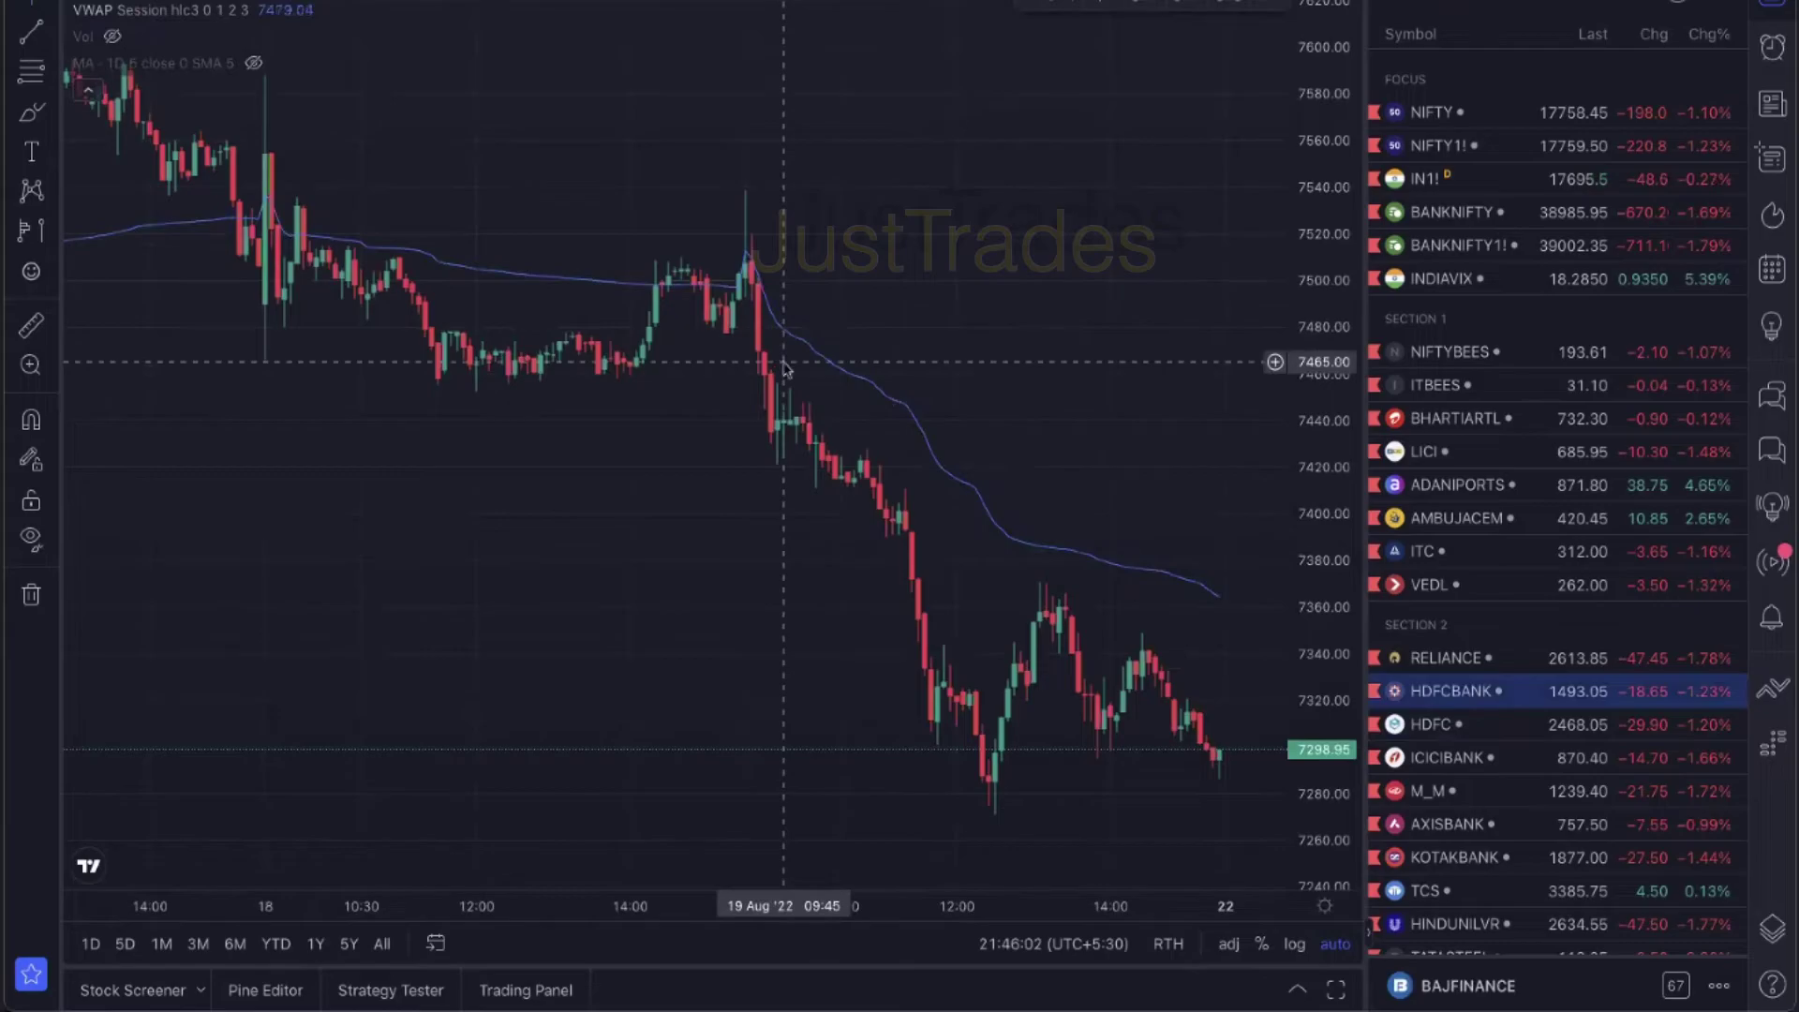
Search for BAJAJ again and open the NSE Bajaj Finserv (BAJAJFINSV) chart
text(BAAJ)
key(BackSpace)
key(BackSpace)
text(JAJ)
key(Down)
key(Down)
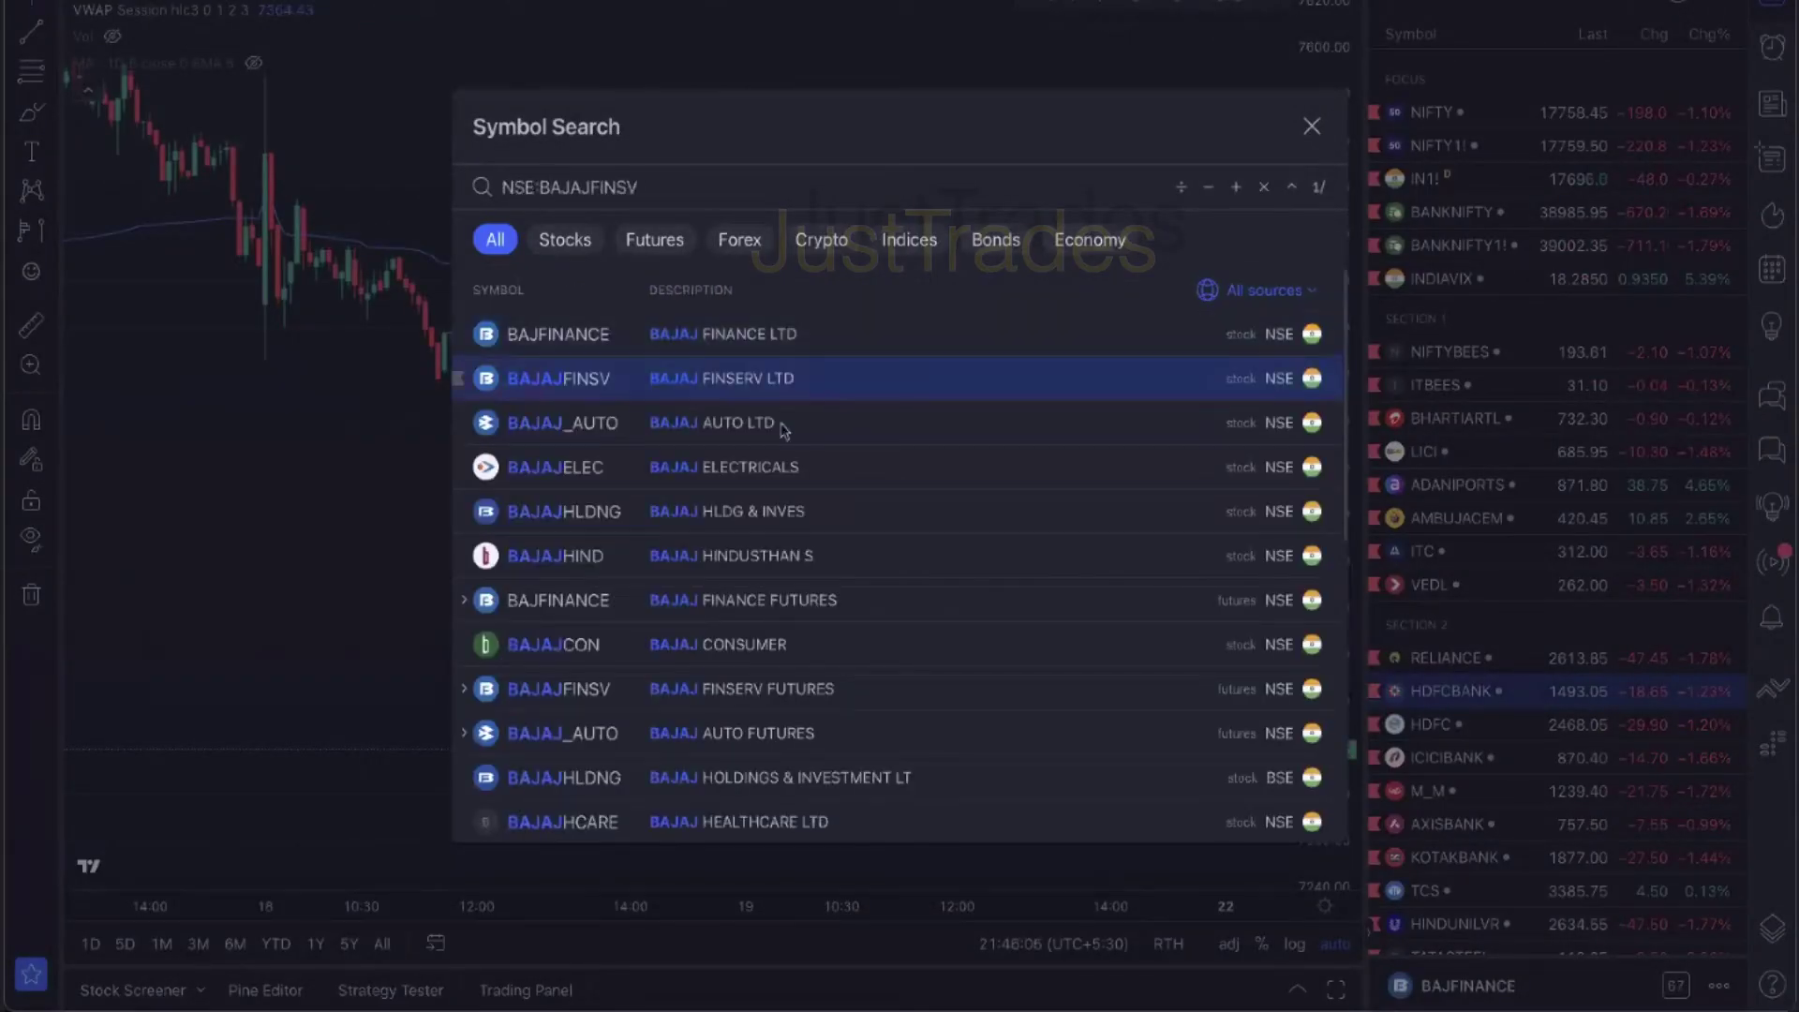
click(780, 384)
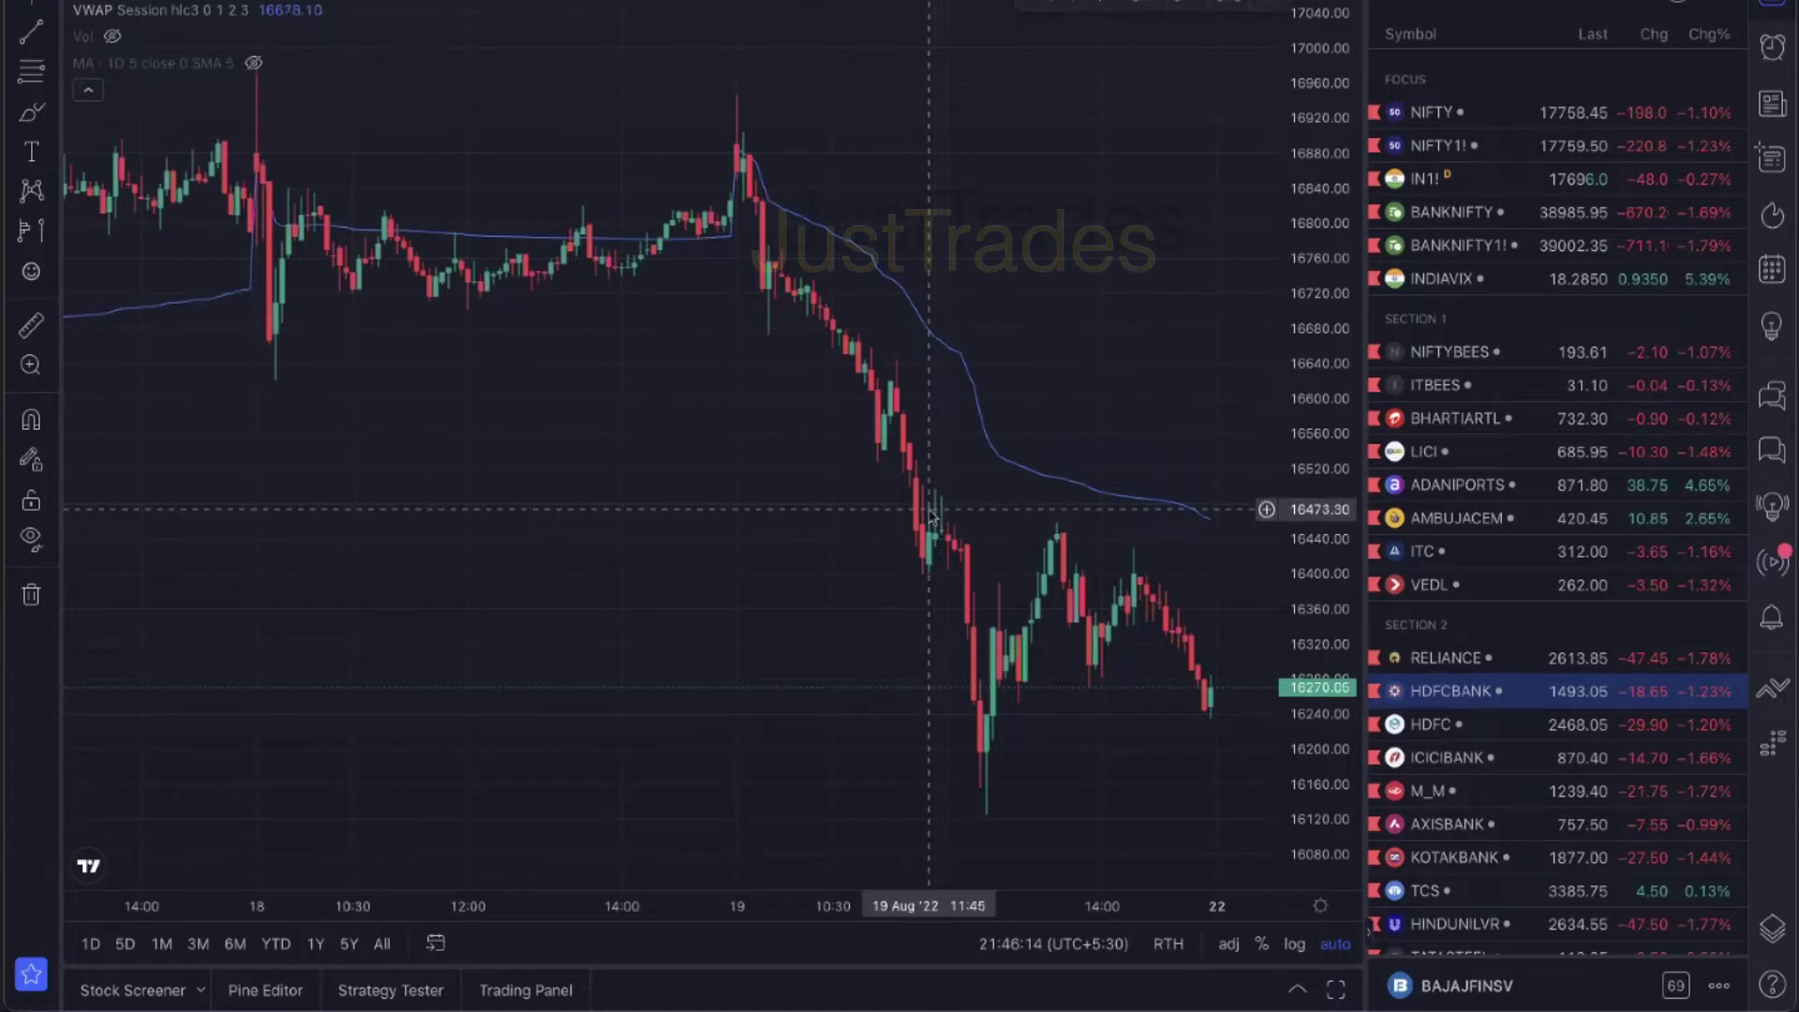
Set the BAJAJFINSV chart to the 1D timeframe and examine its price history back to mid-2021
text(1D)
key(Return)
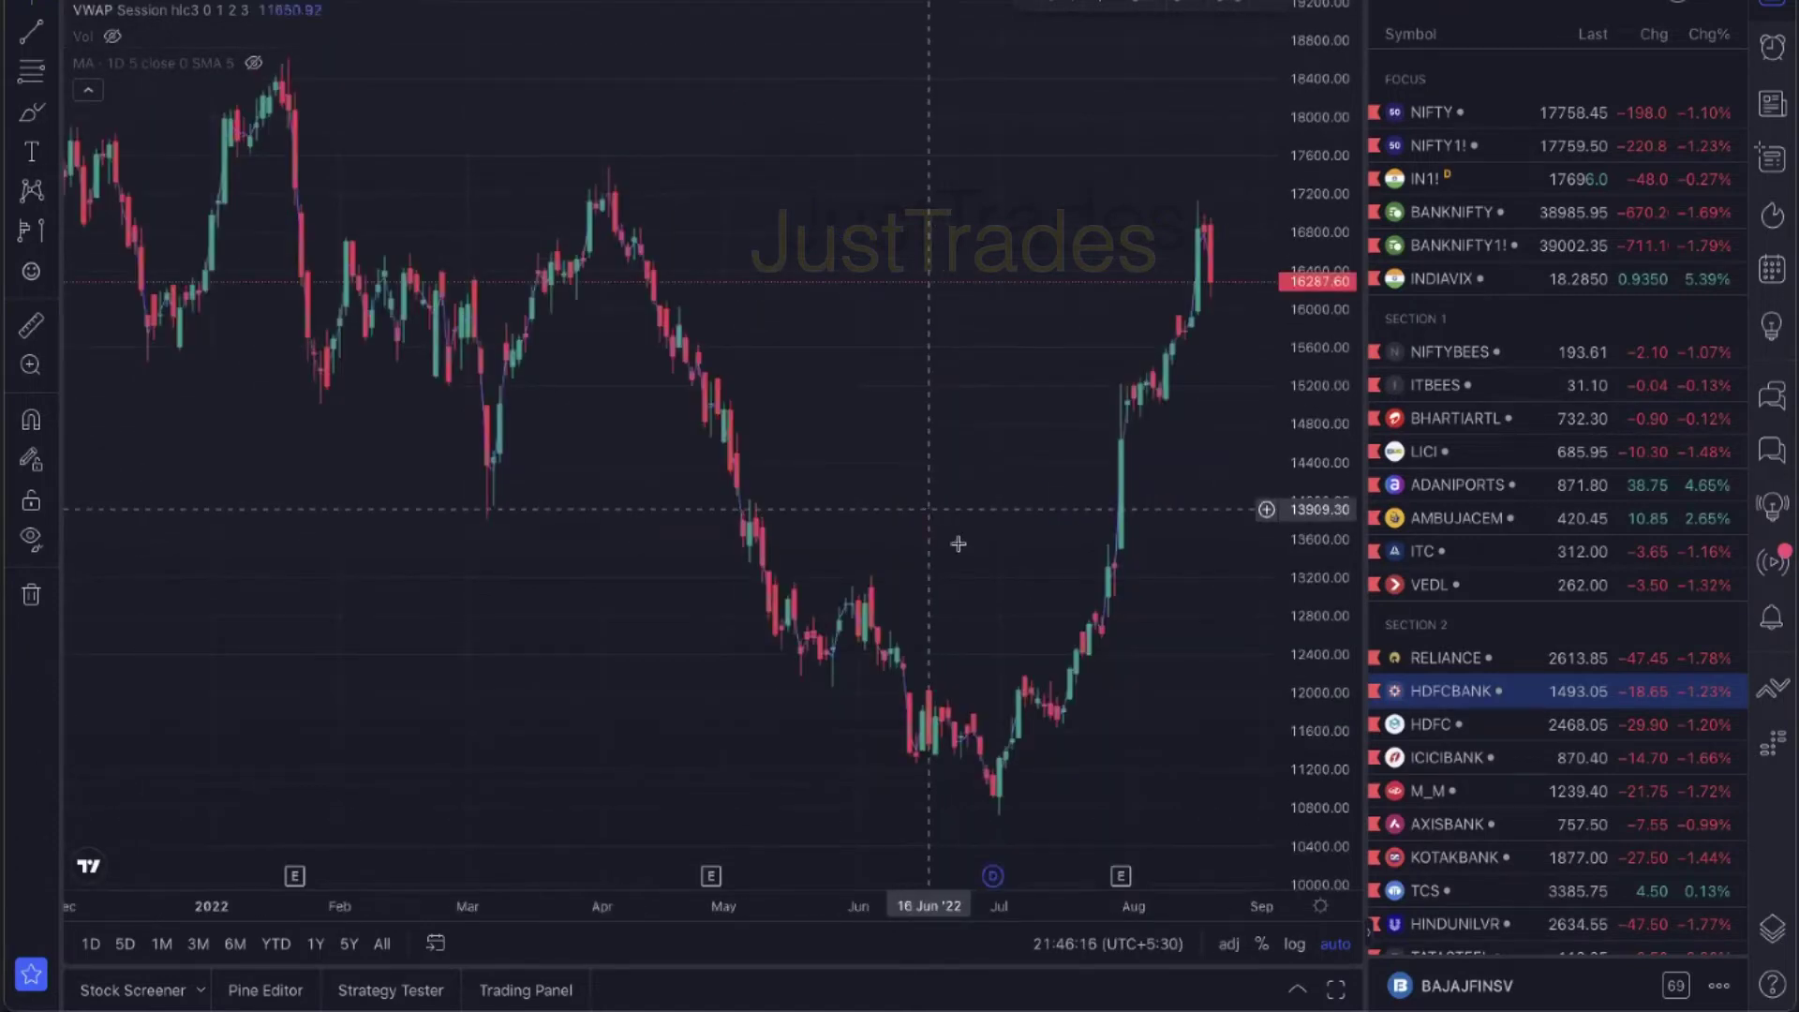
scroll(937, 485, down, 5)
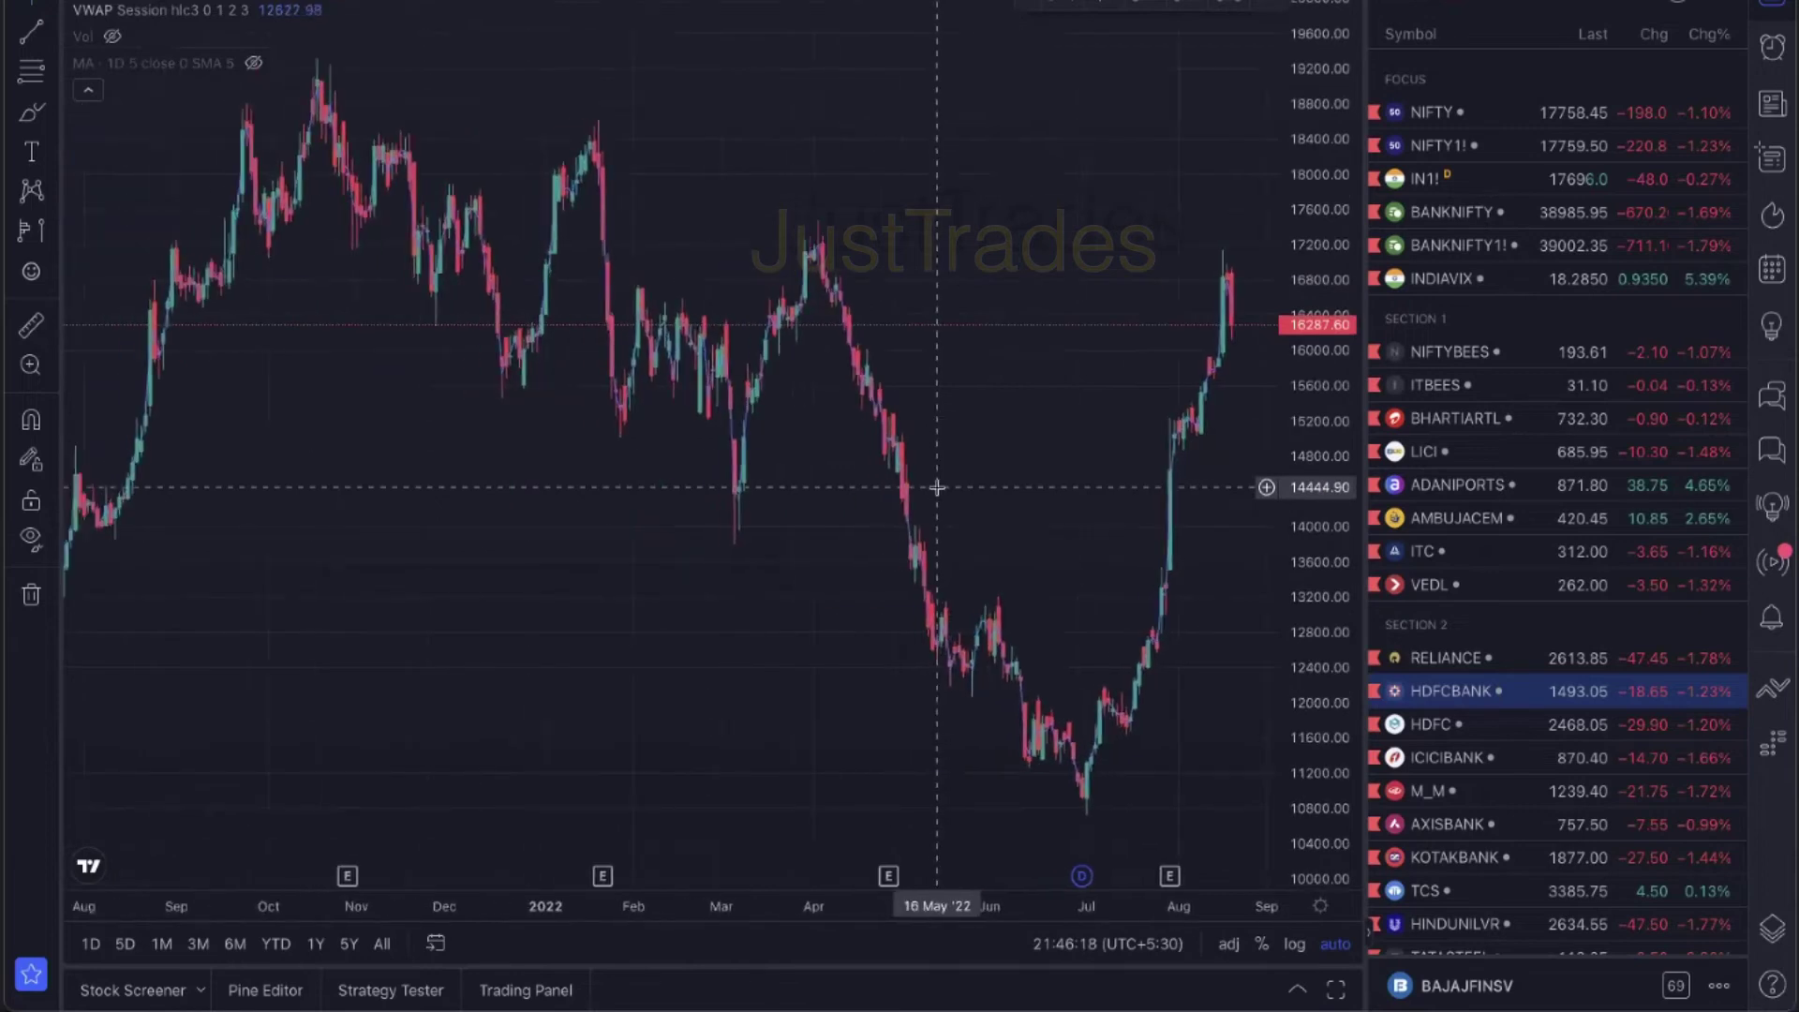
scroll(1001, 380, down, 1)
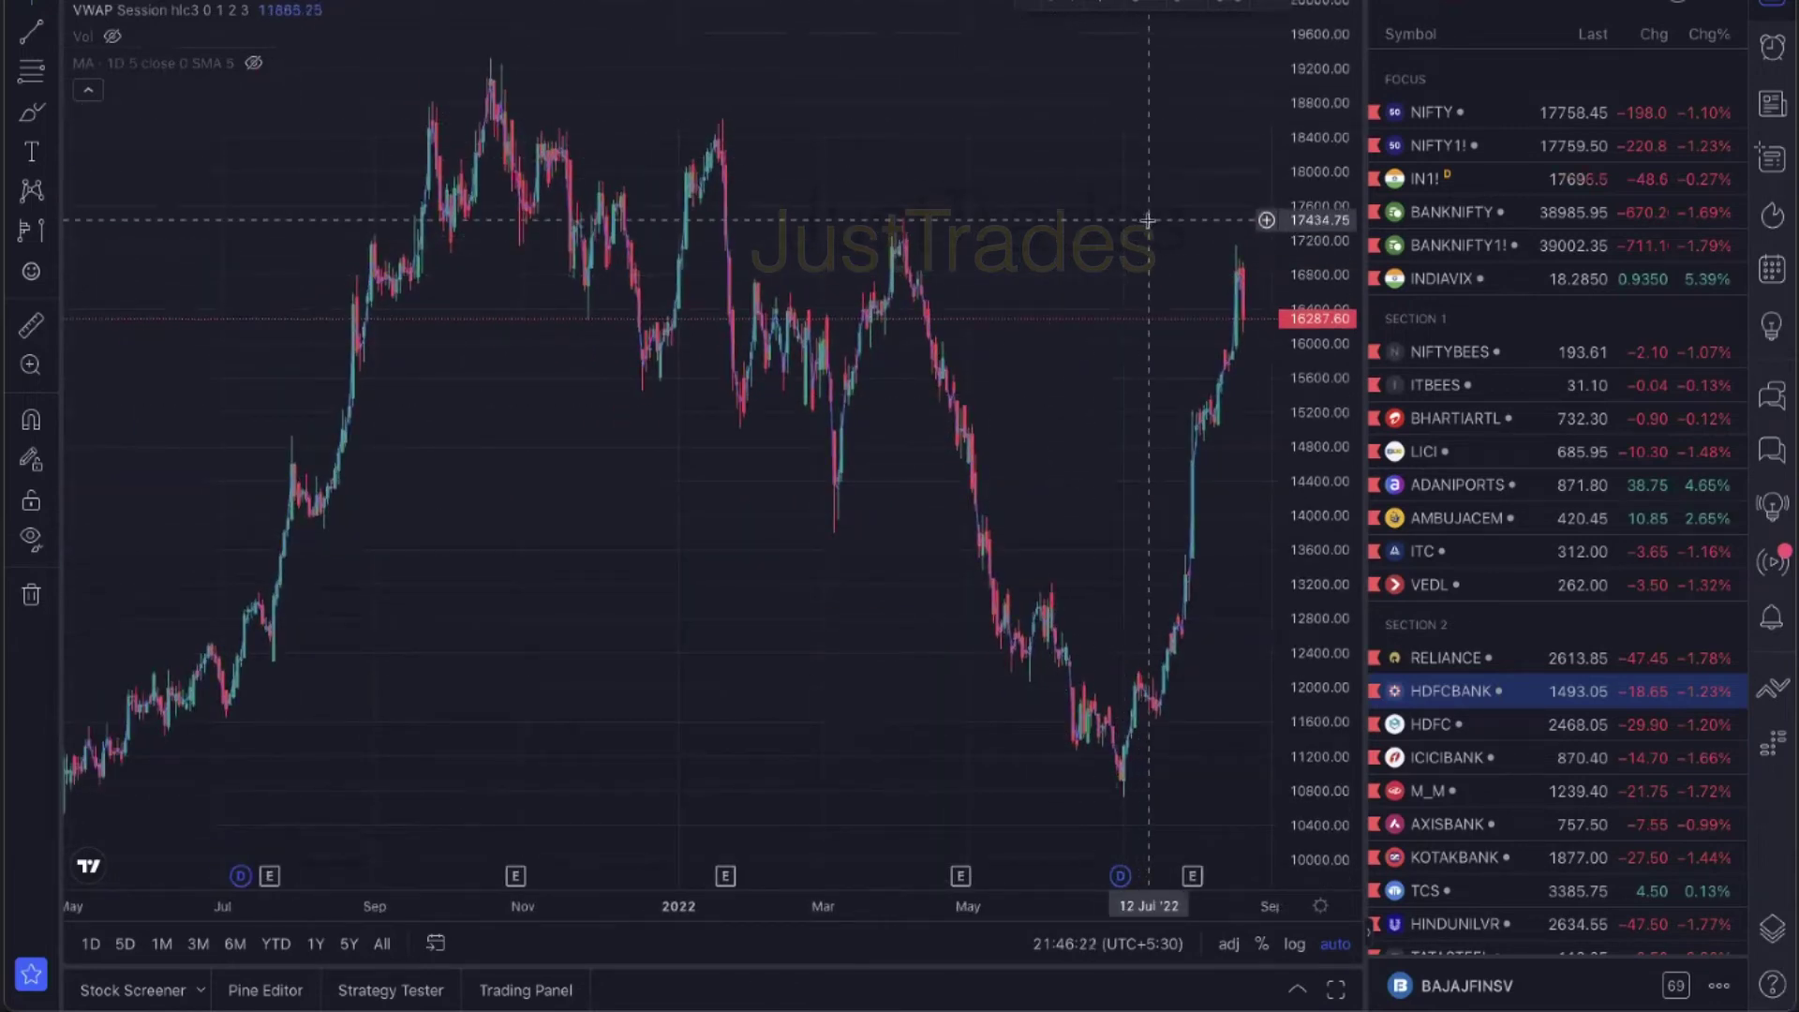
Search for BAJAJ and open the daily chart of the NSE Bajaj Finance (BAJFINANCE) stock
text(BAJAJFI)
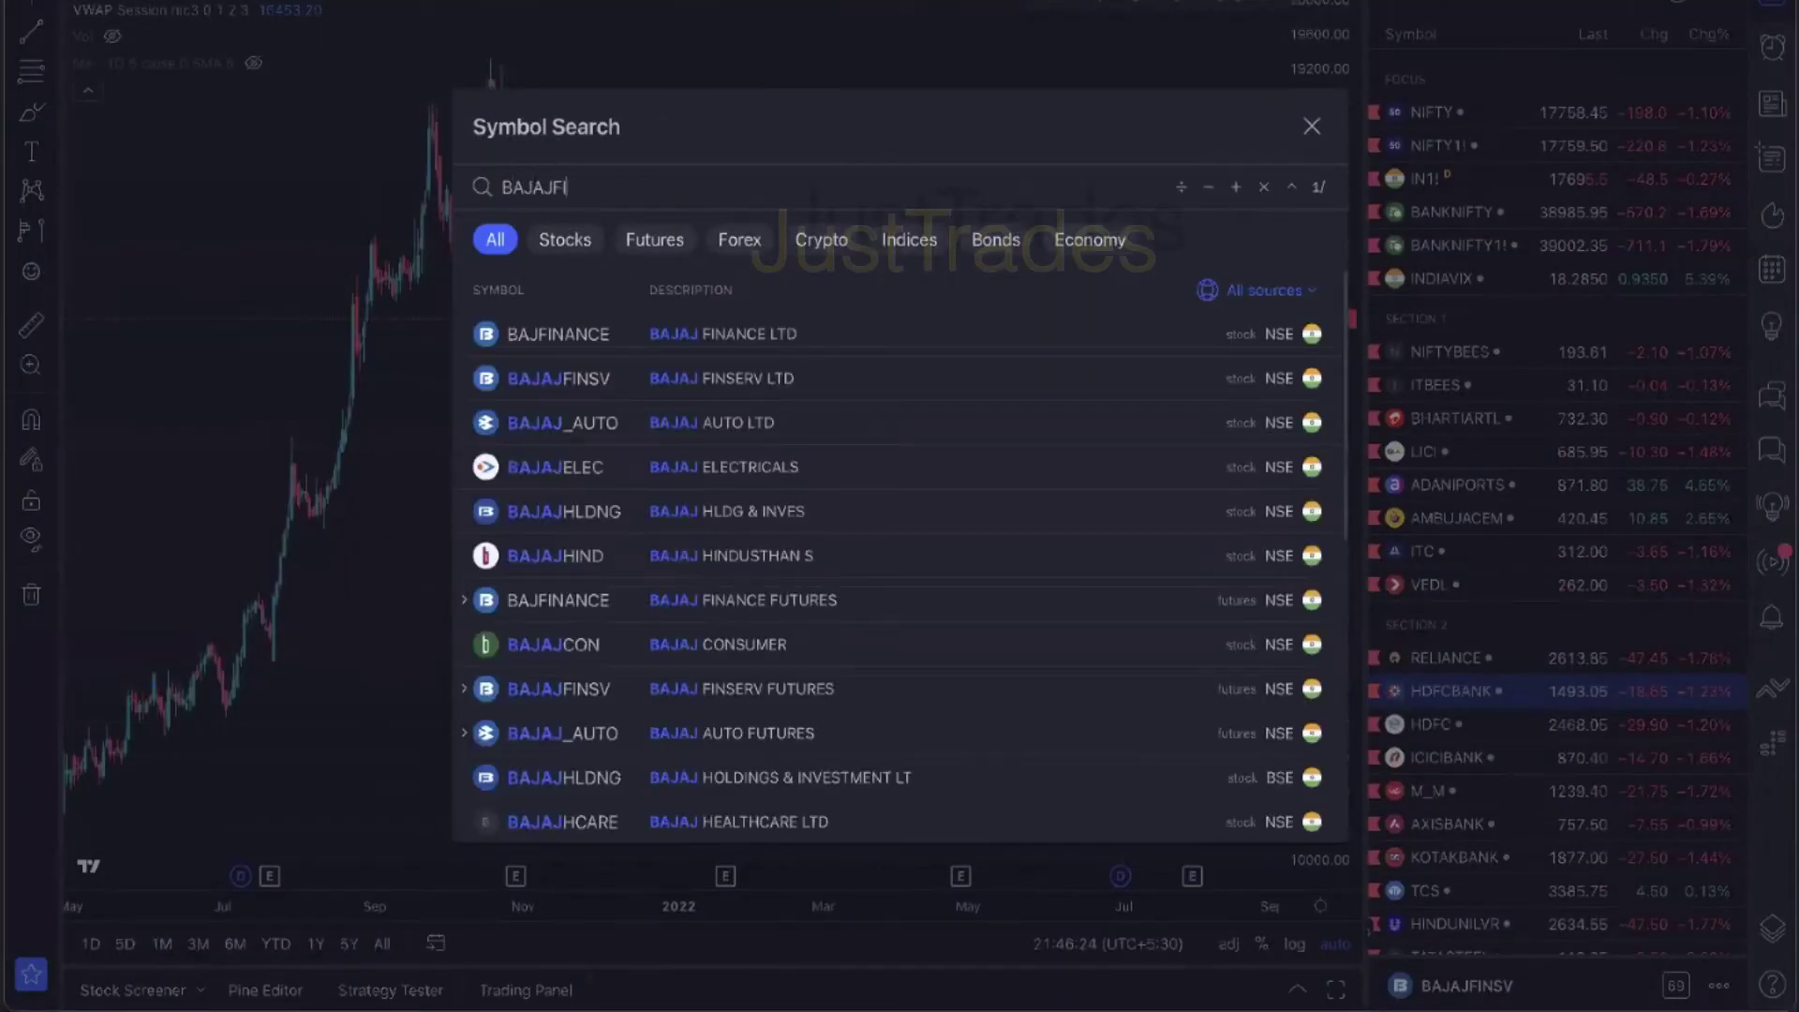
text(NA)
key(BackSpace)
key(Down)
key(BackSpace)
key(BackSpace)
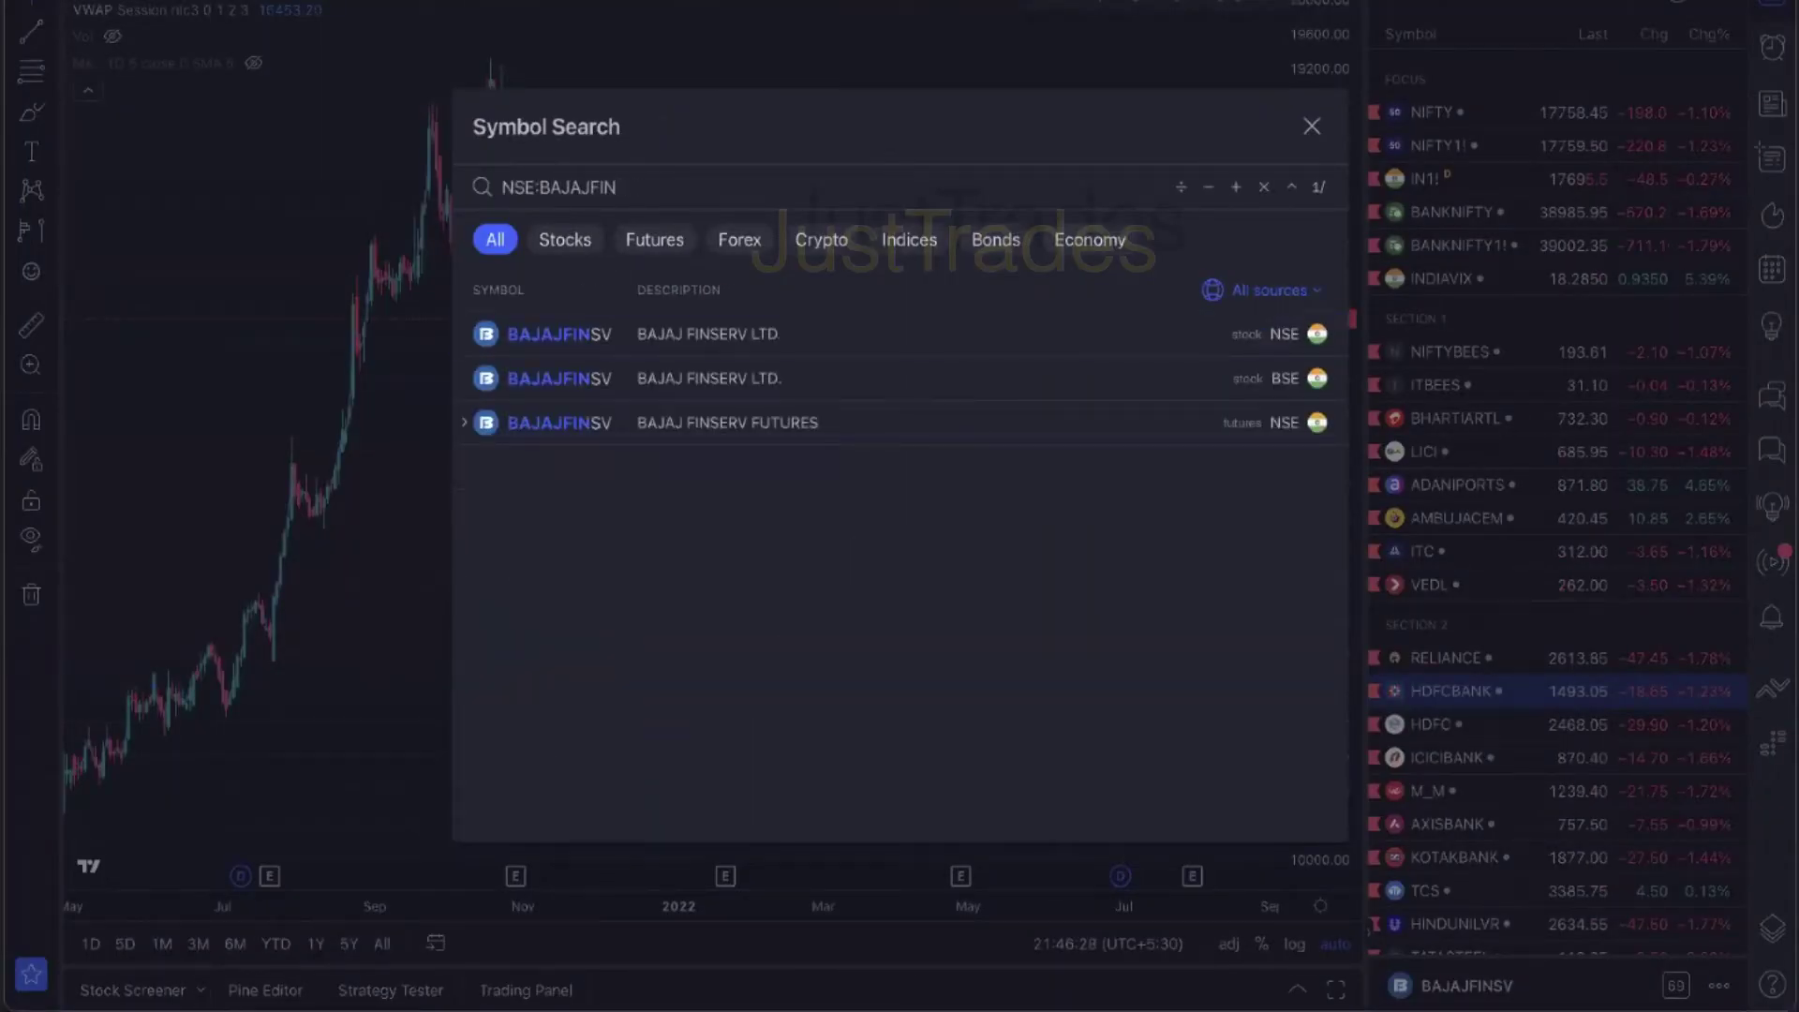
text(SV)
key(BackSpace)
key(ctrl+a)
text(BAJAJ)
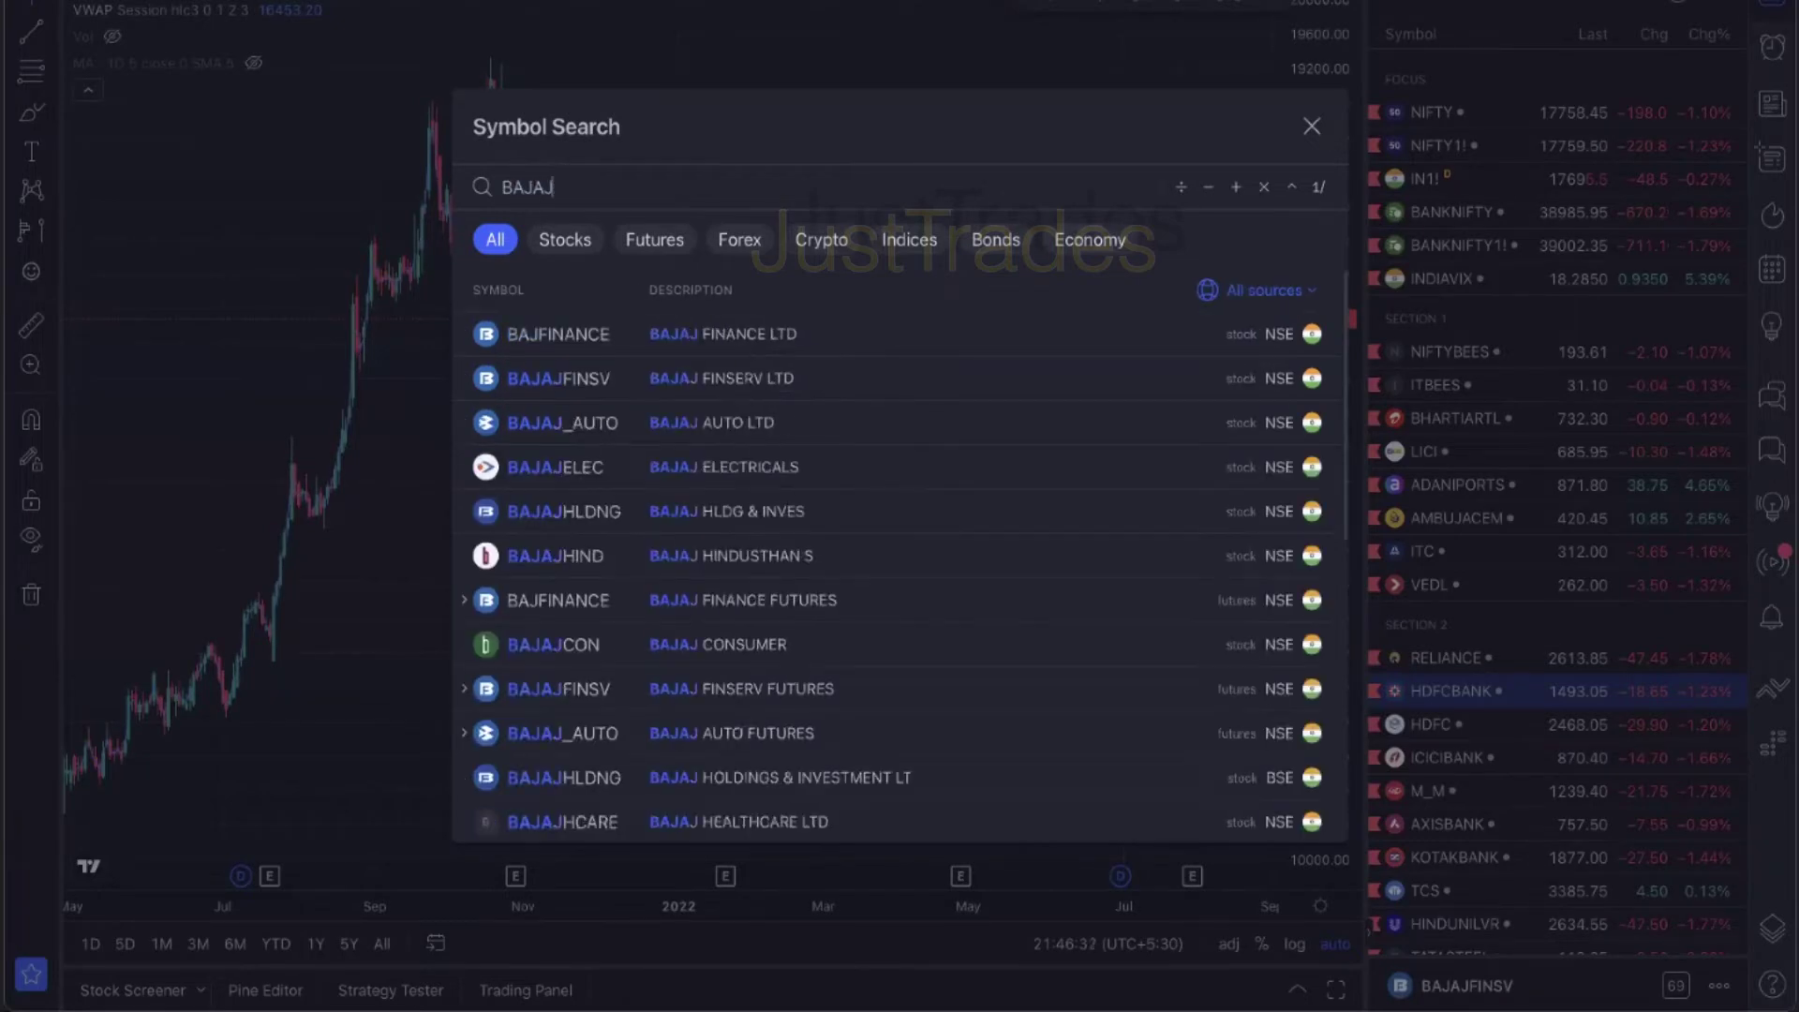
click(858, 322)
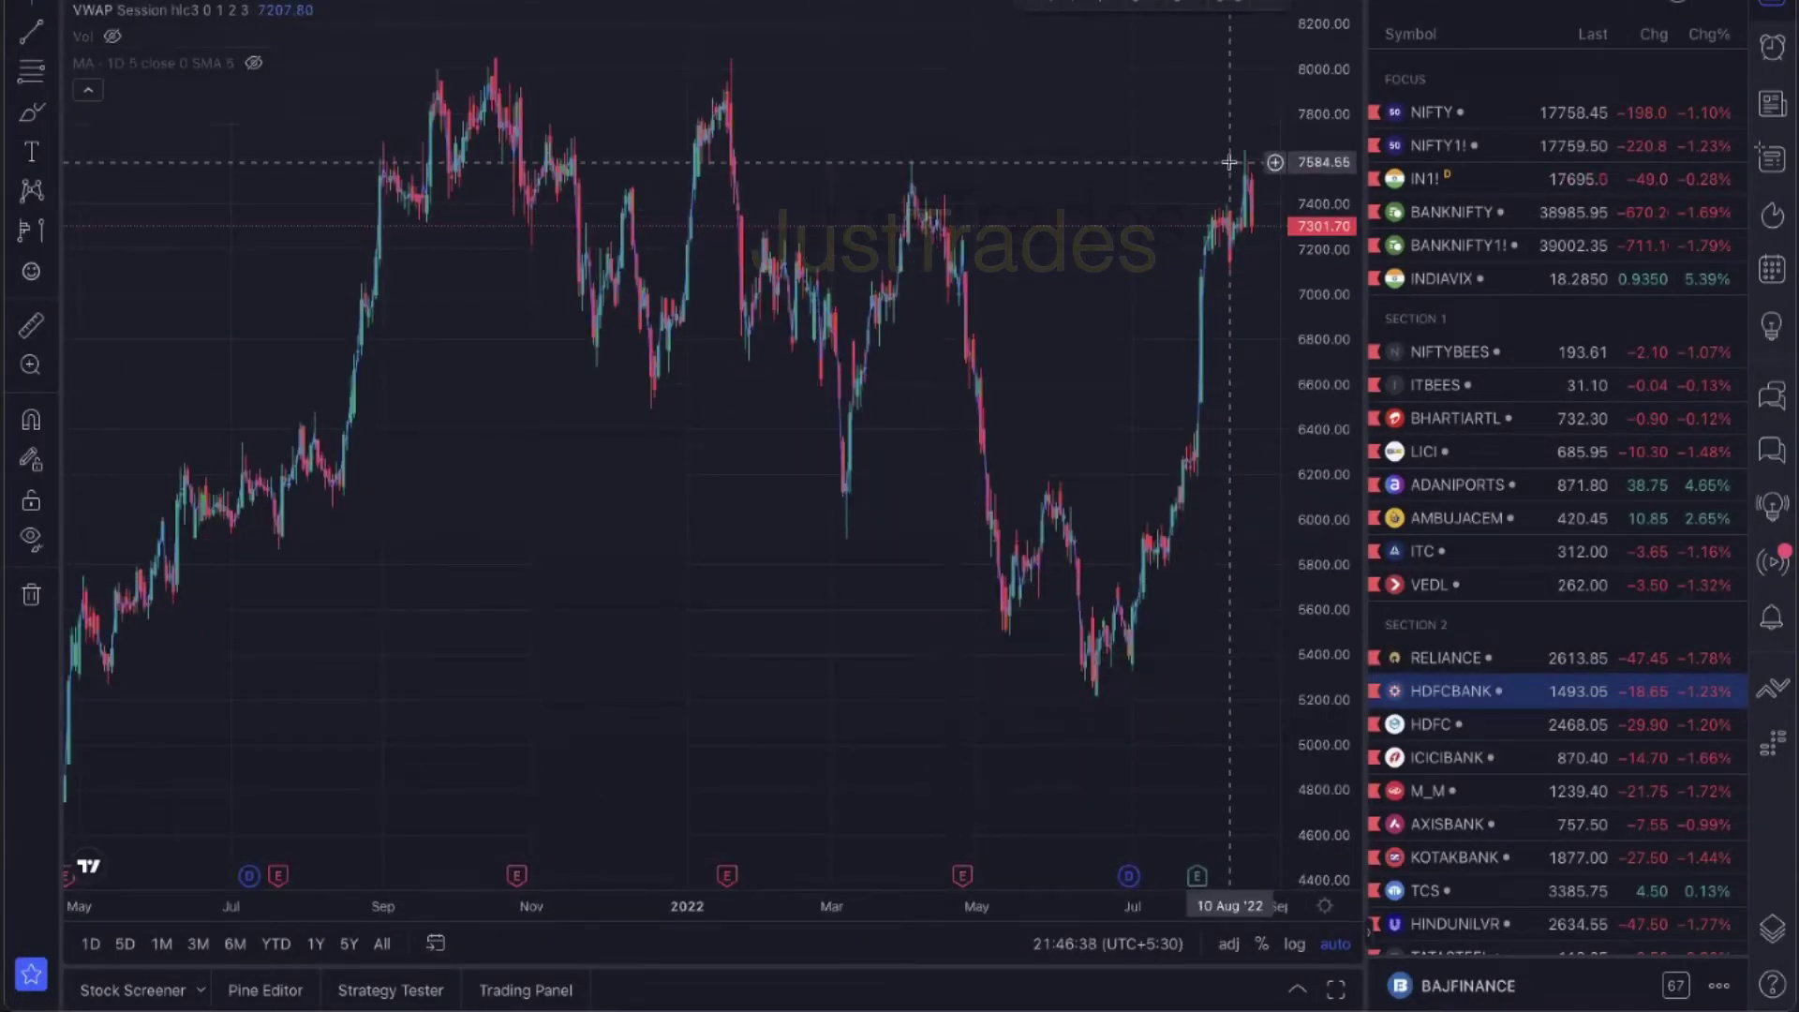
Open the daily charts of HDFC and HDFCBANK and compare their recent price levels
text(HDFC)
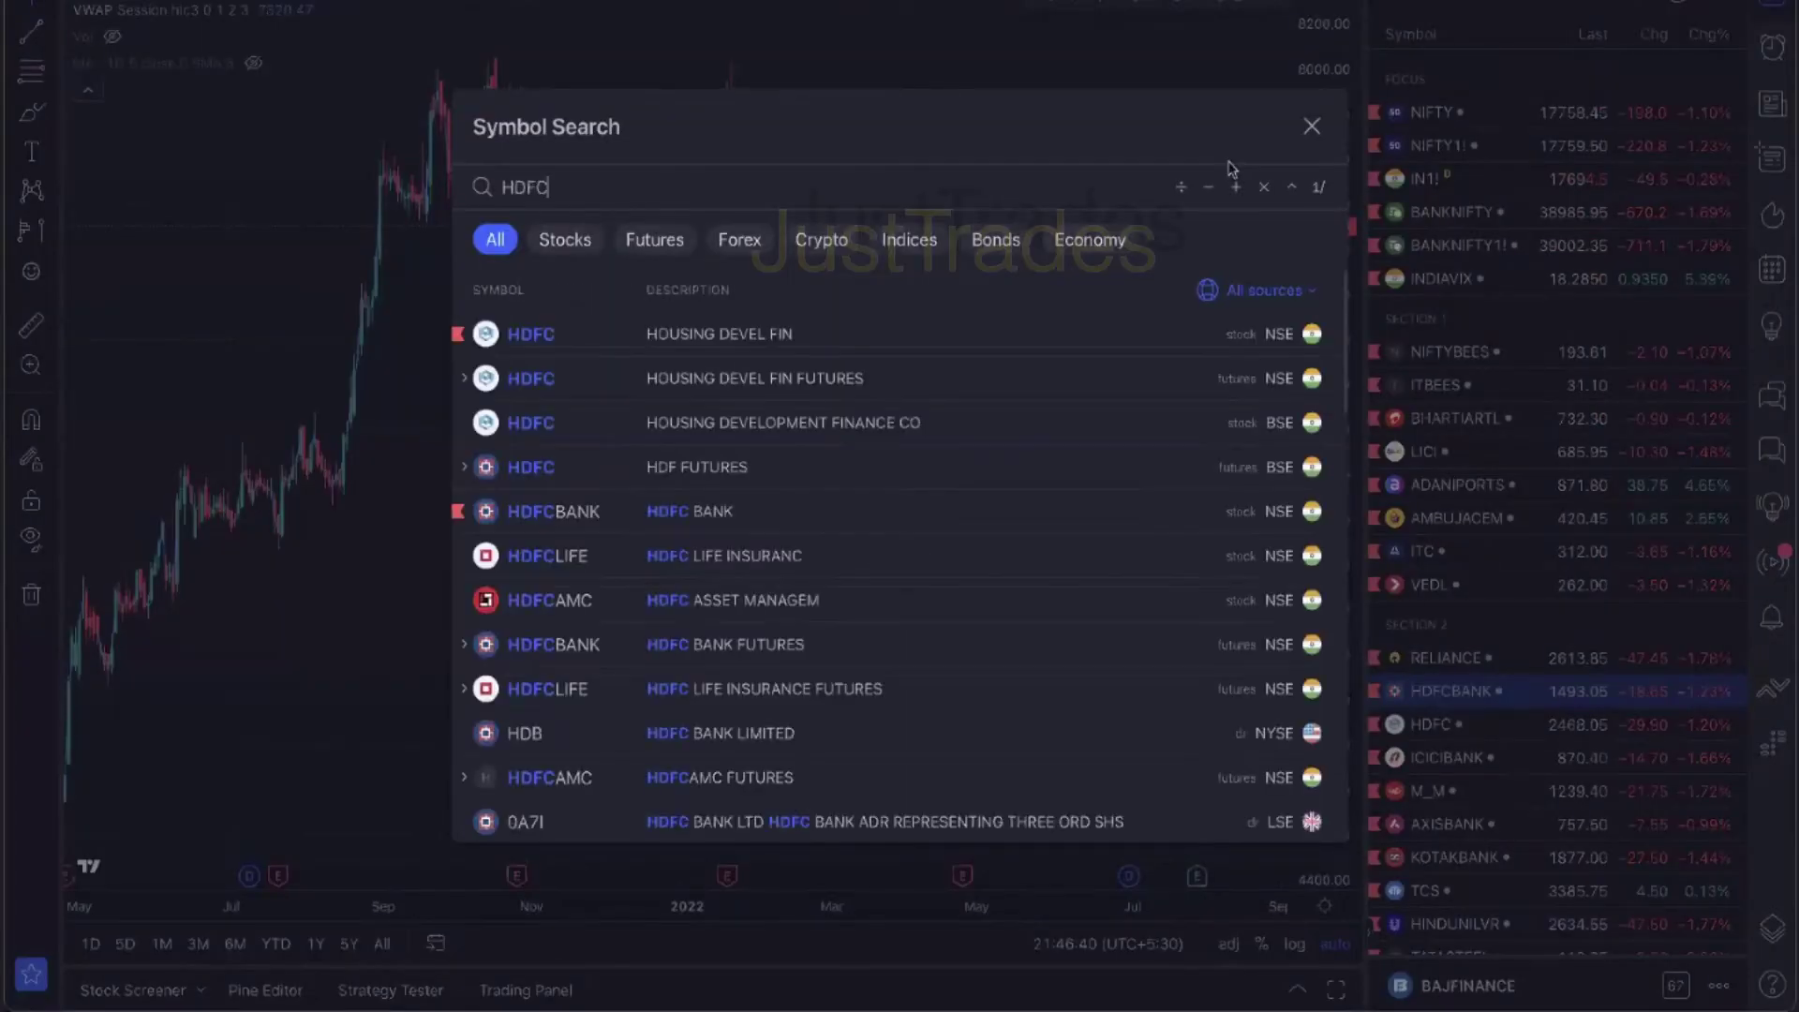
key(Return)
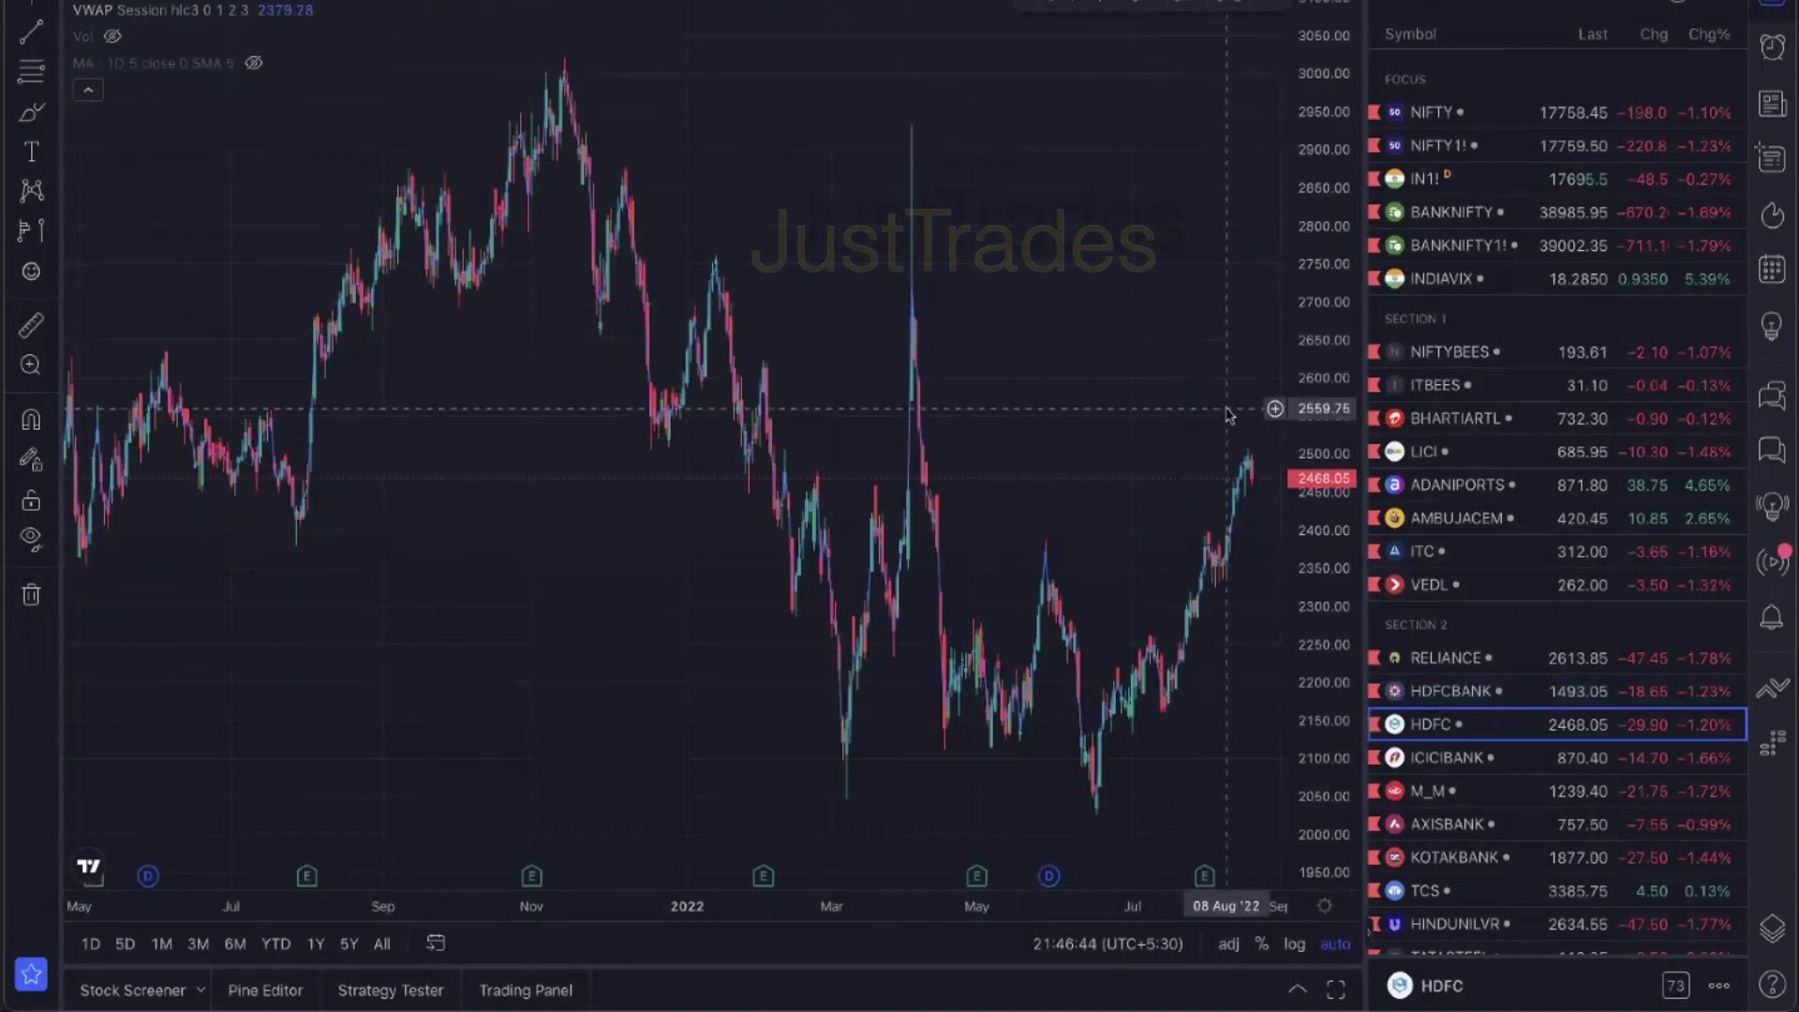
text(HDBC)
key(BackSpace)
key(BackSpace)
key(BackSpace)
key(BackSpace)
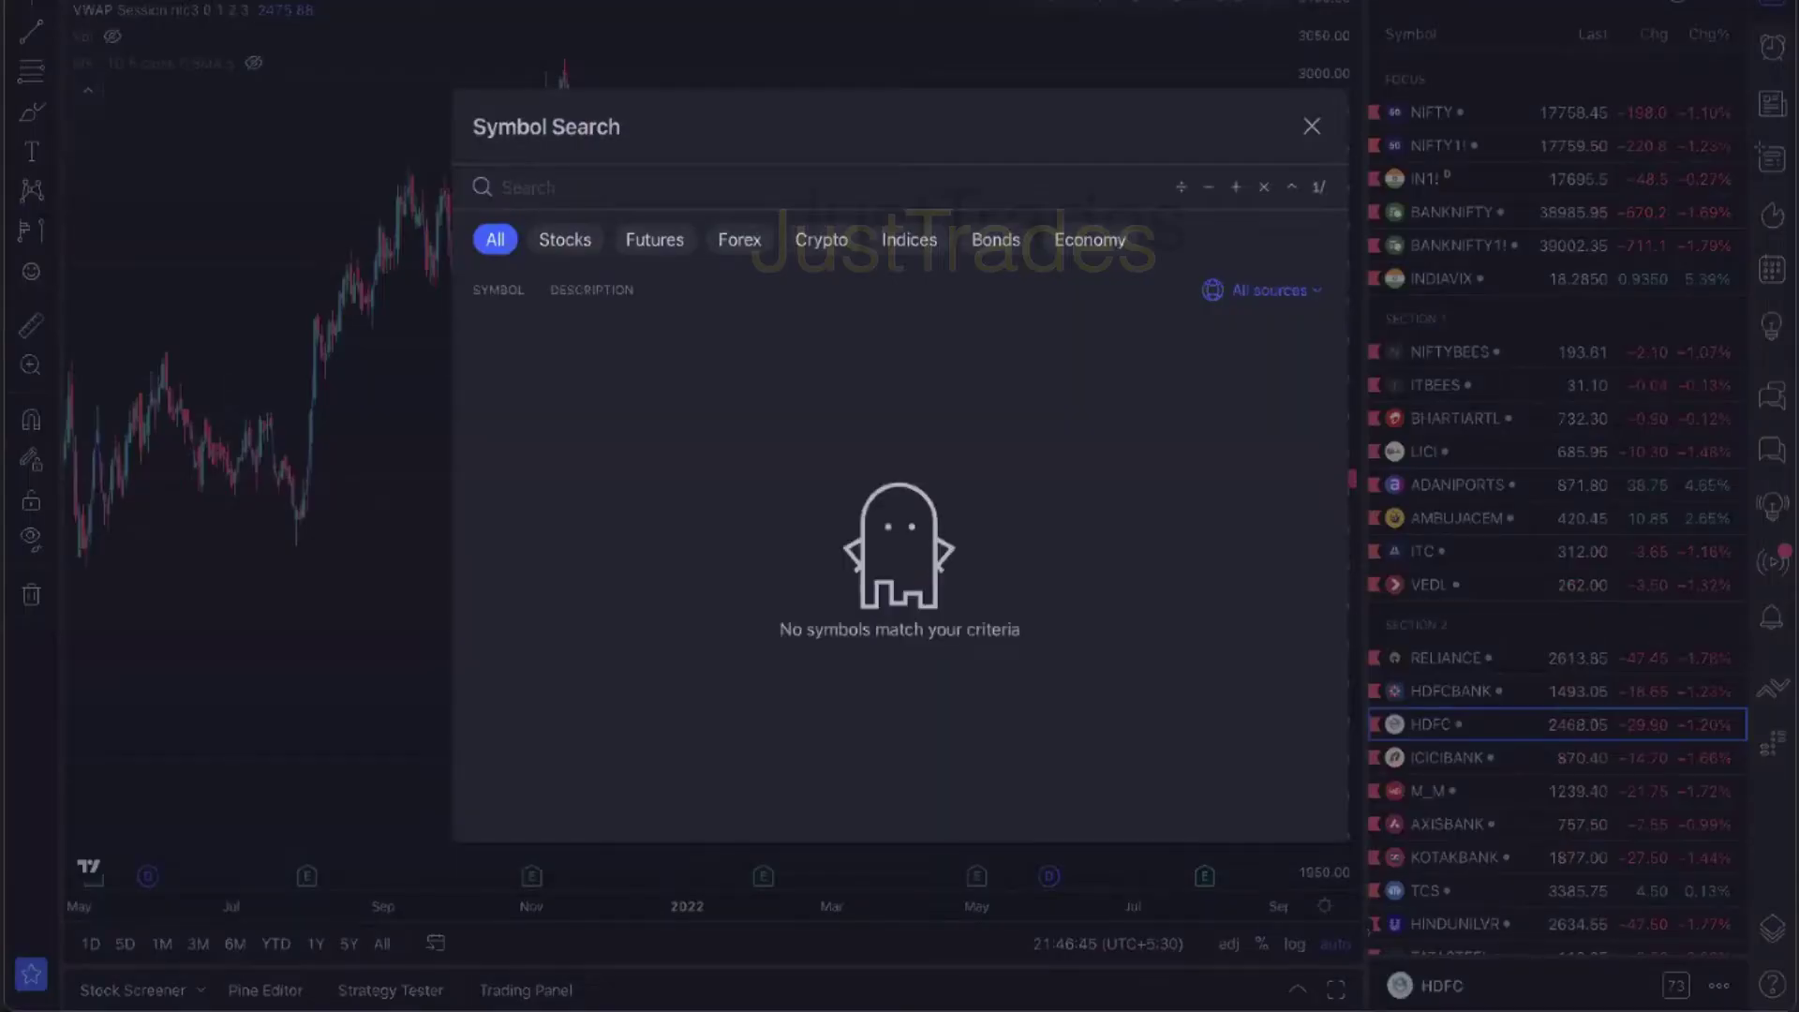
text(HDFCBANK)
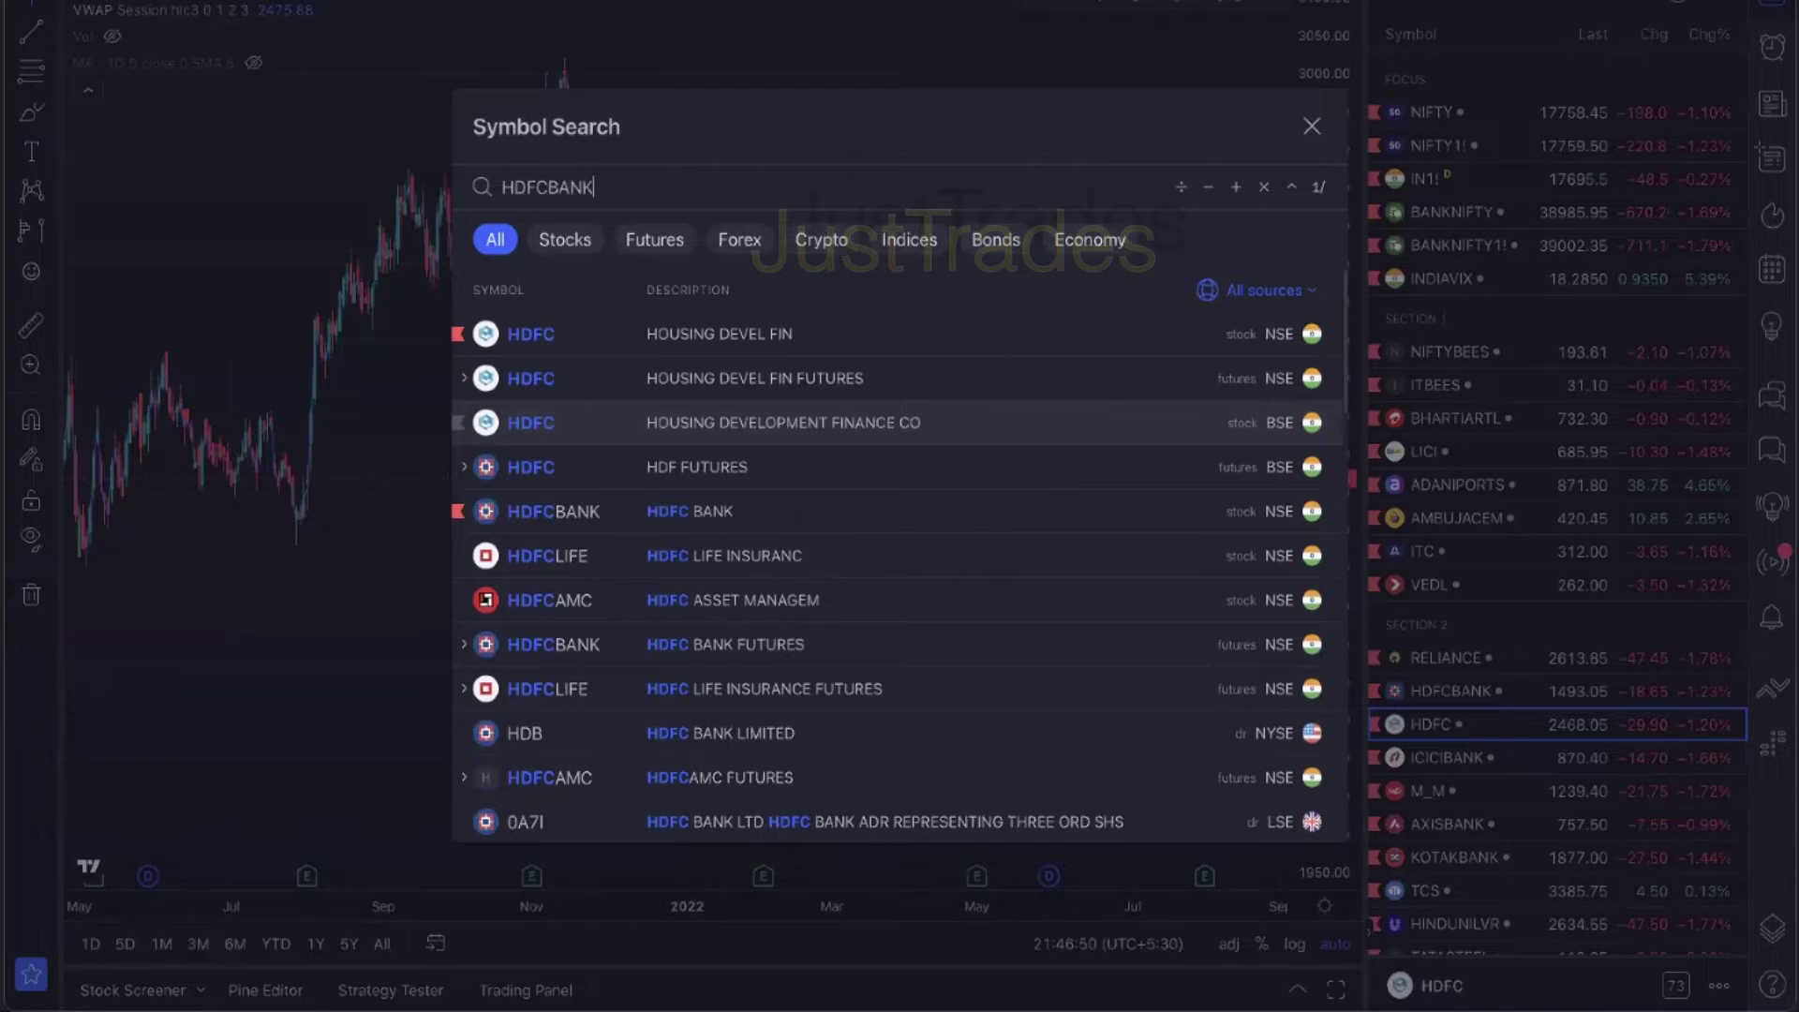
key(Return)
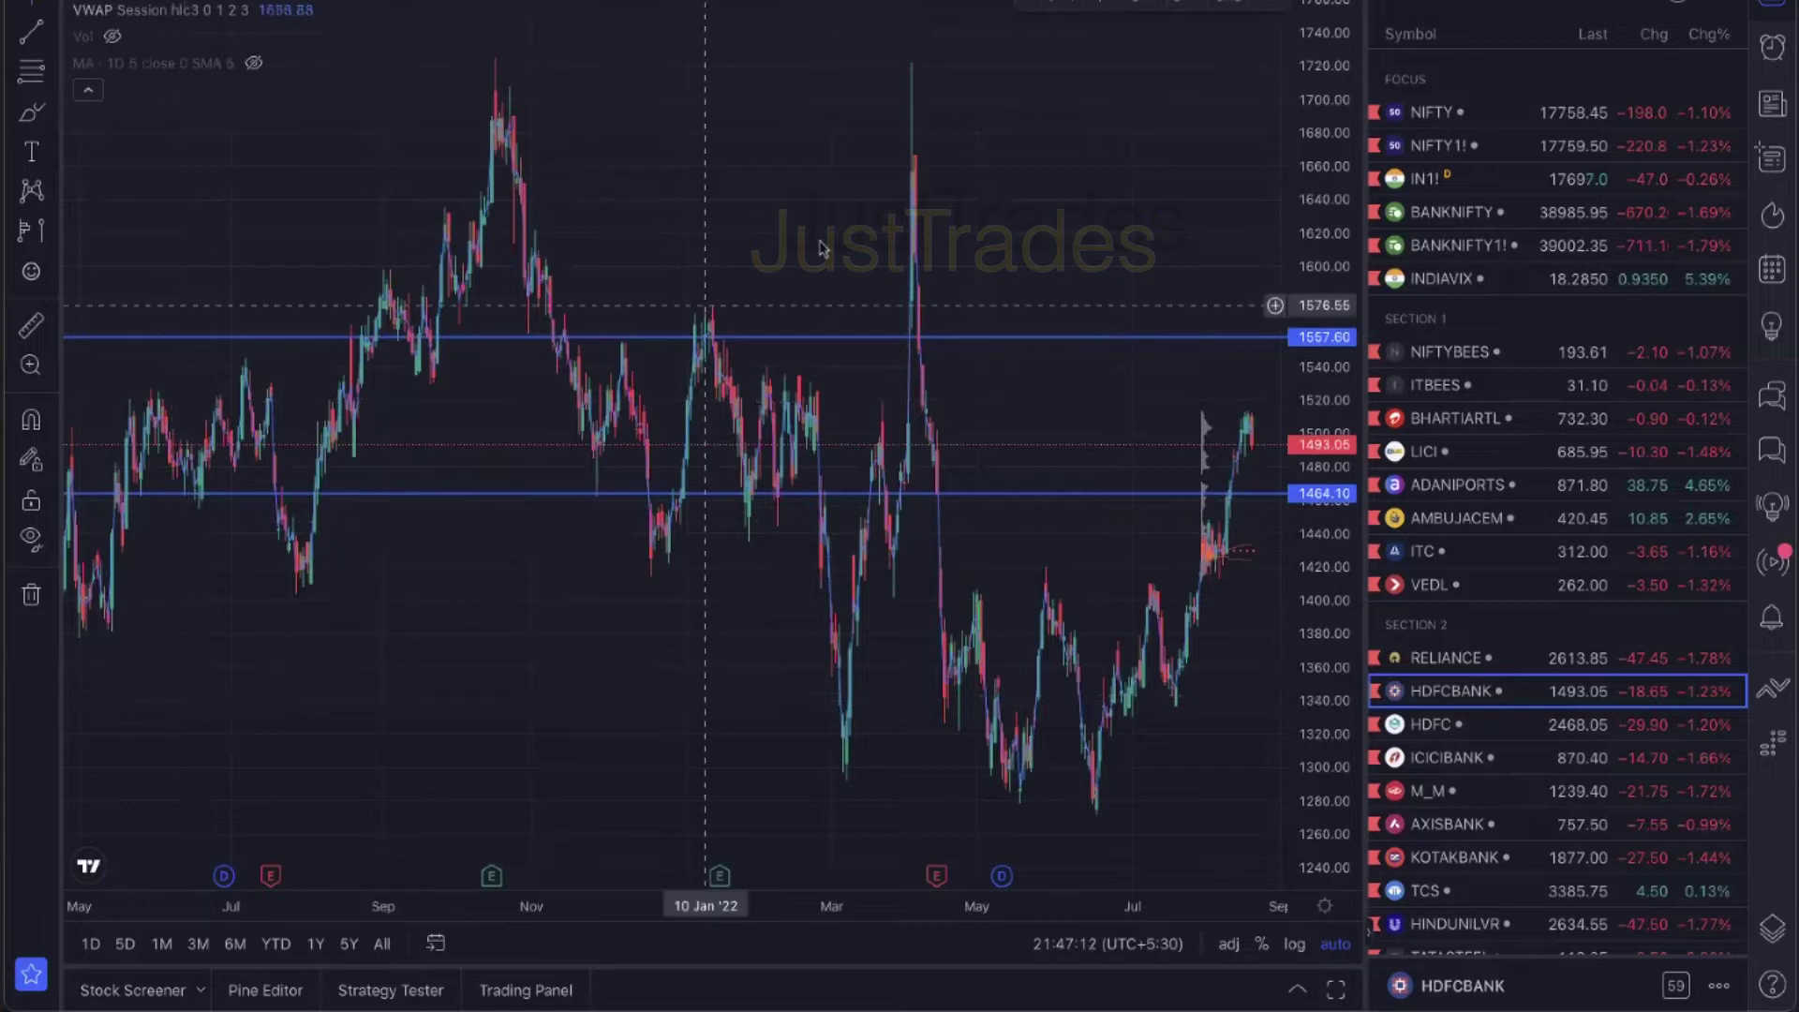
Open the BANKNIFTY1! chart on the 5-minute timeframe and examine the 19 Aug session with the watchlist temporarily hidden
click(1480, 244)
text(5)
key(Return)
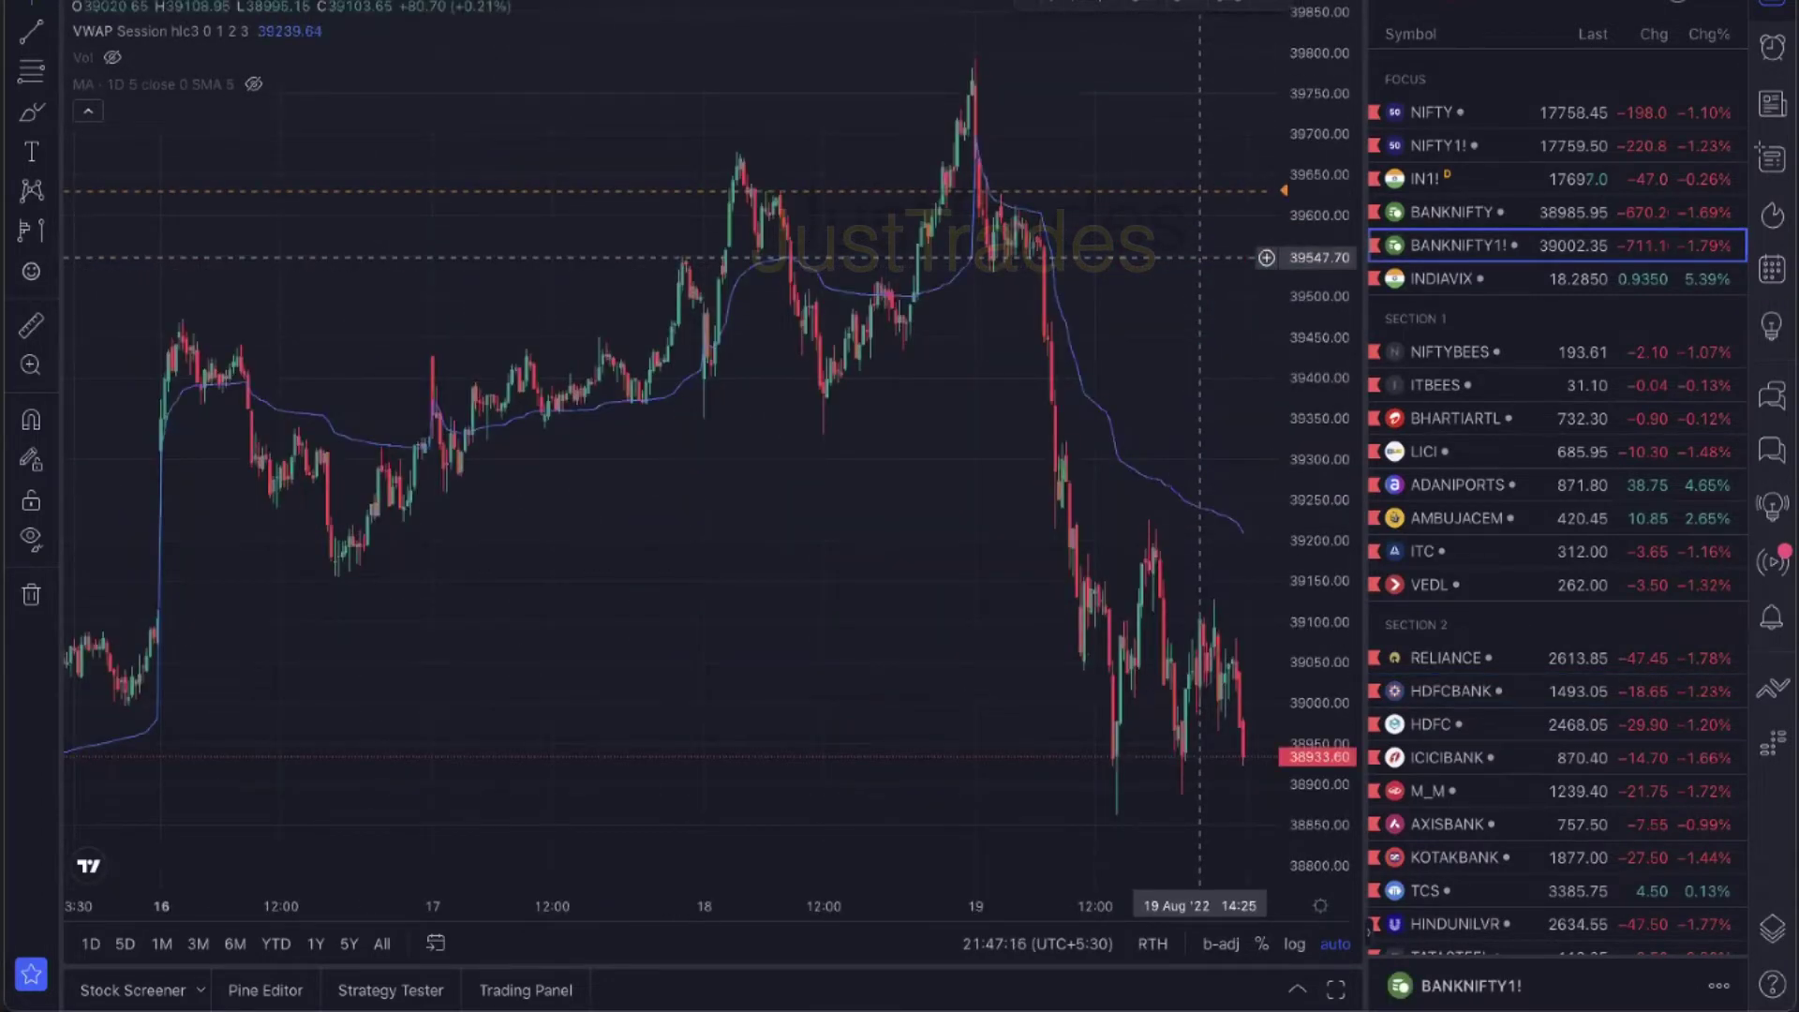
scroll(1199, 256, up, 3)
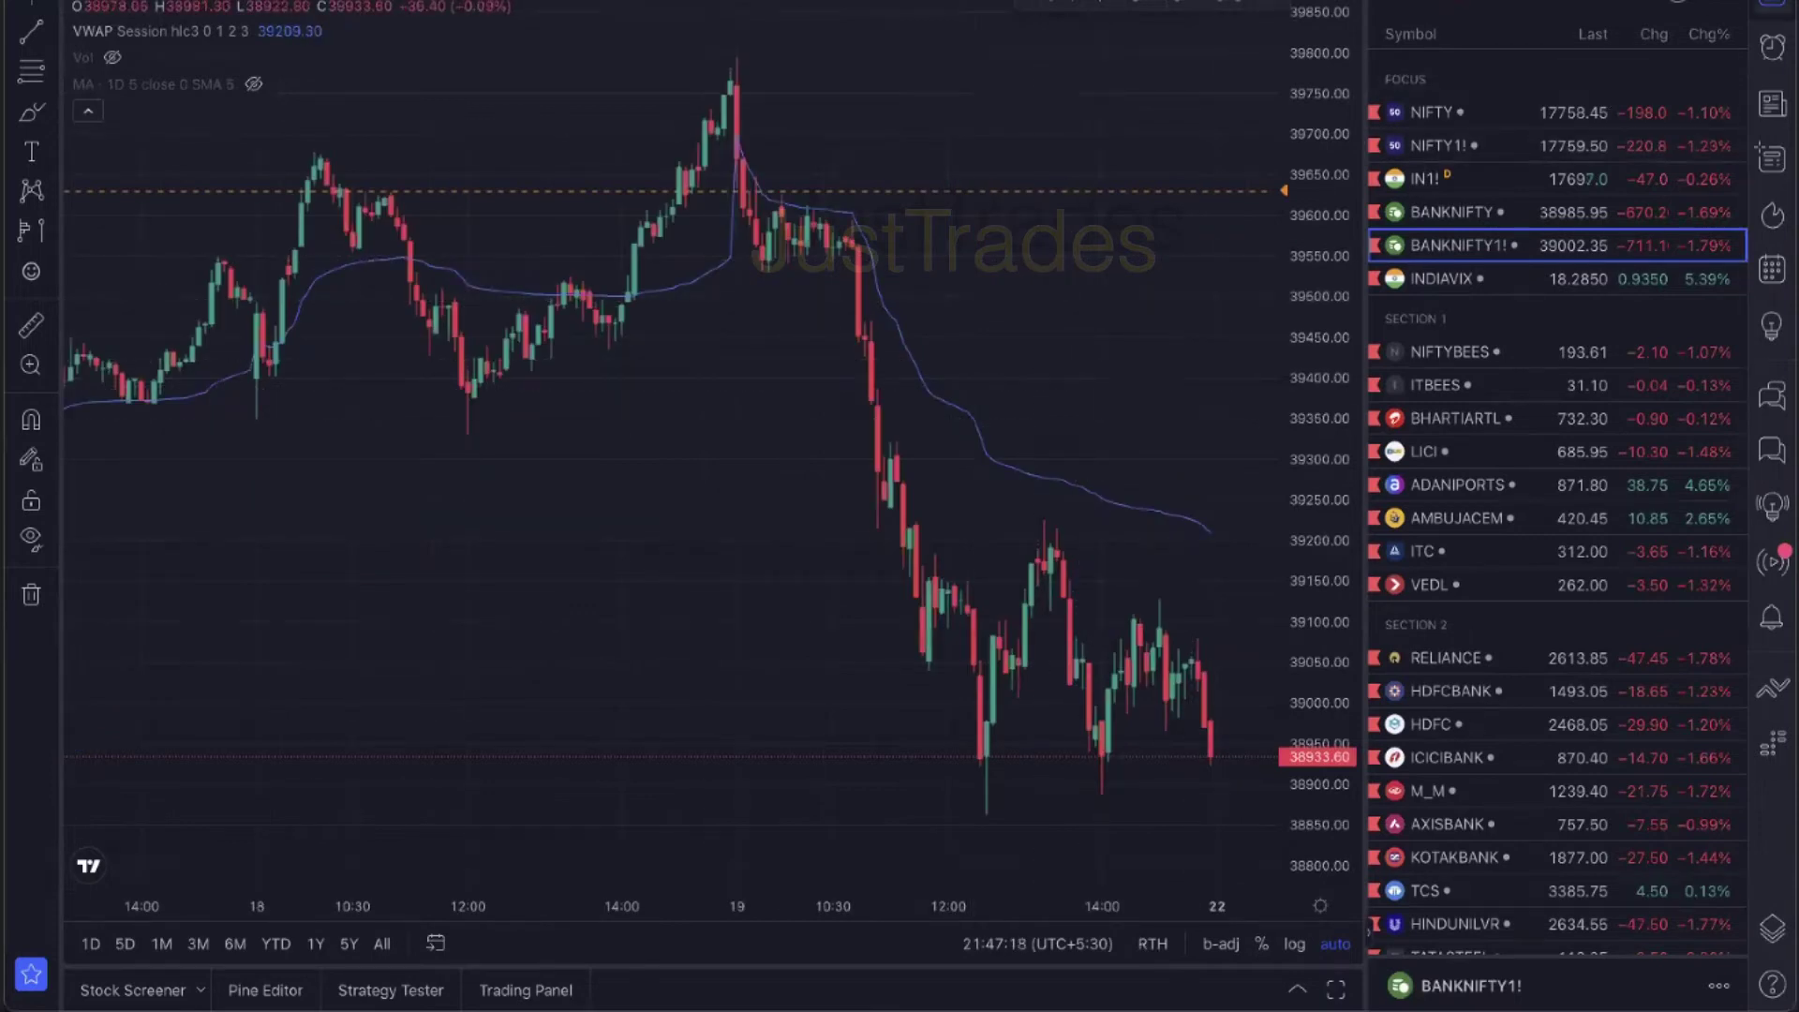
click(1771, 4)
scroll(1209, 376, up, 4)
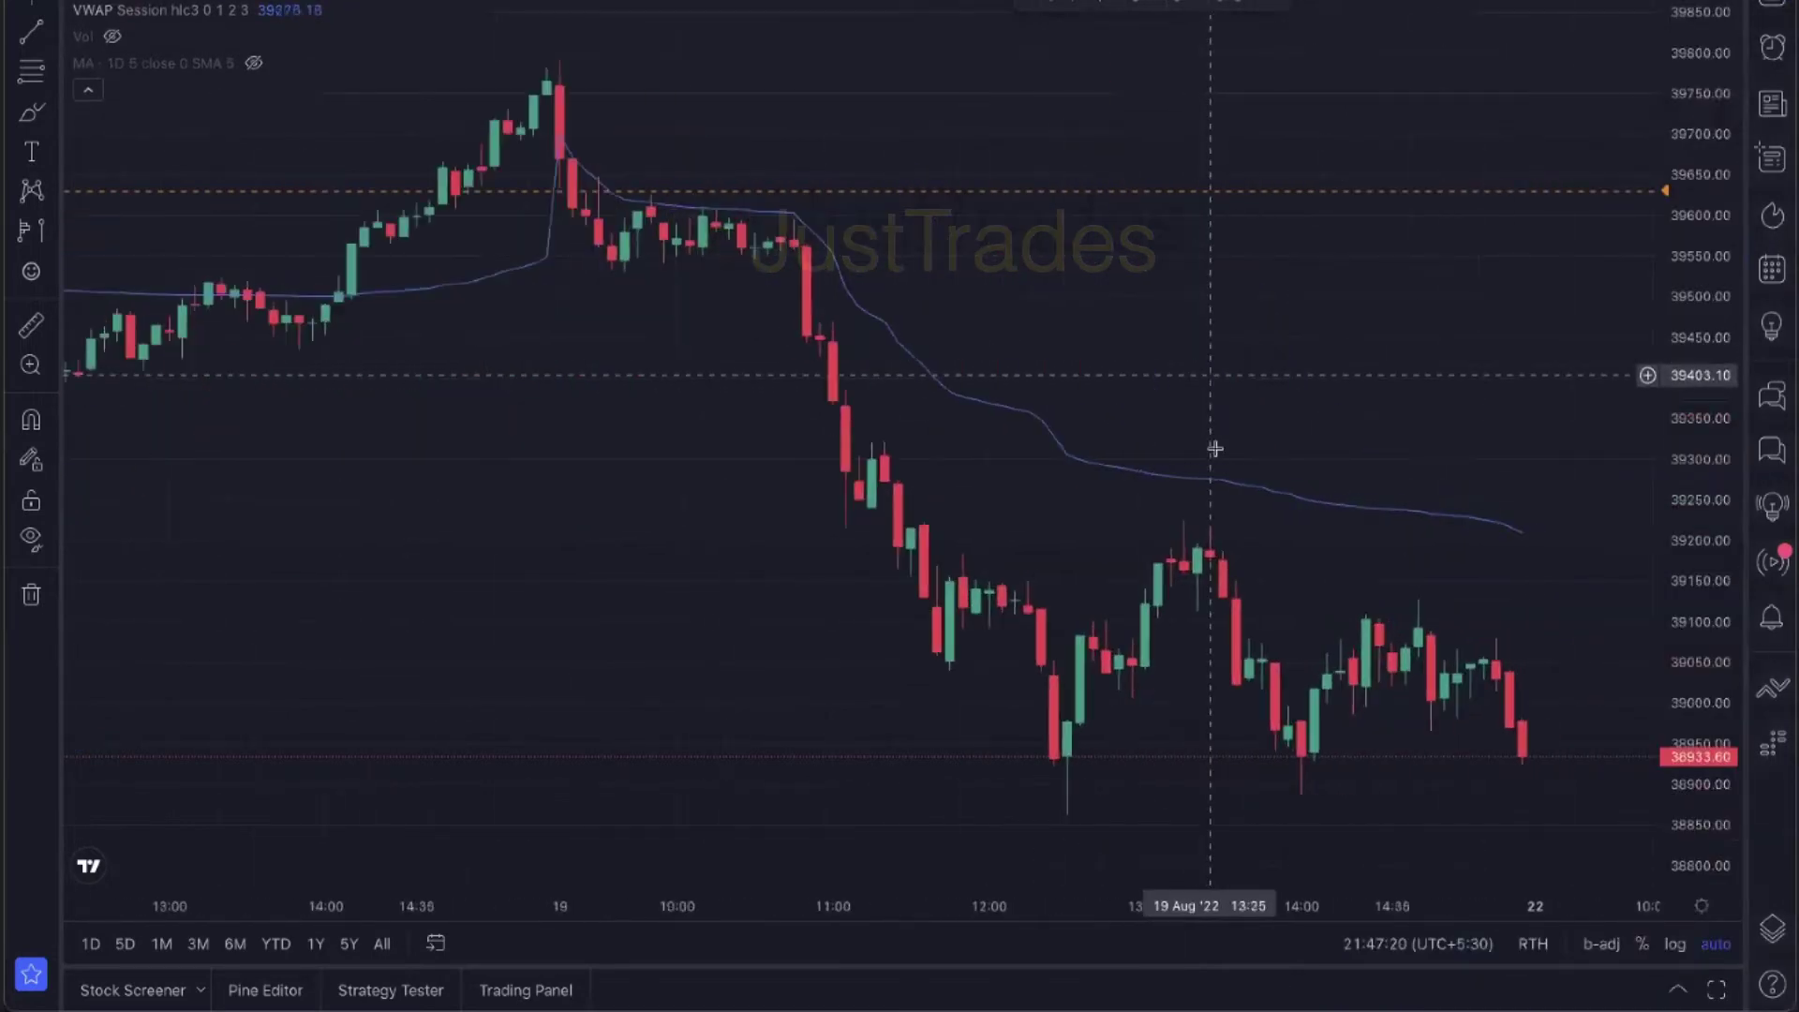
drag(1499, 363, 1325, 422)
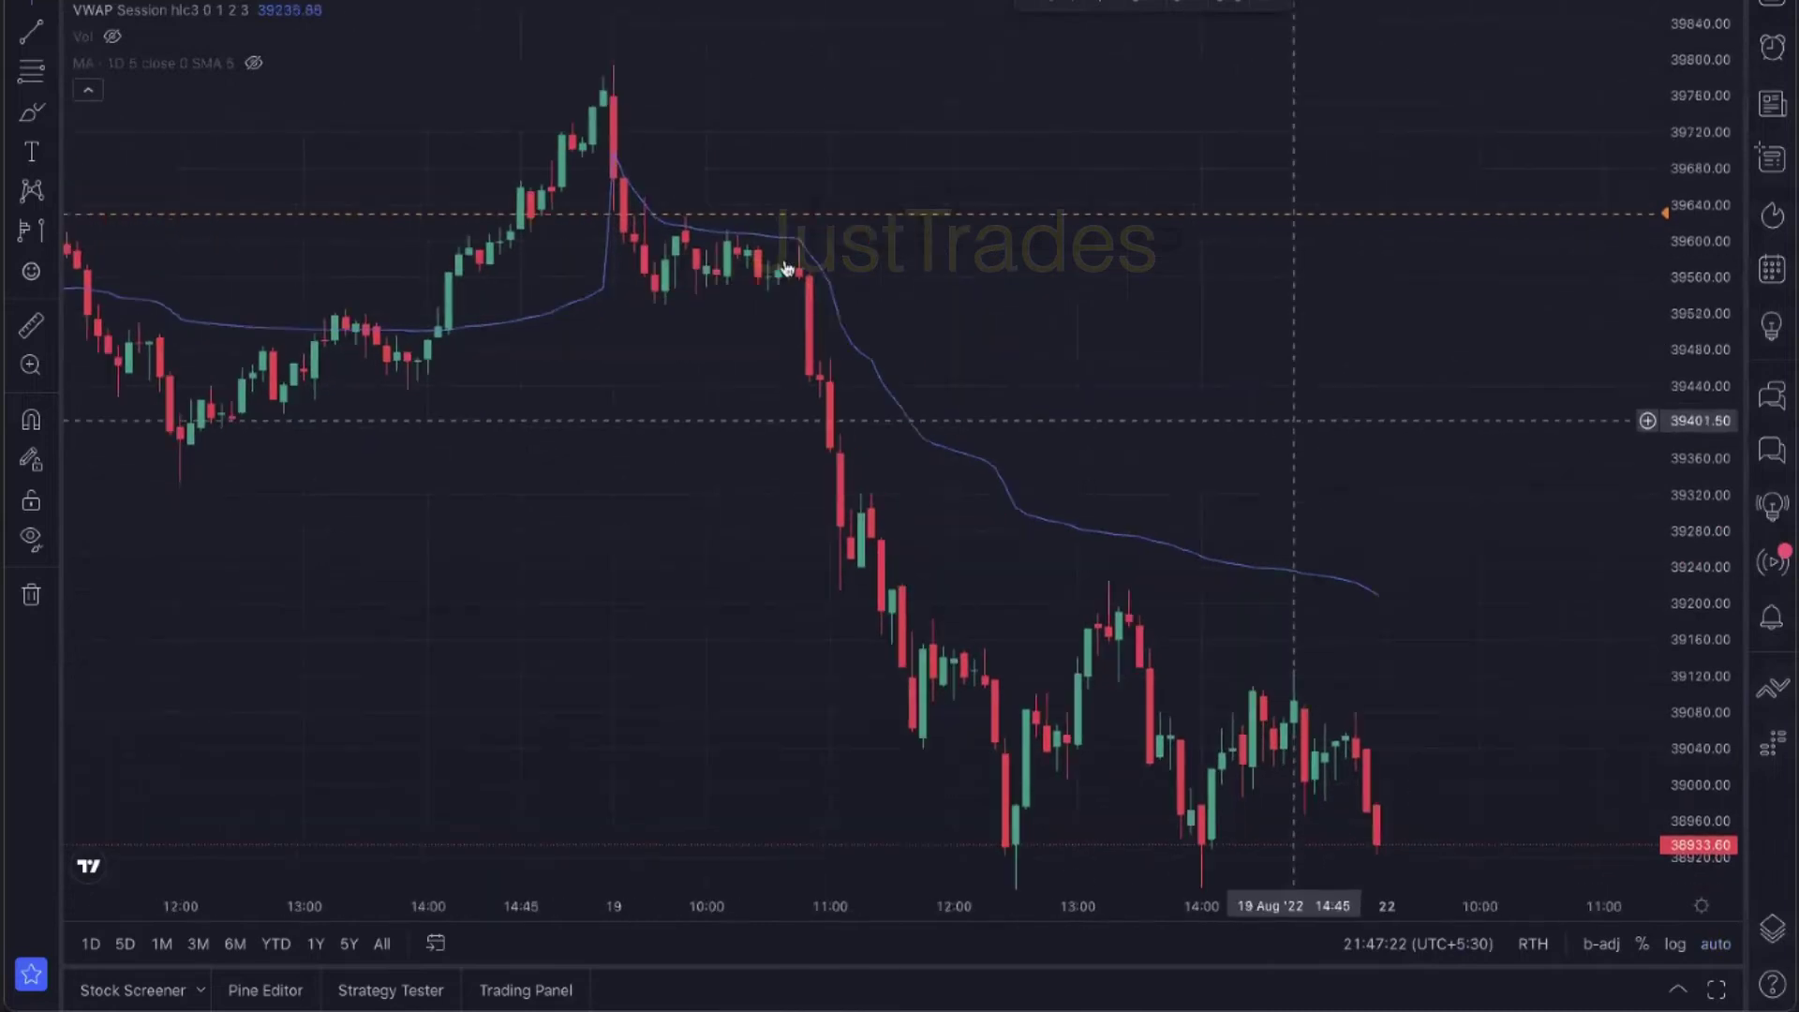
click(1770, 4)
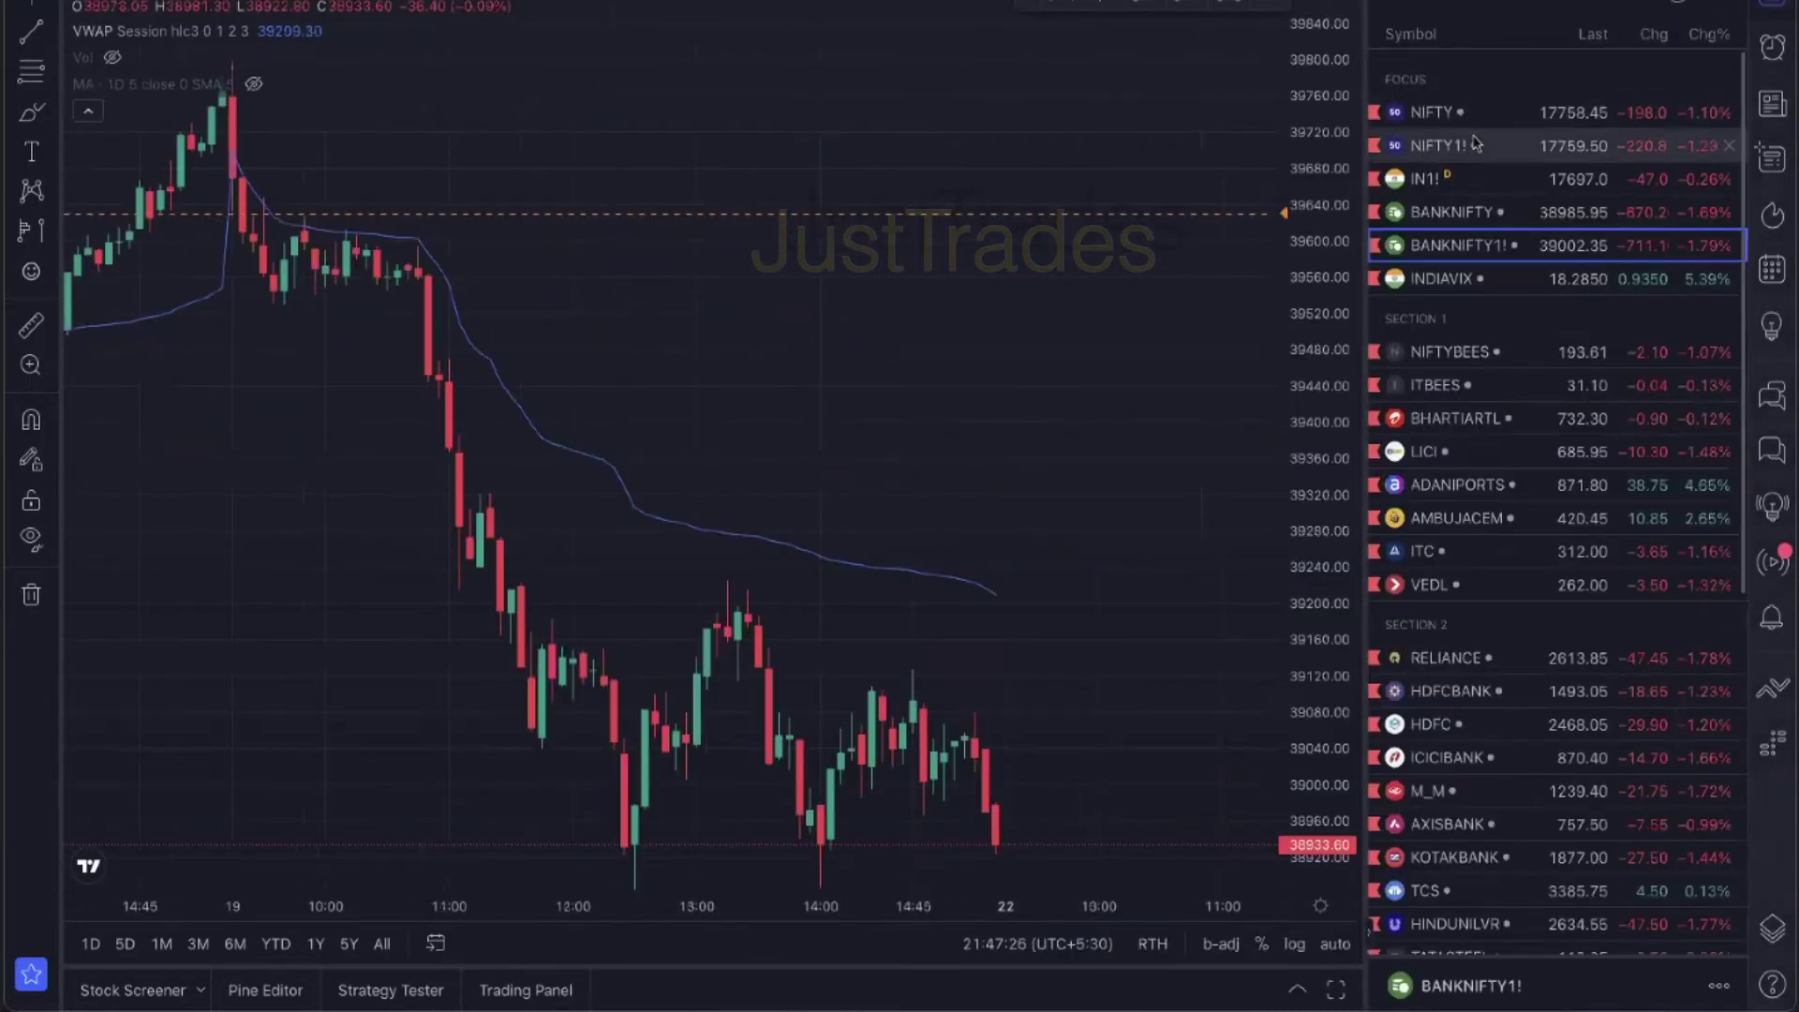
Examine the 19 Aug session on the NIFTY spot chart and open the NIFTY1! futures chart
click(1469, 114)
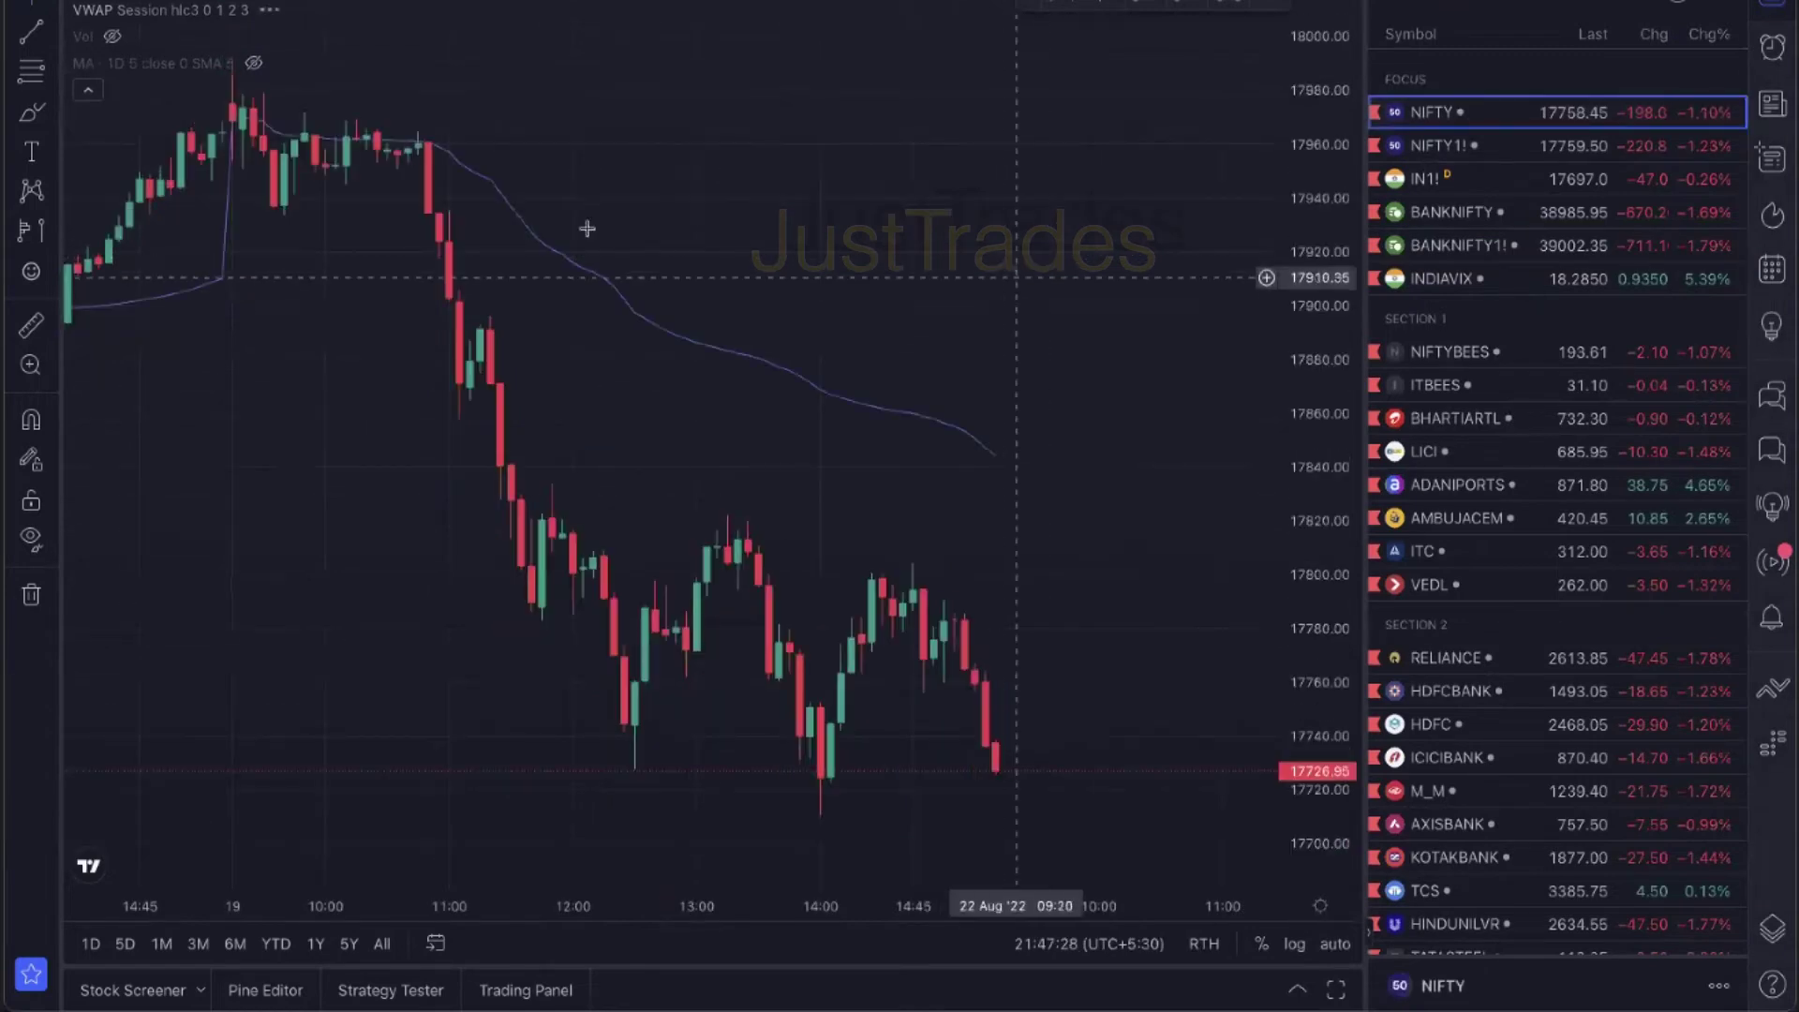
scroll(1077, 319, left, 5)
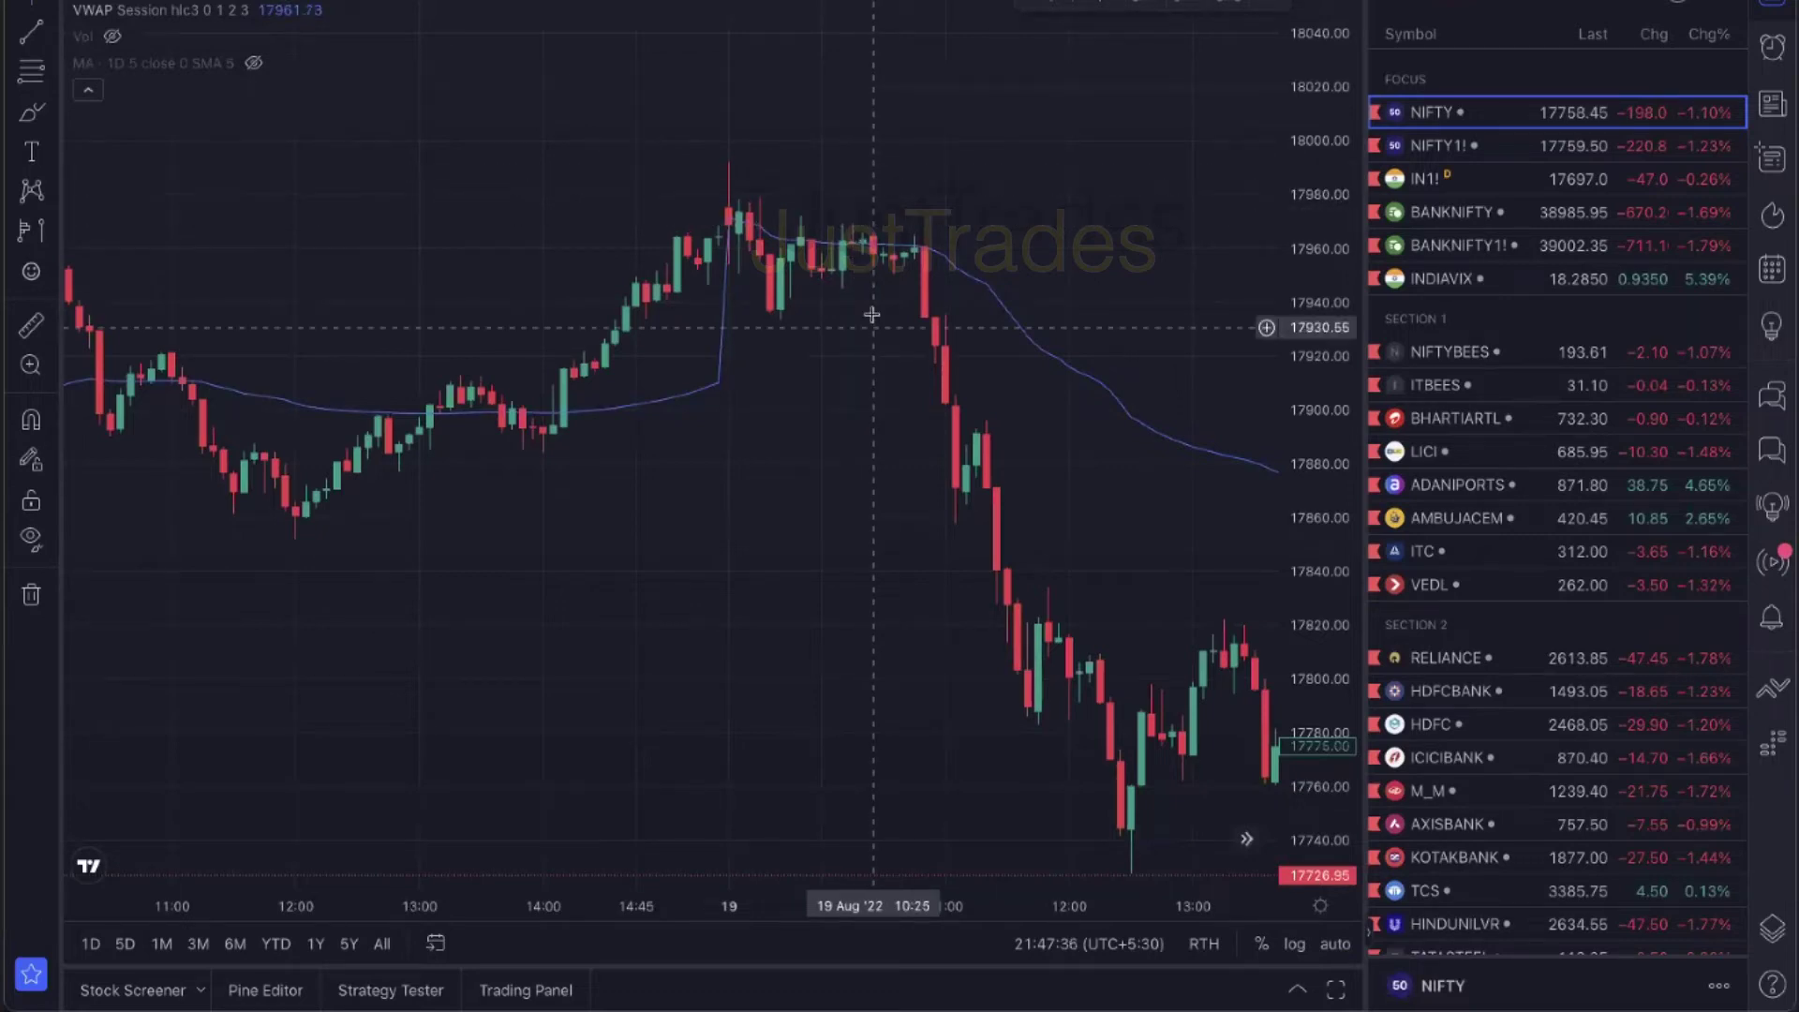
scroll(898, 416, right, 2)
scroll(1102, 637, right, 5)
click(1588, 146)
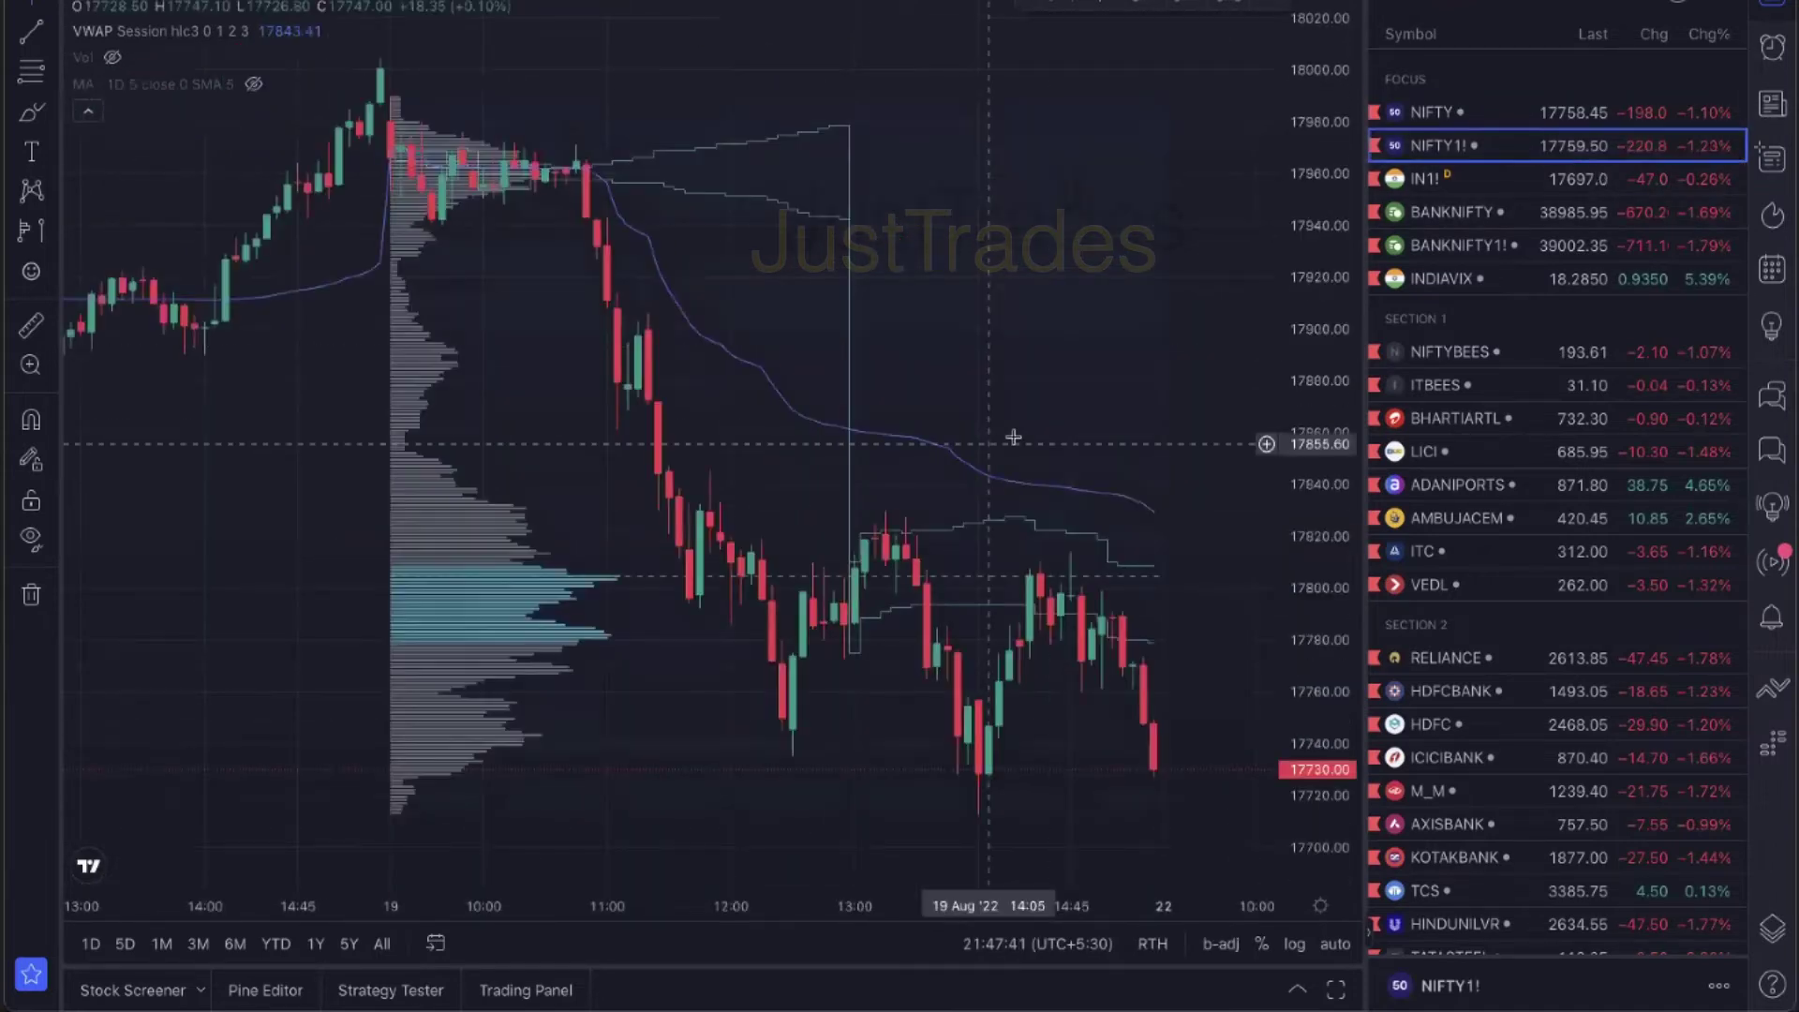
Delete the fixed range volume profile drawn over the 19 Aug session on the NIFTY1! 5-minute chart
click(389, 106)
click(516, 88)
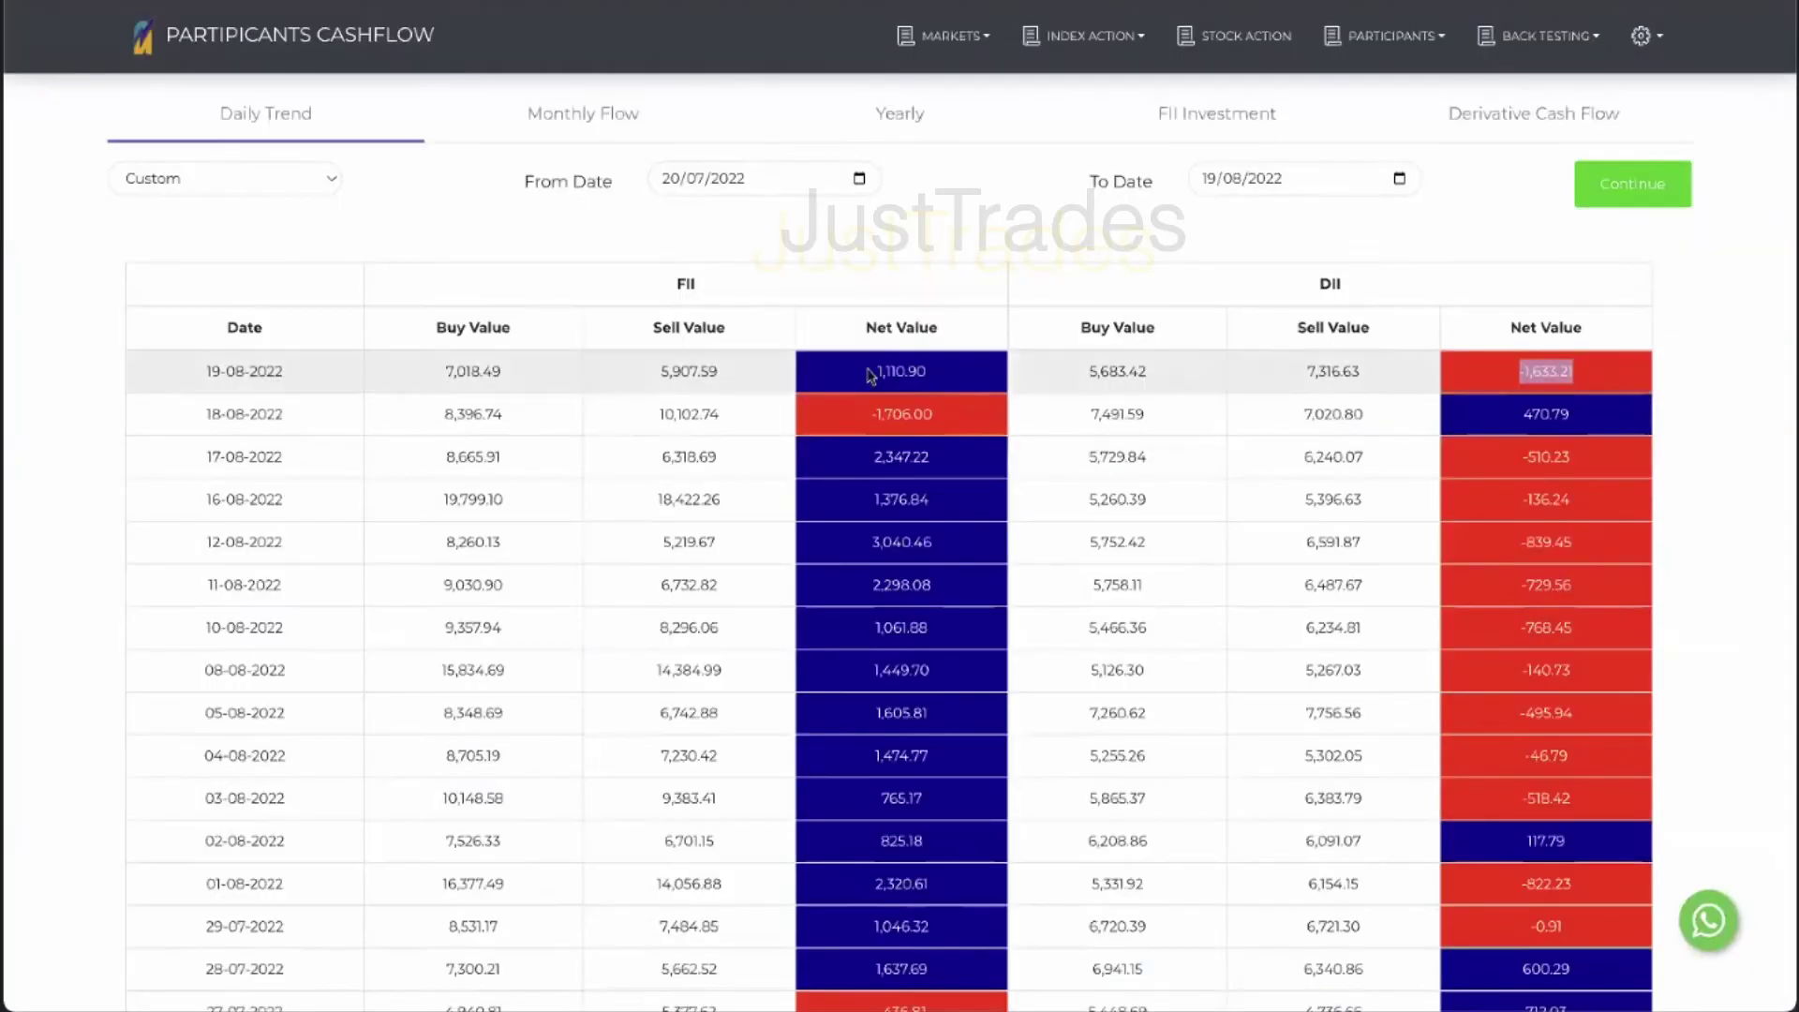
Switch to the Participants Cashflow page and highlight the FII net value for 19-08-2022 in the daily trend table
double_click(869, 375)
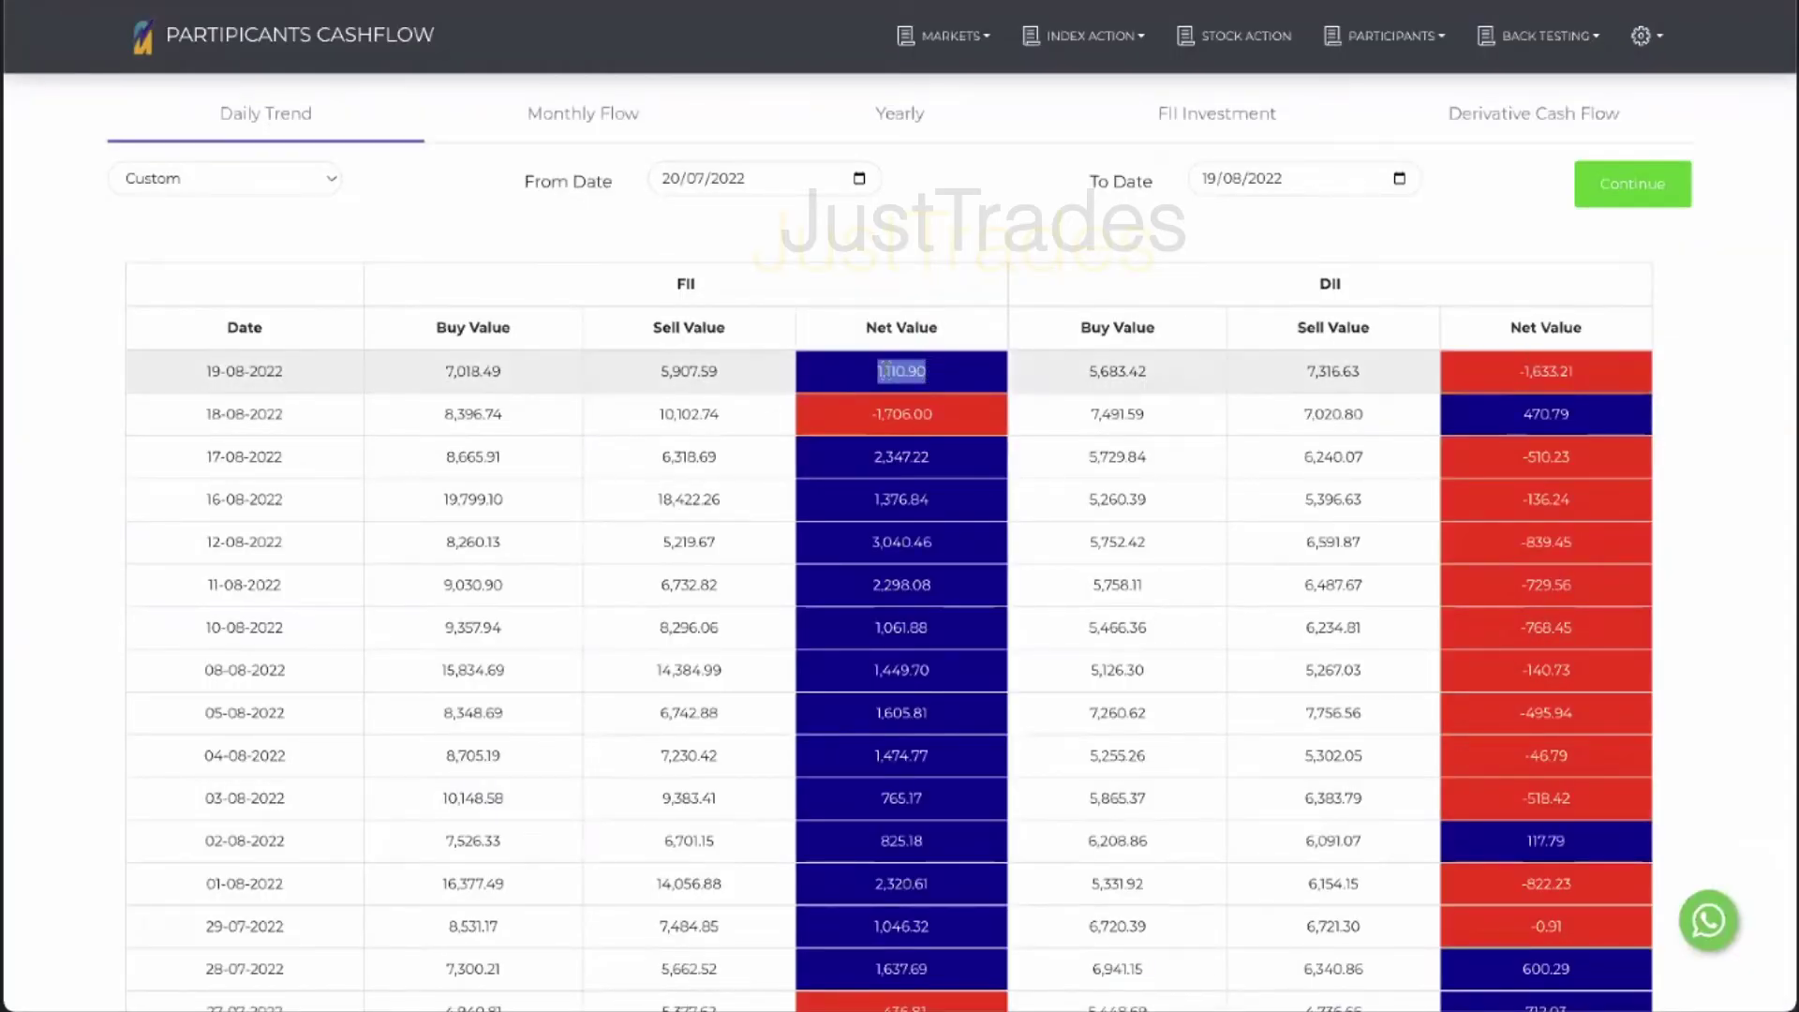
click(868, 374)
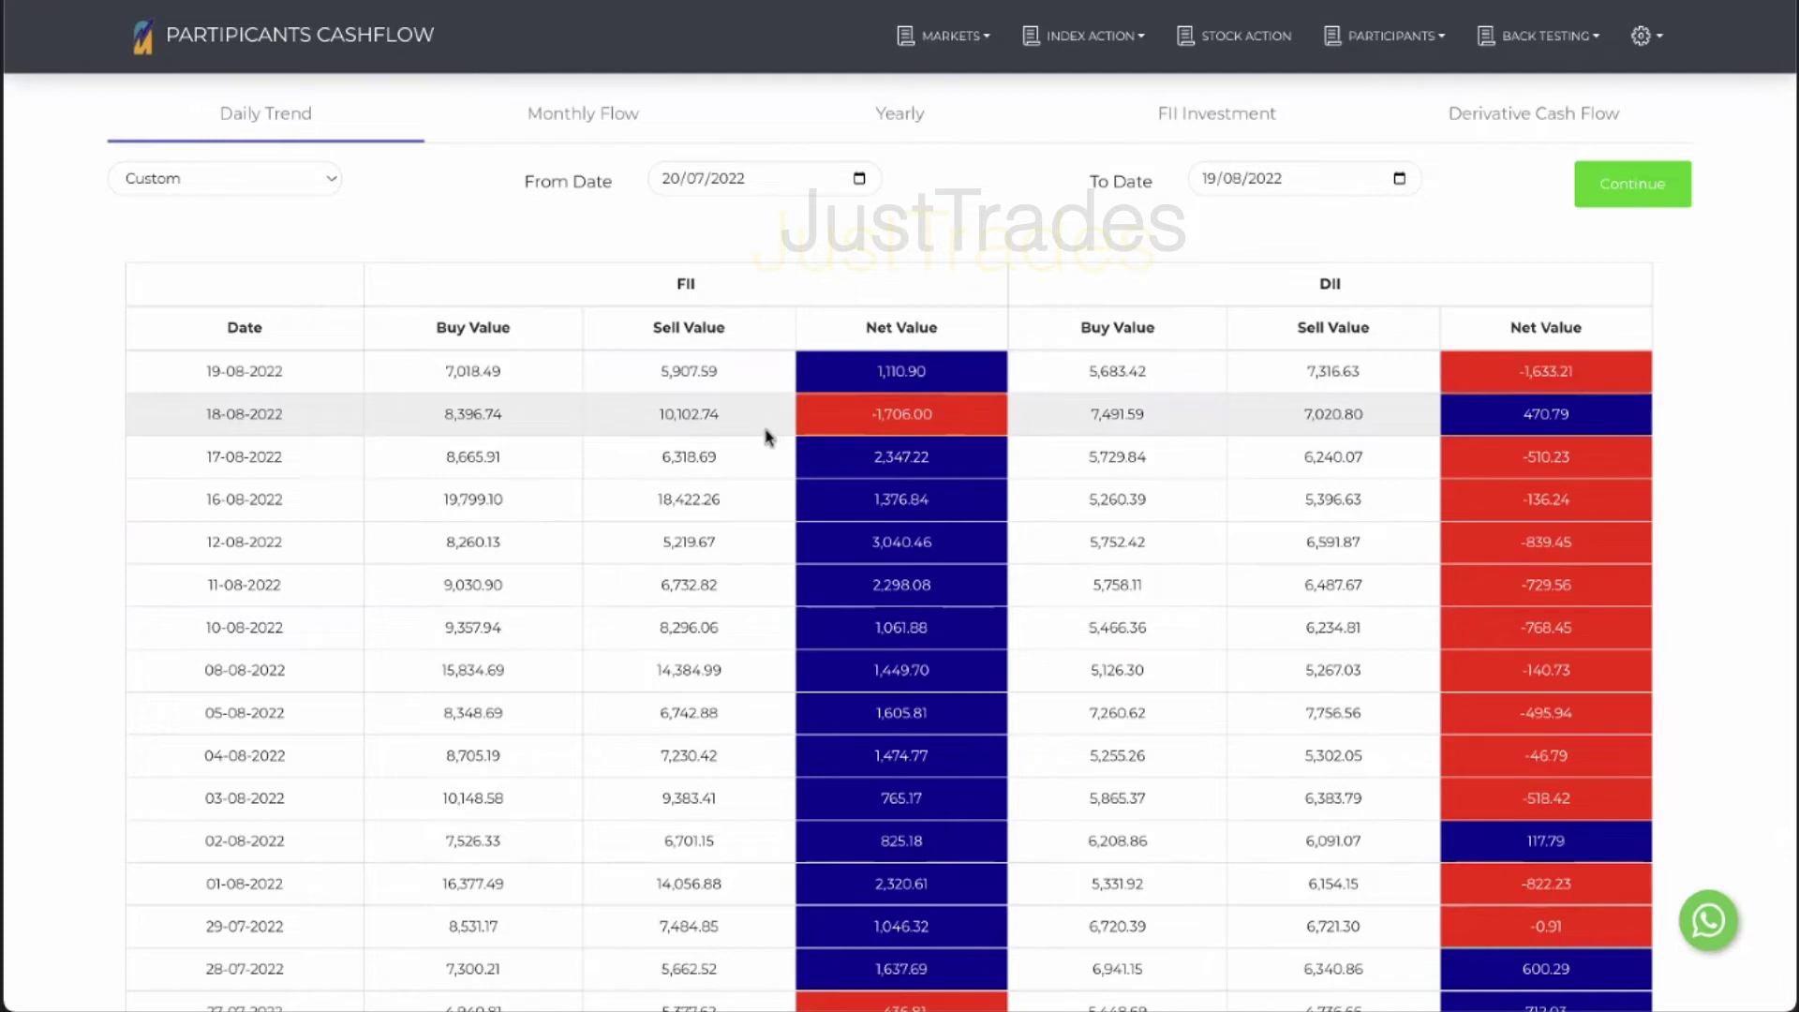
drag(869, 371, 928, 372)
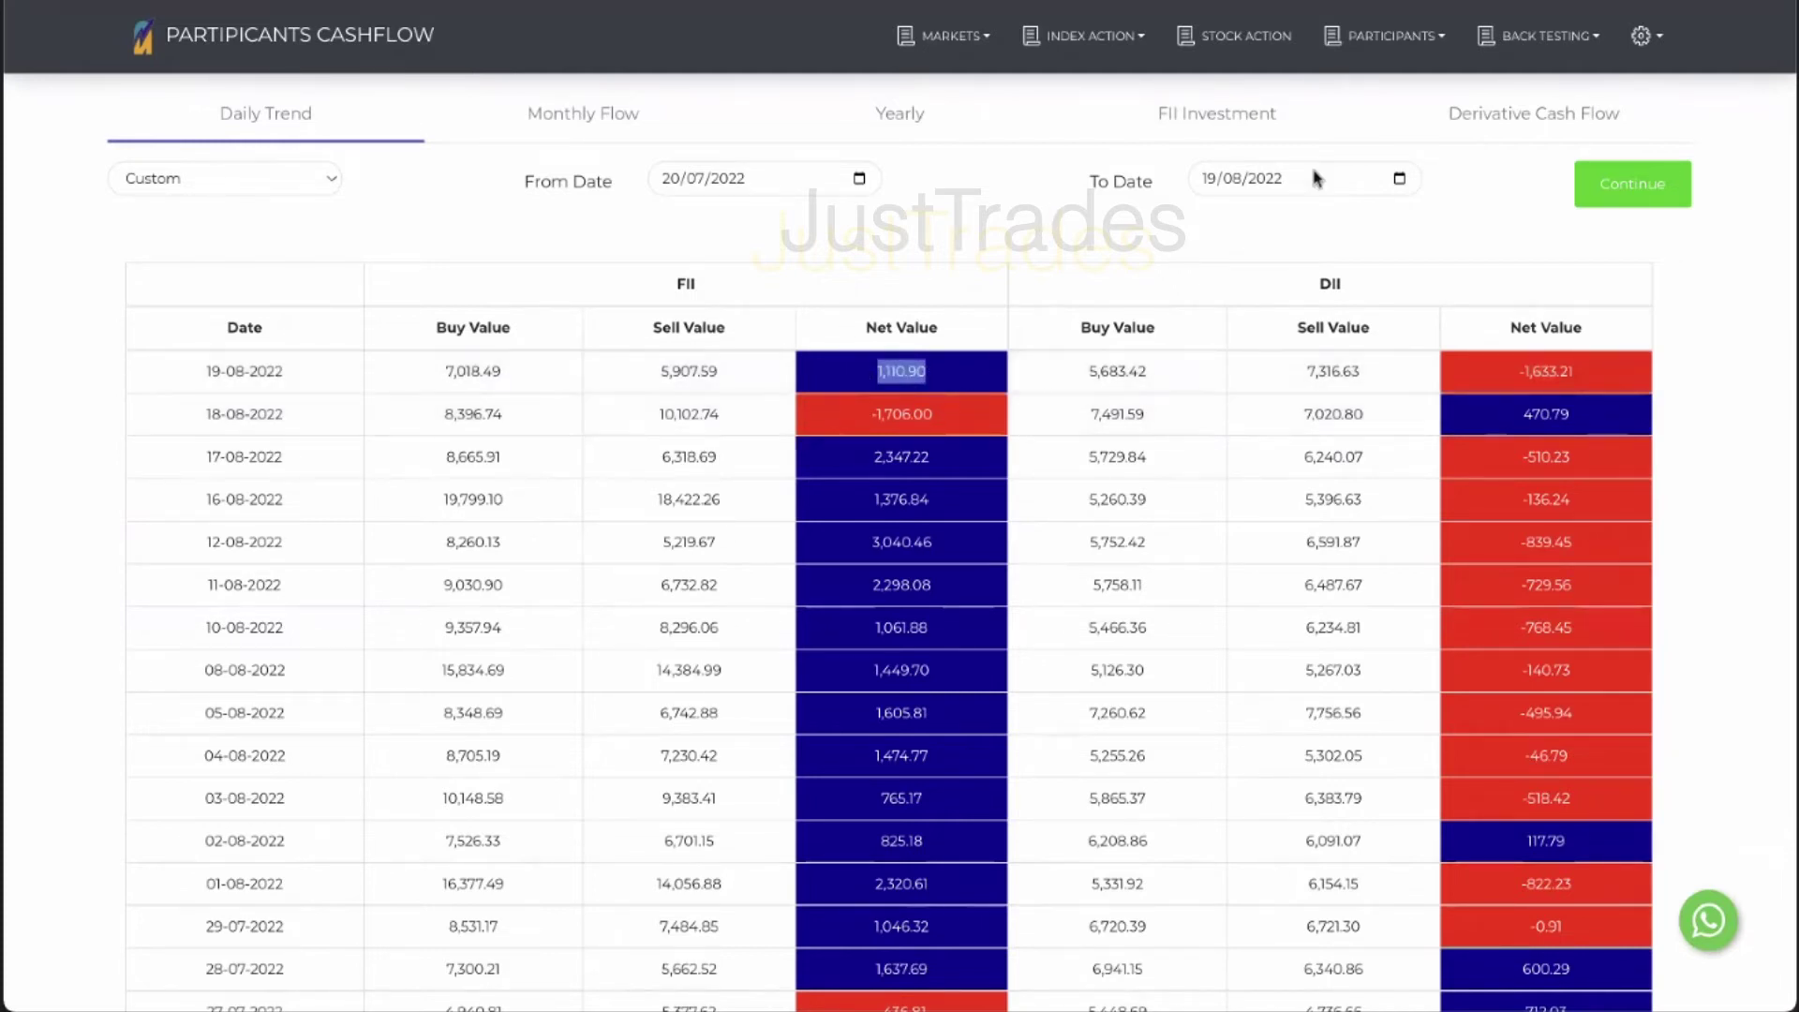
Open the participants' Derivative OI page and examine the FII day and net long/short index futures figures for 19-08-2022
click(1400, 47)
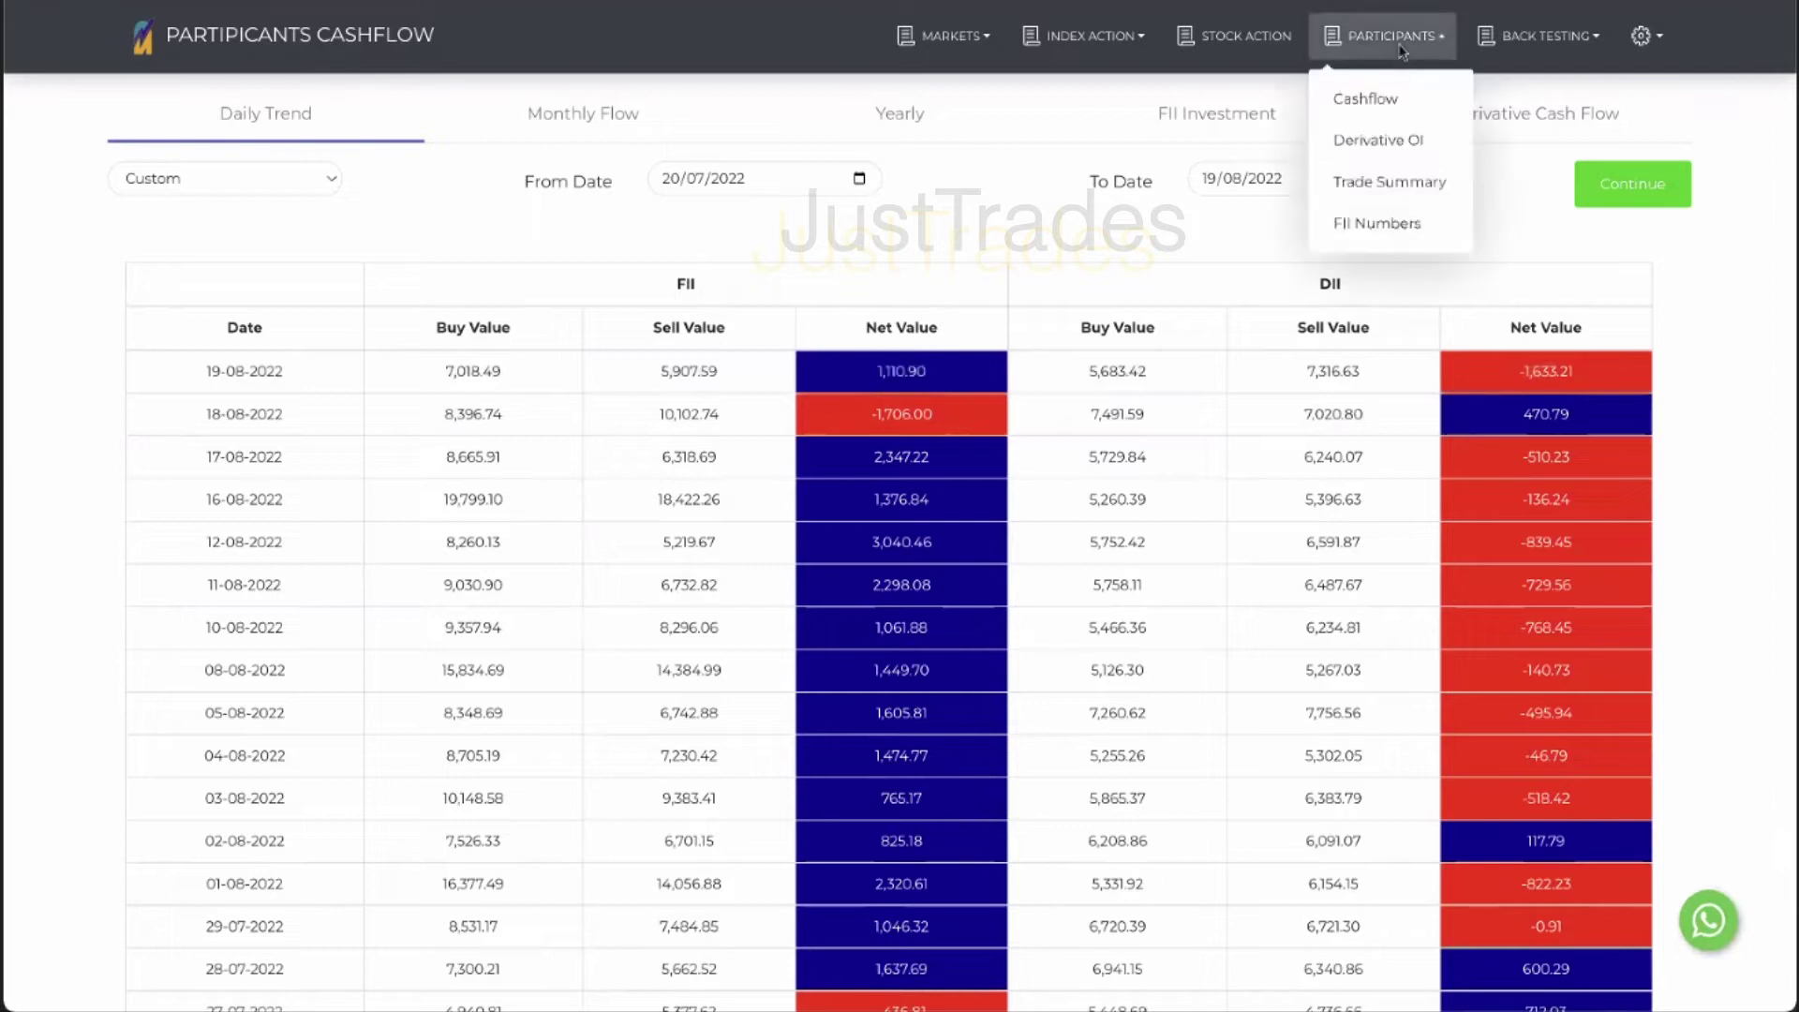
click(1390, 142)
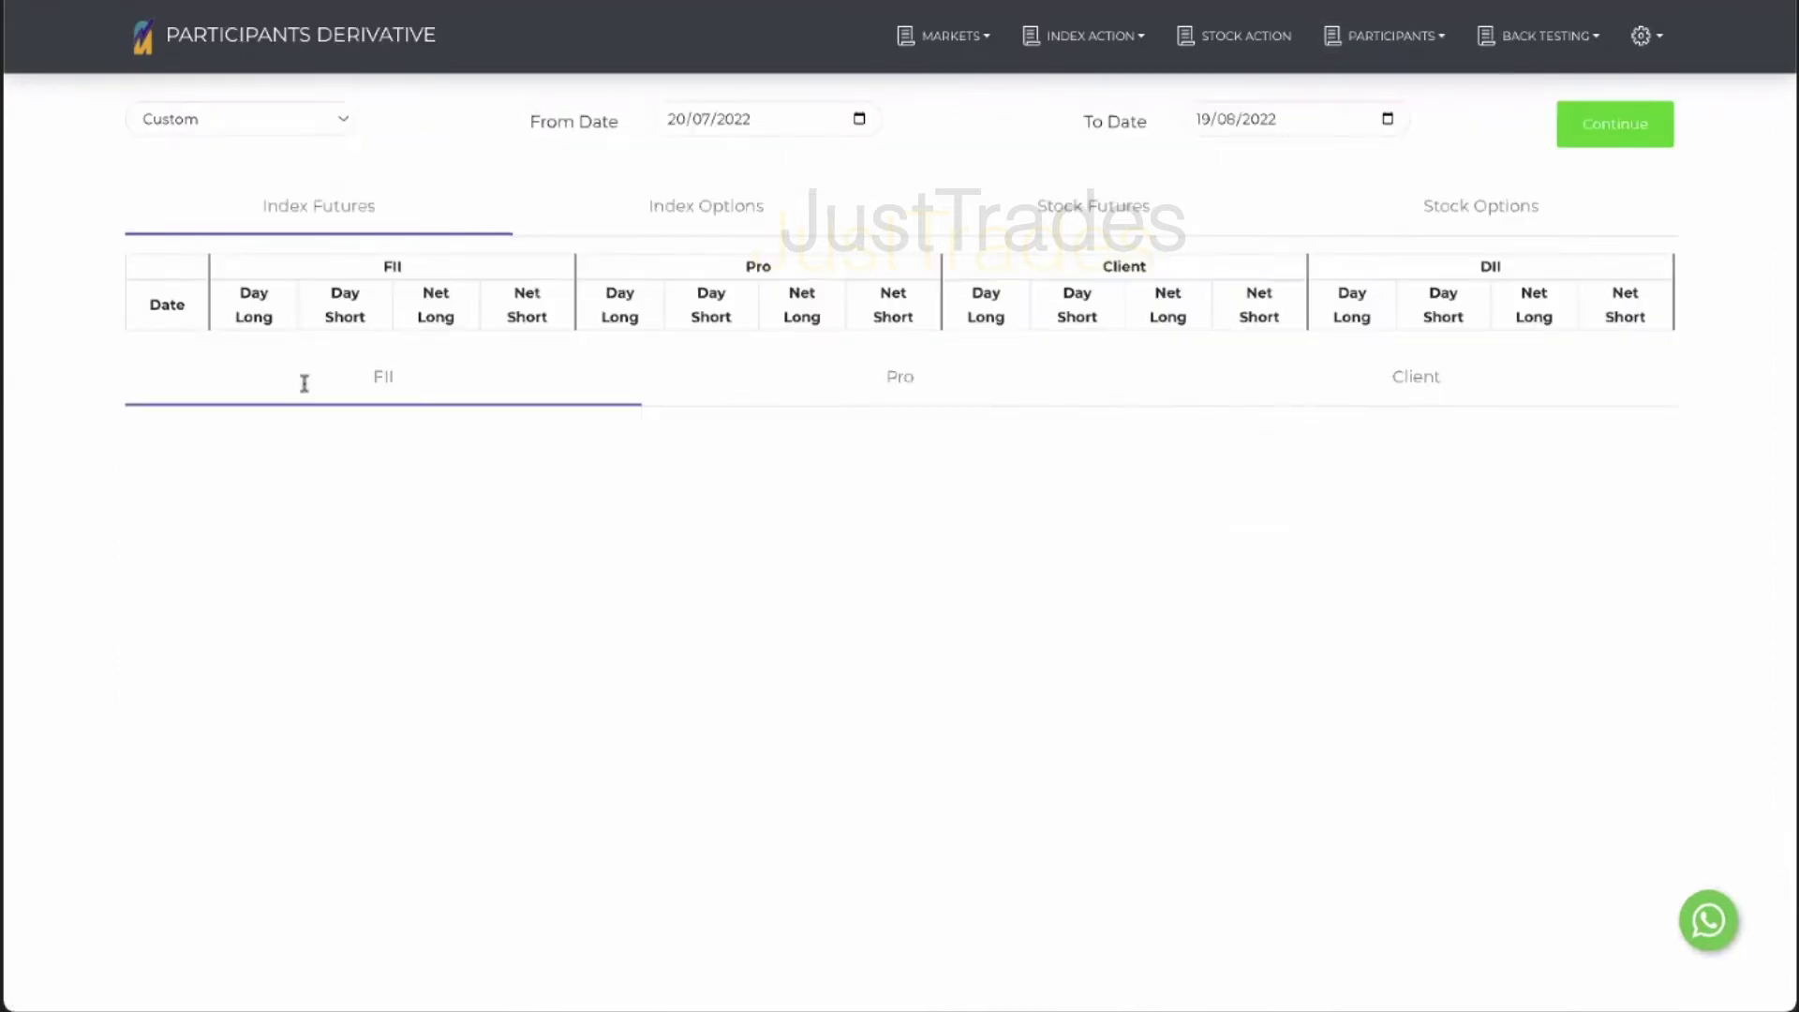
scroll(293, 286, down, 1)
drag(293, 286, 334, 289)
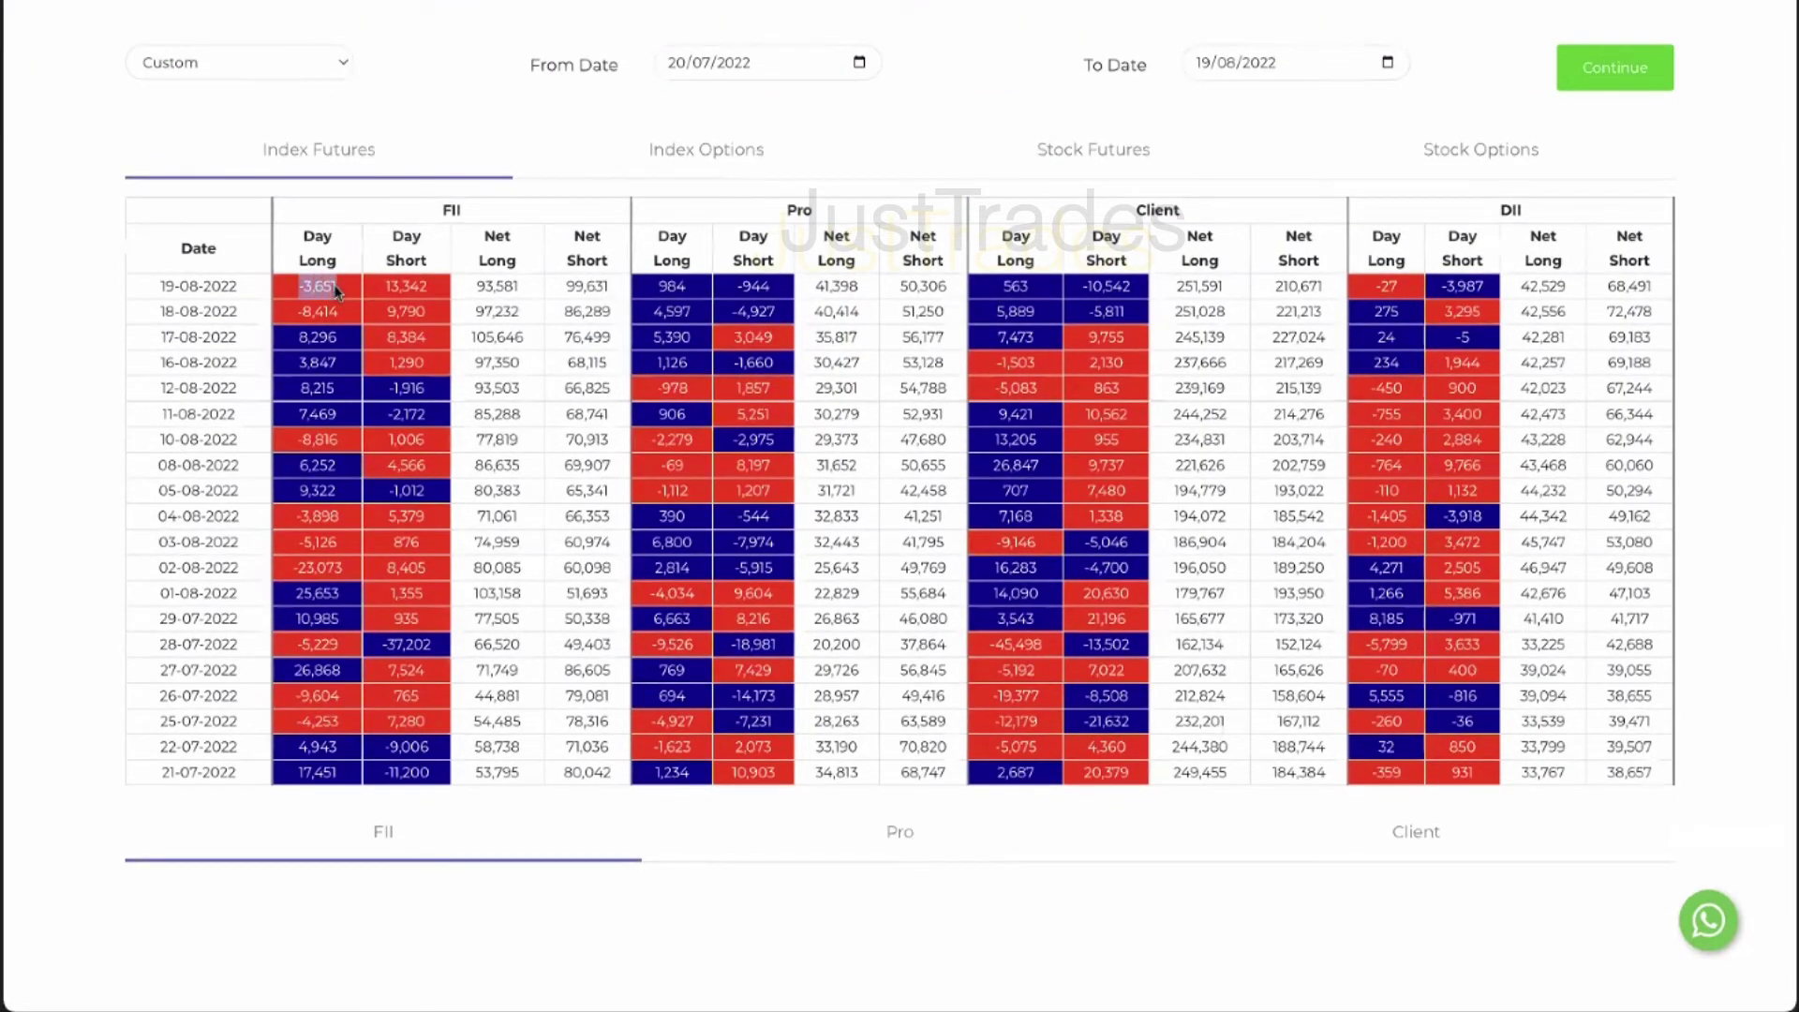
drag(366, 290, 434, 292)
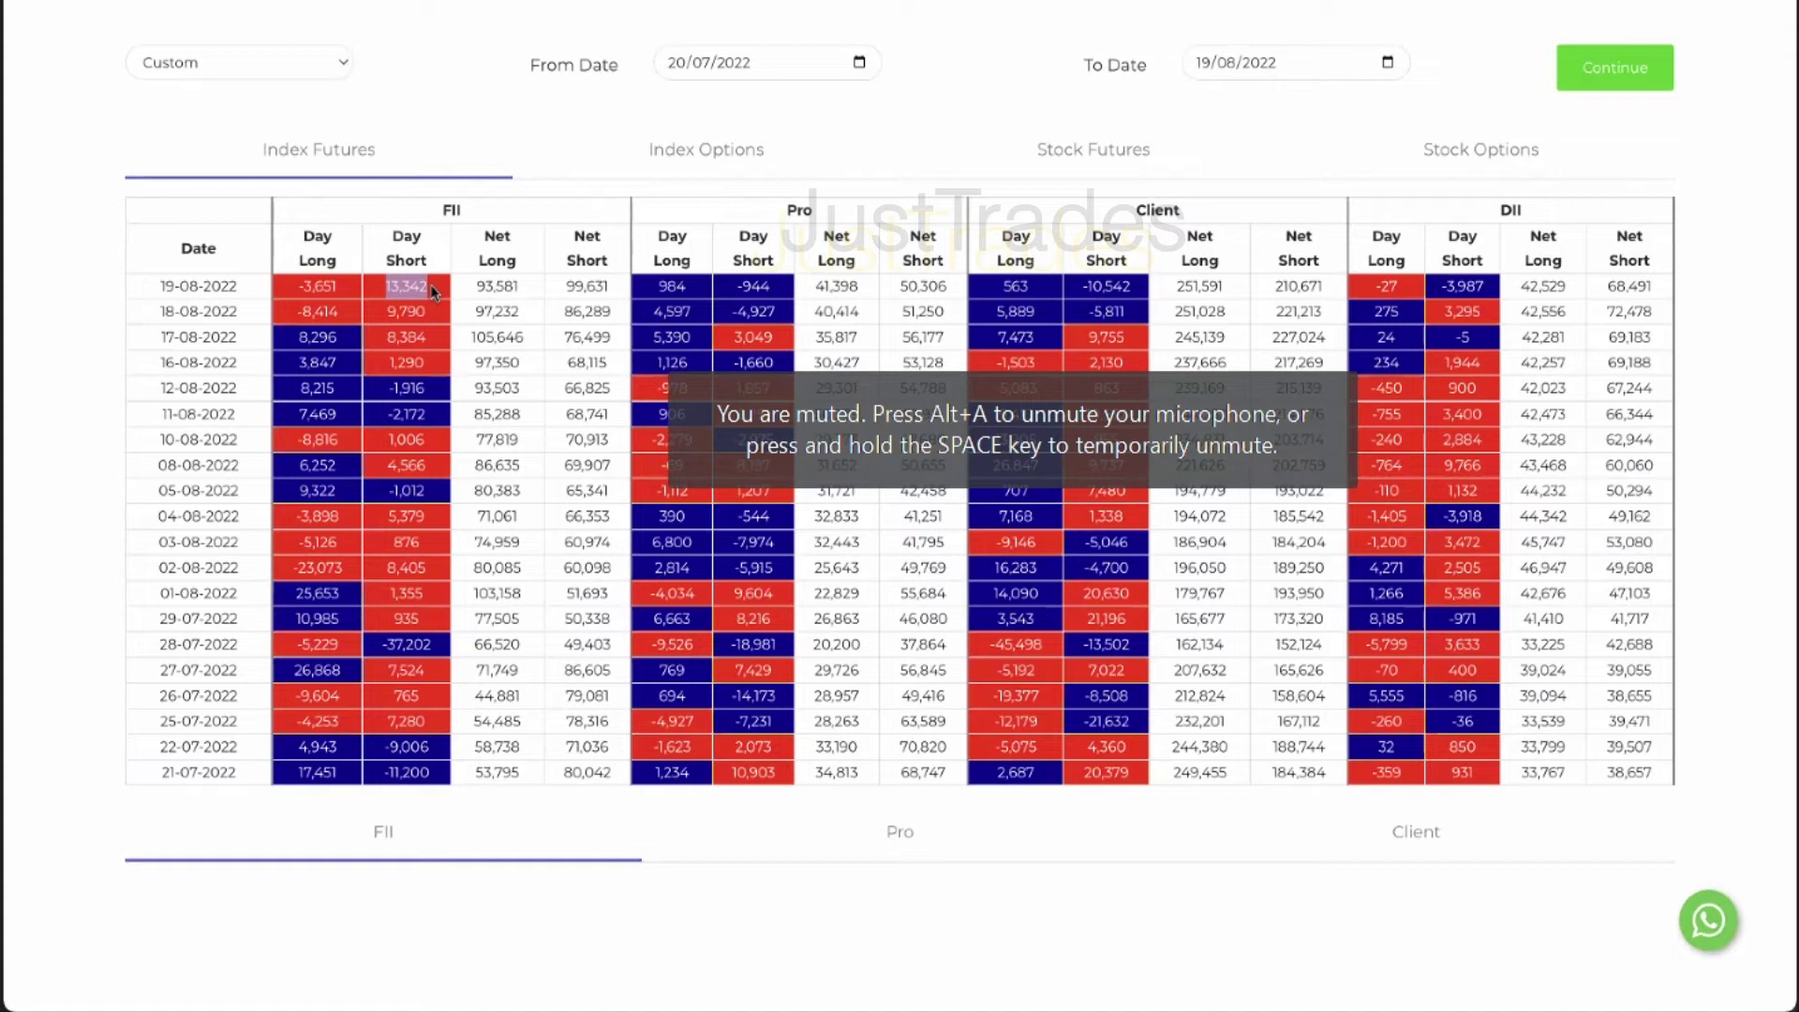
click(482, 303)
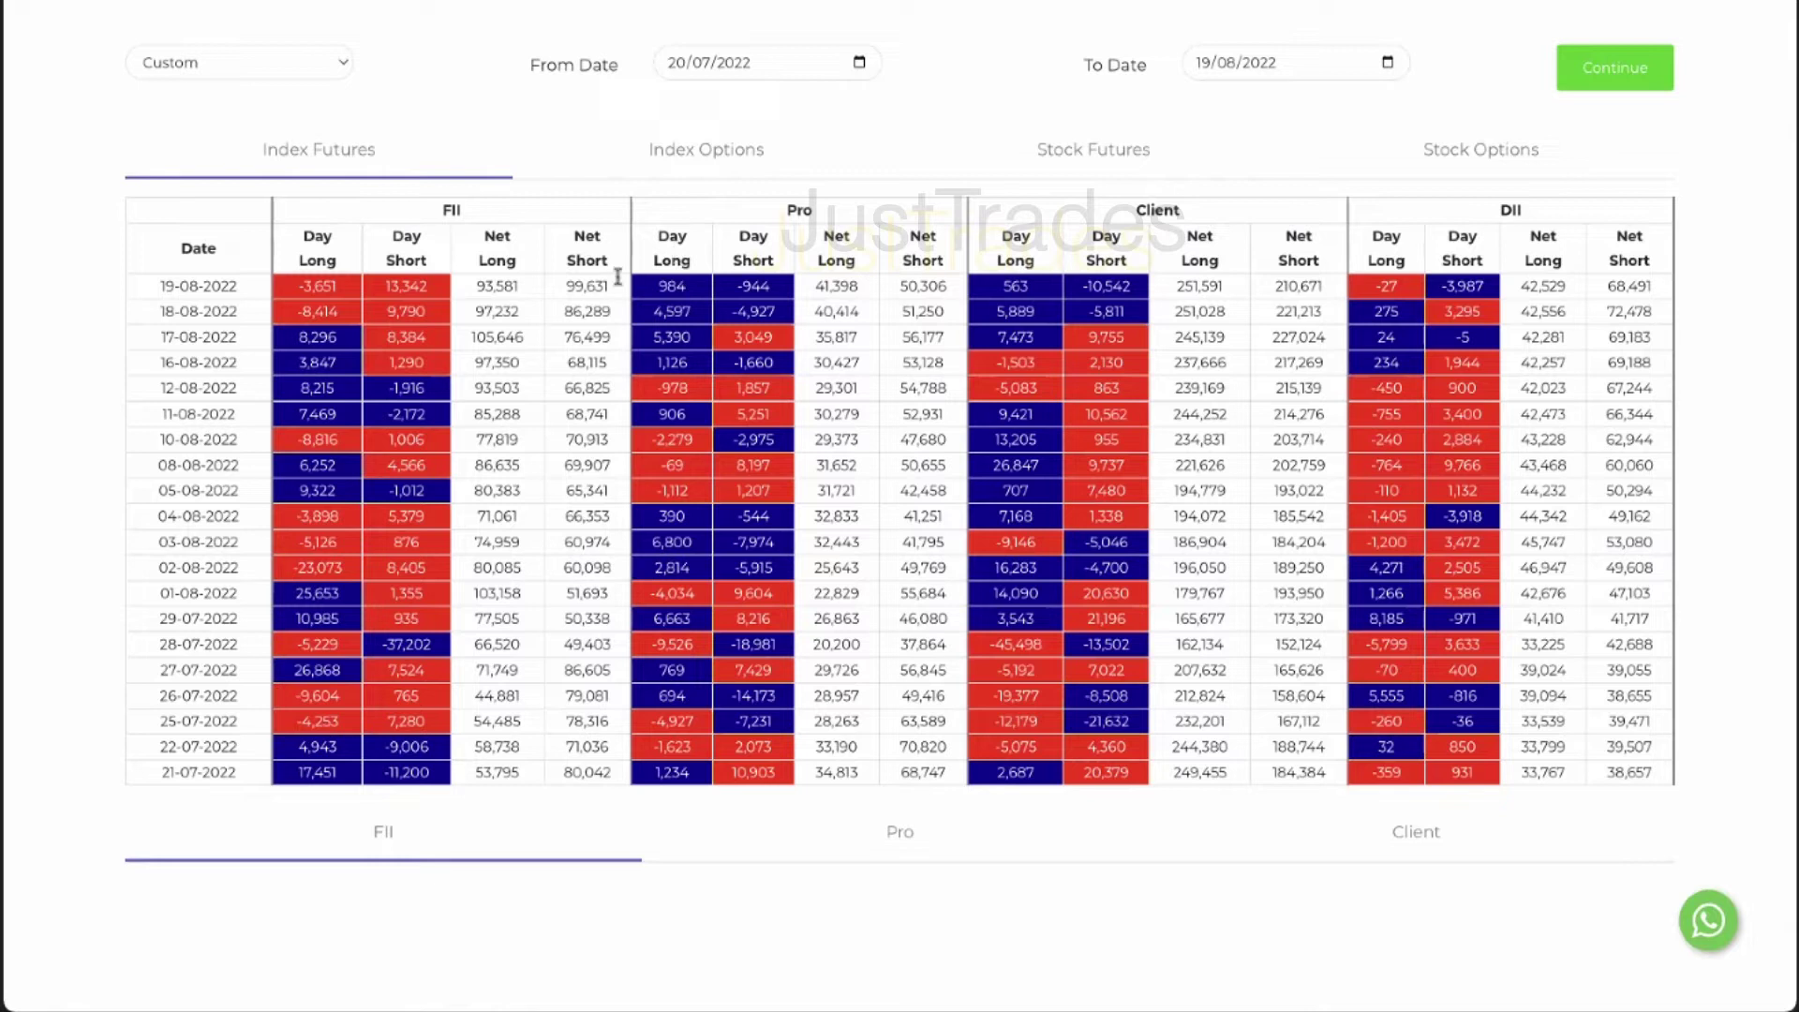
drag(298, 286, 440, 296)
drag(282, 278, 431, 295)
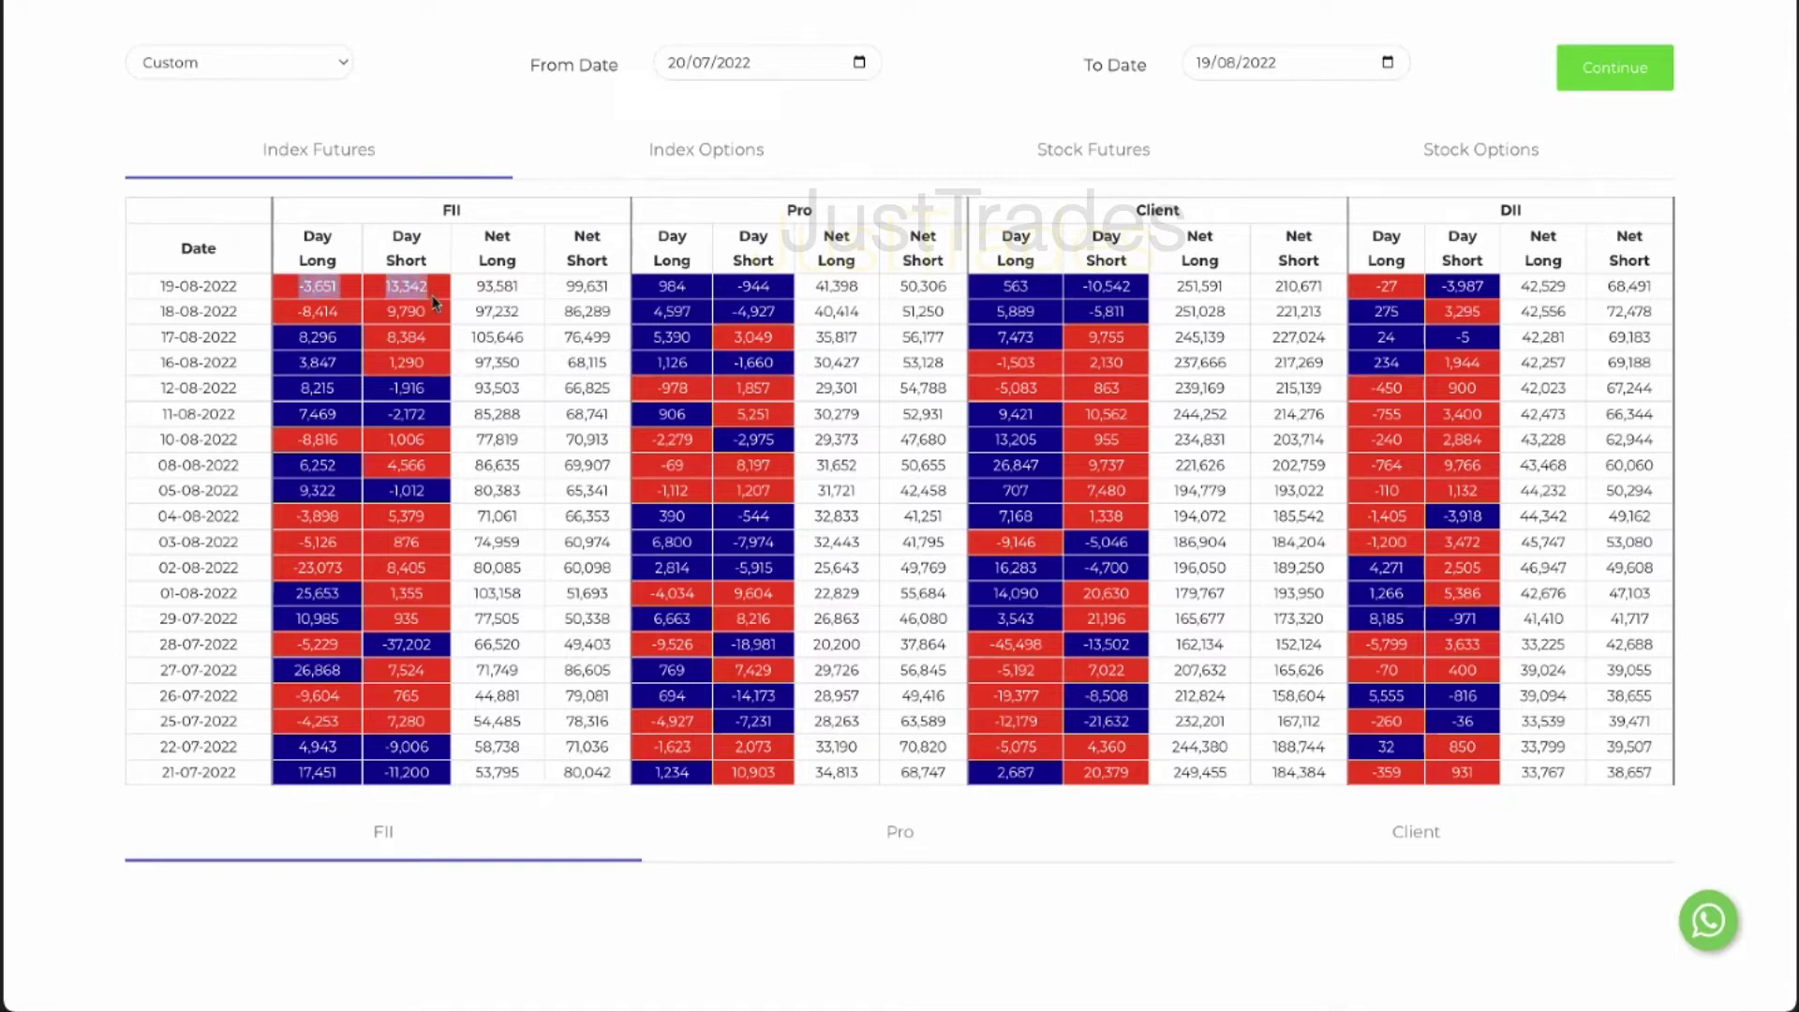
drag(302, 311, 619, 290)
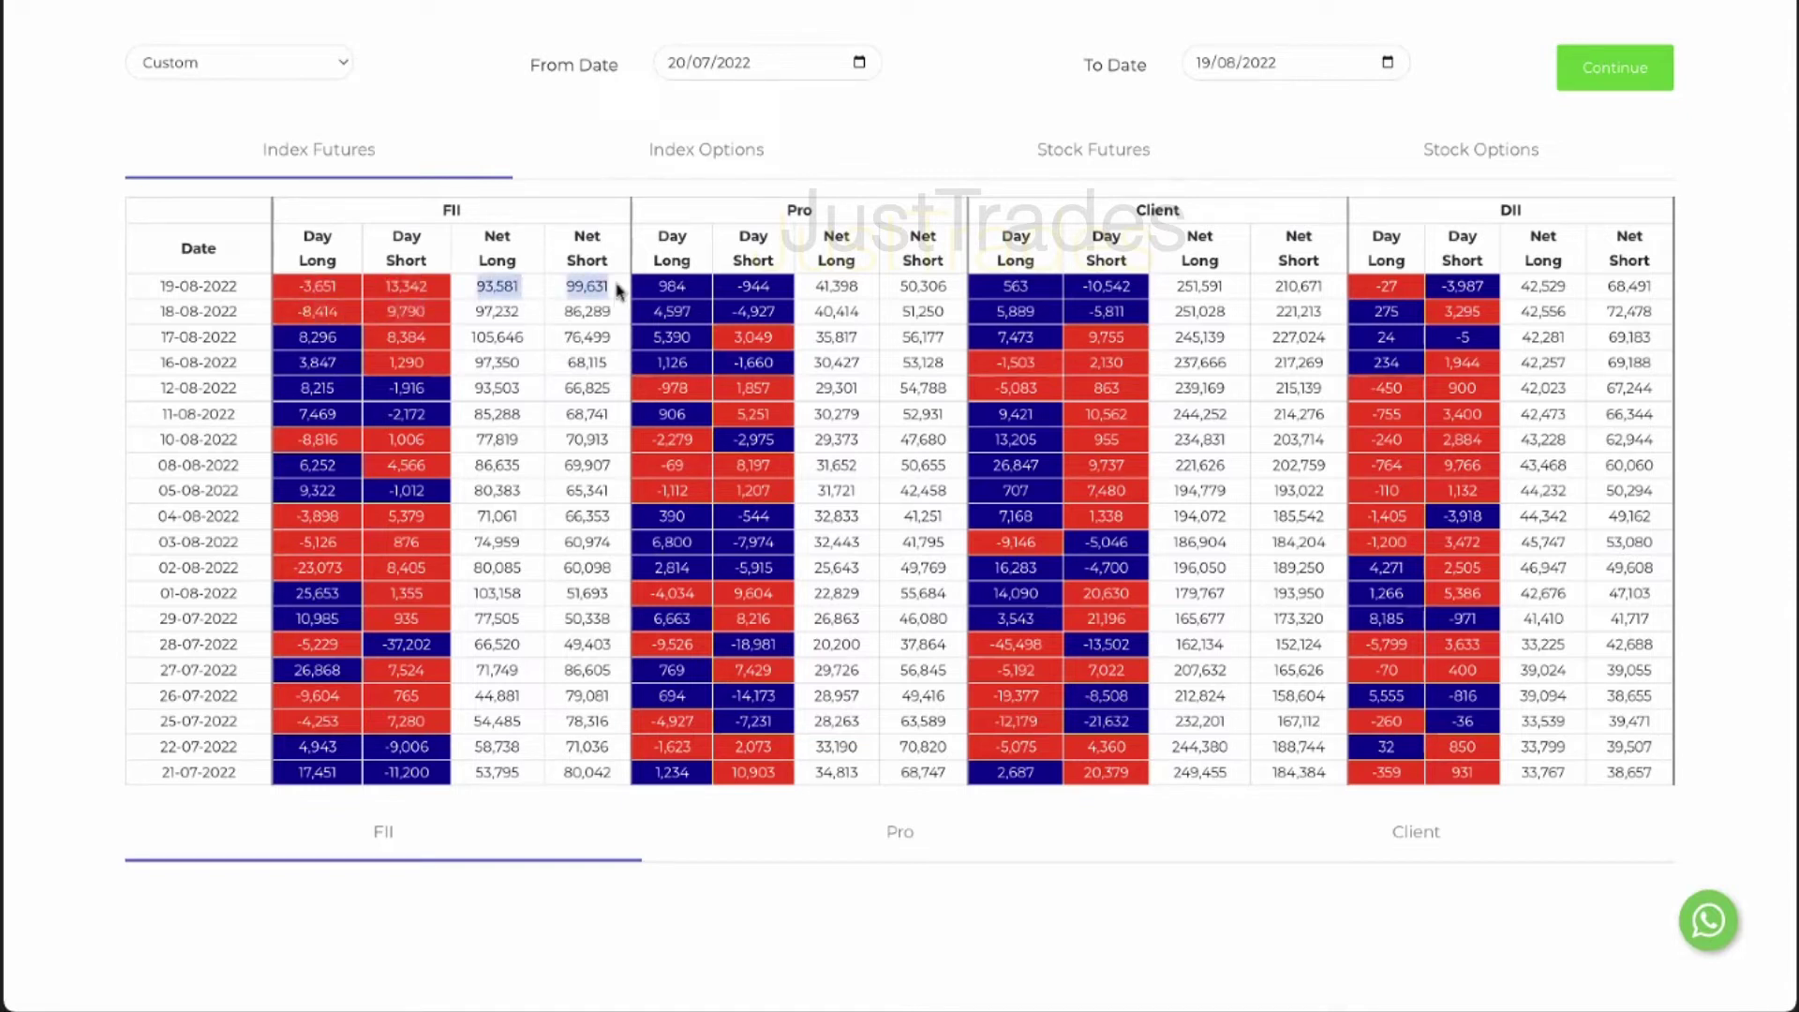
click(601, 286)
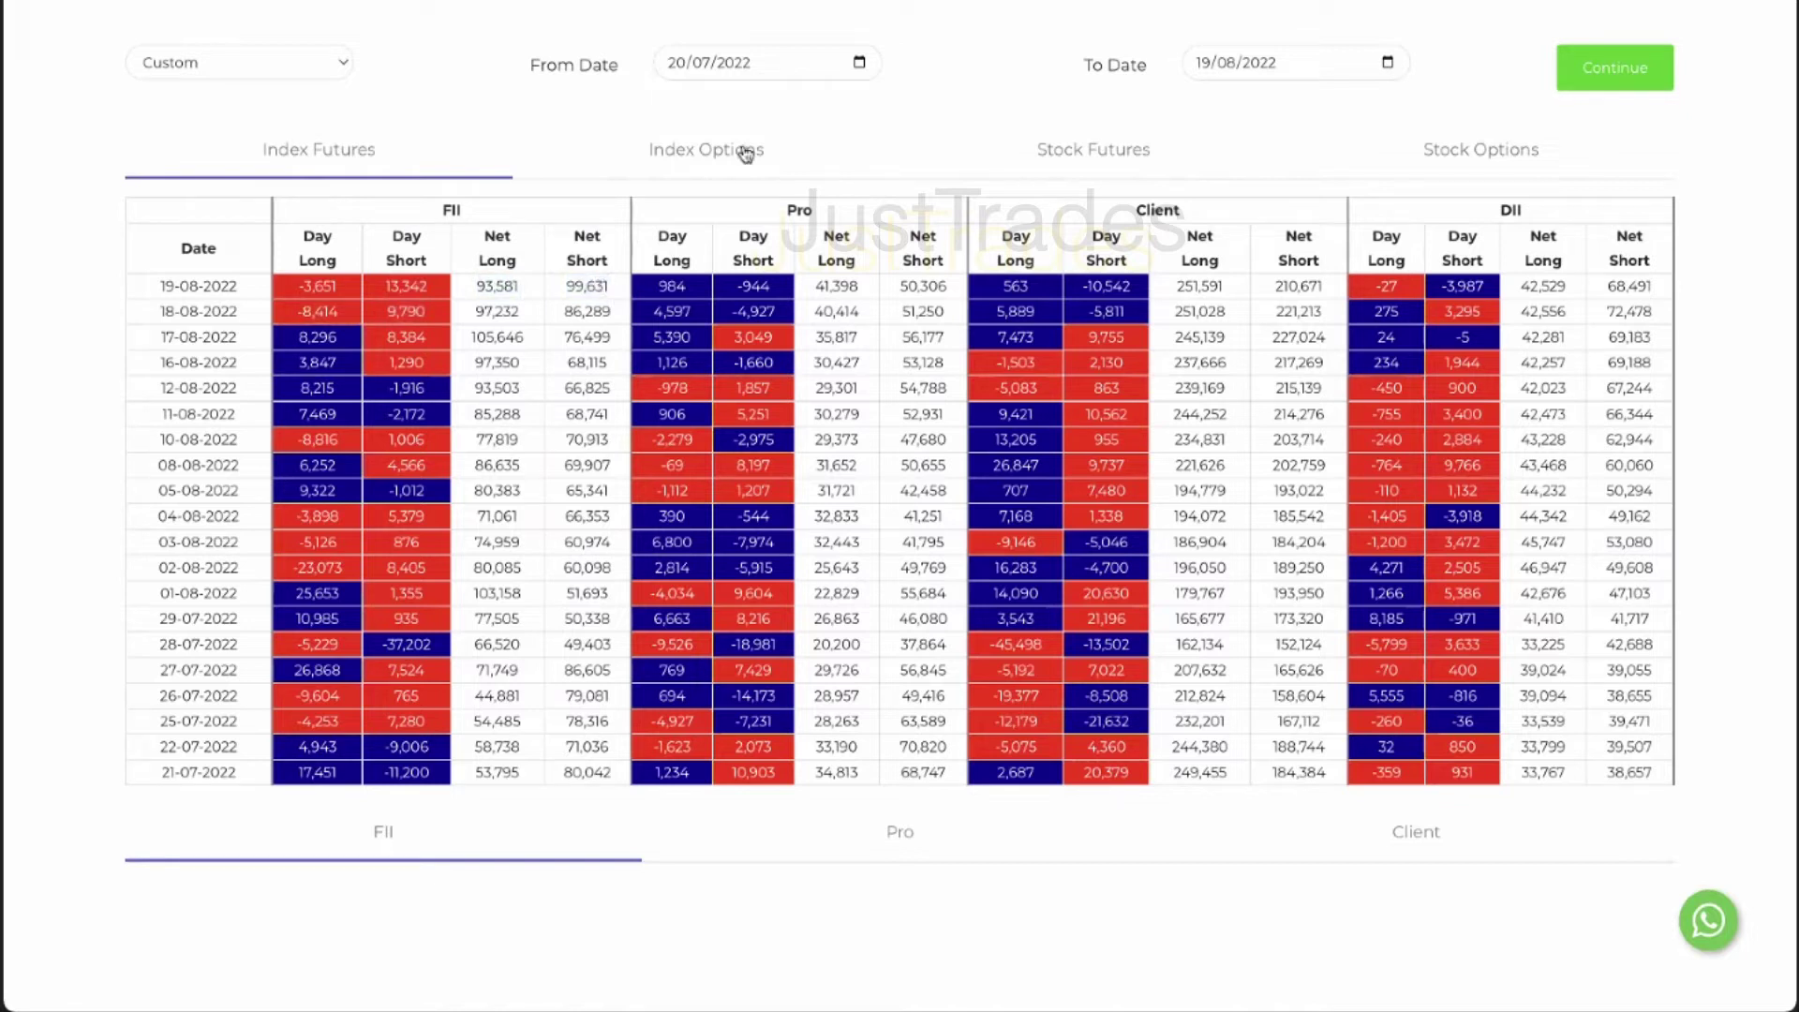
scroll(1396, 115, up, 1)
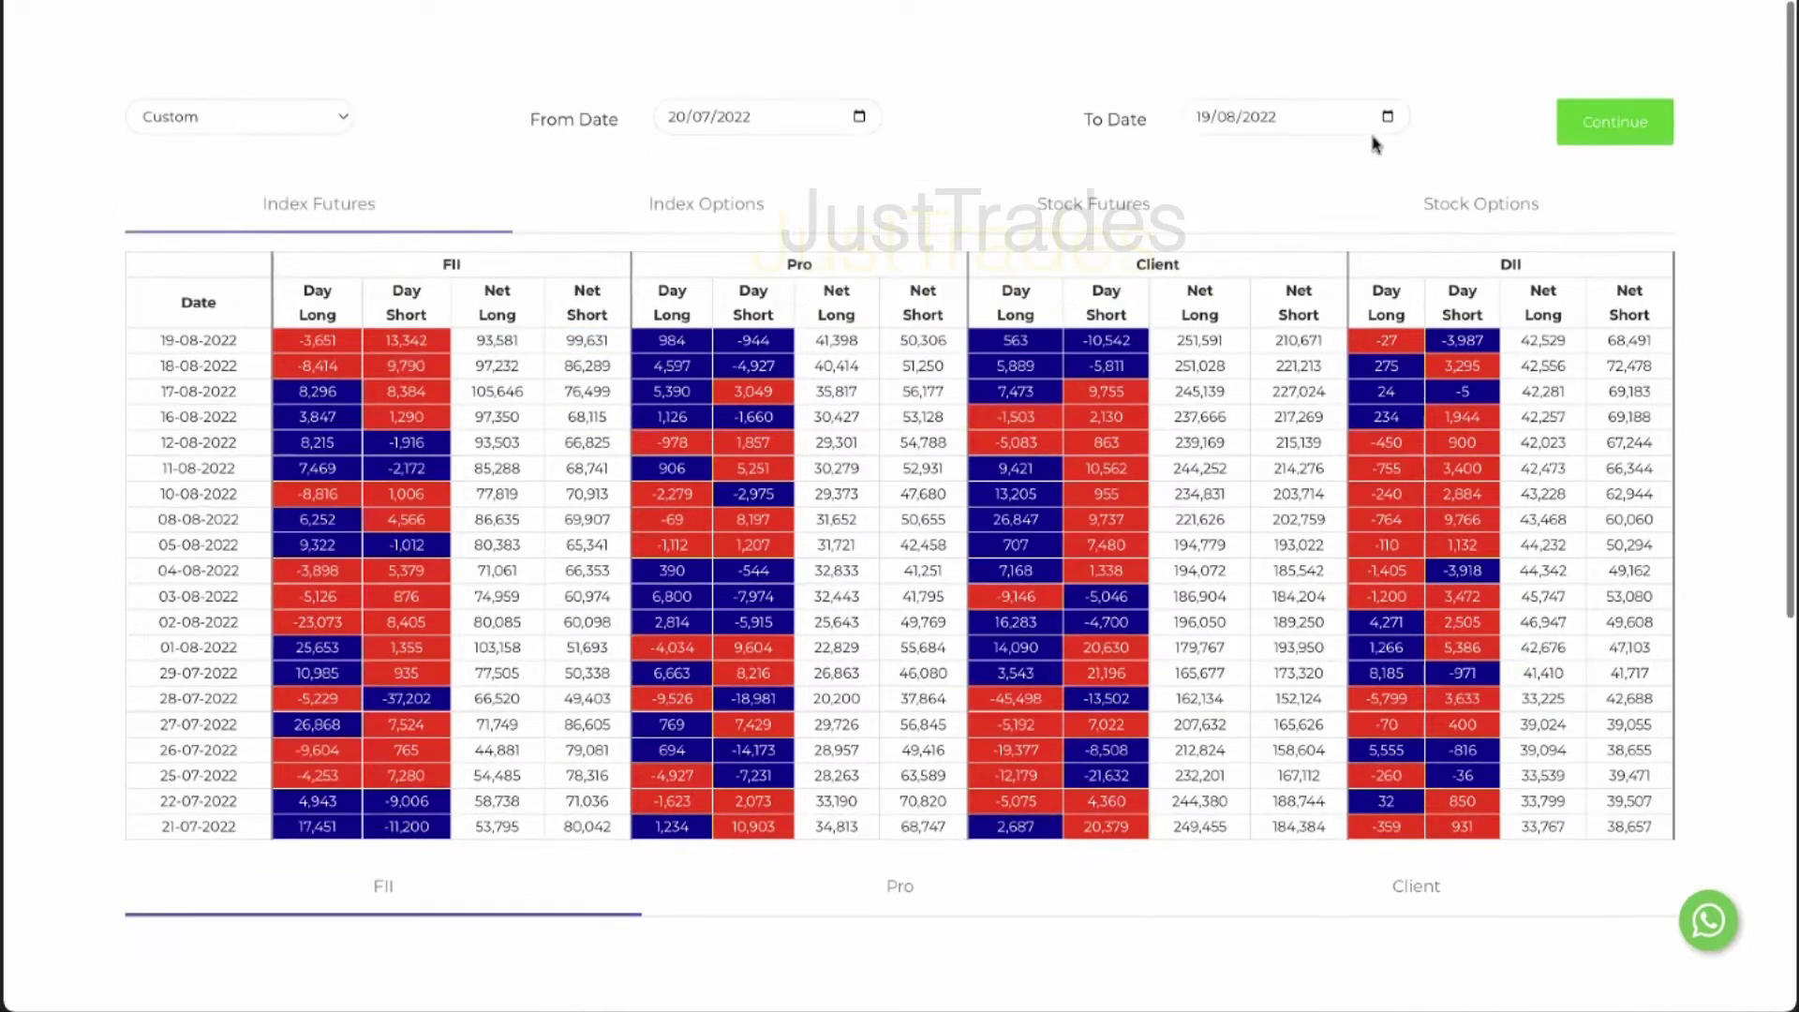
Open the FII Numbers page and compare the FII LTR values for 01-08-2022 and 19-08-2022
click(1385, 36)
click(1420, 222)
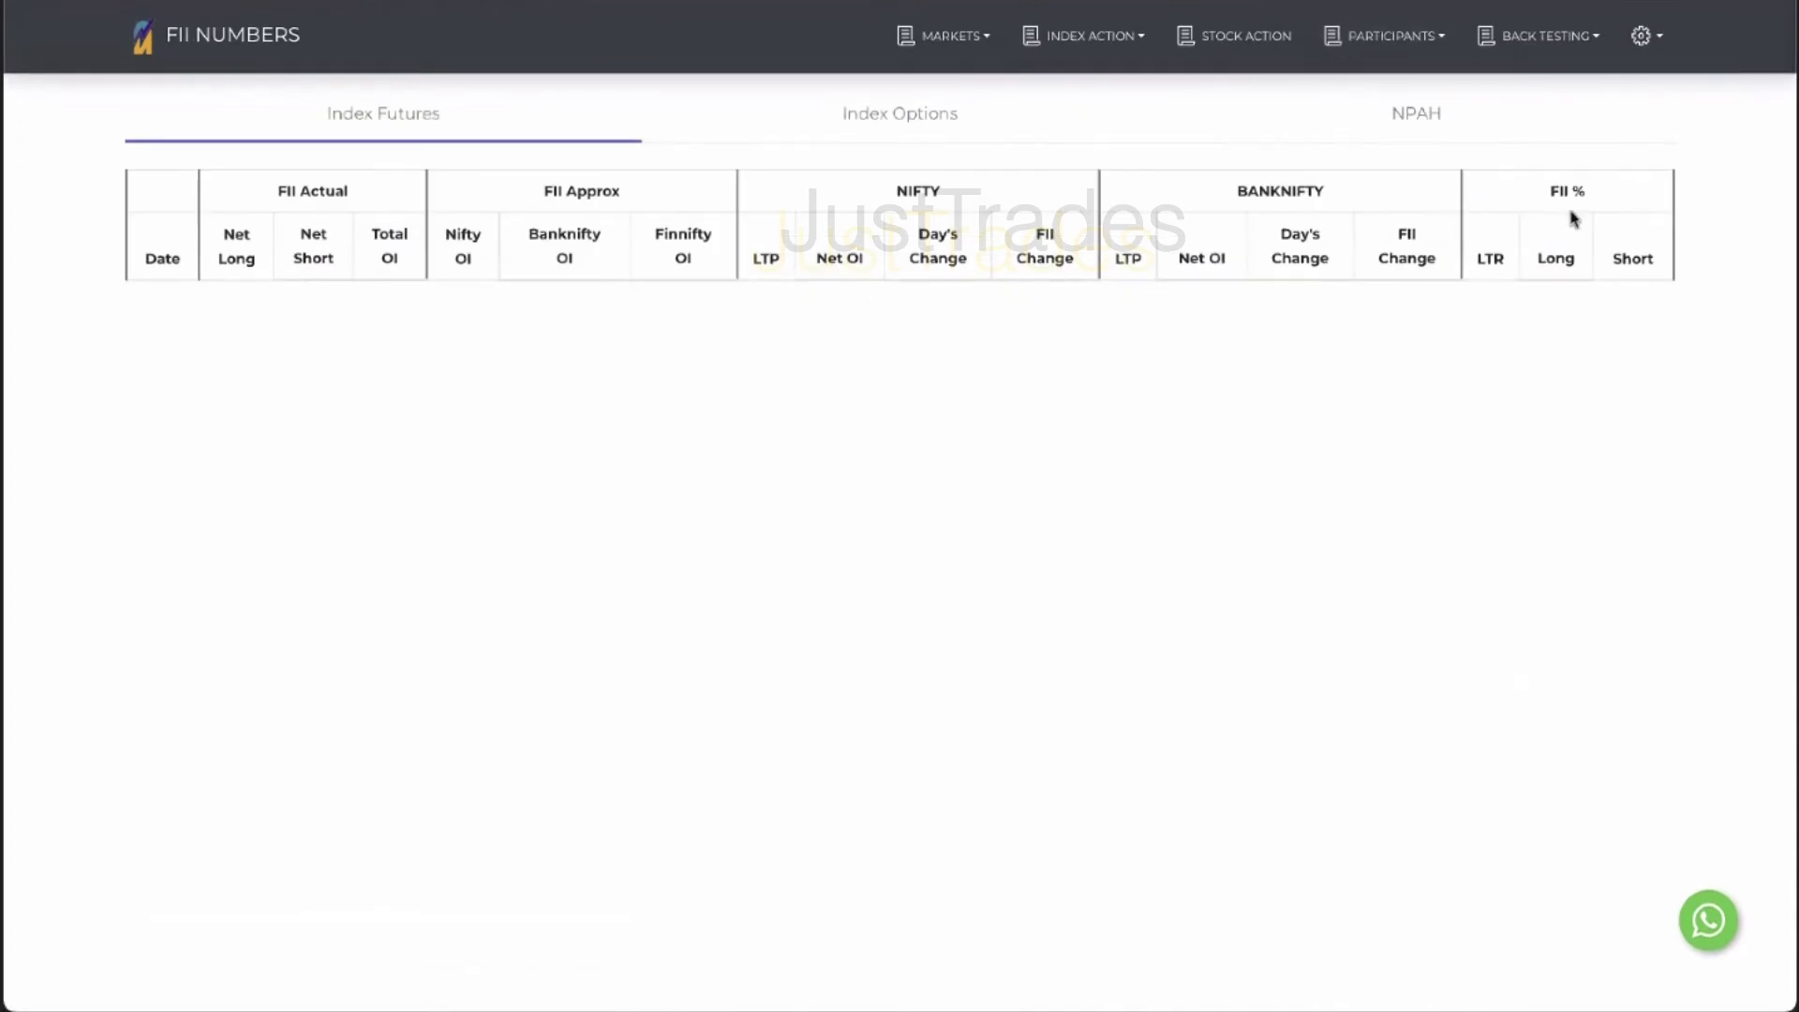
scroll(1508, 529, down, 3)
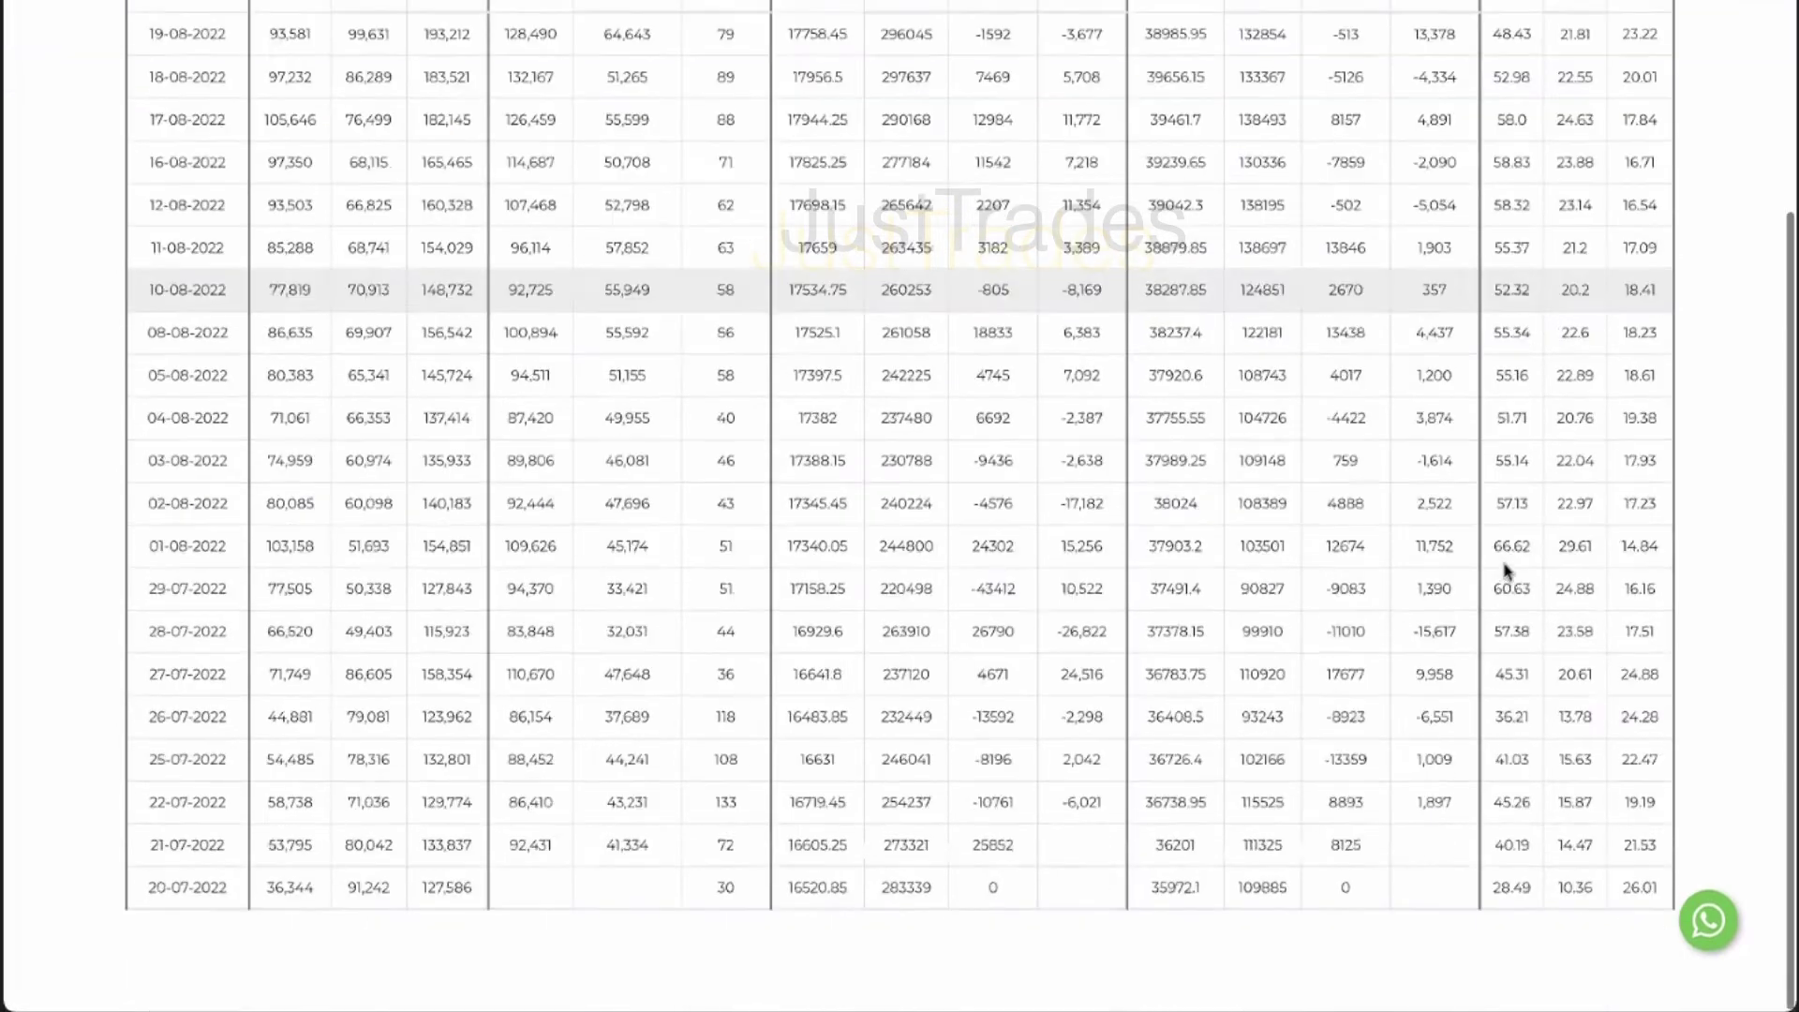
drag(1485, 549, 1534, 551)
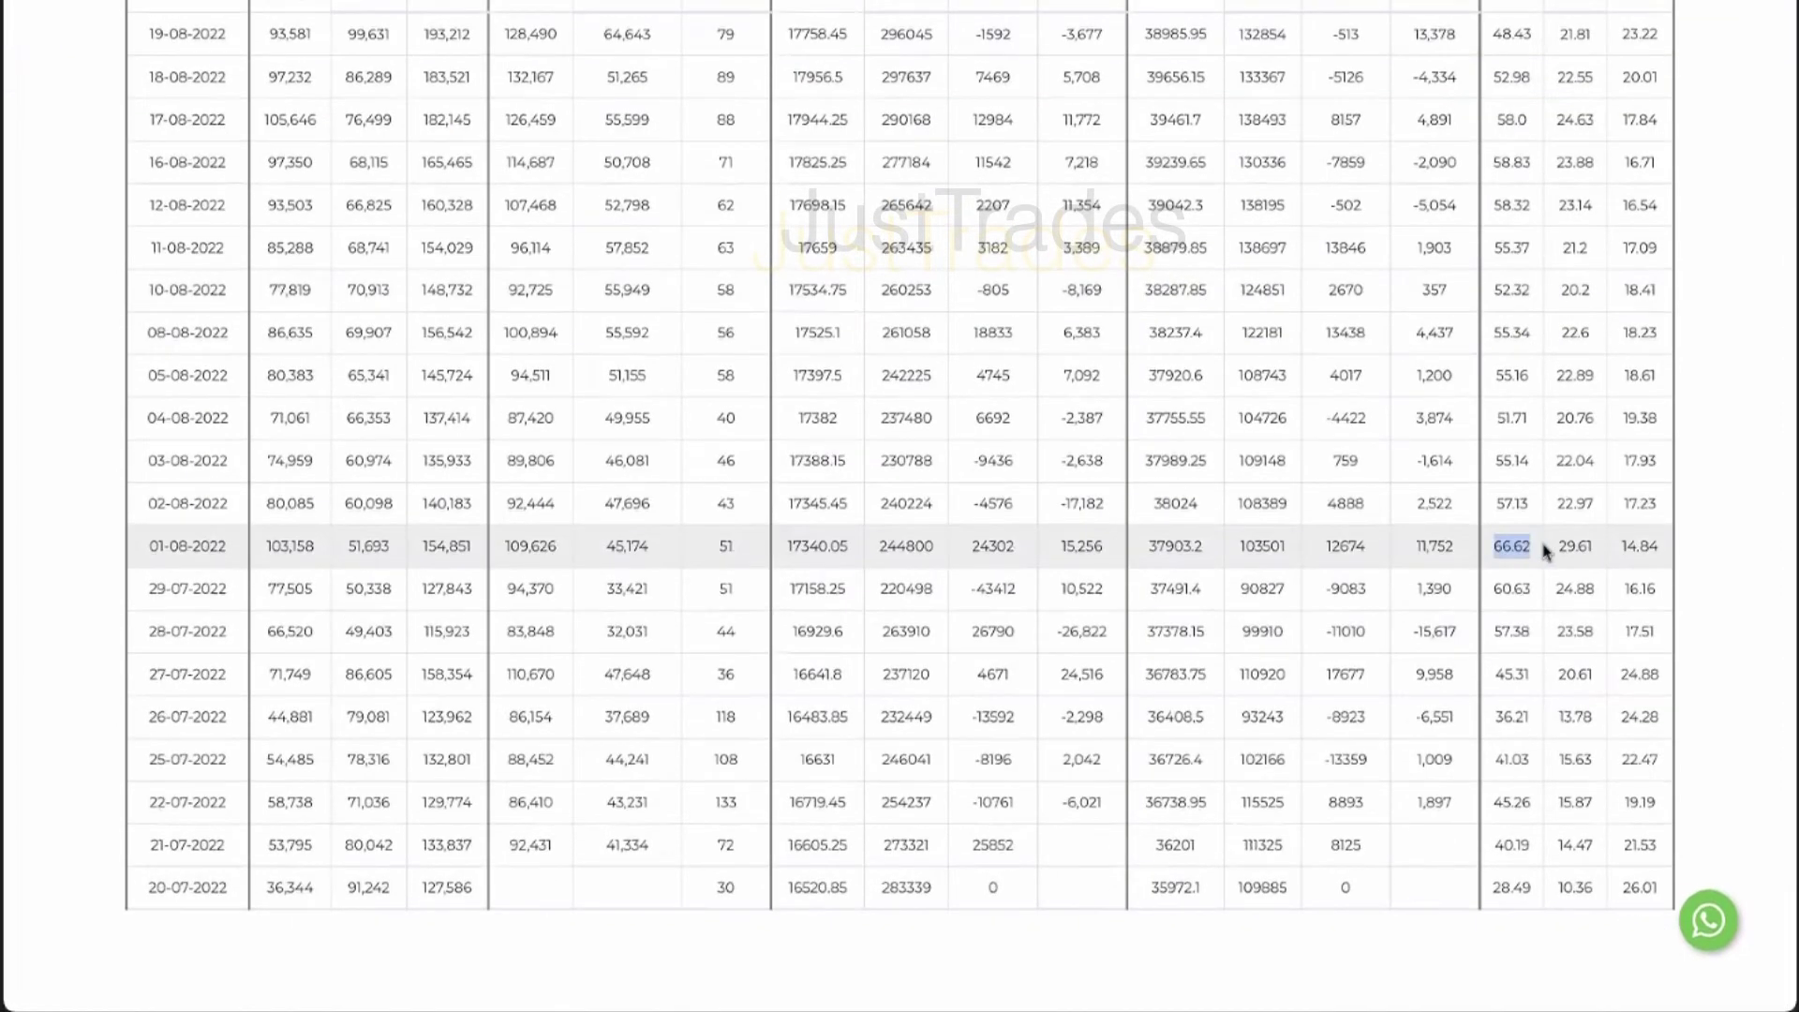
scroll(1546, 550, up, 3)
double_click(1541, 302)
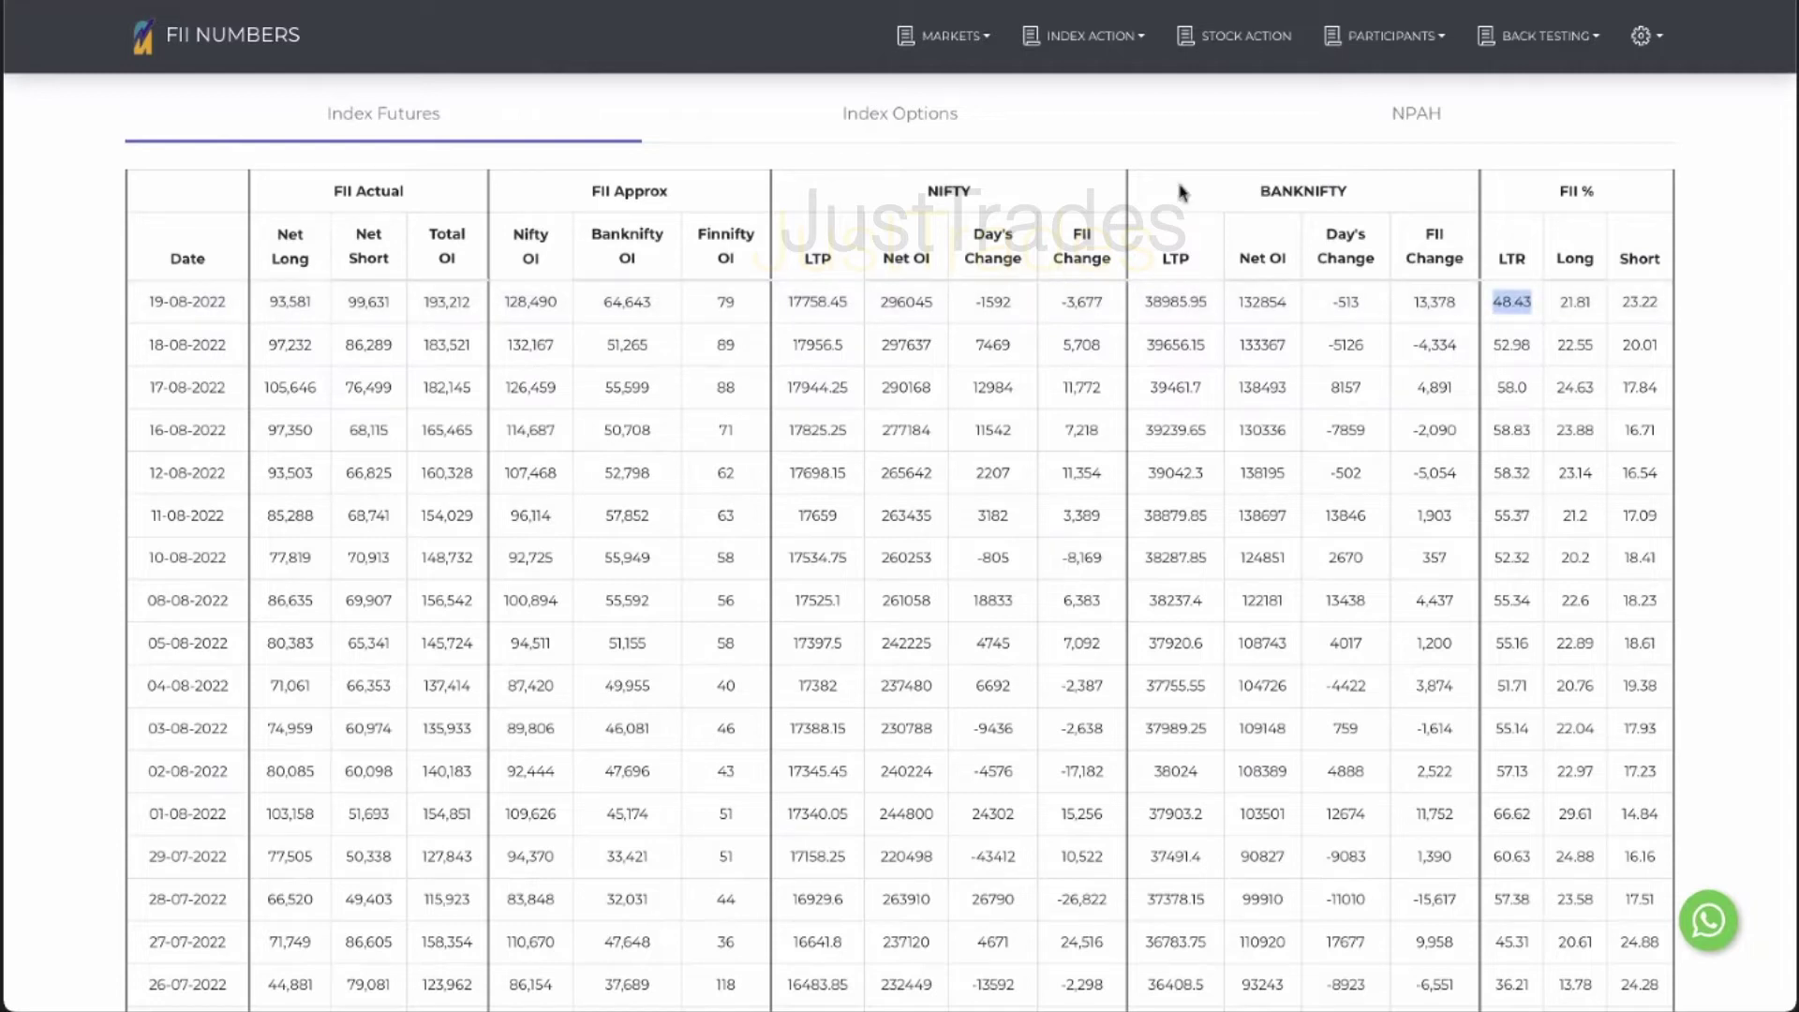
Open the Index Options table of Derivative OI and examine the FII CE and PE day long/short figures for 19-08-2022
click(1371, 56)
click(1383, 138)
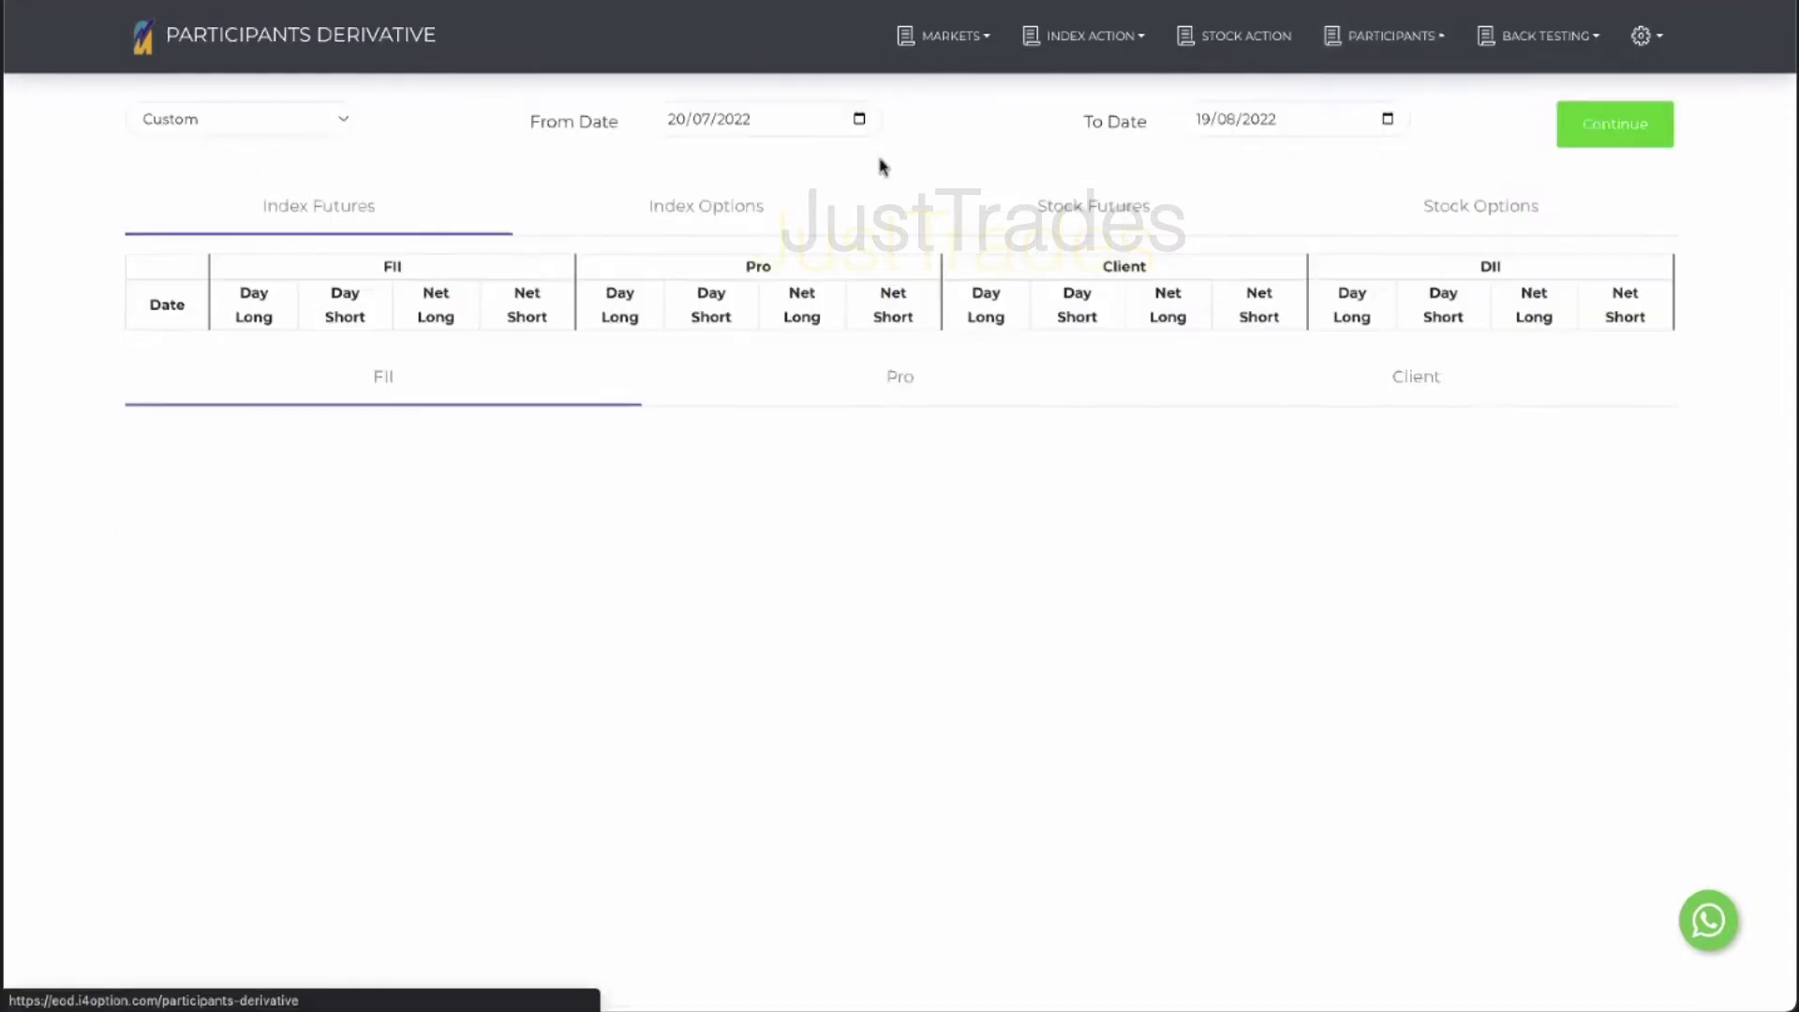
click(745, 214)
drag(271, 372, 448, 375)
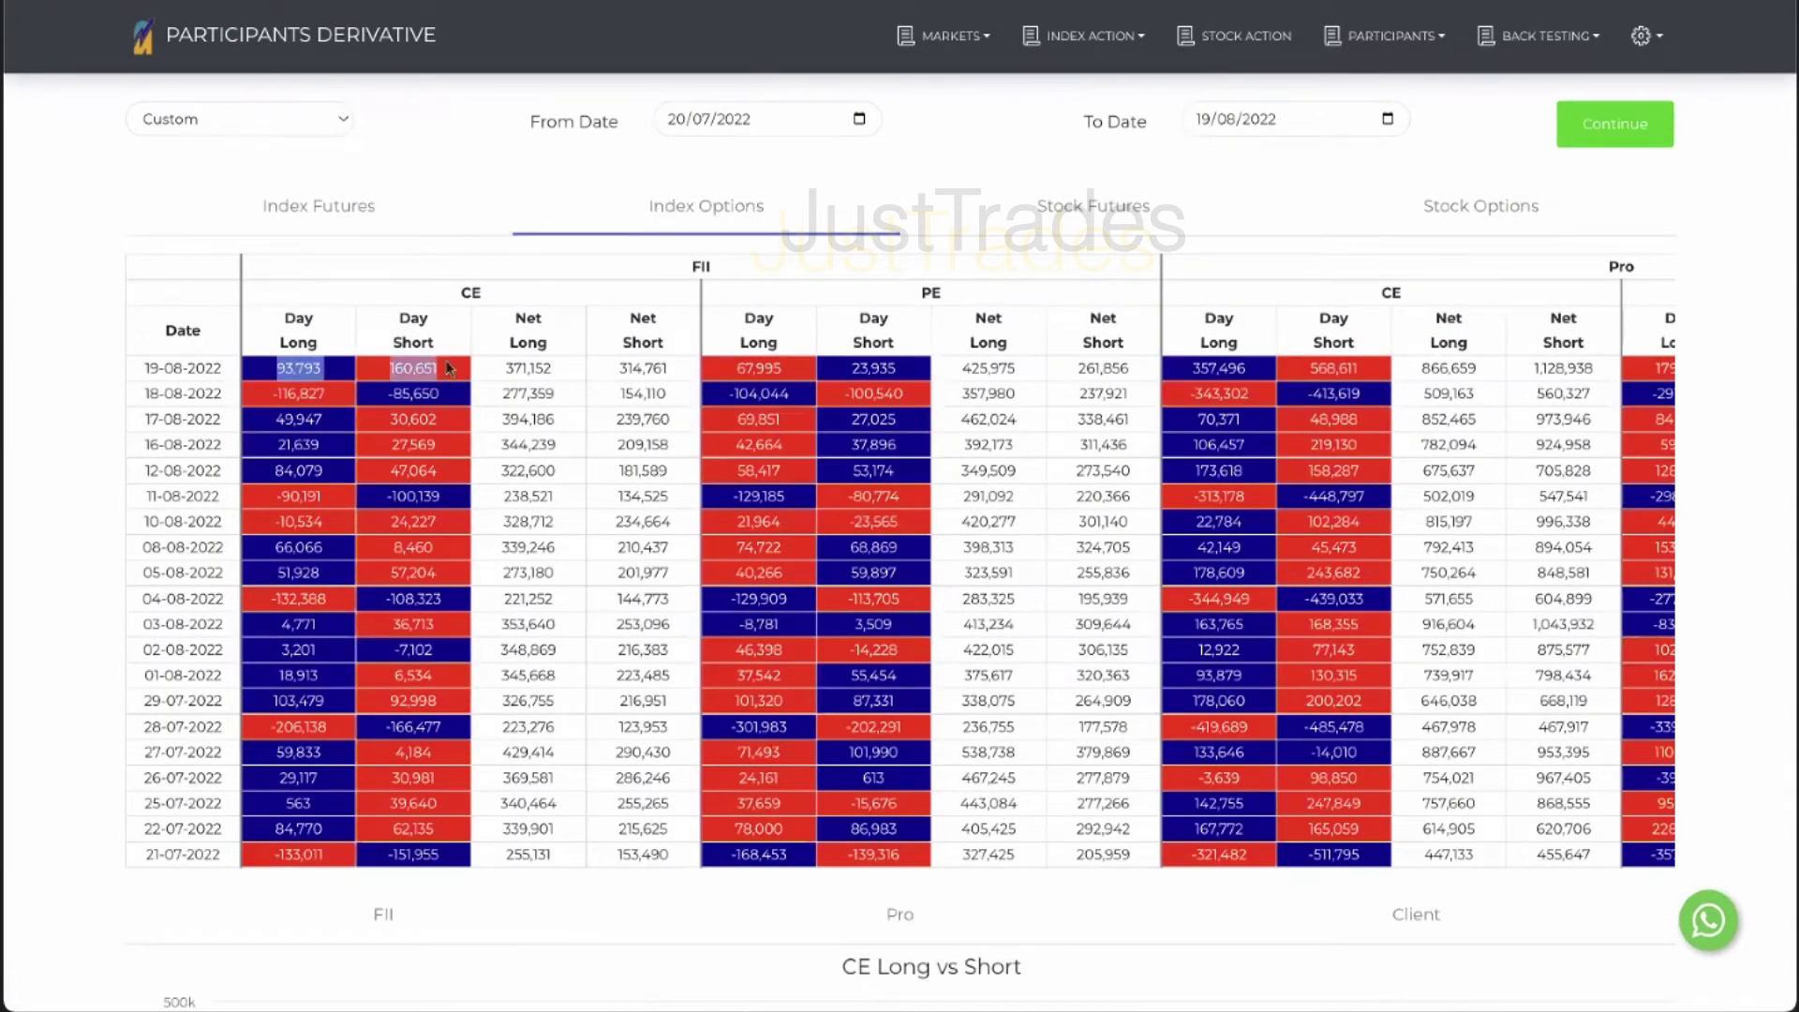
click(371, 367)
drag(258, 367, 363, 368)
click(459, 375)
mouse_move(738, 368)
mouse_down()
mouse_move(893, 368)
mouse_move(736, 369)
mouse_up()
click(894, 373)
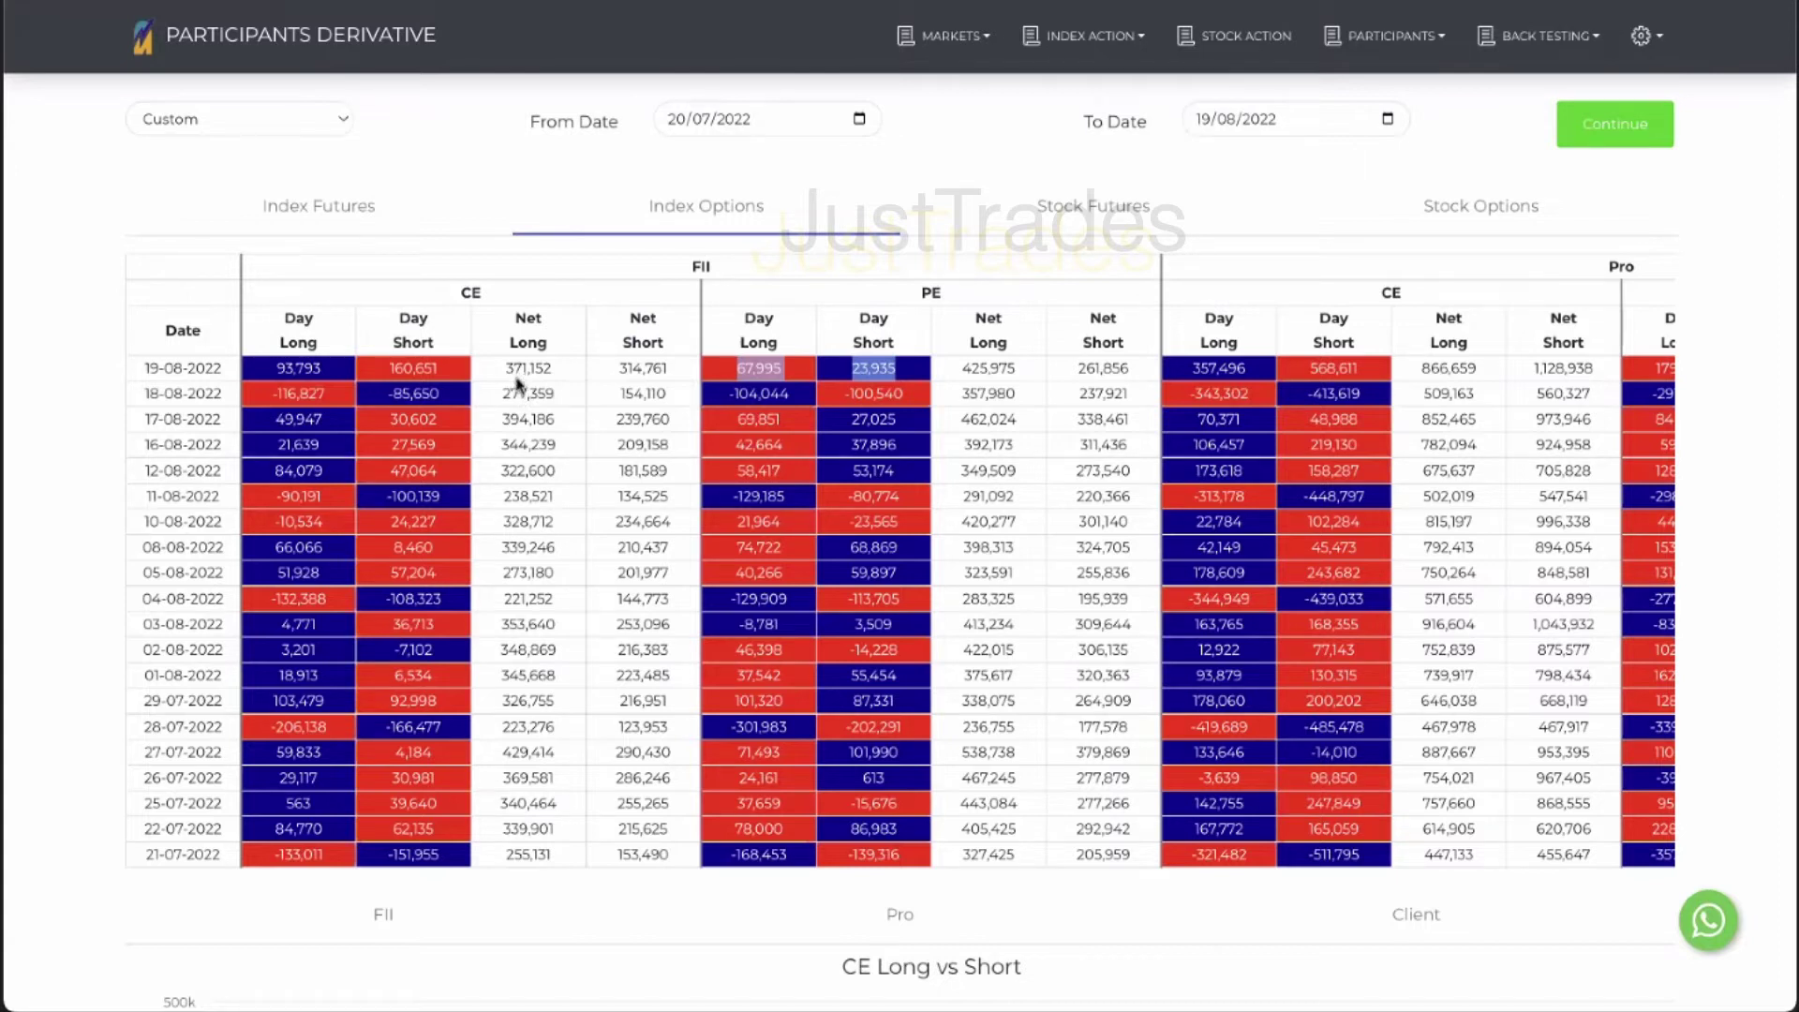
click(818, 372)
drag(705, 371, 909, 377)
drag(278, 371, 486, 385)
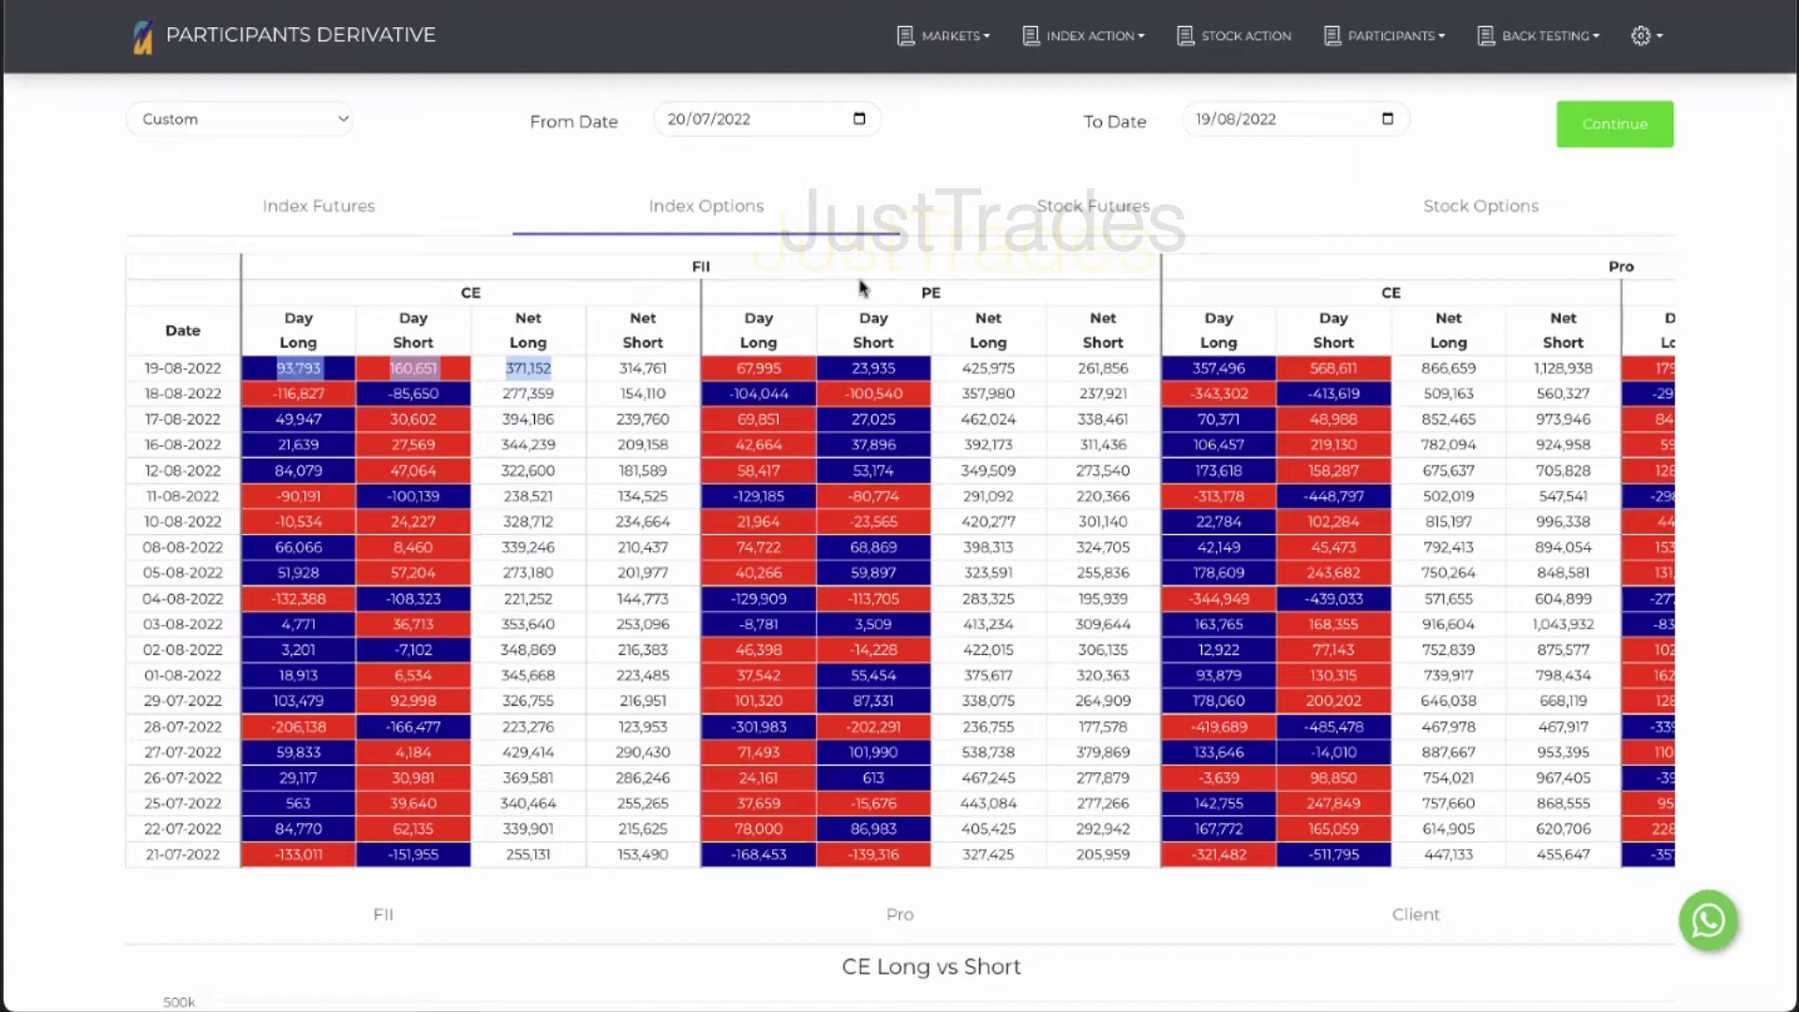
Open the Stock Futures table and examine the FII day long and day short figures for 19-08-2022
click(1062, 221)
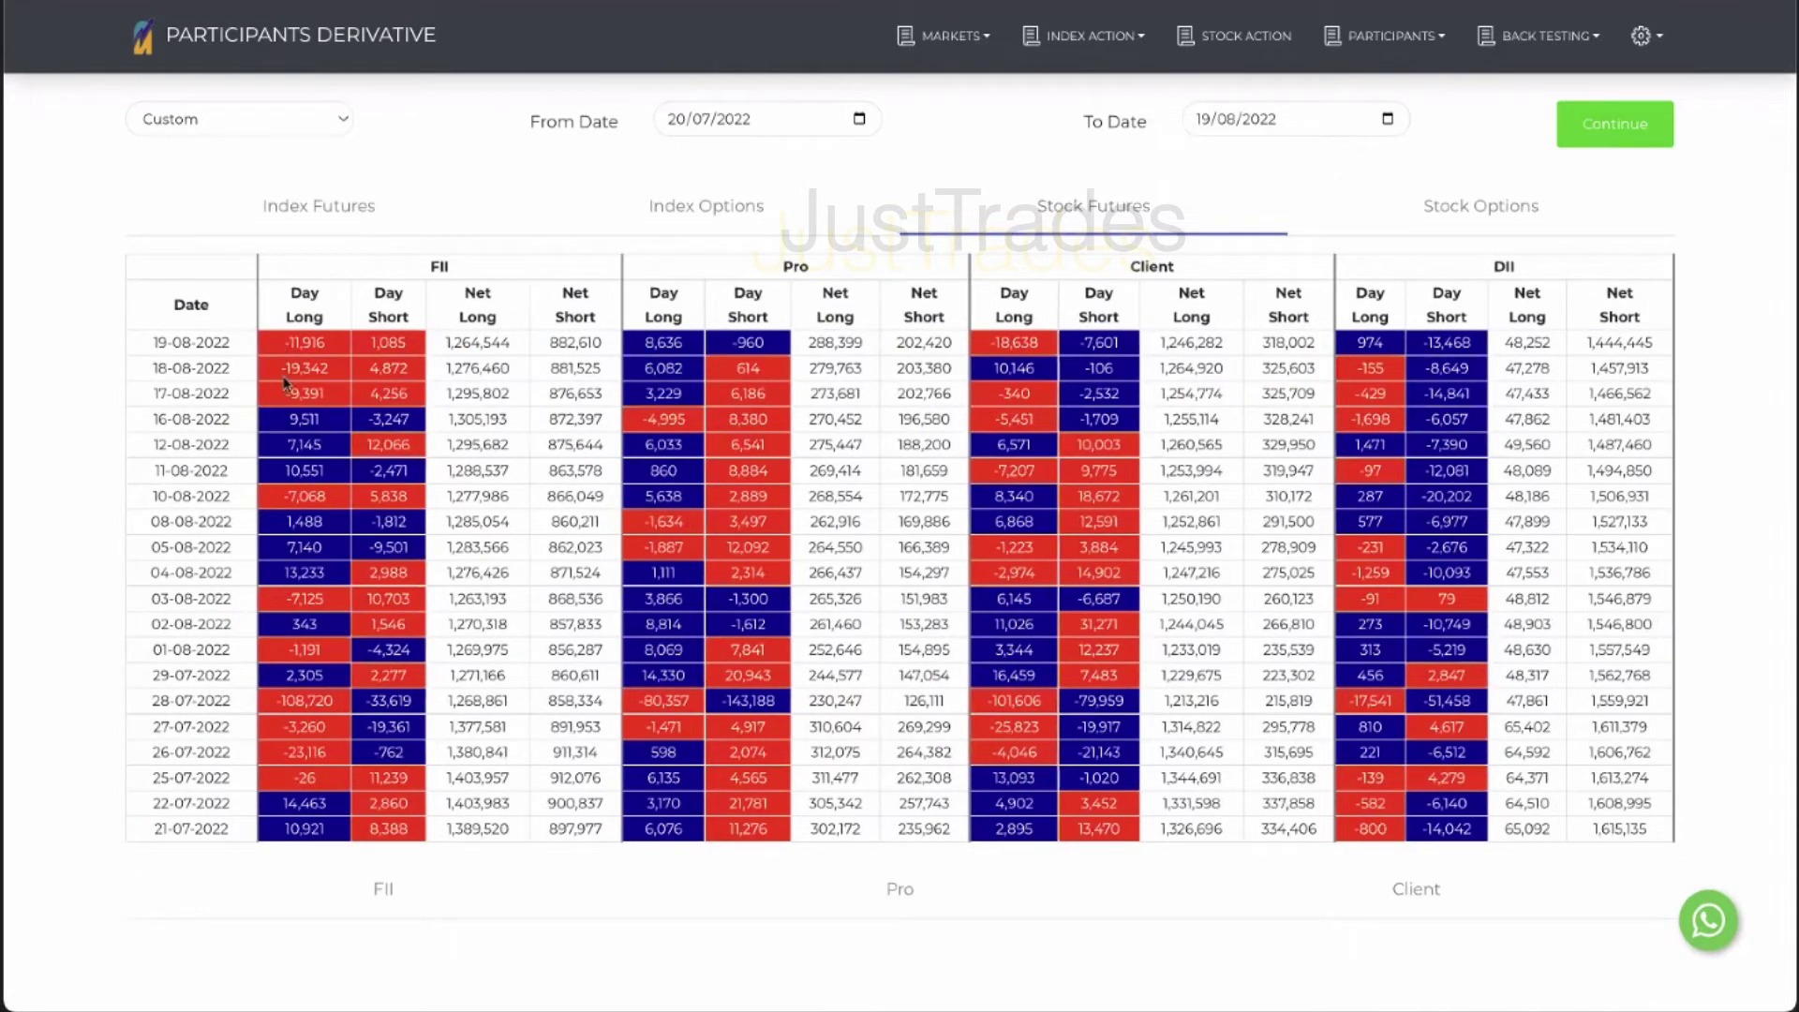
drag(271, 350, 341, 400)
drag(286, 343, 404, 354)
click(373, 361)
double_click(391, 452)
click(373, 386)
drag(370, 369, 421, 352)
Open the NPAH table of FII Numbers and highlight the Index NPAH and Stocks NPAH values for 19-08-2022
click(1392, 36)
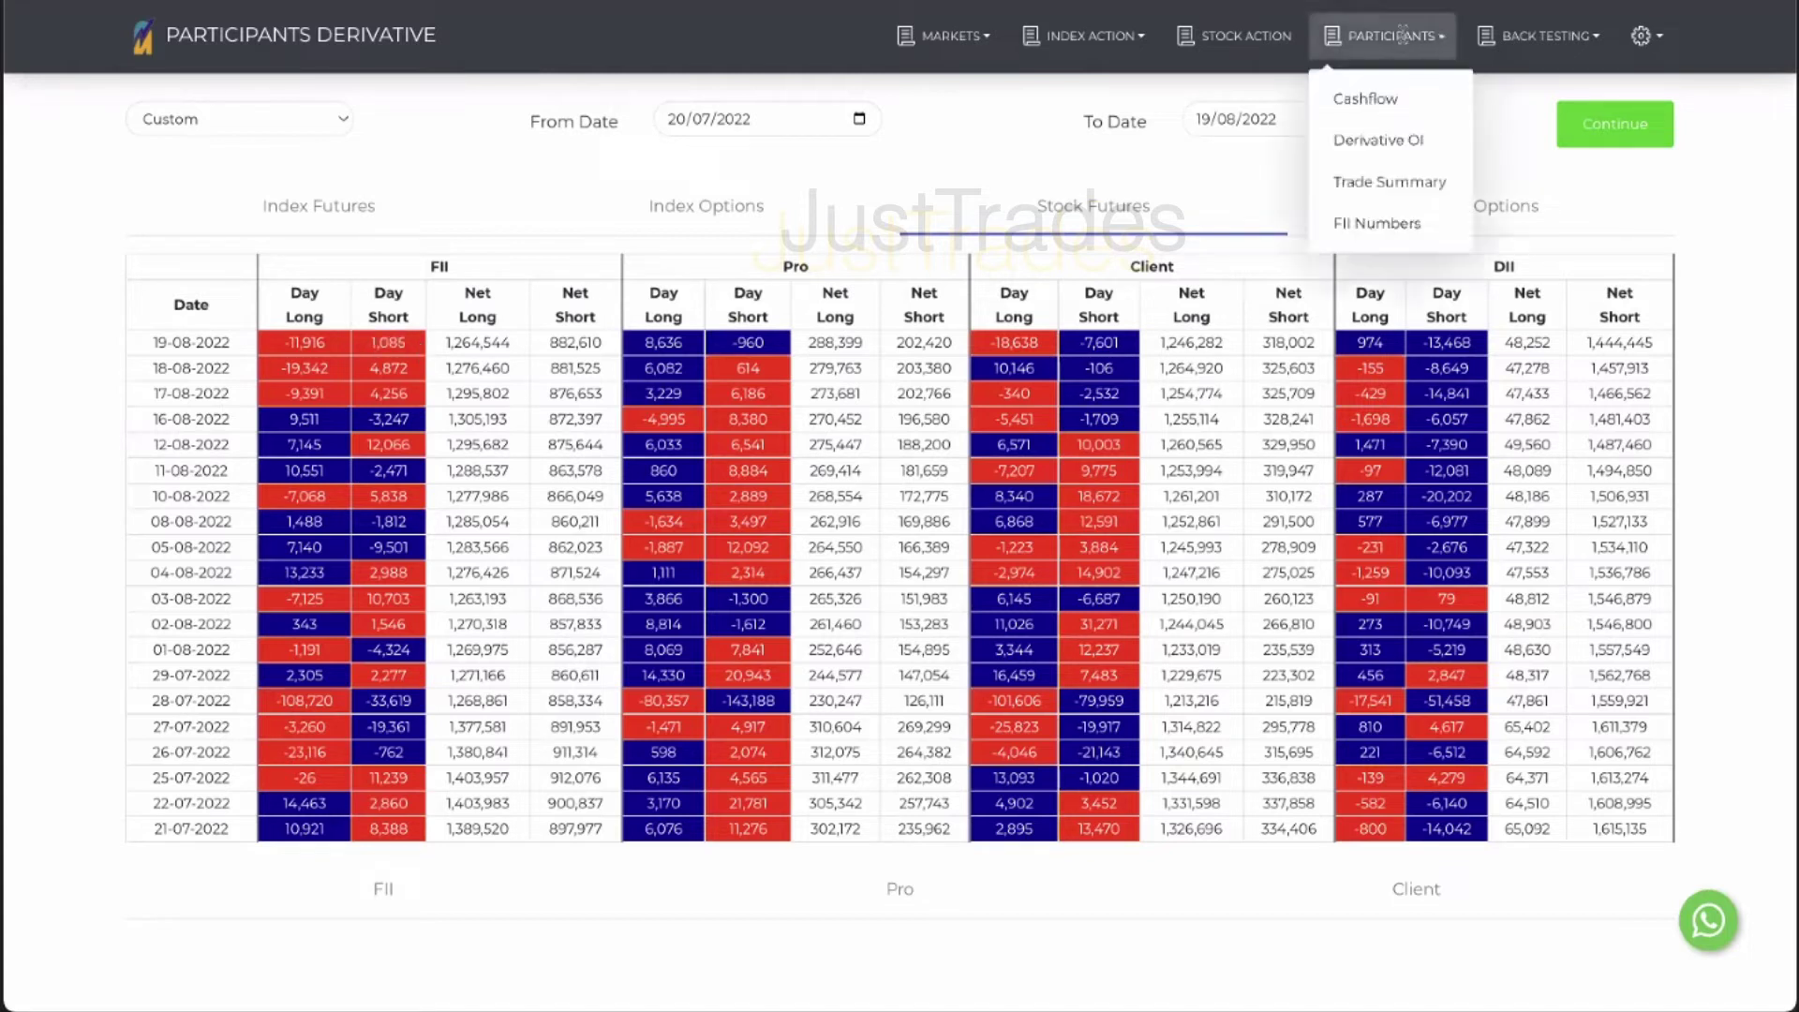
click(1415, 226)
click(1443, 132)
drag(1209, 378, 1209, 323)
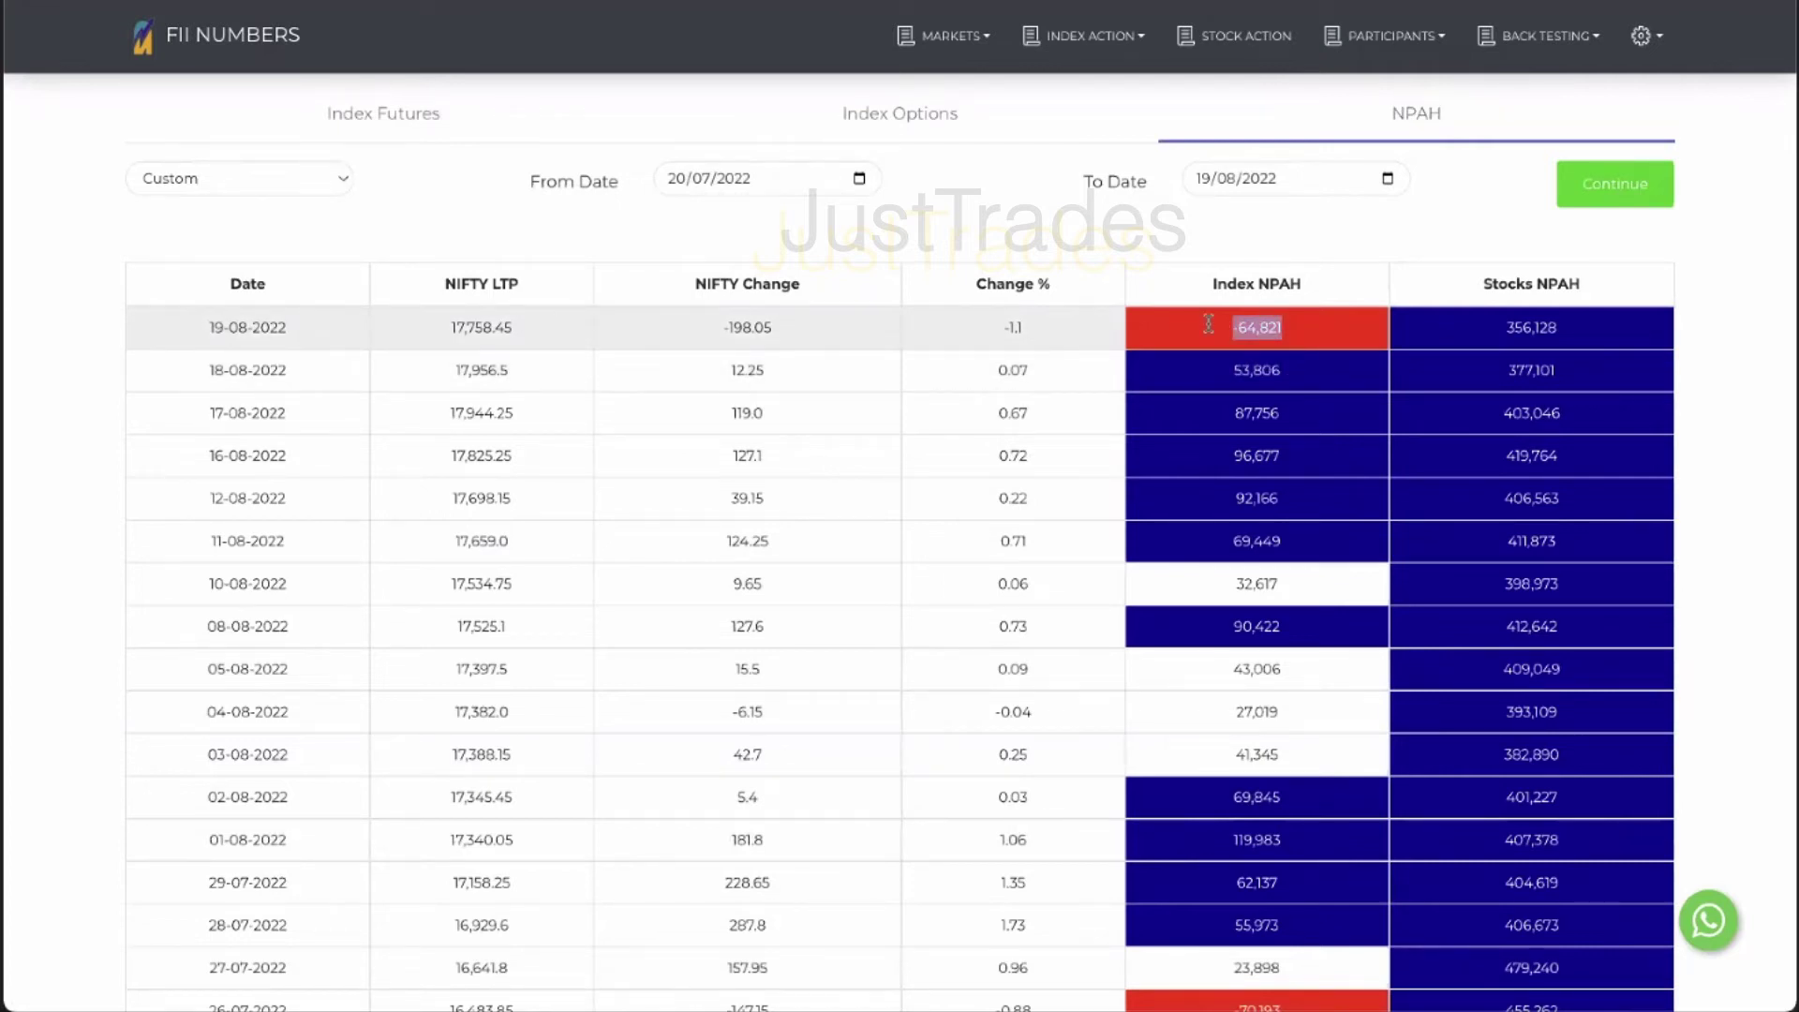
drag(1296, 370, 1292, 329)
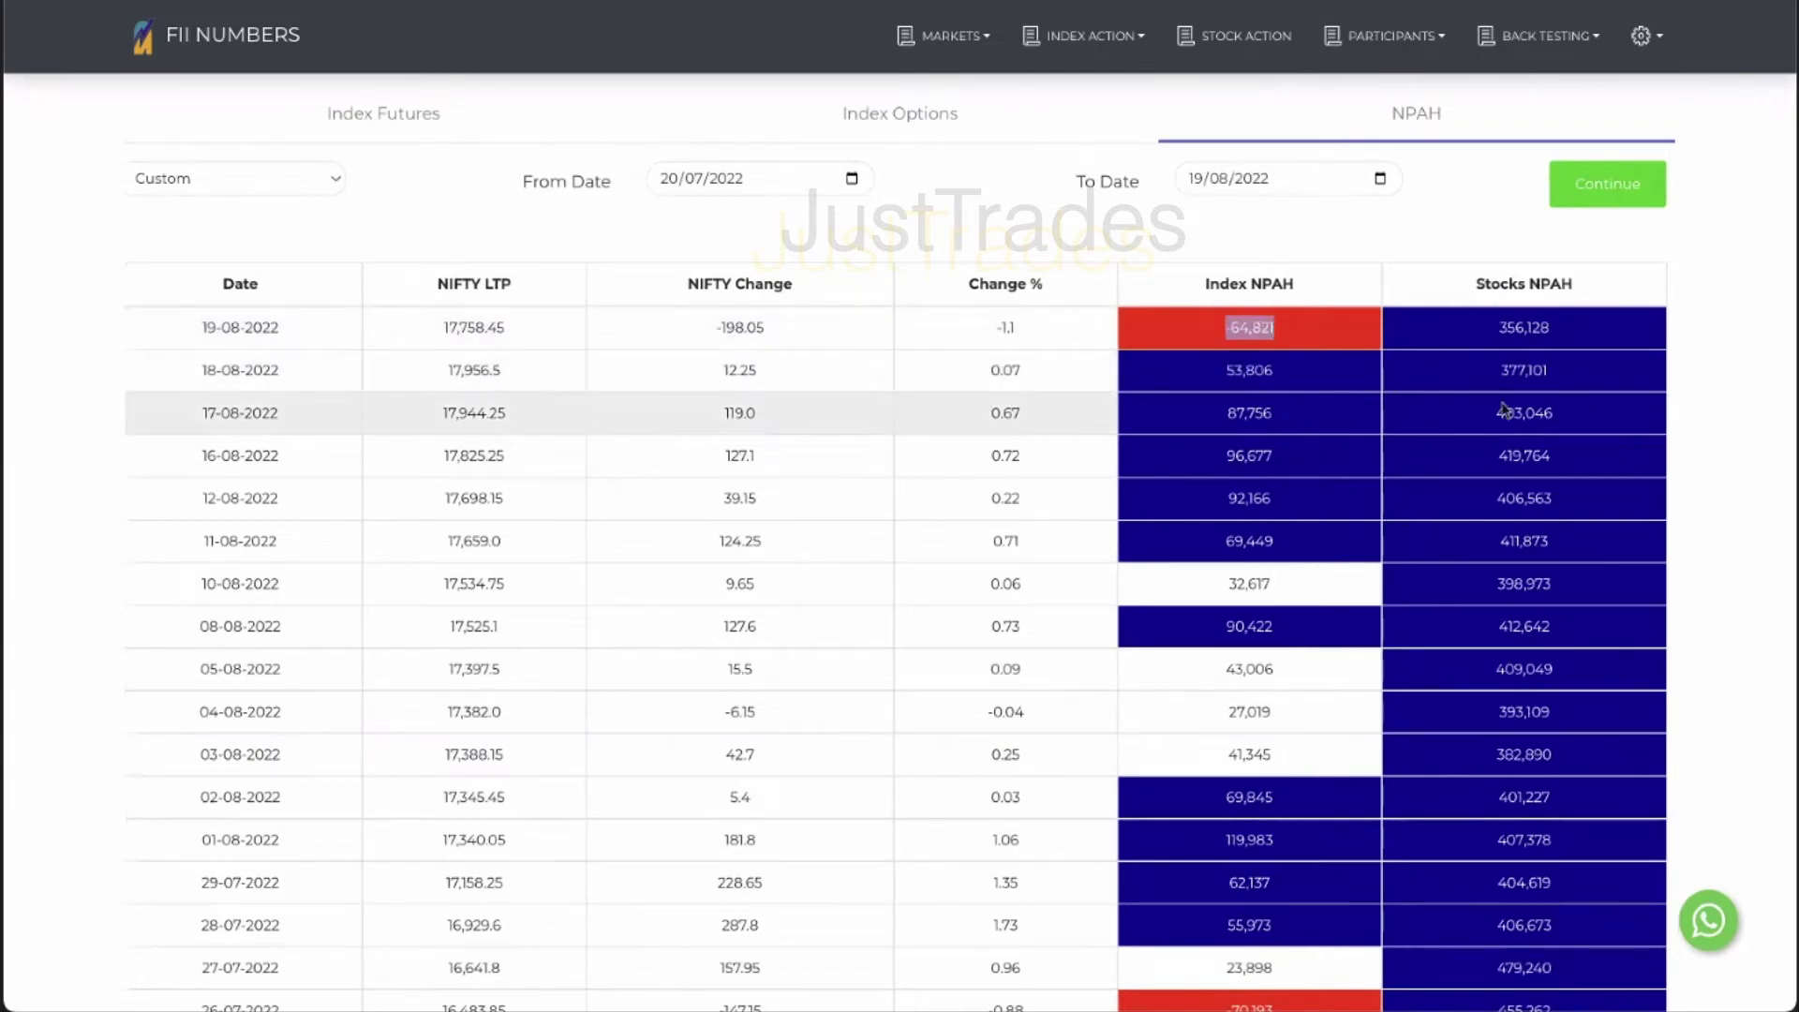
mouse_move(1494, 332)
mouse_down()
mouse_move(1574, 338)
mouse_move(1489, 330)
mouse_up()
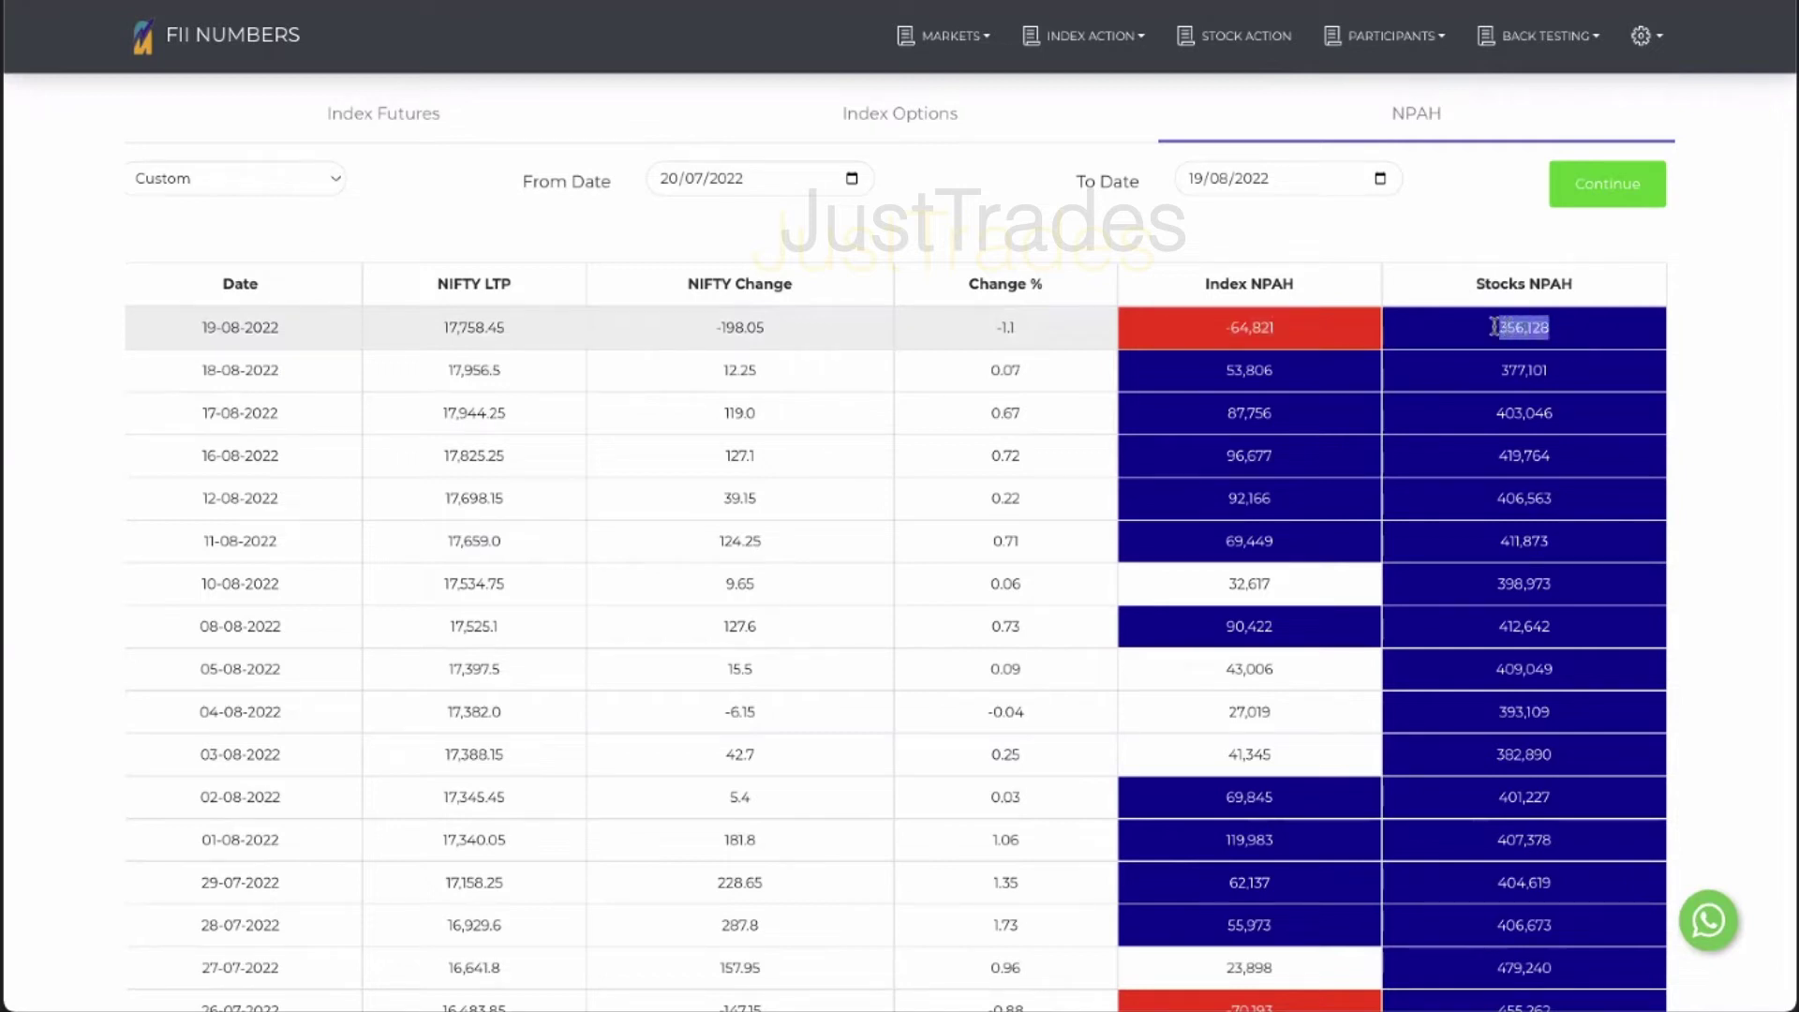
click(1491, 327)
drag(1491, 327, 1556, 330)
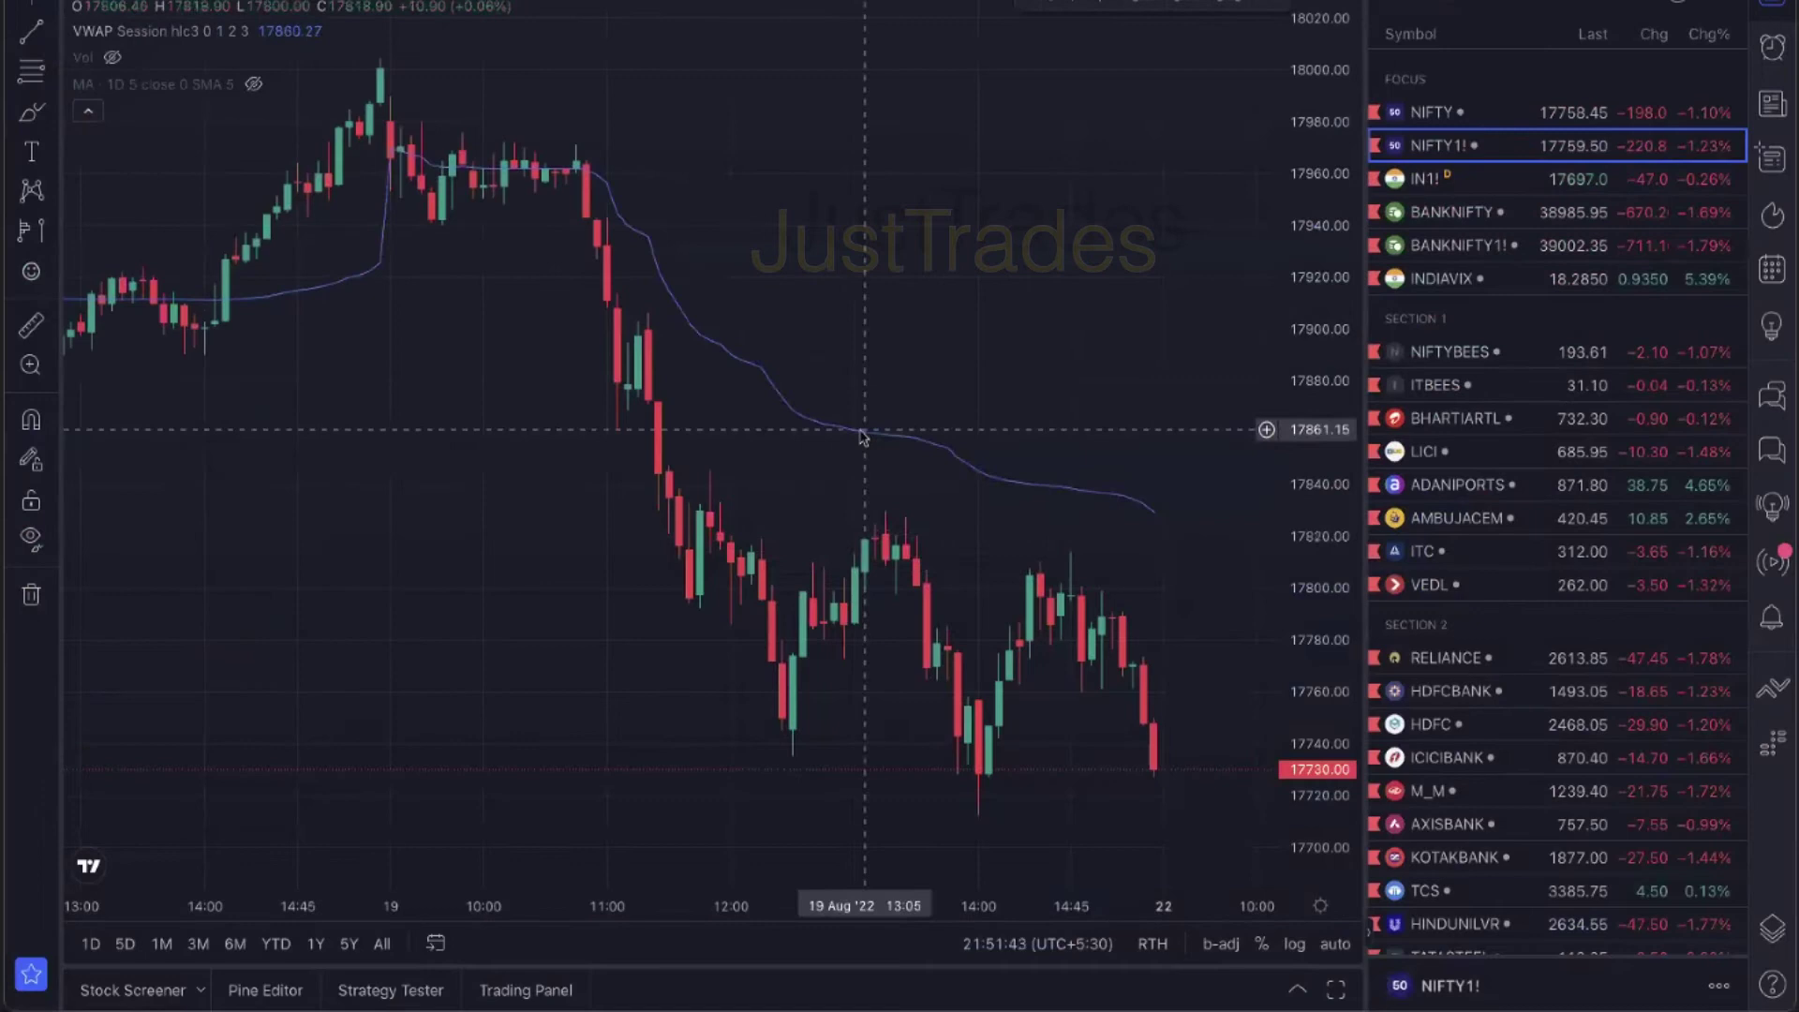
Return to the NIFTY1! chart, set it to the 1D timeframe and examine the volume profile starting 14 Jul '22
text(1D)
key(Return)
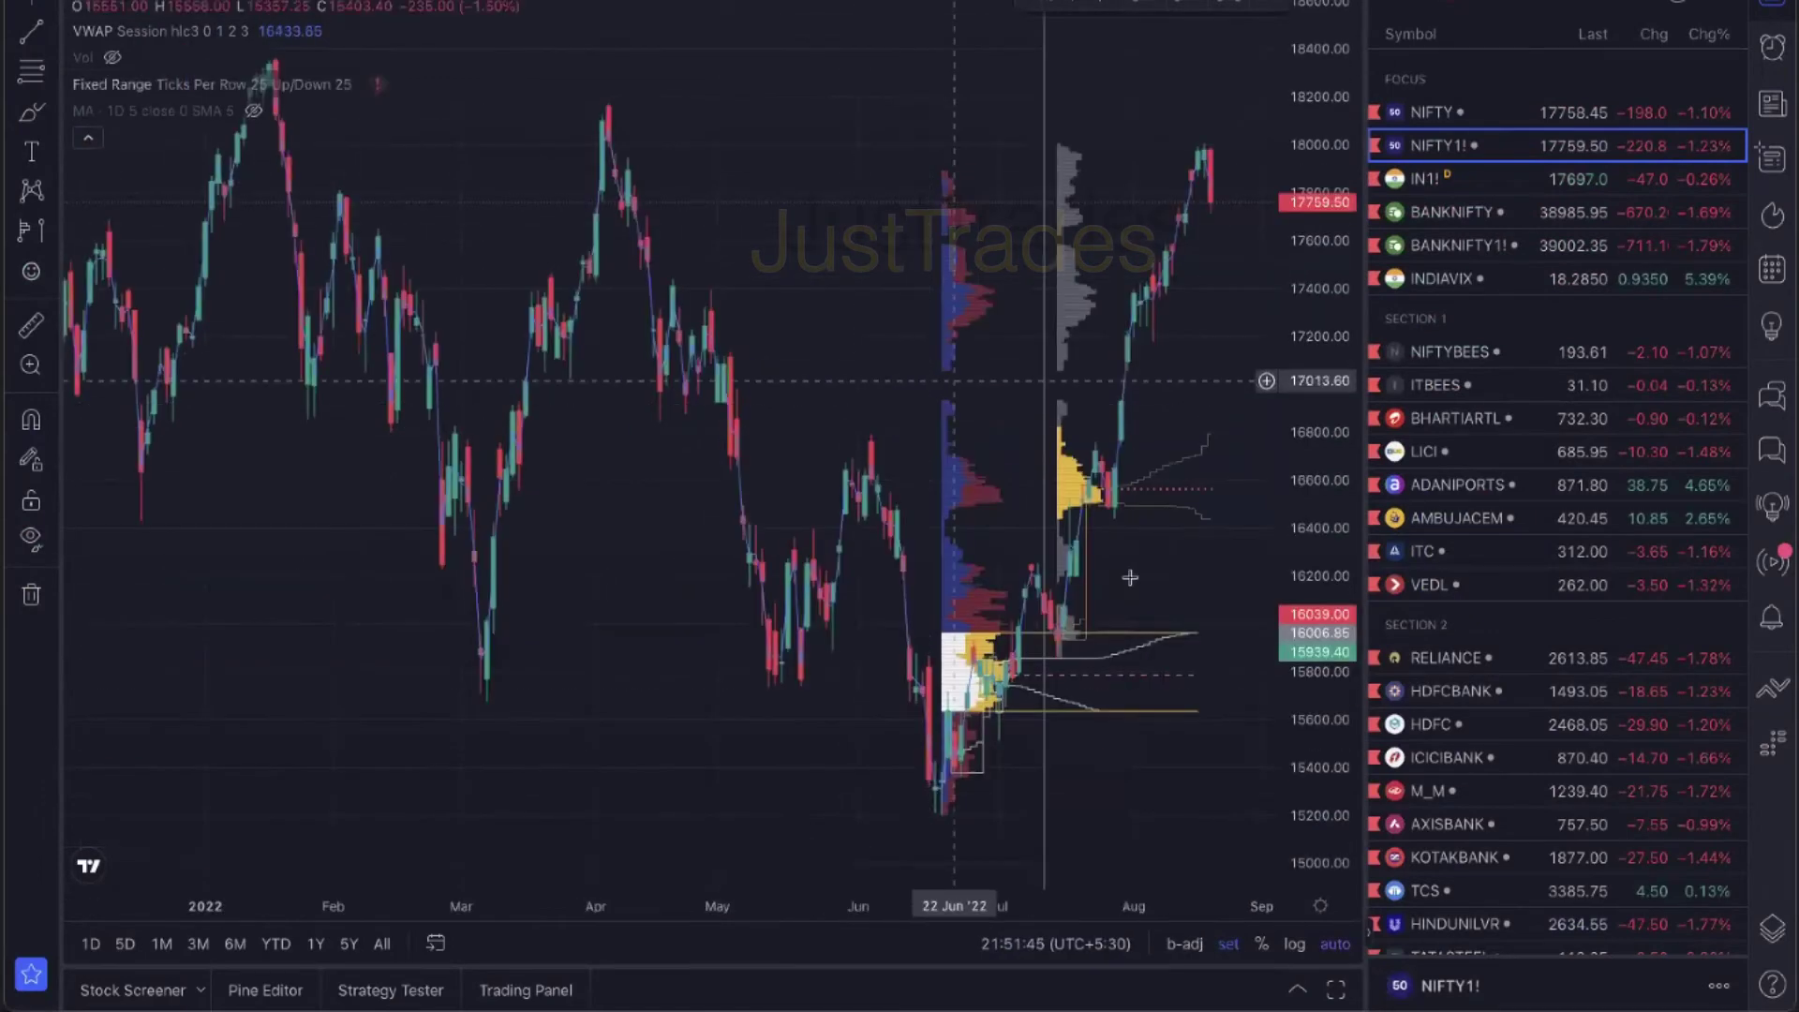
click(1080, 507)
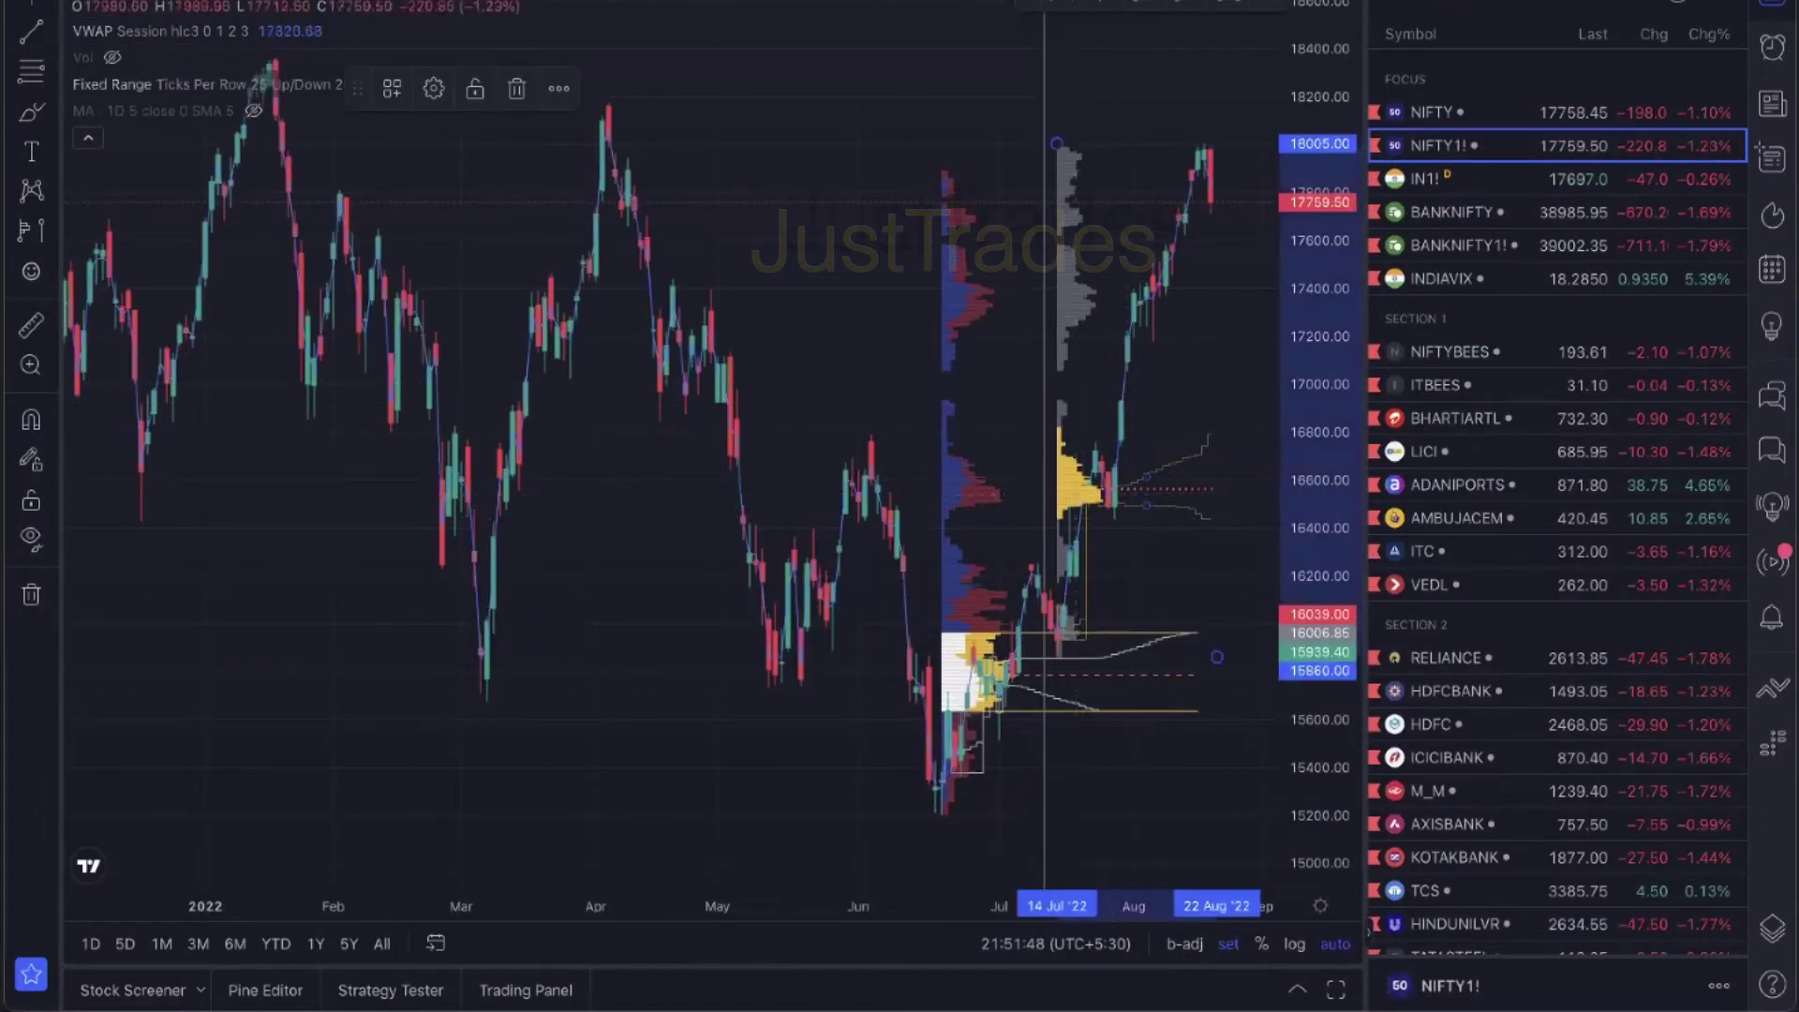
click(1514, 7)
click(1583, 449)
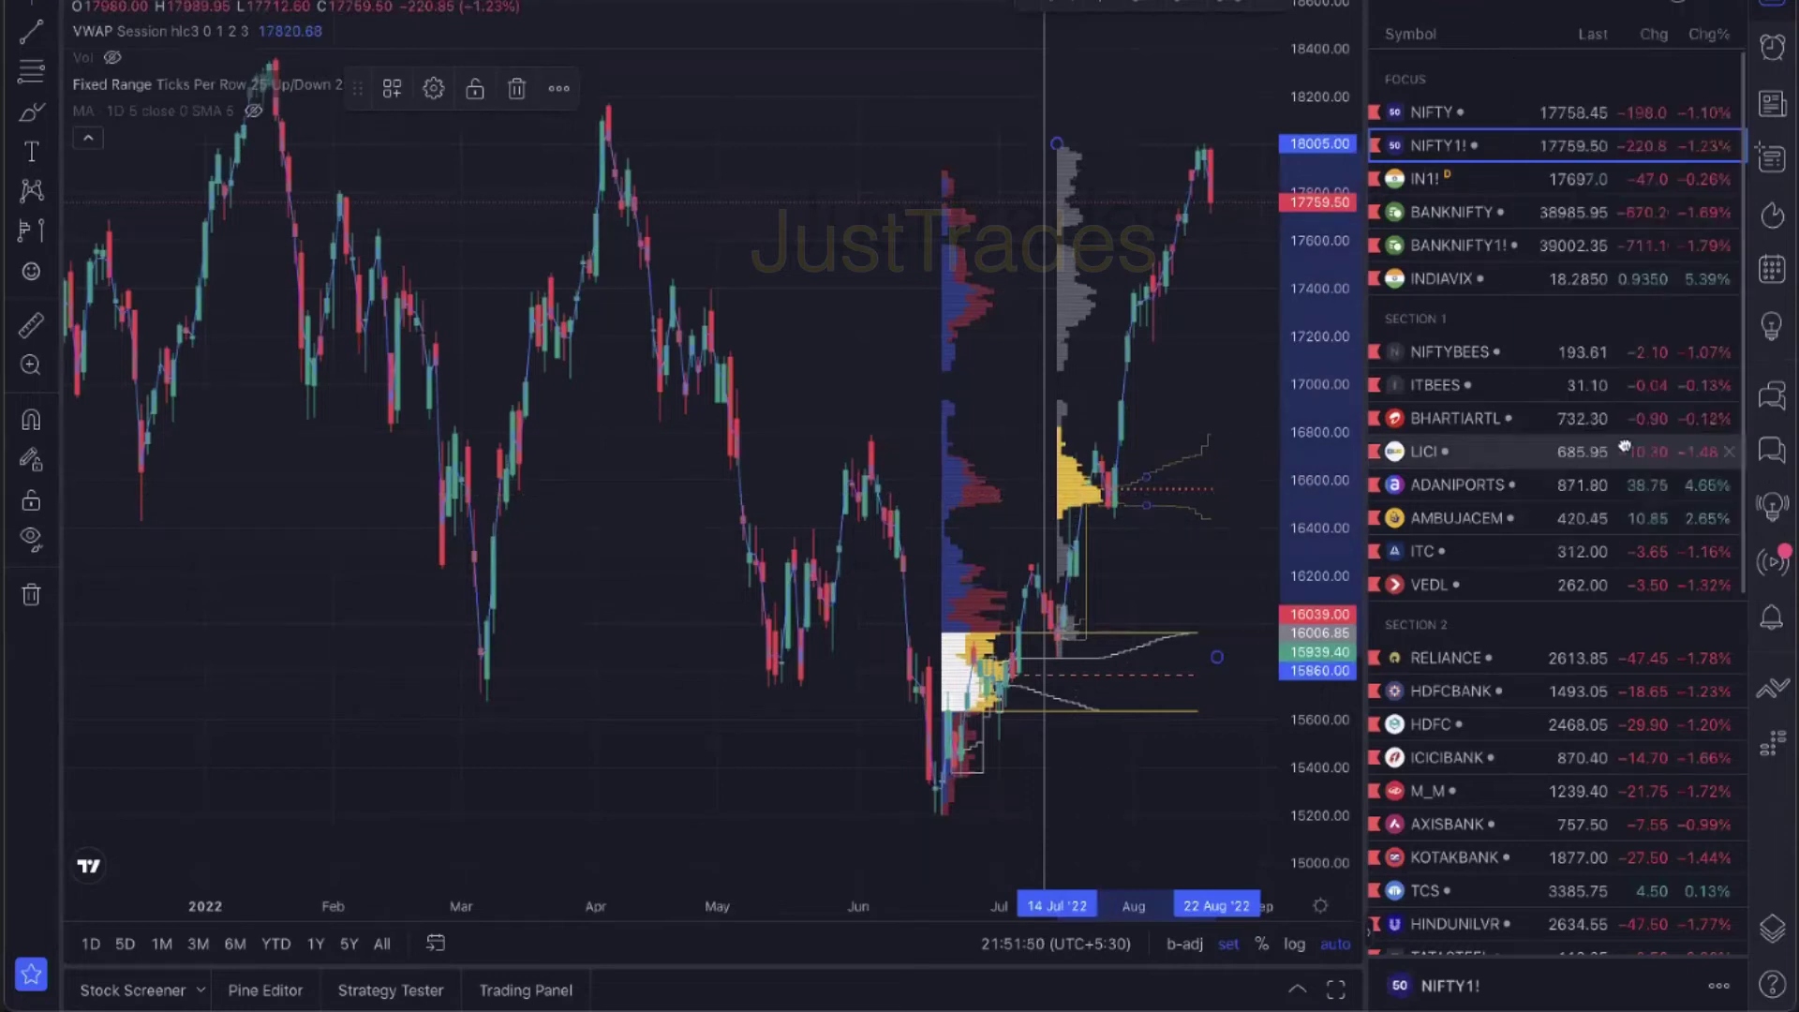
click(1071, 511)
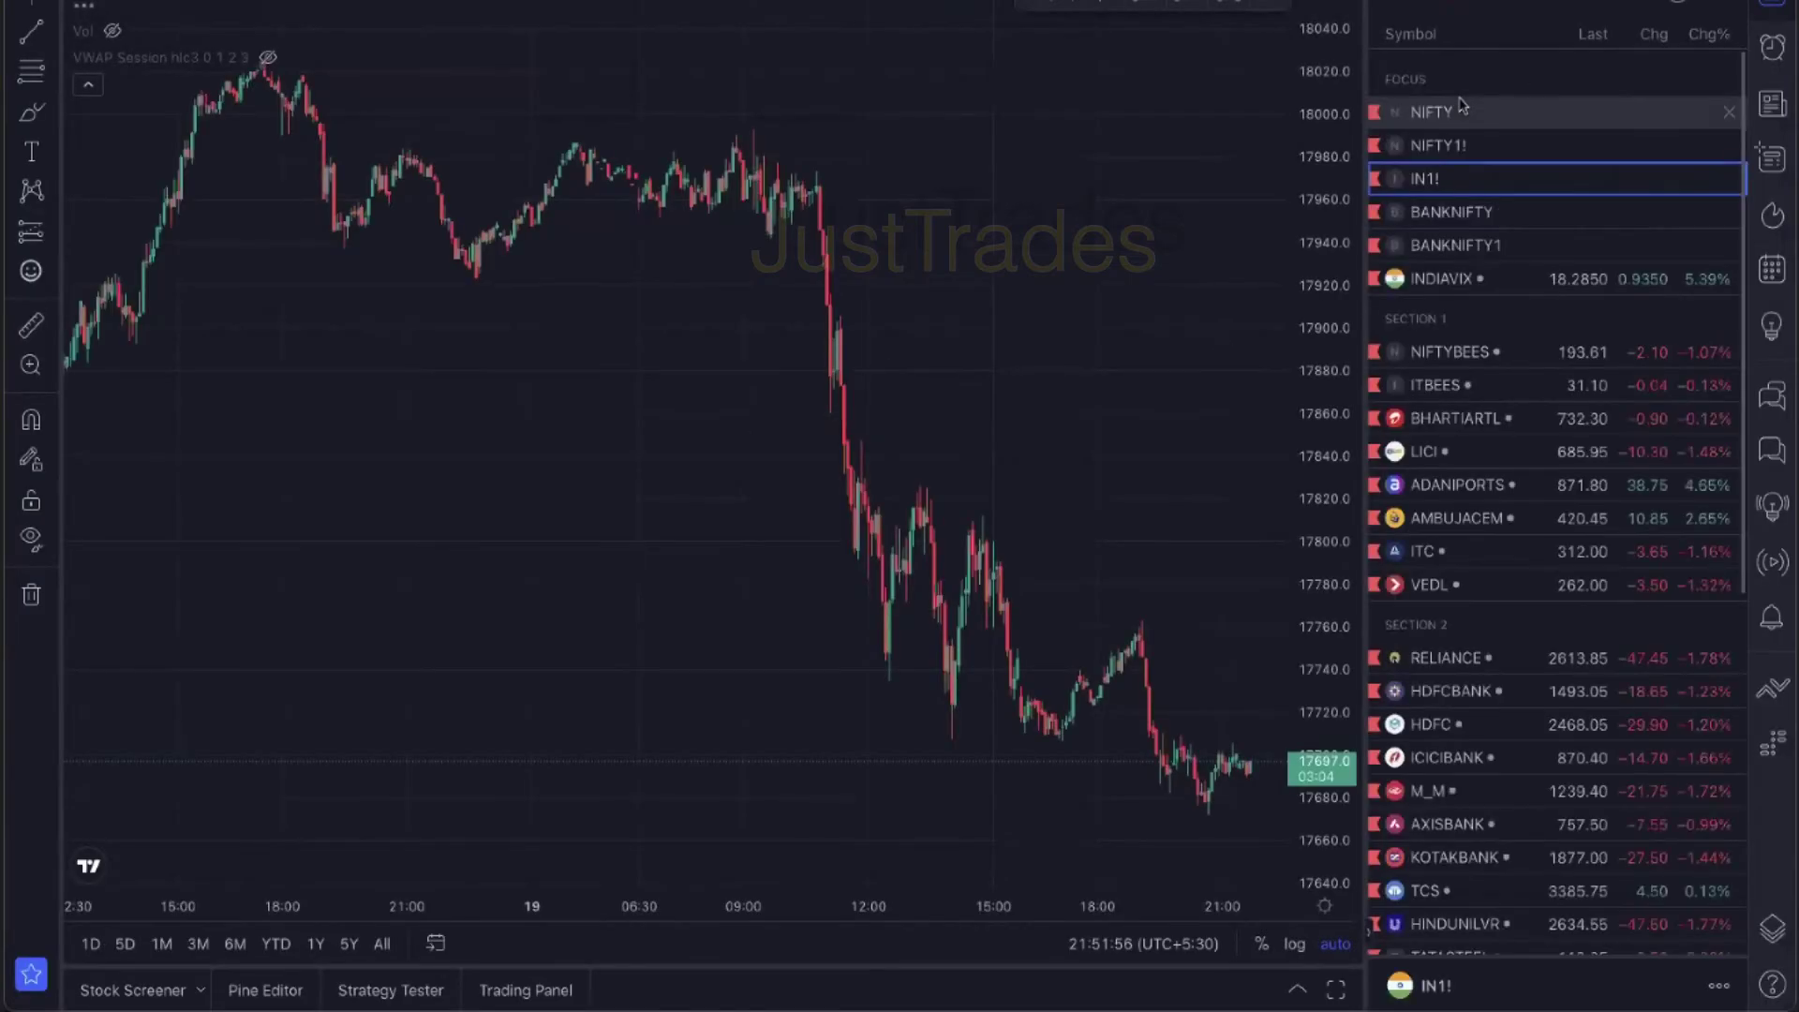
Open the NIFTY spot chart on the 1D timeframe
text(1D)
key(Return)
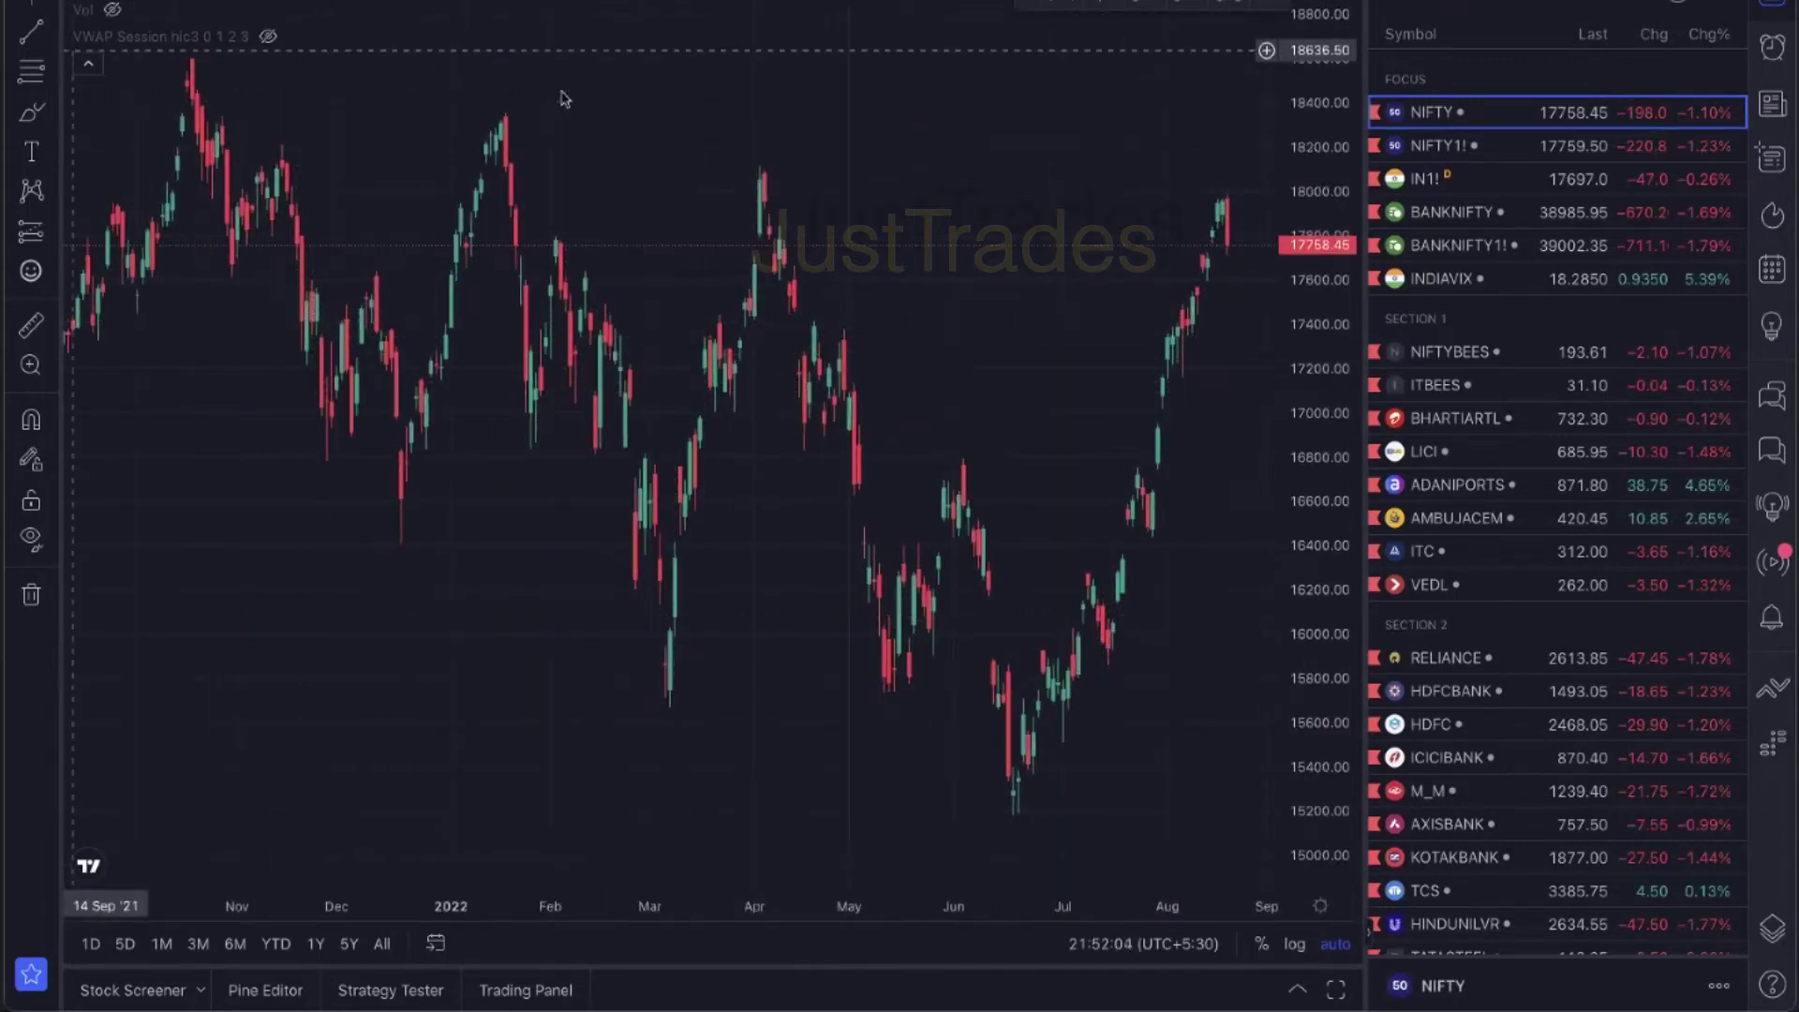
Mark the NIFTY zone between about 16928 and 17595, from 22 Nov '21 into September '22, with a rectangle, examine it and delete it
click(50, 72)
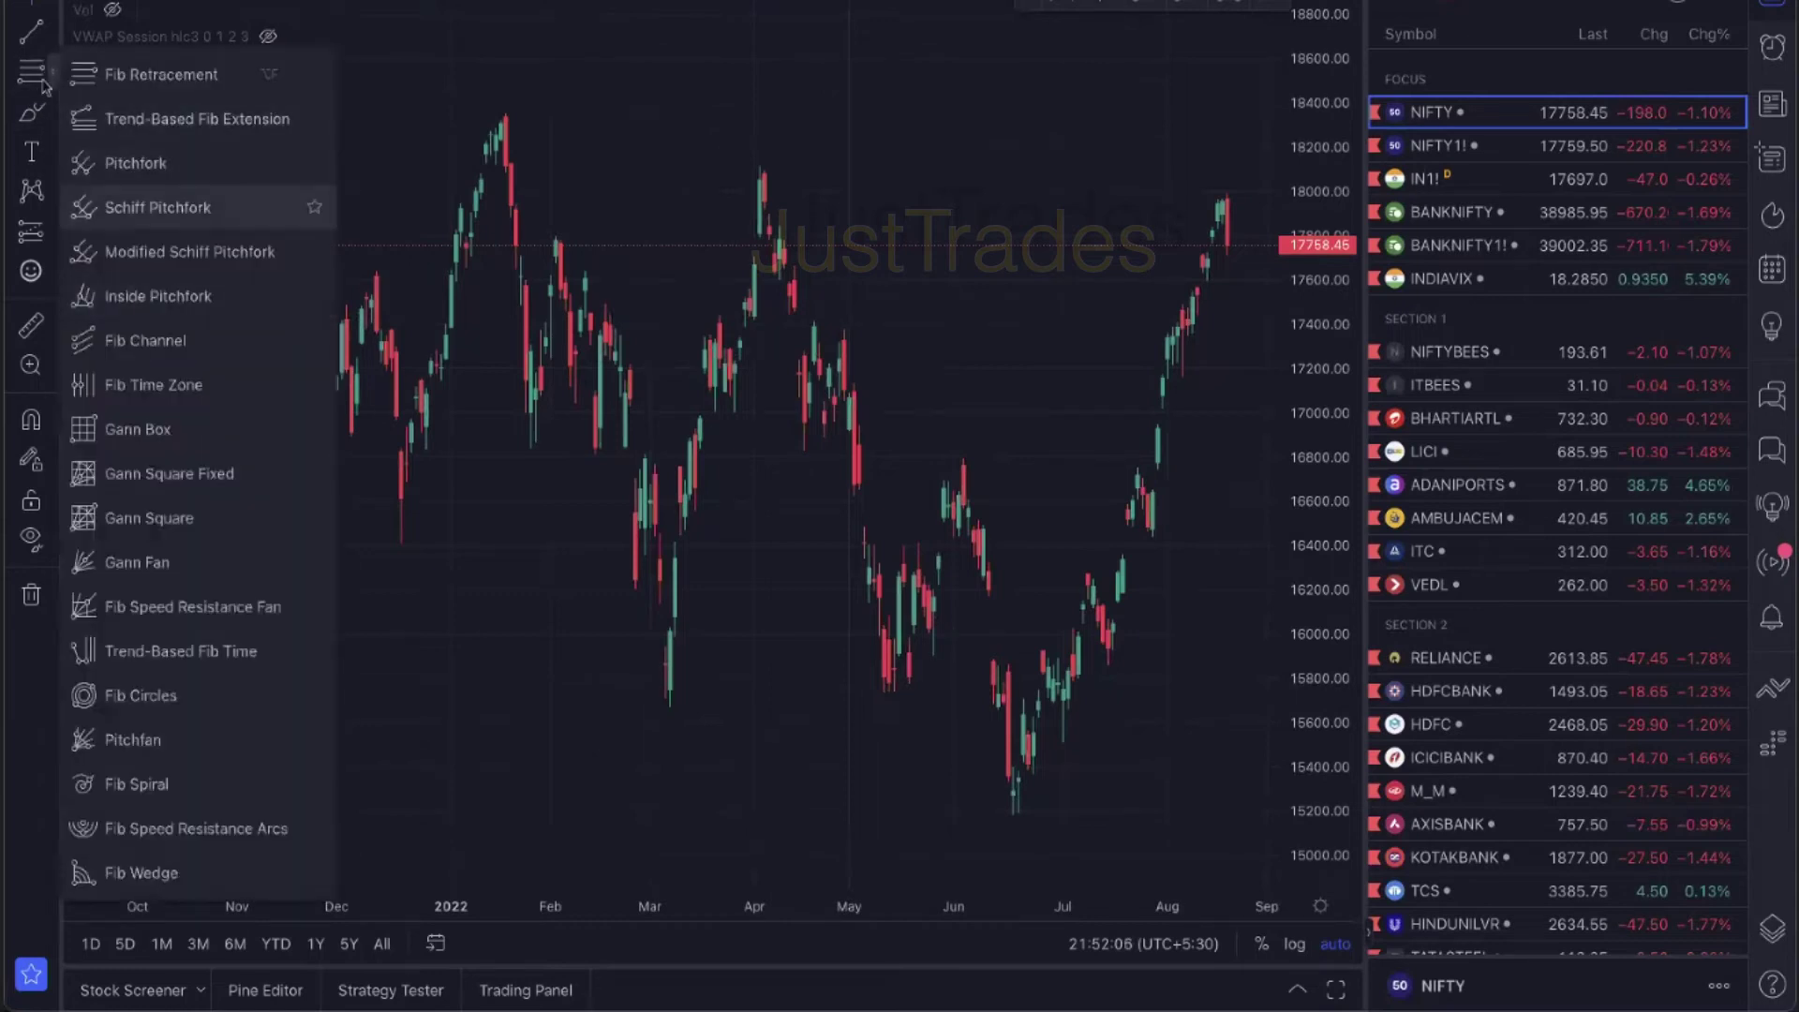
click(50, 33)
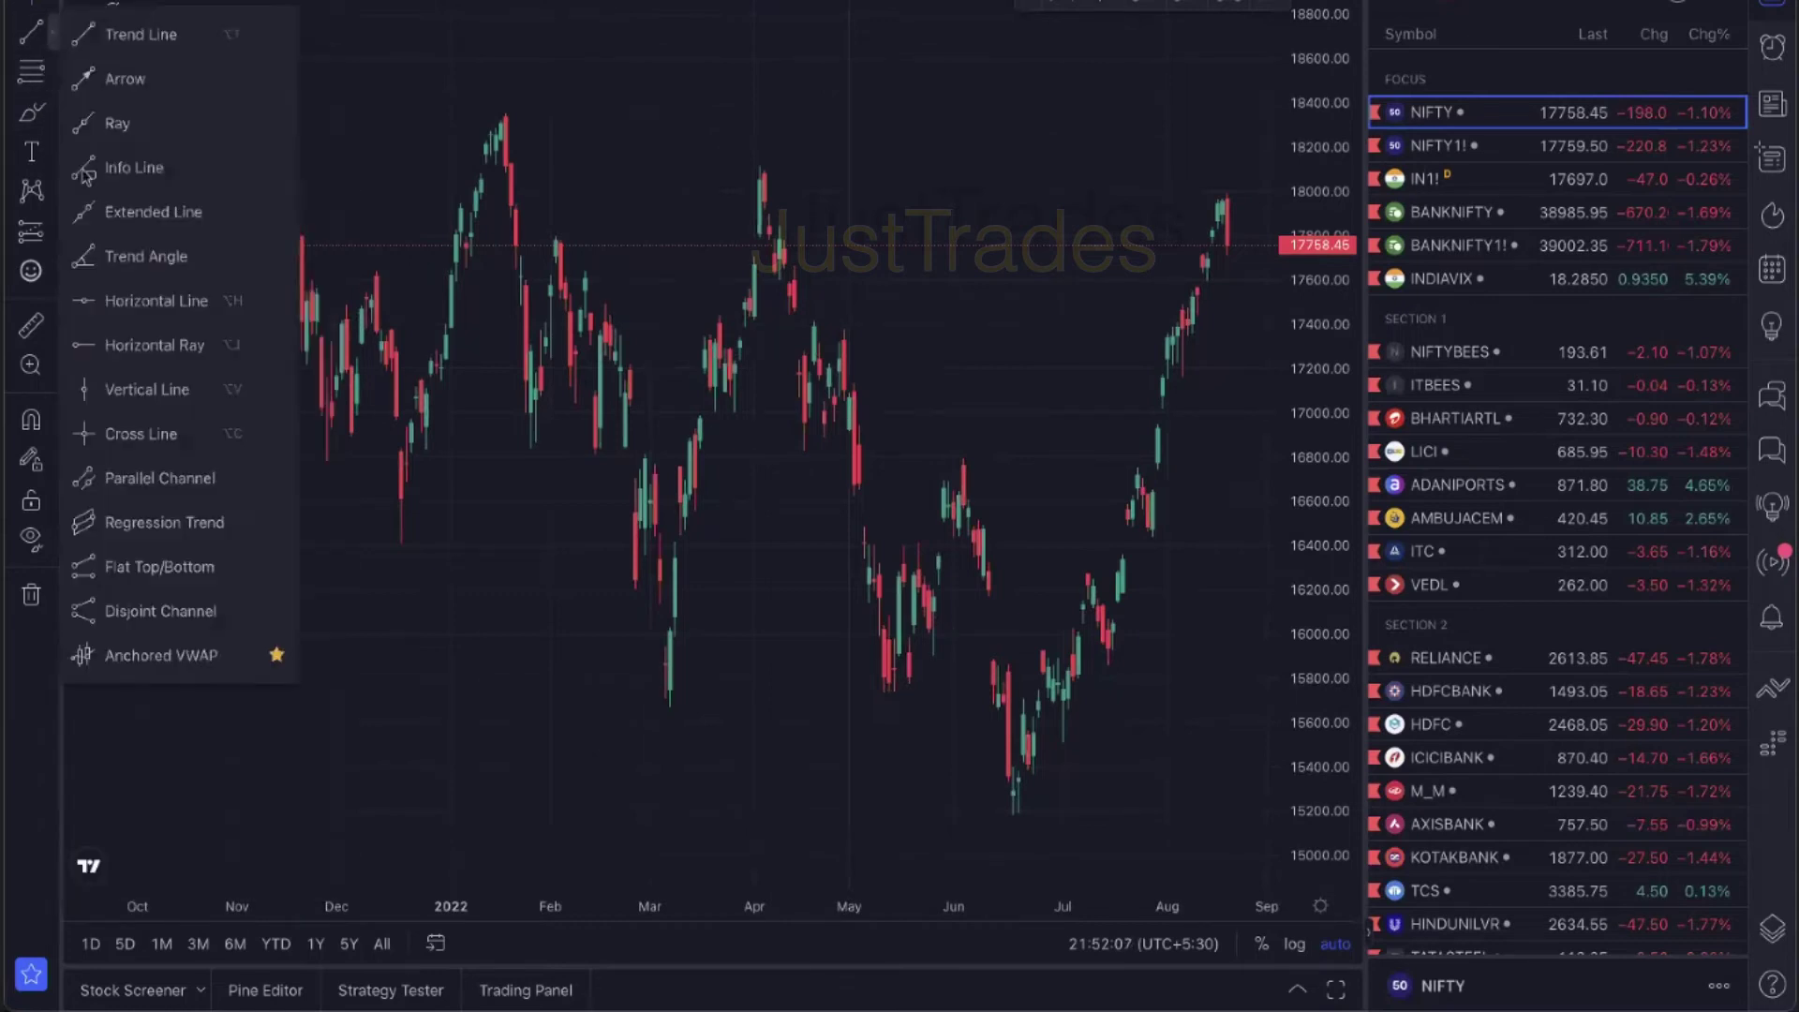
click(53, 230)
click(54, 120)
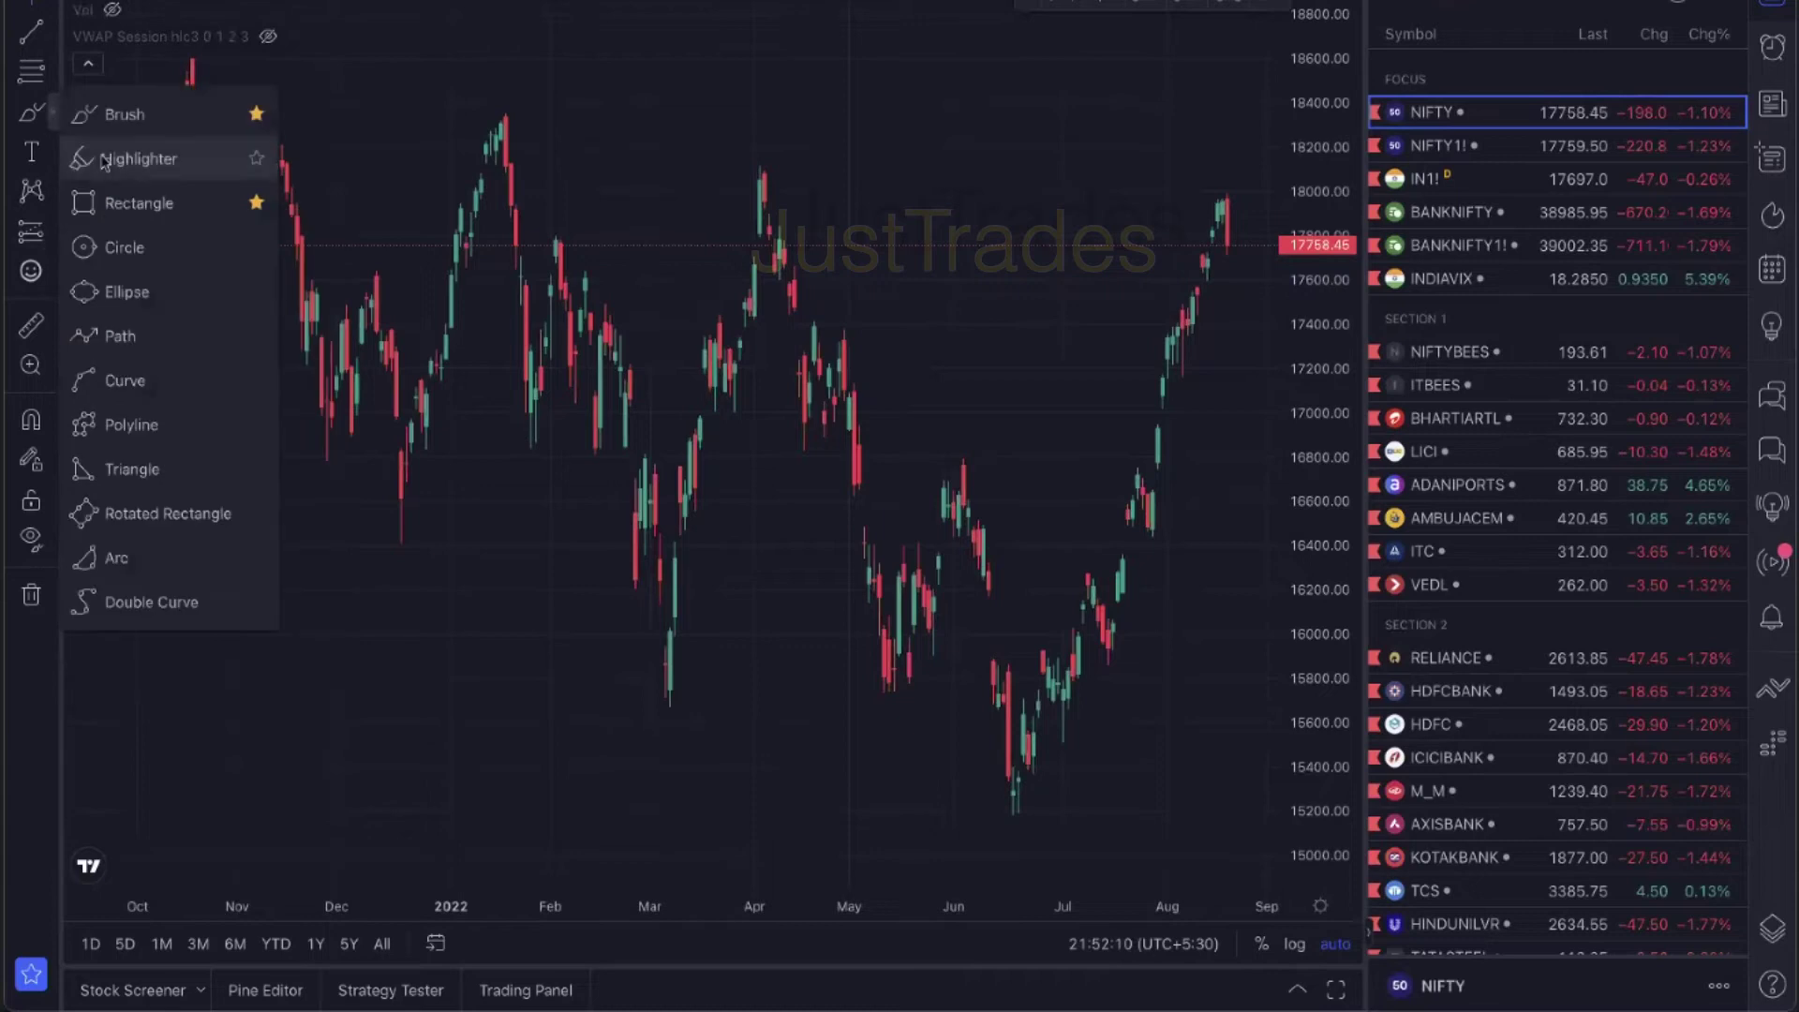
click(124, 195)
mouse_move(302, 281)
mouse_down()
mouse_move(542, 434)
mouse_move(876, 494)
mouse_move(1252, 452)
mouse_move(1284, 494)
mouse_move(1162, 470)
mouse_move(1162, 430)
mouse_up()
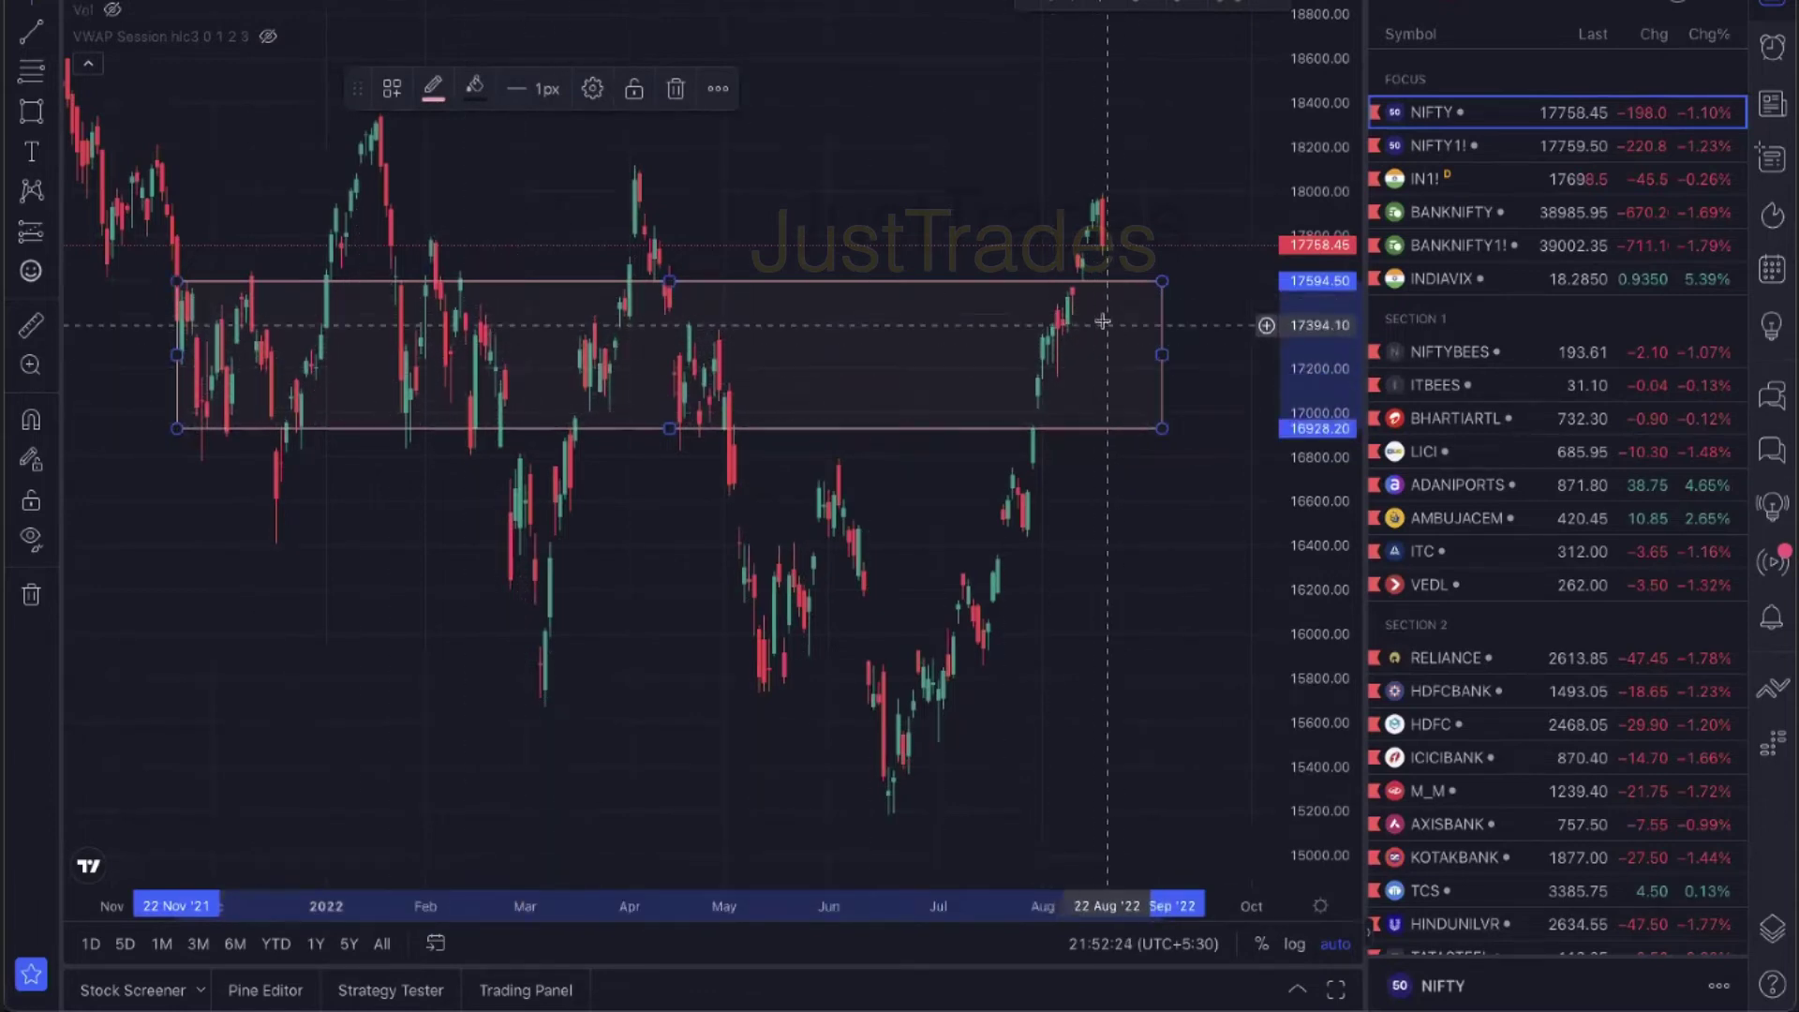
drag(1105, 454, 1080, 403)
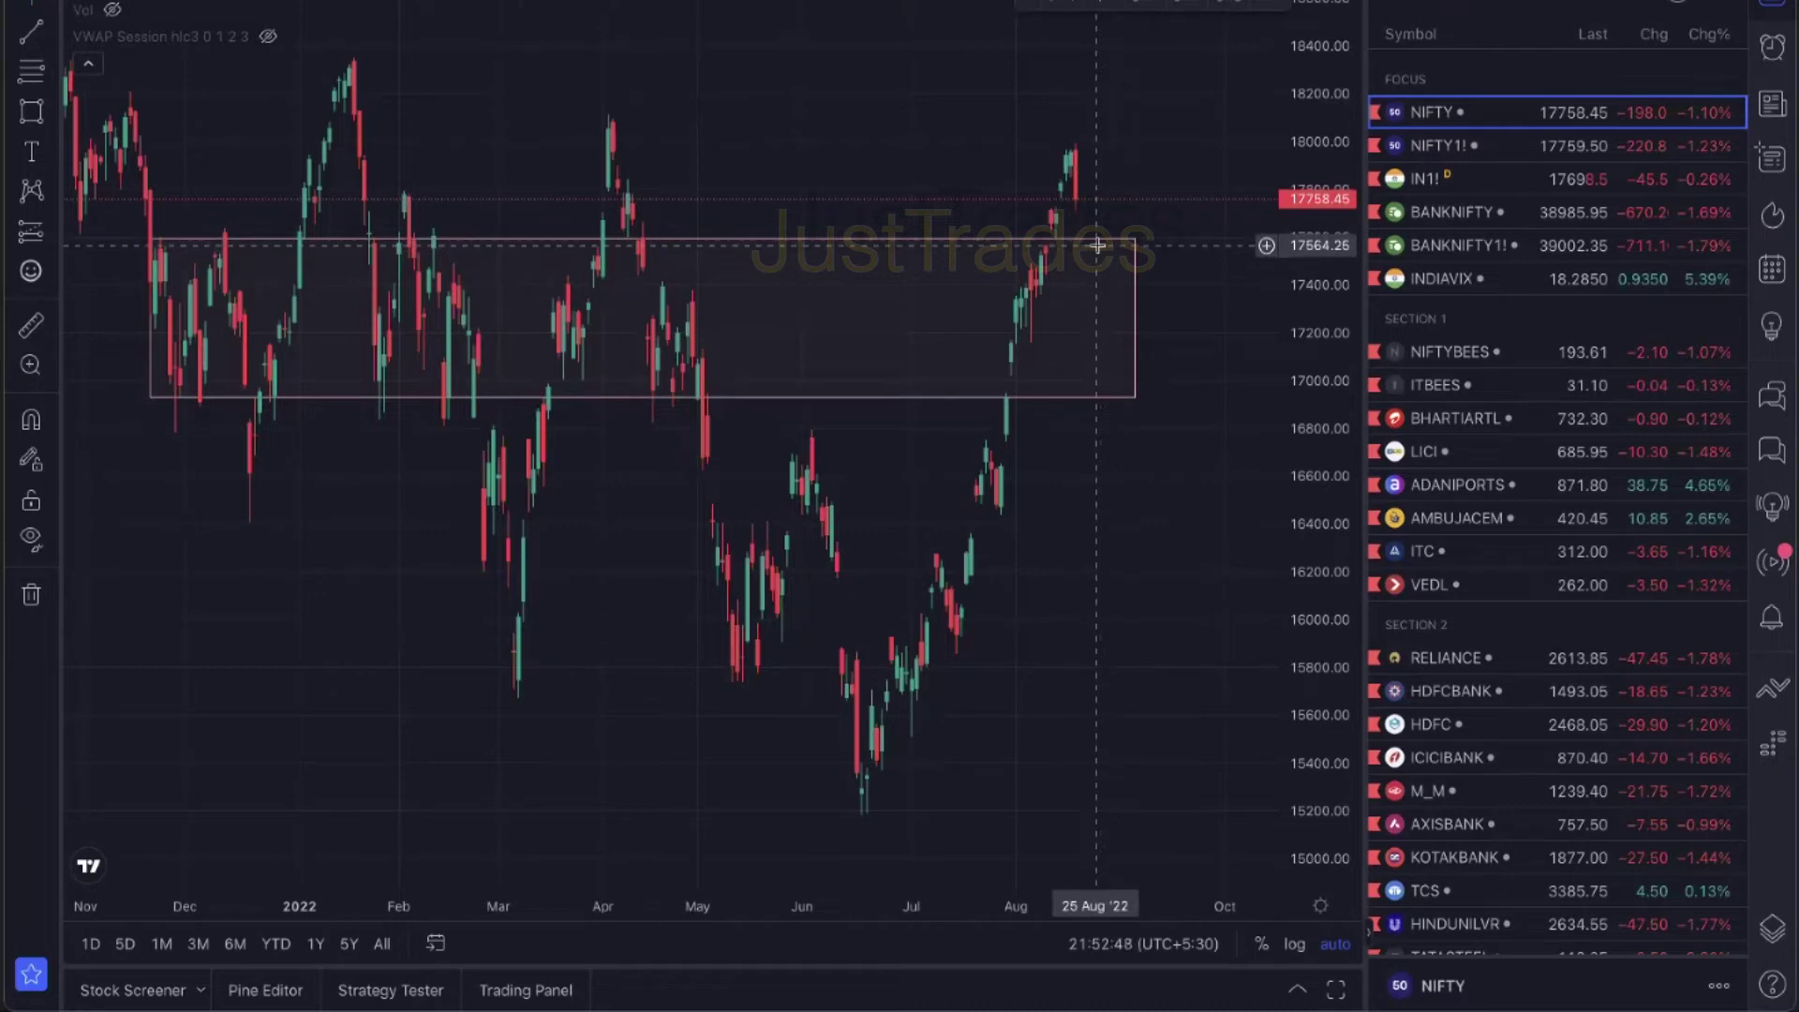
click(1098, 242)
key(Delete)
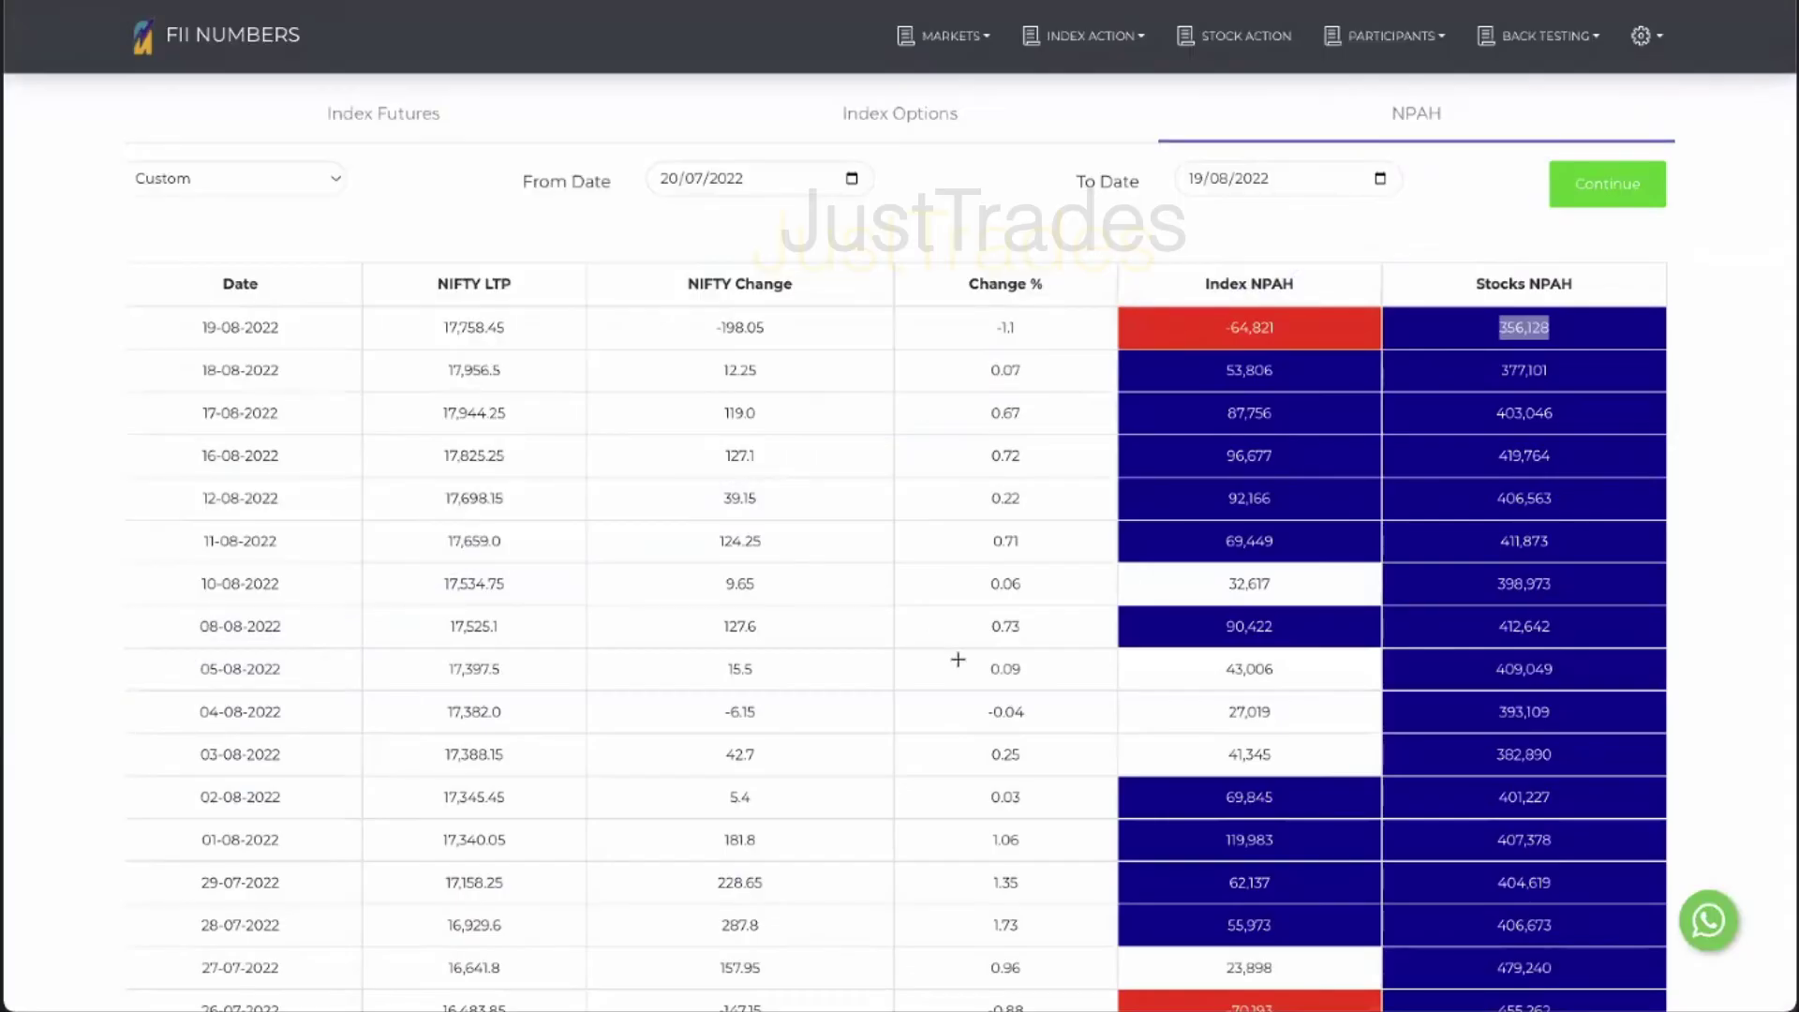
Switch to the FII Numbers site and review the NPAH table and the Participants Derivative and Cashflow pages for 20/07/2022 to 19/08/2022
scroll(957, 659, down, 3)
scroll(965, 609, up, 3)
click(1362, 45)
click(1402, 132)
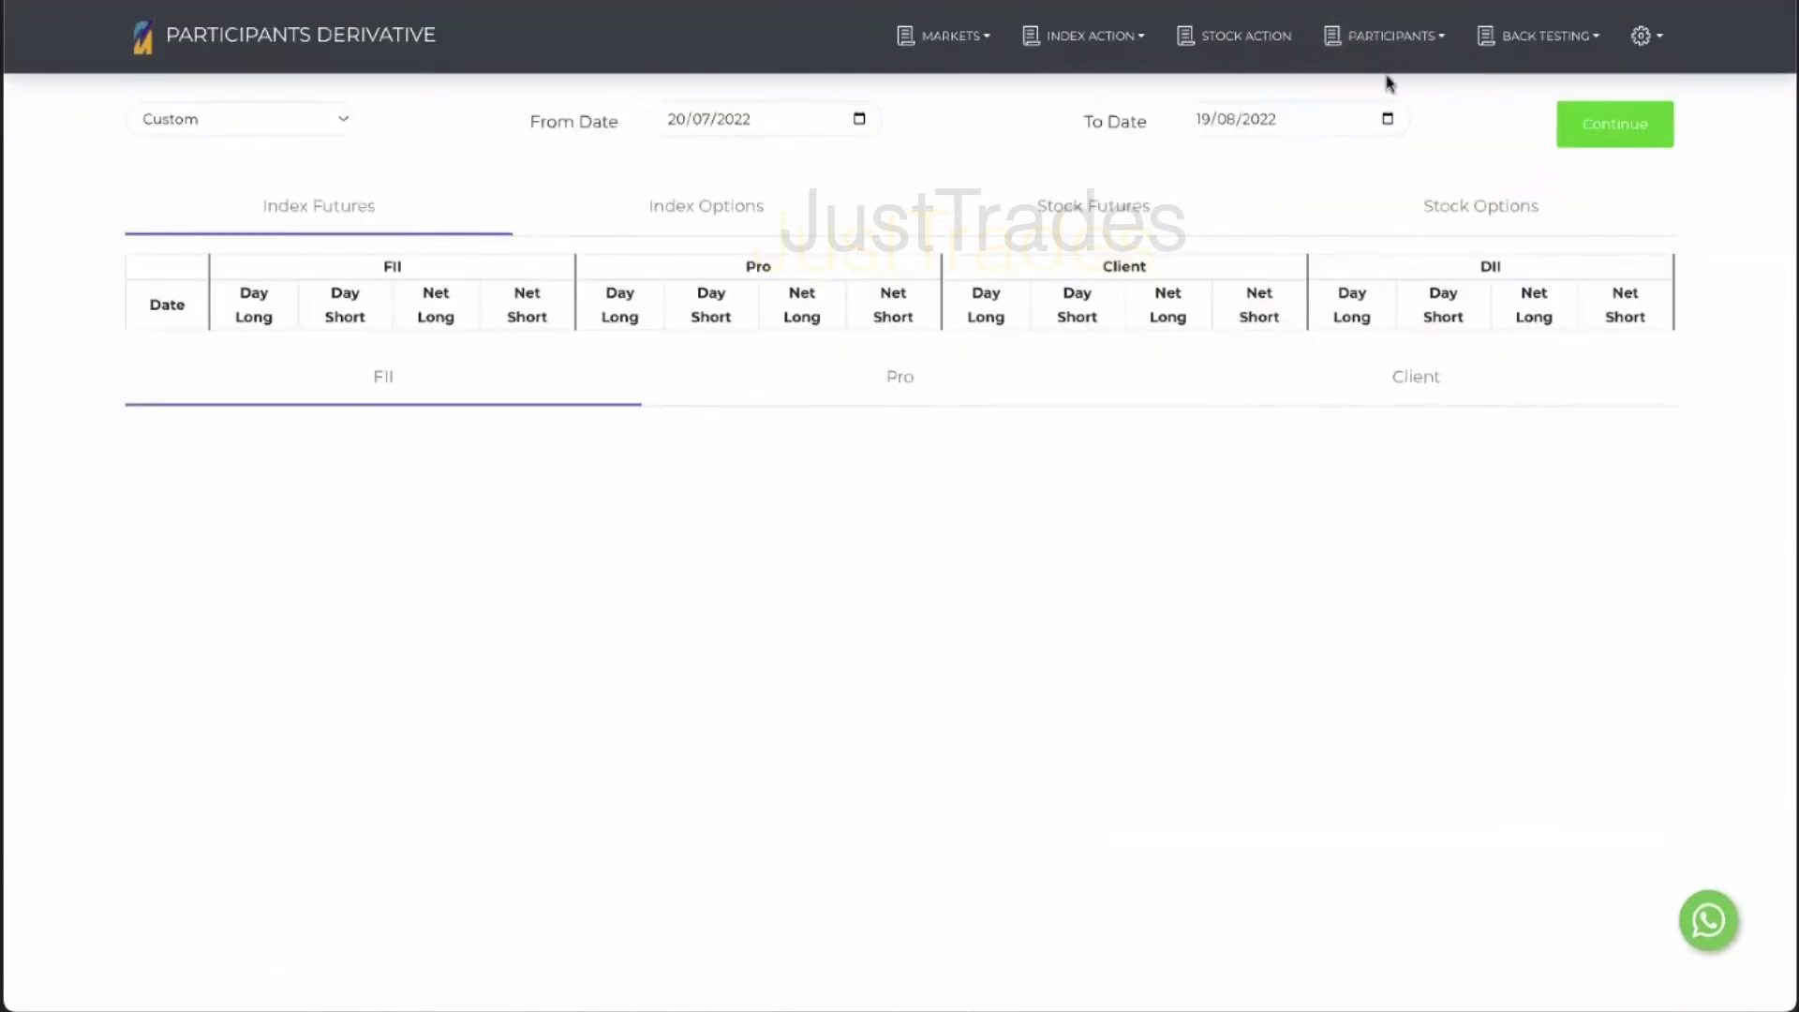
click(1391, 38)
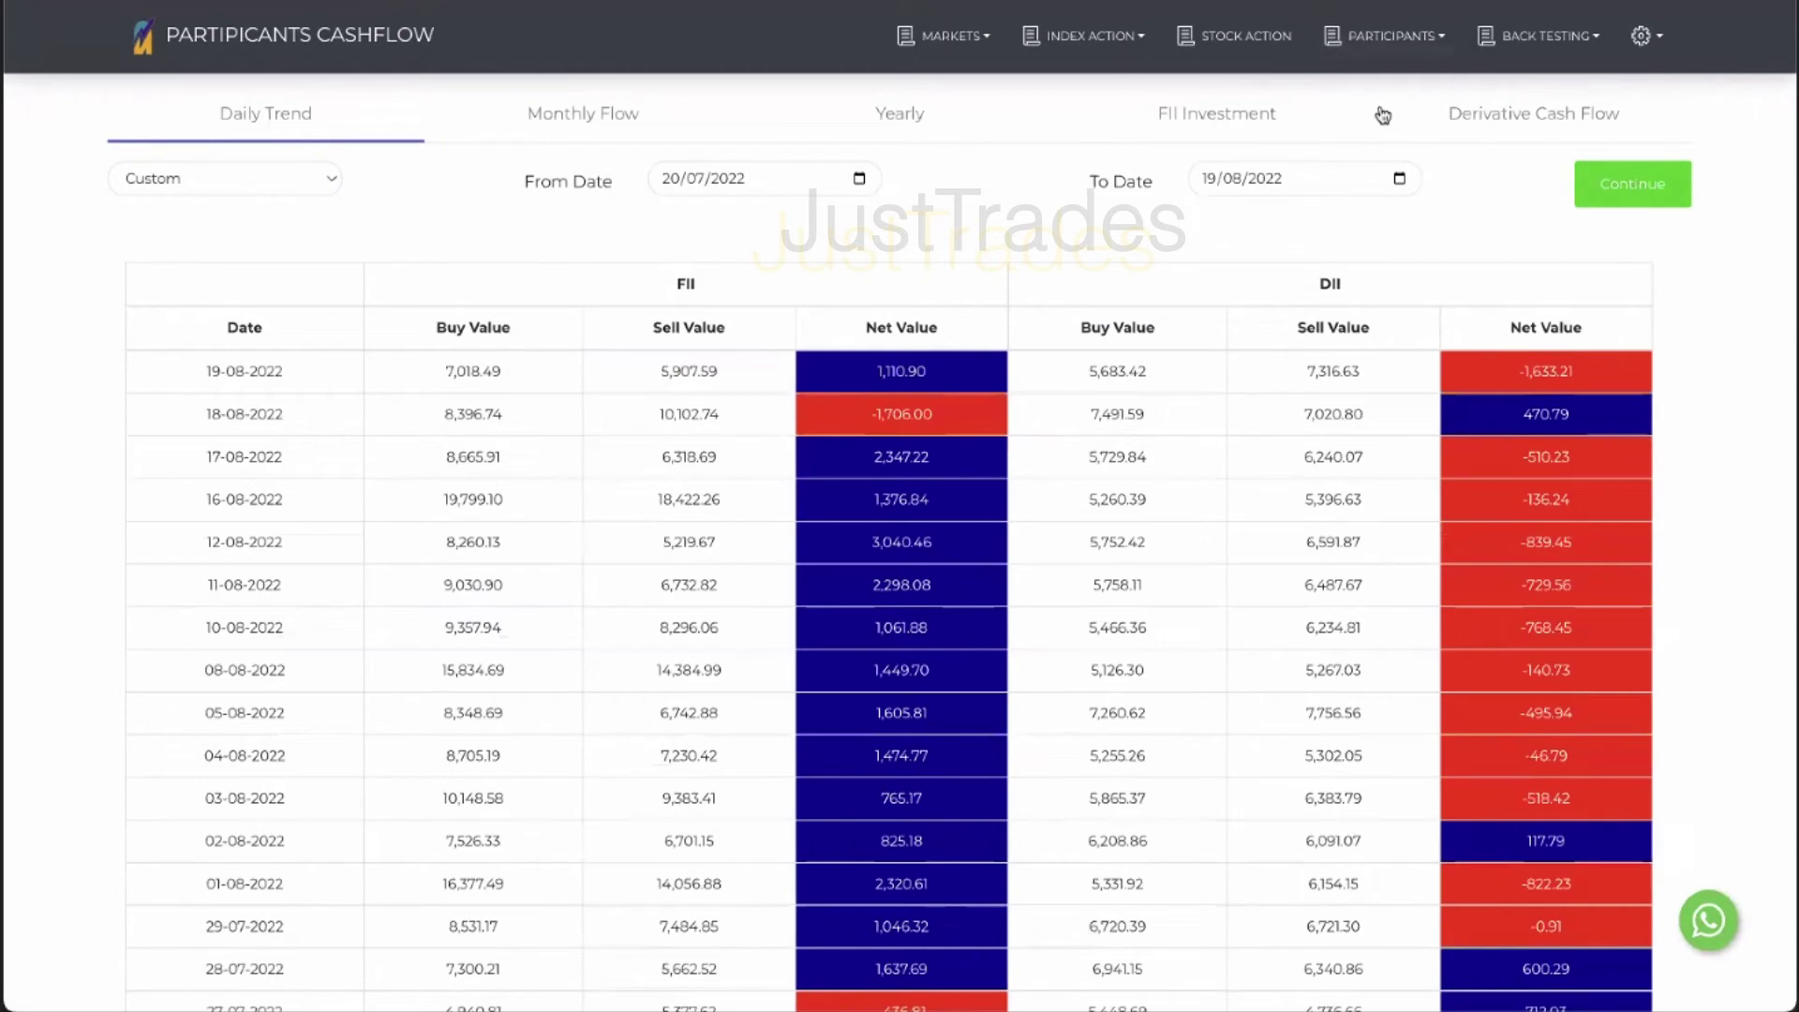
click(1395, 35)
click(1400, 150)
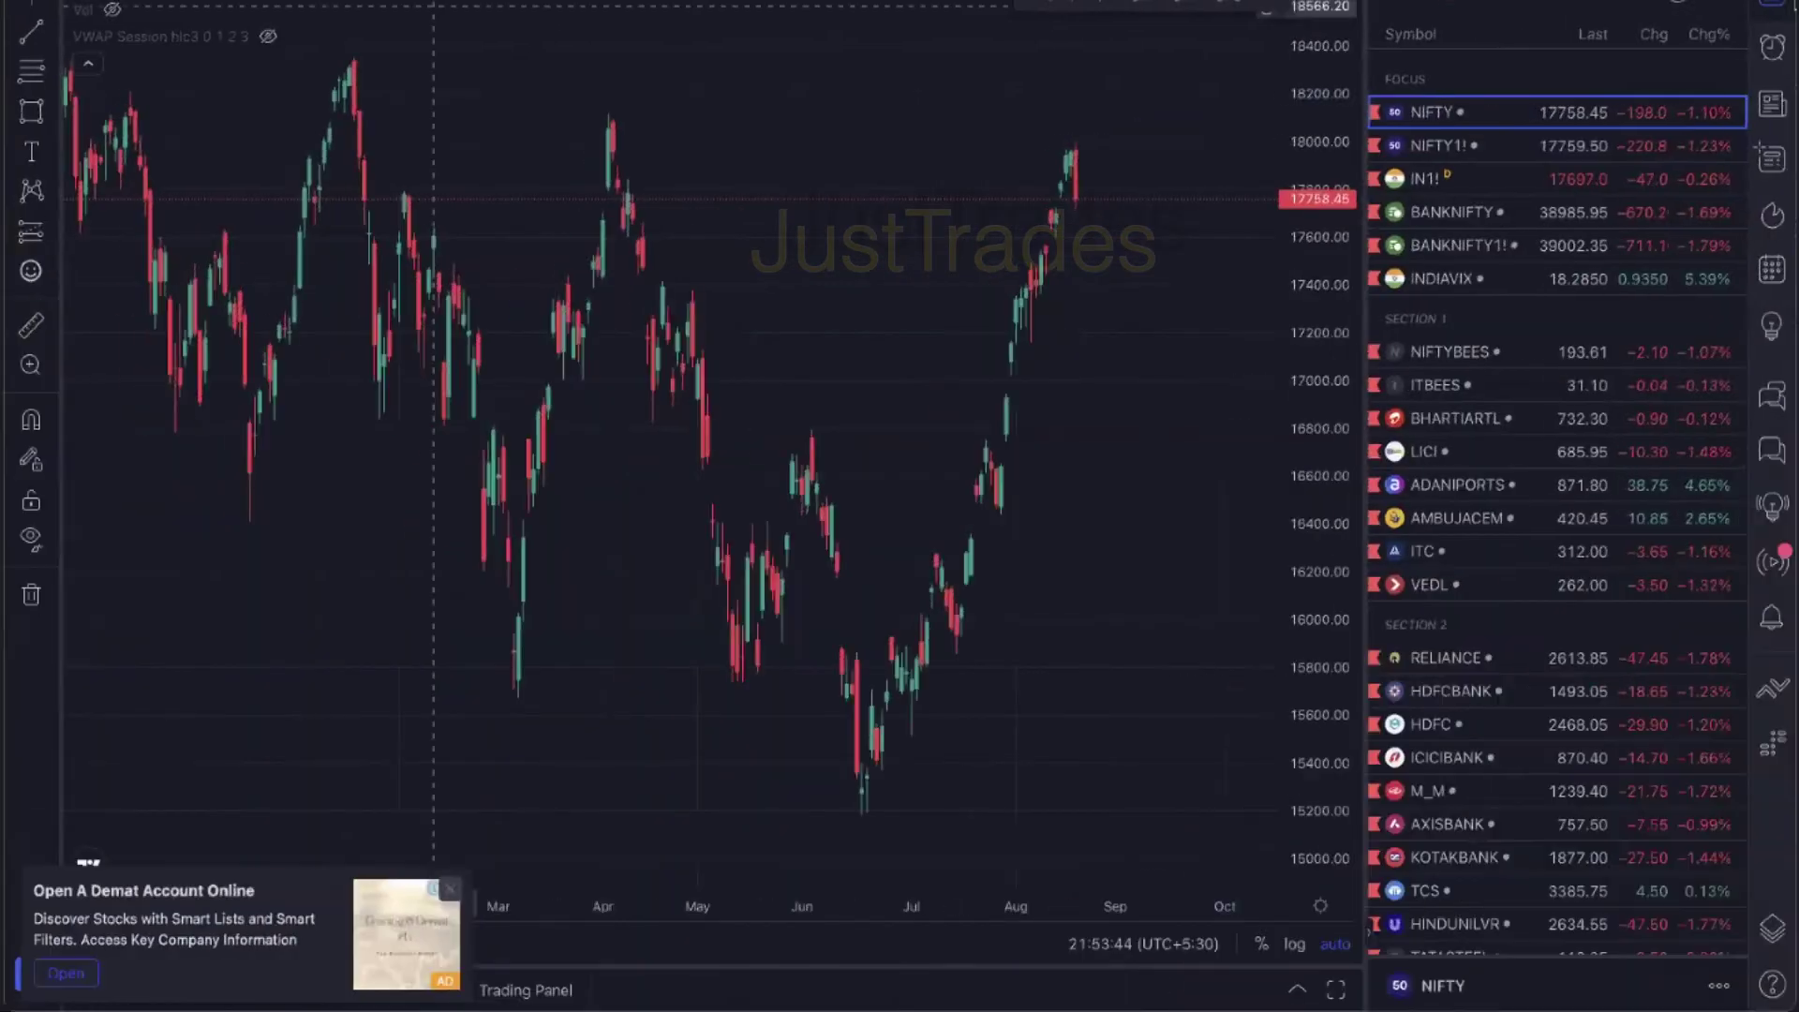
Return to TradingView, switch the watchlist to AA INTL and examine the global indices, commodities and US yields
click(1428, 6)
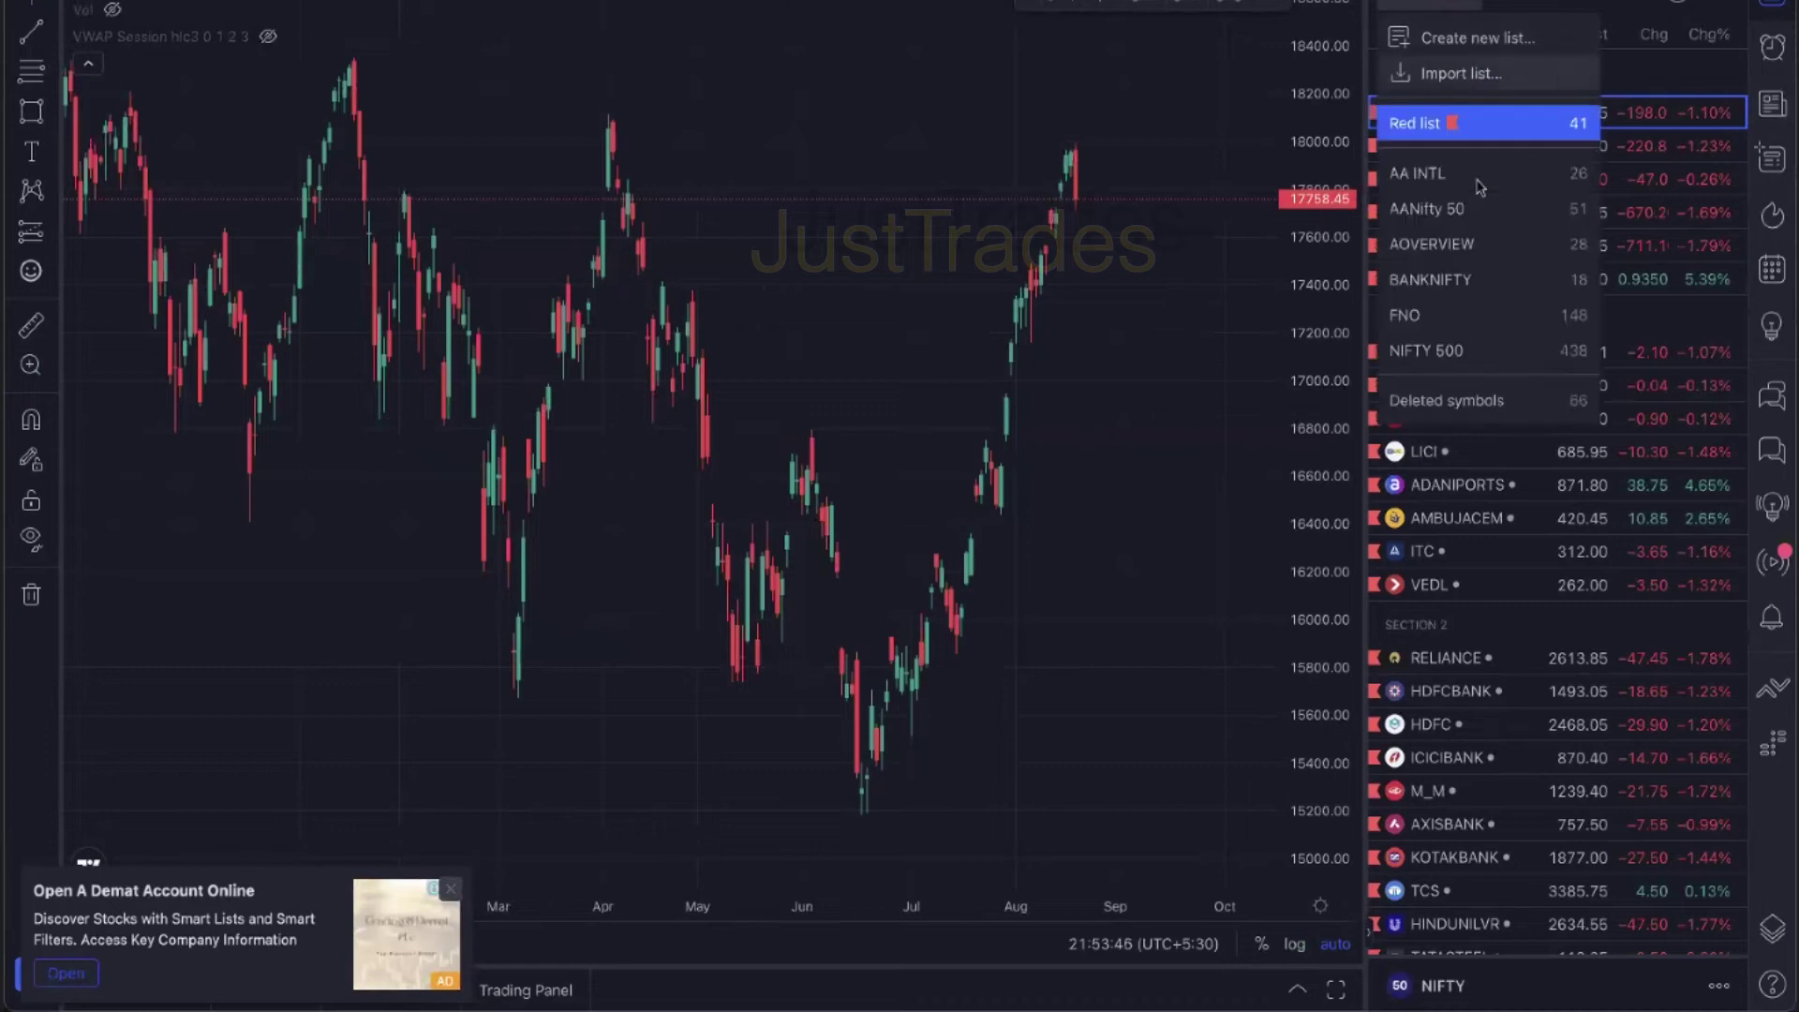
click(1488, 339)
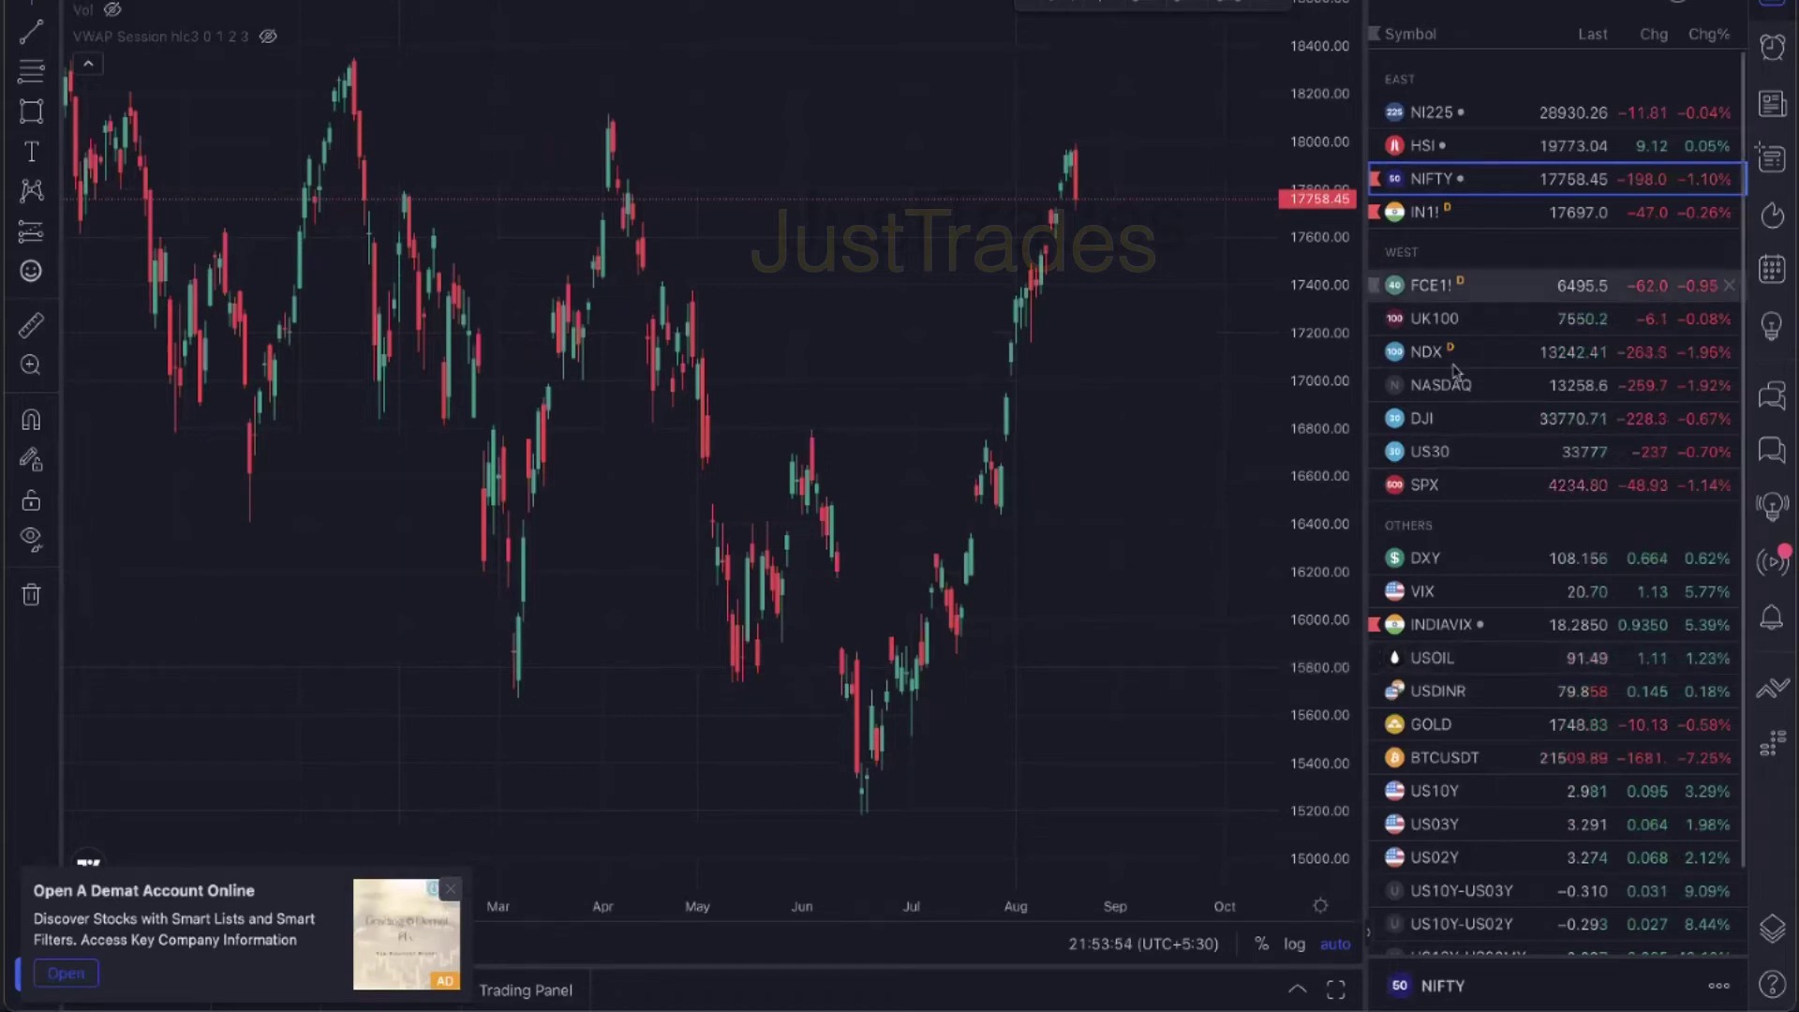
scroll(1455, 401, down, 1)
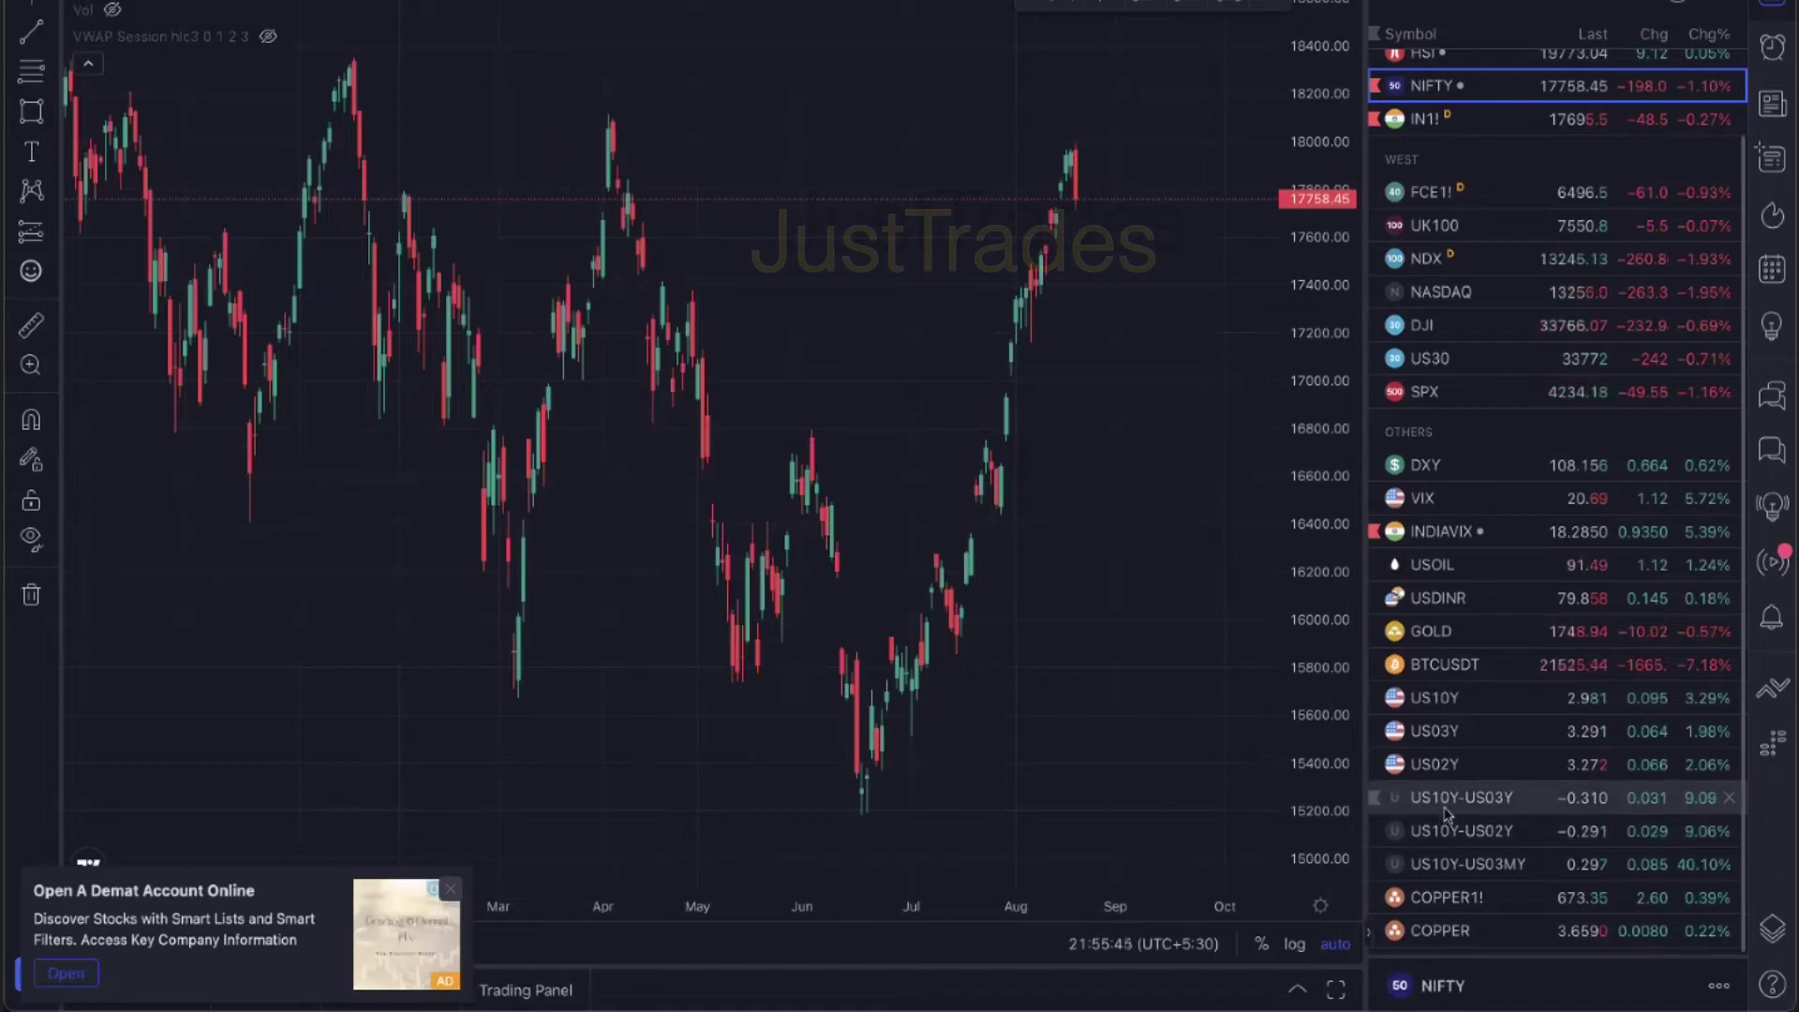
Open the US10Y-US03Y spread chart and examine its recent and multi-year movement
click(1560, 807)
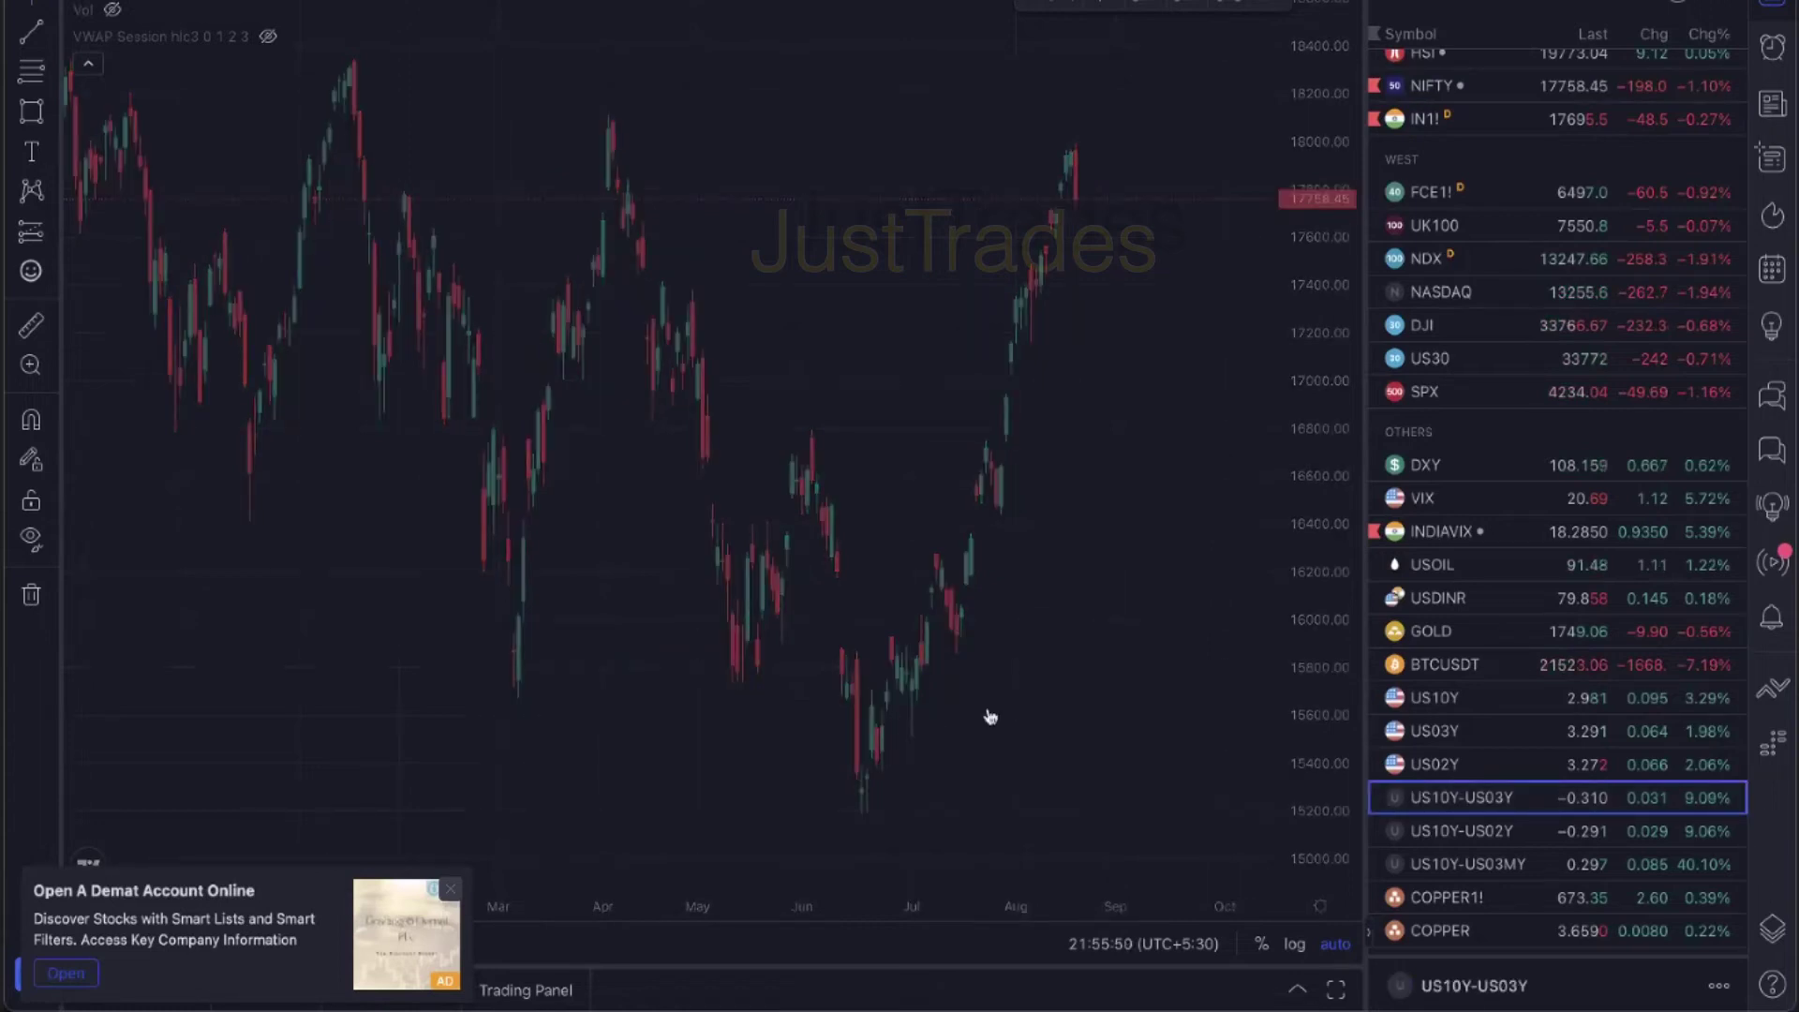
scroll(952, 740, up, 3)
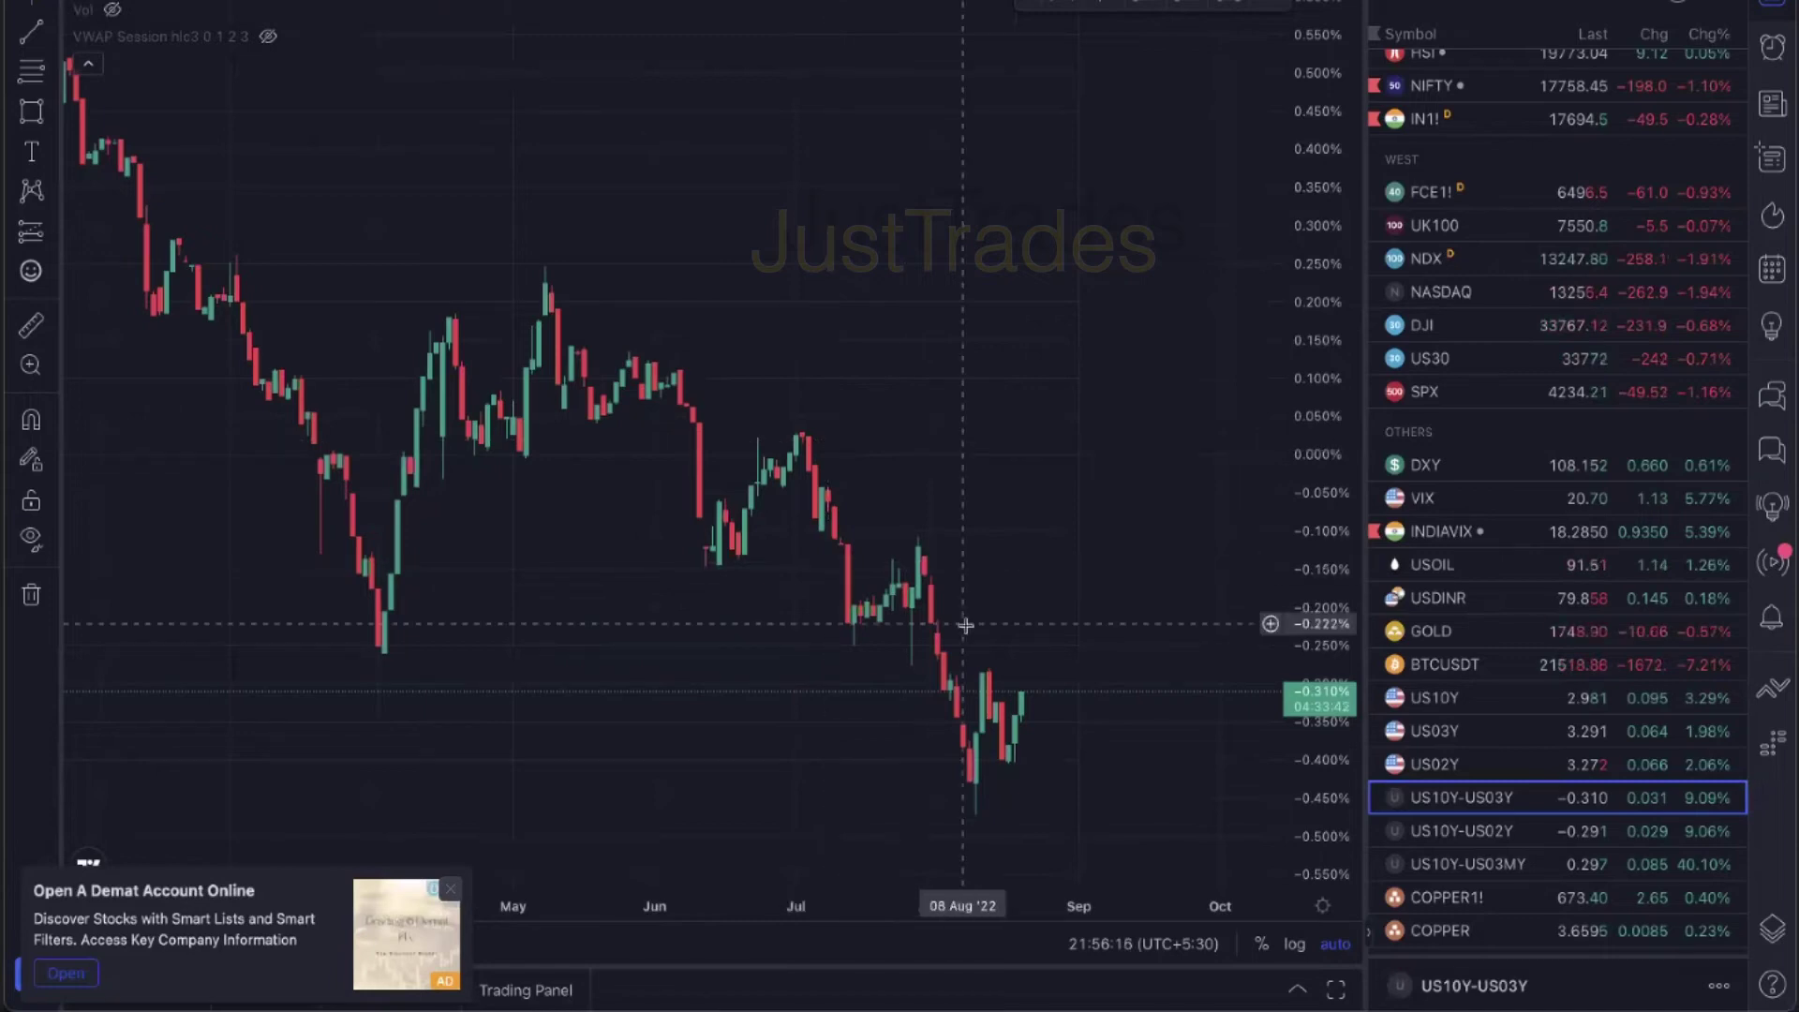
scroll(965, 624, down, 6)
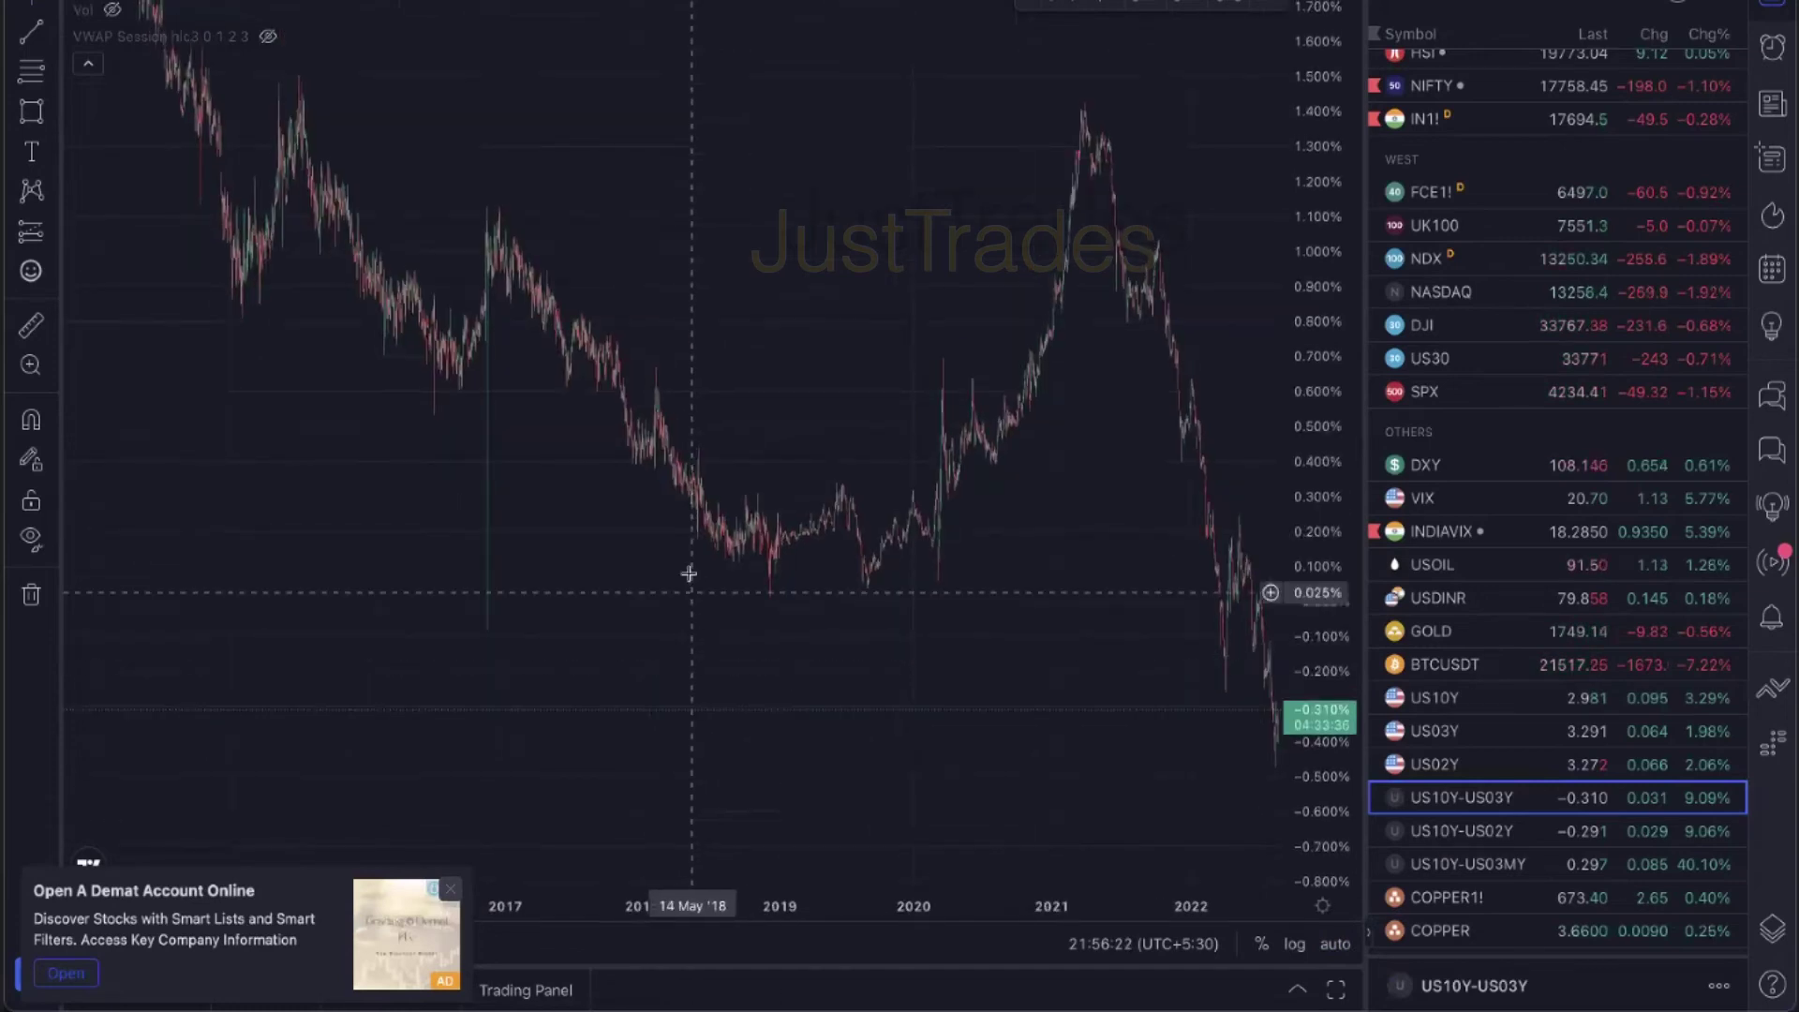
Set the US10Y-US03Y chart to the 1M timeframe and examine its long-term yield inversions
text(1M)
key(Return)
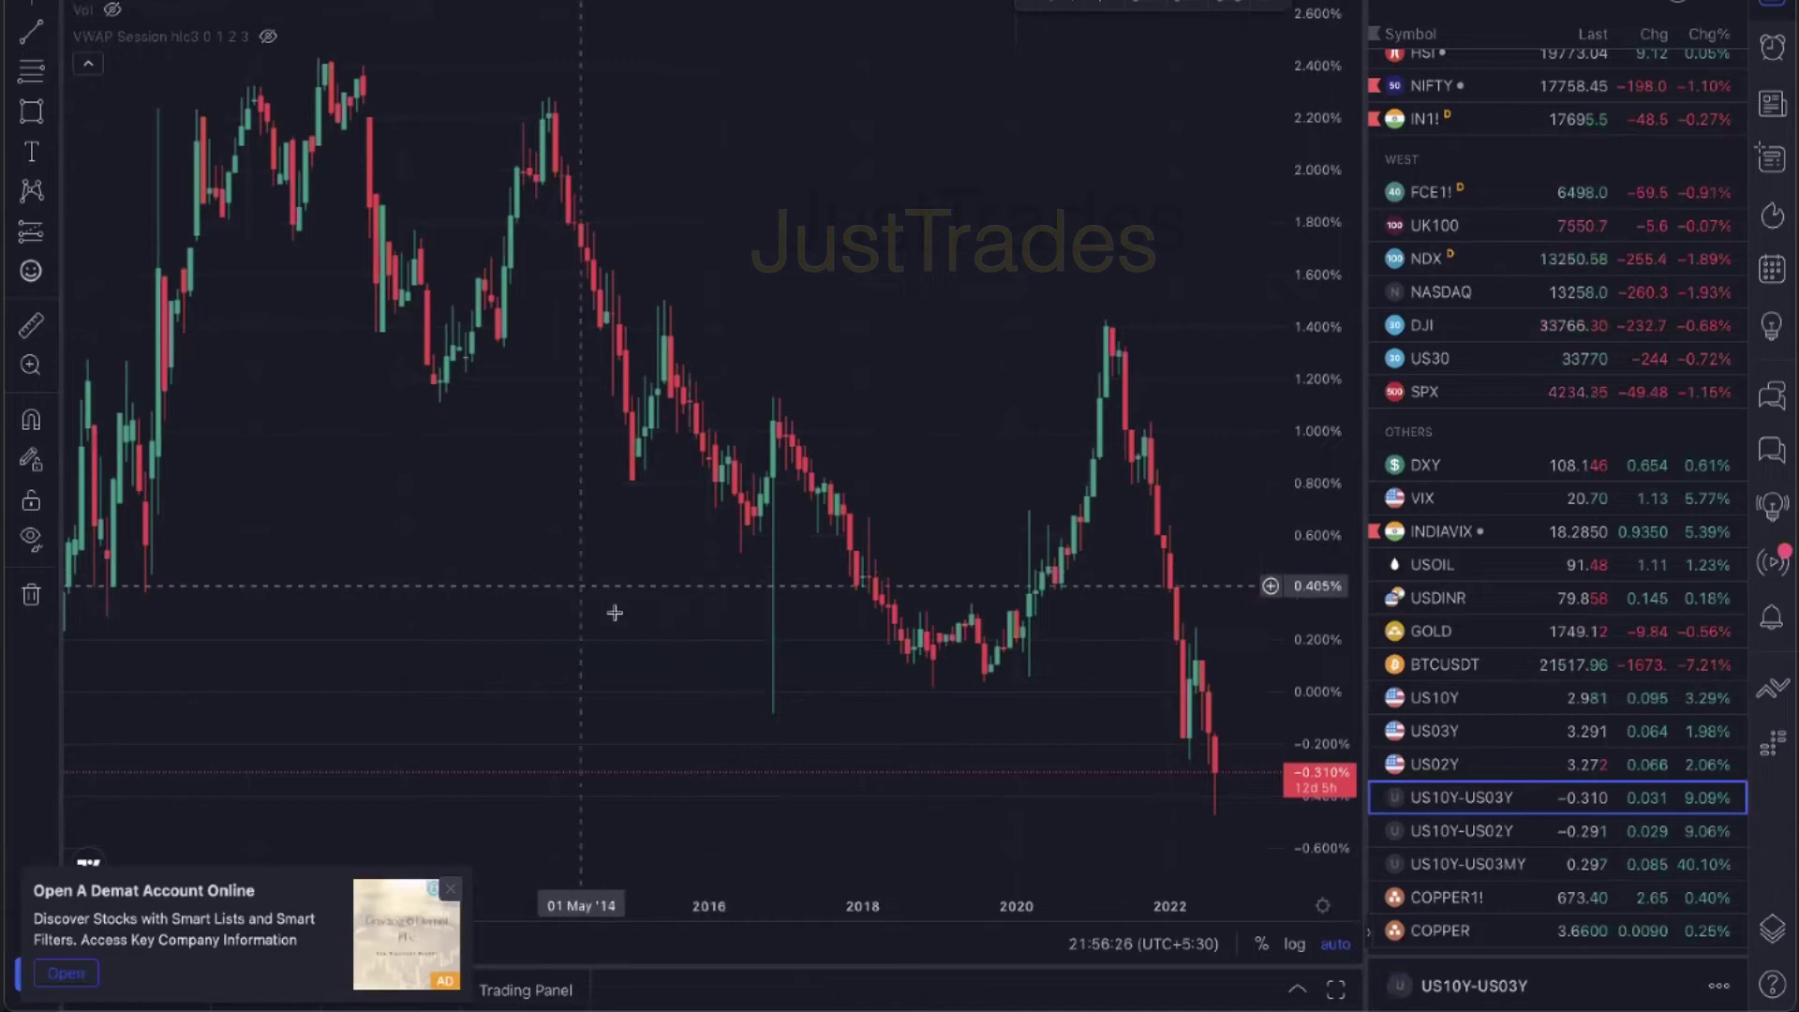
scroll(647, 703, down, 3)
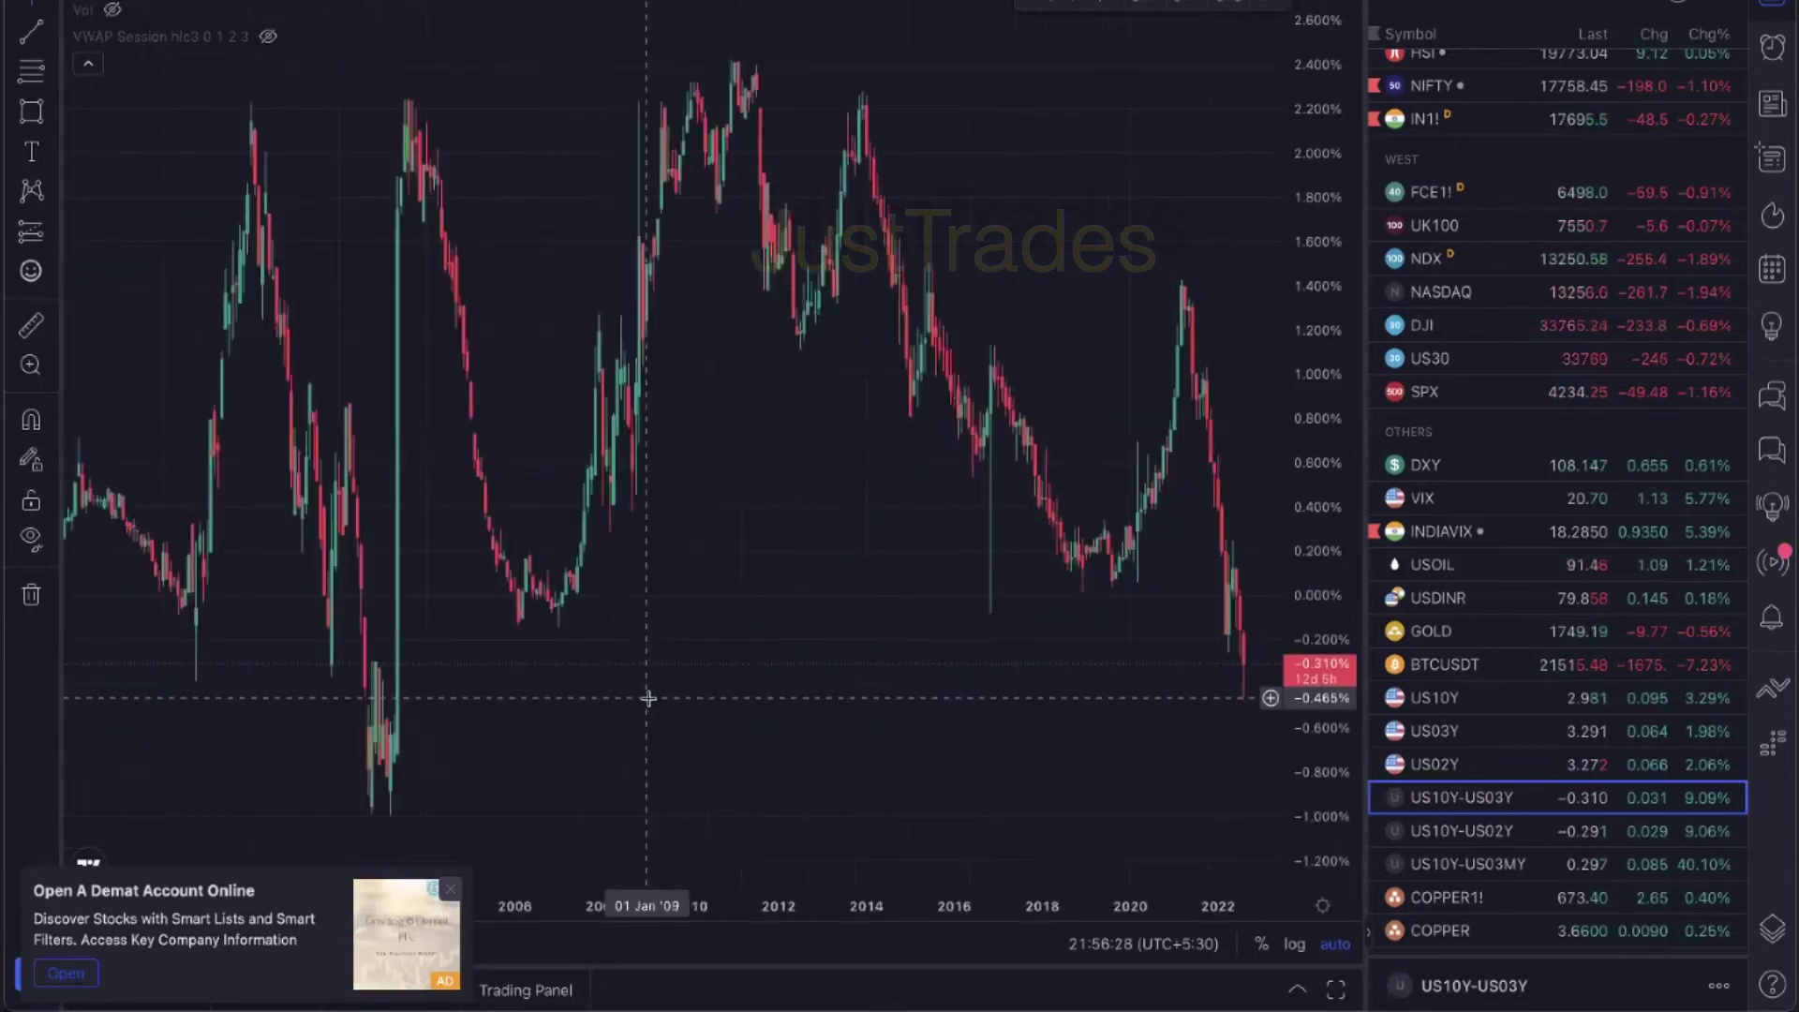
scroll(684, 787, down, 3)
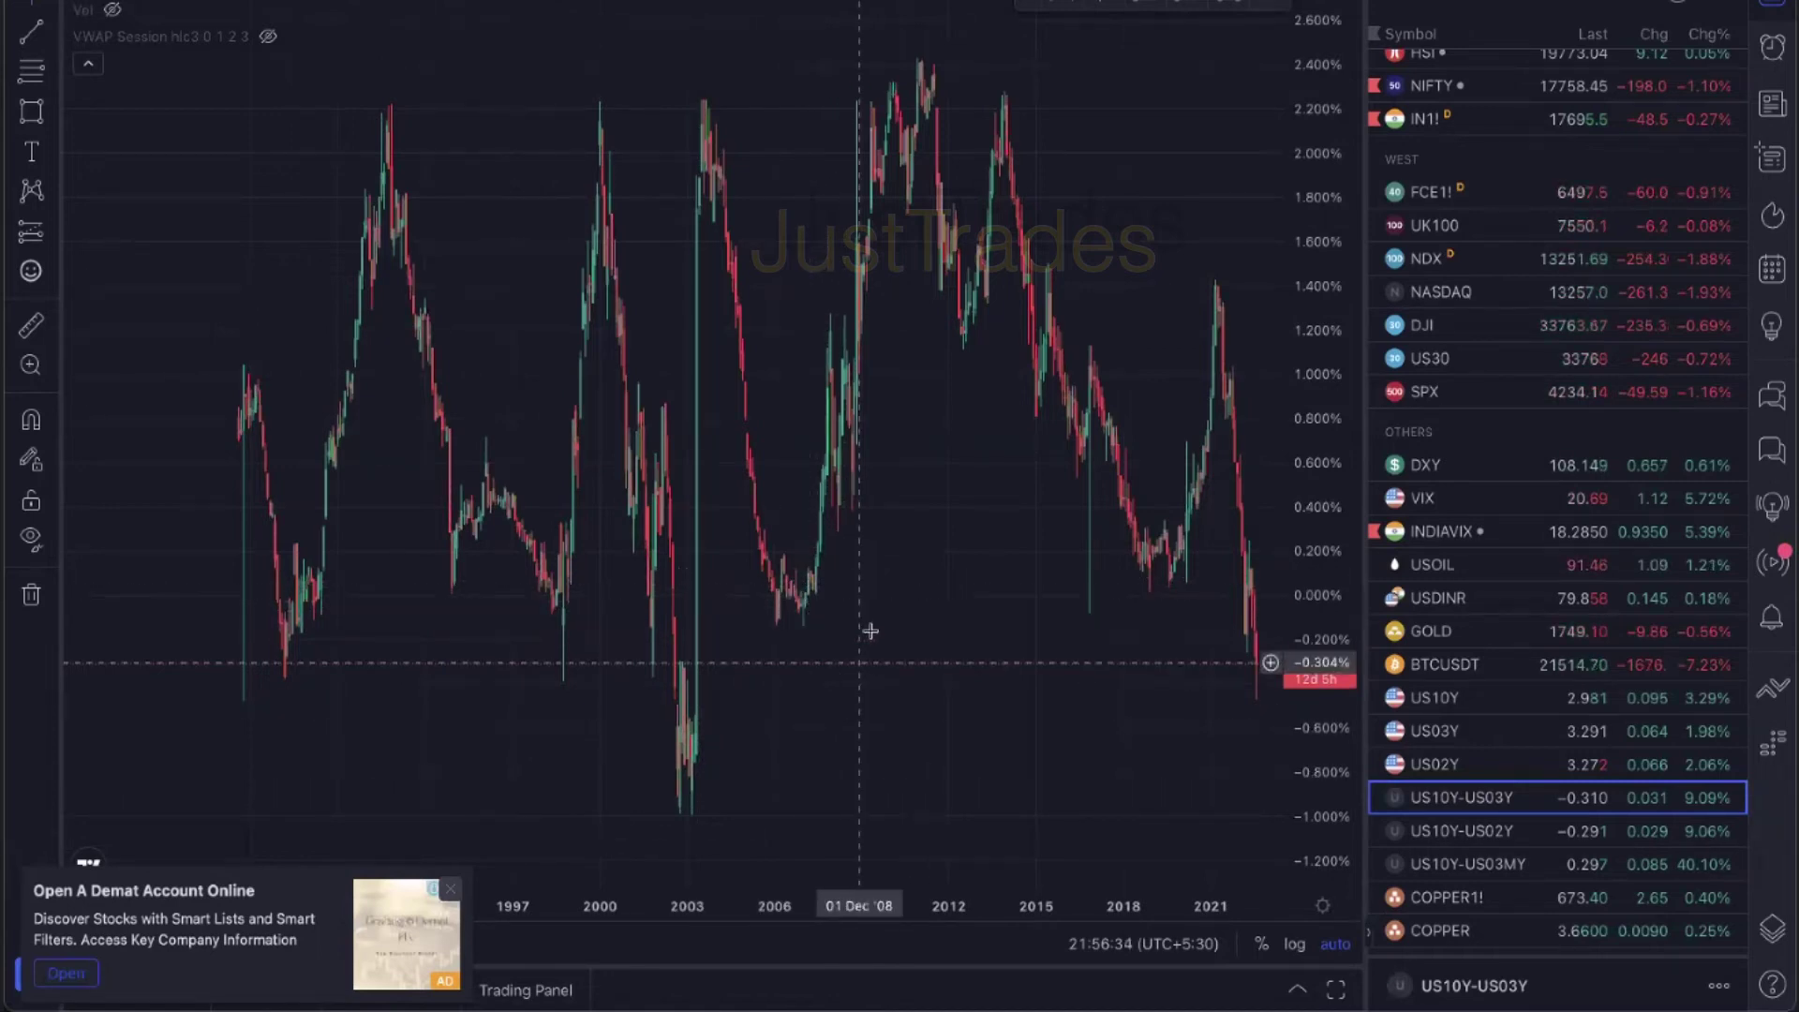
drag(871, 628, 778, 621)
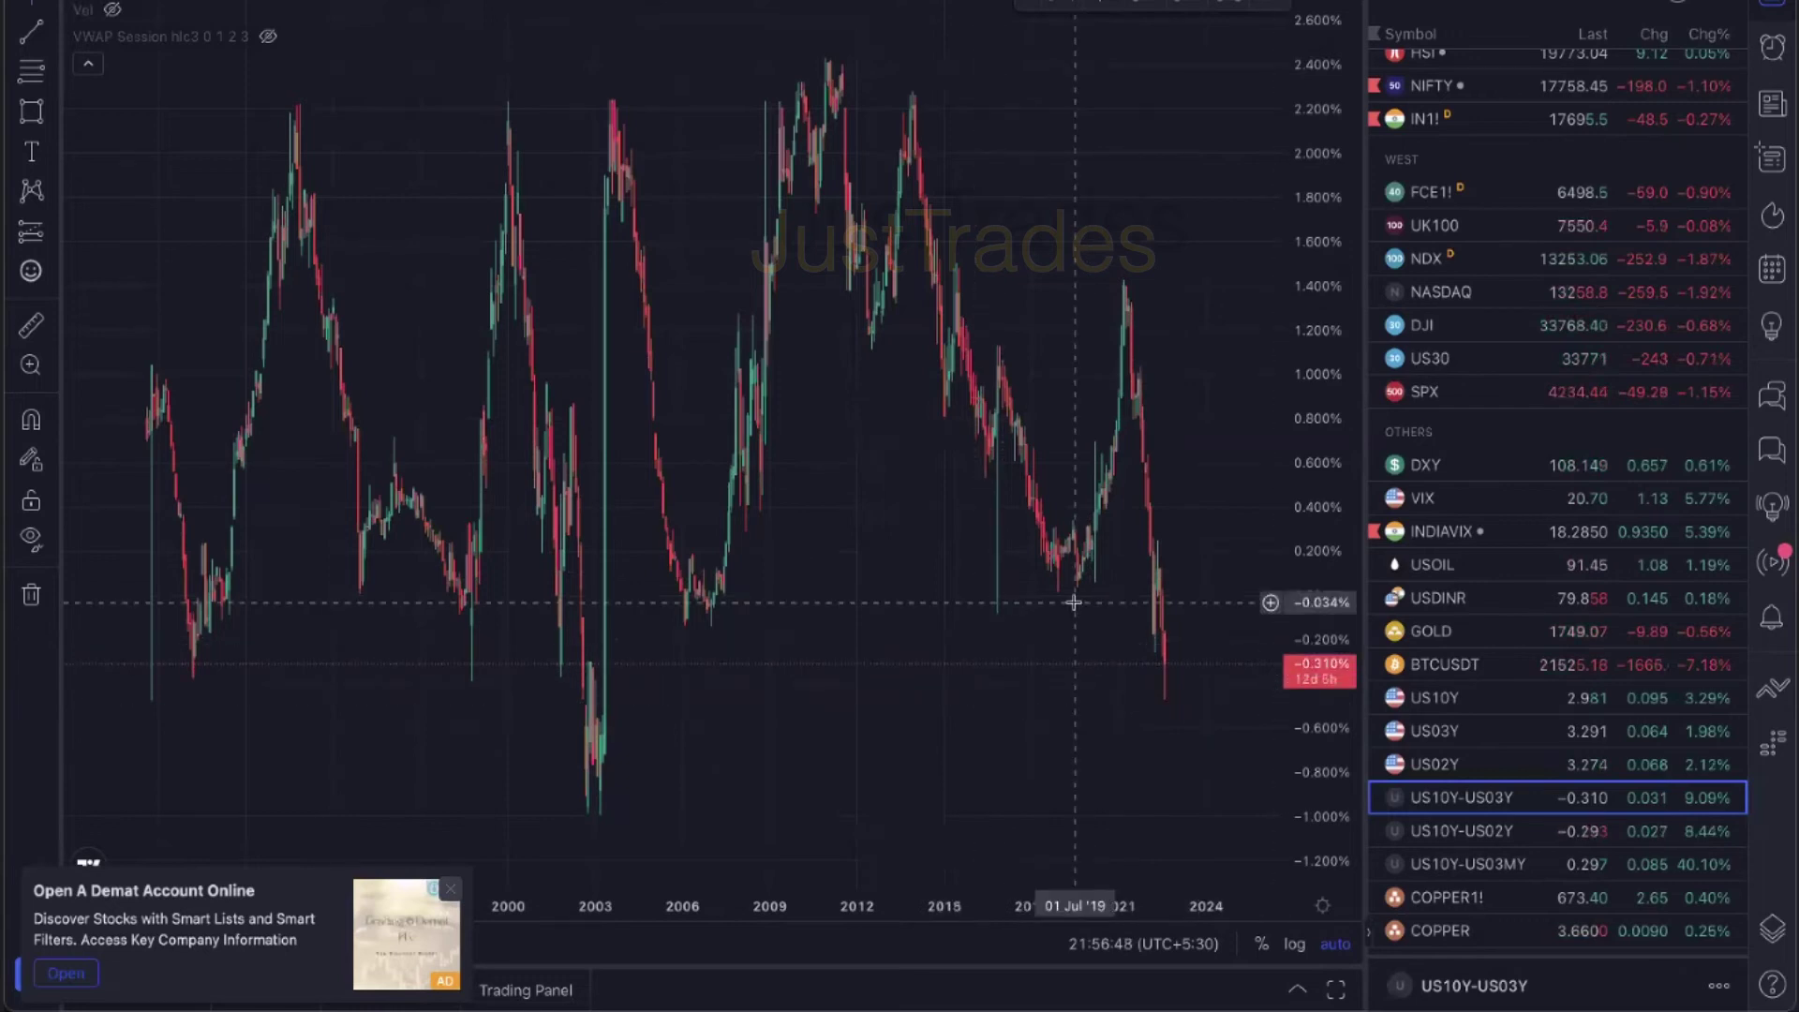
Try to set the US10Y-US03Y chart to the 5-minute interval and dismiss the plan upgrade offer
text(1)
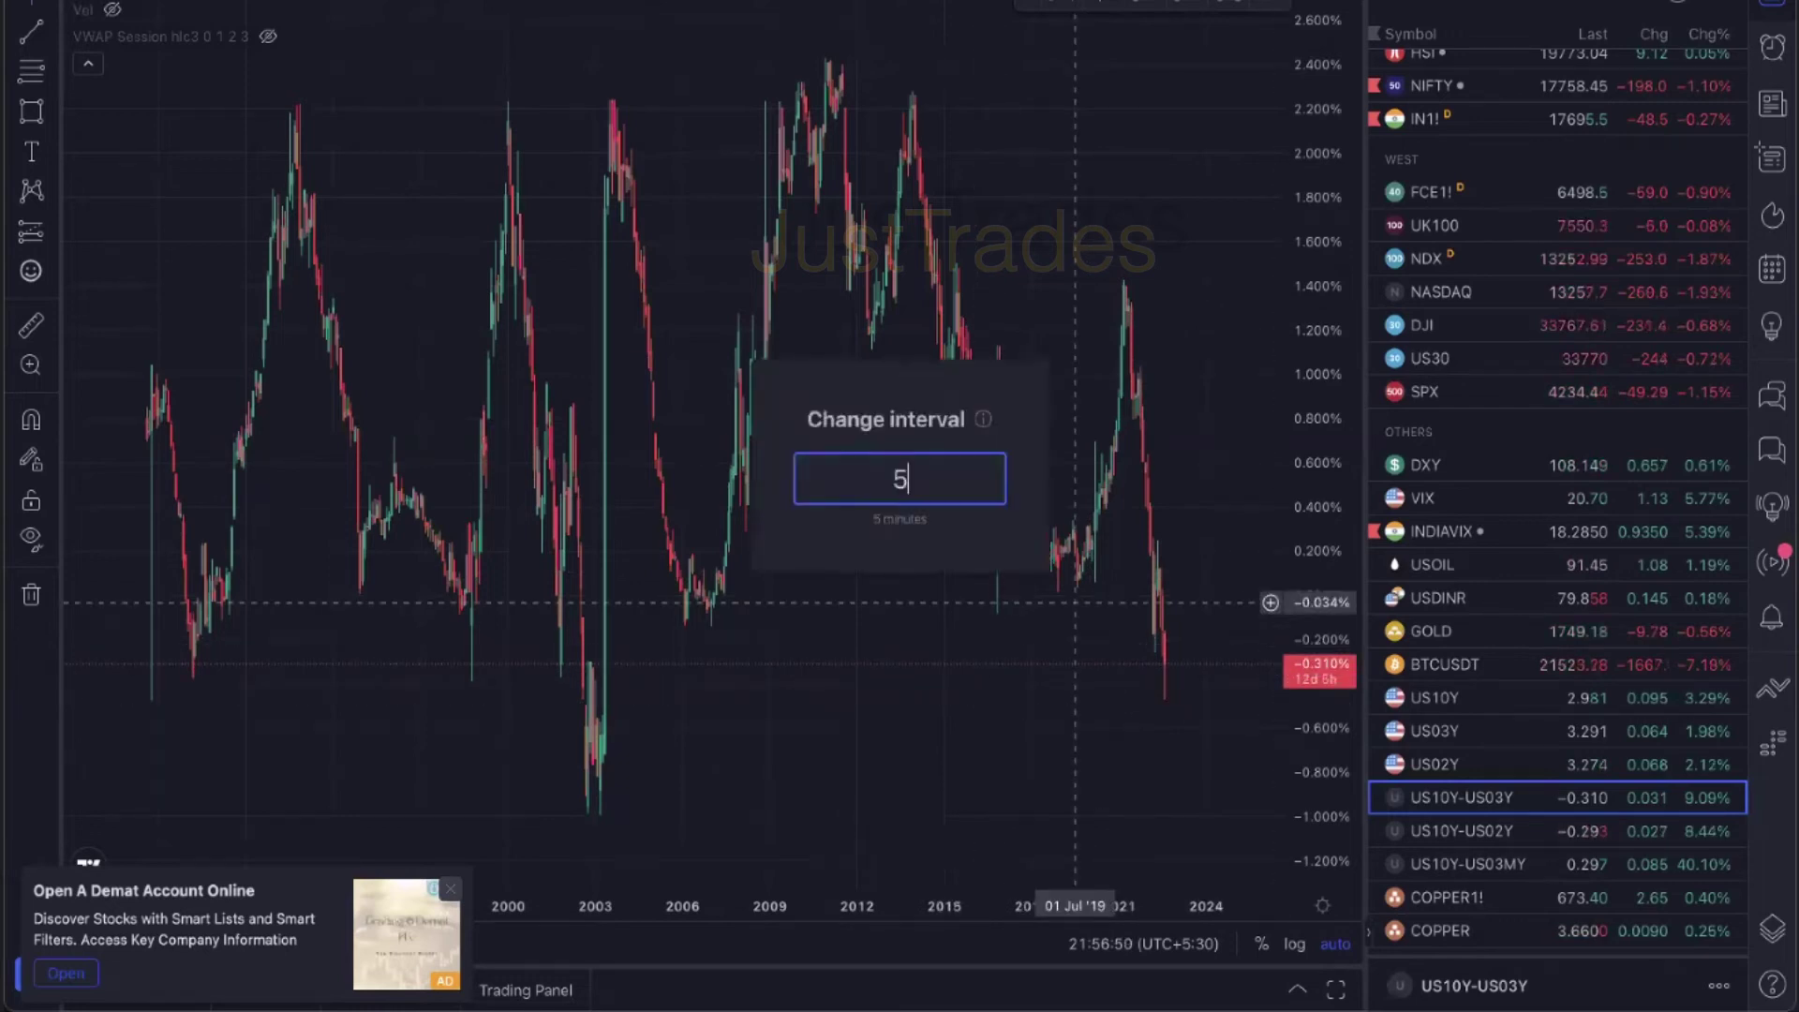
key(Return)
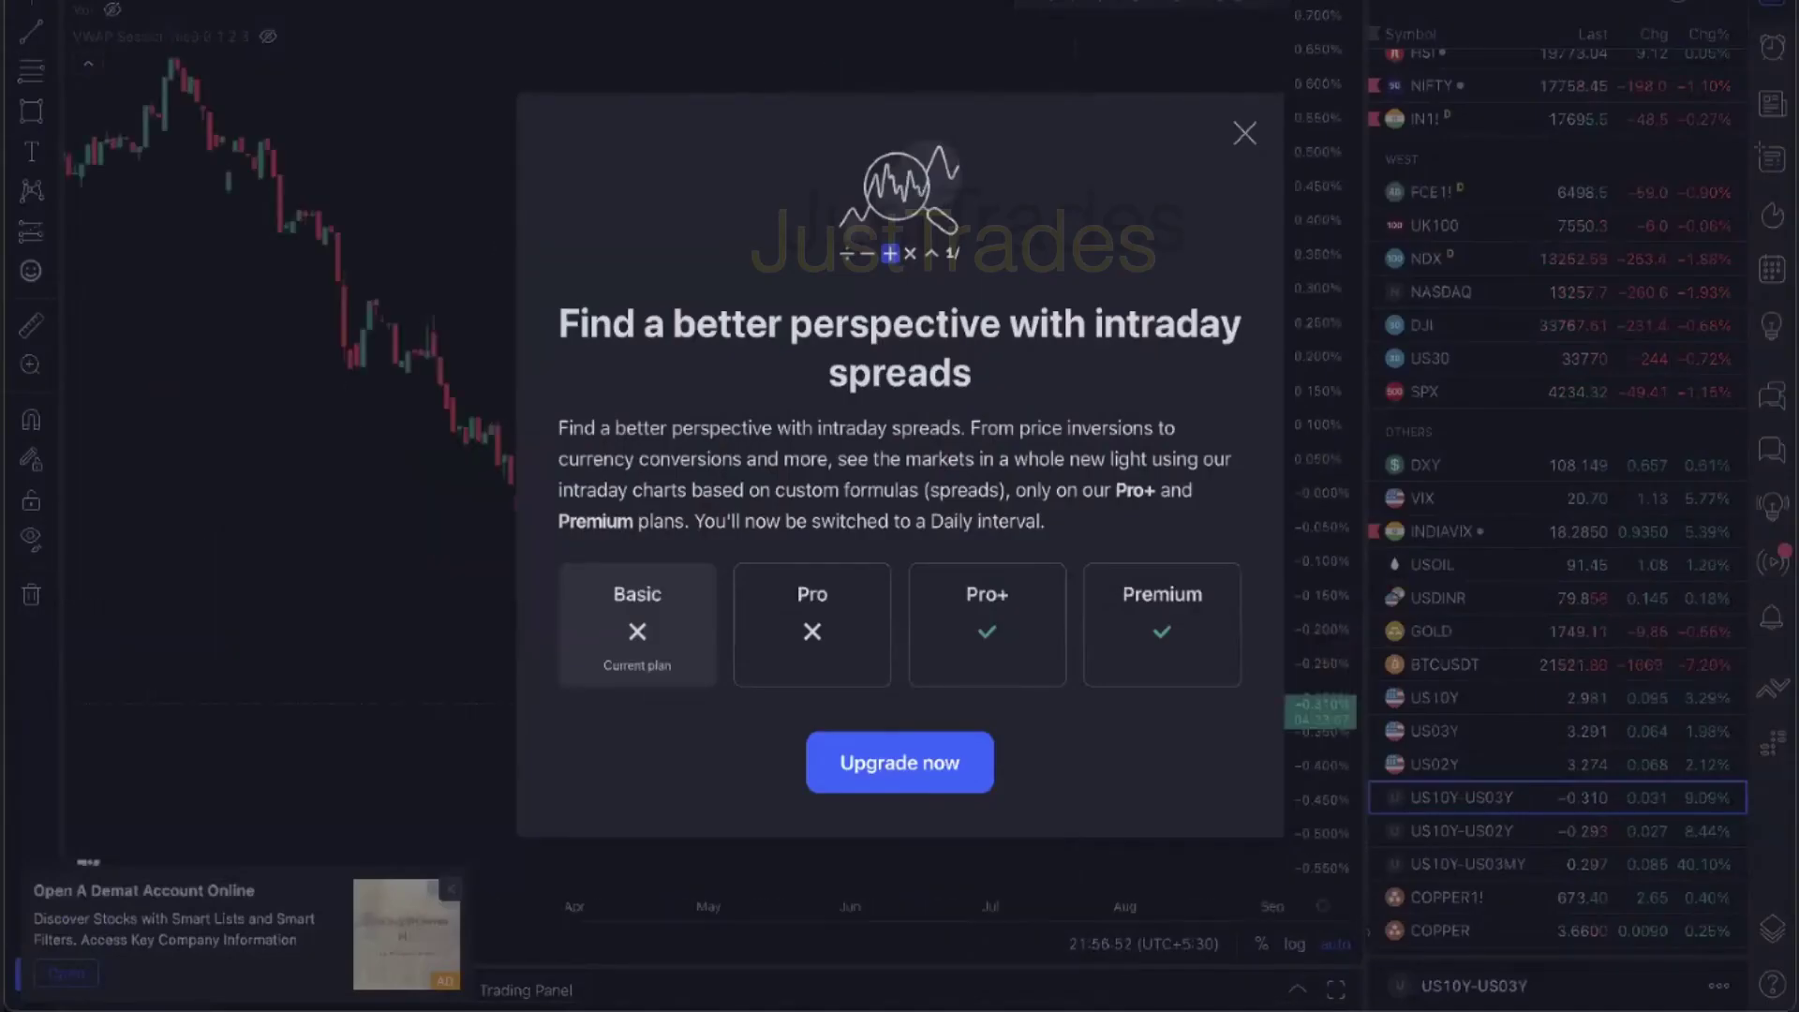
click(1231, 139)
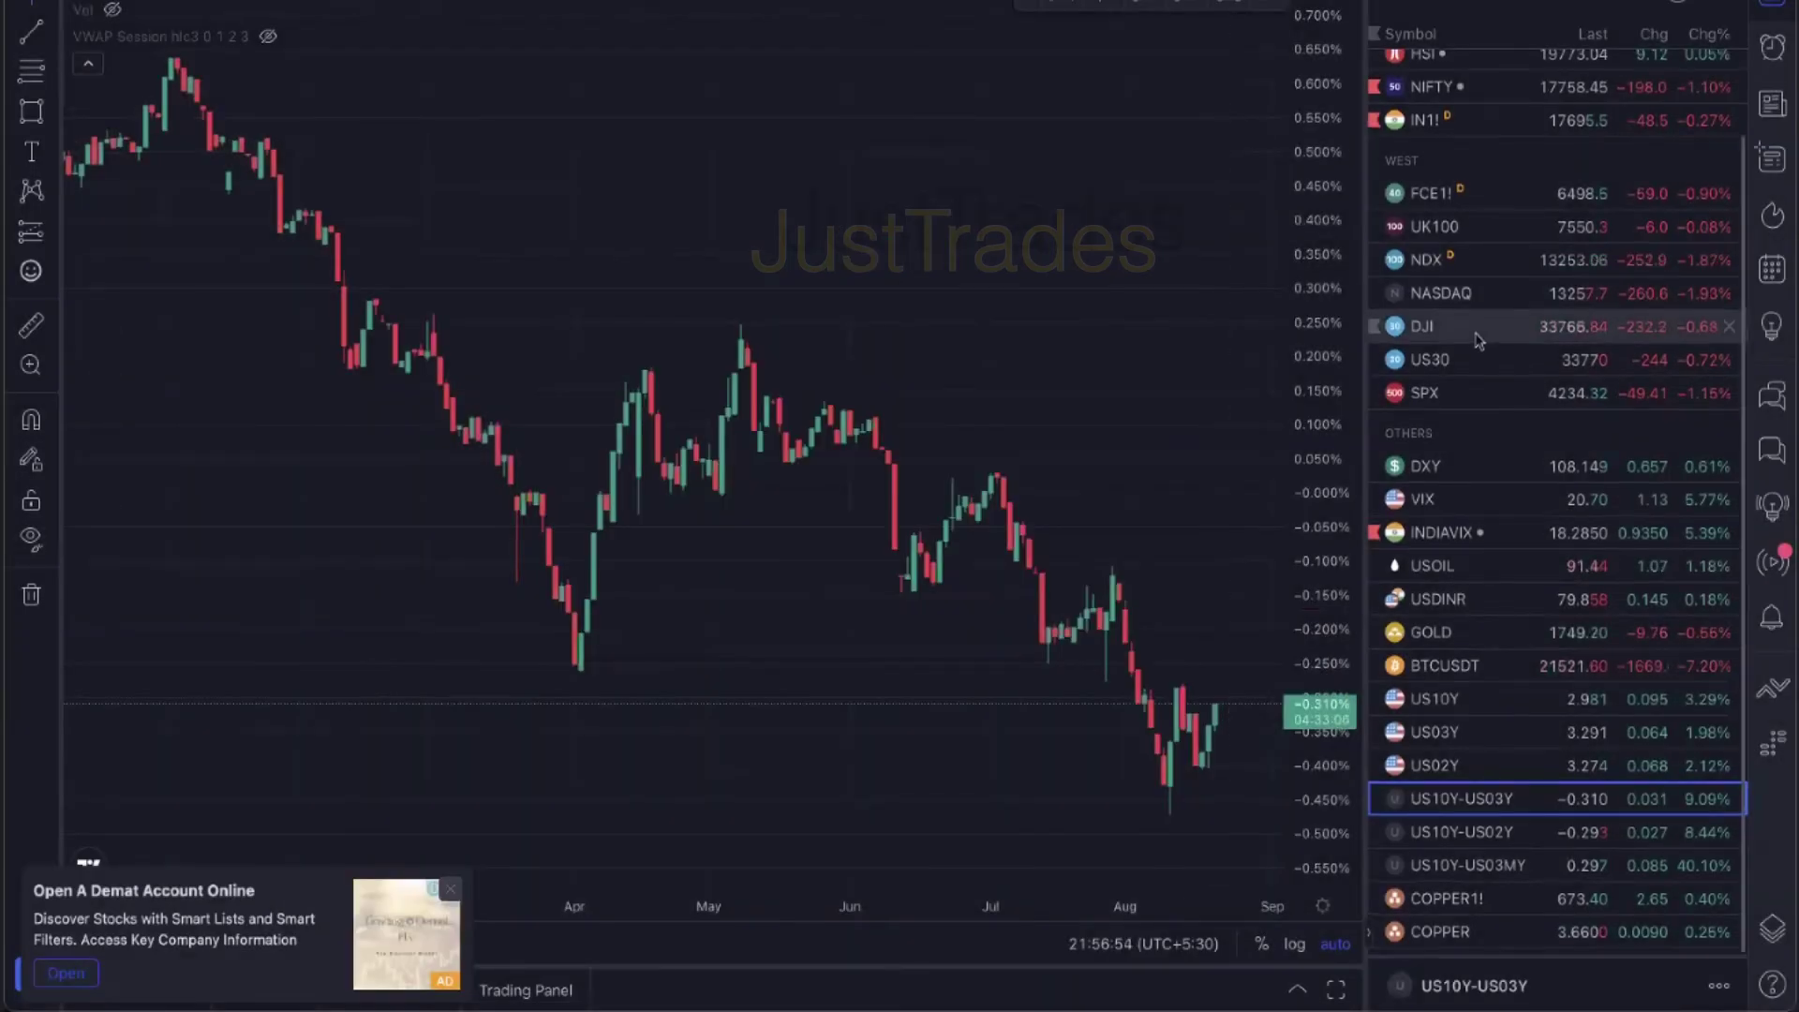
Switch the watchlist back to Red list
scroll(1546, 281, up, 2)
click(1420, 7)
click(1448, 122)
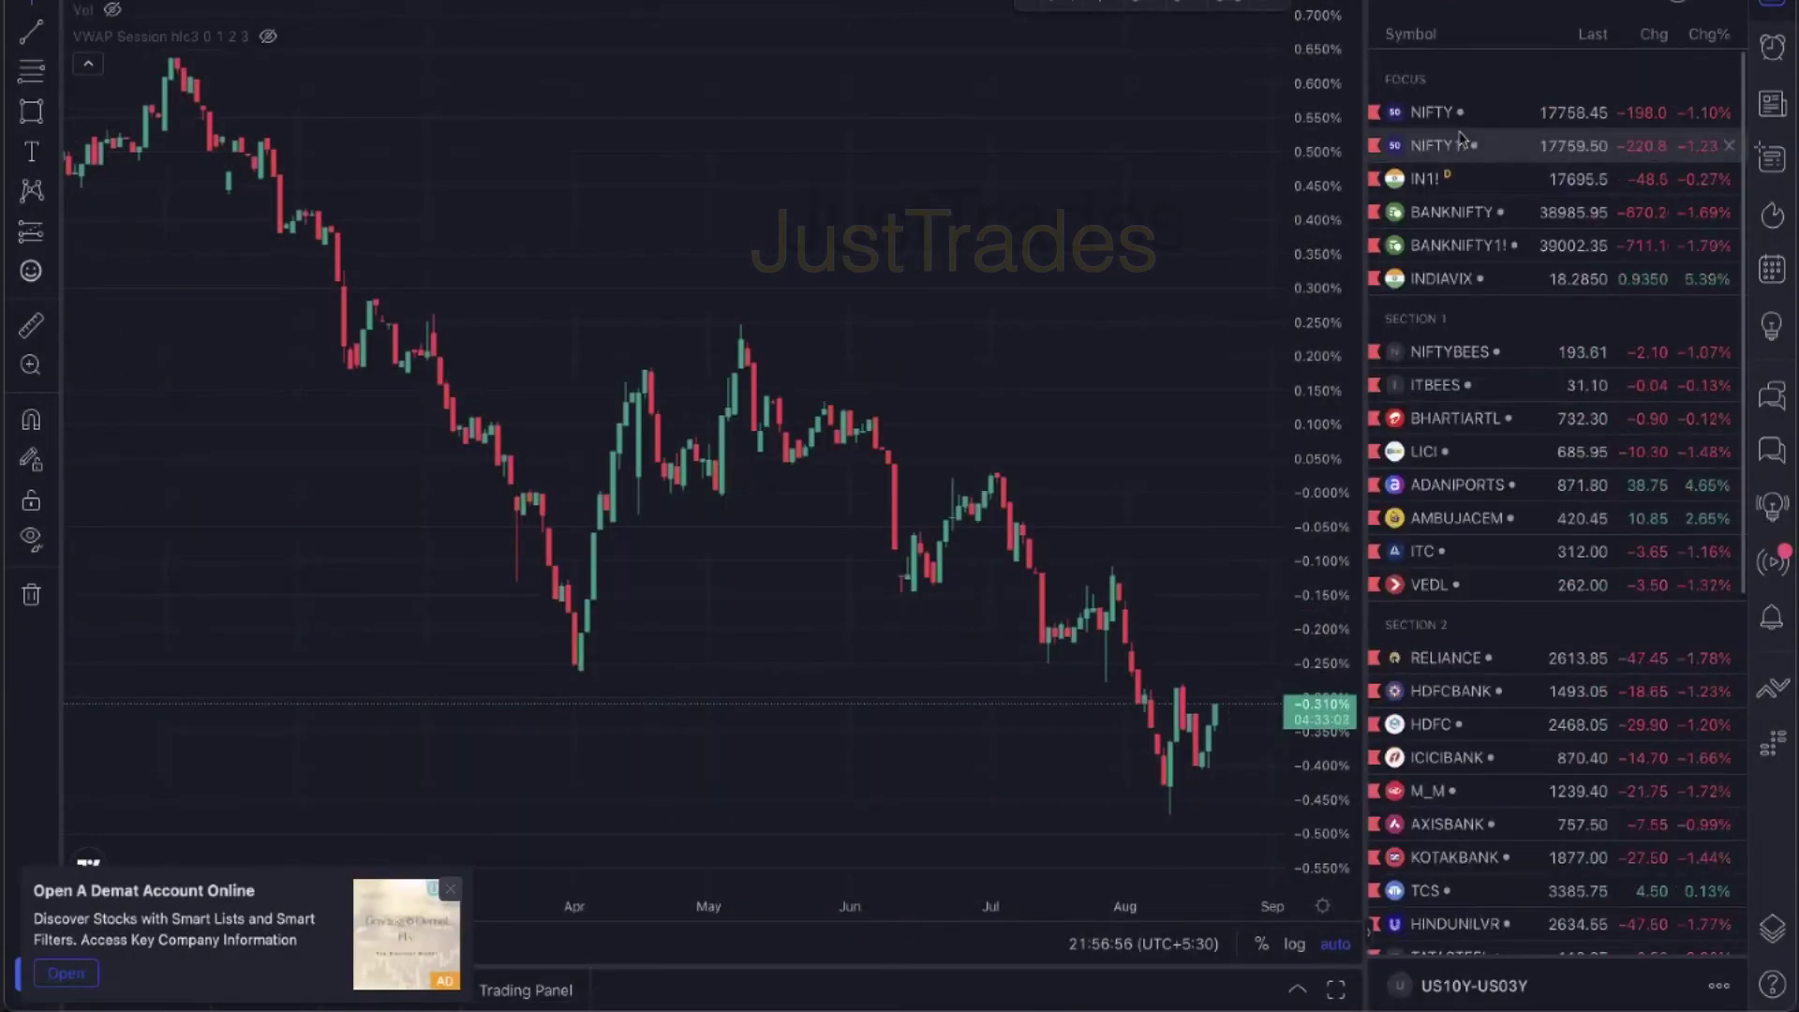
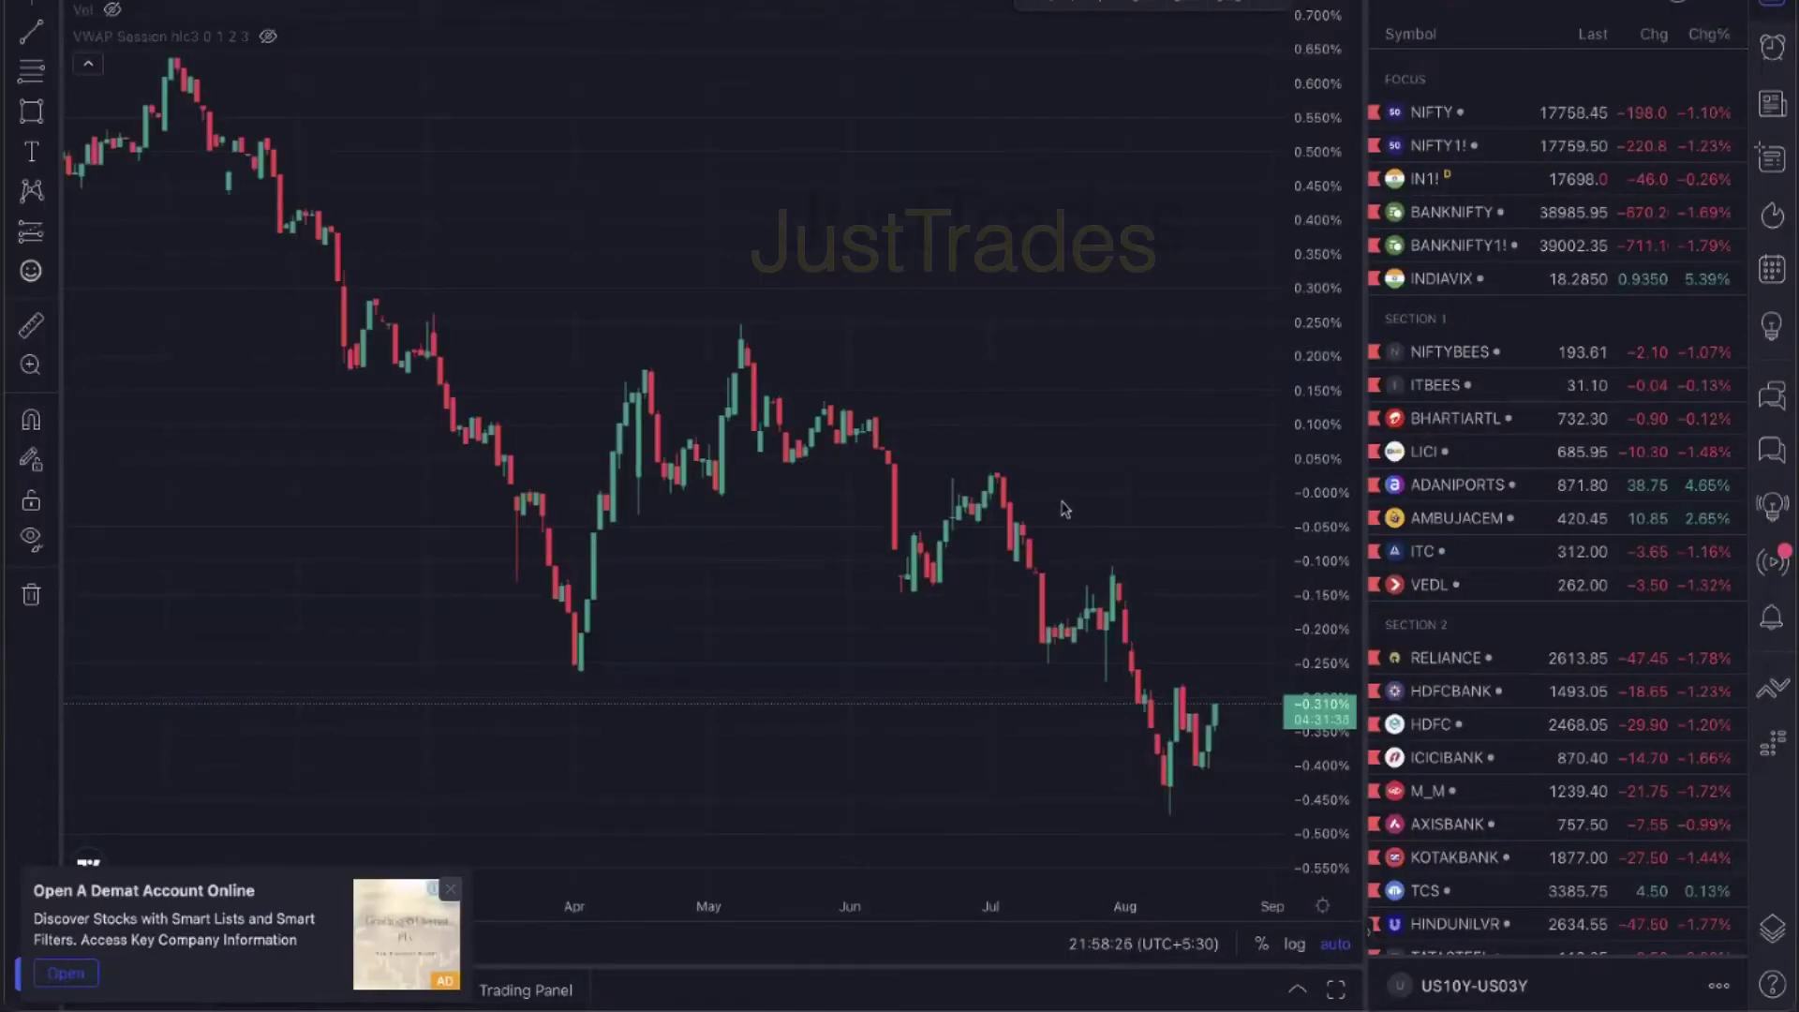
Open the IN1! daily chart and draw a fixed range volume profile from 12 Aug '22 to 22 Aug '22
click(1455, 181)
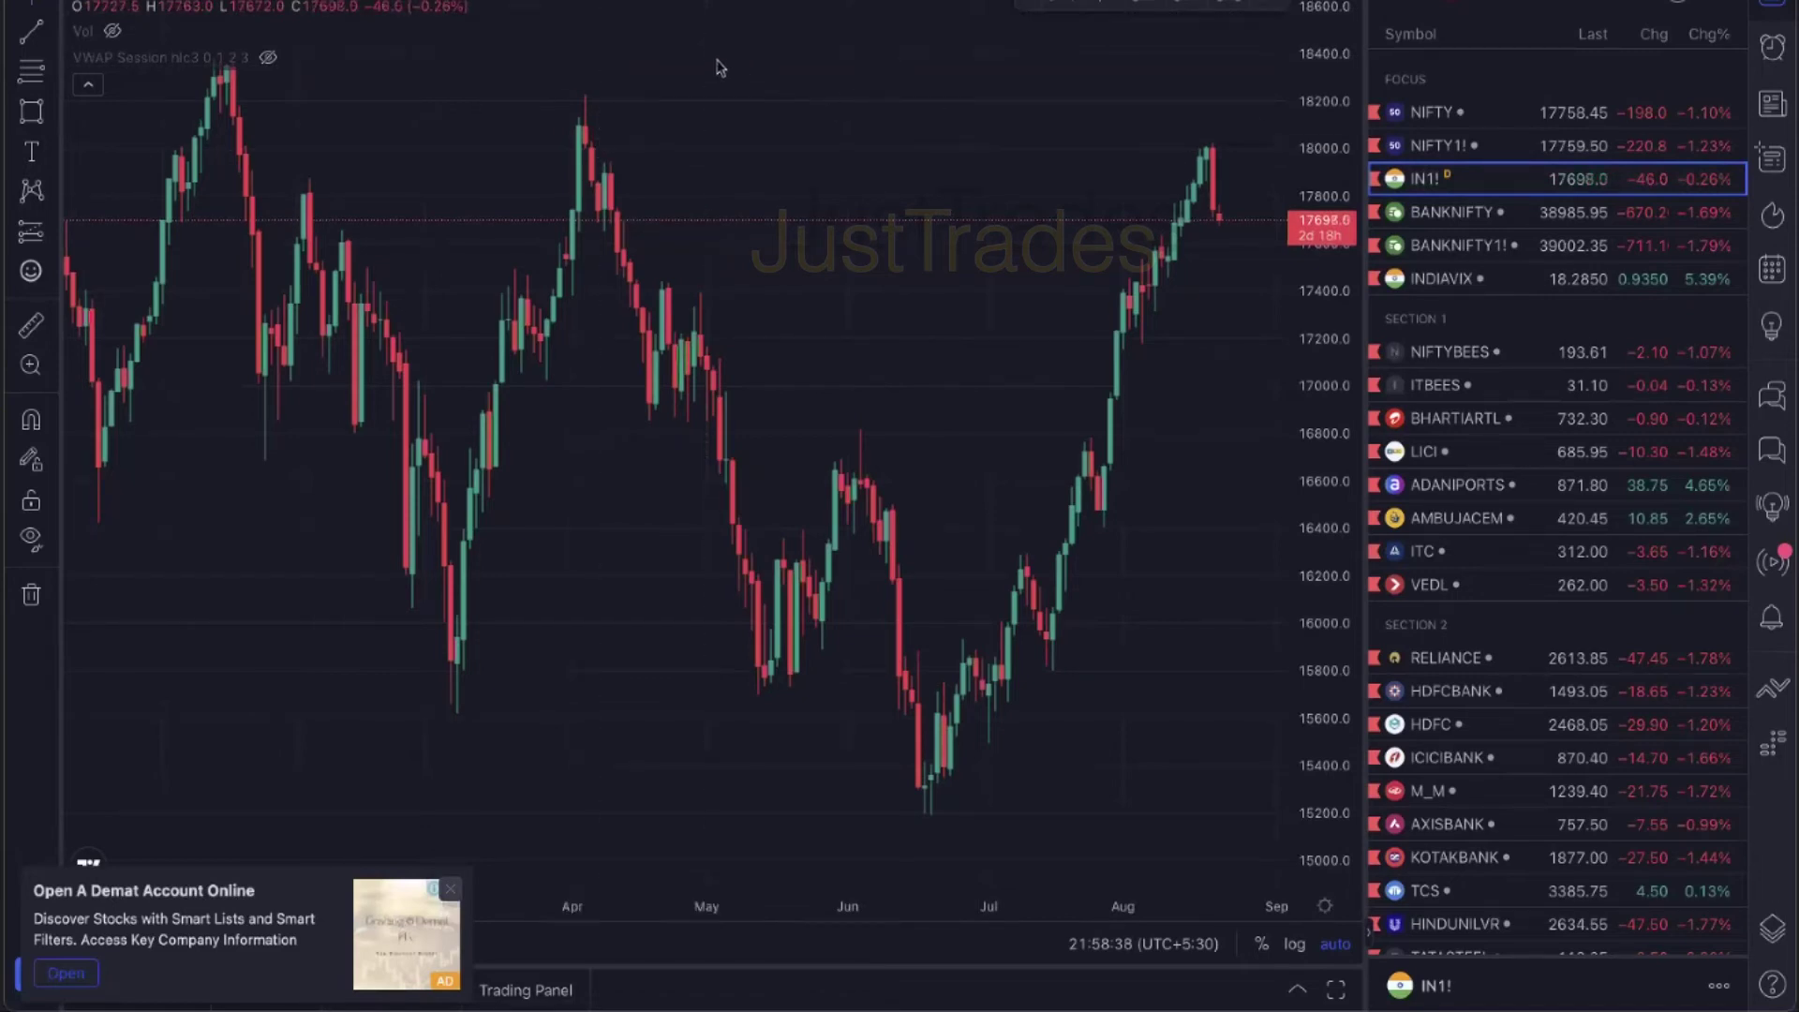
click(55, 239)
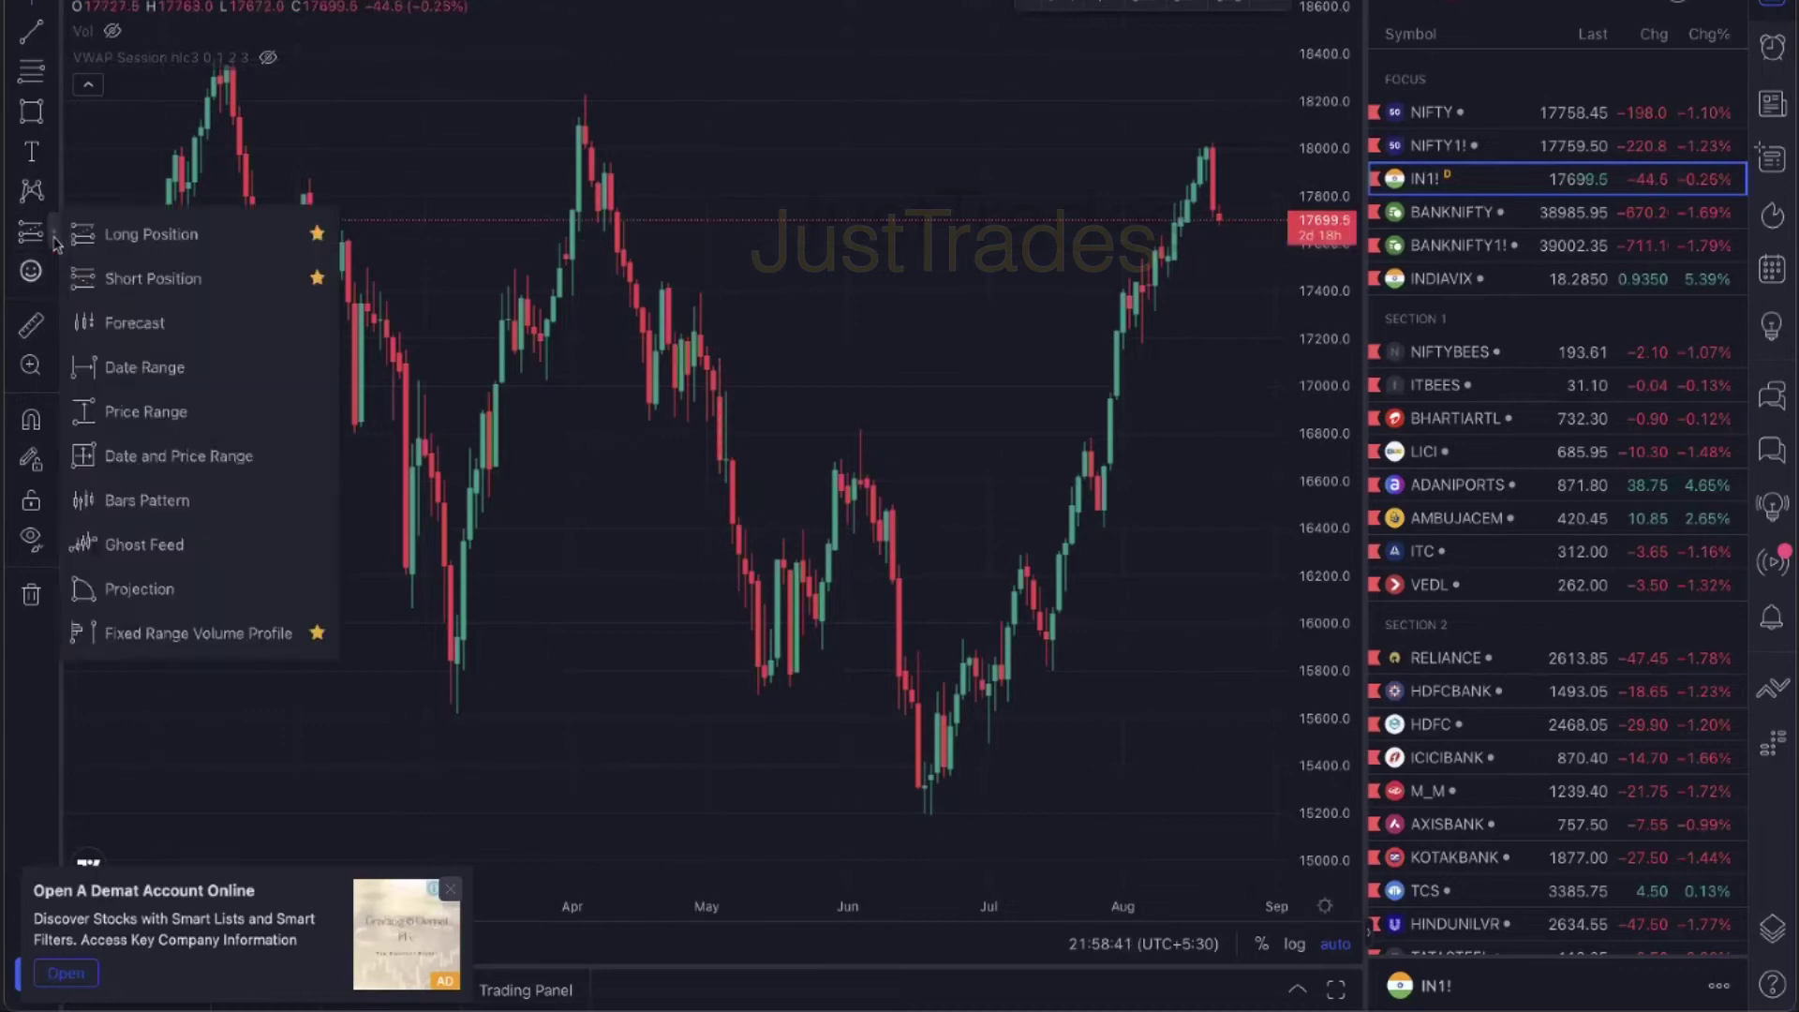
click(165, 637)
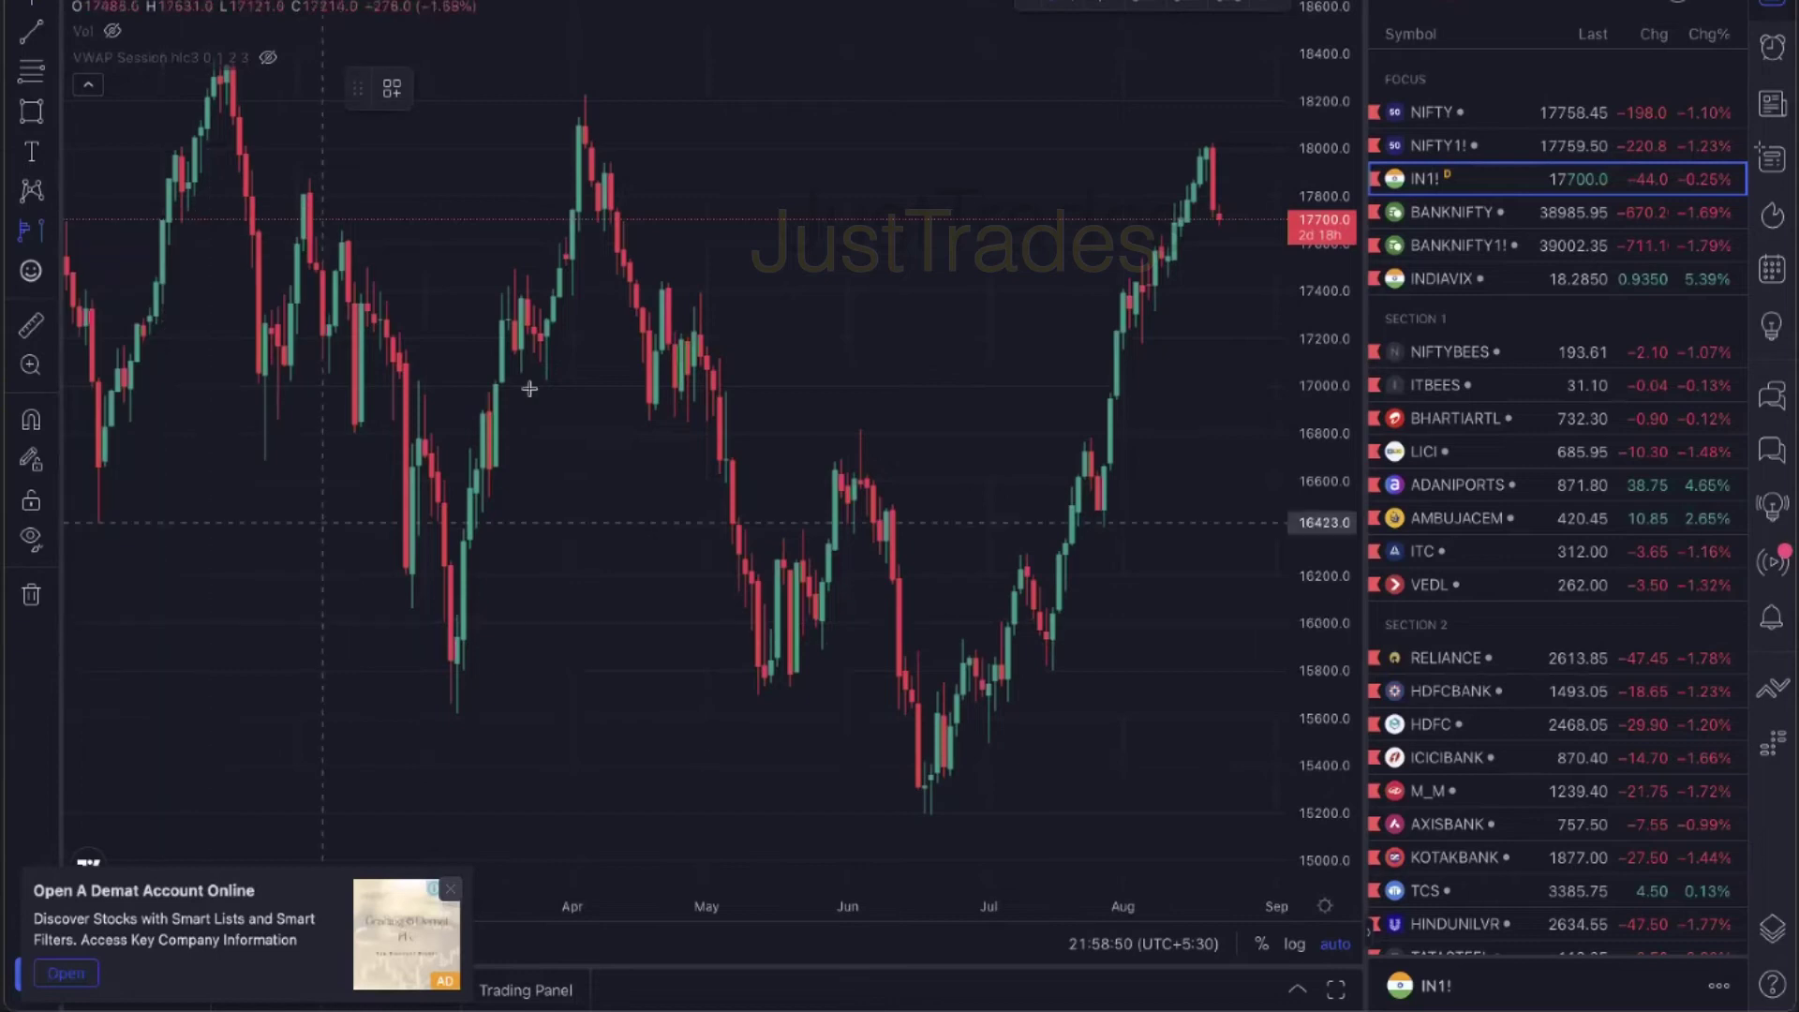
scroll(920, 460, up, 5)
scroll(920, 460, down, 3)
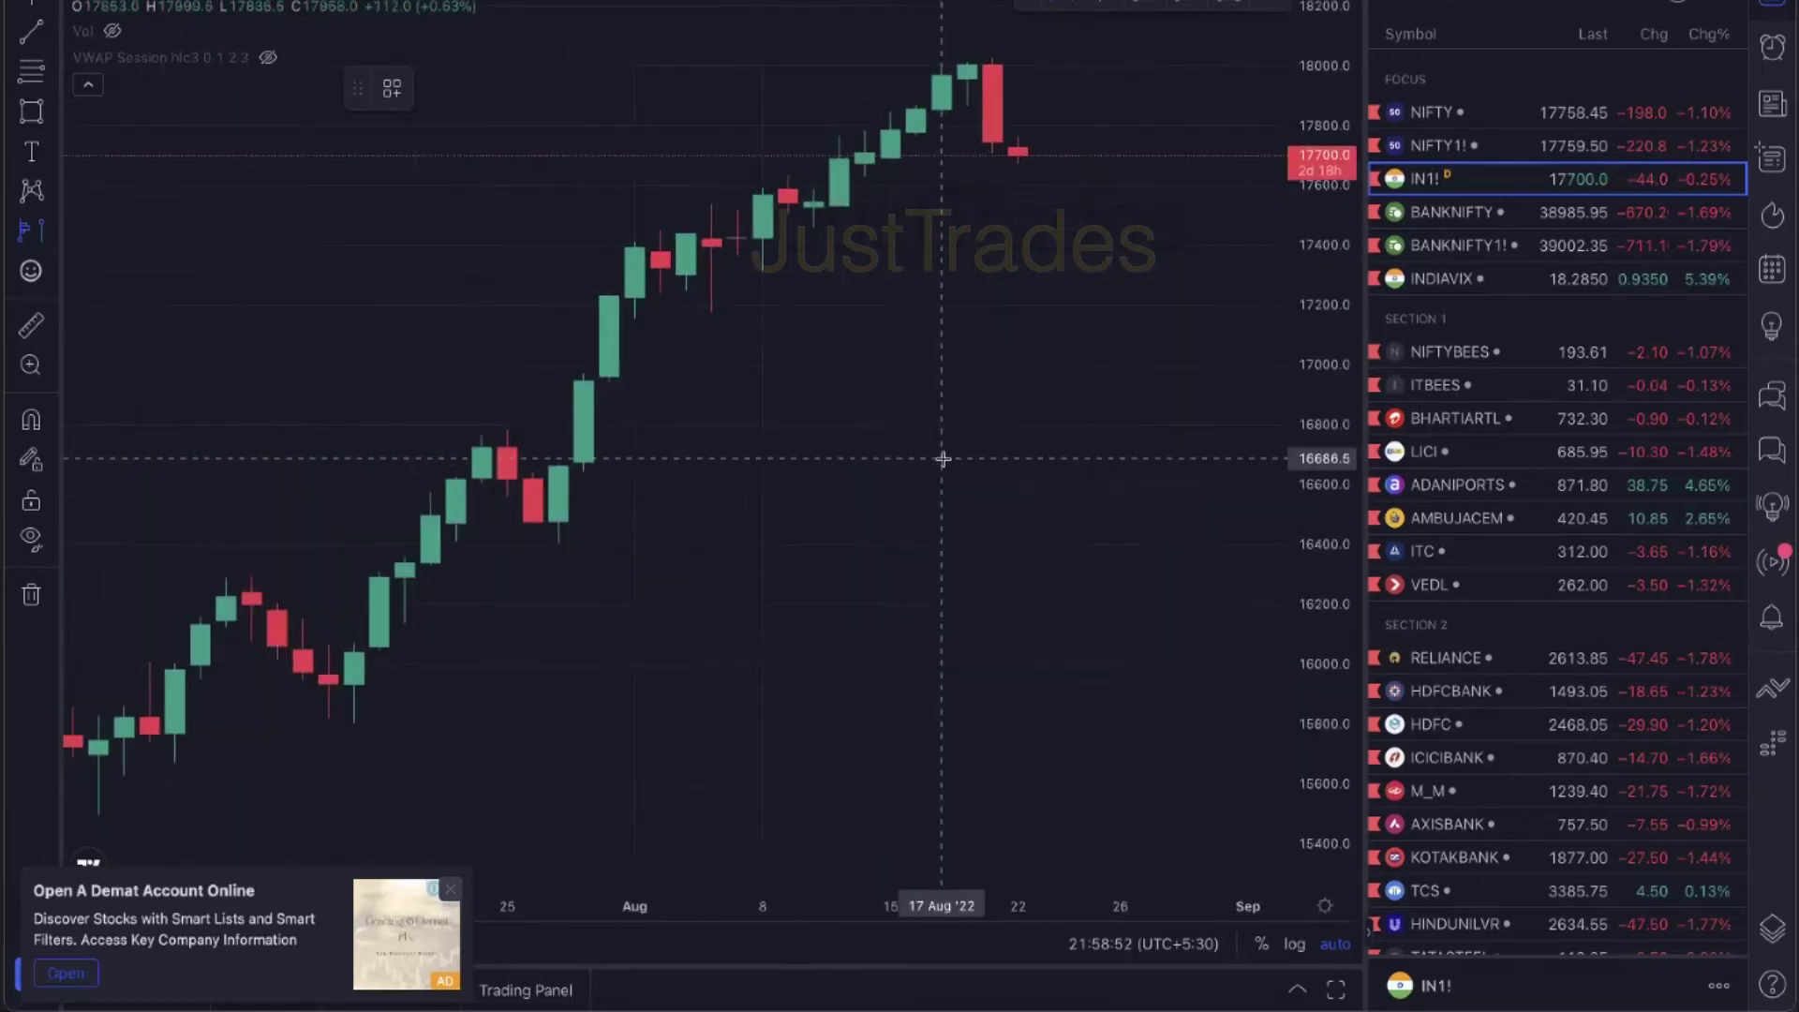
click(865, 319)
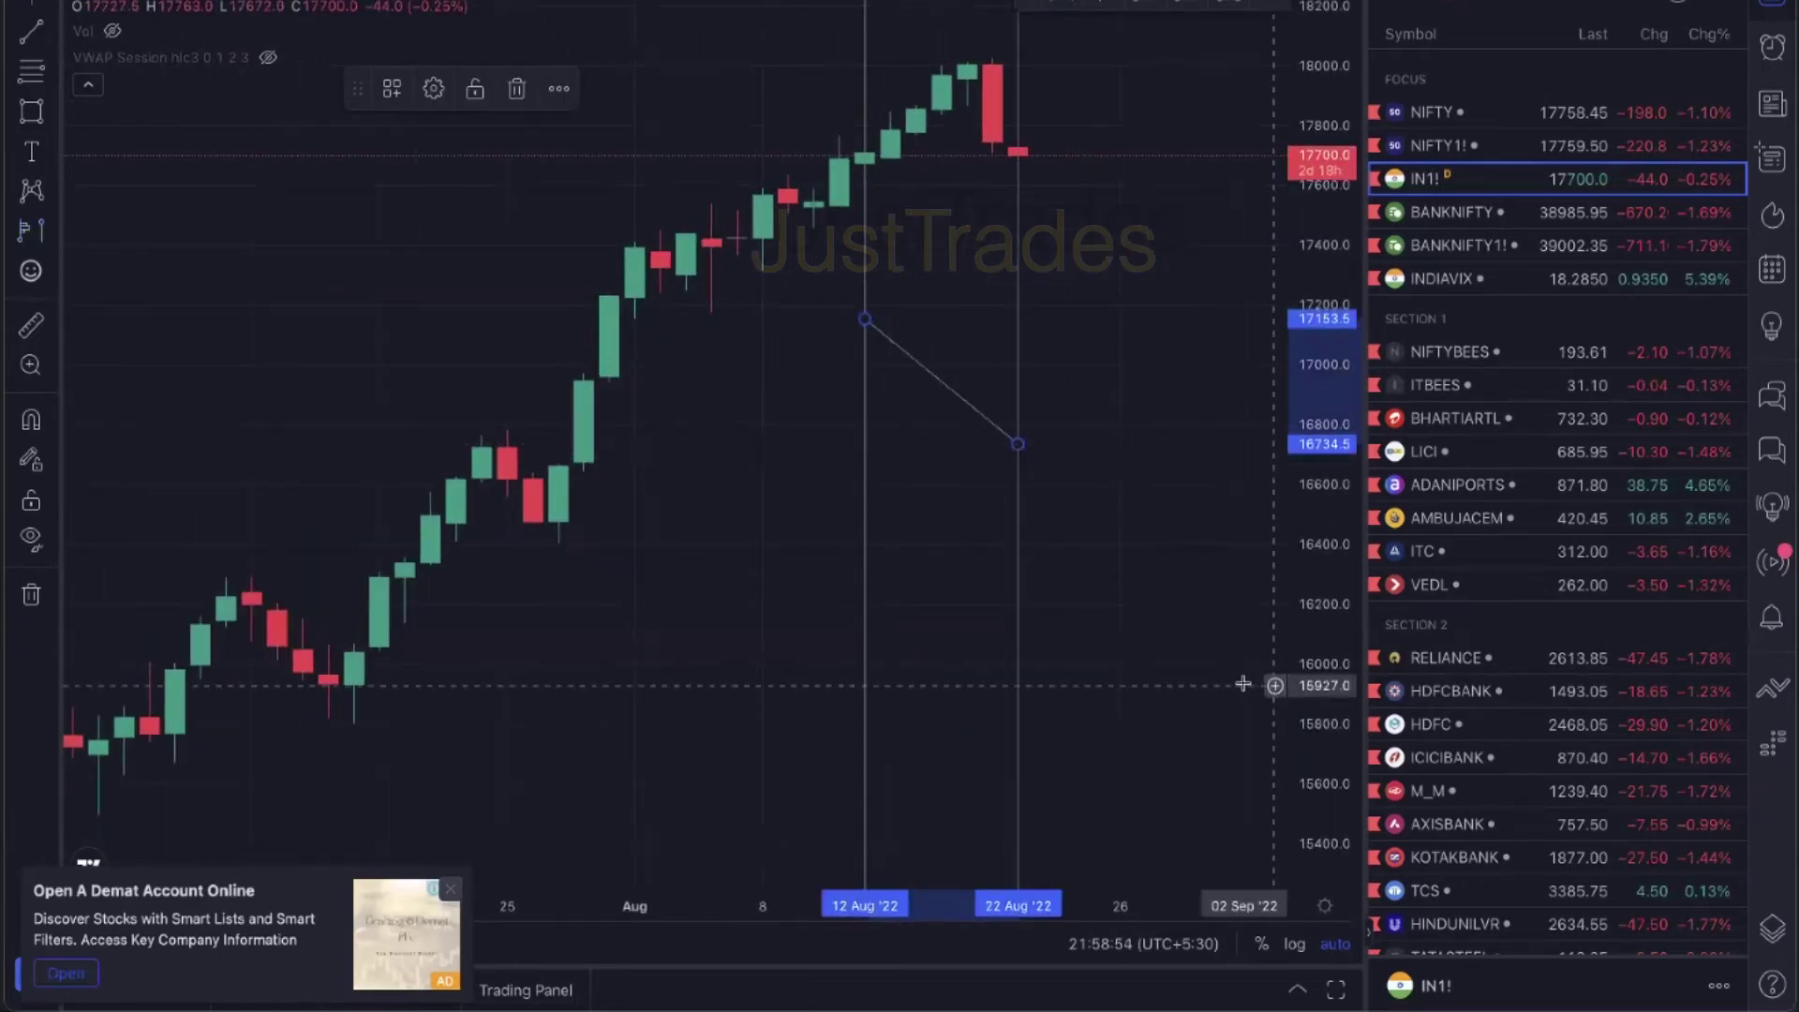
click(1199, 684)
scroll(1052, 361, up, 5)
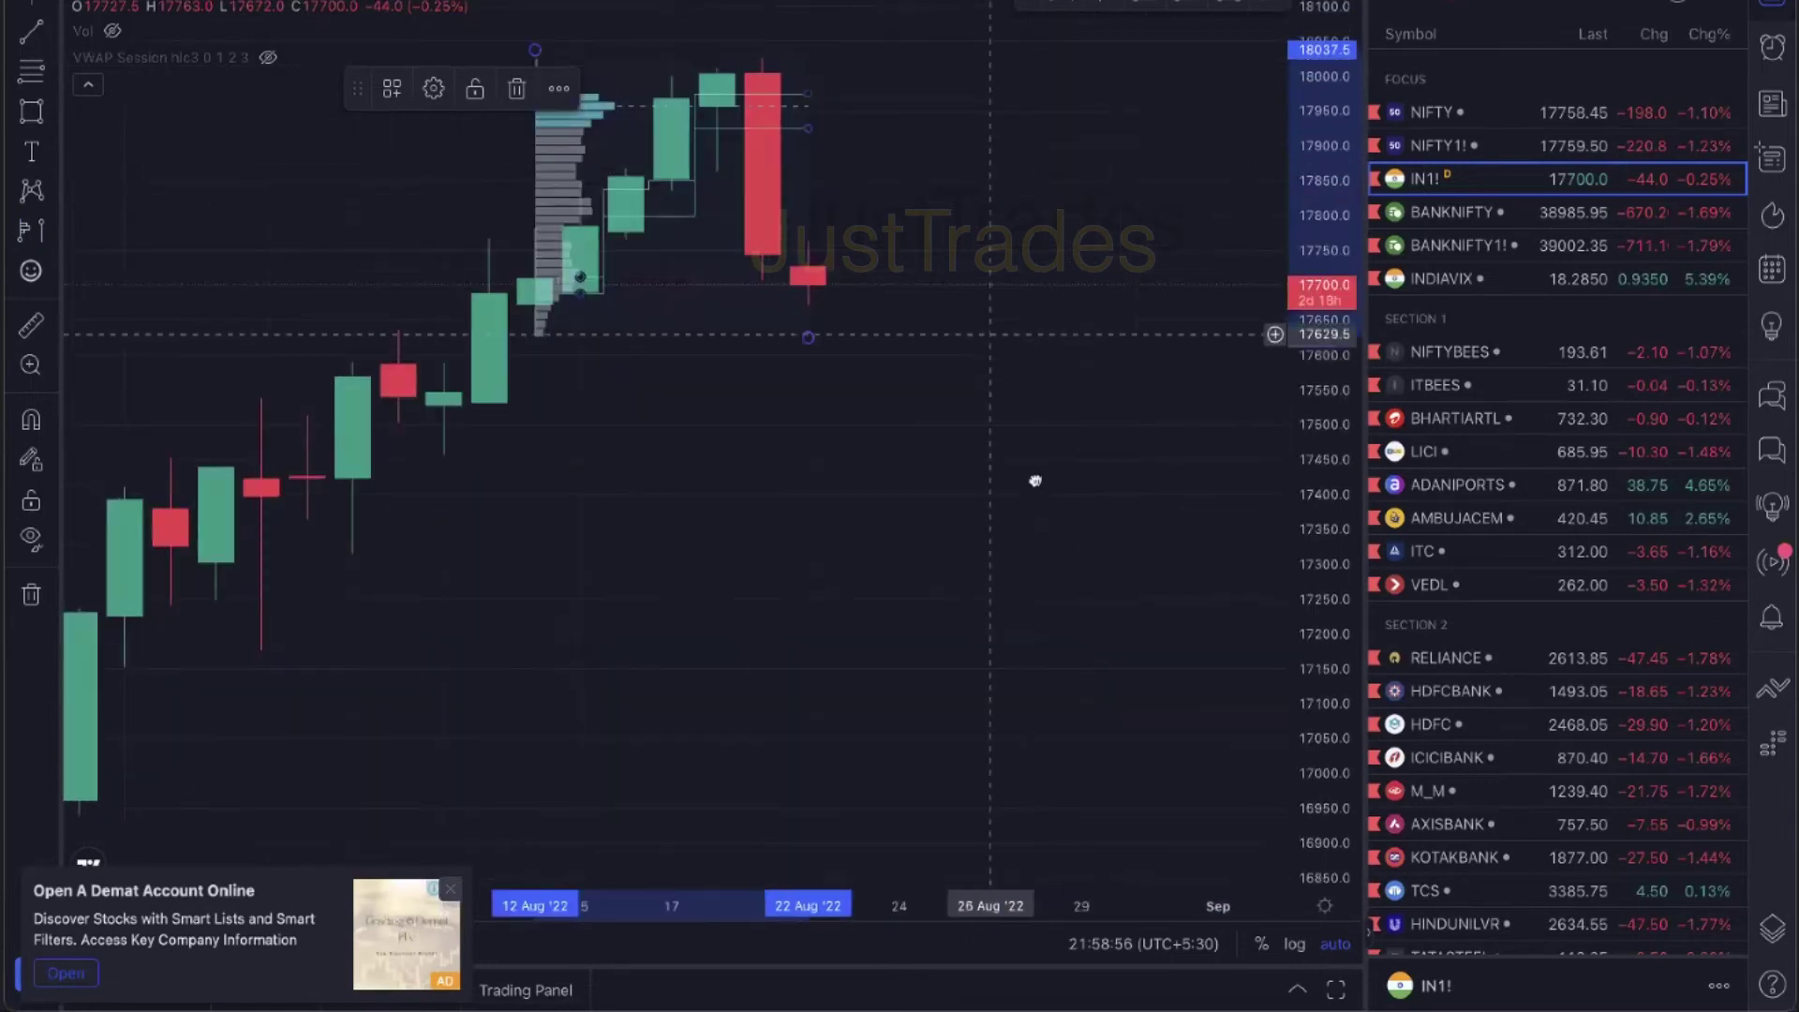
Delete the volume profile from the IN1! chart and open the NIFTY1! chart
click(564, 108)
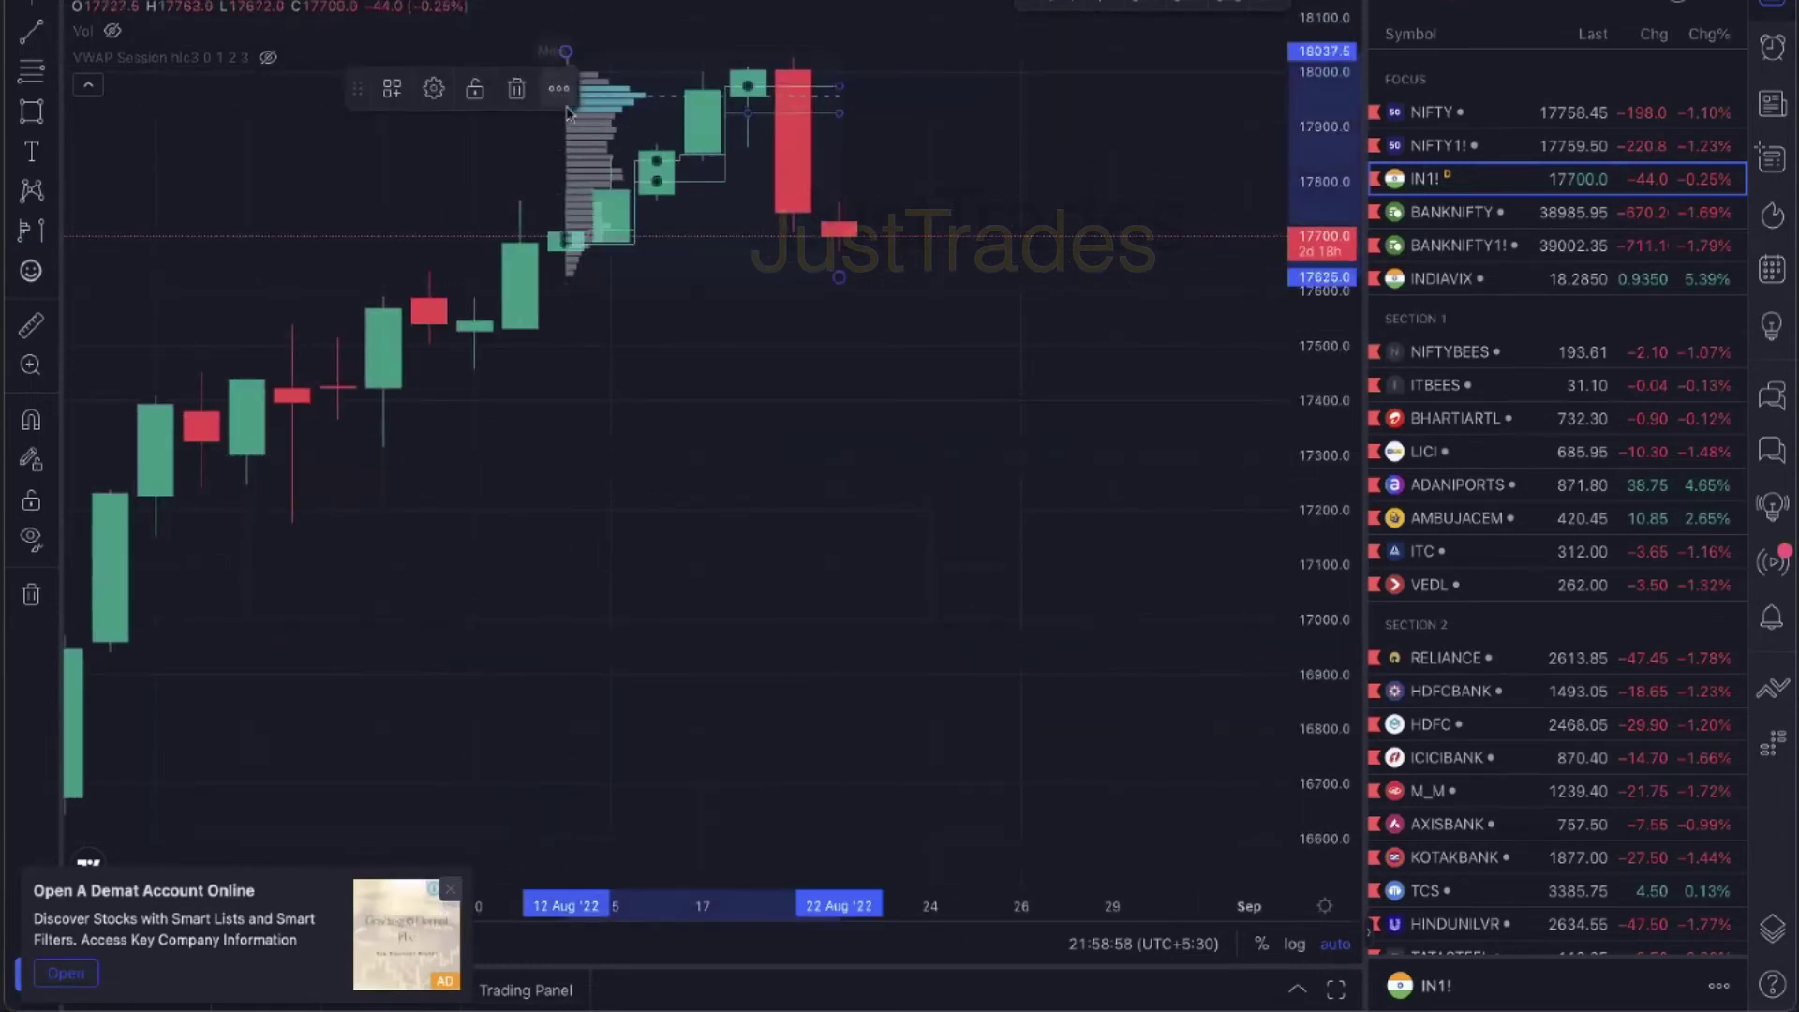
key(Delete)
key(Up)
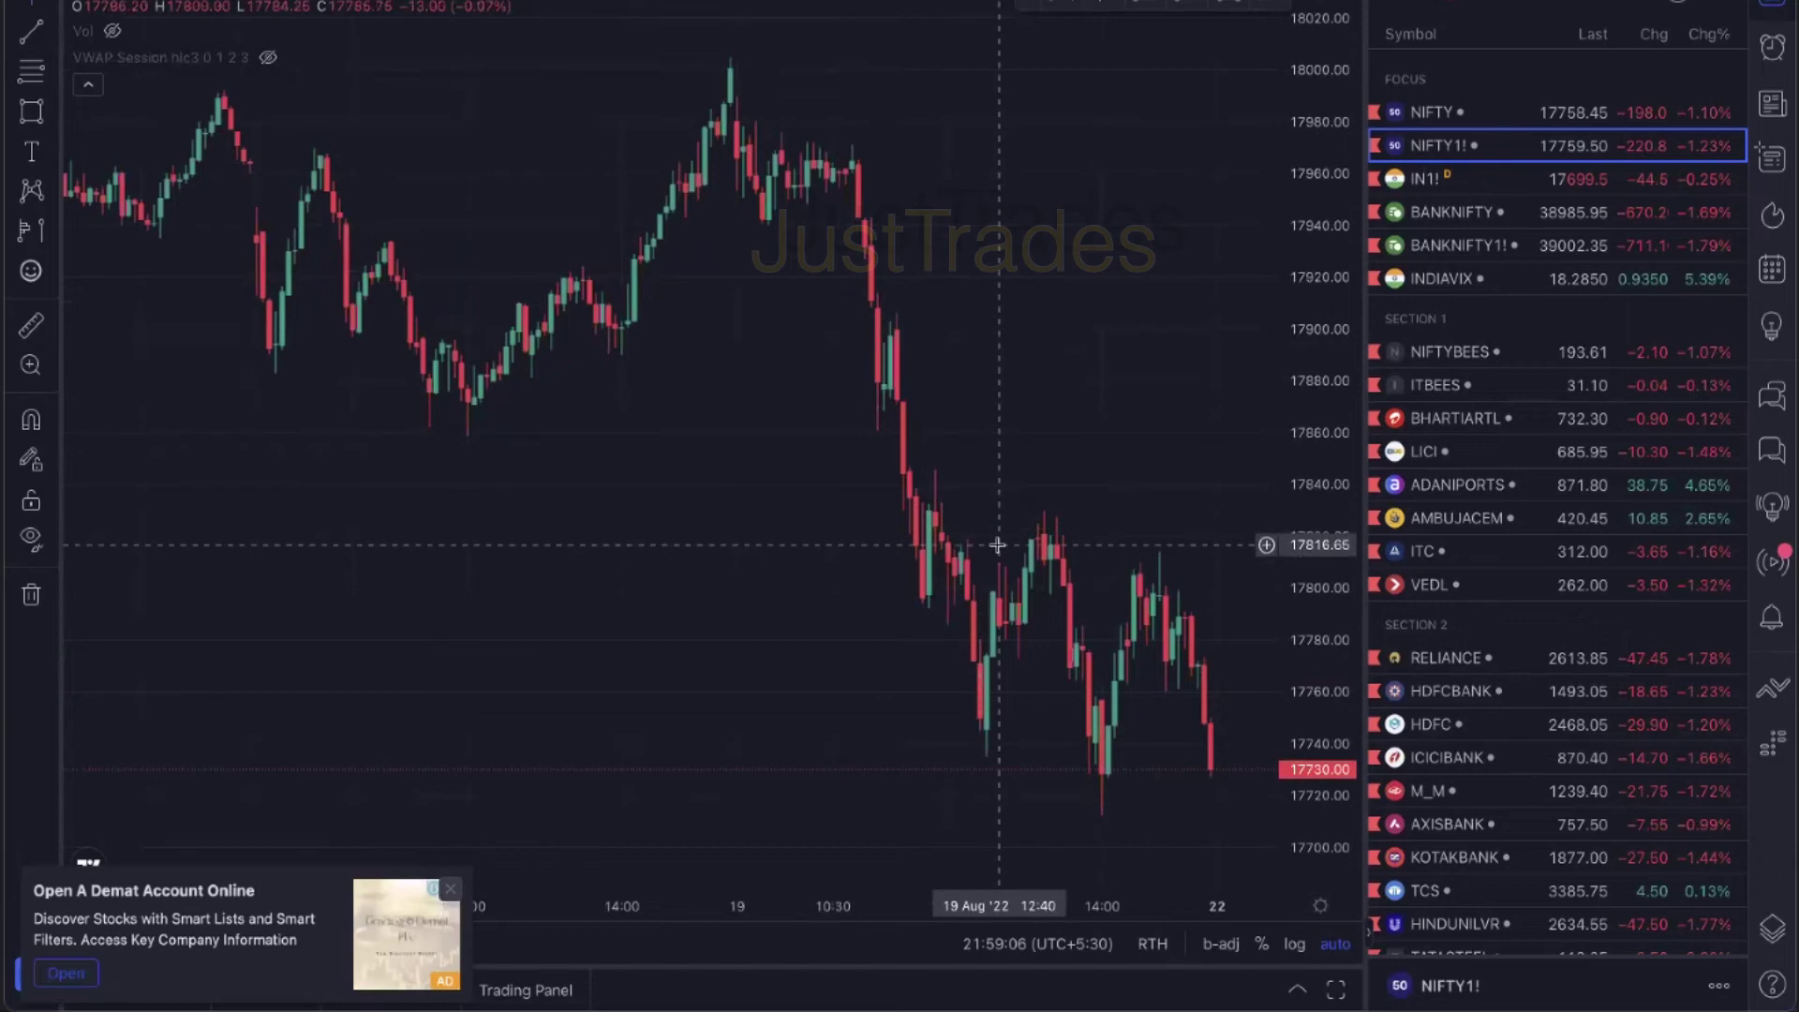
Try to place a fixed range volume profile on the NIFTY1! chart starting near the 19 Aug '22 session open
scroll(853, 388, up, 3)
drag(823, 375, 1004, 375)
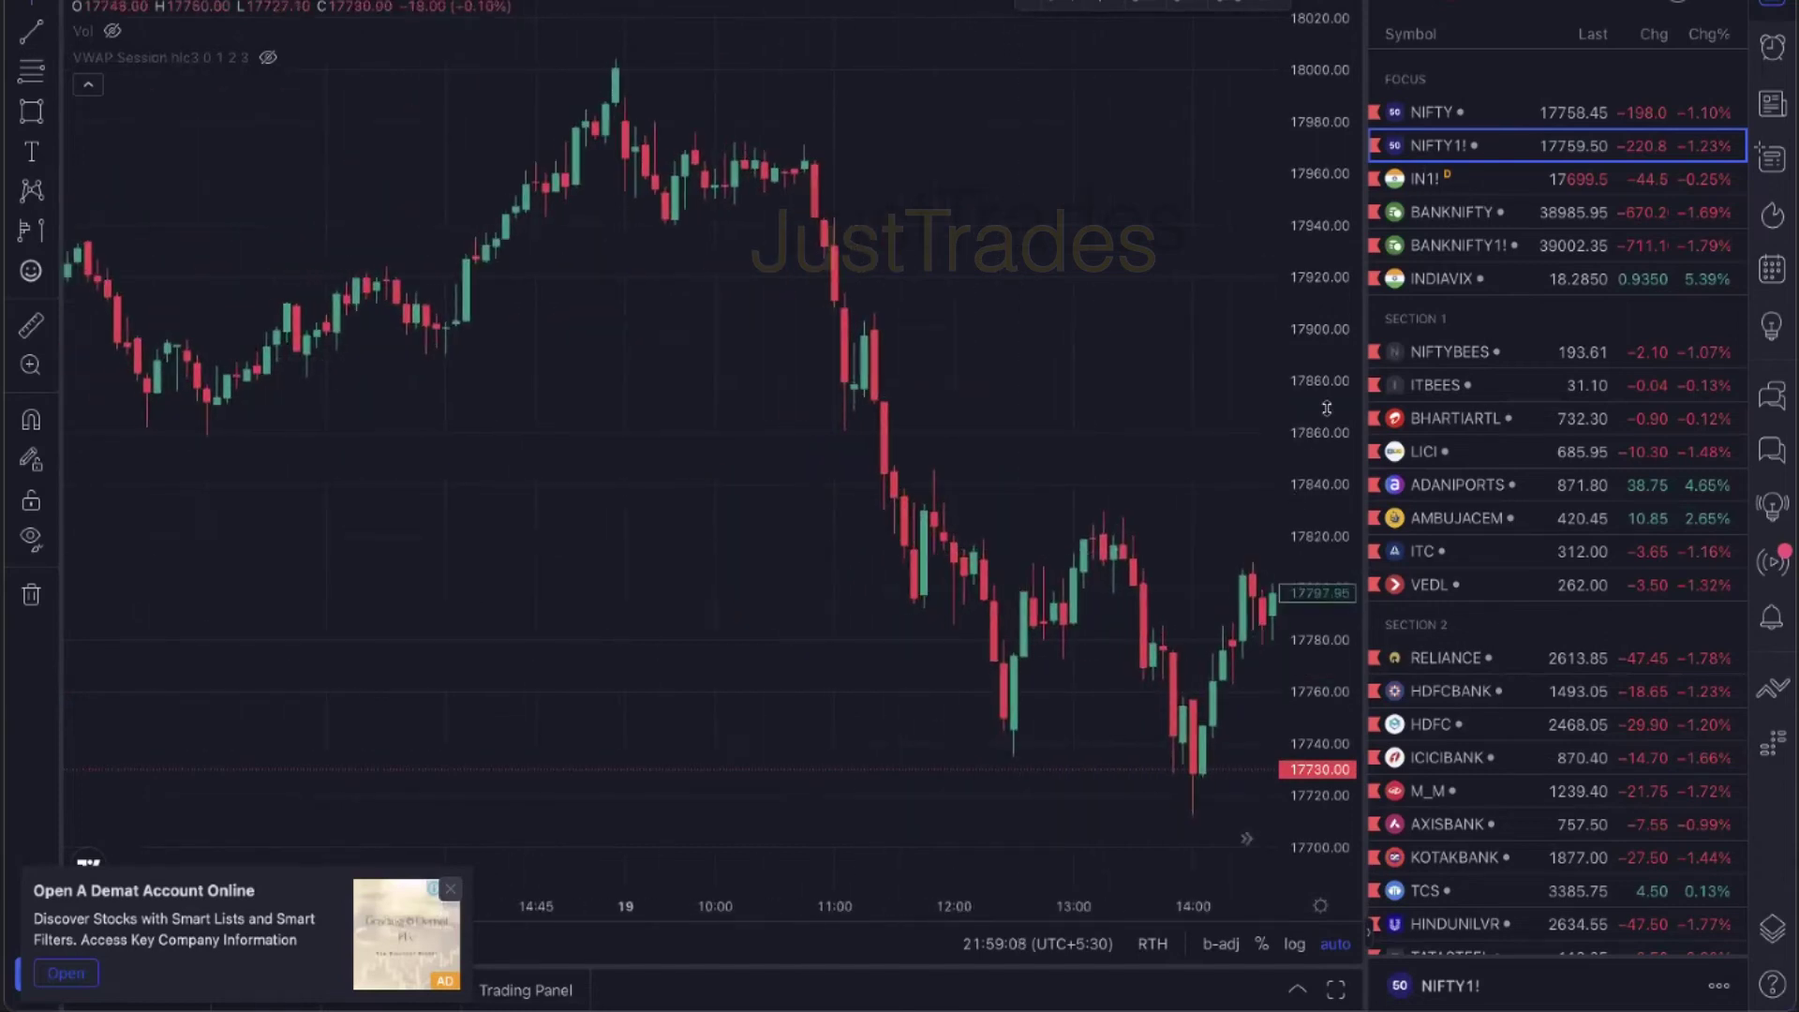
click(31, 229)
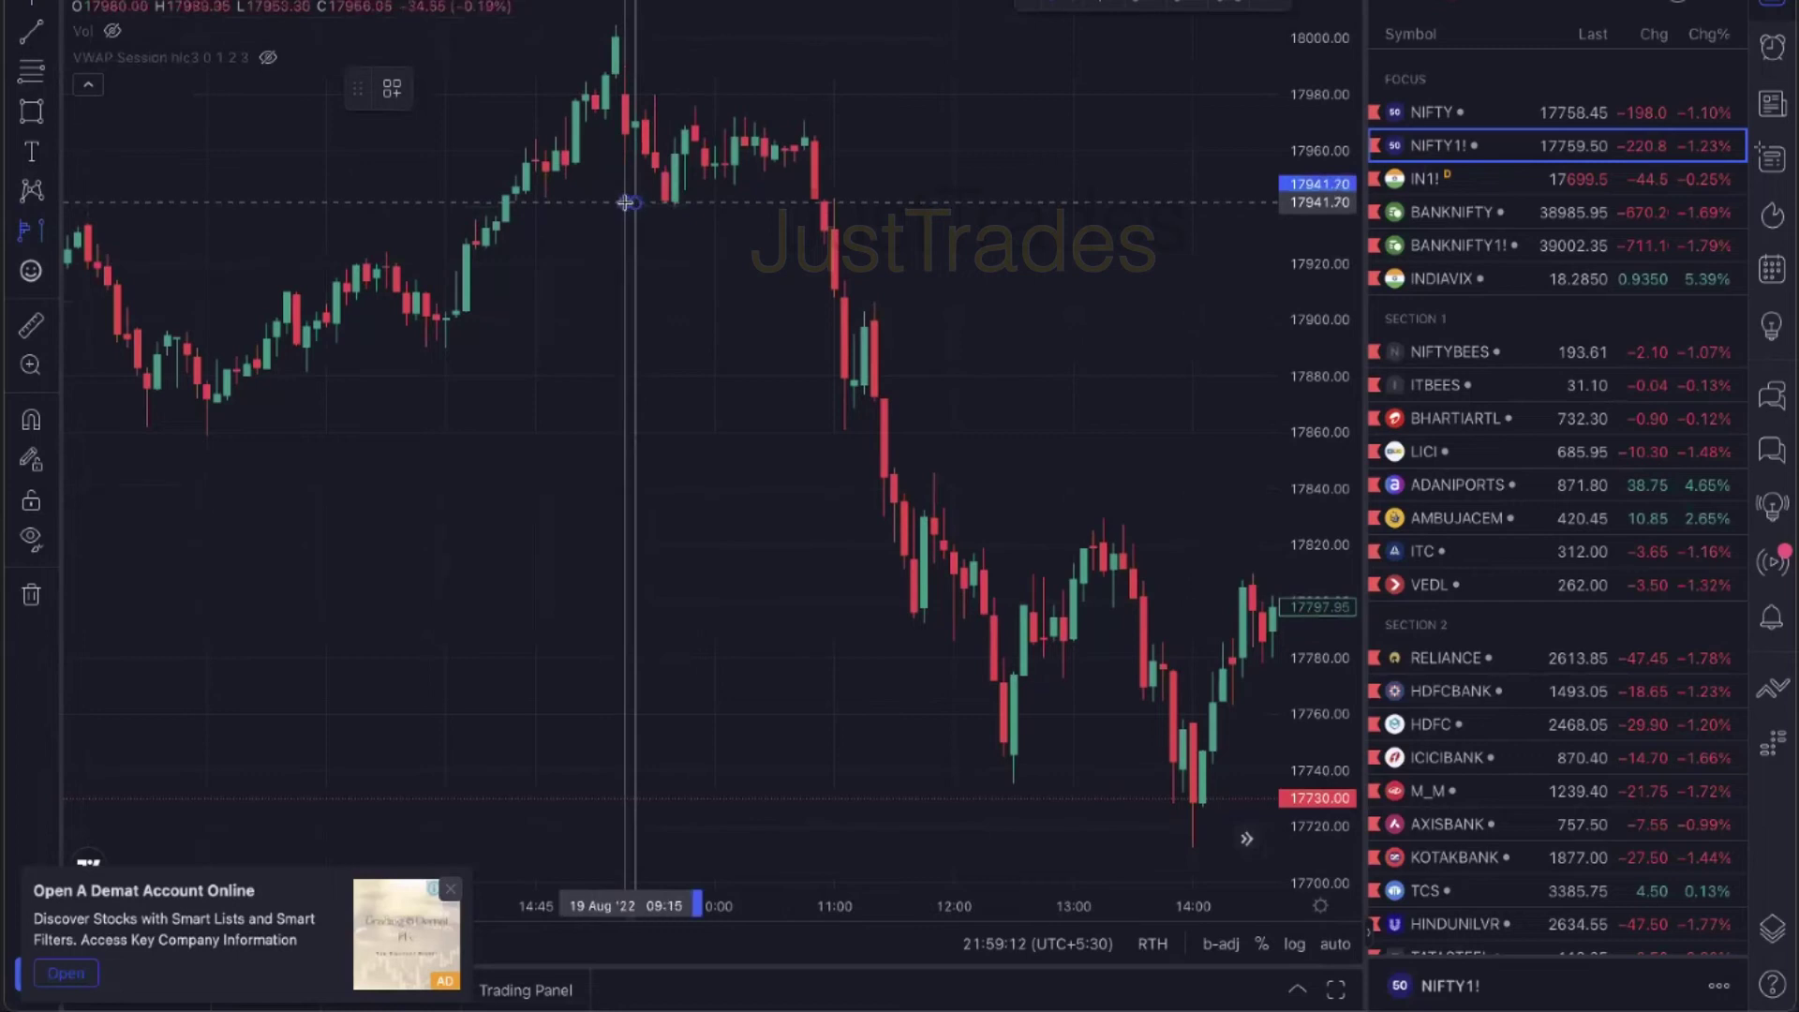
key(Escape)
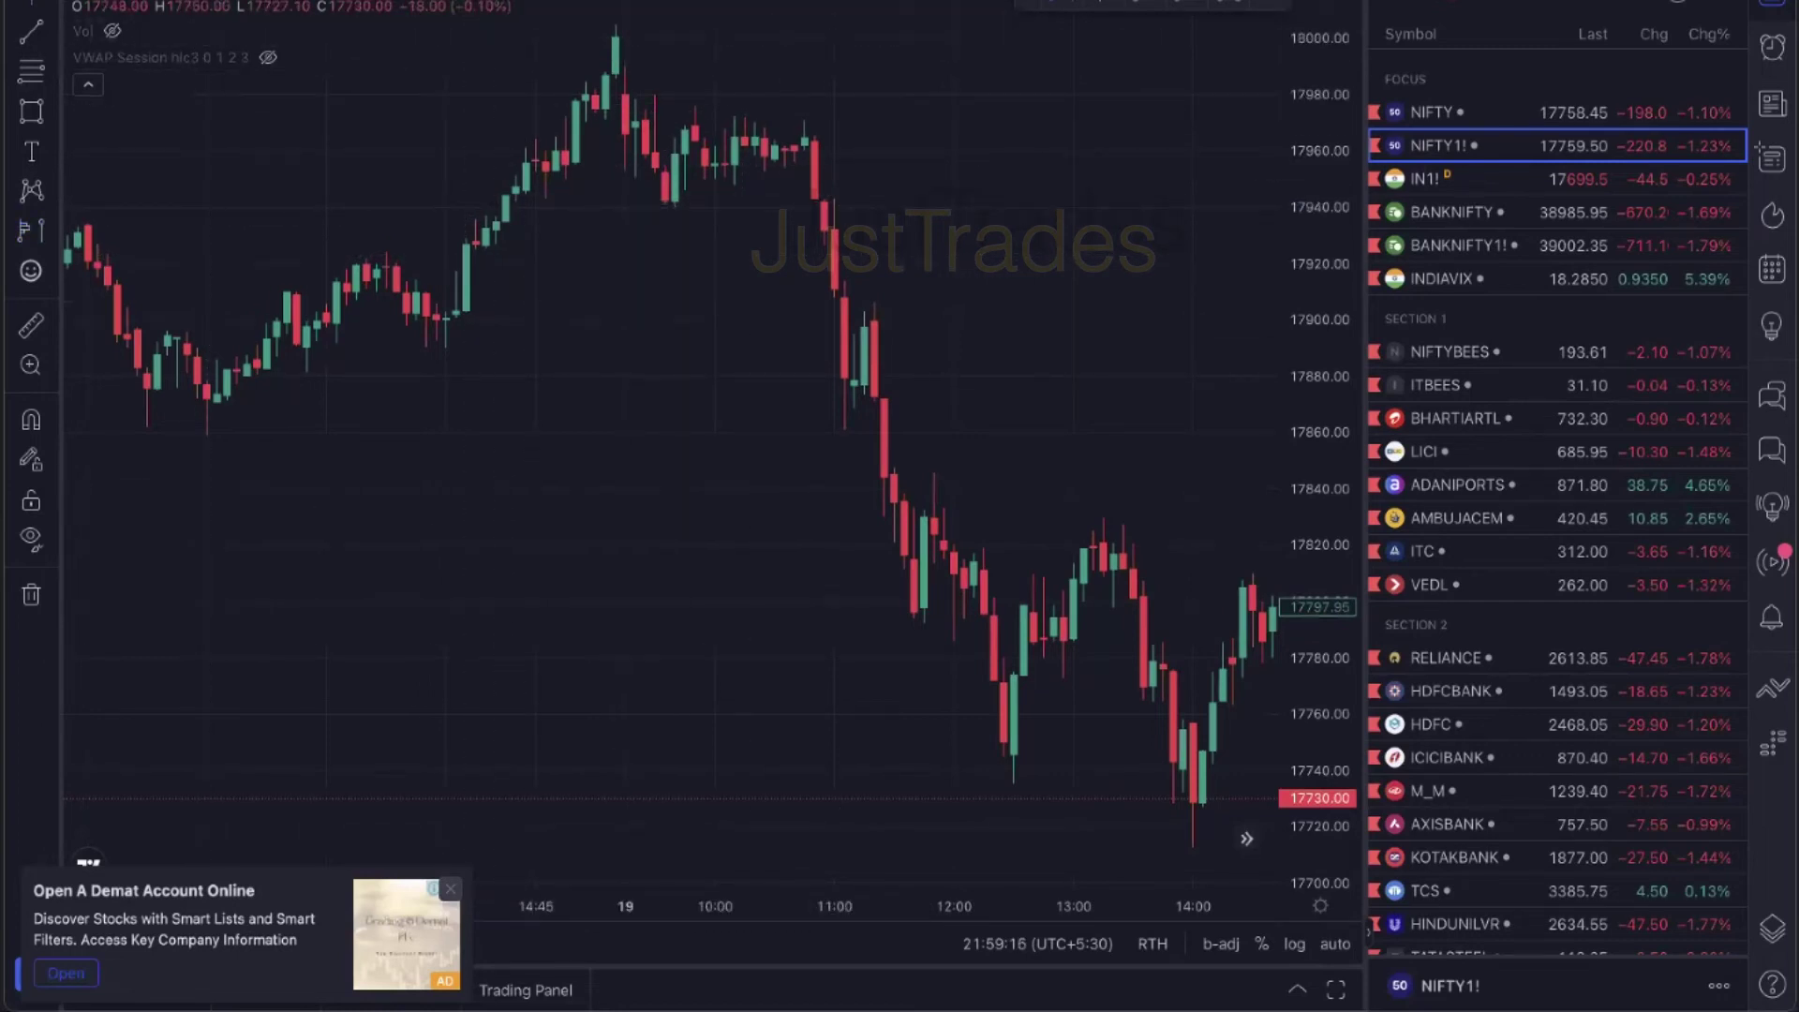
Draw a fixed range volume profile on the NIFTY1! chart starting at 19 Aug '22 09:15 and apply the saved template that hides its histogram
click(624, 127)
click(934, 357)
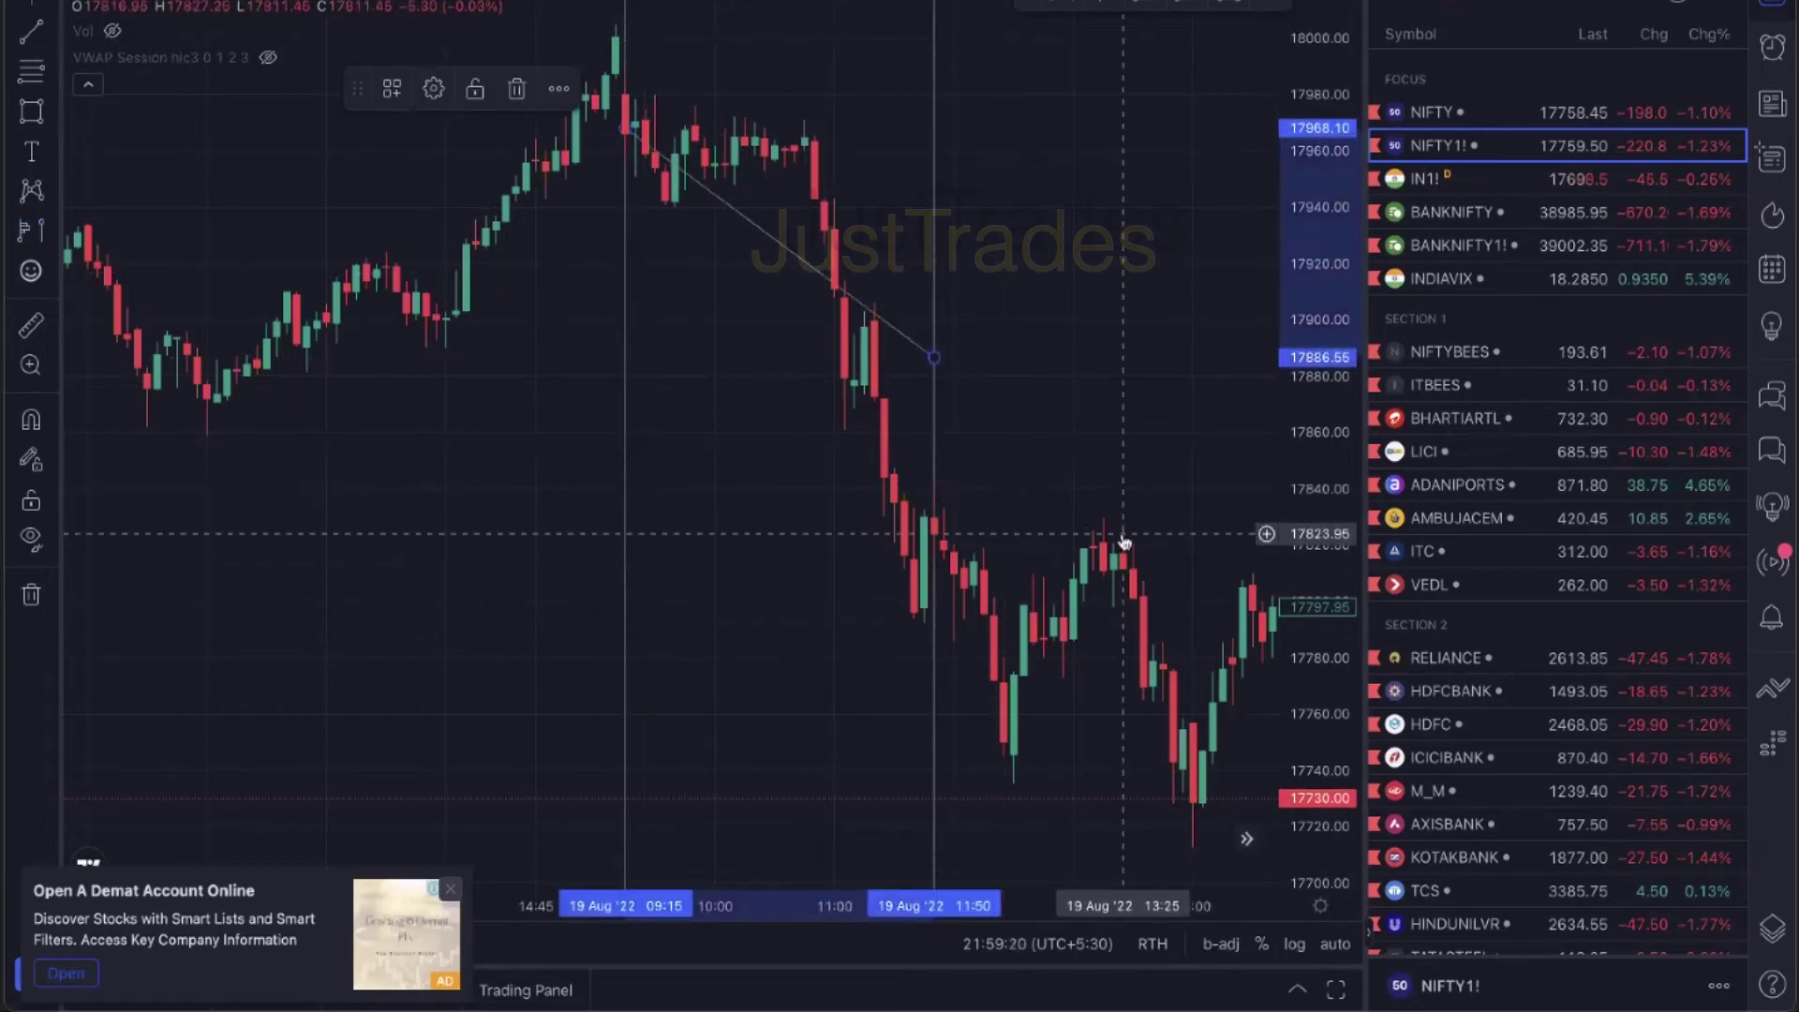
scroll(378, 176, up, 2)
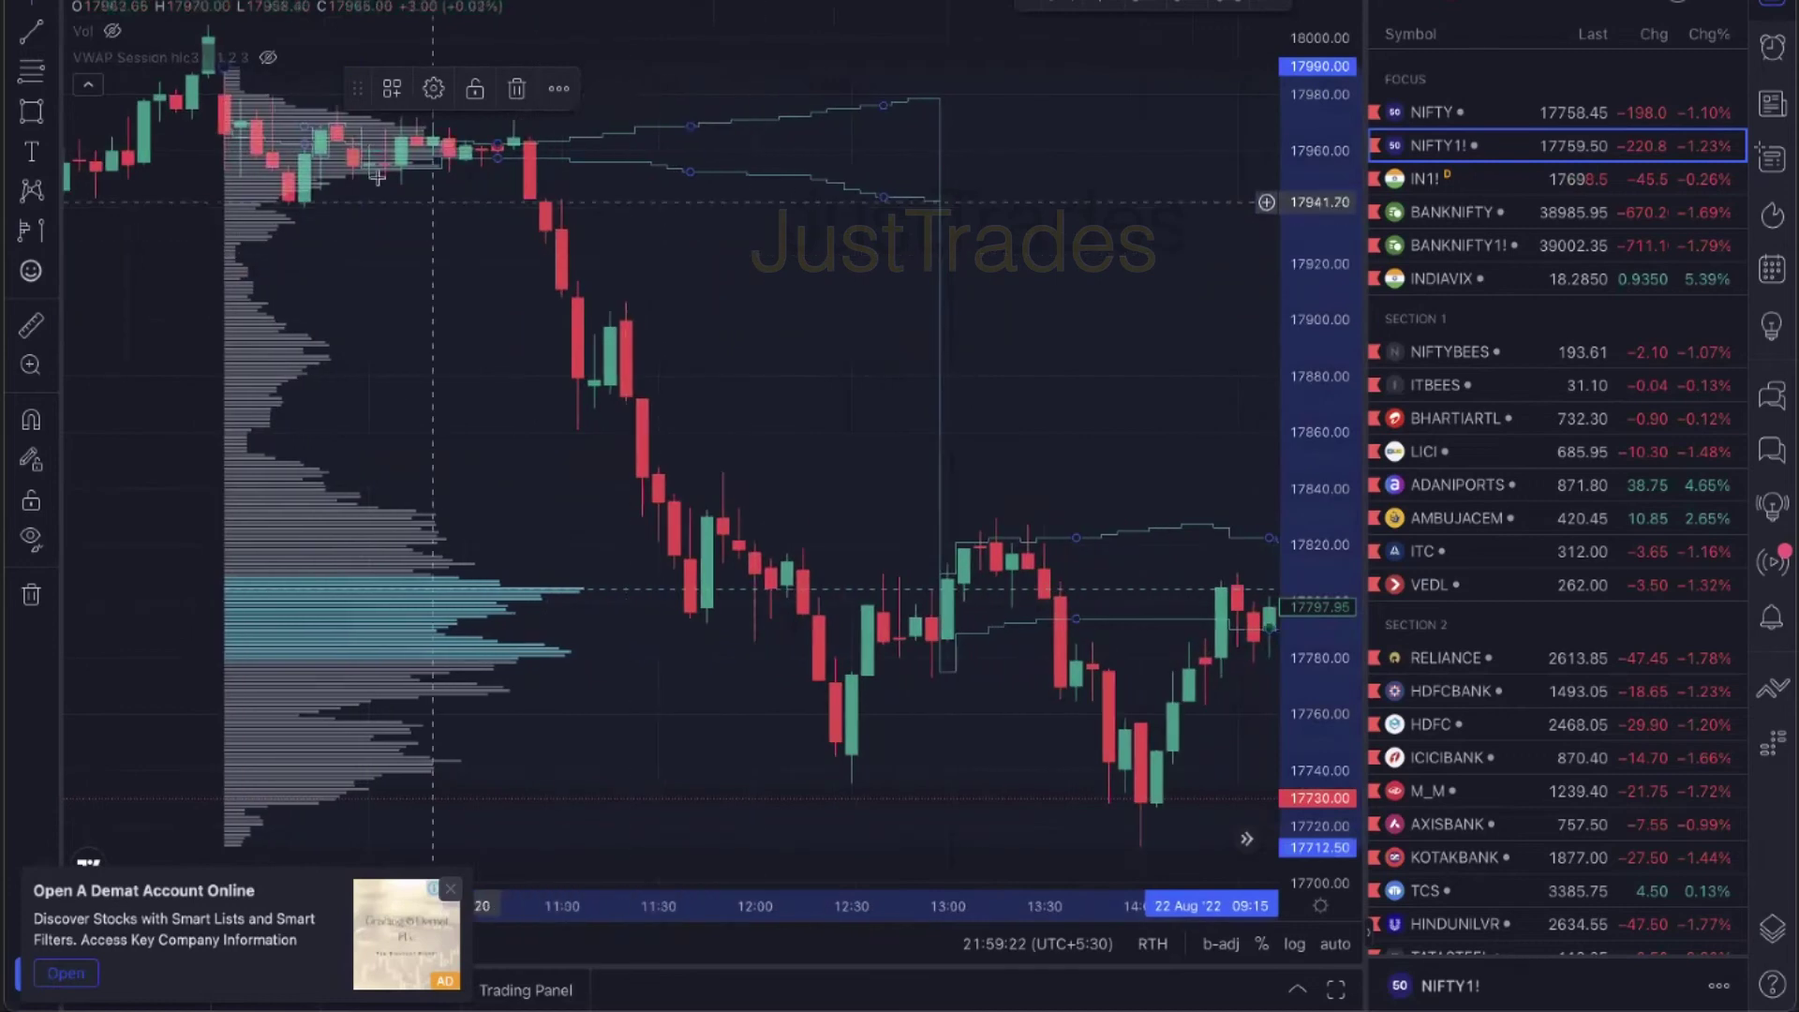
click(391, 88)
click(431, 221)
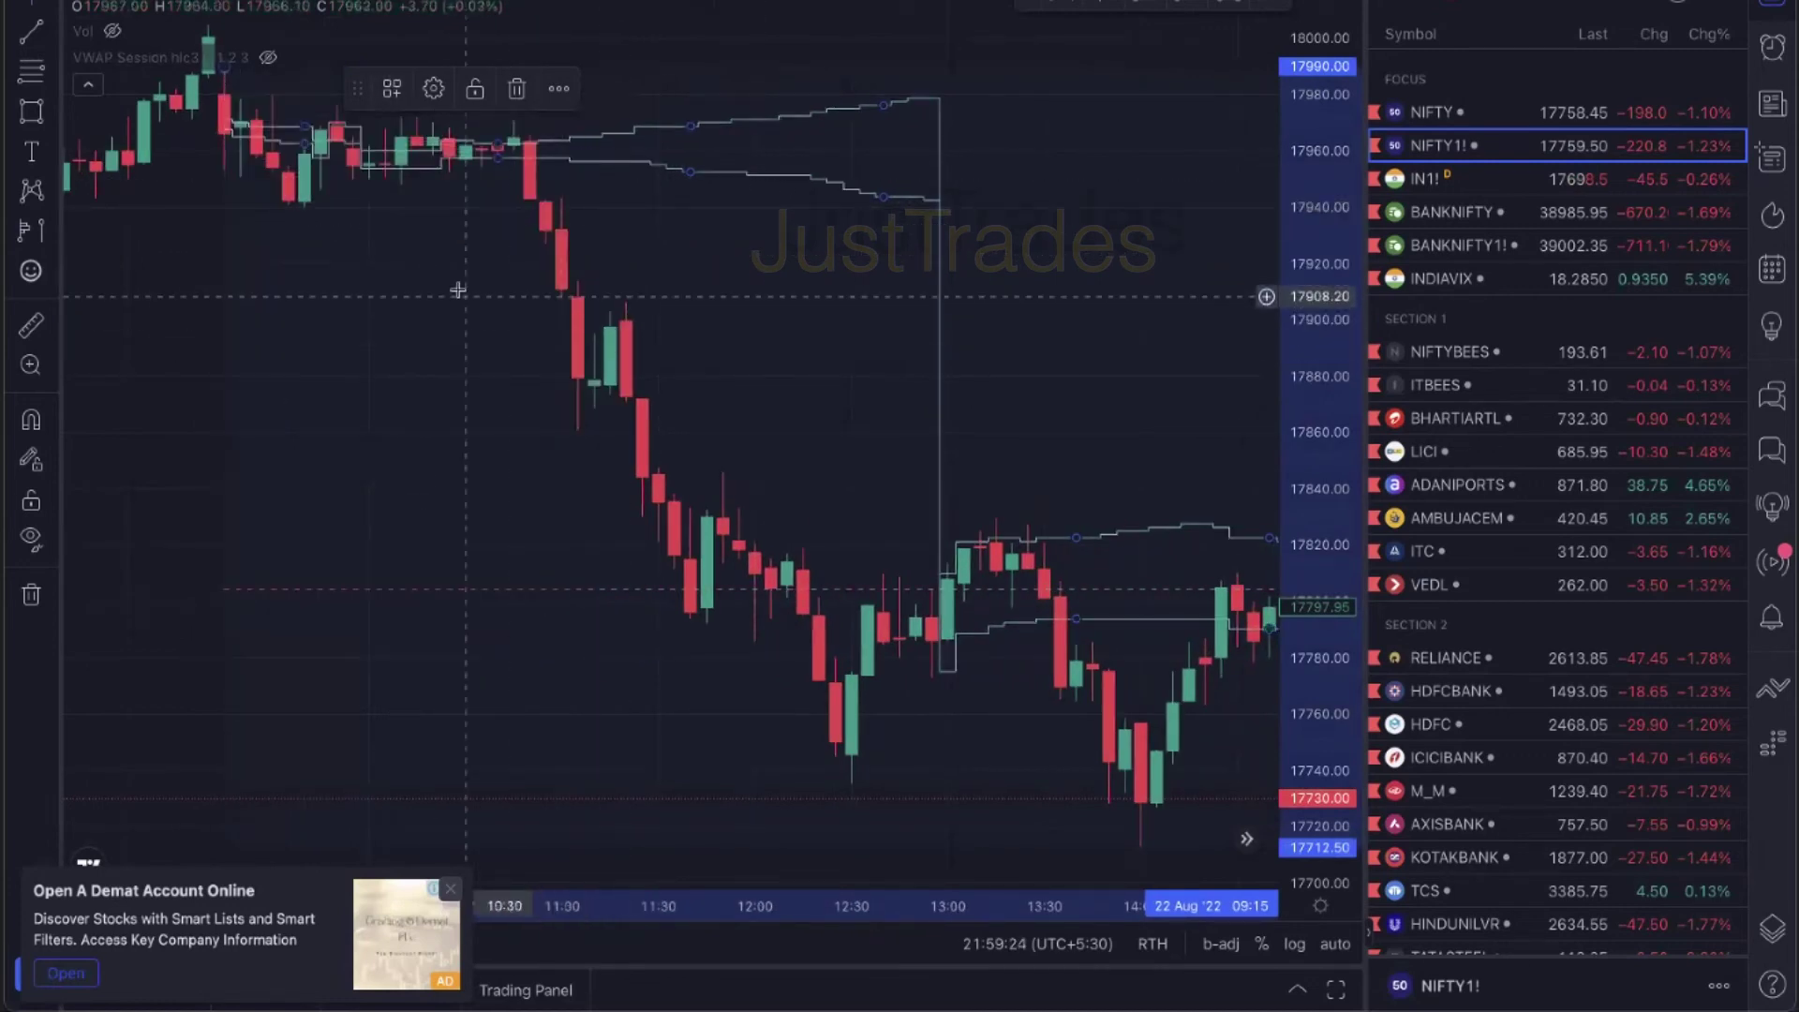
Examine the developing value area lines after the 19 Aug '22 open and remove the volume profile from the NIFTY1! chart
mouse_move(458, 290)
mouse_down()
mouse_move(353, 250)
mouse_move(1040, 525)
mouse_up()
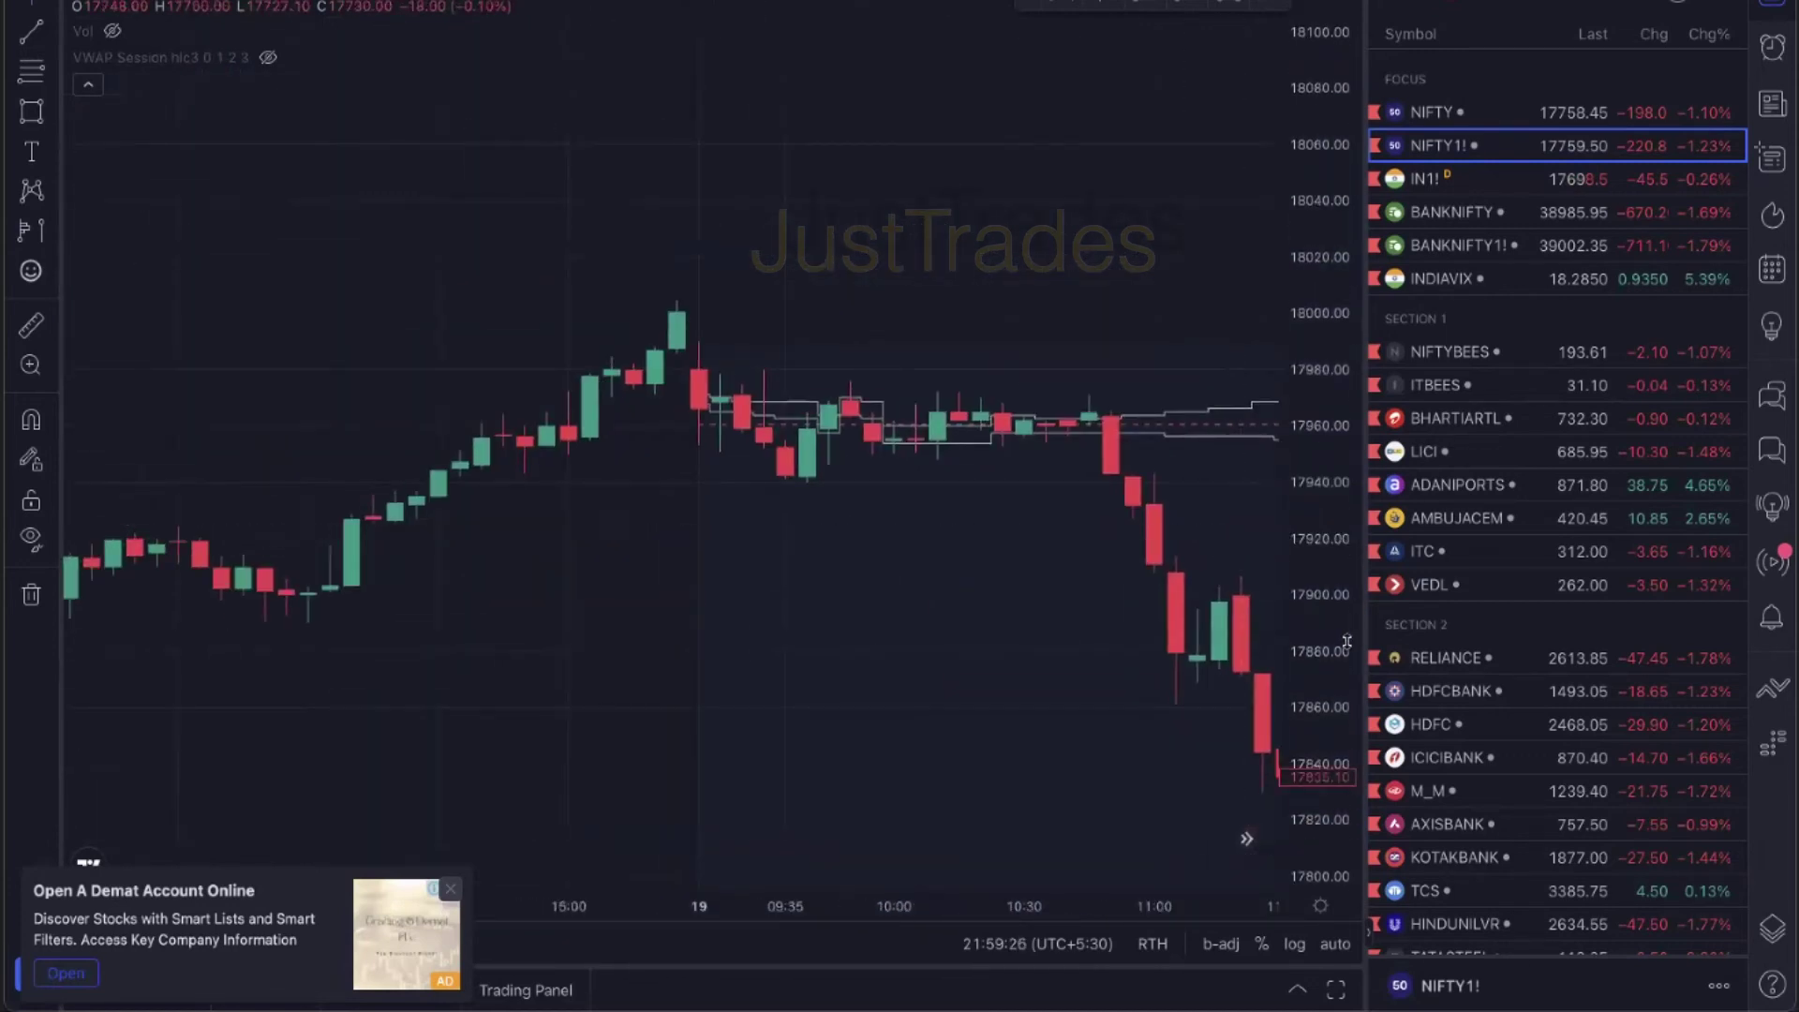
drag(1307, 344, 1307, 234)
drag(933, 356, 743, 281)
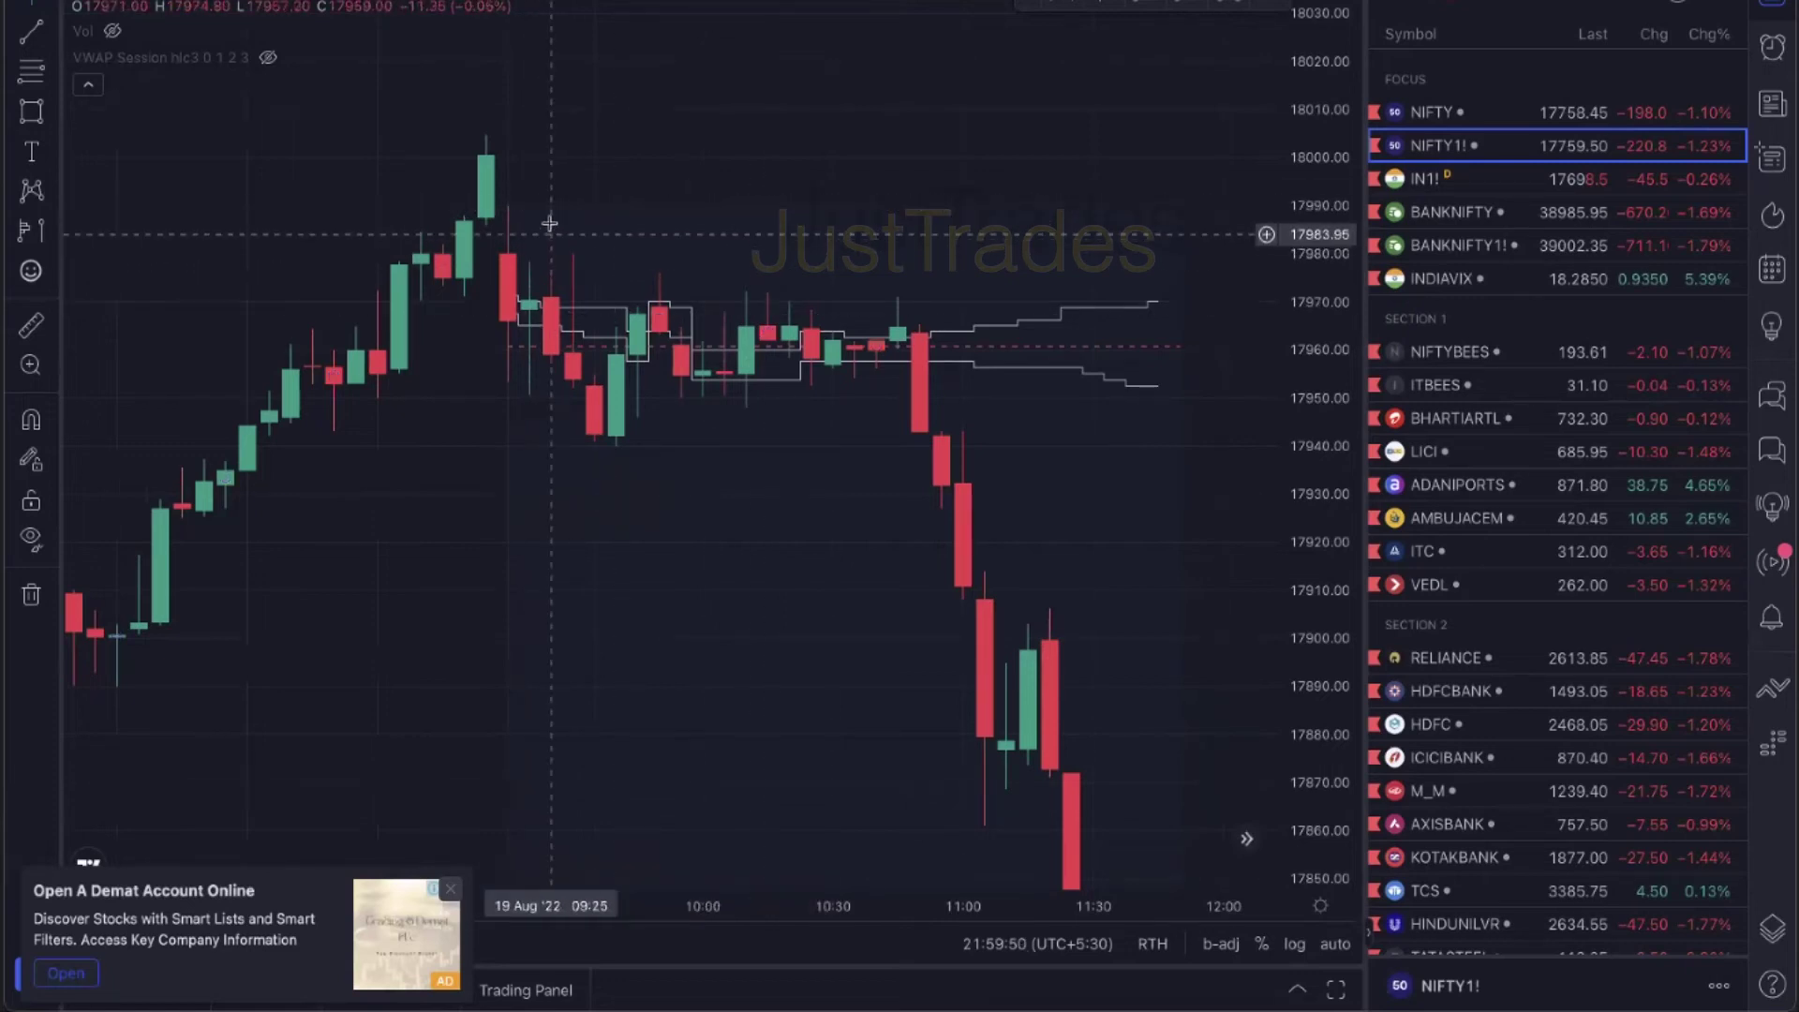
click(518, 226)
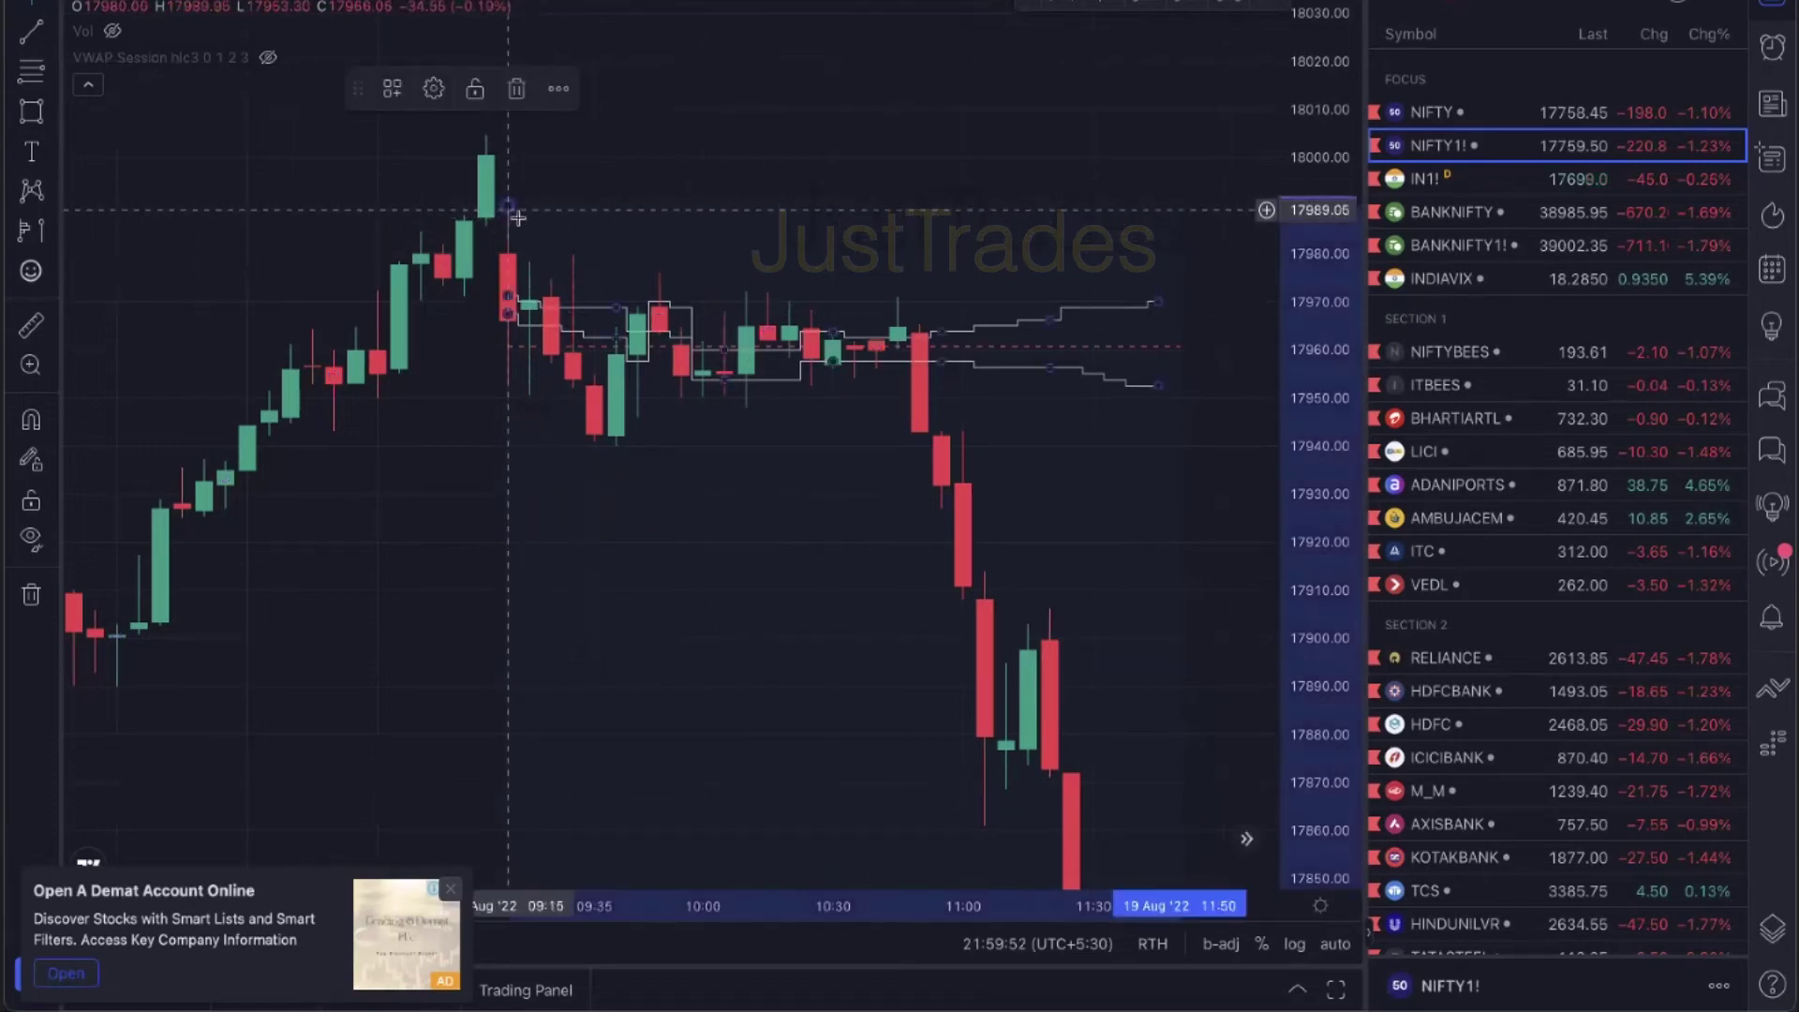
click(658, 413)
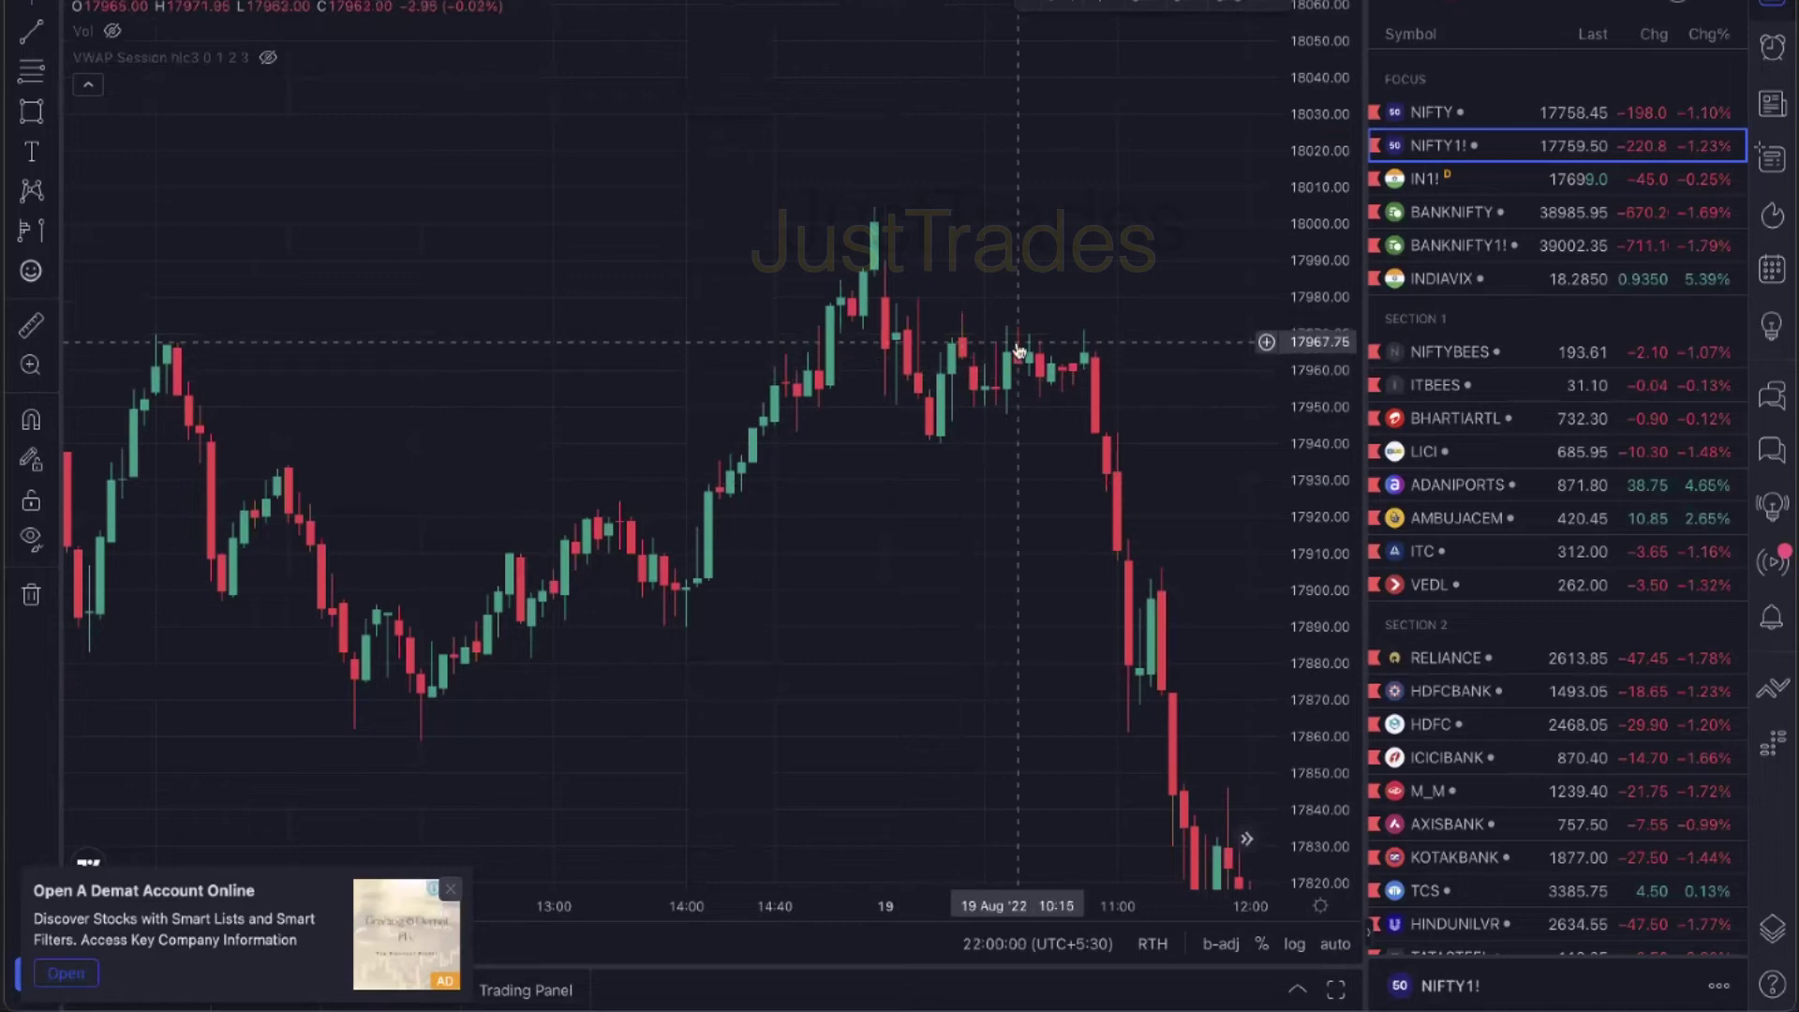
Place a long position at 19 Aug '22 10:10 with entry 17966.20, stop 17937.75 and target 18001.95, and delete it again
scroll(765, 389, right, 3)
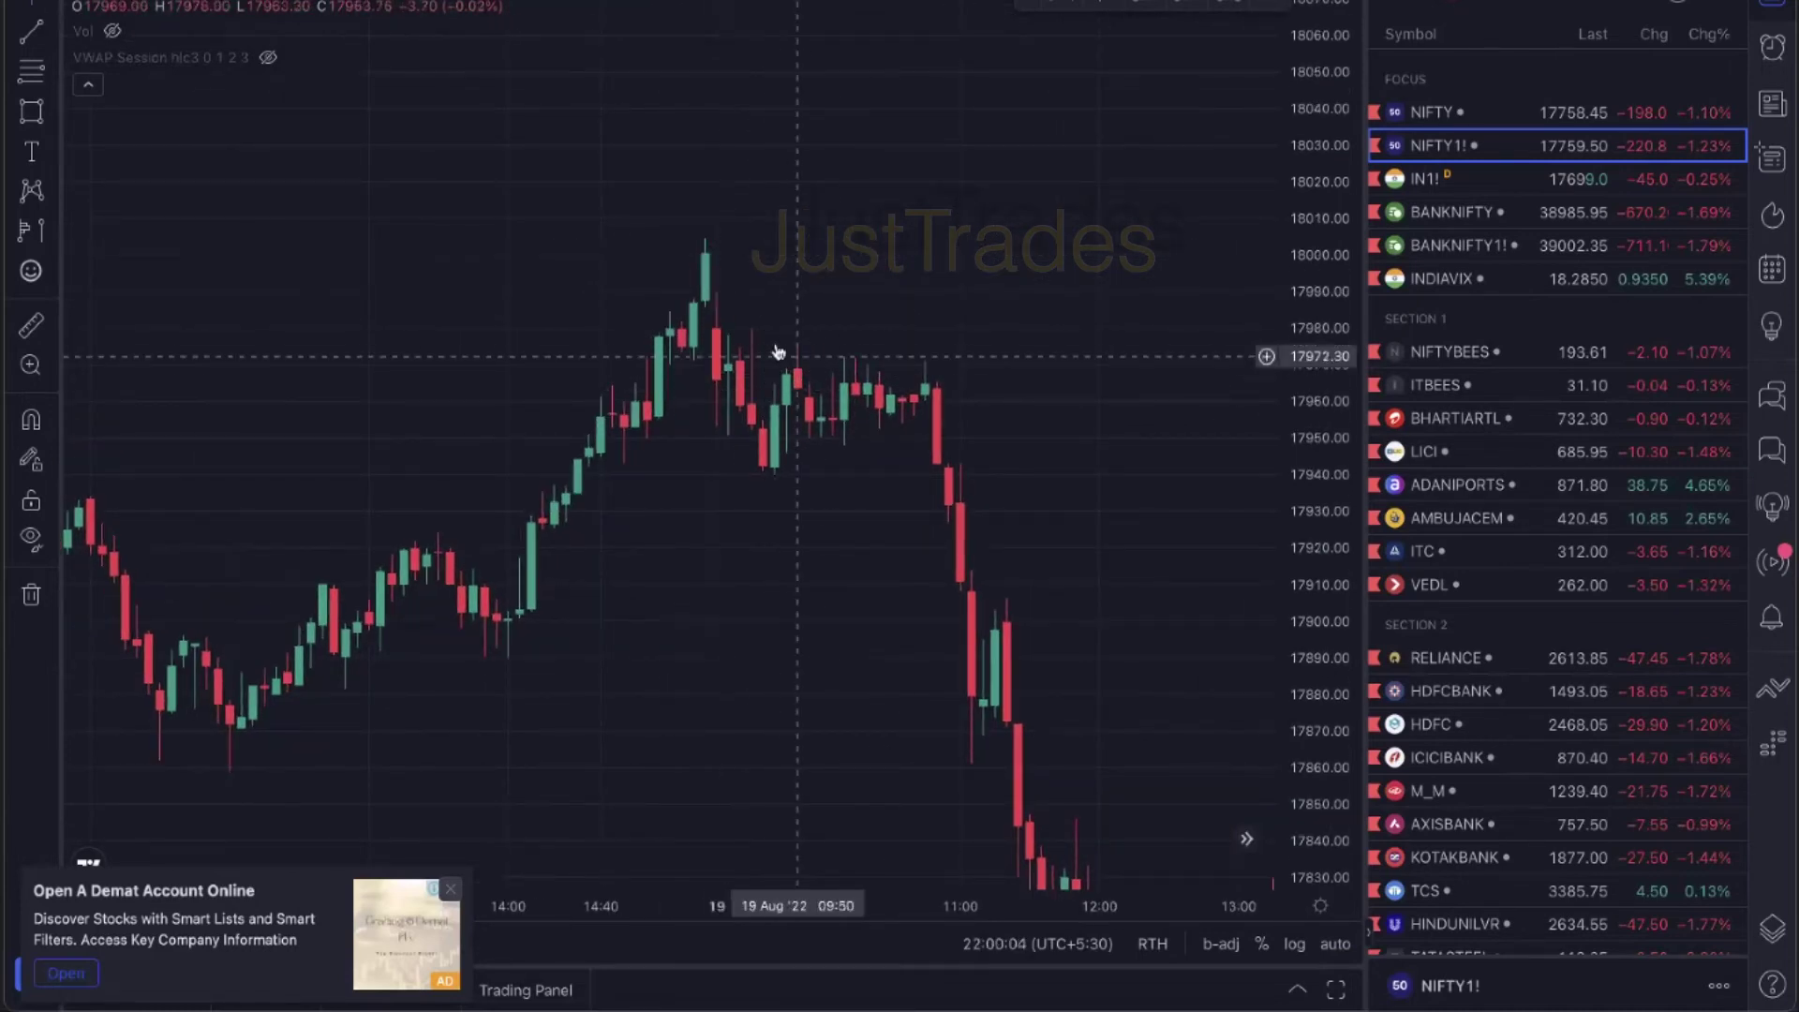
click(54, 111)
click(54, 83)
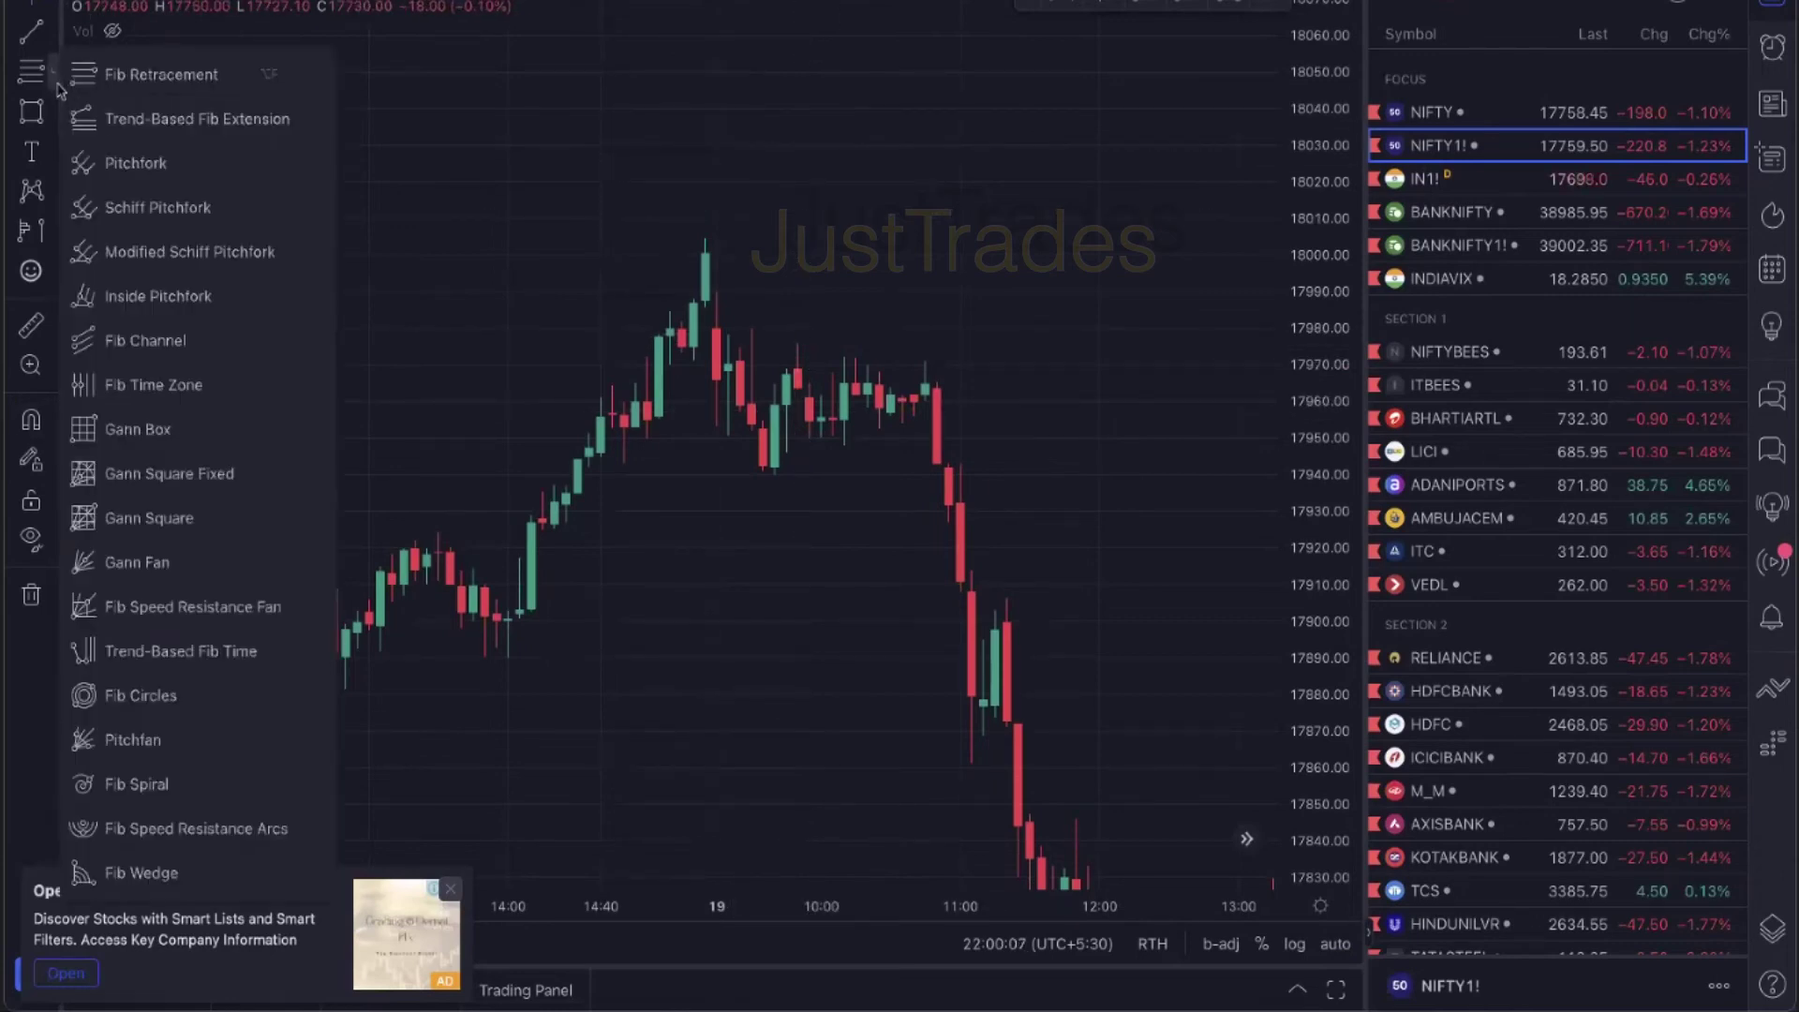
click(53, 232)
click(161, 252)
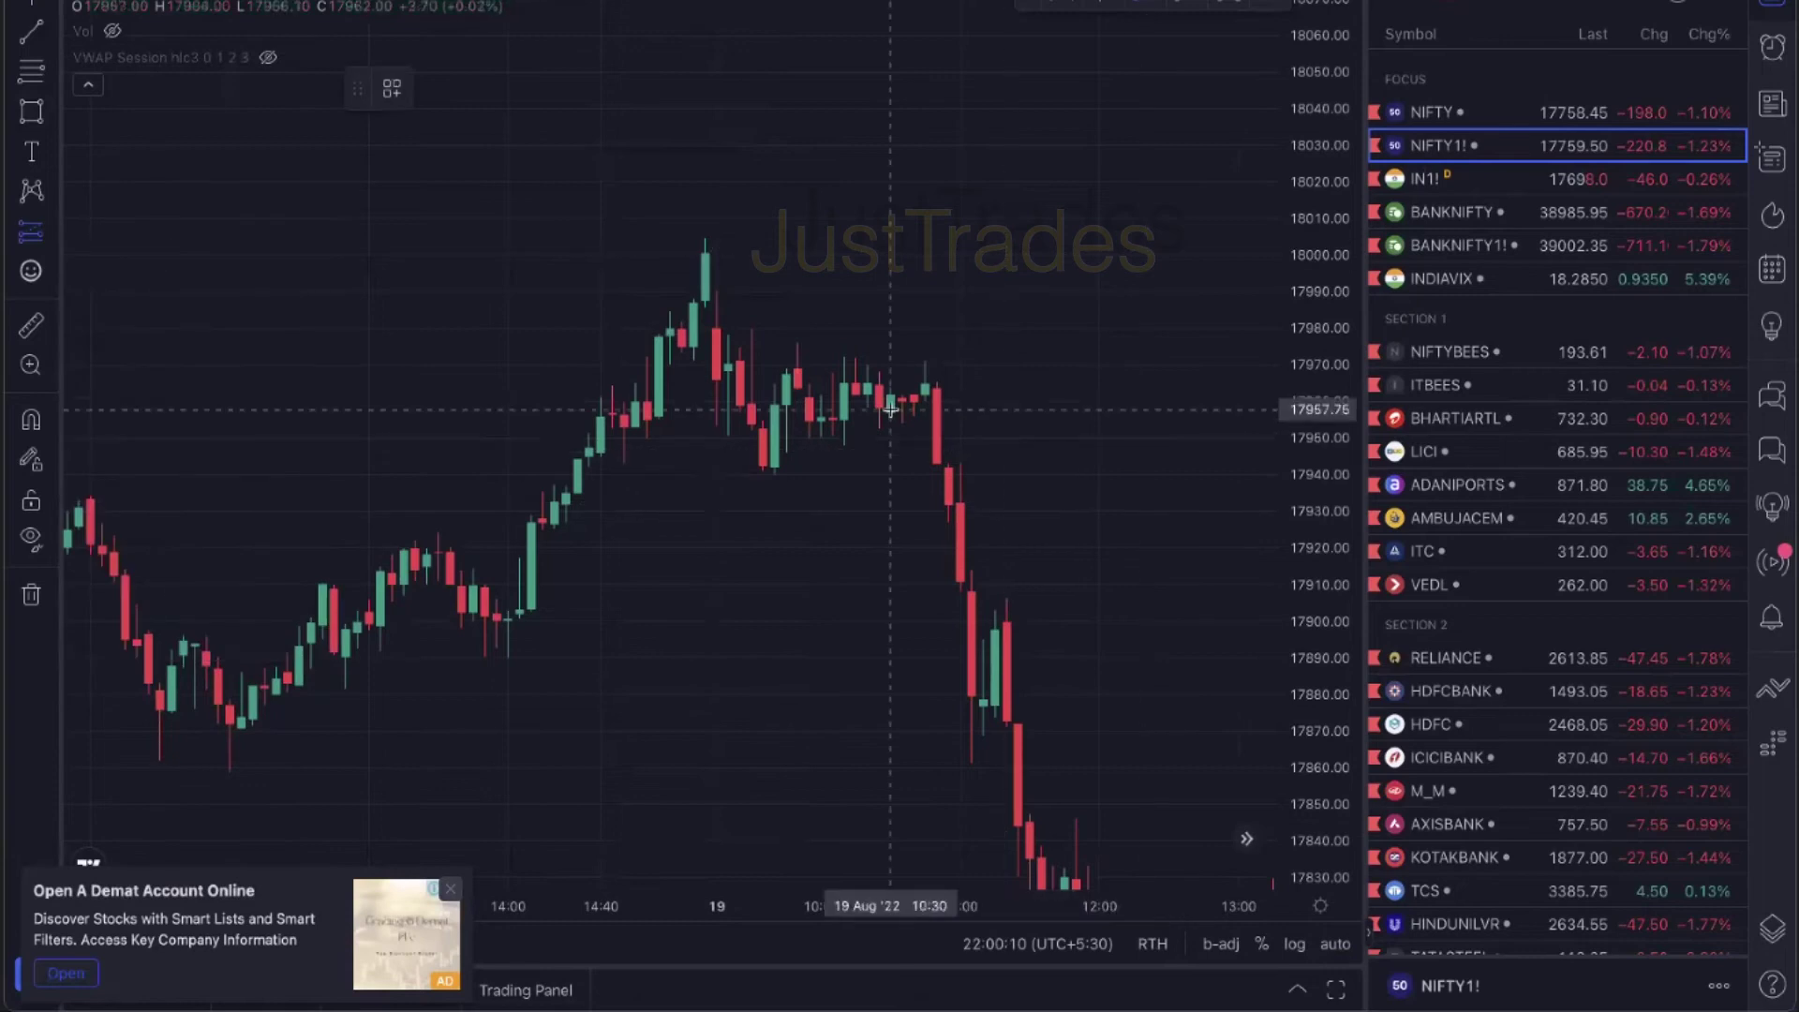
click(844, 379)
drag(843, 575, 844, 483)
drag(844, 182, 844, 248)
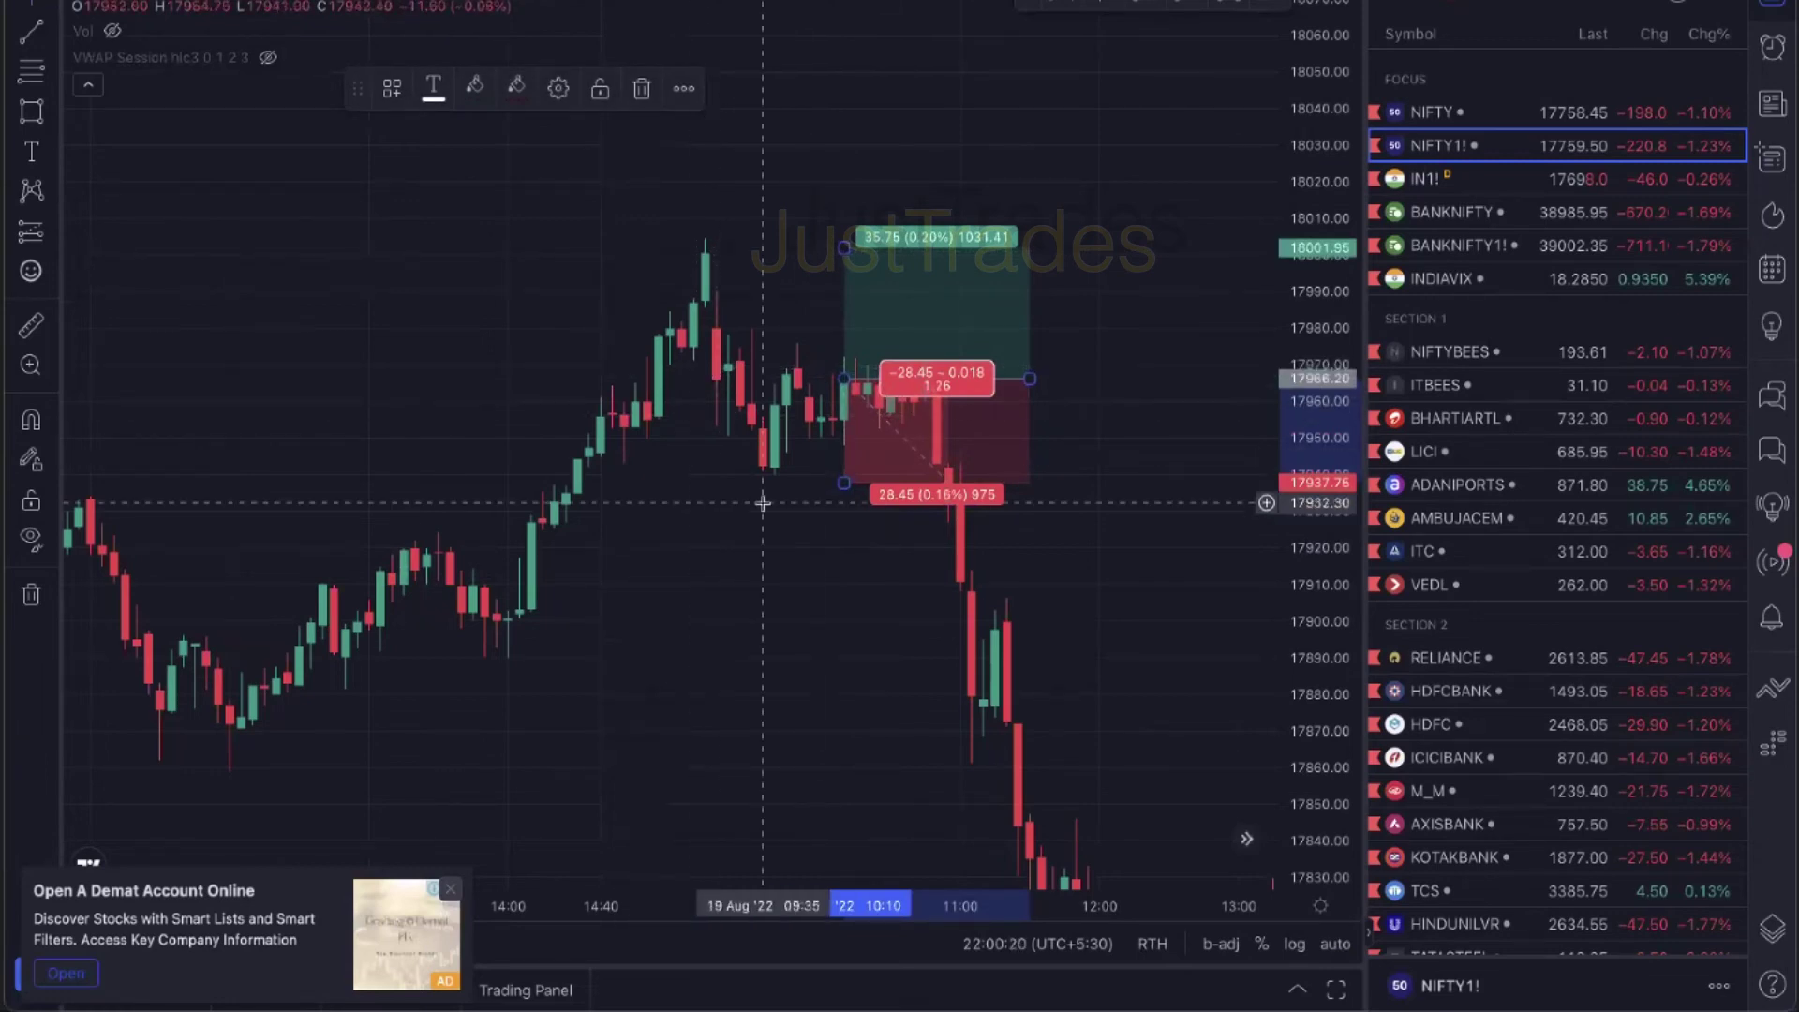
key(Delete)
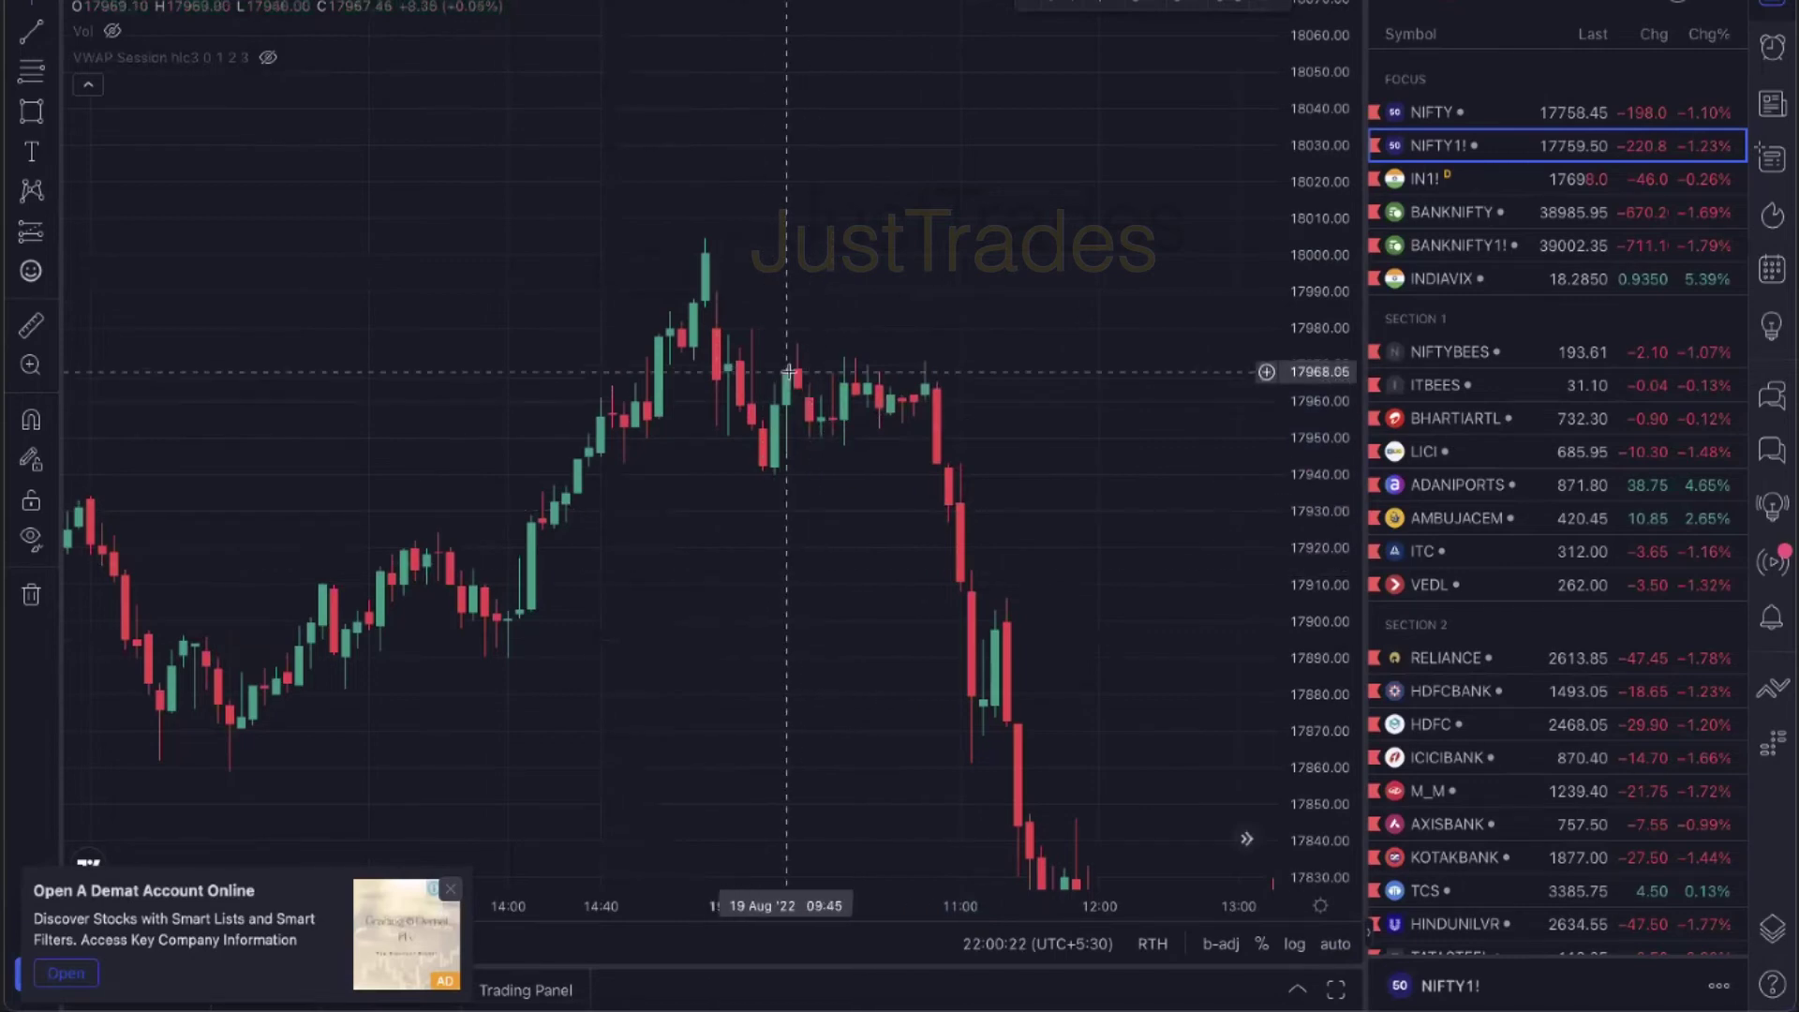
Hide the watchlist and fit the NIFTY1! price action of 18 and 19 Aug '22 into the widened chart
scroll(896, 506, left, 5)
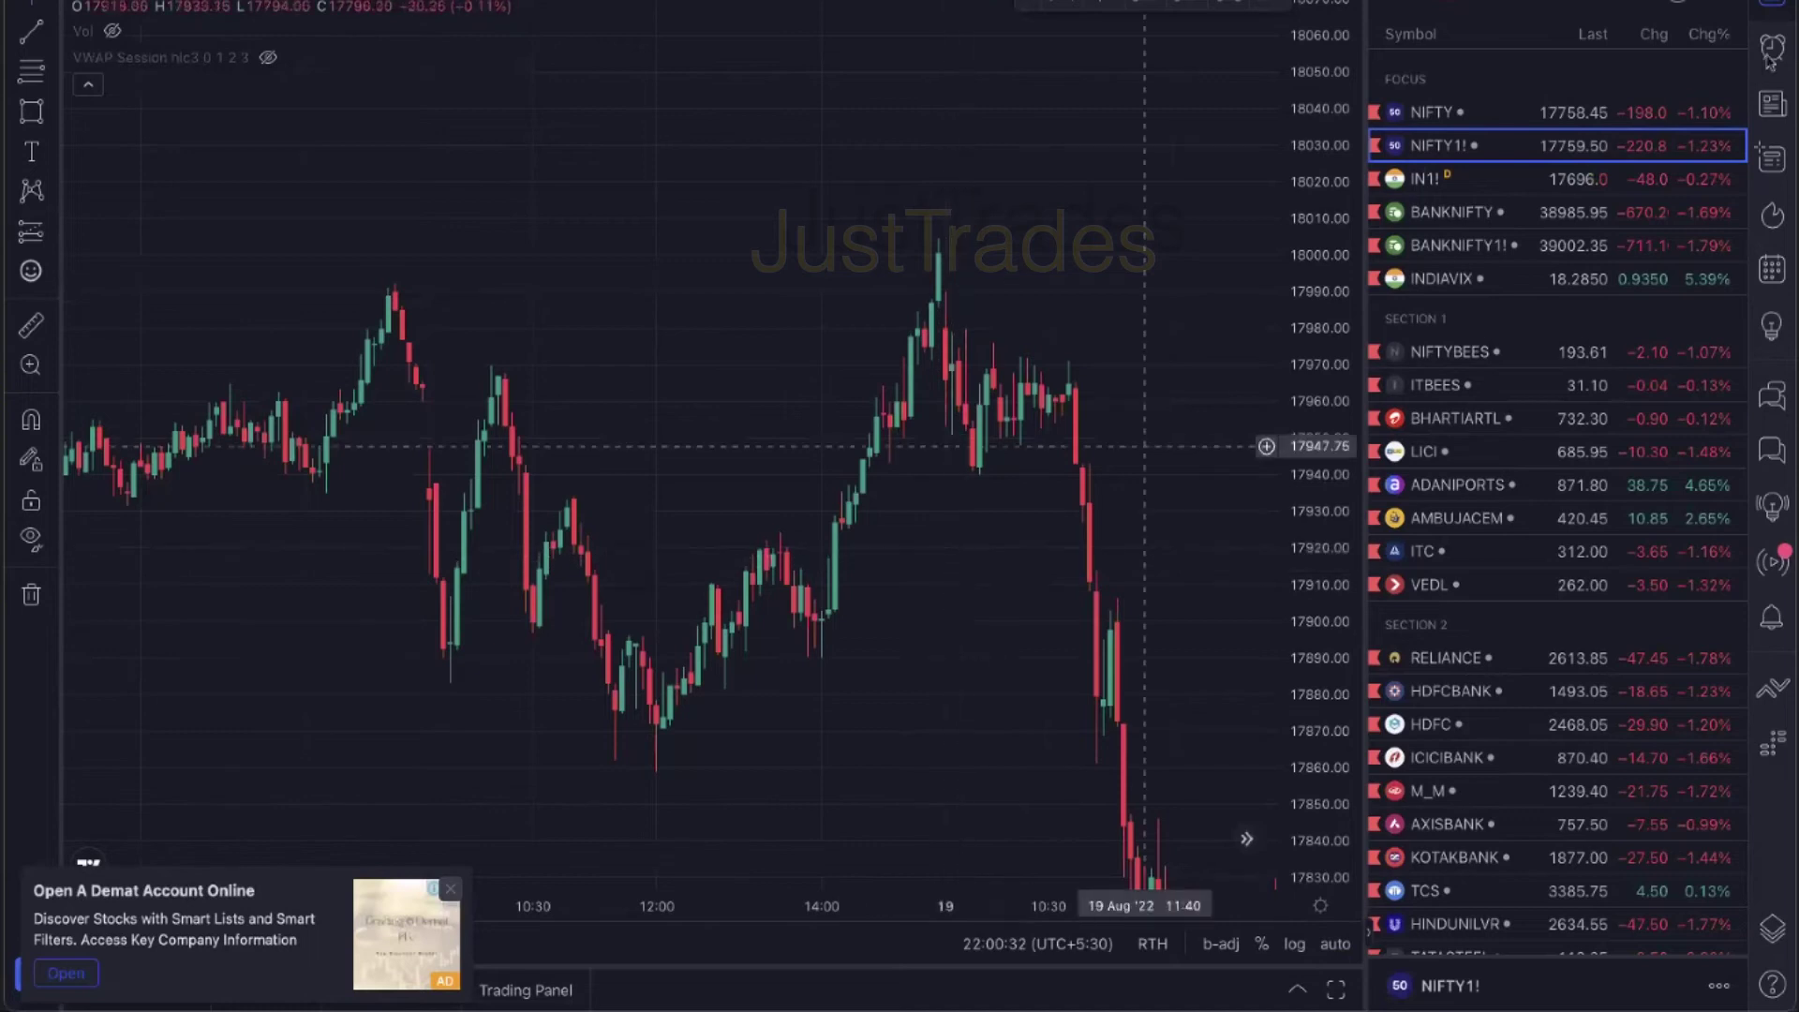
click(1771, 5)
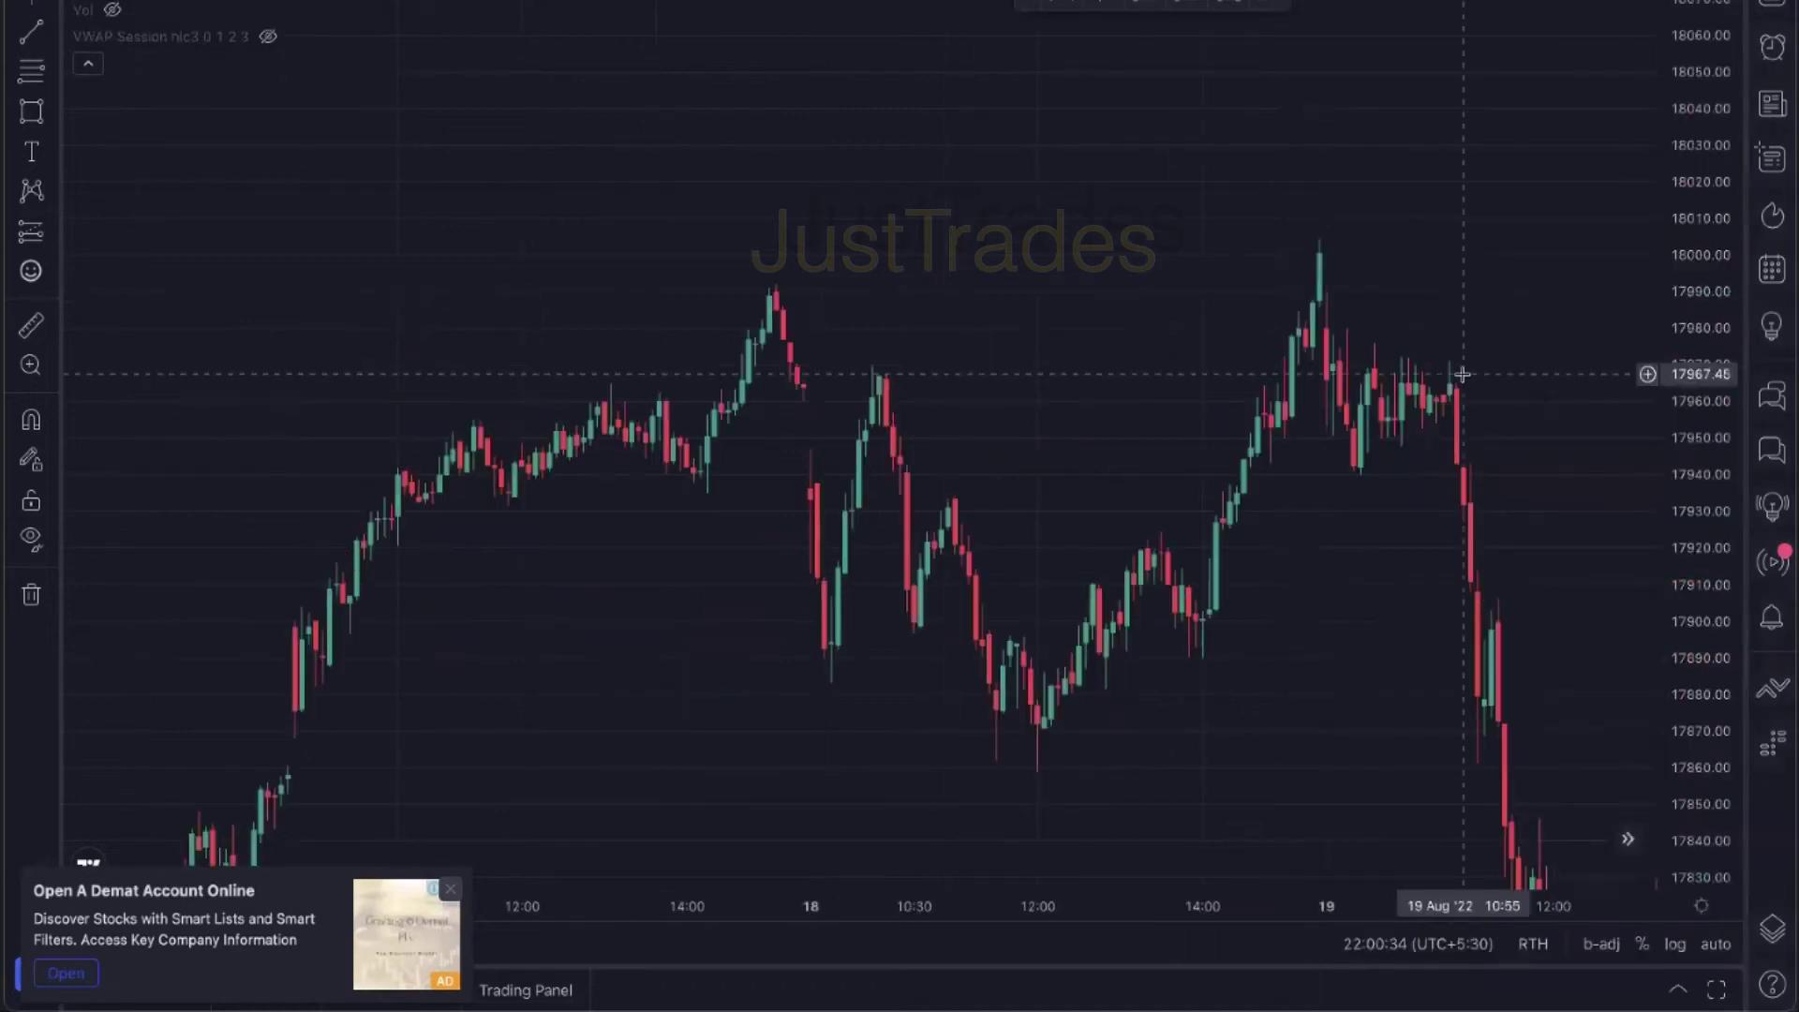
drag(1438, 623, 1277, 490)
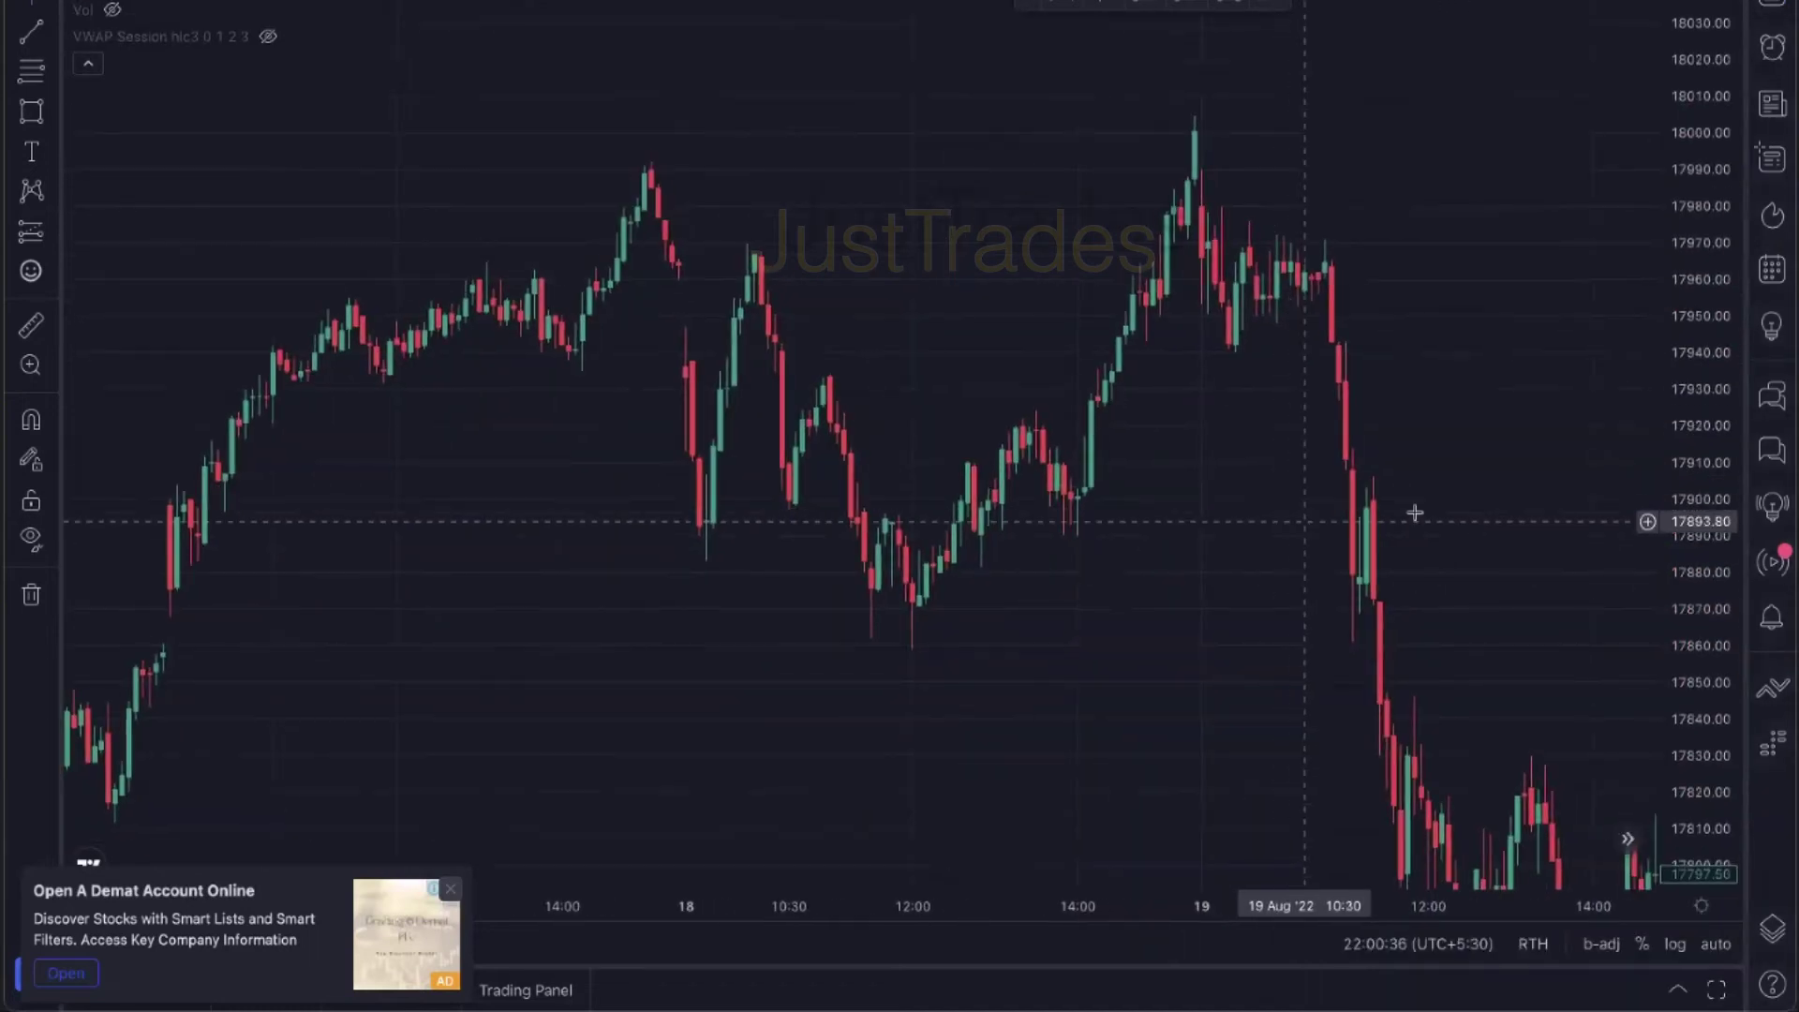
drag(1697, 272, 1697, 328)
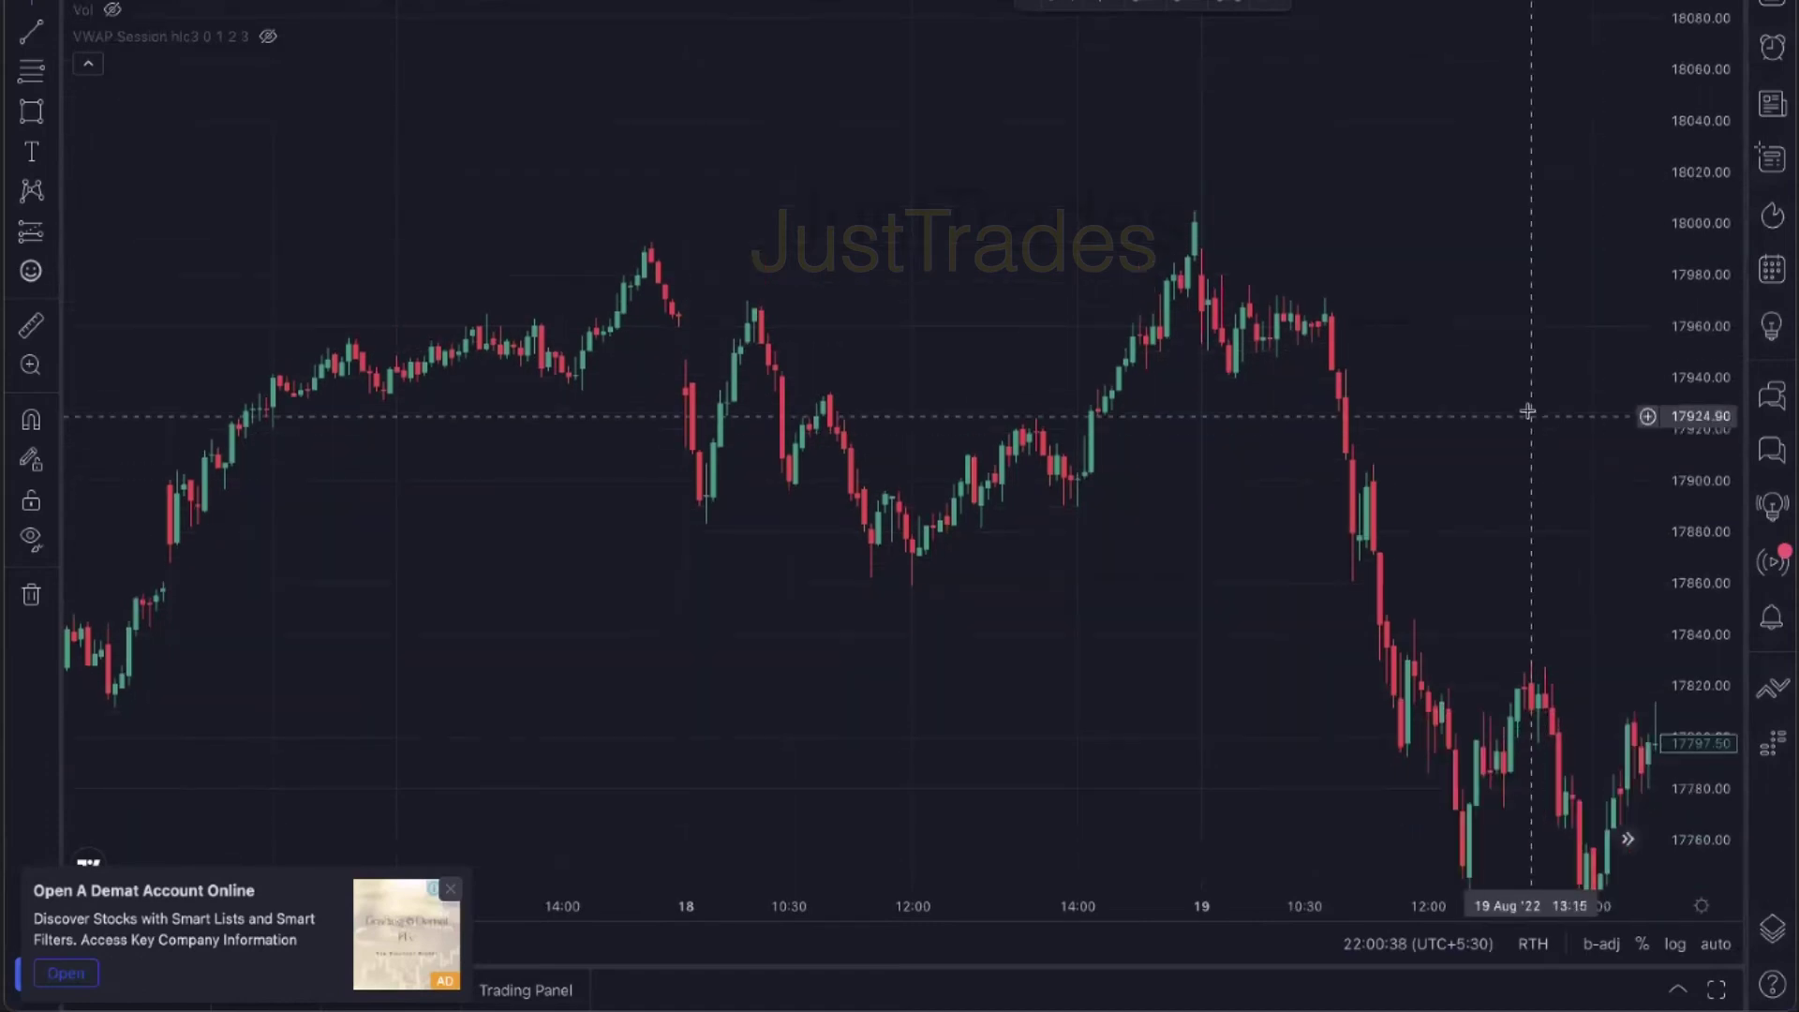
drag(1527, 409, 1417, 543)
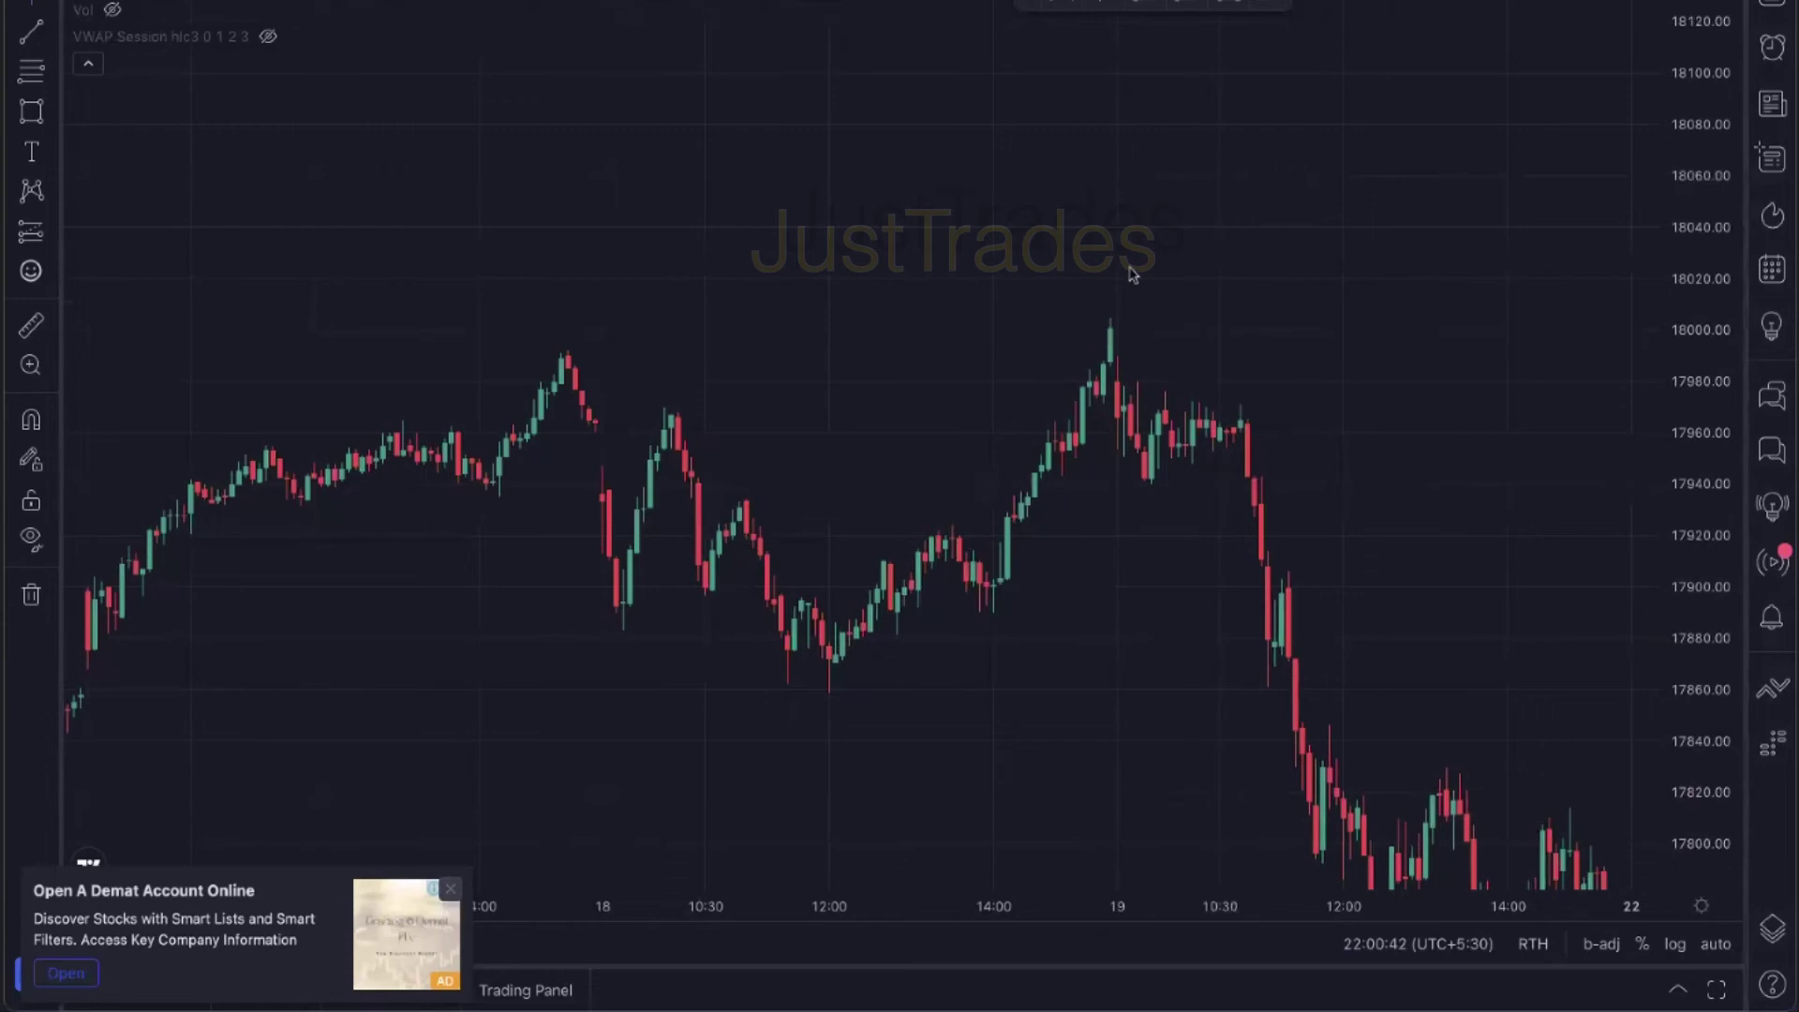
Sketch a dip recovering above a horizontal arrow and a peak falling back below a second horizontal arrow over the chart
mouse_move(485, 147)
mouse_down()
mouse_move(499, 197)
mouse_move(563, 90)
mouse_up()
drag(473, 146, 575, 138)
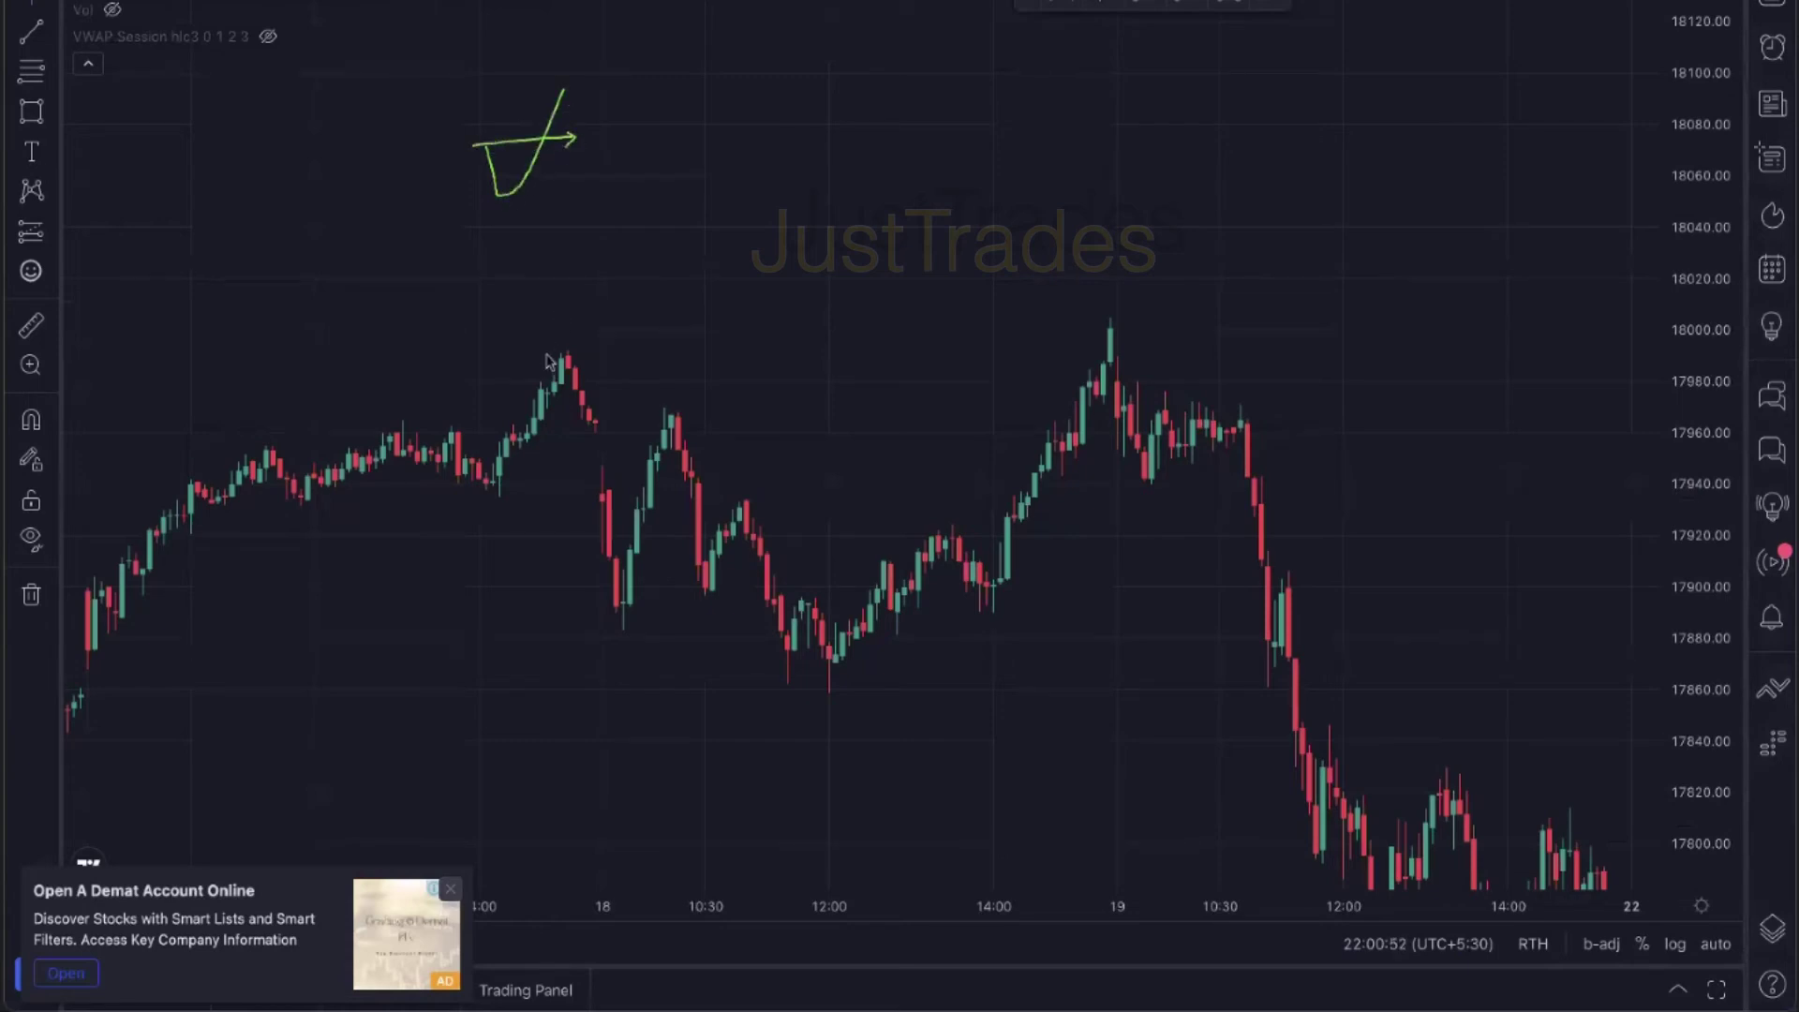
mouse_move(602, 332)
mouse_down()
mouse_move(644, 240)
mouse_move(703, 383)
mouse_move(726, 322)
mouse_move(710, 330)
mouse_up()
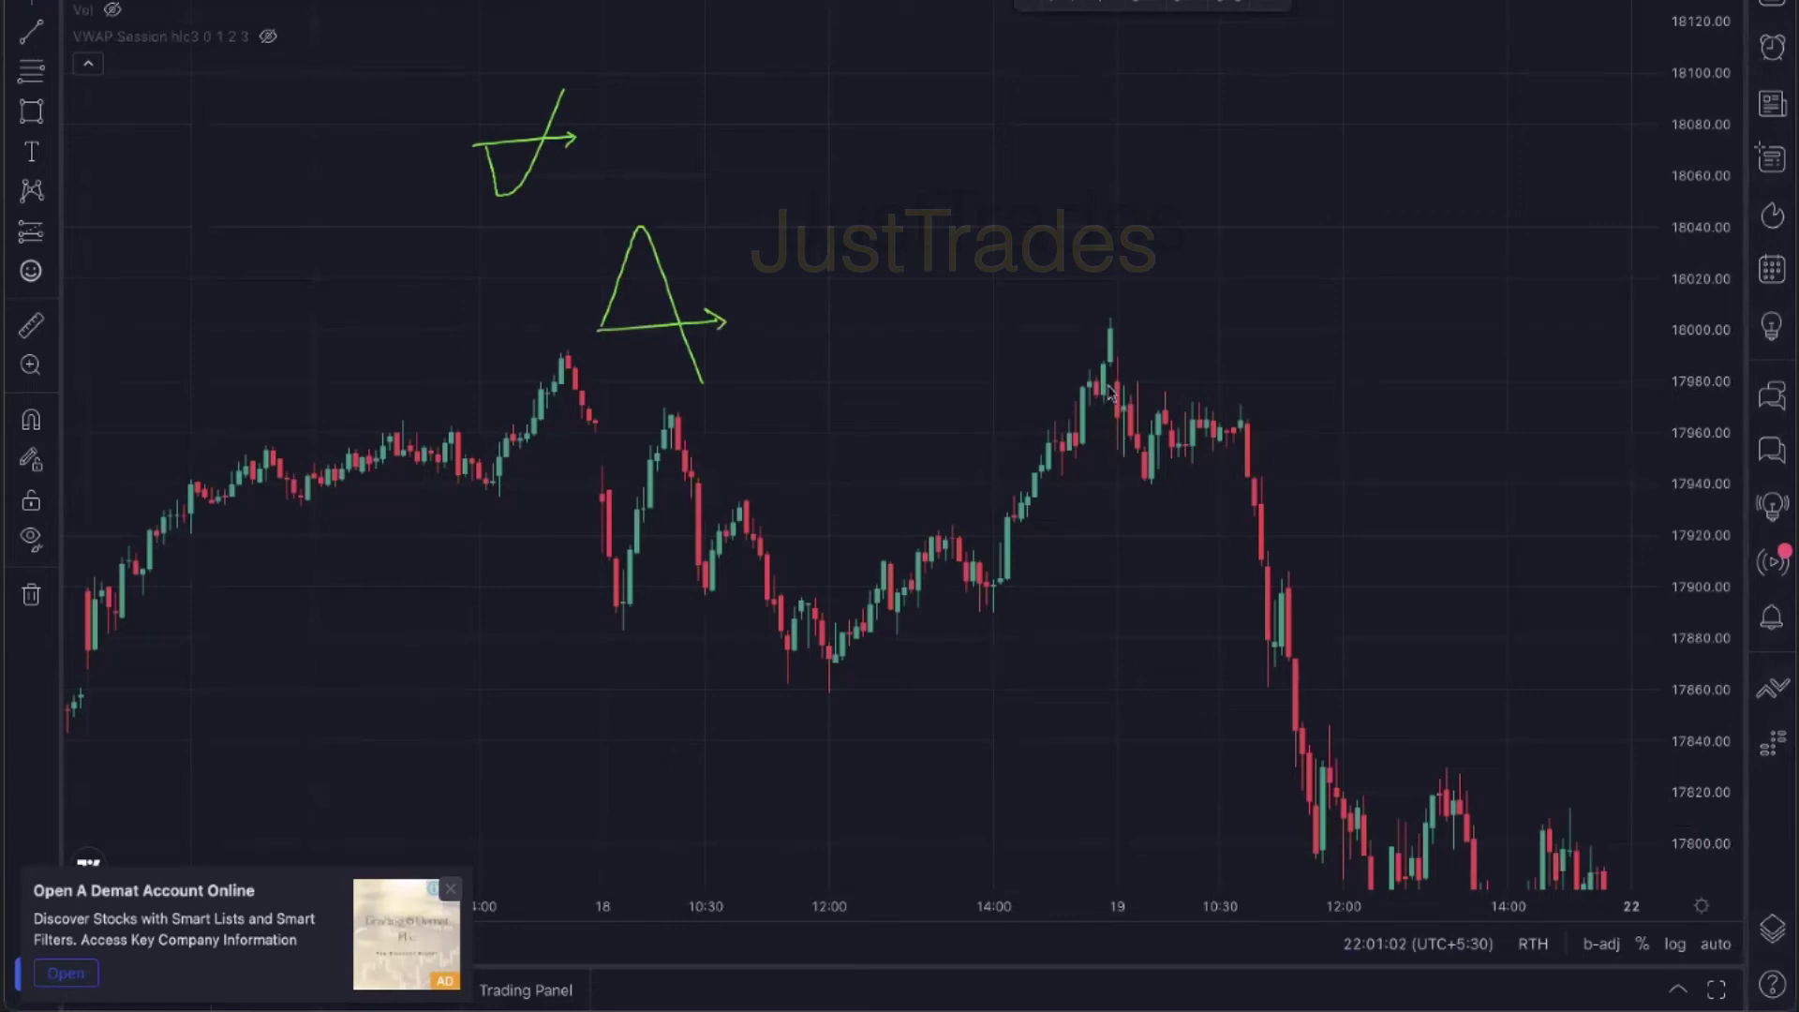
Undo all the freehand pattern sketches over the NIFTY1! chart
key(ctrl+z)
key(ctrl+z)
key(ctrl+z)
key(ctrl+z)
key(ctrl+z)
key(ctrl+z)
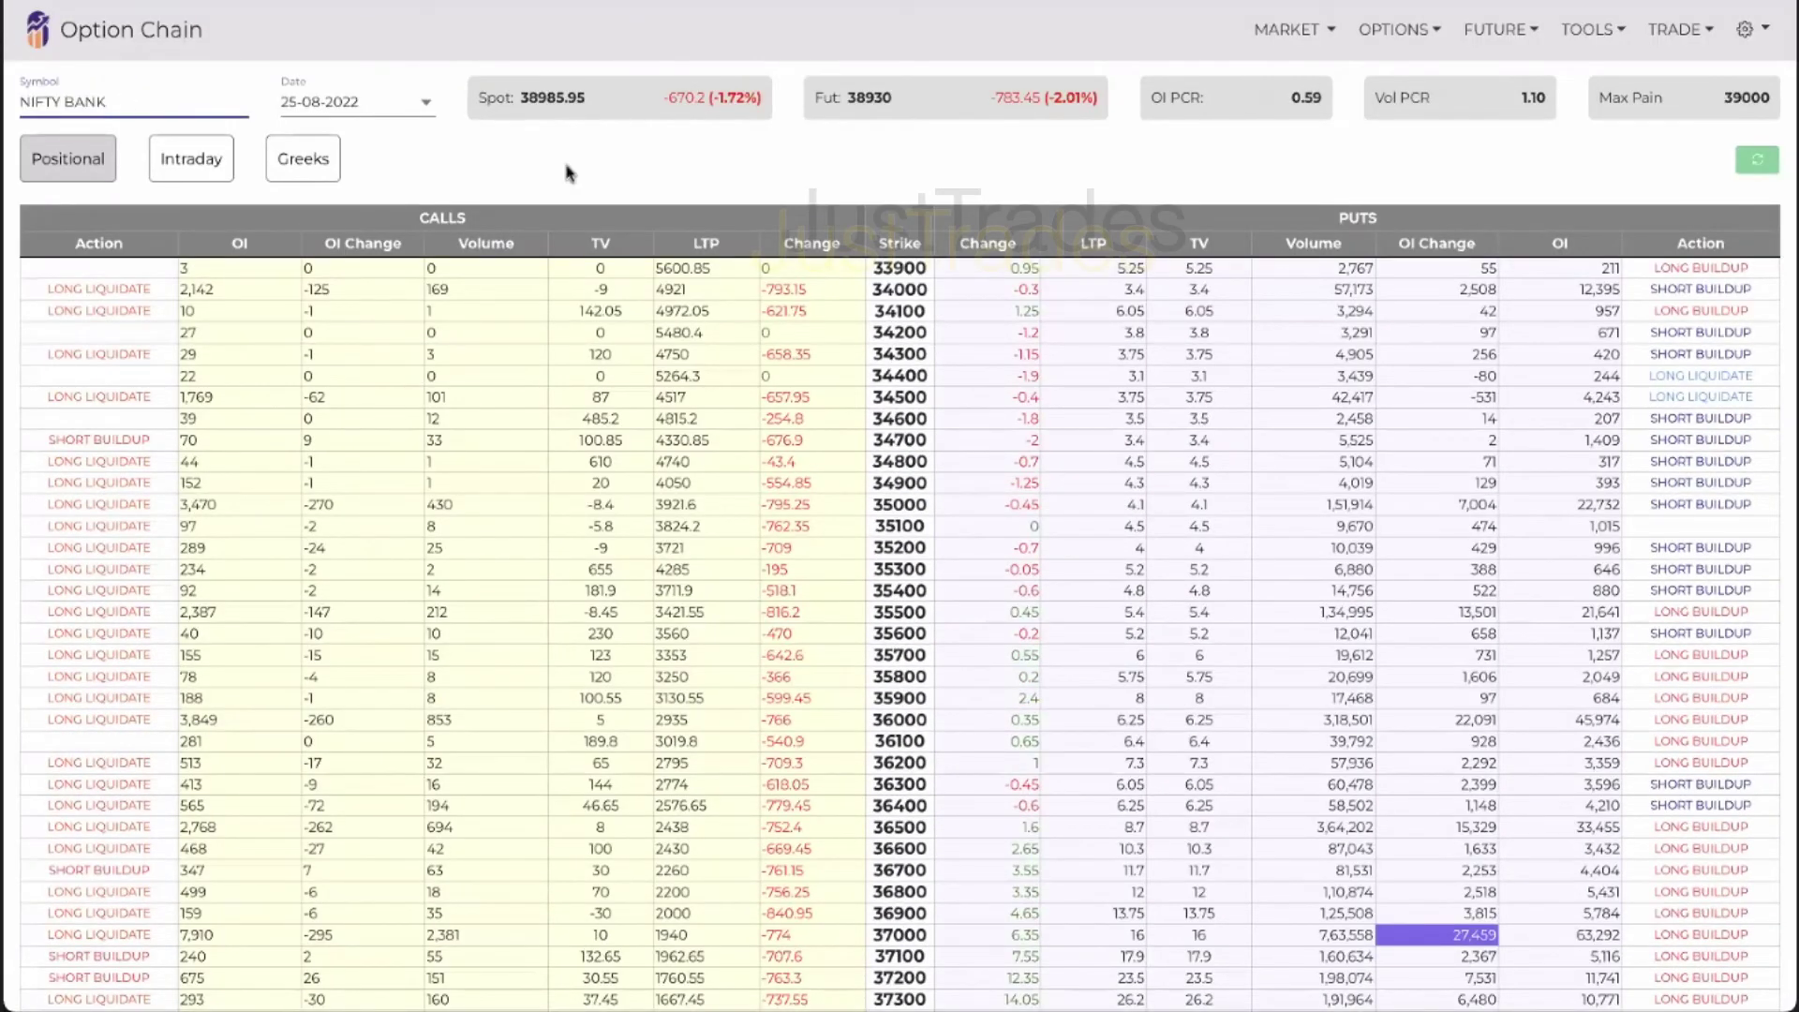
Leave the Nifty Bank option chain on i4option and open the EOD data scanner and historical data app
click(246, 3)
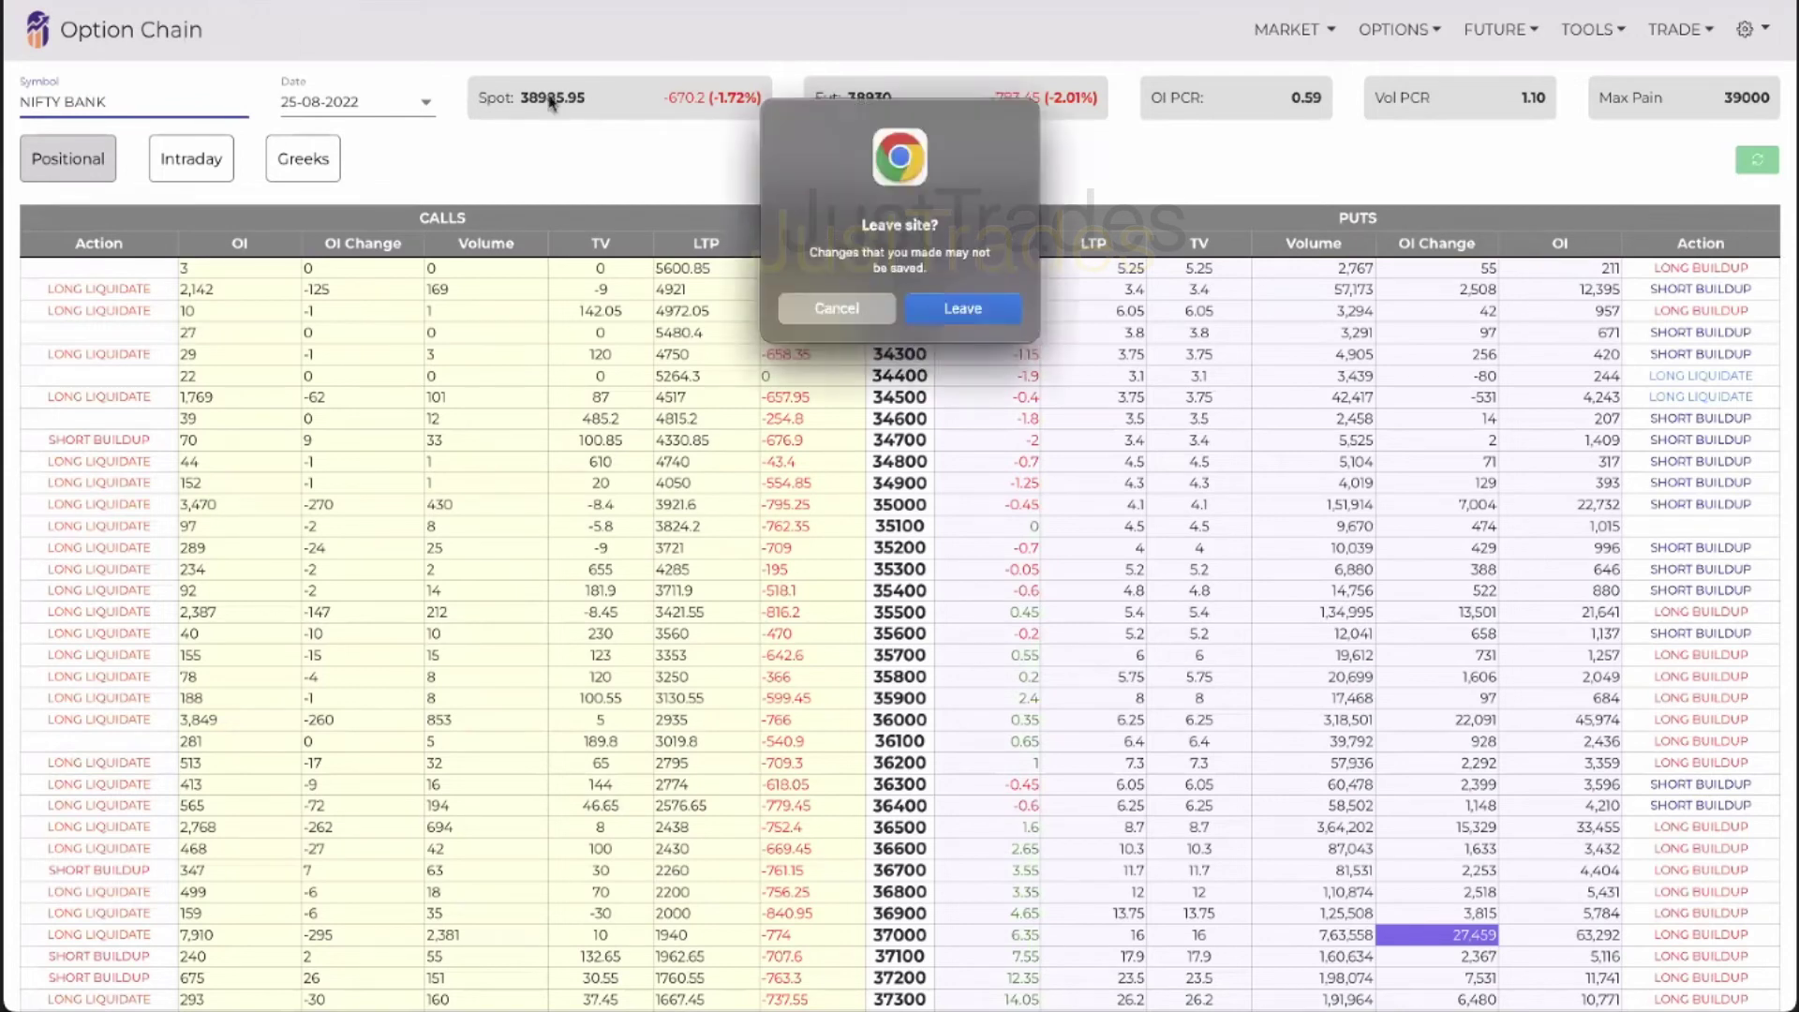
click(962, 307)
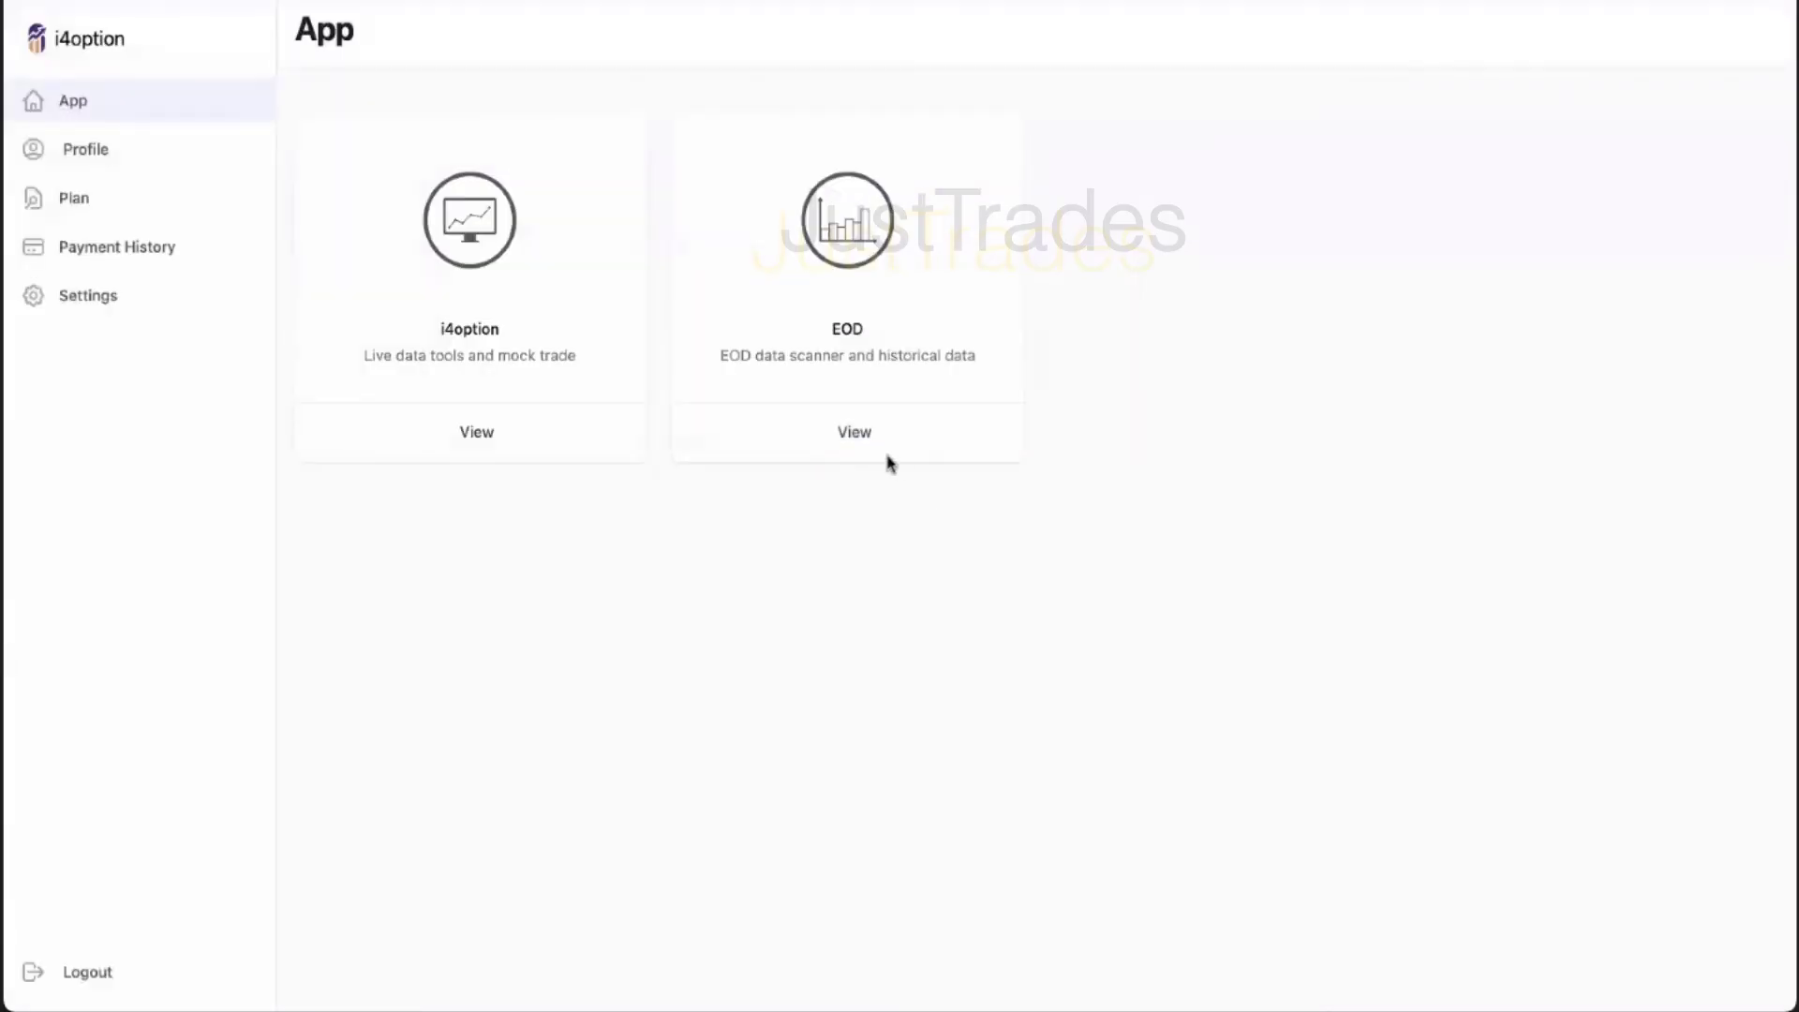
click(868, 437)
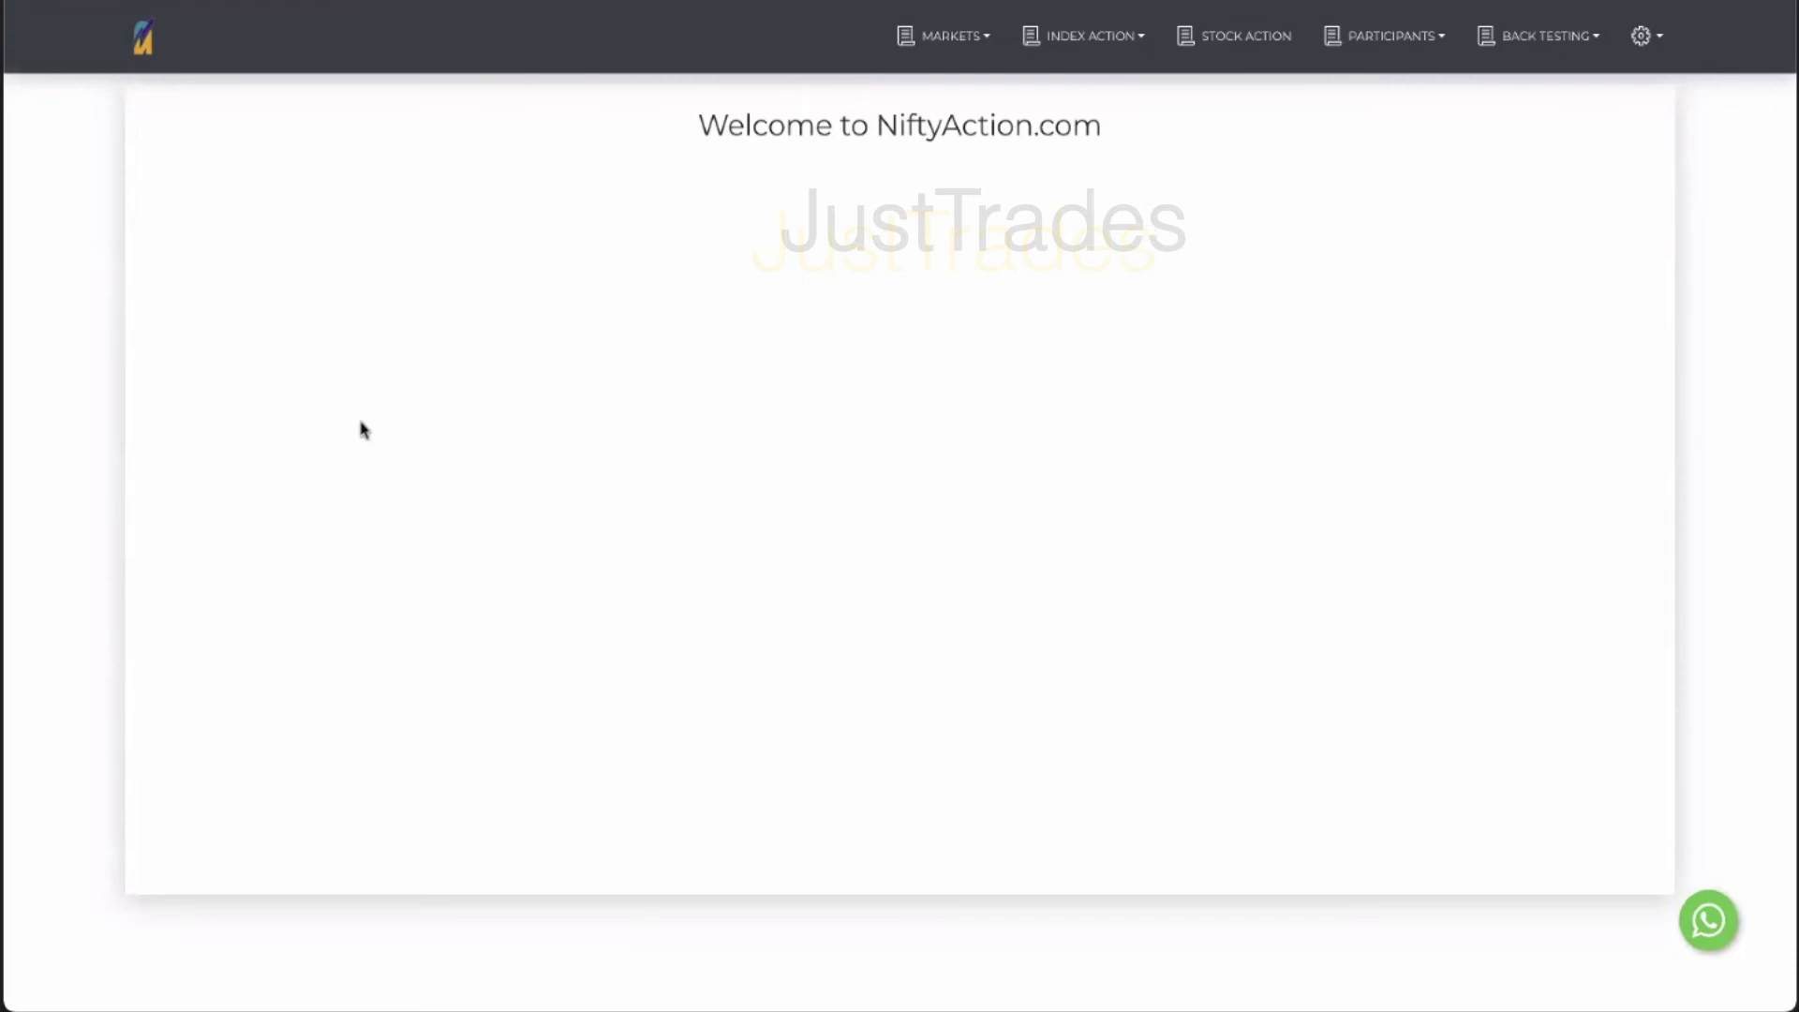
Sketch a rising arrow on the blank welcome page, circle its starting point and write "SF" beside it
mouse_move(328, 663)
mouse_down()
mouse_move(458, 522)
mouse_move(525, 393)
mouse_move(529, 434)
mouse_up()
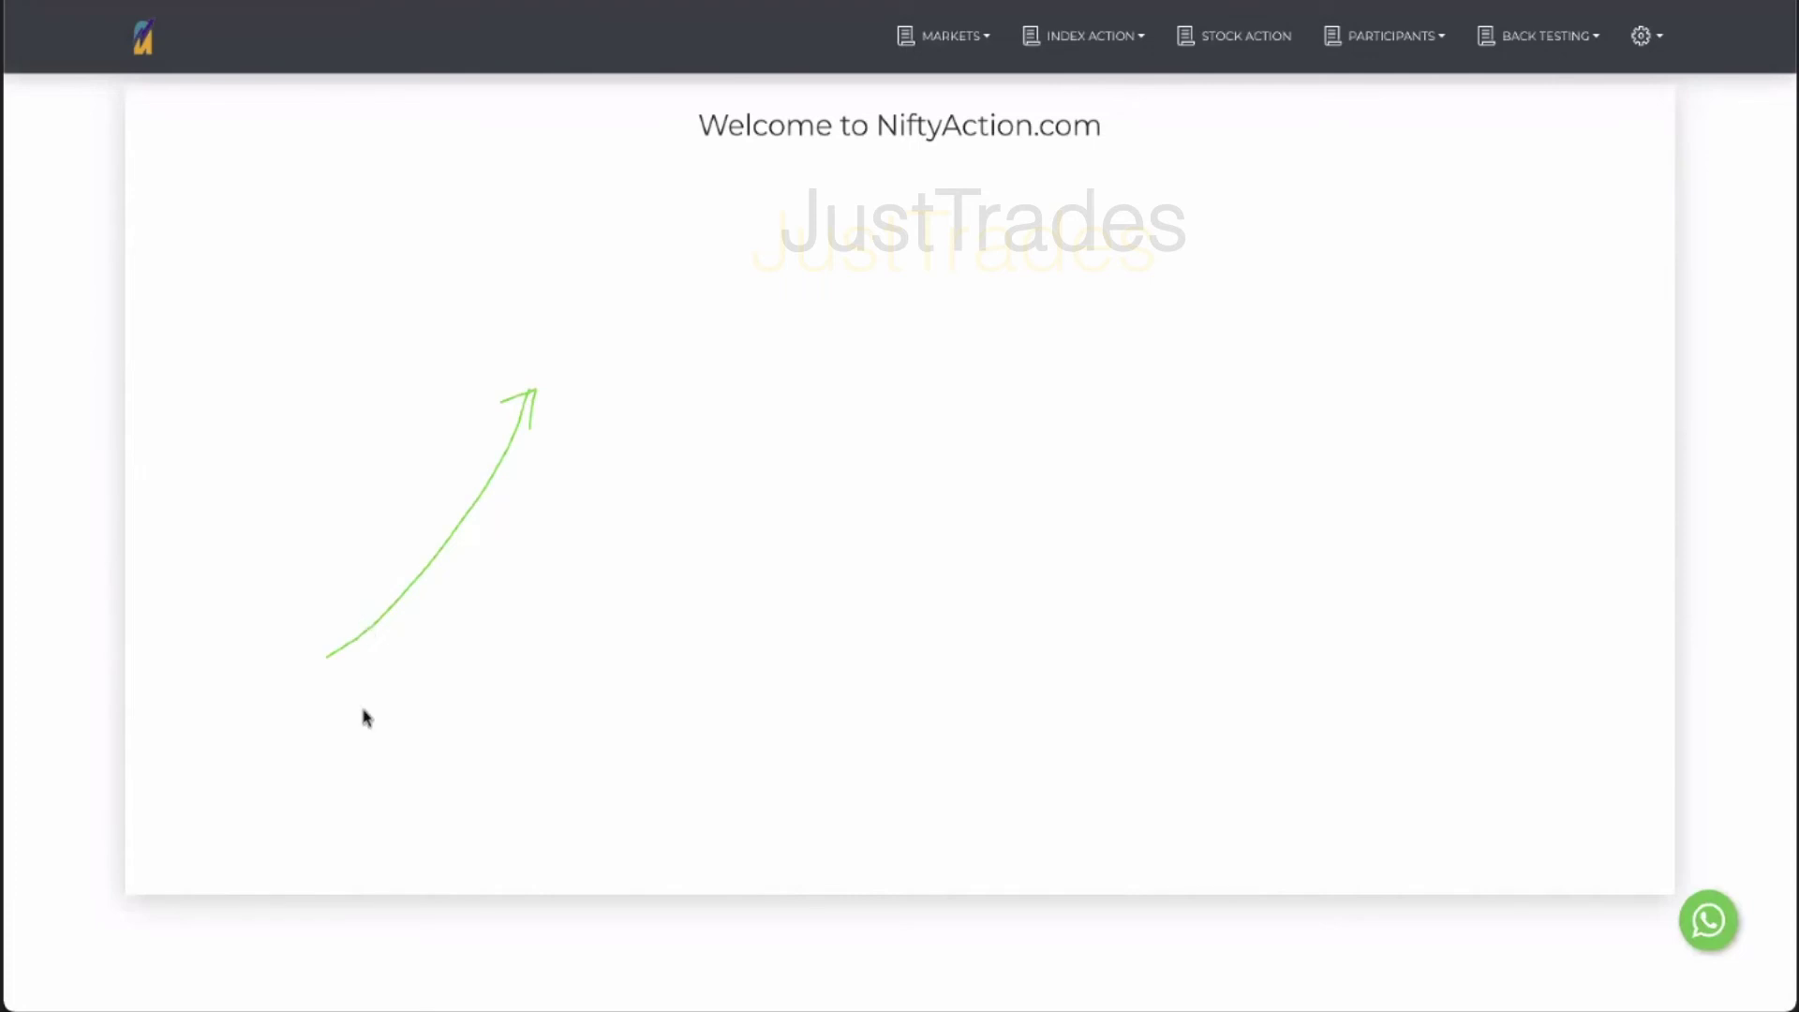
mouse_move(326, 595)
mouse_down()
mouse_move(294, 610)
mouse_move(354, 694)
mouse_move(371, 584)
mouse_move(293, 599)
mouse_up()
mouse_move(166, 544)
mouse_down()
mouse_move(180, 571)
mouse_move(172, 550)
mouse_move(201, 532)
mouse_move(226, 551)
mouse_up()
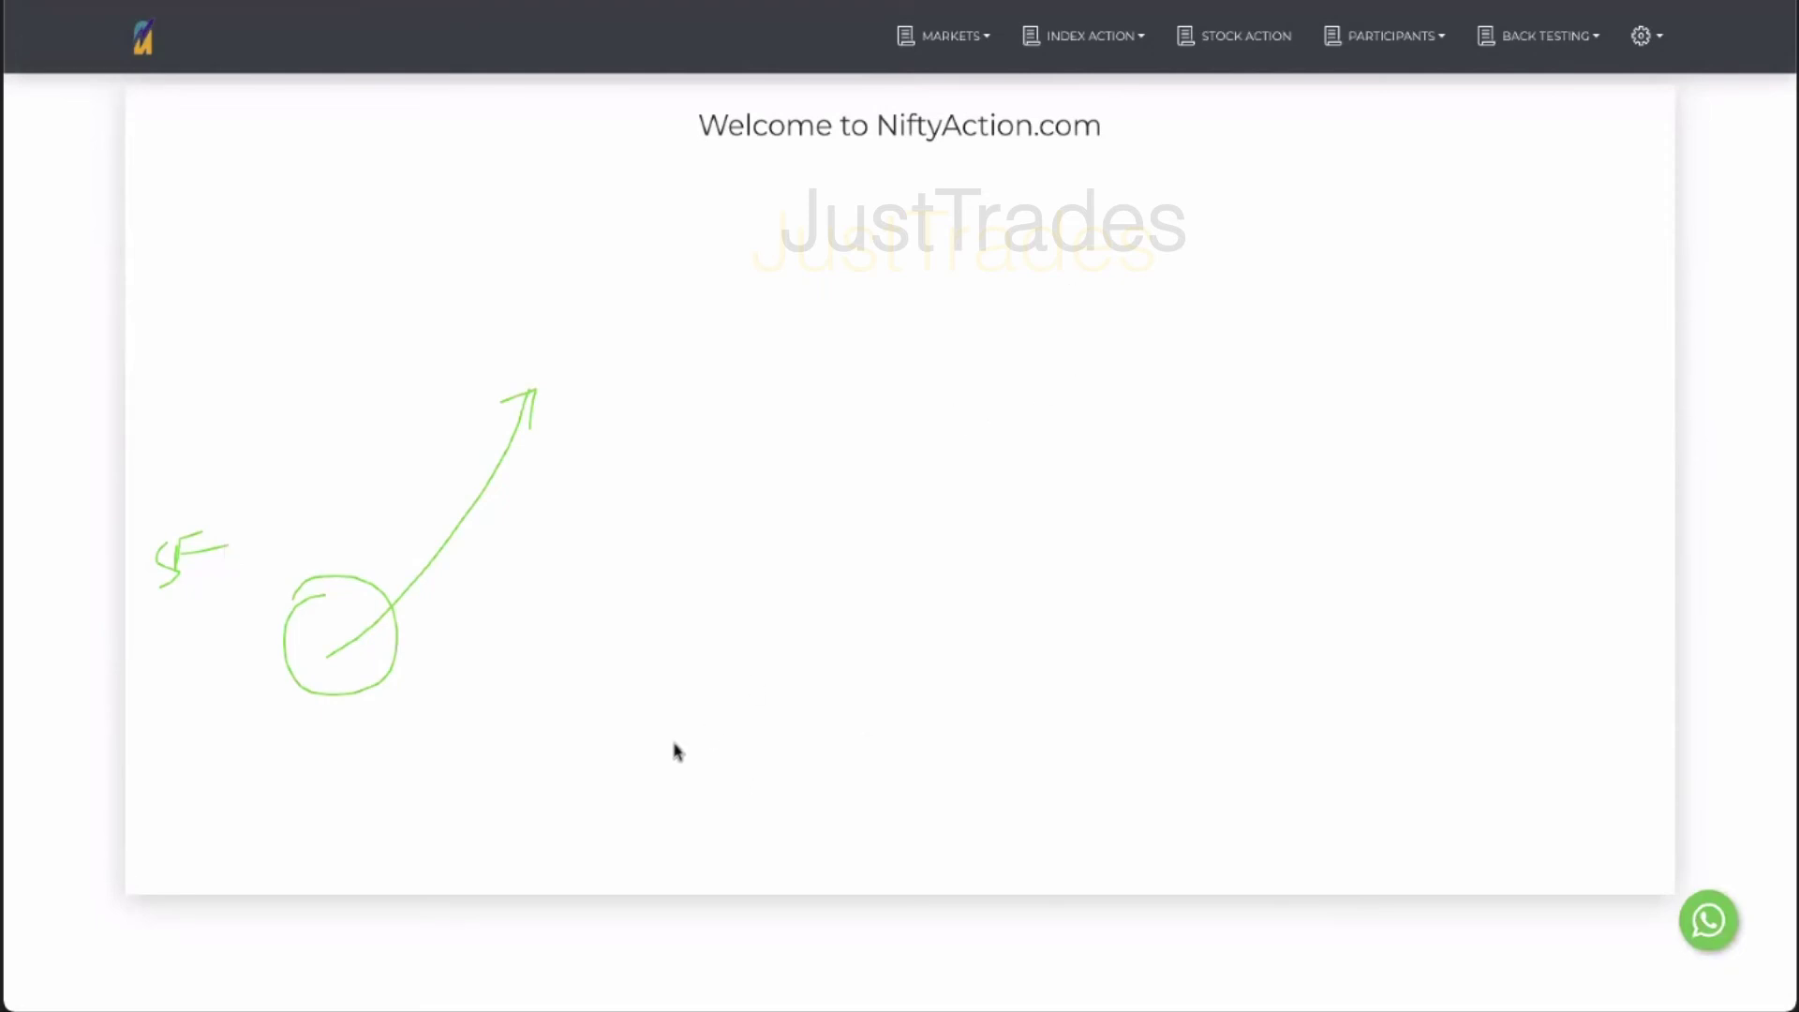
Sketch a second, longer rising arrow and overlay it with a zigzag of upward swings
mouse_move(671, 745)
mouse_down()
mouse_move(990, 334)
mouse_move(995, 380)
mouse_up()
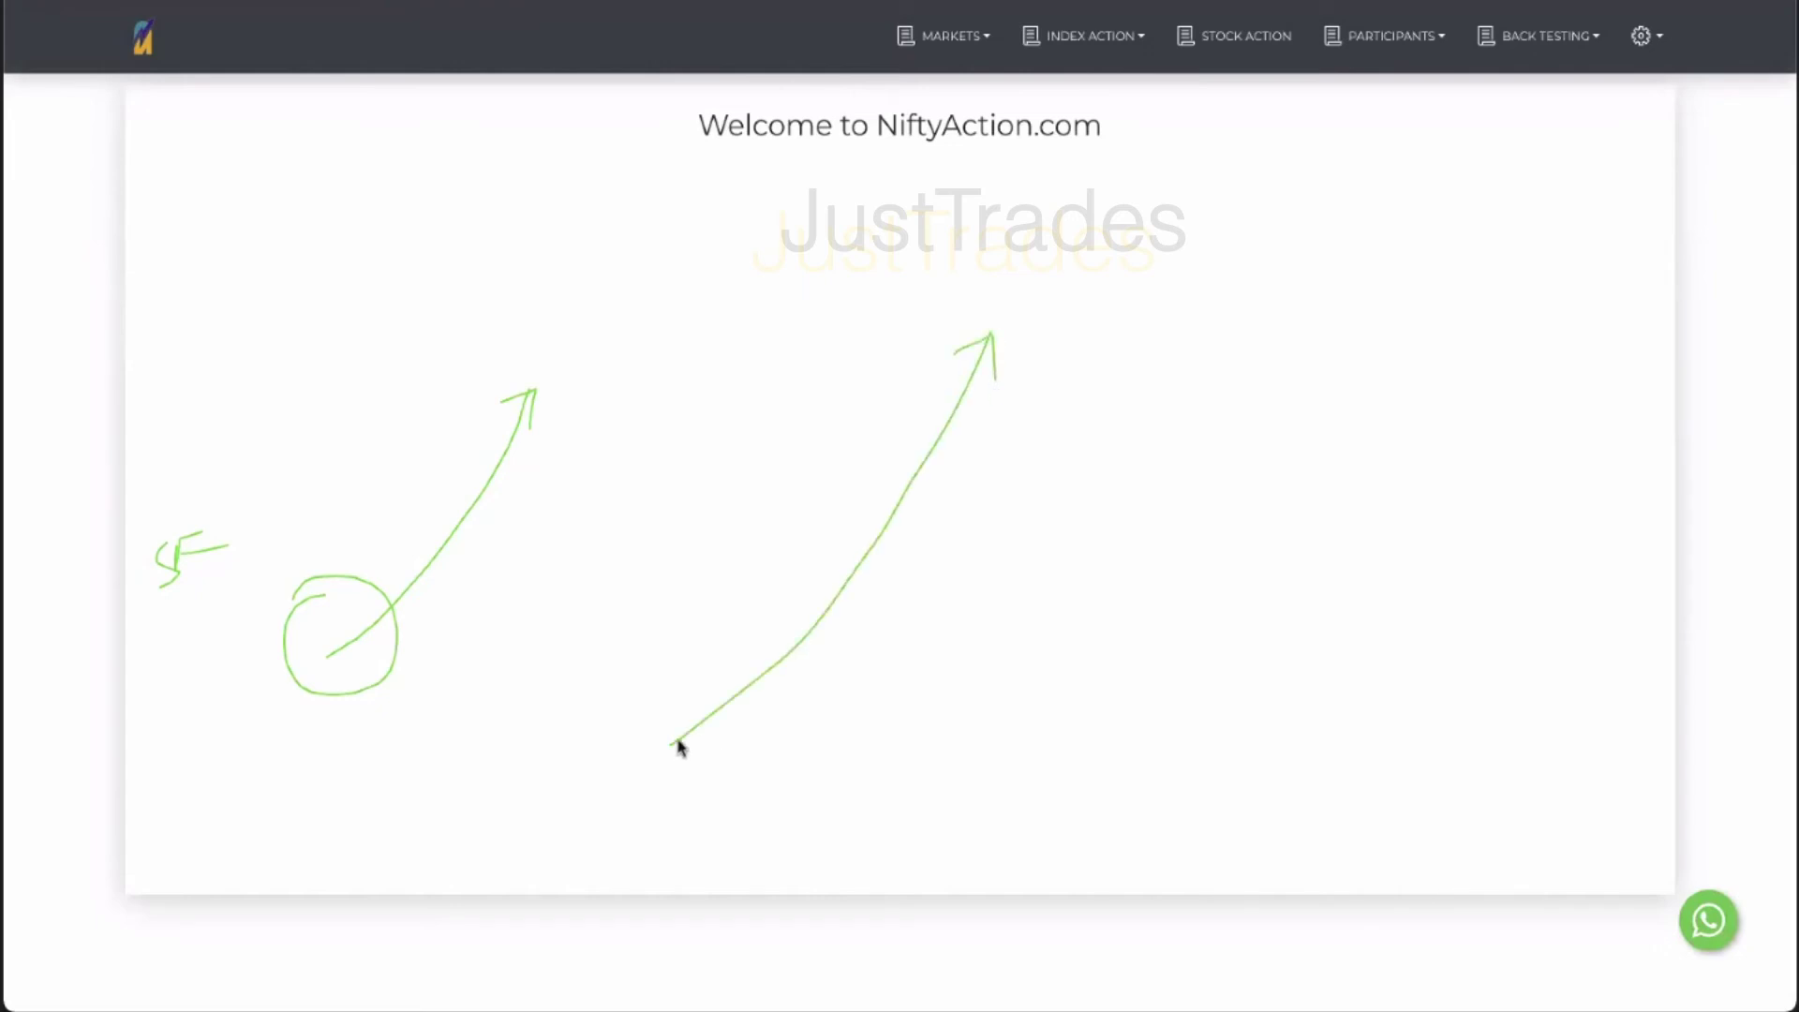
drag(673, 743, 719, 621)
mouse_move(774, 698)
mouse_down()
mouse_move(828, 590)
mouse_move(863, 603)
mouse_move(903, 446)
mouse_move(944, 388)
mouse_up()
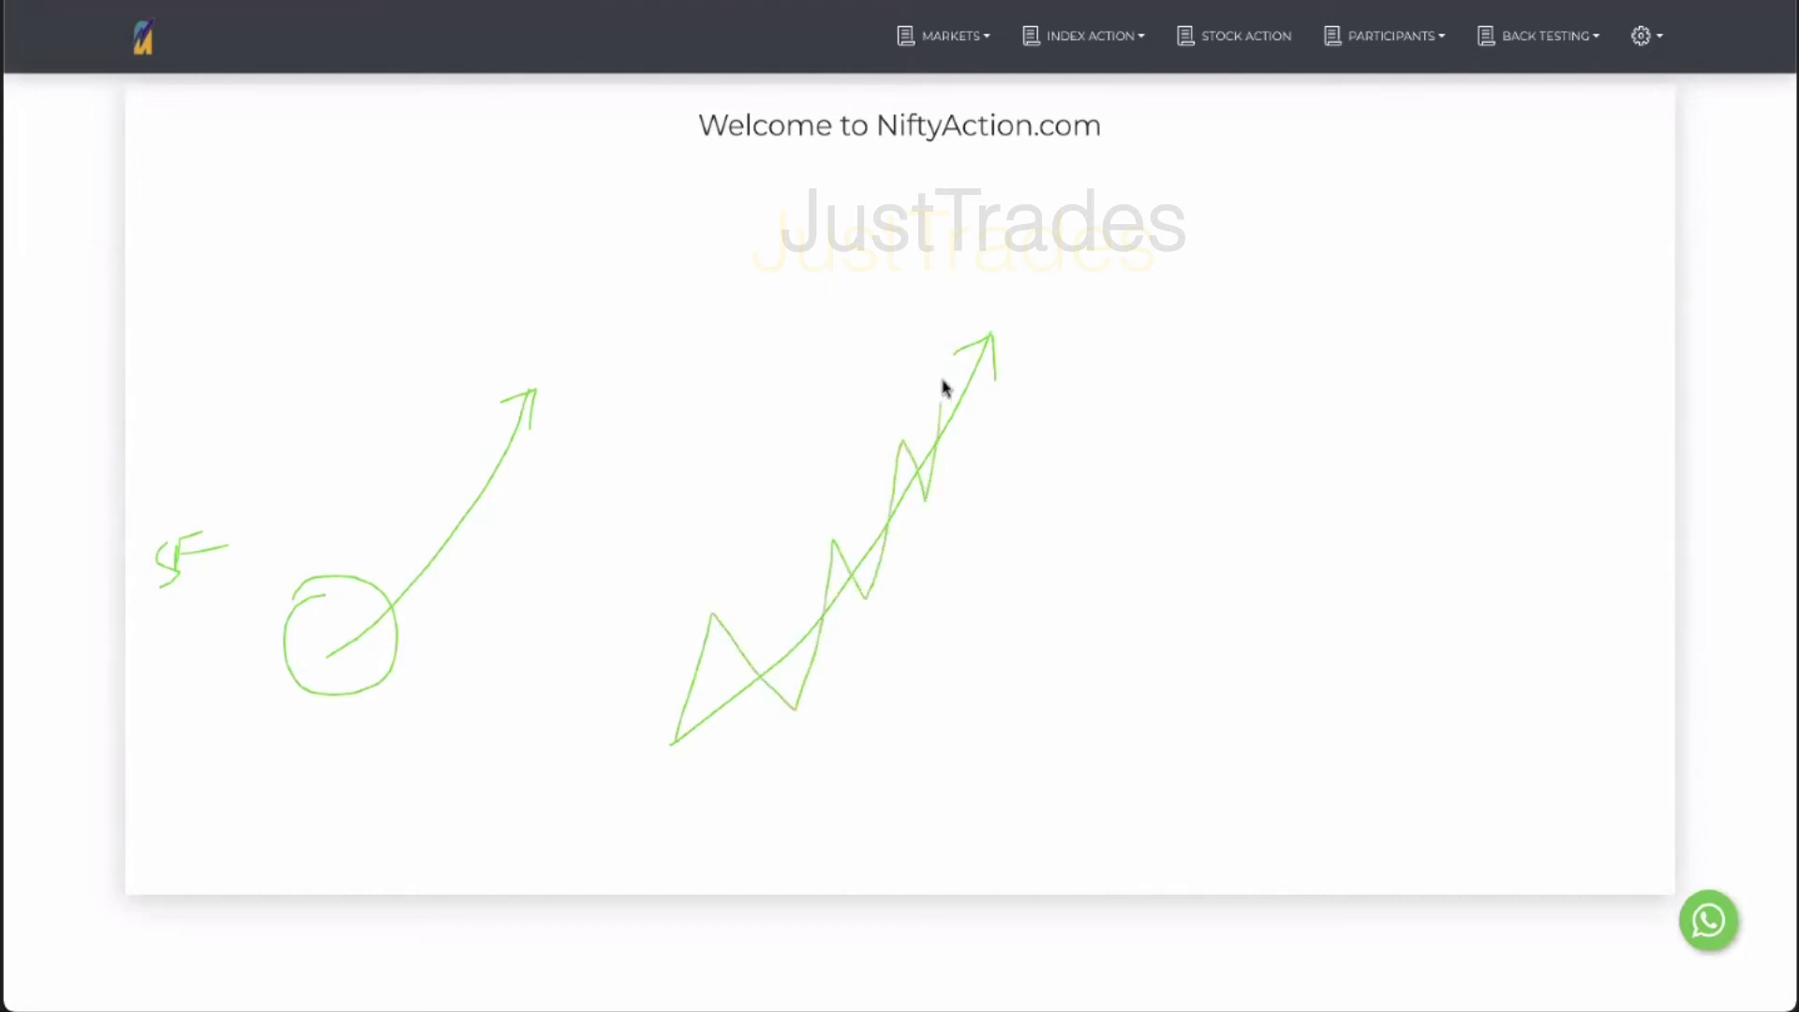
Circle the swing highs and lows of the zigzag and draw a bent rising arrow alongside it
drag(715, 610, 727, 614)
drag(807, 718, 804, 697)
mouse_move(831, 554)
mouse_down()
mouse_move(842, 539)
mouse_move(863, 583)
mouse_up()
drag(902, 458, 915, 506)
drag(945, 381, 949, 391)
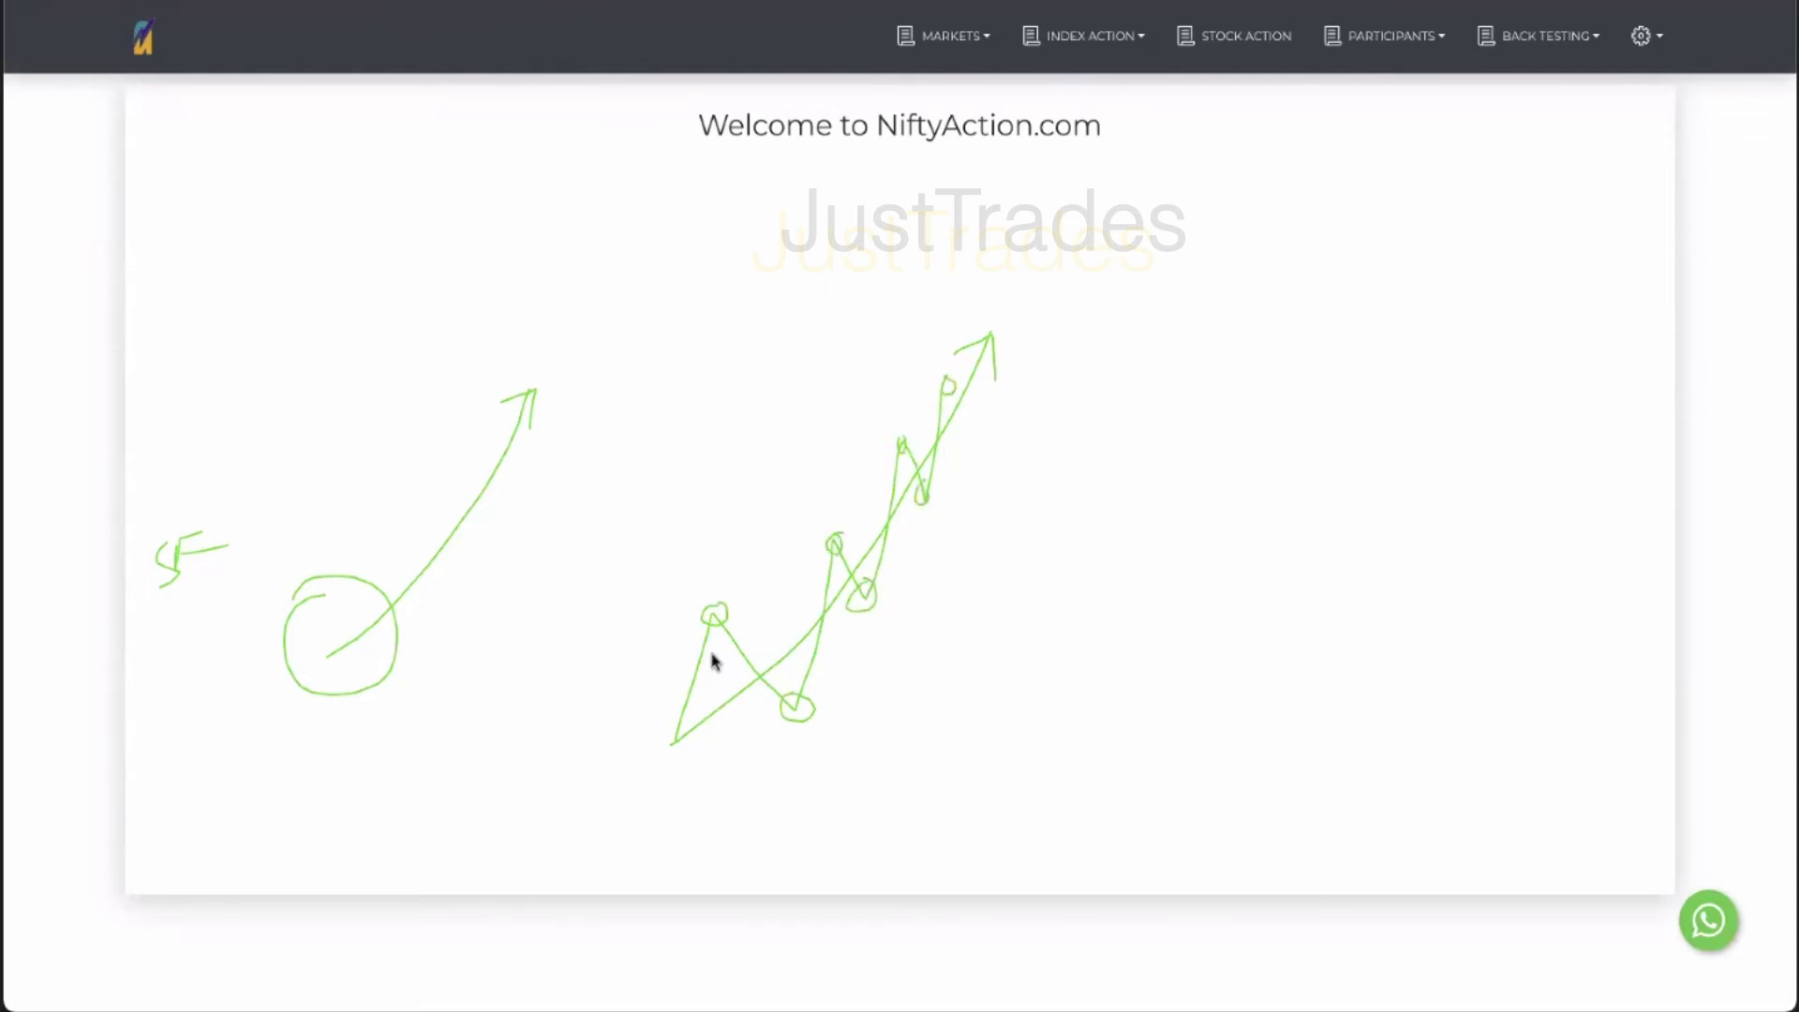
drag(656, 674, 654, 663)
mouse_move(632, 593)
mouse_down()
mouse_move(899, 369)
mouse_move(891, 341)
mouse_move(919, 348)
mouse_up()
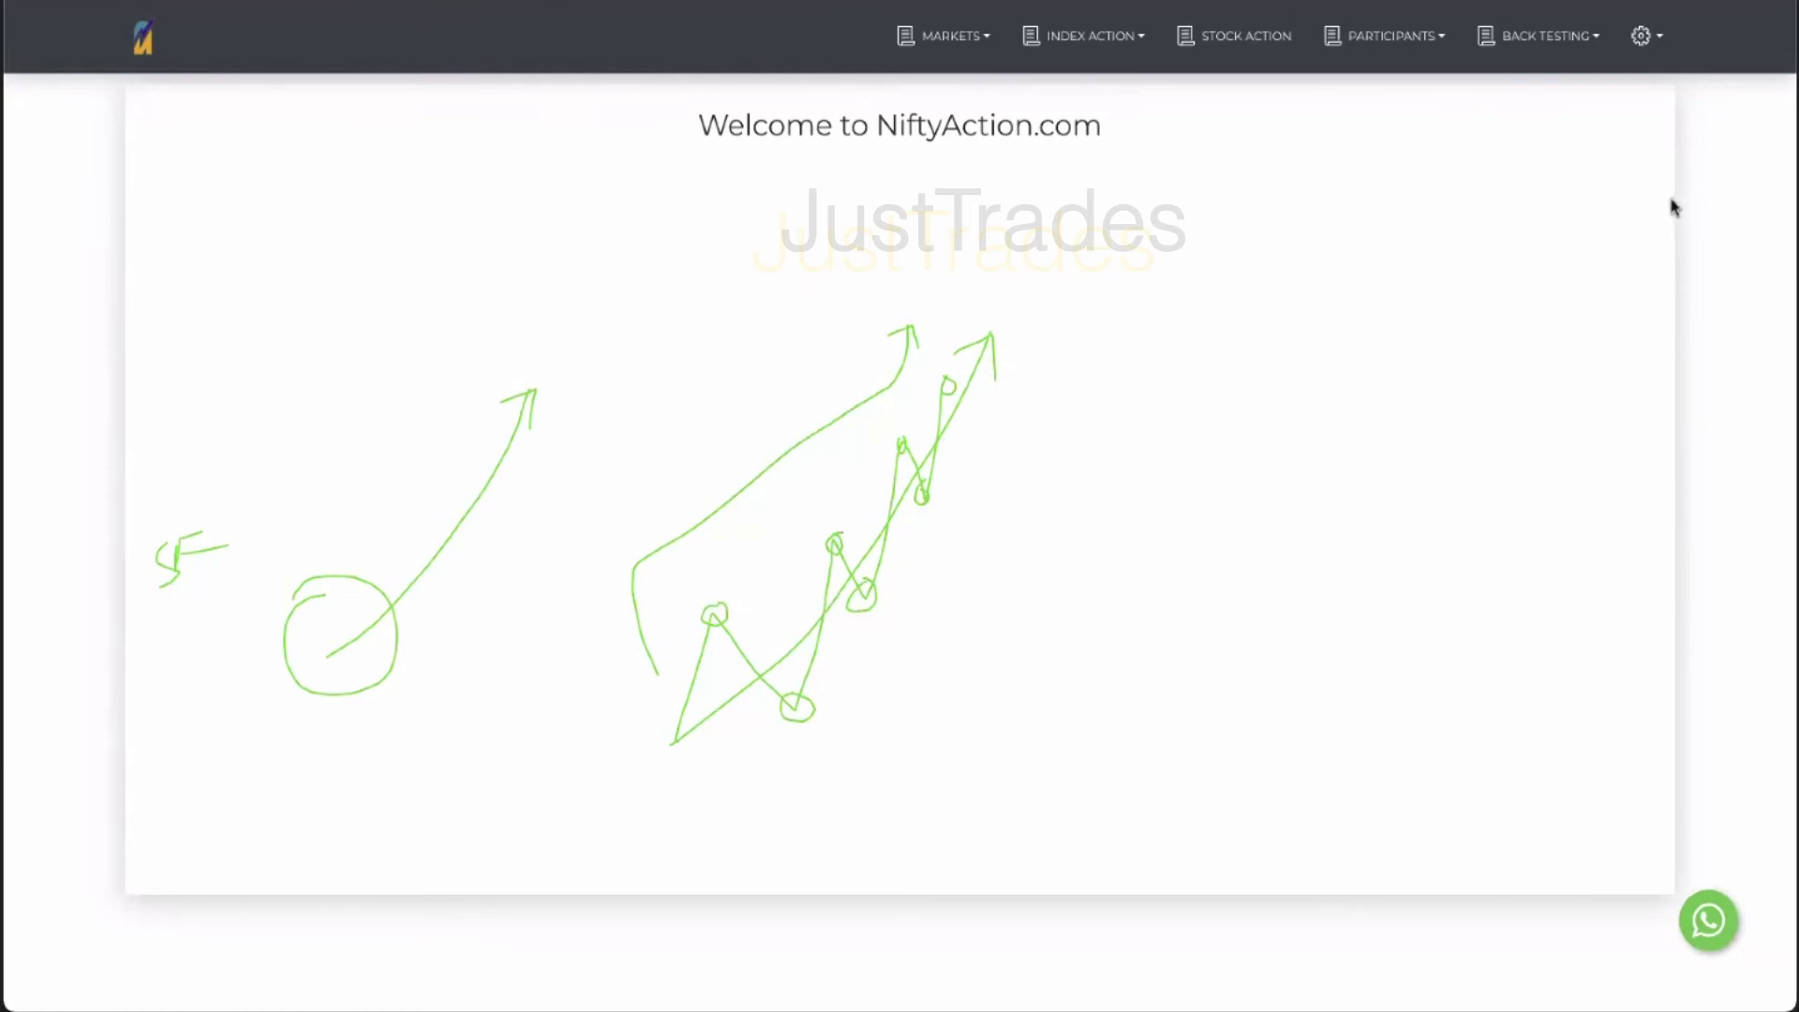
Clear the sketches, then draw a rising curve with its start circled and a falling arrow ahead of it
key(e)
drag(441, 640, 860, 376)
mouse_move(445, 580)
mouse_down()
mouse_move(434, 614)
mouse_move(495, 545)
mouse_move(428, 581)
mouse_up()
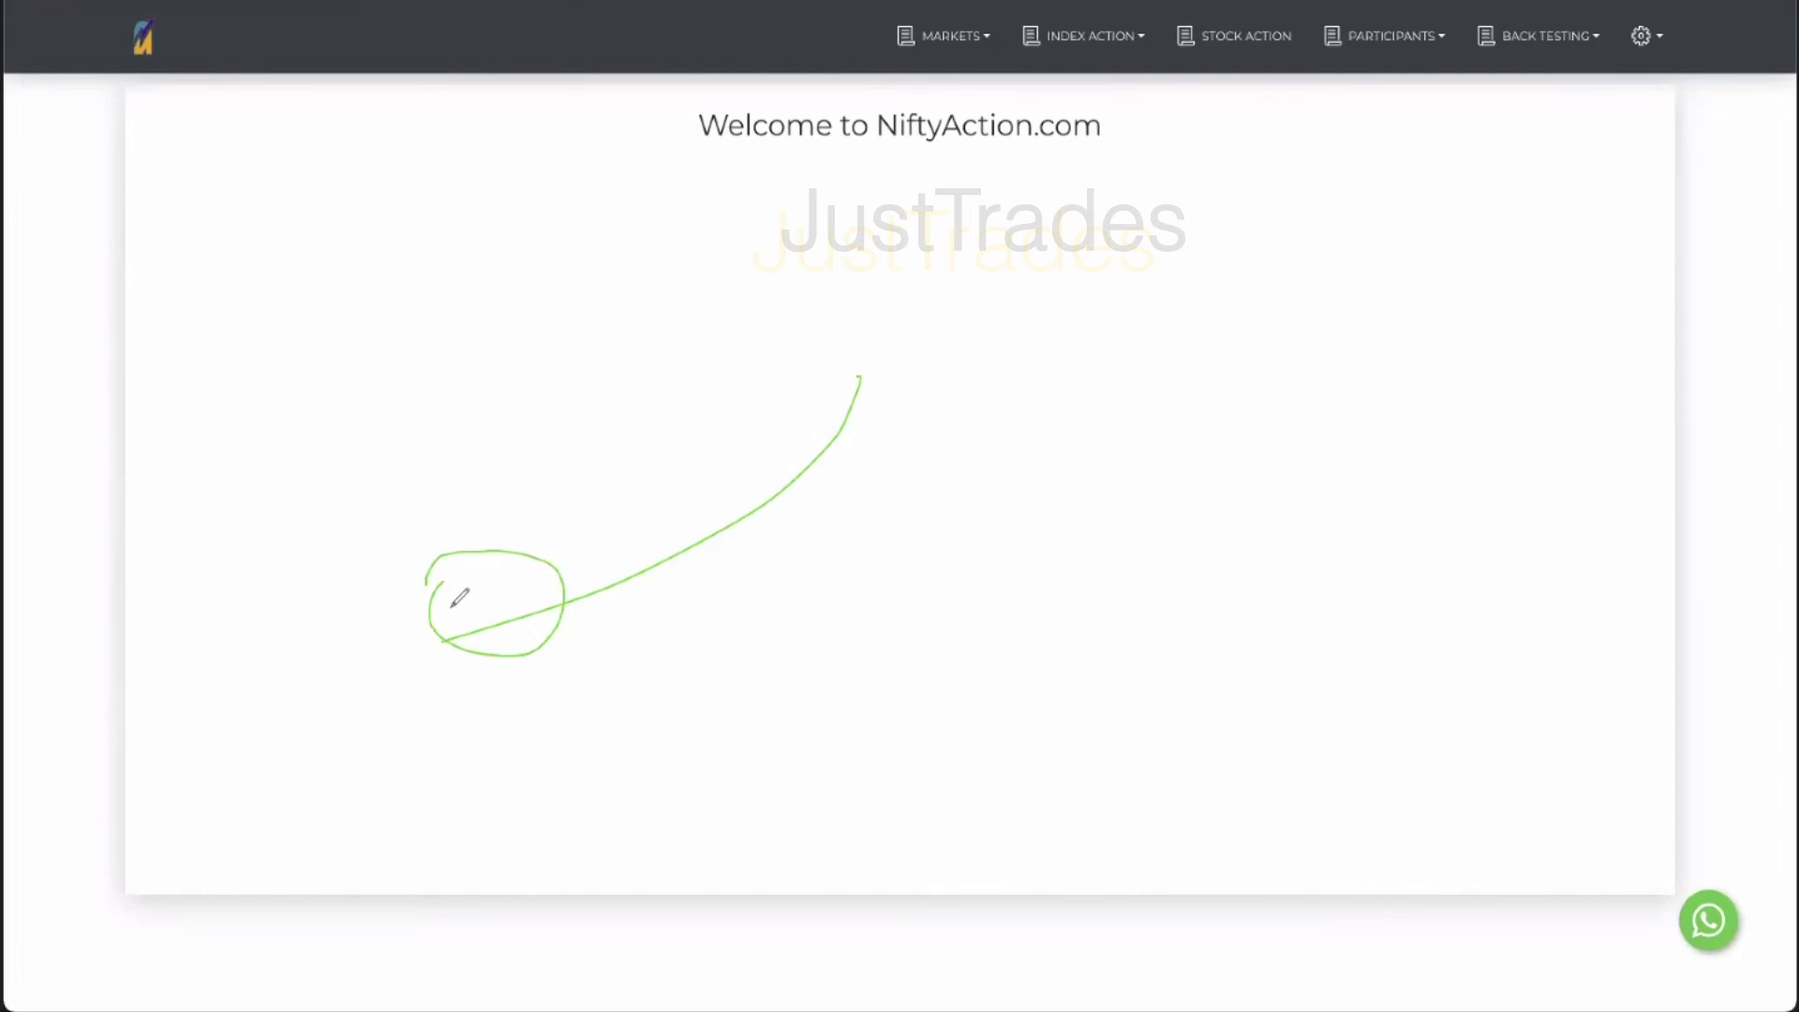
drag(165, 256, 217, 357)
mouse_move(319, 505)
mouse_down()
mouse_move(305, 531)
mouse_move(336, 542)
mouse_move(346, 509)
mouse_up()
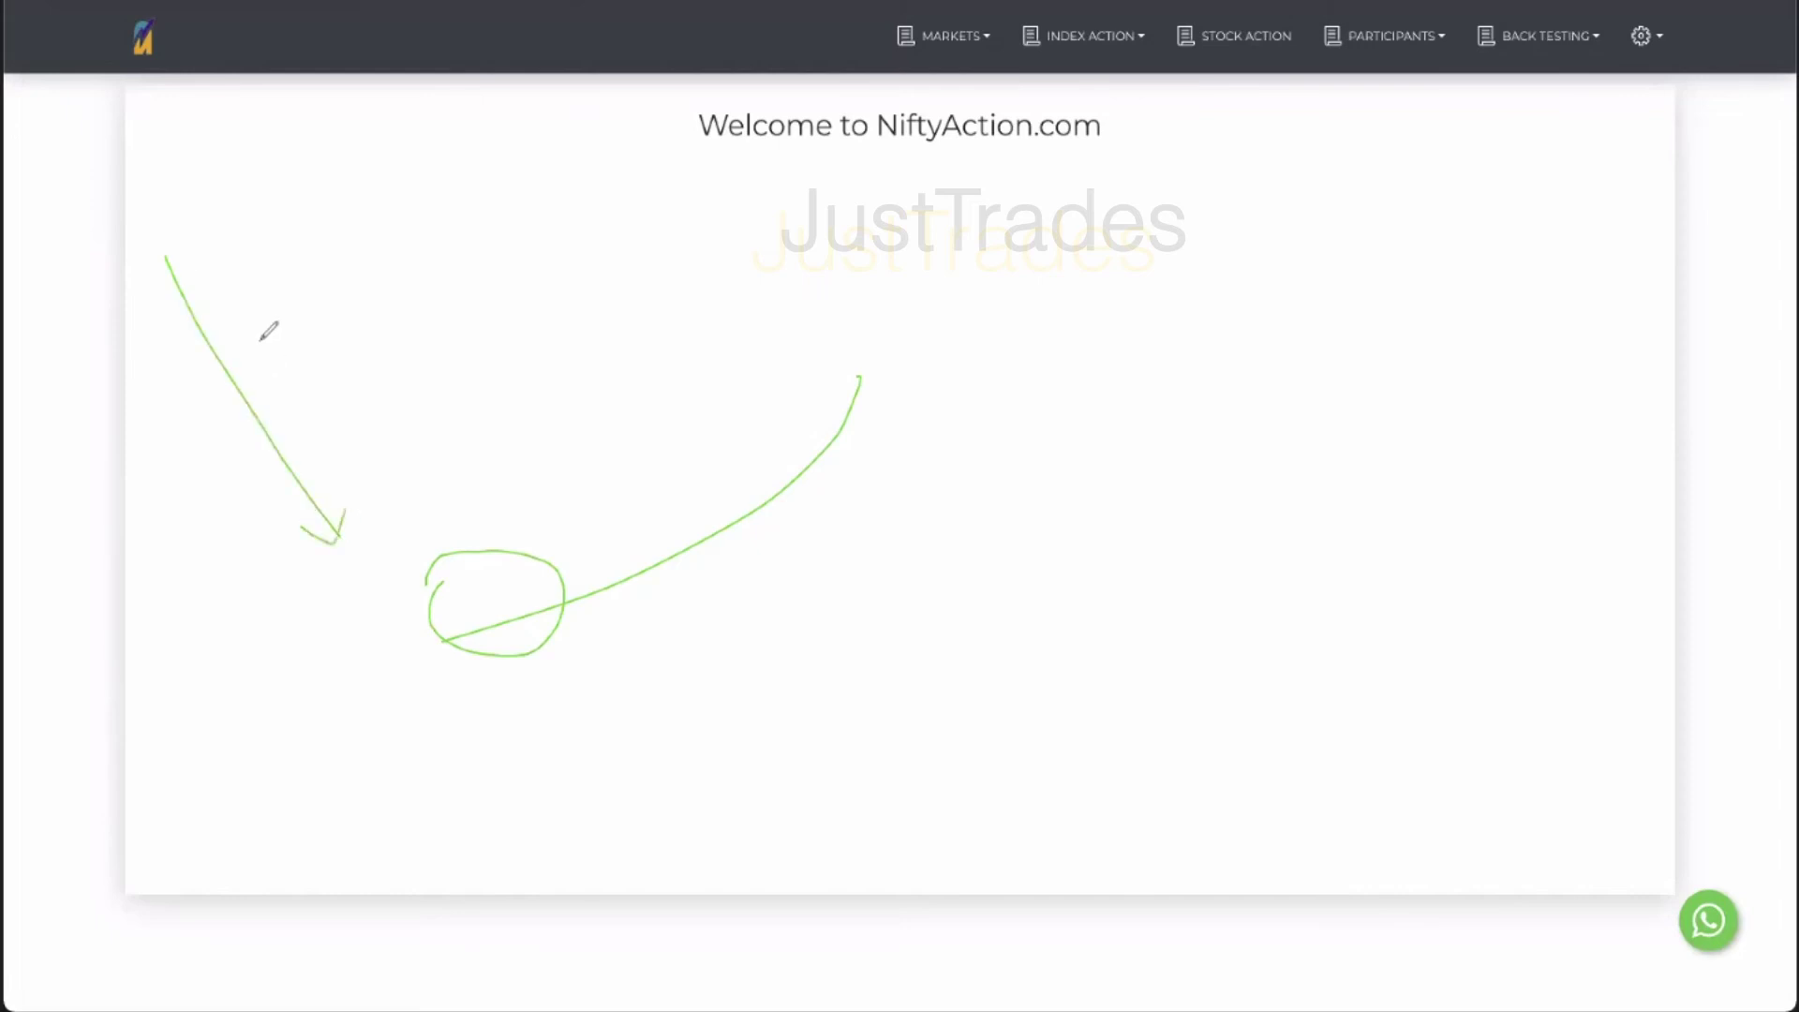
Label both the falling arrow and the circled start of the rising curve "1 lac" and tick both moves
mouse_move(261, 316)
mouse_down()
mouse_move(265, 347)
mouse_move(292, 324)
mouse_move(377, 327)
mouse_up()
mouse_move(453, 585)
mouse_down()
mouse_move(452, 612)
mouse_move(510, 607)
mouse_up()
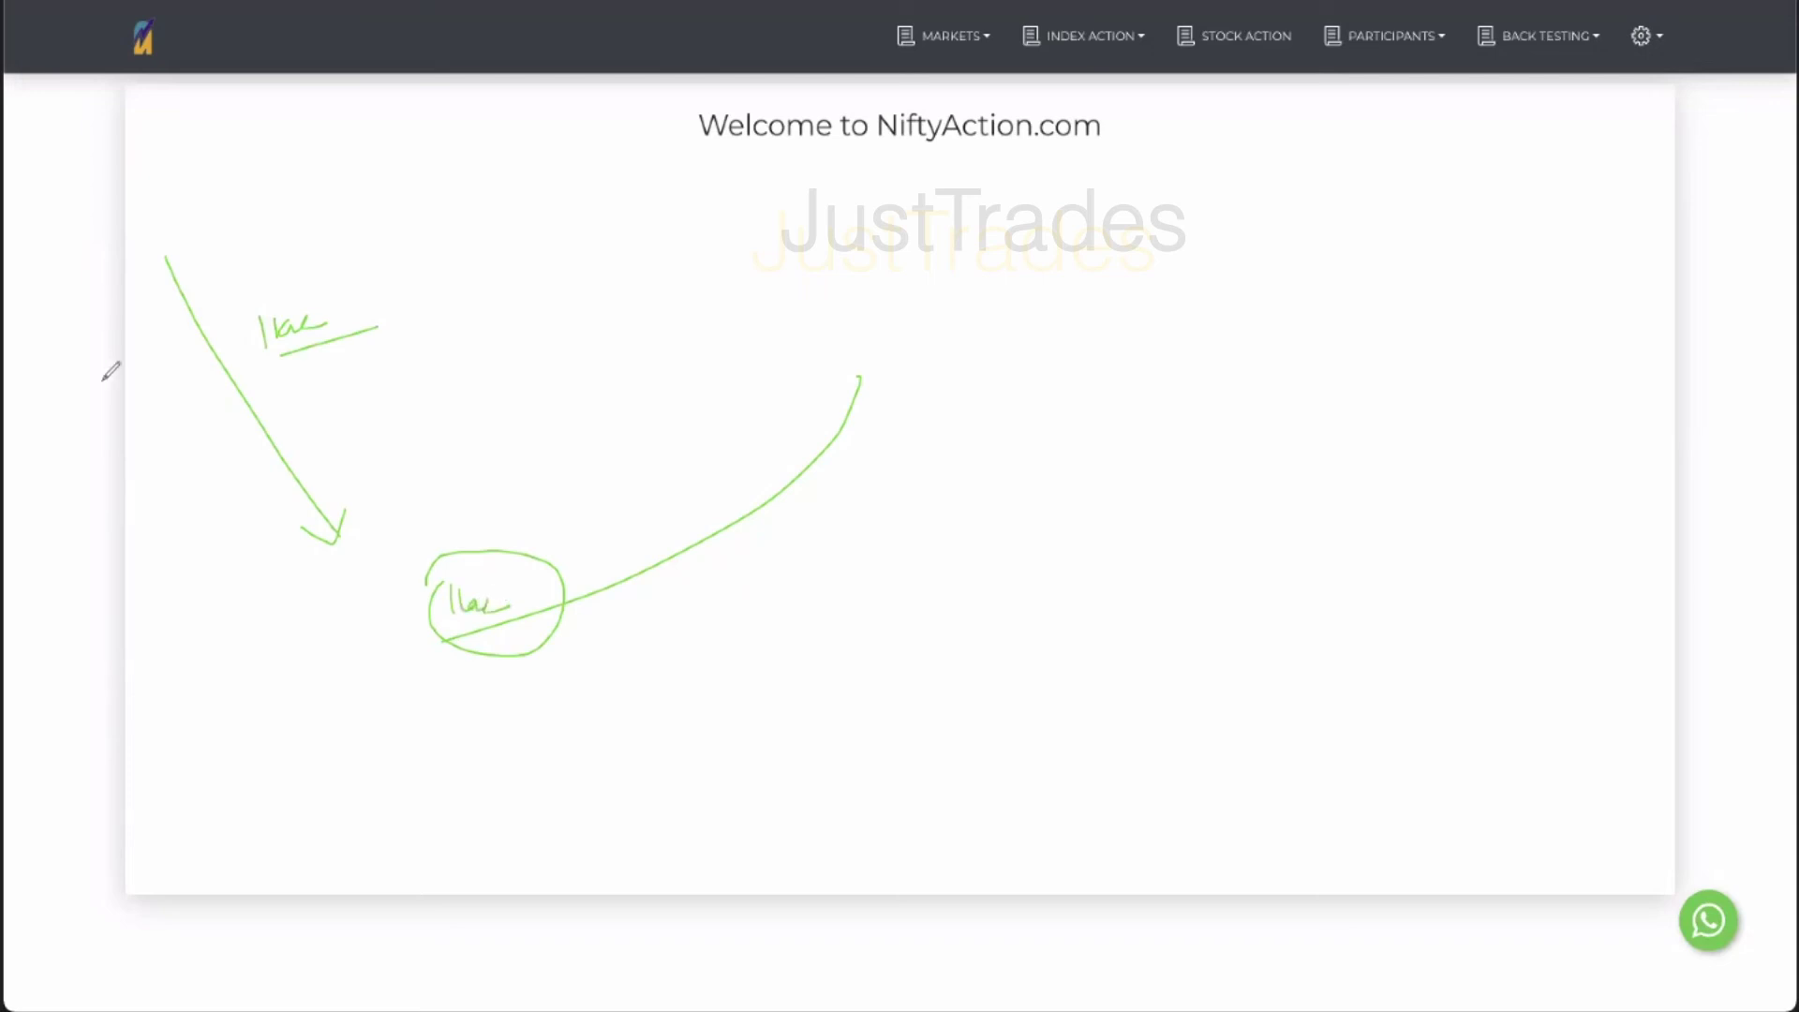
drag(172, 384, 262, 364)
mouse_move(621, 570)
mouse_down()
mouse_move(630, 590)
mouse_move(713, 517)
mouse_up()
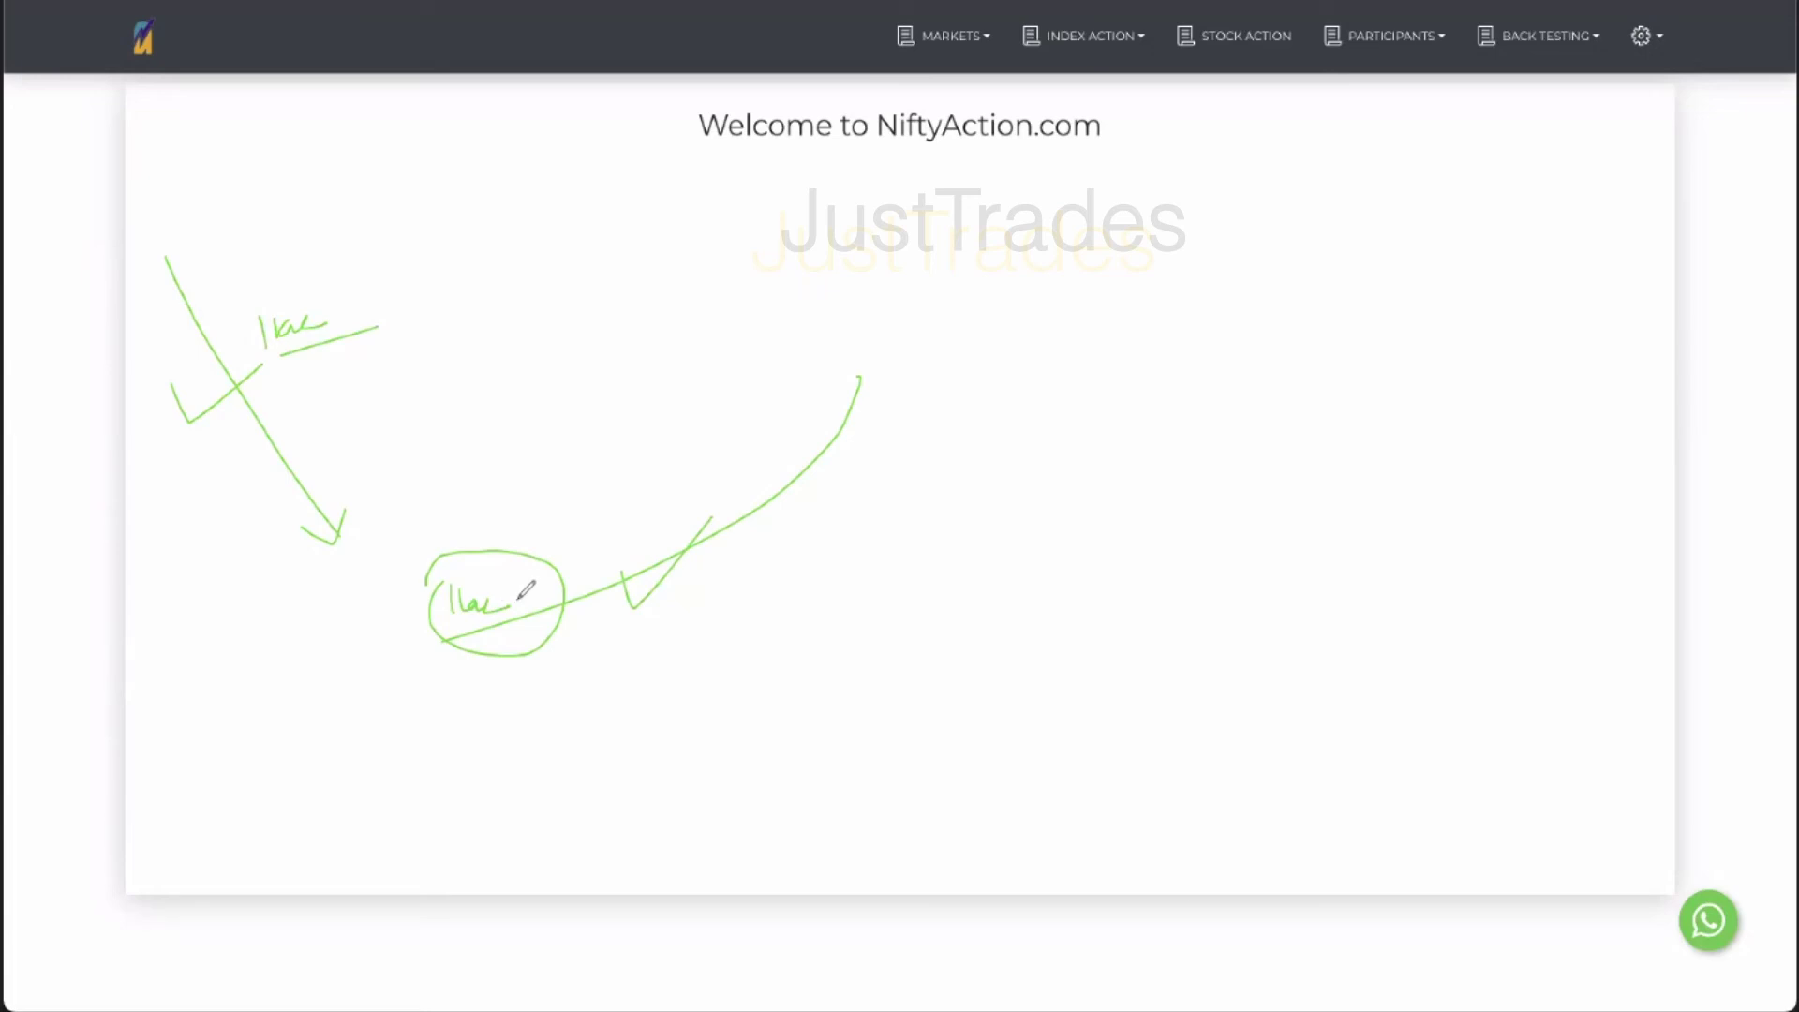
mouse_move(476, 554)
mouse_down()
mouse_move(516, 547)
mouse_move(585, 473)
mouse_move(601, 496)
mouse_up()
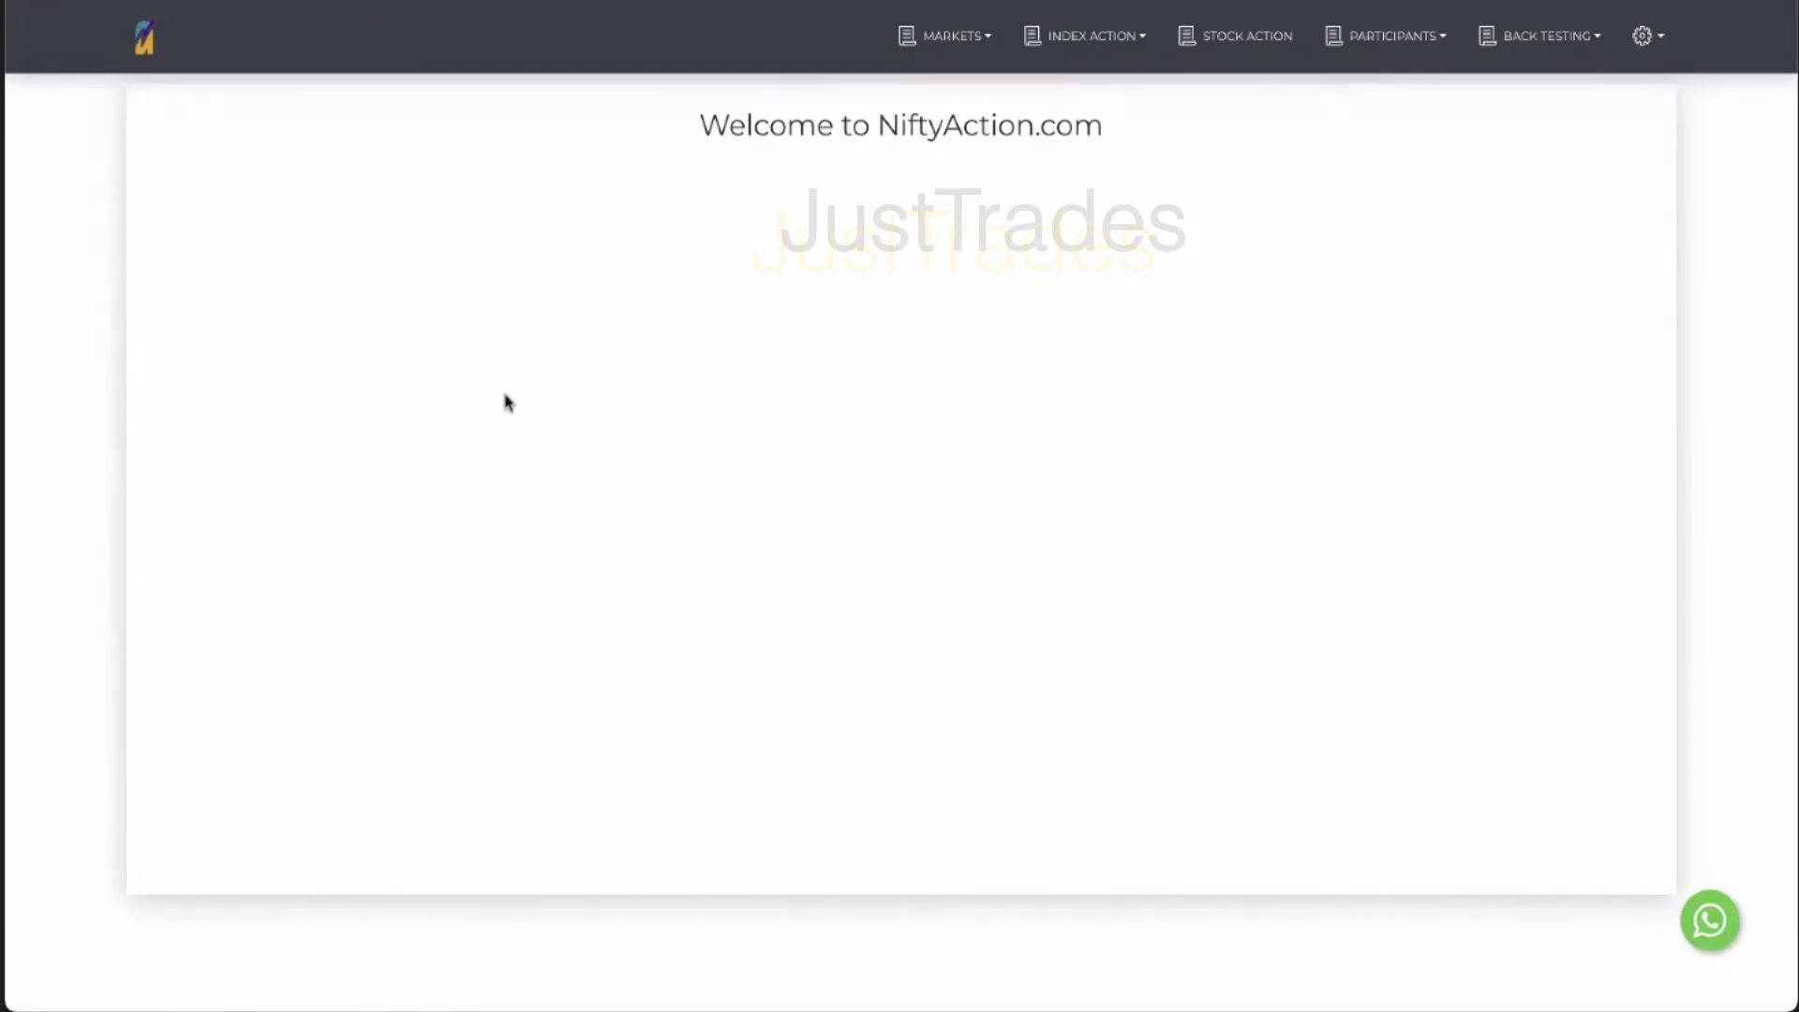
Write "1 lac" and "5 lac" beside a bent falling arrow and circle the "5 lac" label
mouse_move(383, 301)
mouse_down()
mouse_move(388, 333)
mouse_move(459, 354)
mouse_up()
mouse_move(656, 575)
mouse_down()
mouse_move(648, 538)
mouse_move(672, 527)
mouse_up()
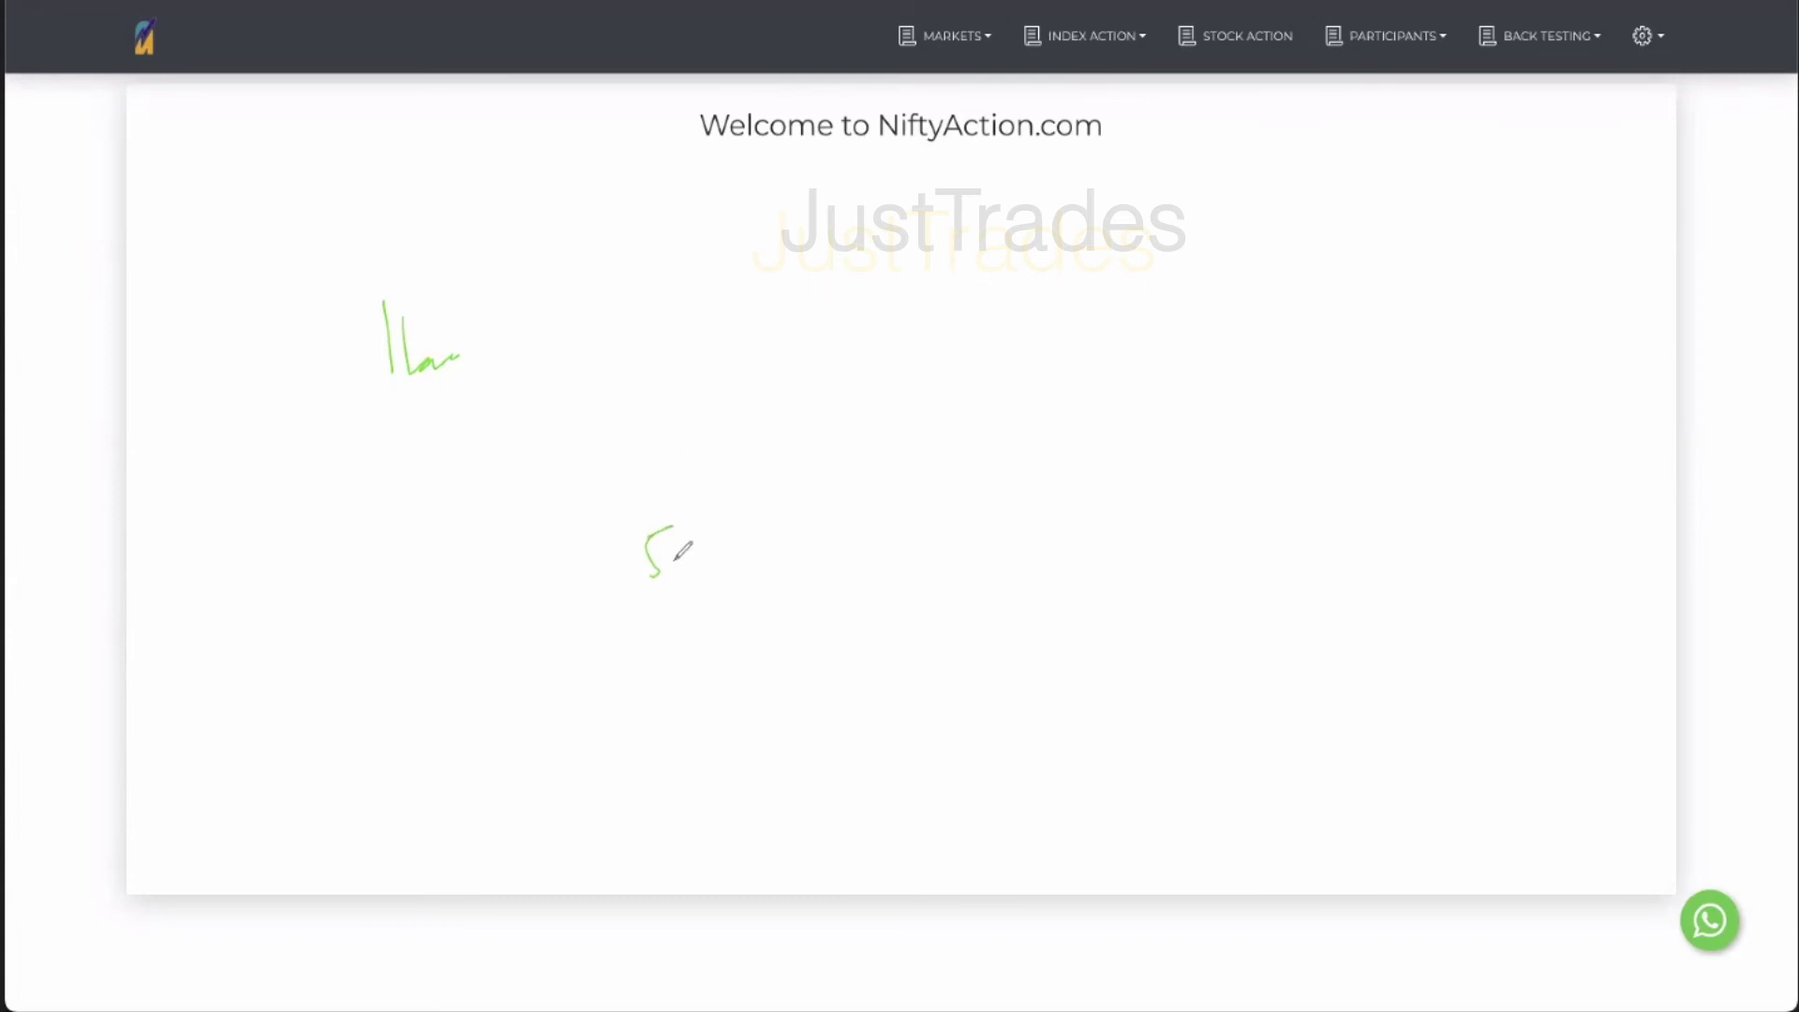
drag(685, 531, 748, 558)
mouse_move(456, 434)
mouse_down()
mouse_move(578, 555)
mouse_move(624, 671)
mouse_up()
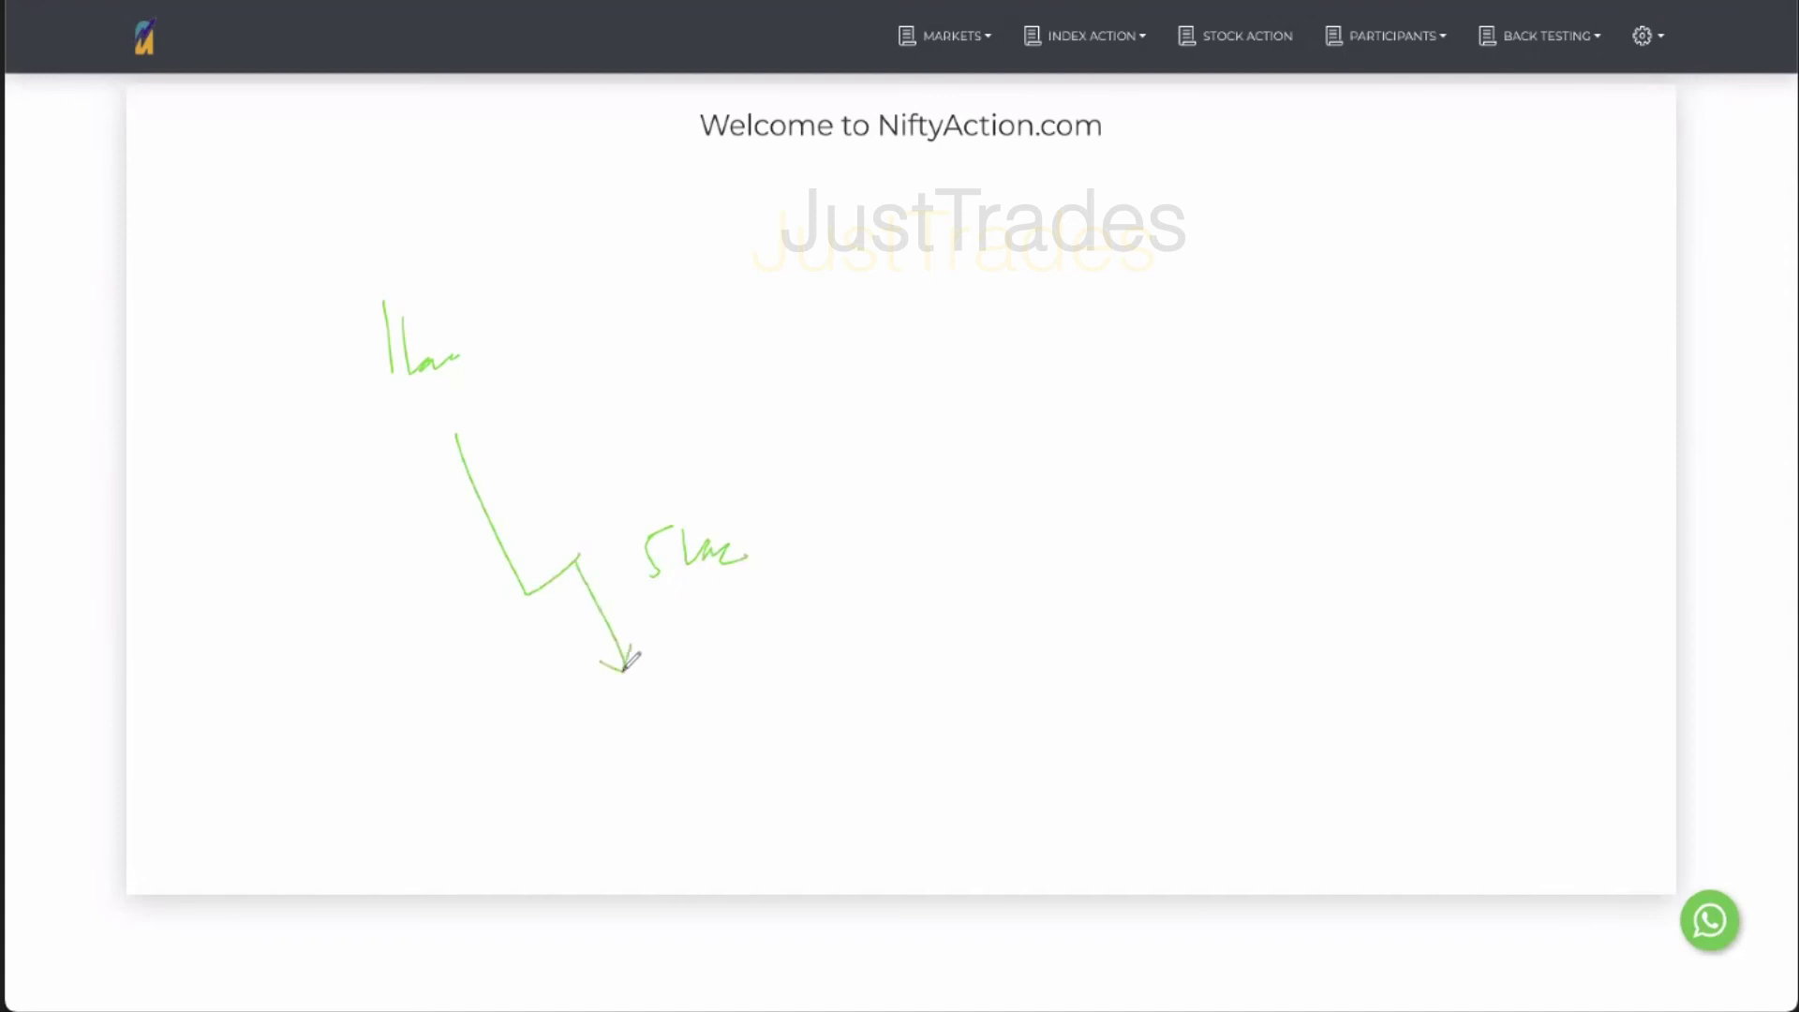
mouse_move(655, 499)
mouse_down()
mouse_move(813, 530)
mouse_move(652, 506)
mouse_up()
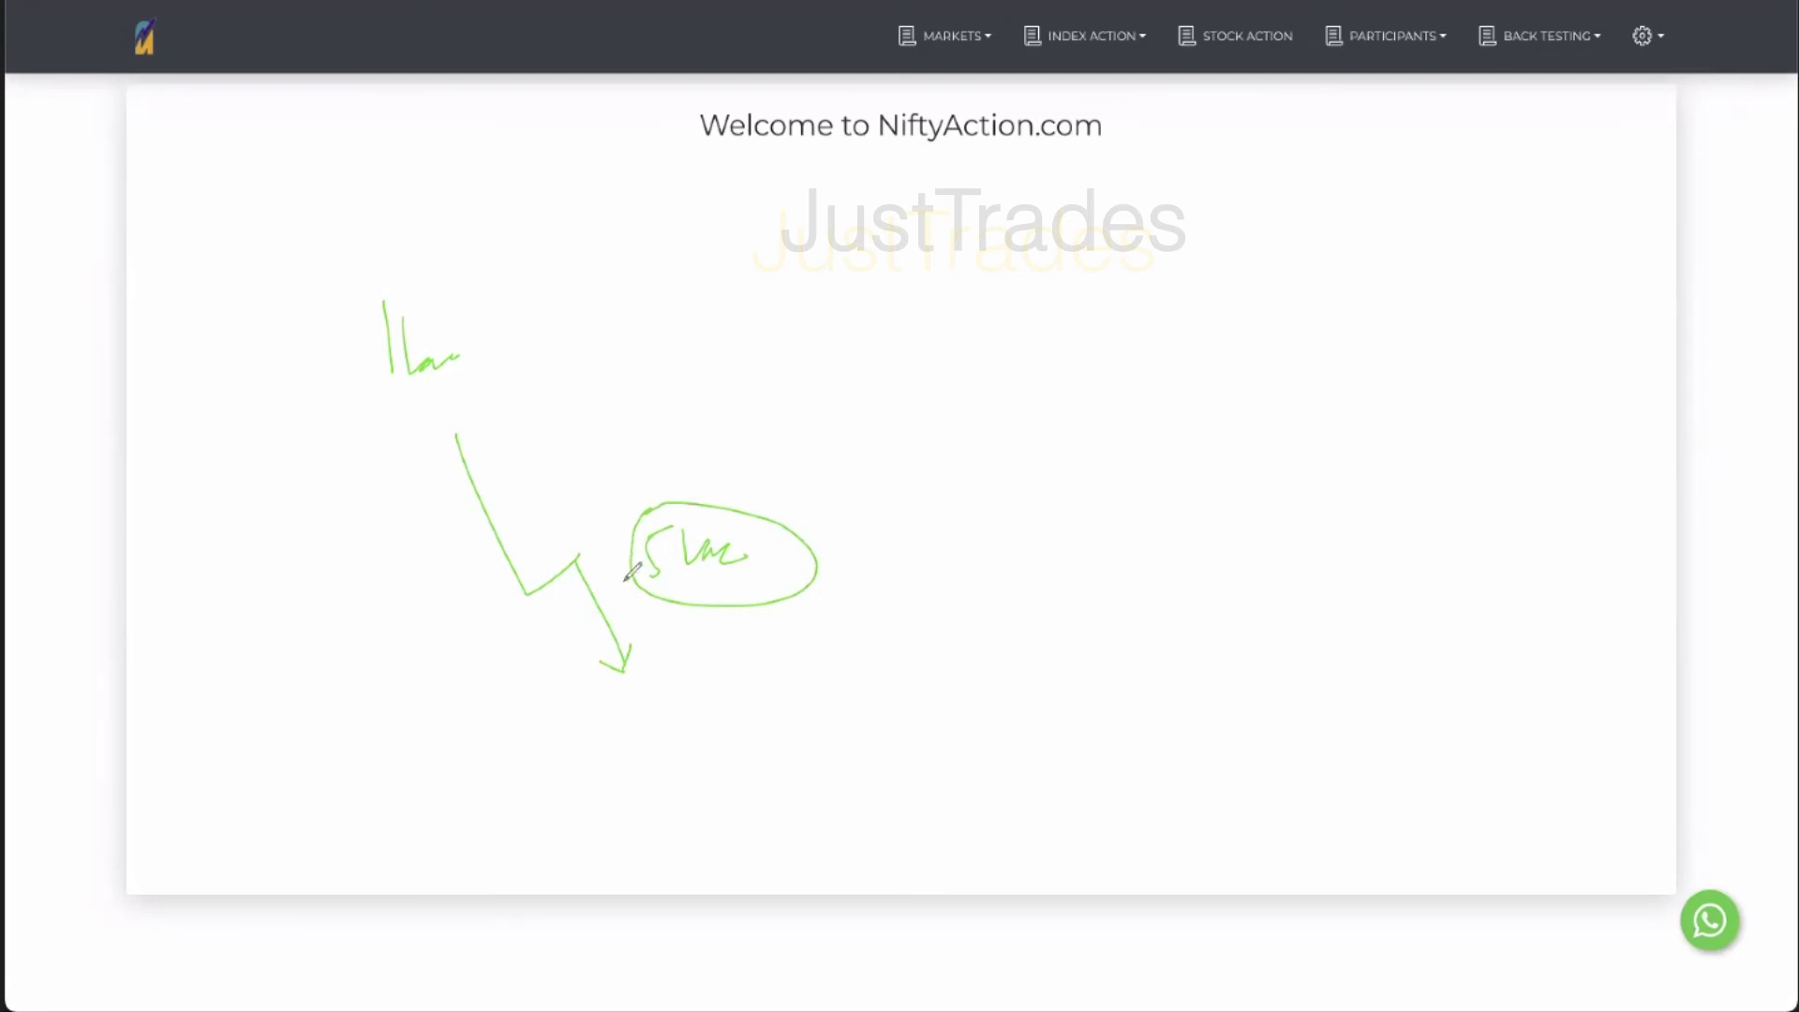
Clear the sketches and open the participants' Derivative OI data with the period set to 1 Year
key(e)
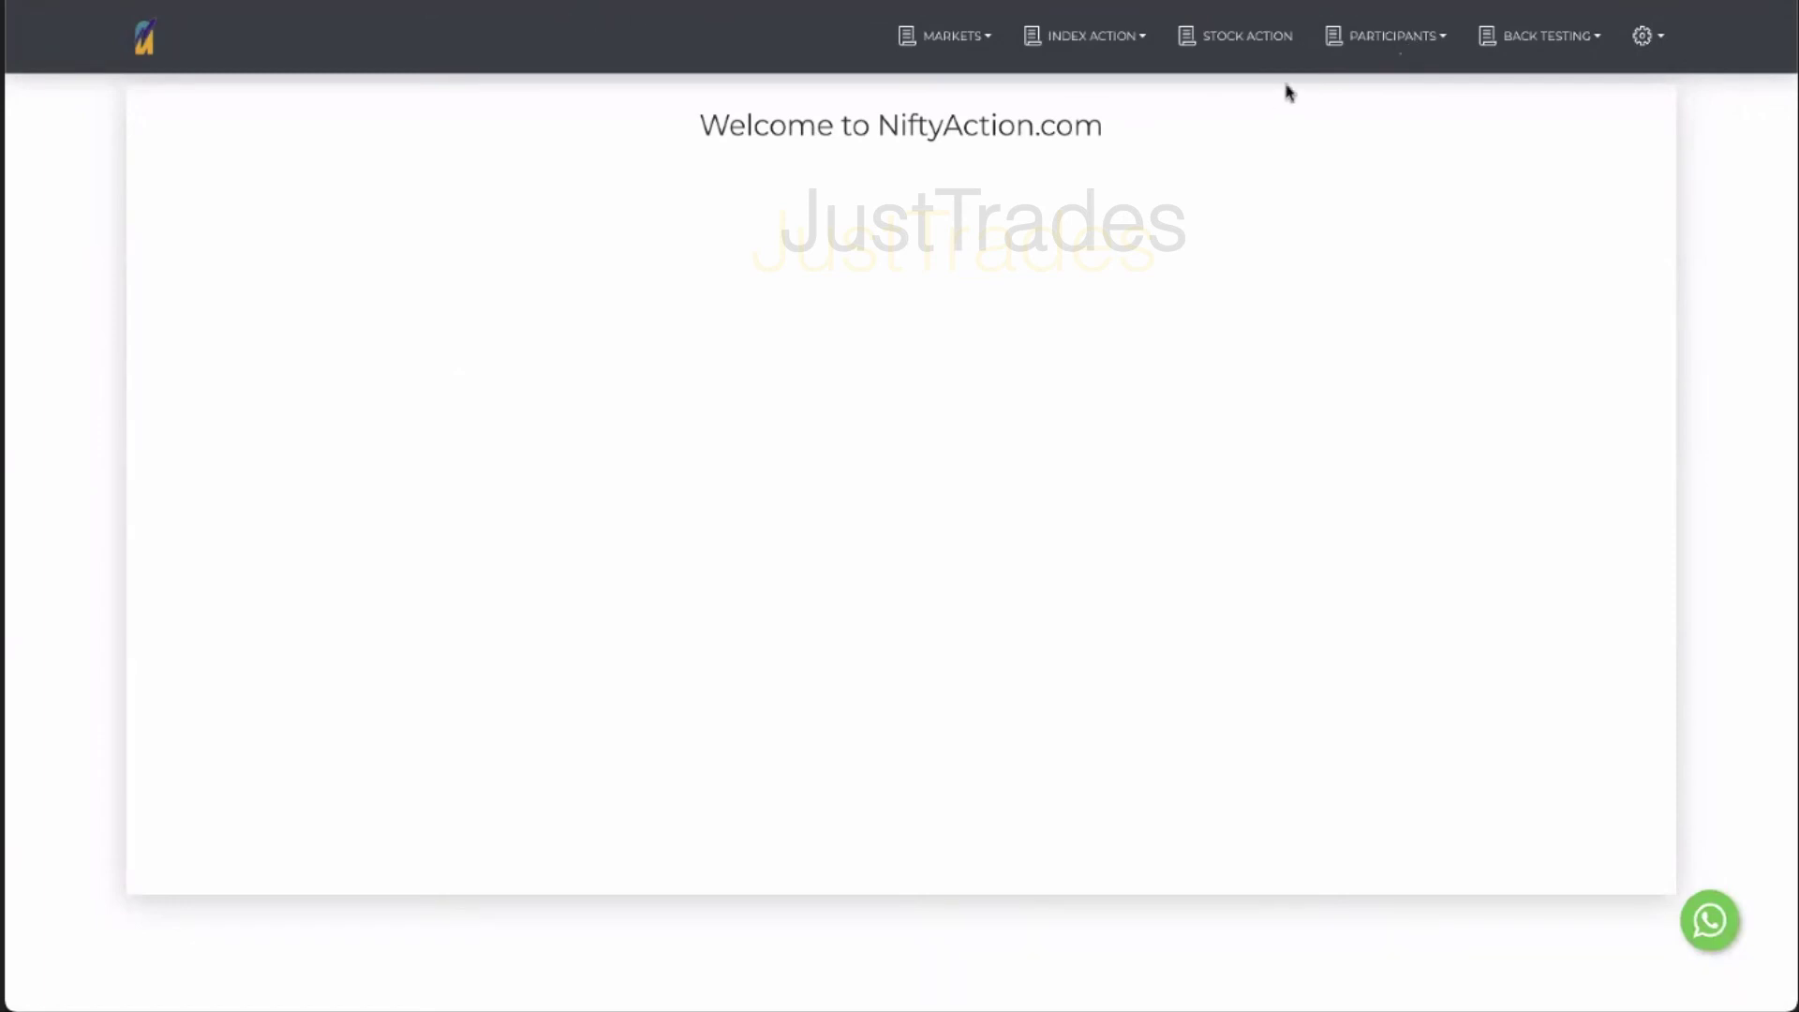
click(1389, 36)
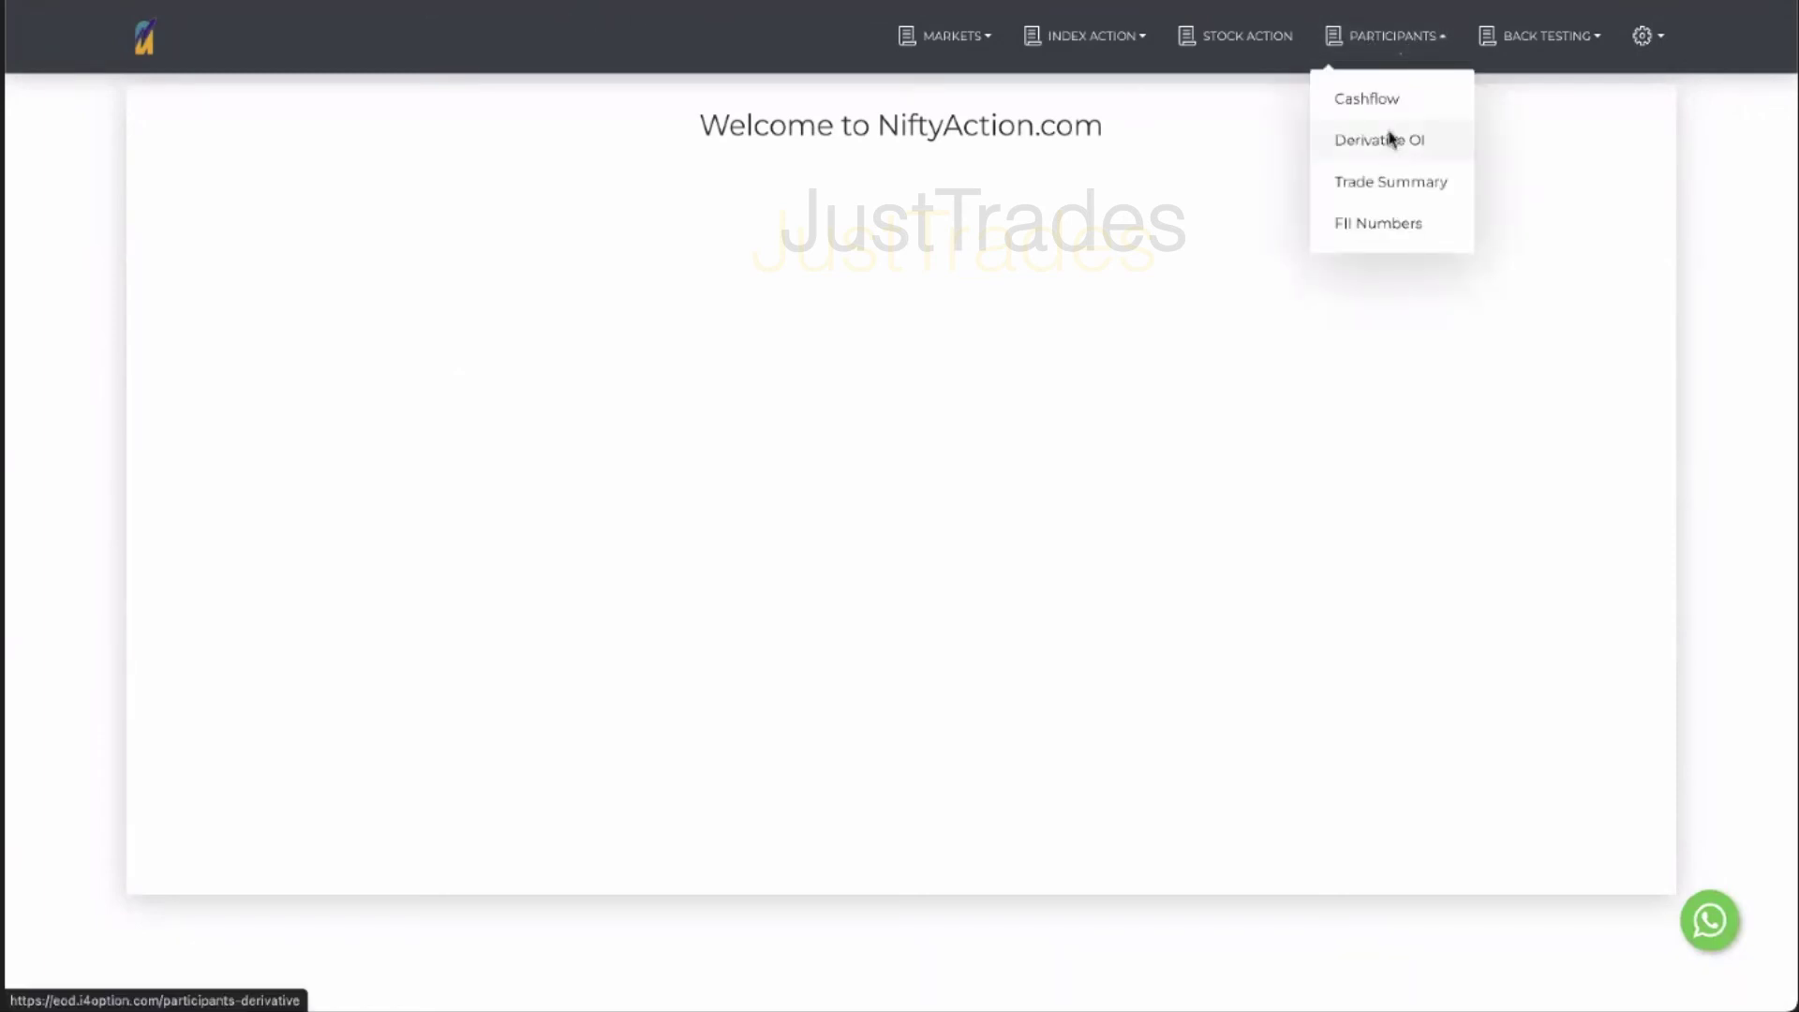
click(1390, 137)
click(257, 116)
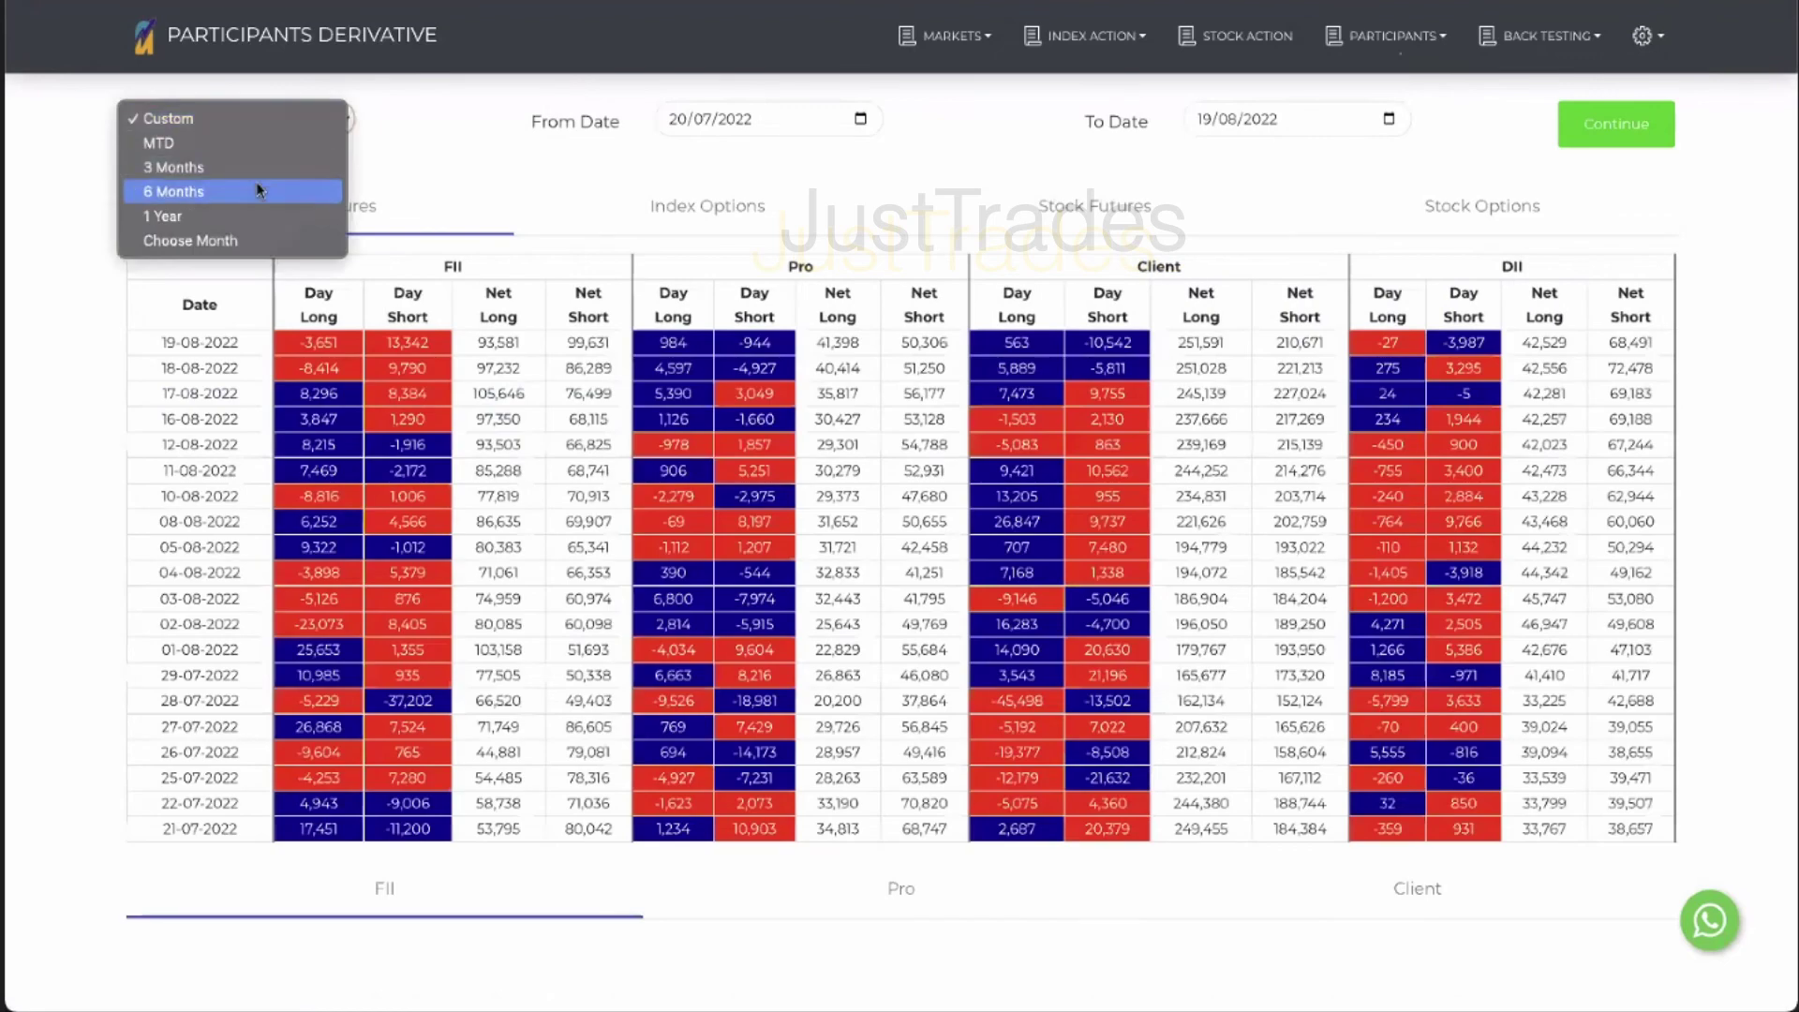
click(260, 217)
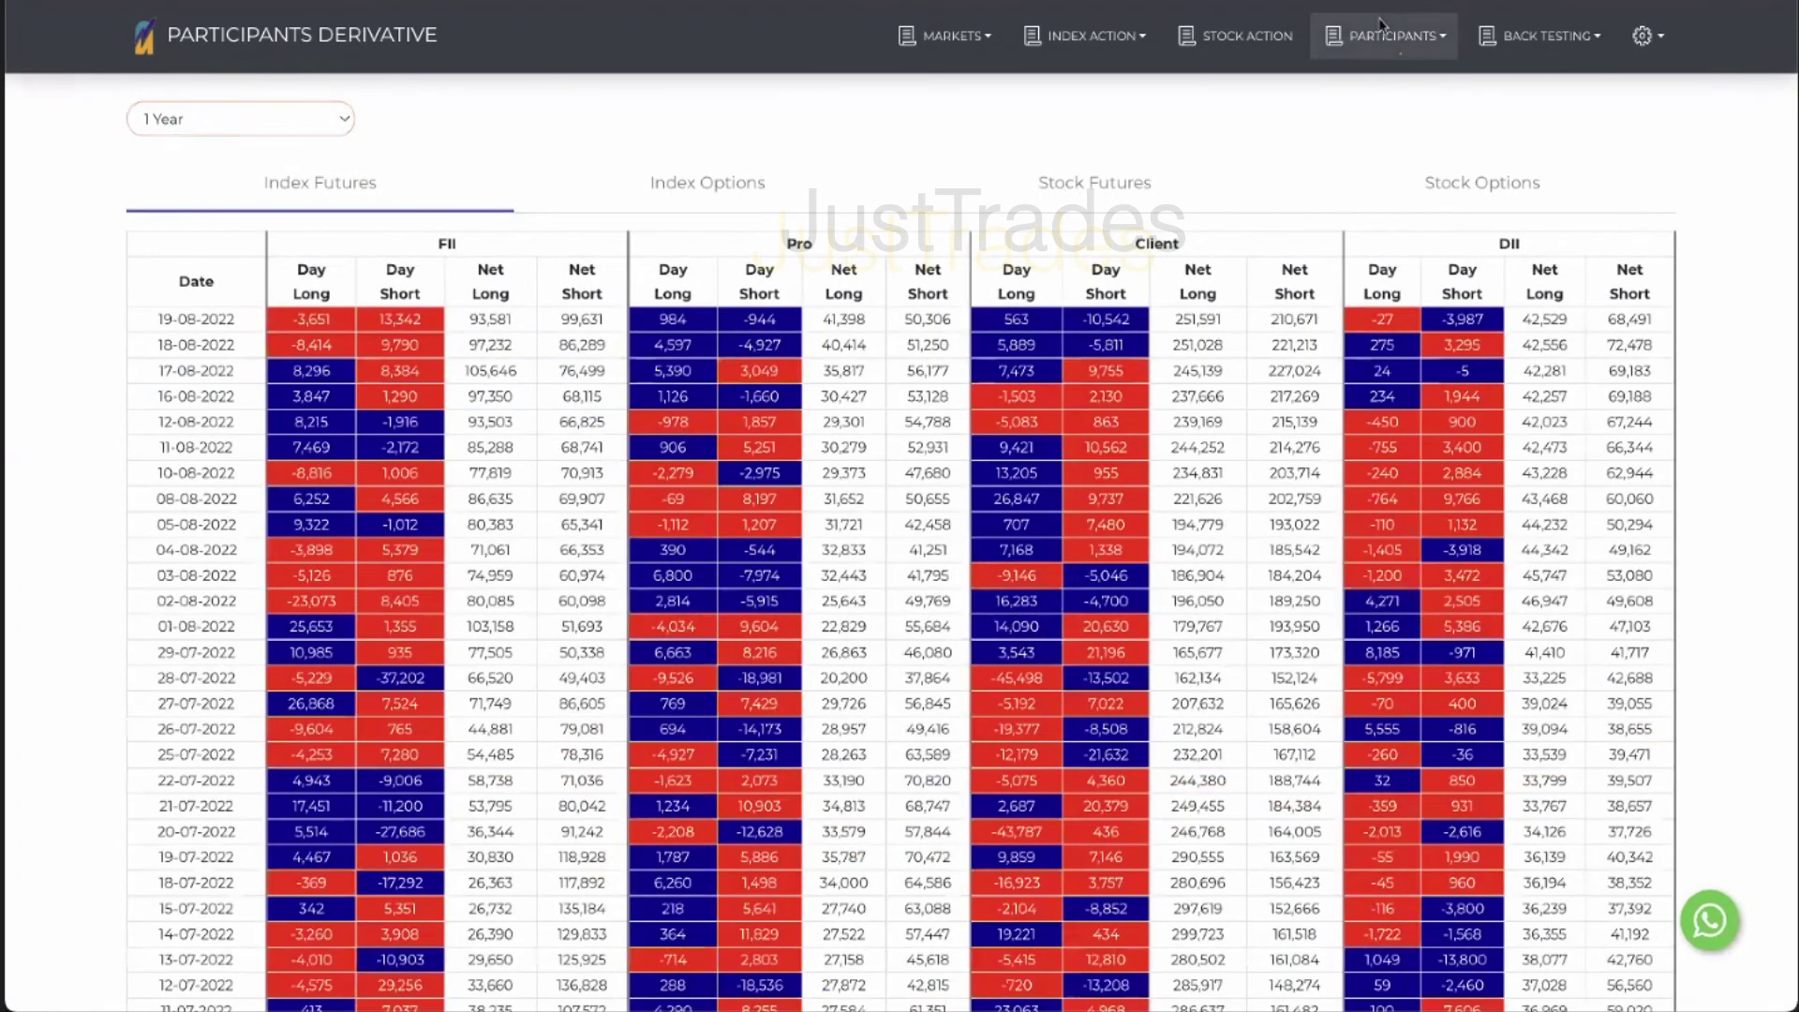
Open the NPAH data in the participants' FII Numbers and set its period to 1 Year
click(1390, 35)
click(1405, 225)
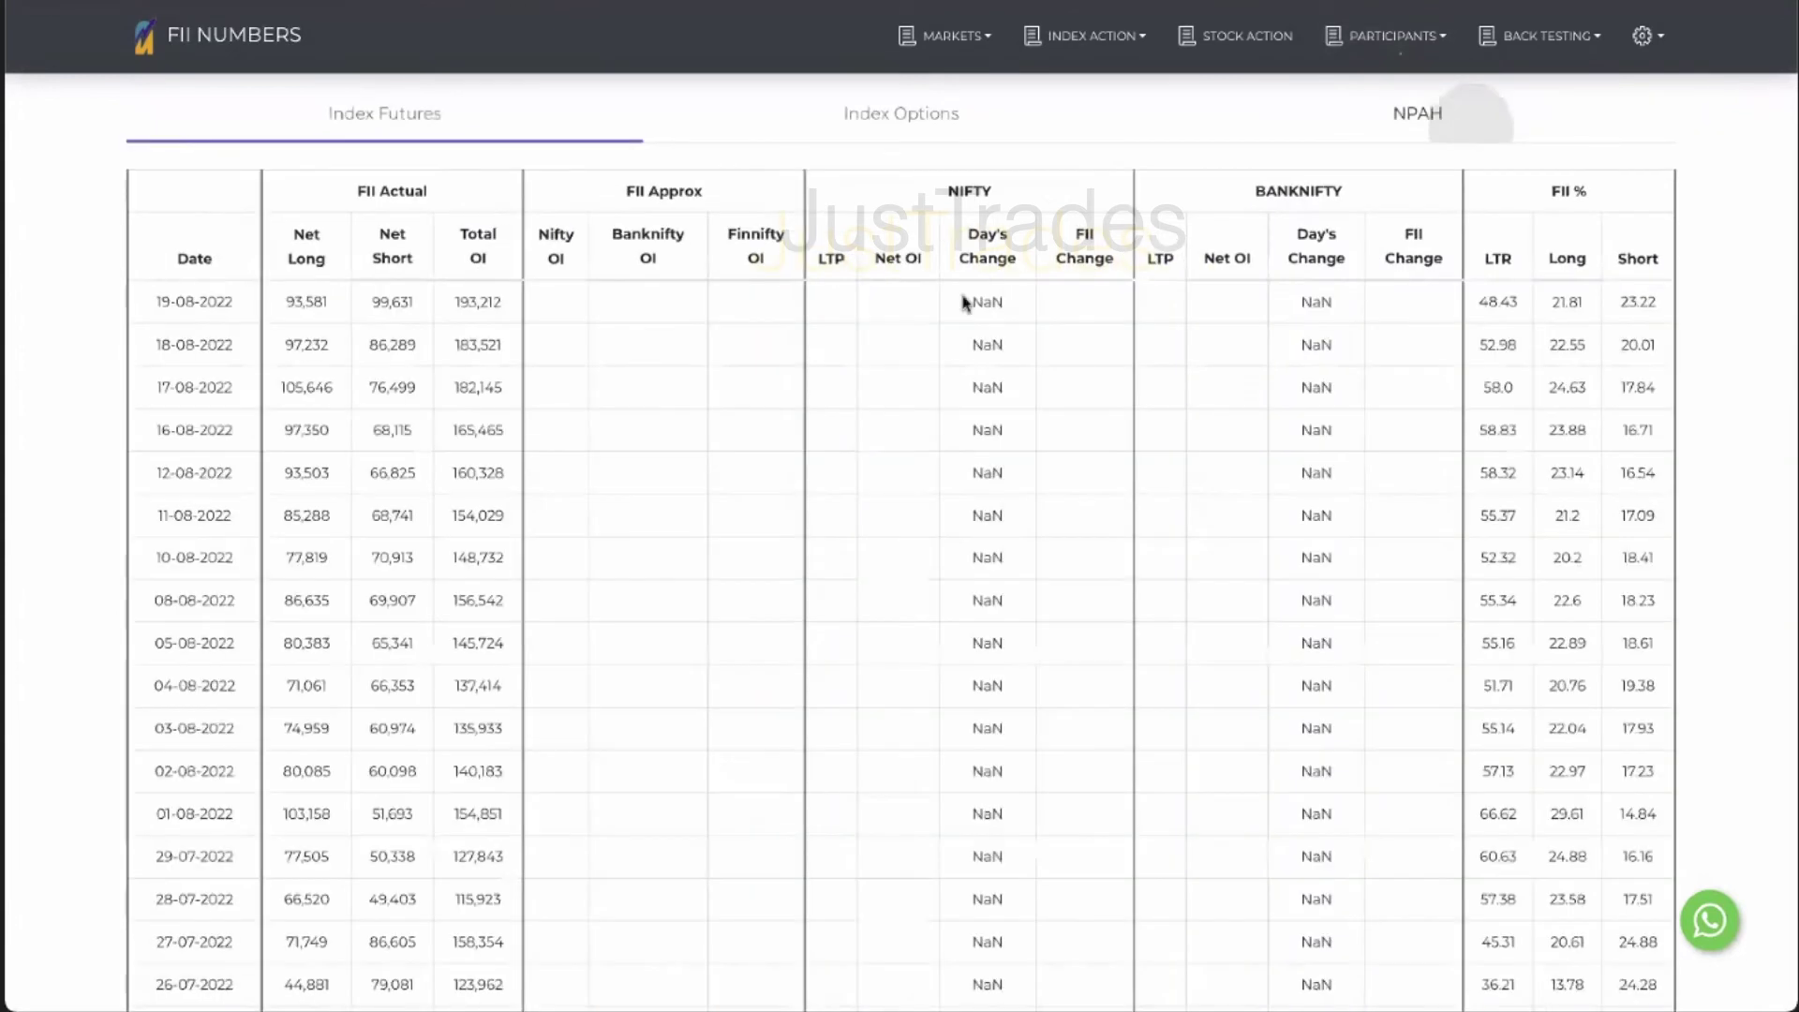
click(1464, 113)
click(212, 180)
click(233, 270)
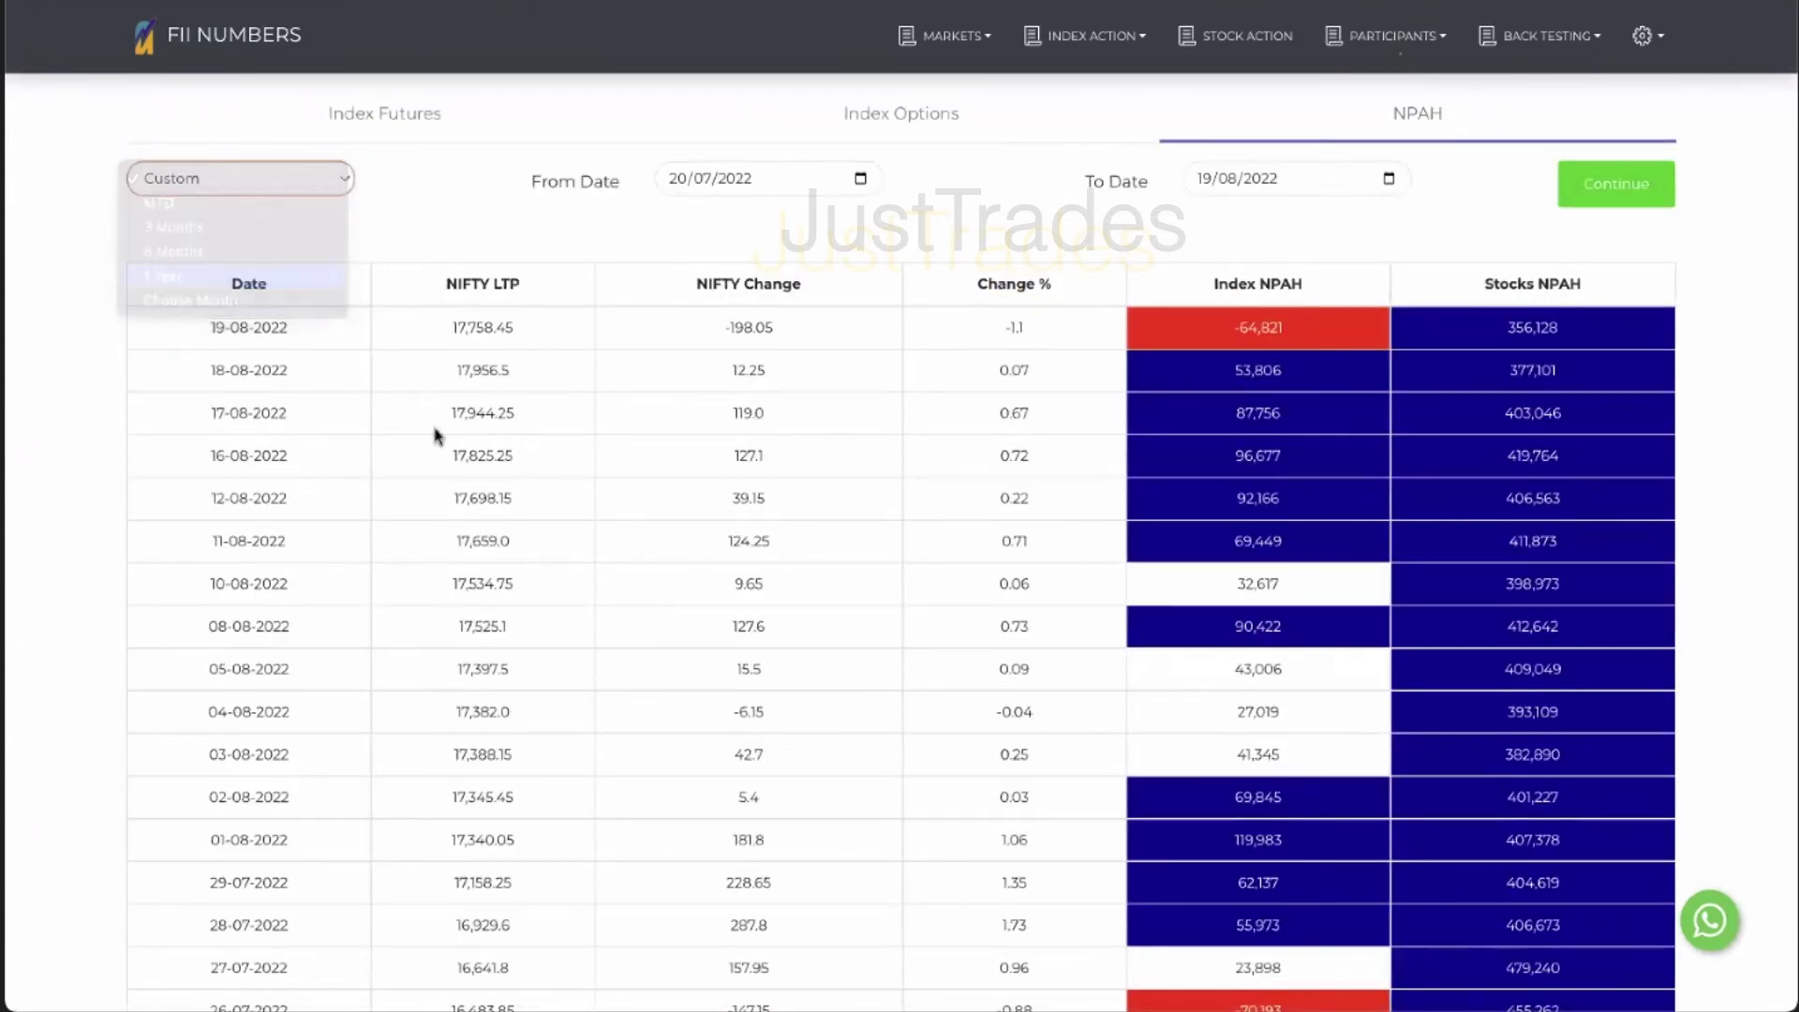
Switch to the Nifty chart in TradingView and set it to the 1D interval
scroll(646, 375, down, 3)
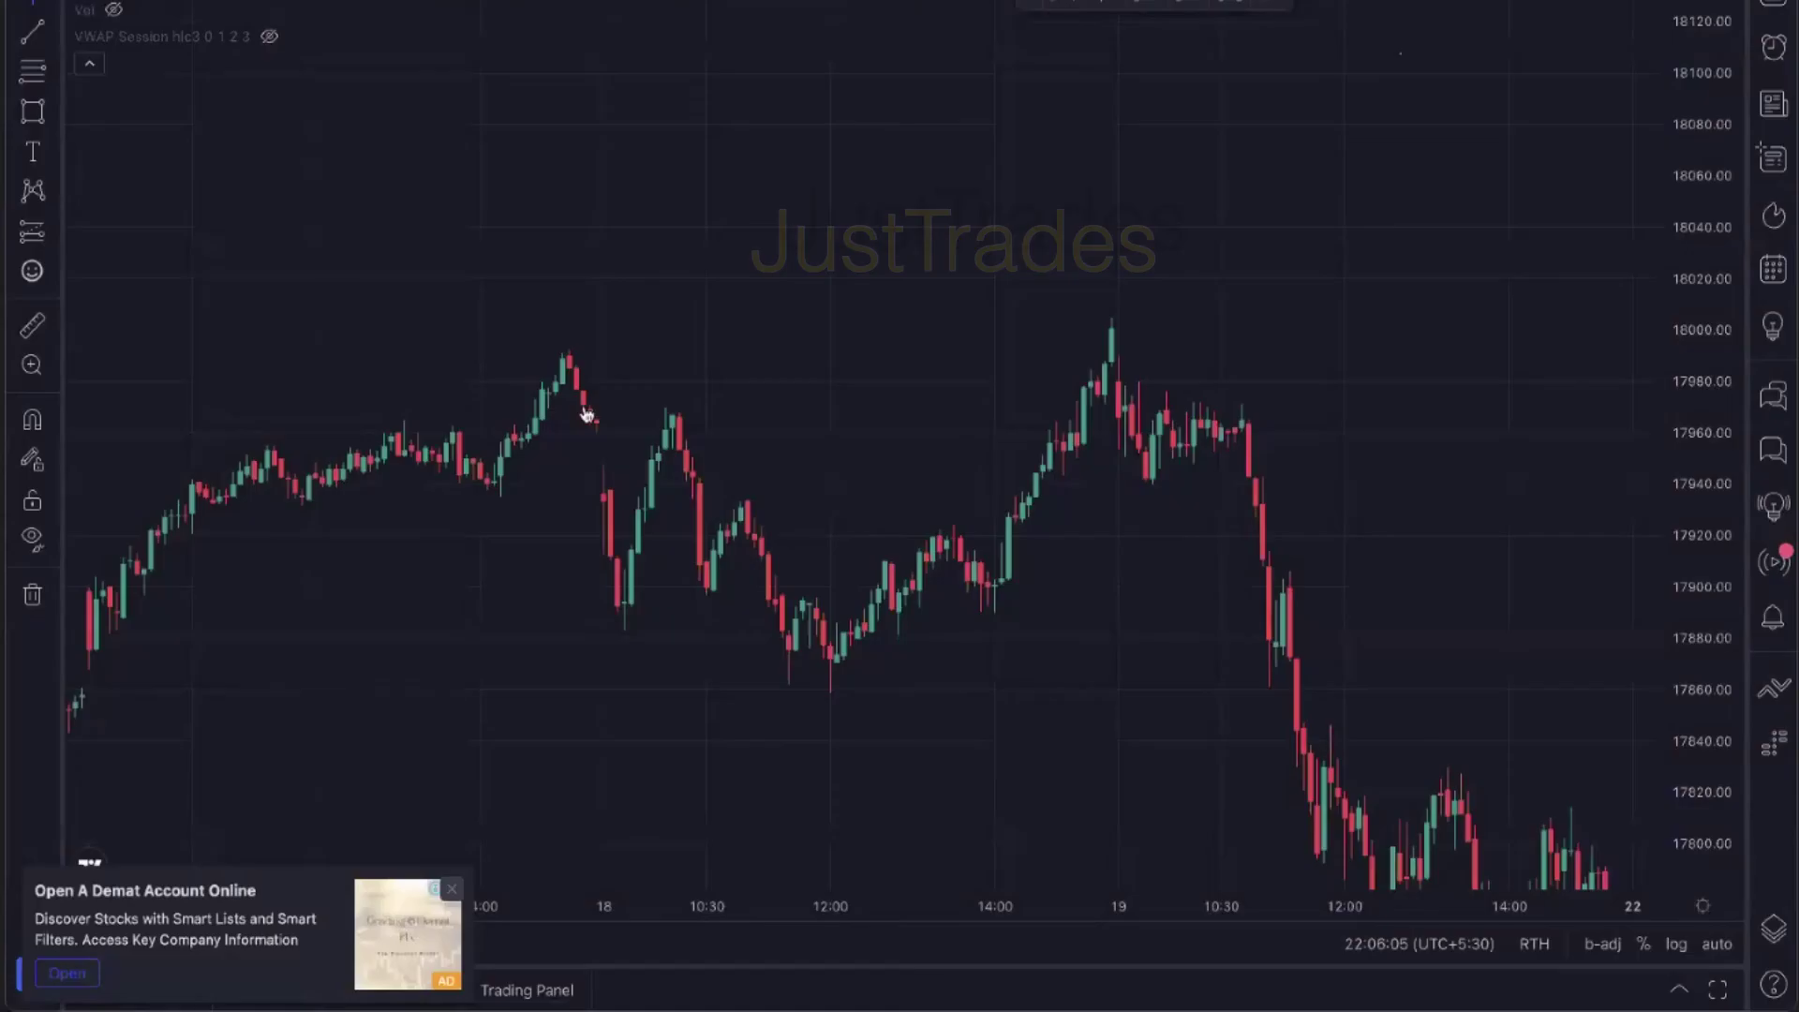
scroll(885, 366, down, 3)
text(1D)
key(Return)
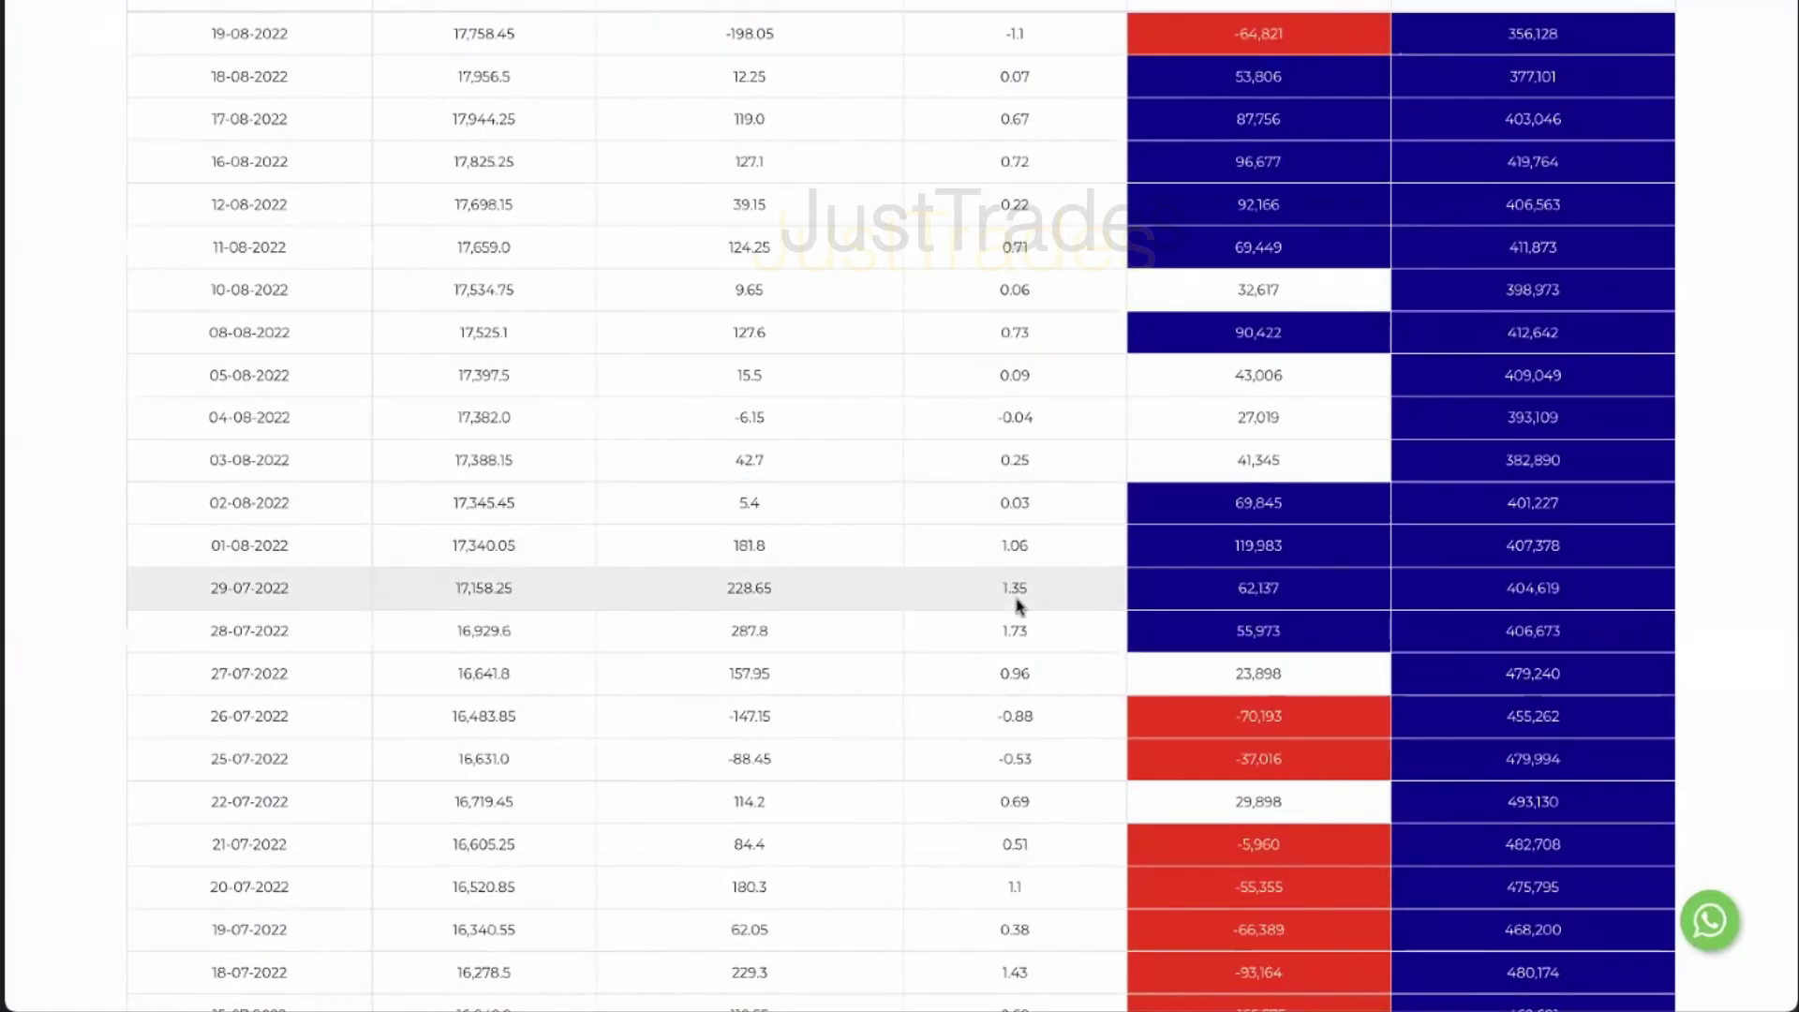
Back in the NPAH table, highlight the 08-03-2022 date, Index and Stocks NPAH, plus the Stocks NPAH for 04-03-2022 and 28-02-2022
scroll(1019, 605, down, 20)
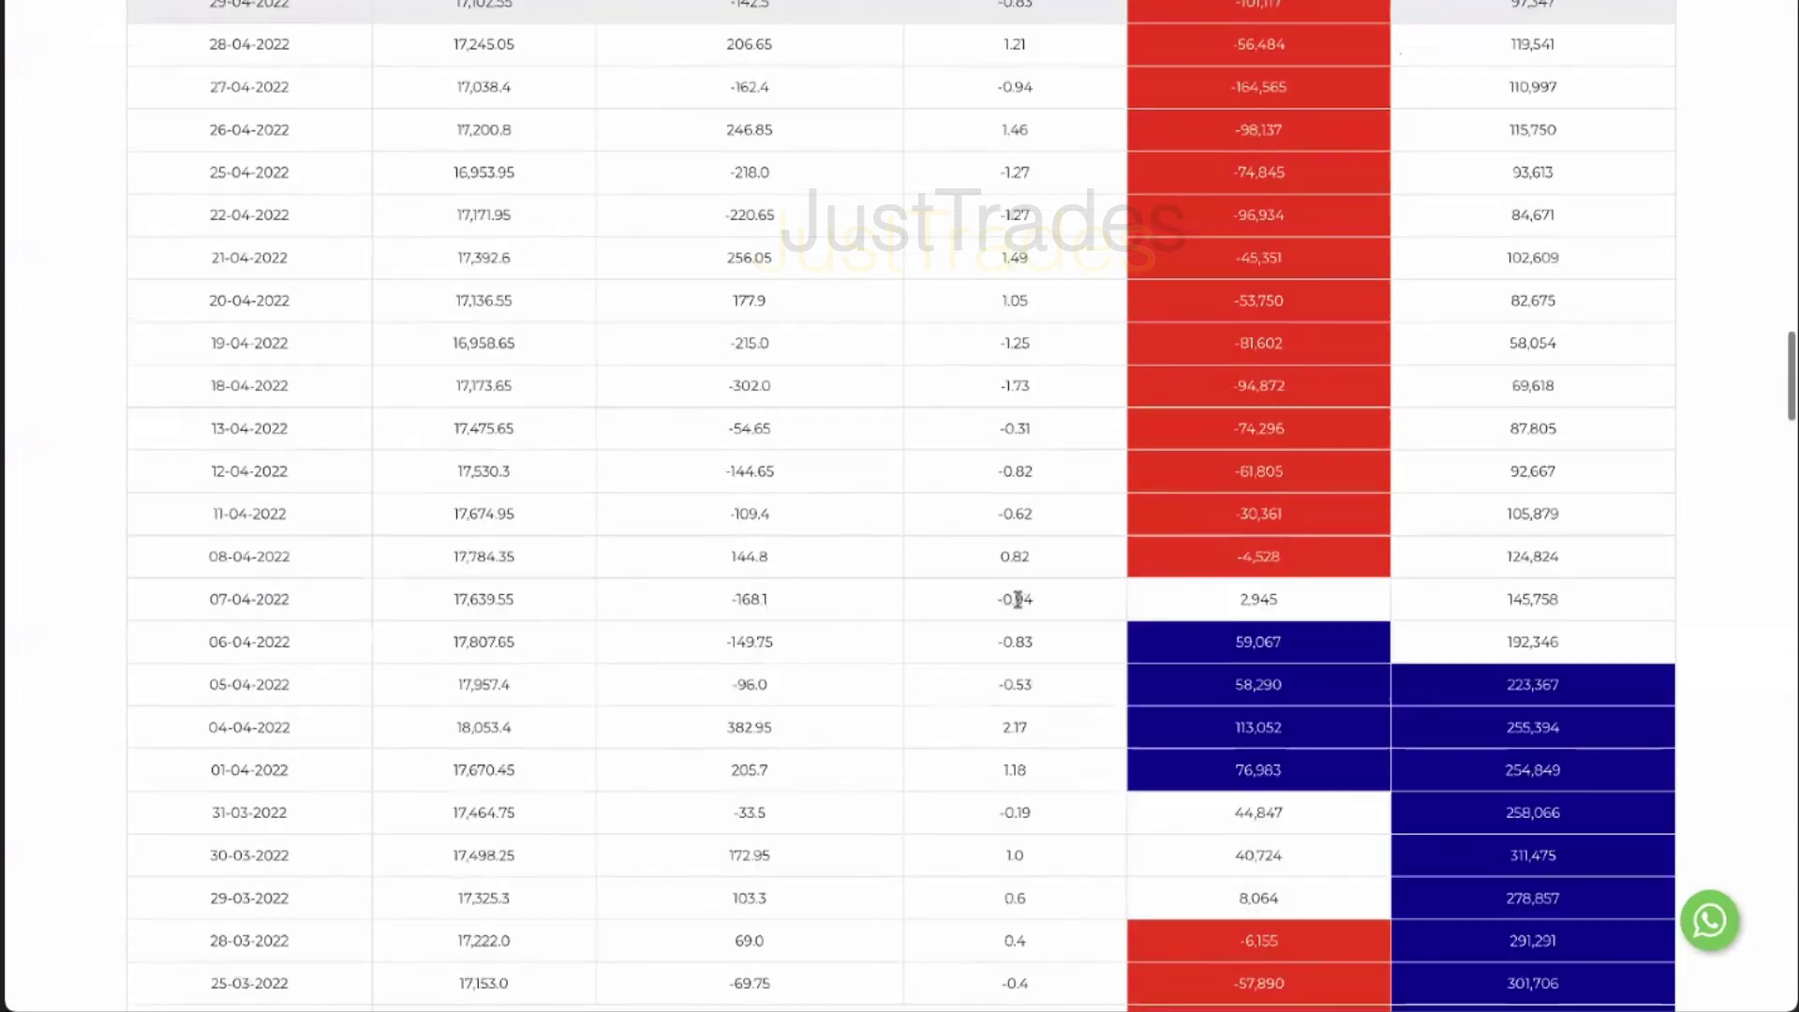
scroll(1018, 599, down, 10)
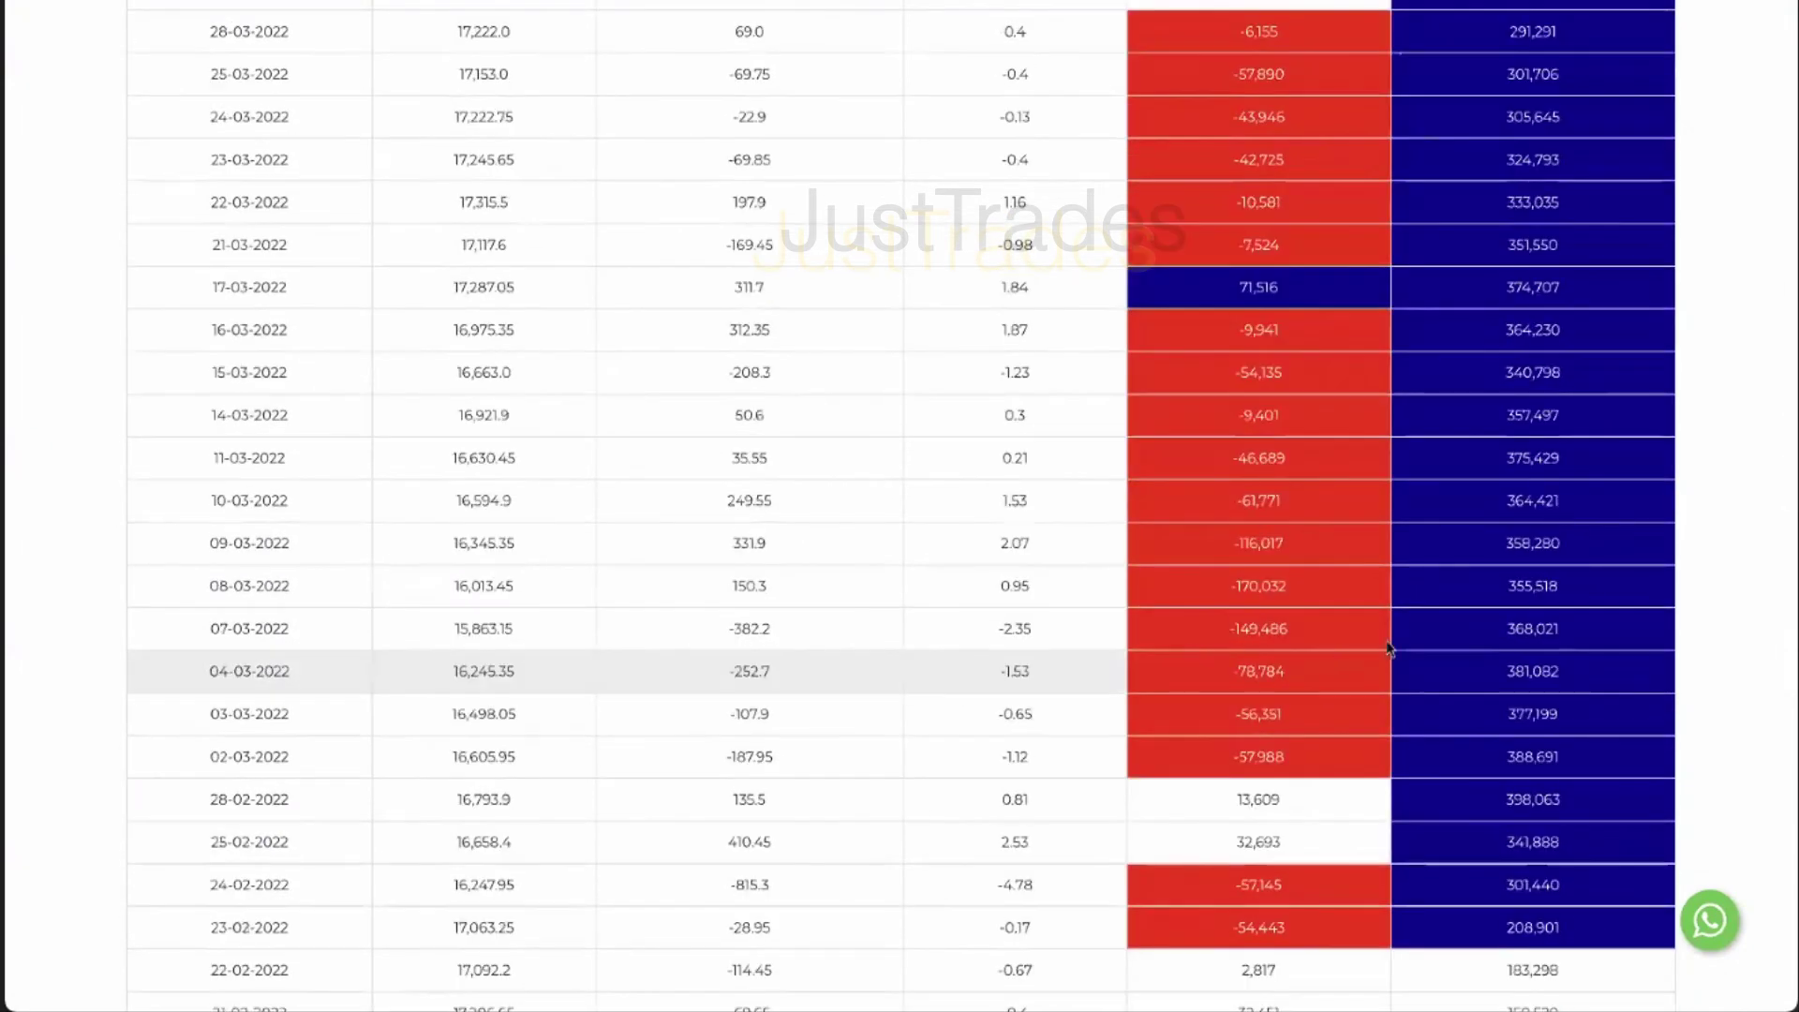
drag(155, 592, 344, 596)
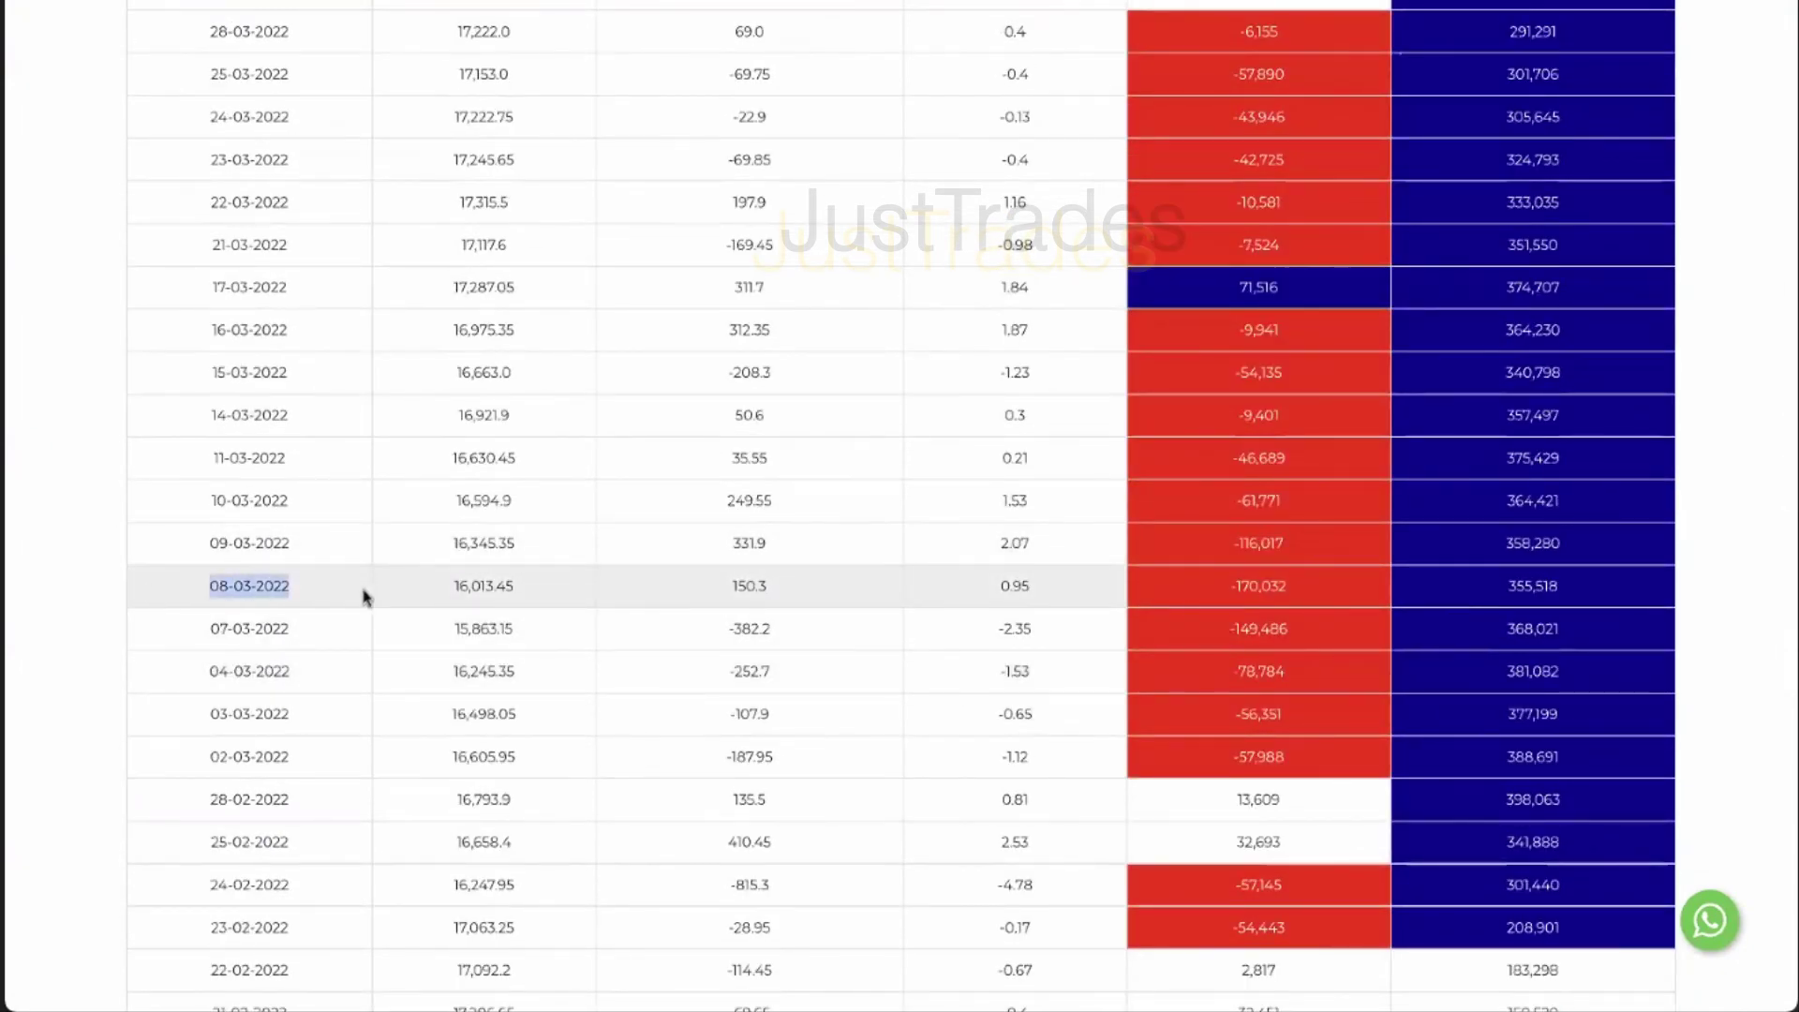
drag(1448, 587, 1571, 592)
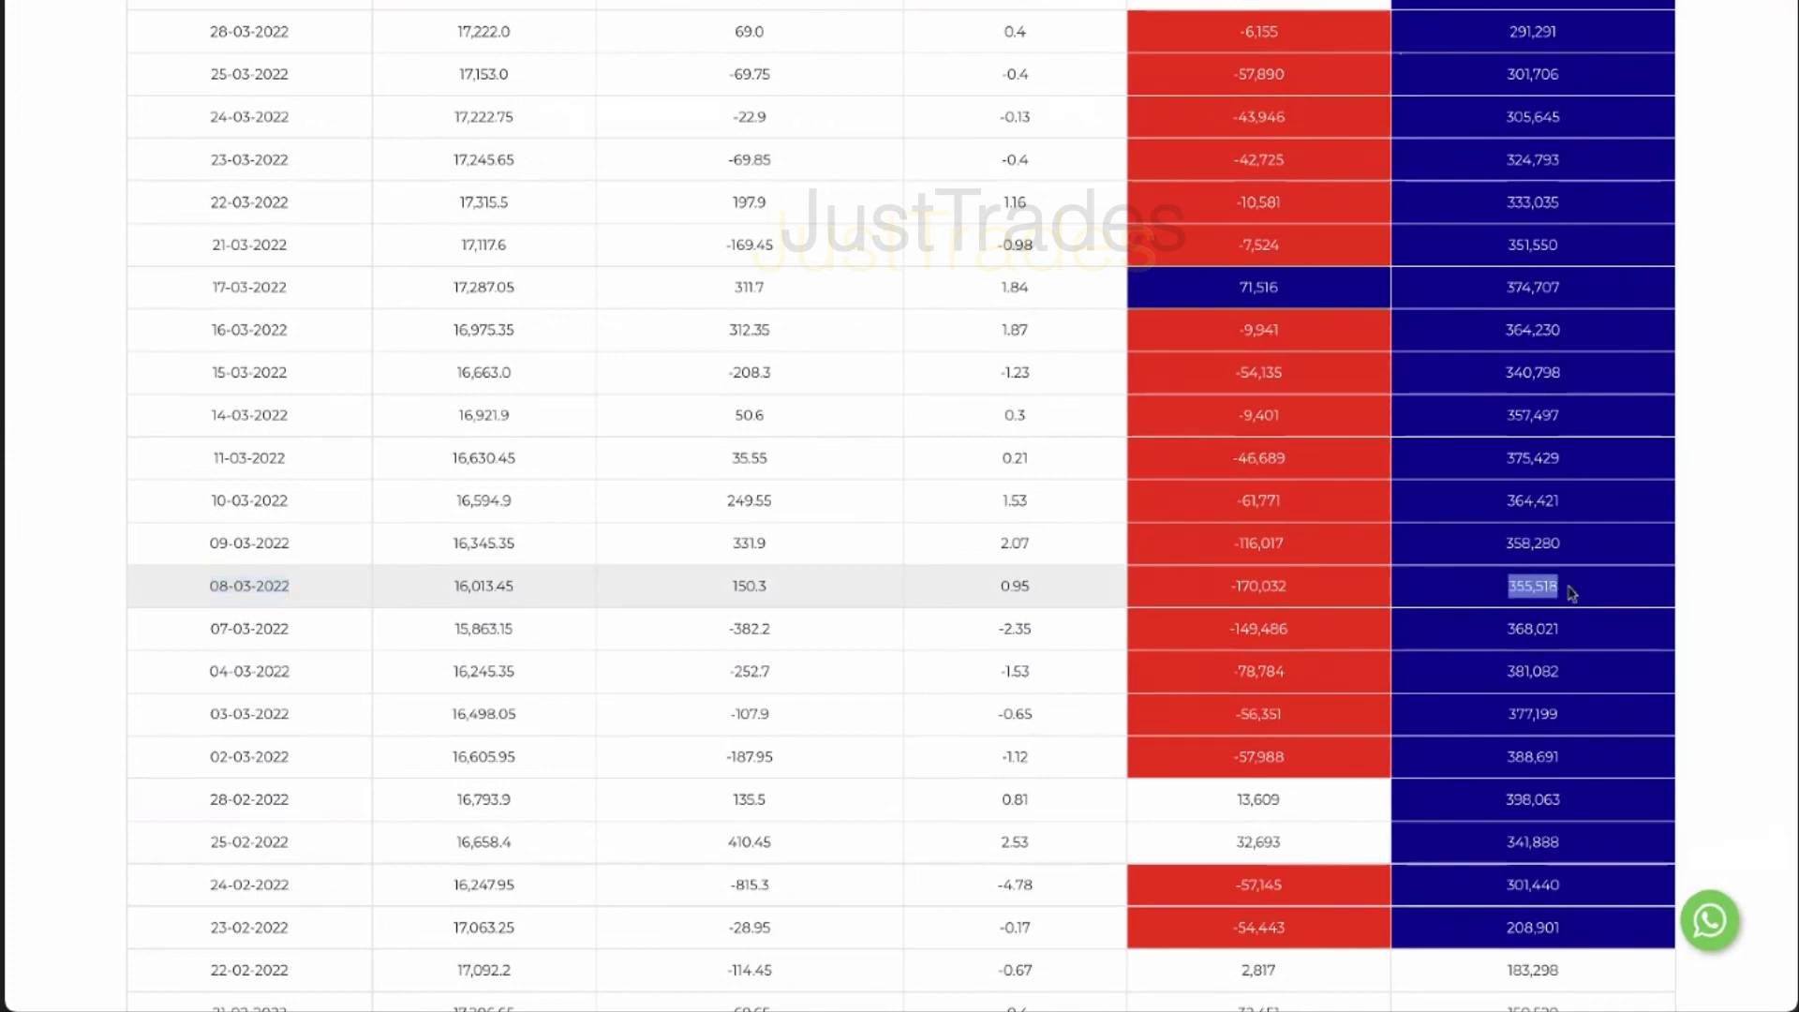
drag(1194, 589, 1299, 599)
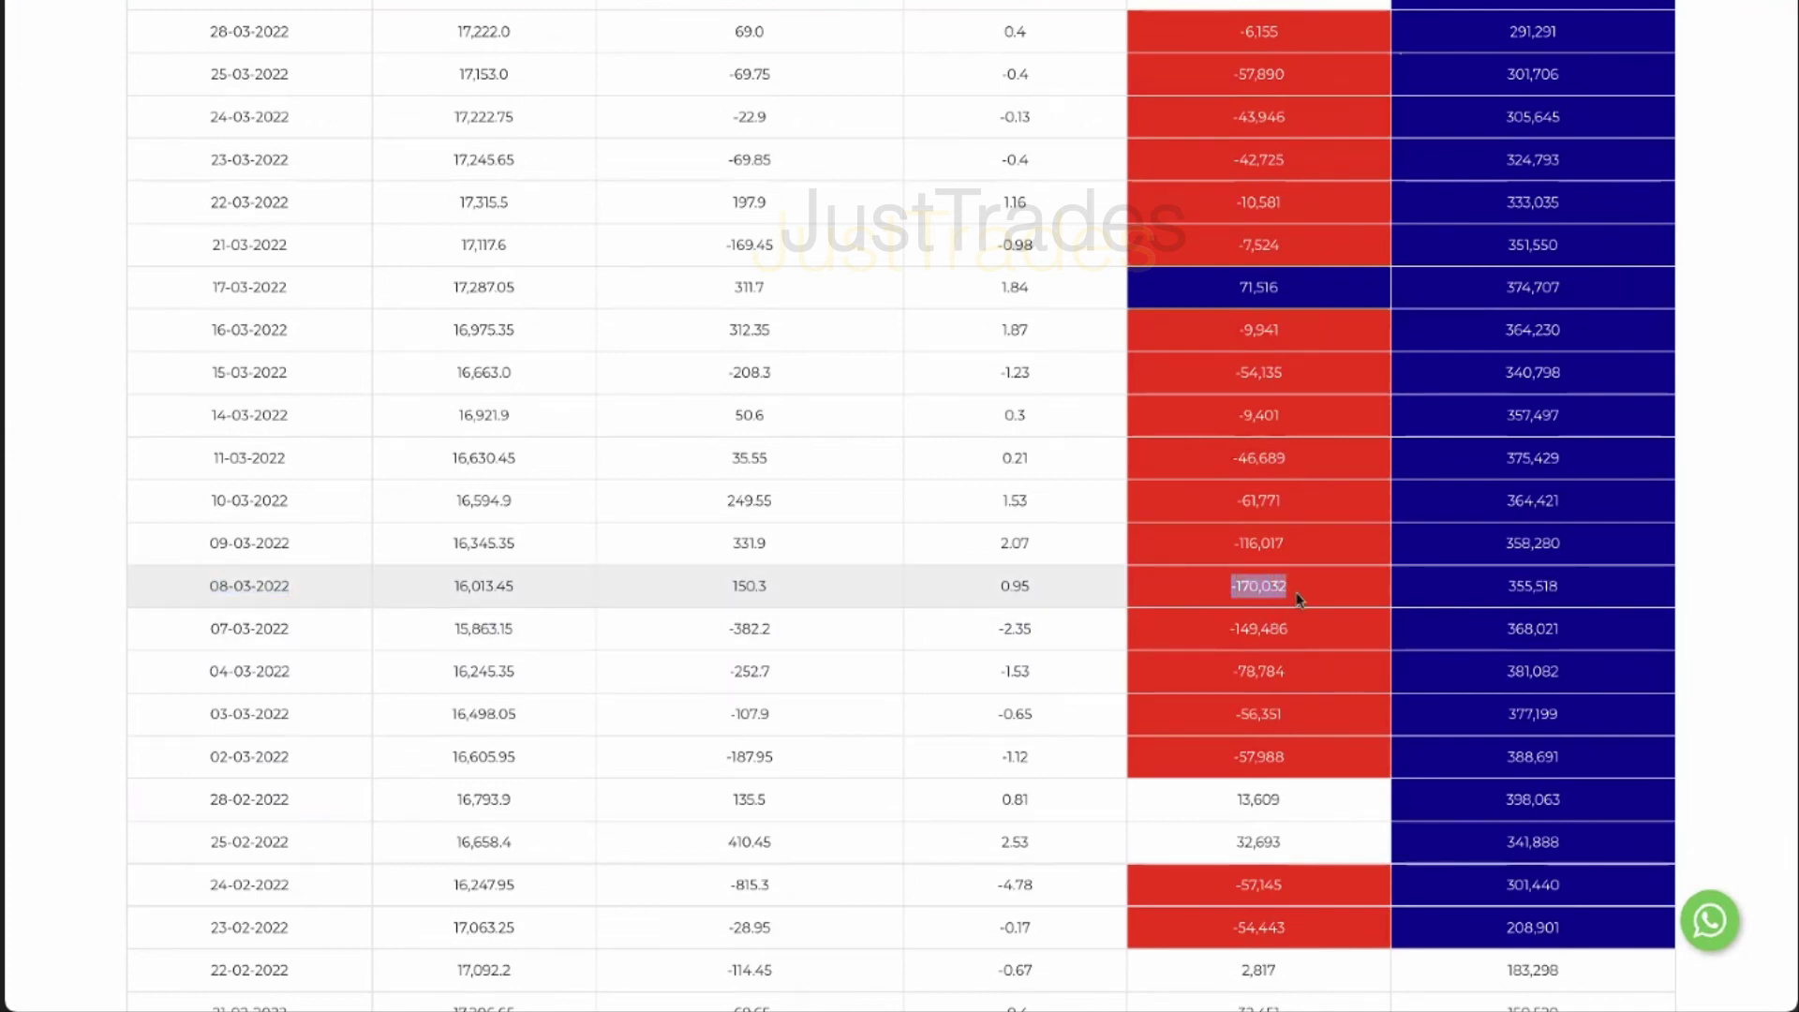
drag(1504, 585, 1578, 588)
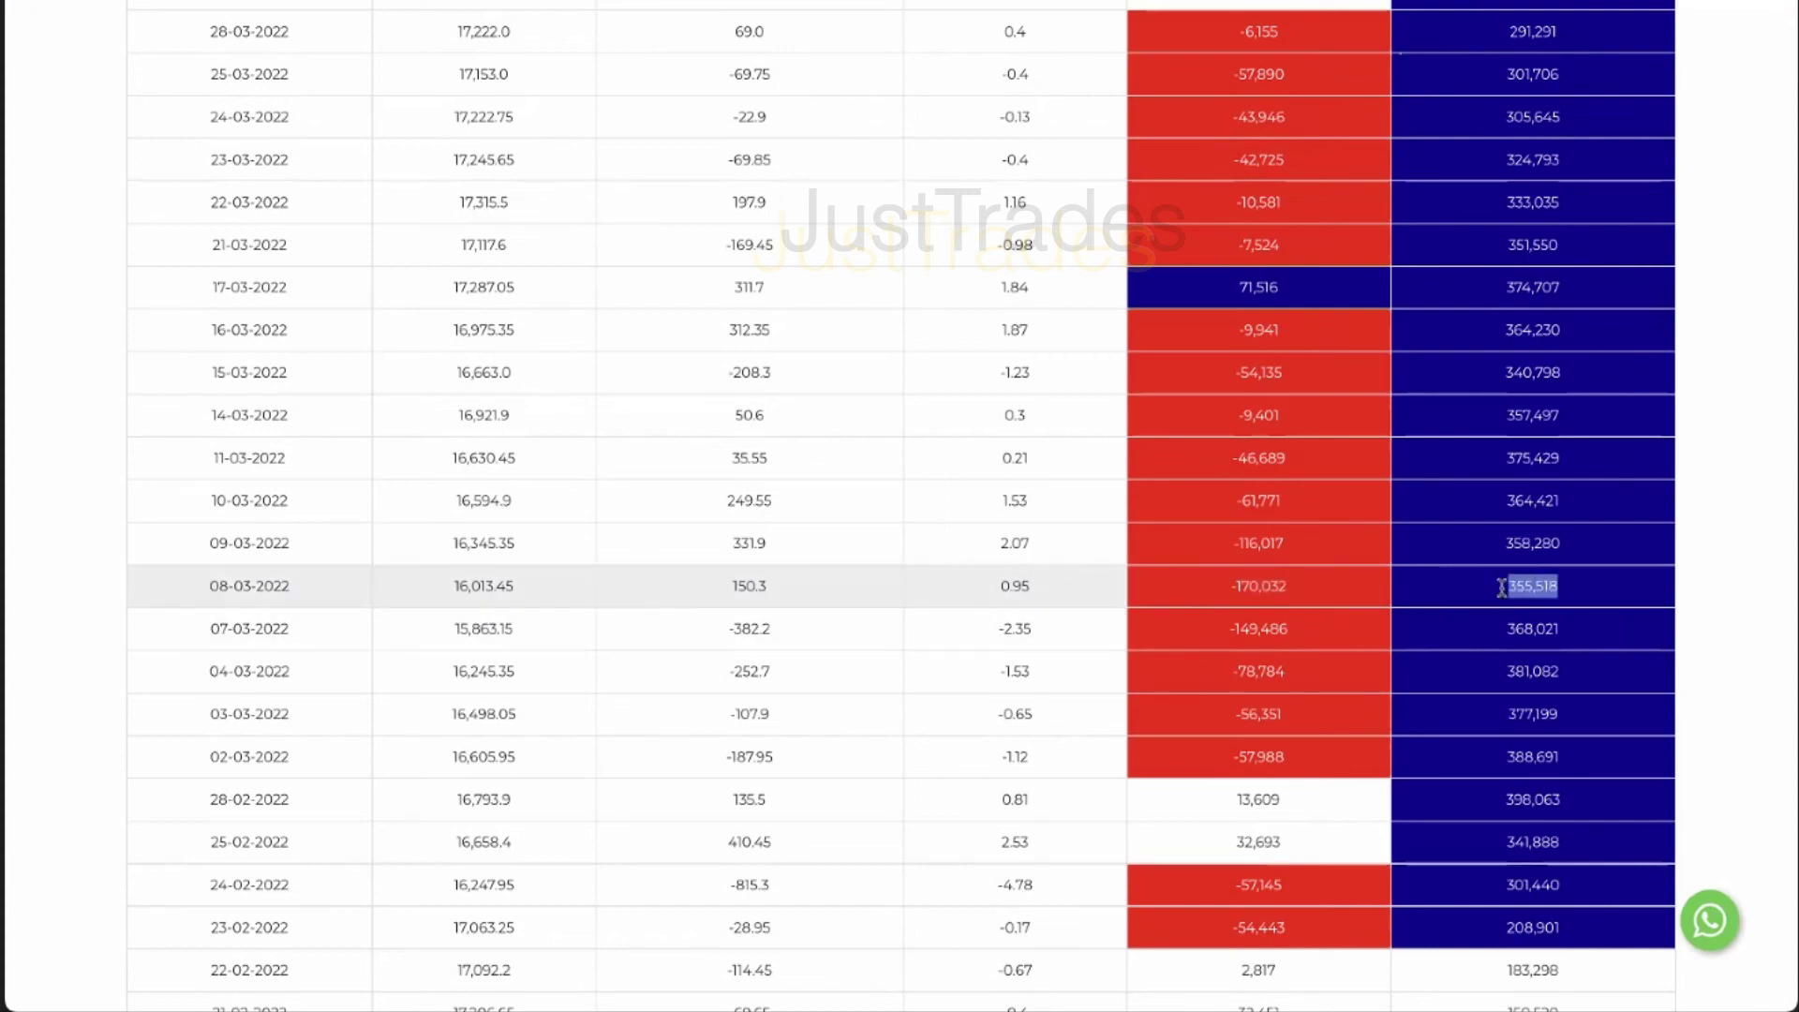
drag(1503, 628, 1586, 682)
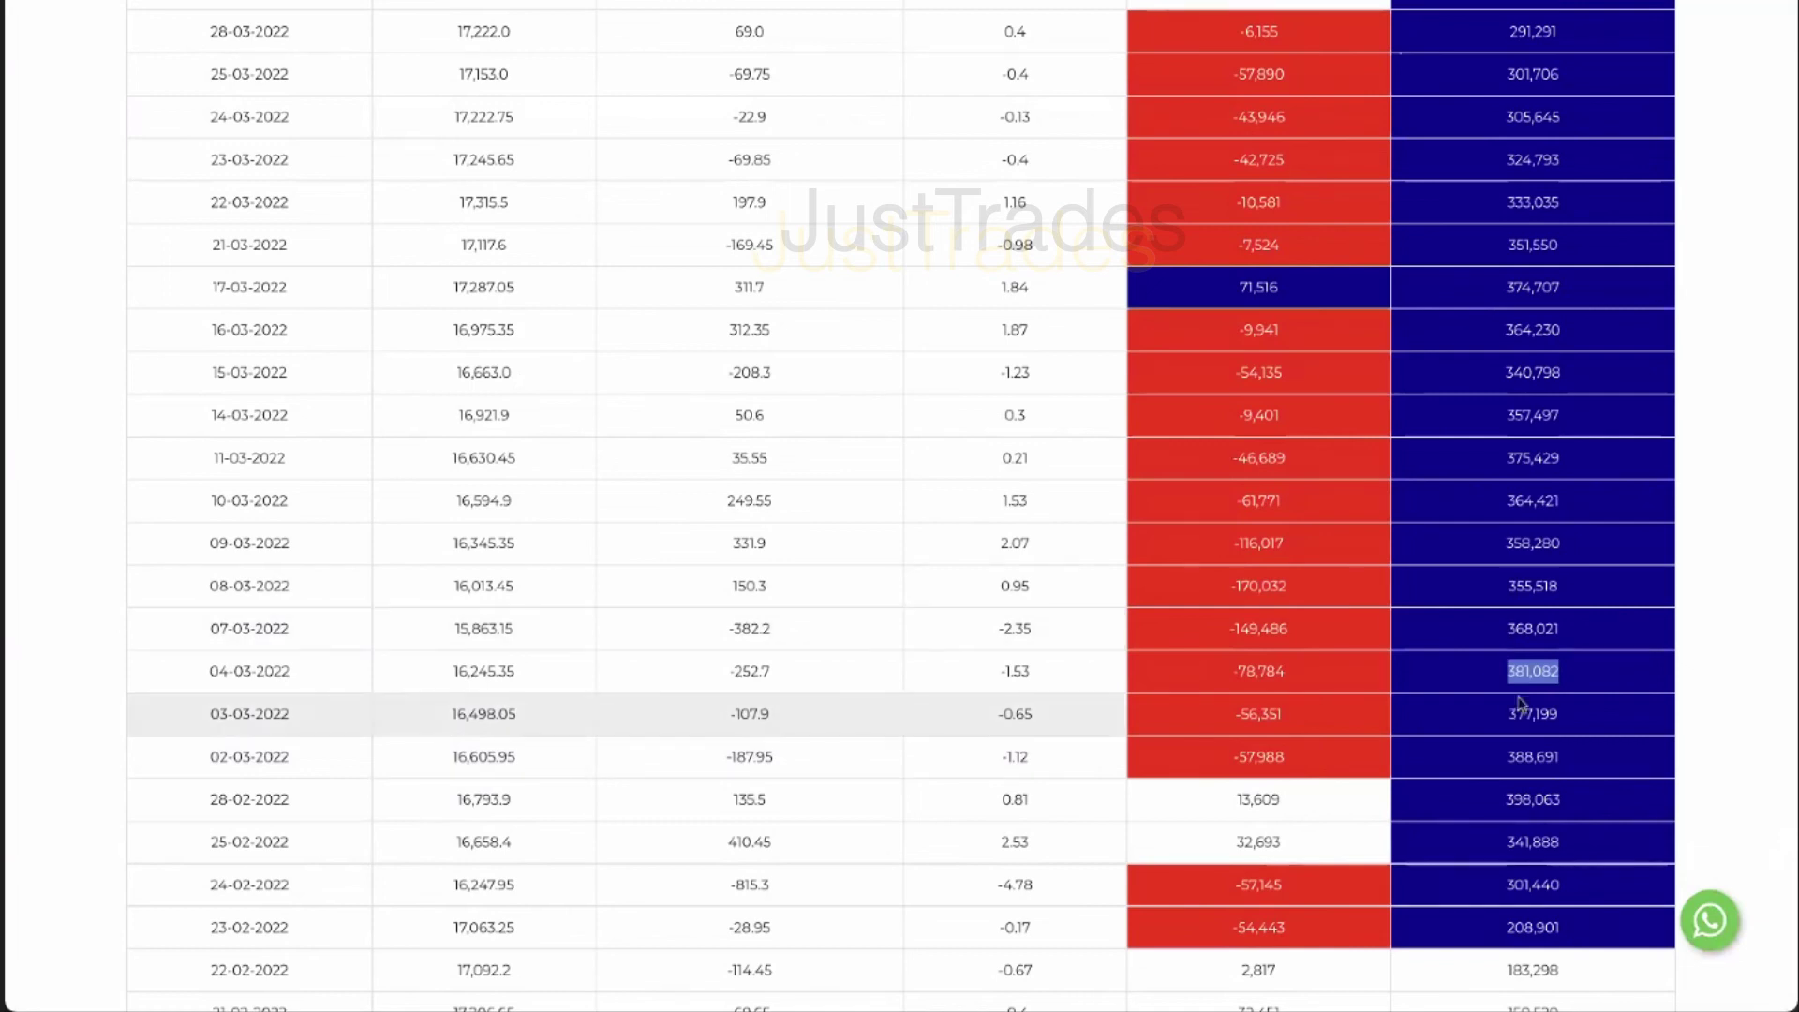
drag(1493, 799, 1581, 795)
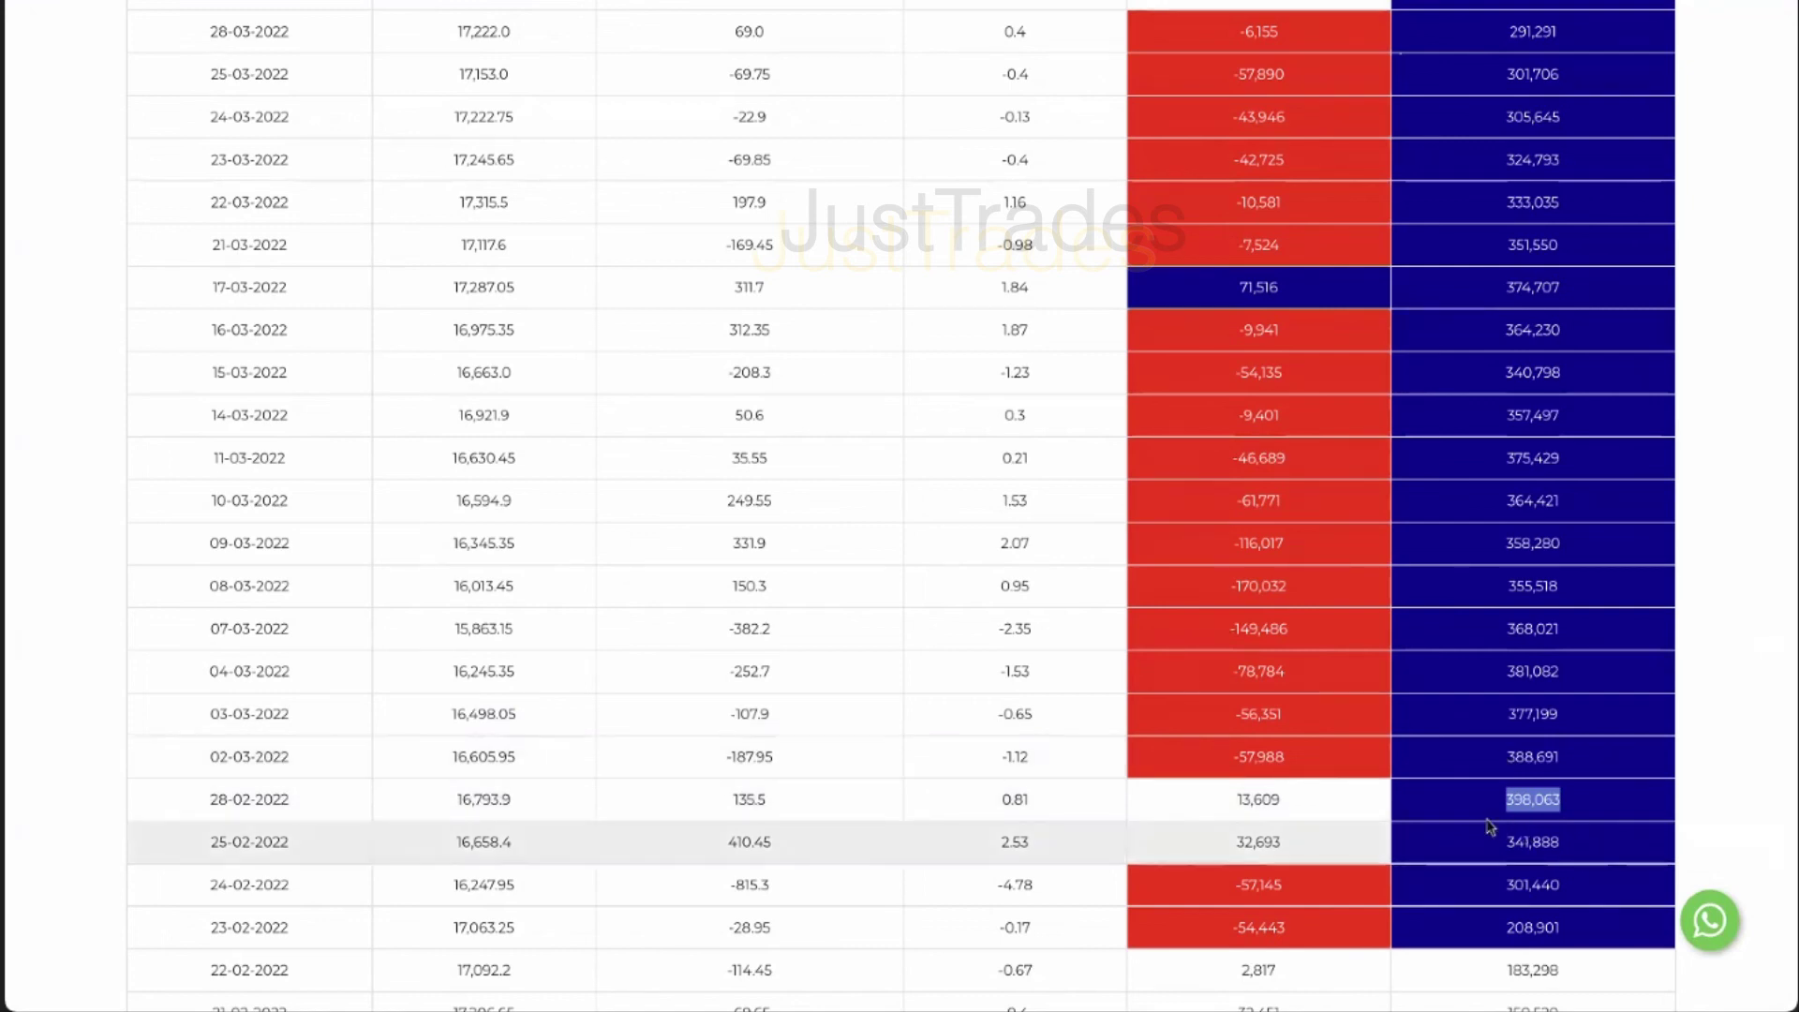
Highlight the Stocks NPAH values in the April 2022 rows between 06-04-2022 and 13-04-2022
scroll(1470, 458, up, 2)
scroll(1470, 459, up, 5)
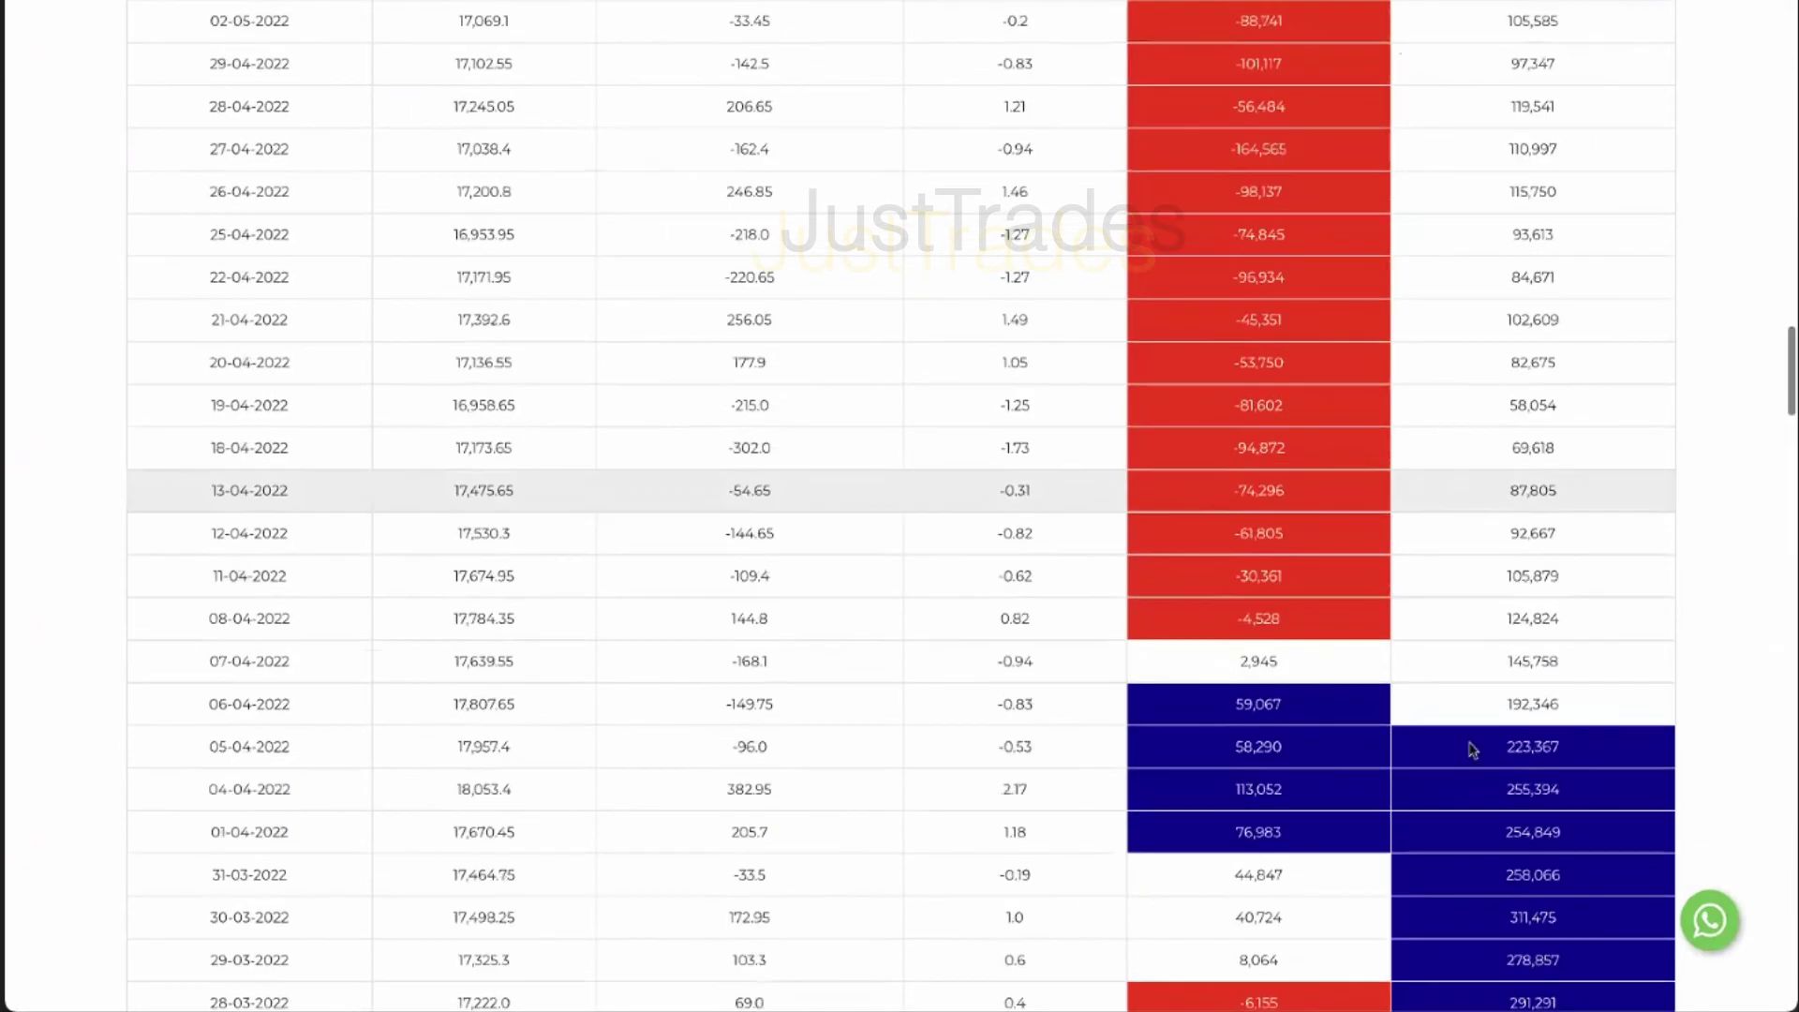
drag(1506, 533, 1565, 469)
click(1563, 349)
double_click(1561, 315)
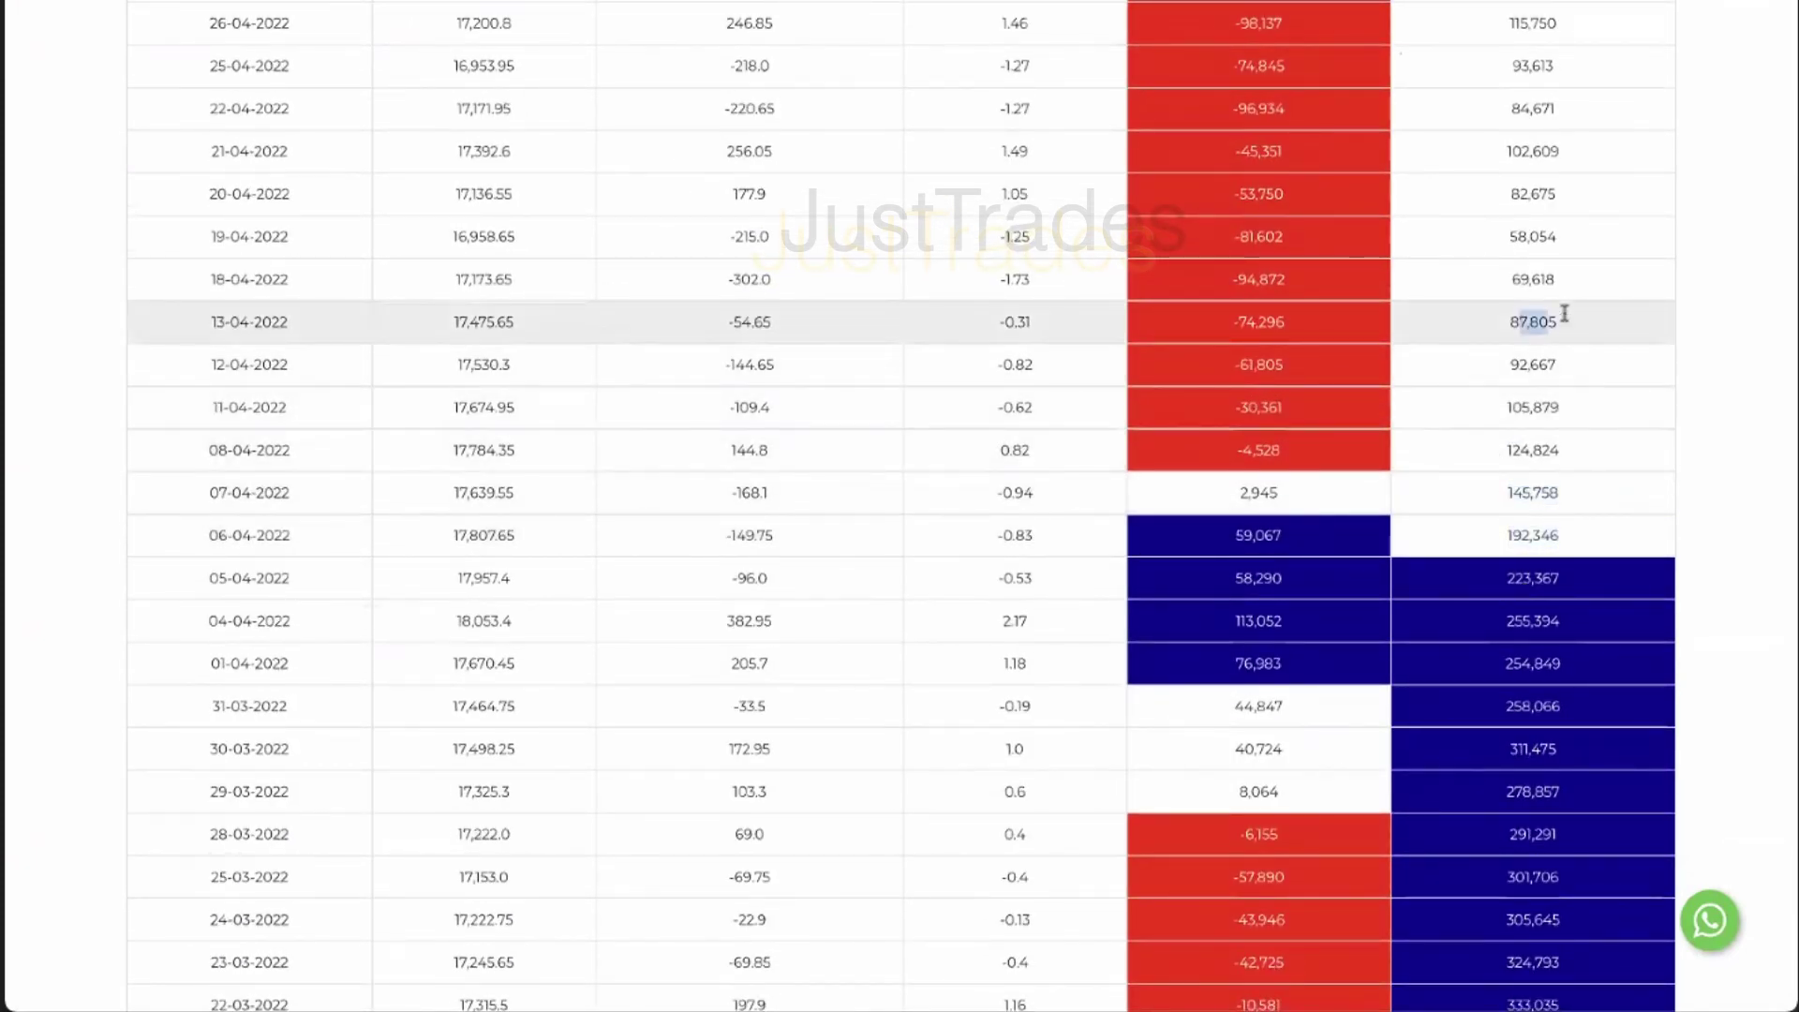
drag(1496, 412, 1558, 407)
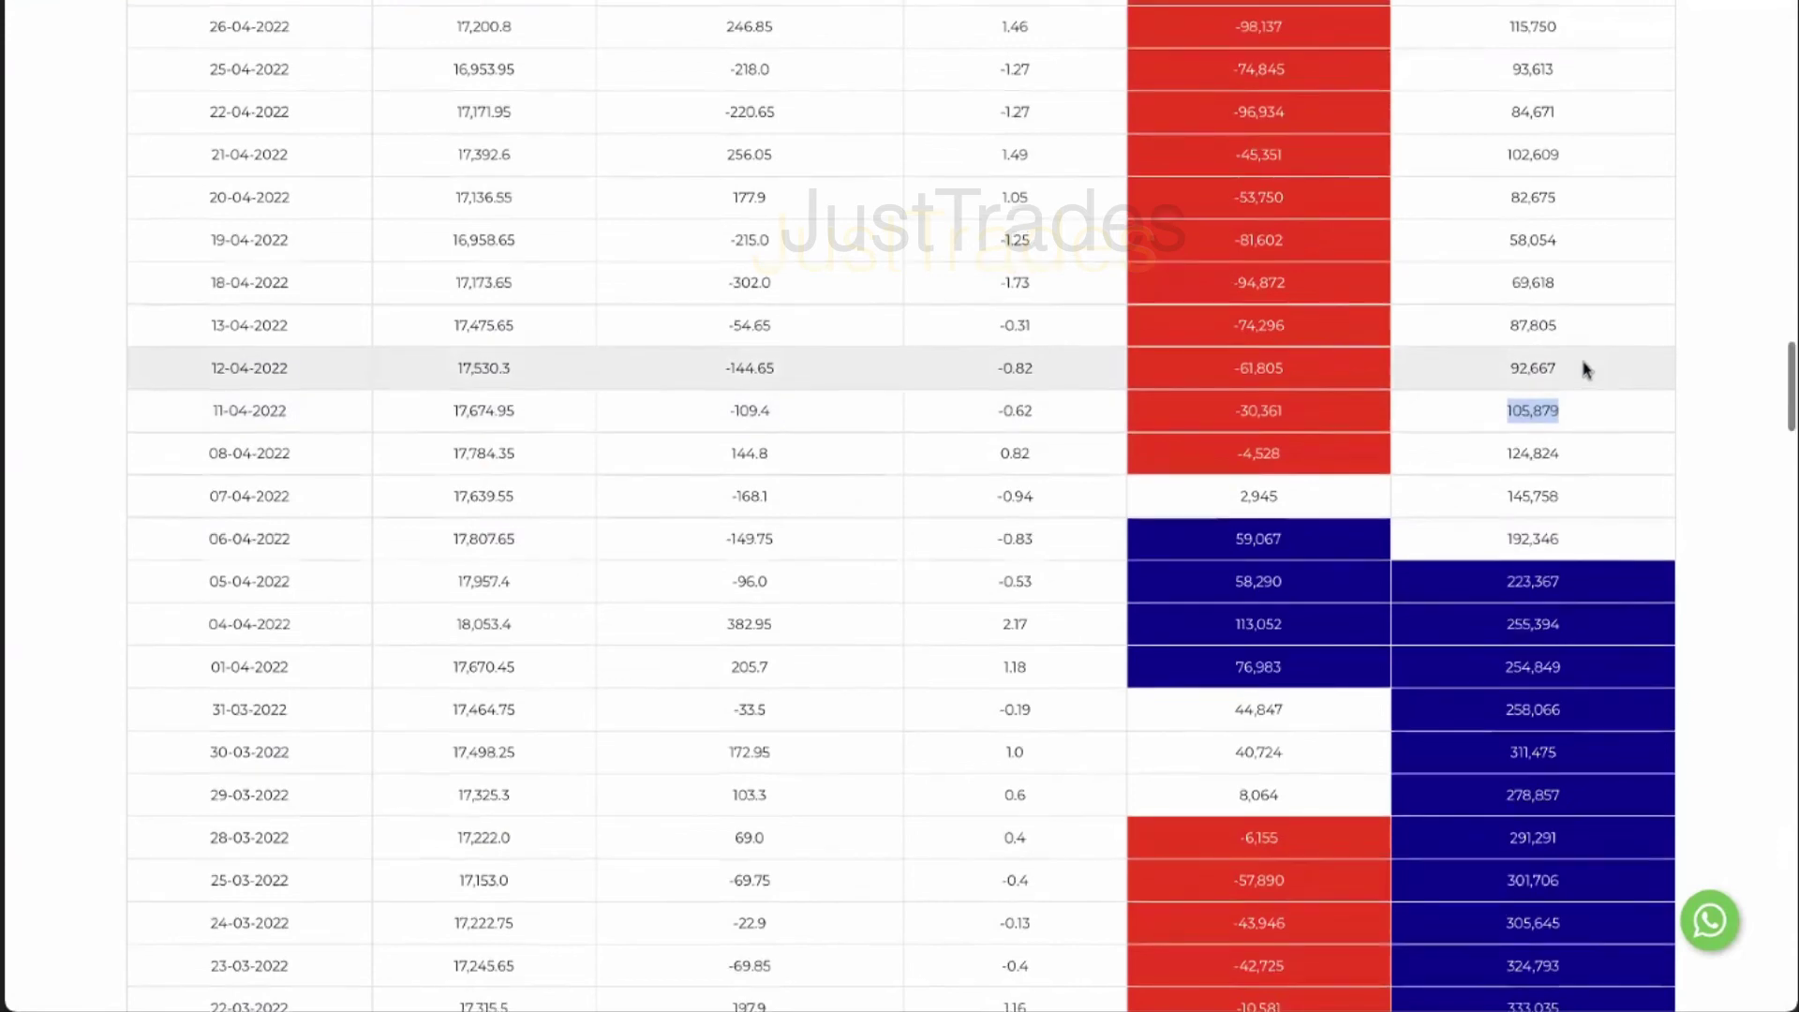
scroll(1583, 370, up, 2)
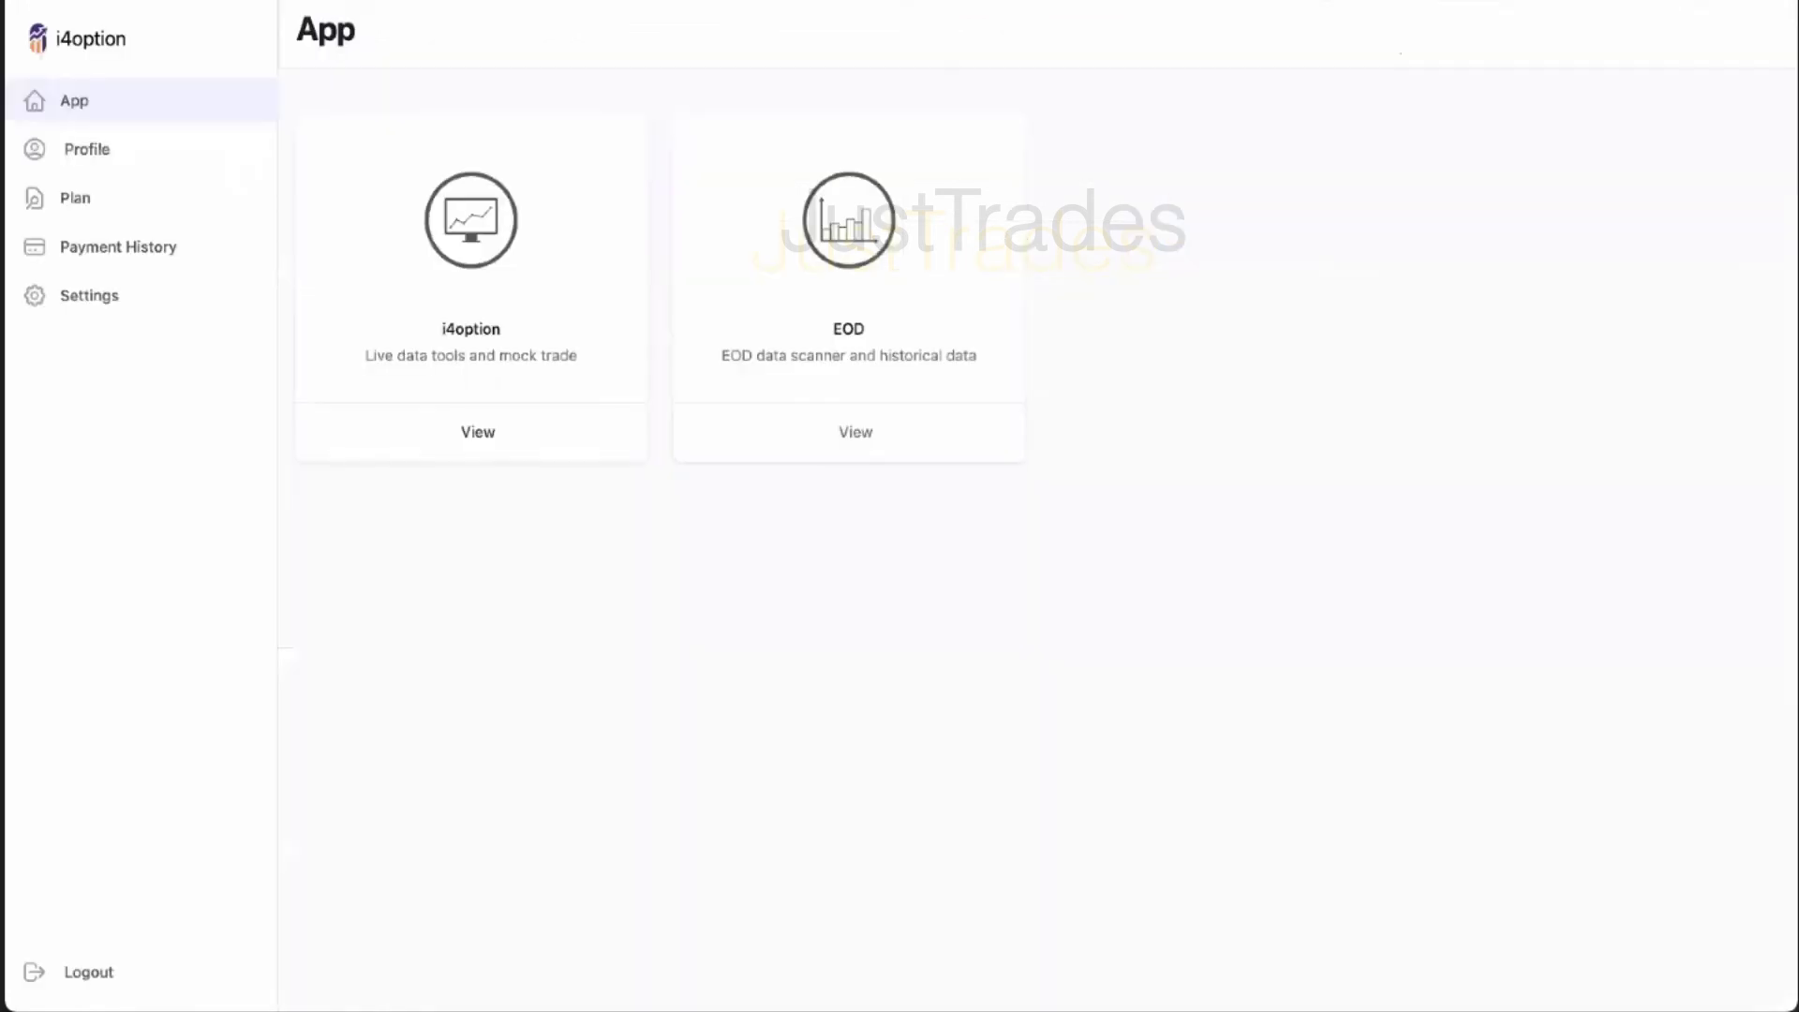
Open the EOD app from i4option and show the participants' Derivative OI for Stock Futures over 6 Months
click(843, 434)
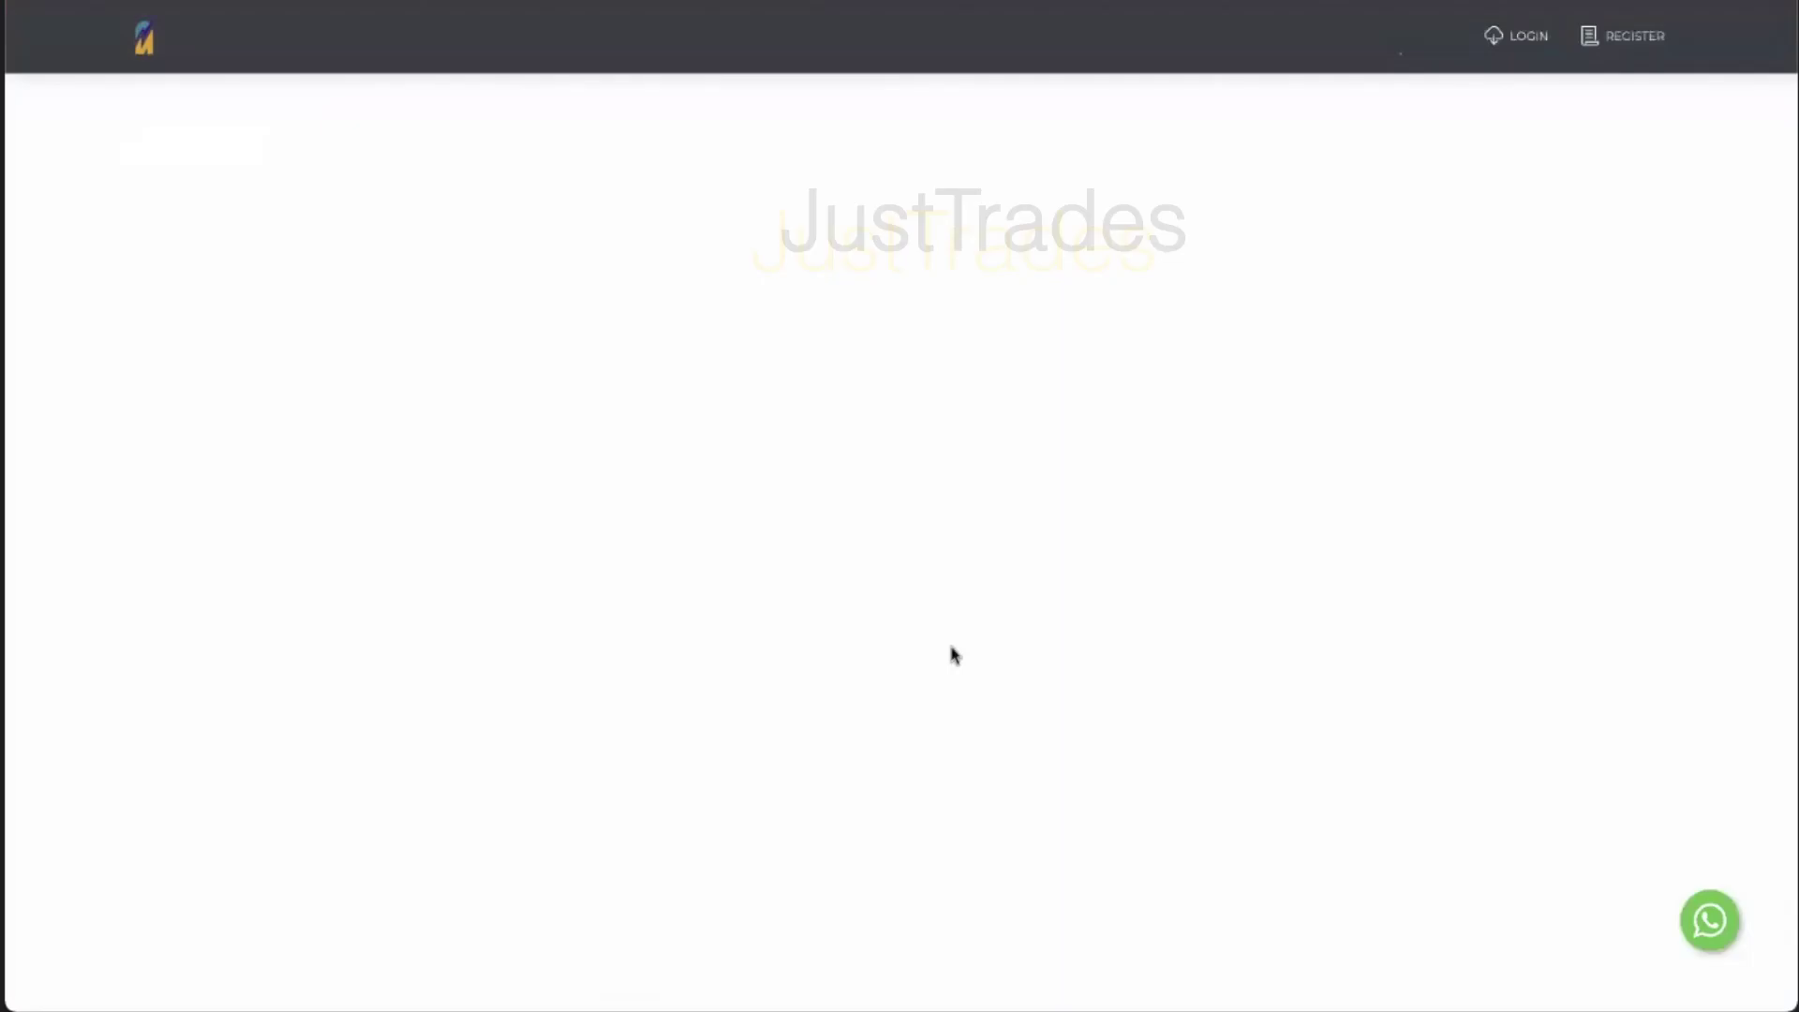
click(1386, 36)
click(1396, 142)
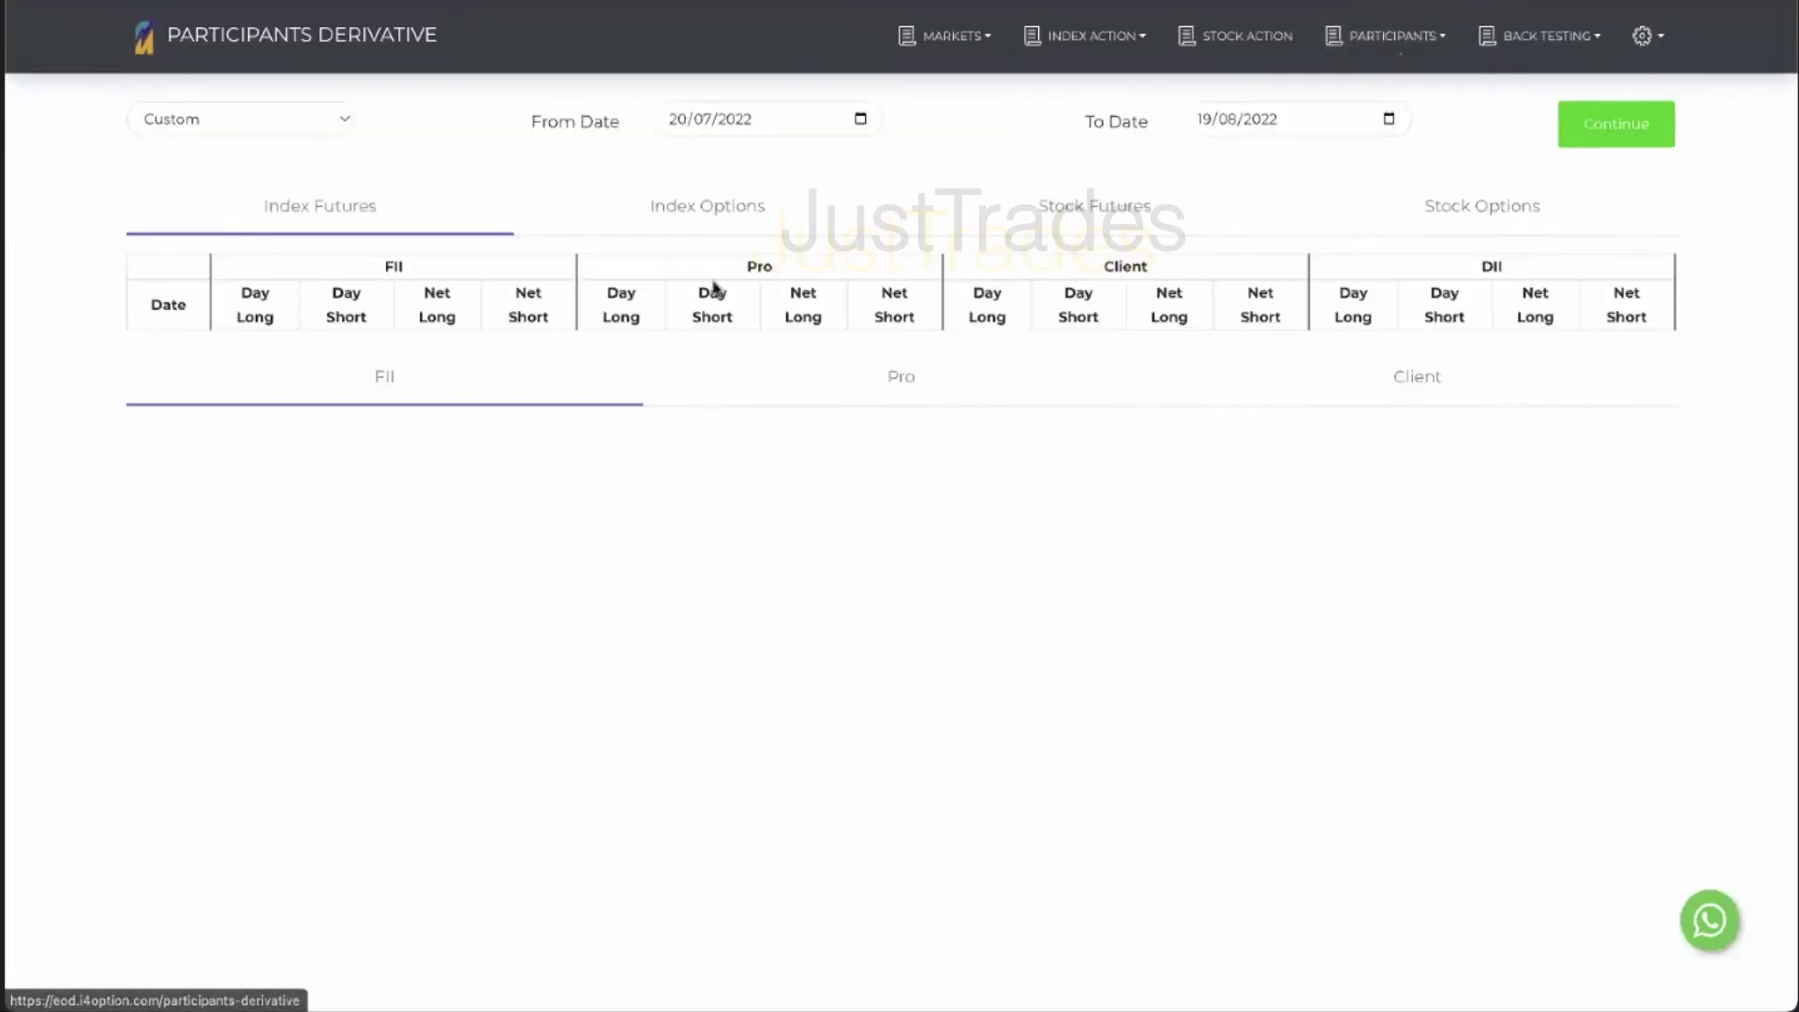
click(223, 112)
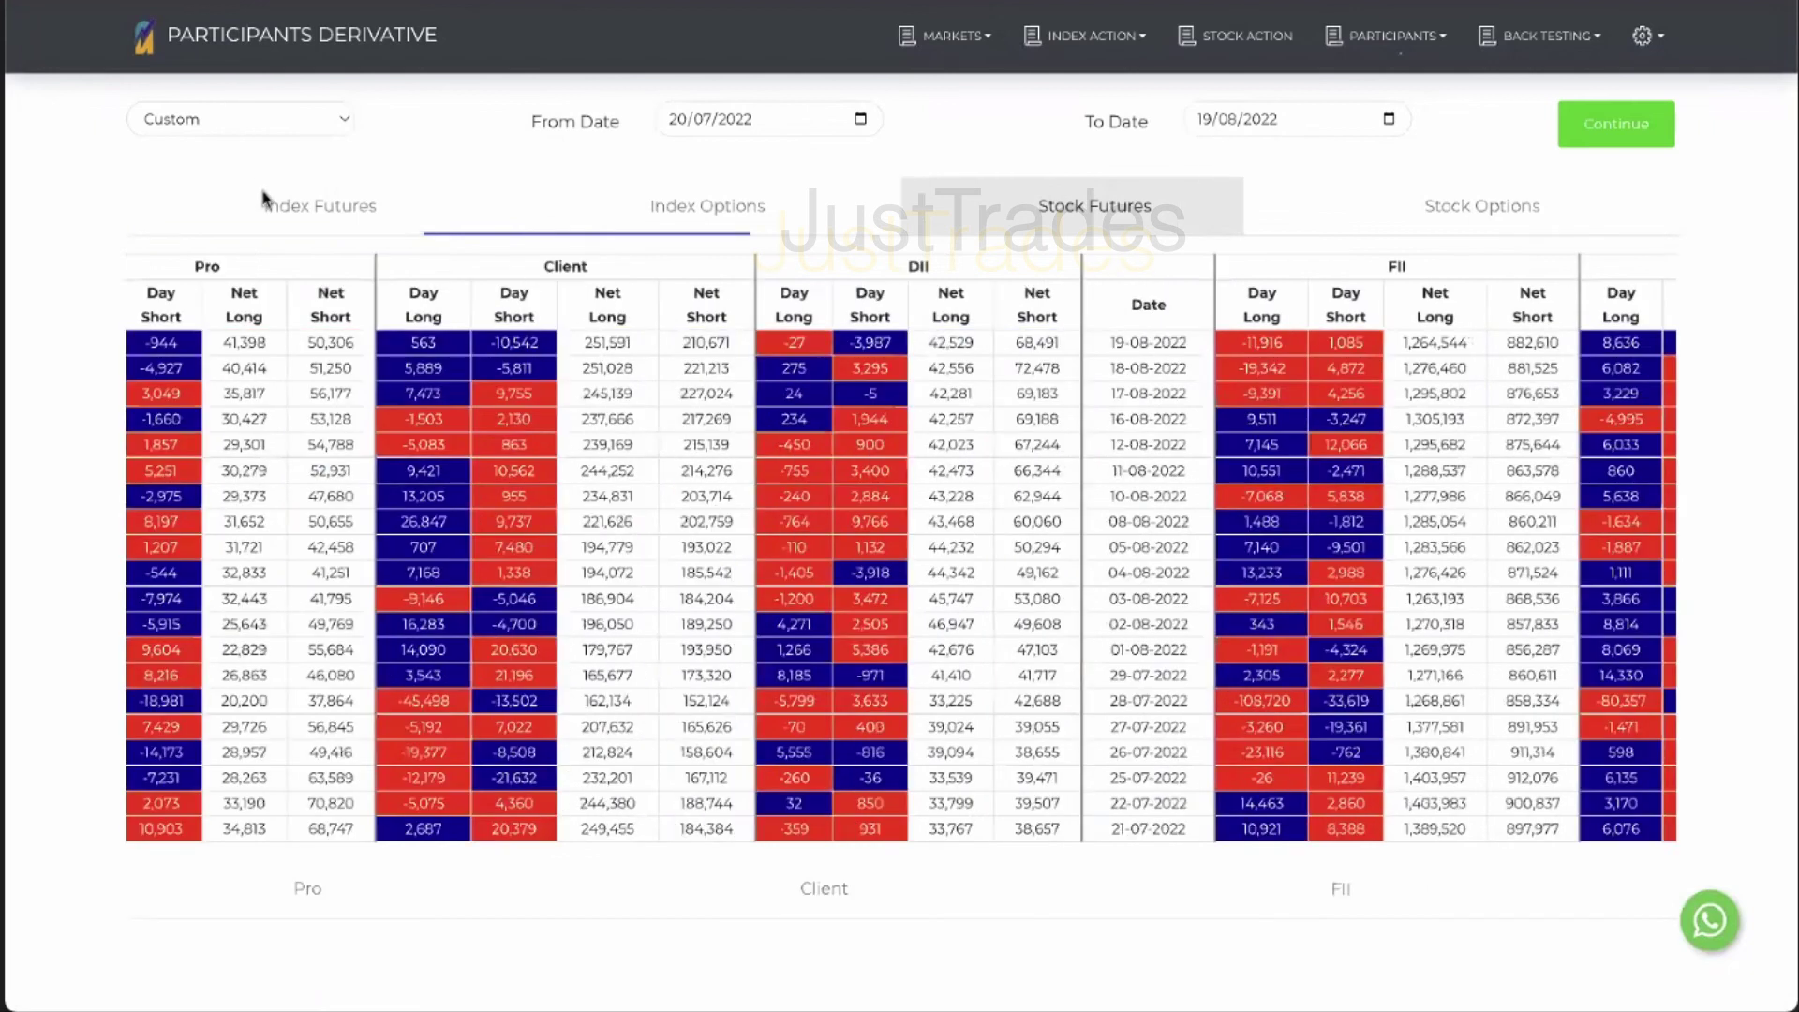
click(261, 131)
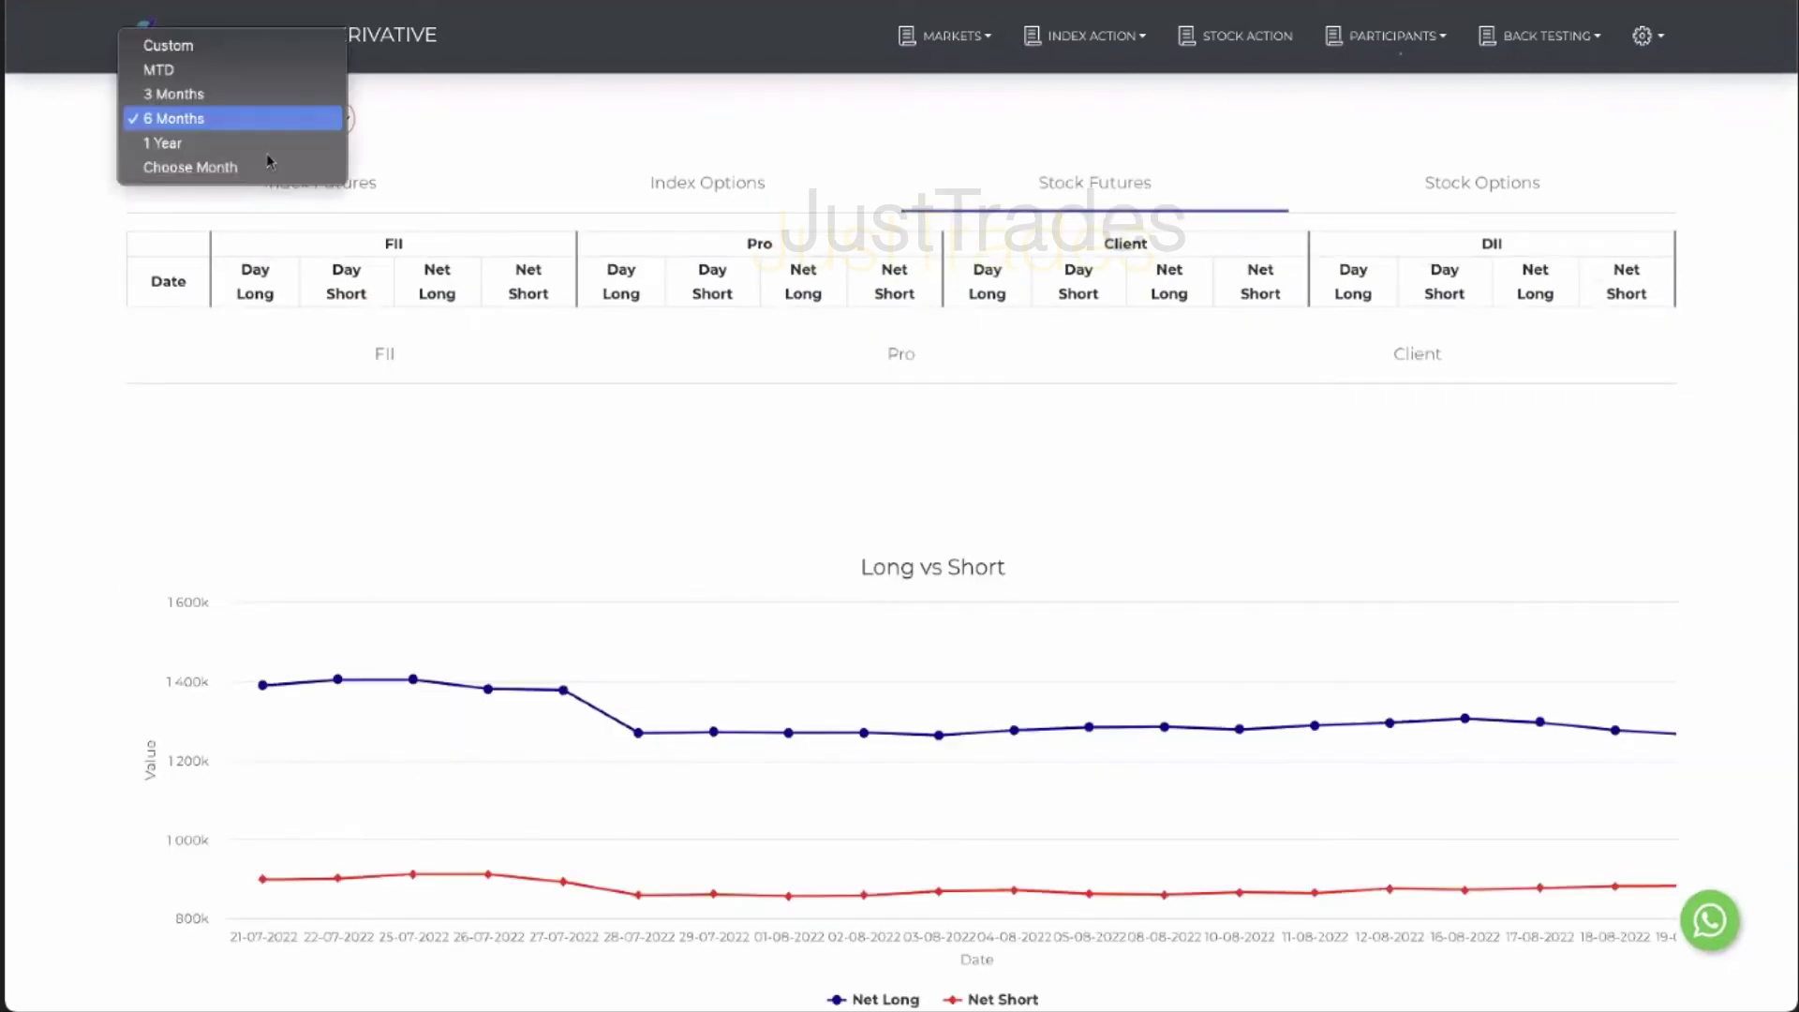
Highlight the FII Day Short stock futures values for 04-04-2022, 06-04-2022, 07-04-2022 and 11-04-2022
scroll(72, 409, down, 1)
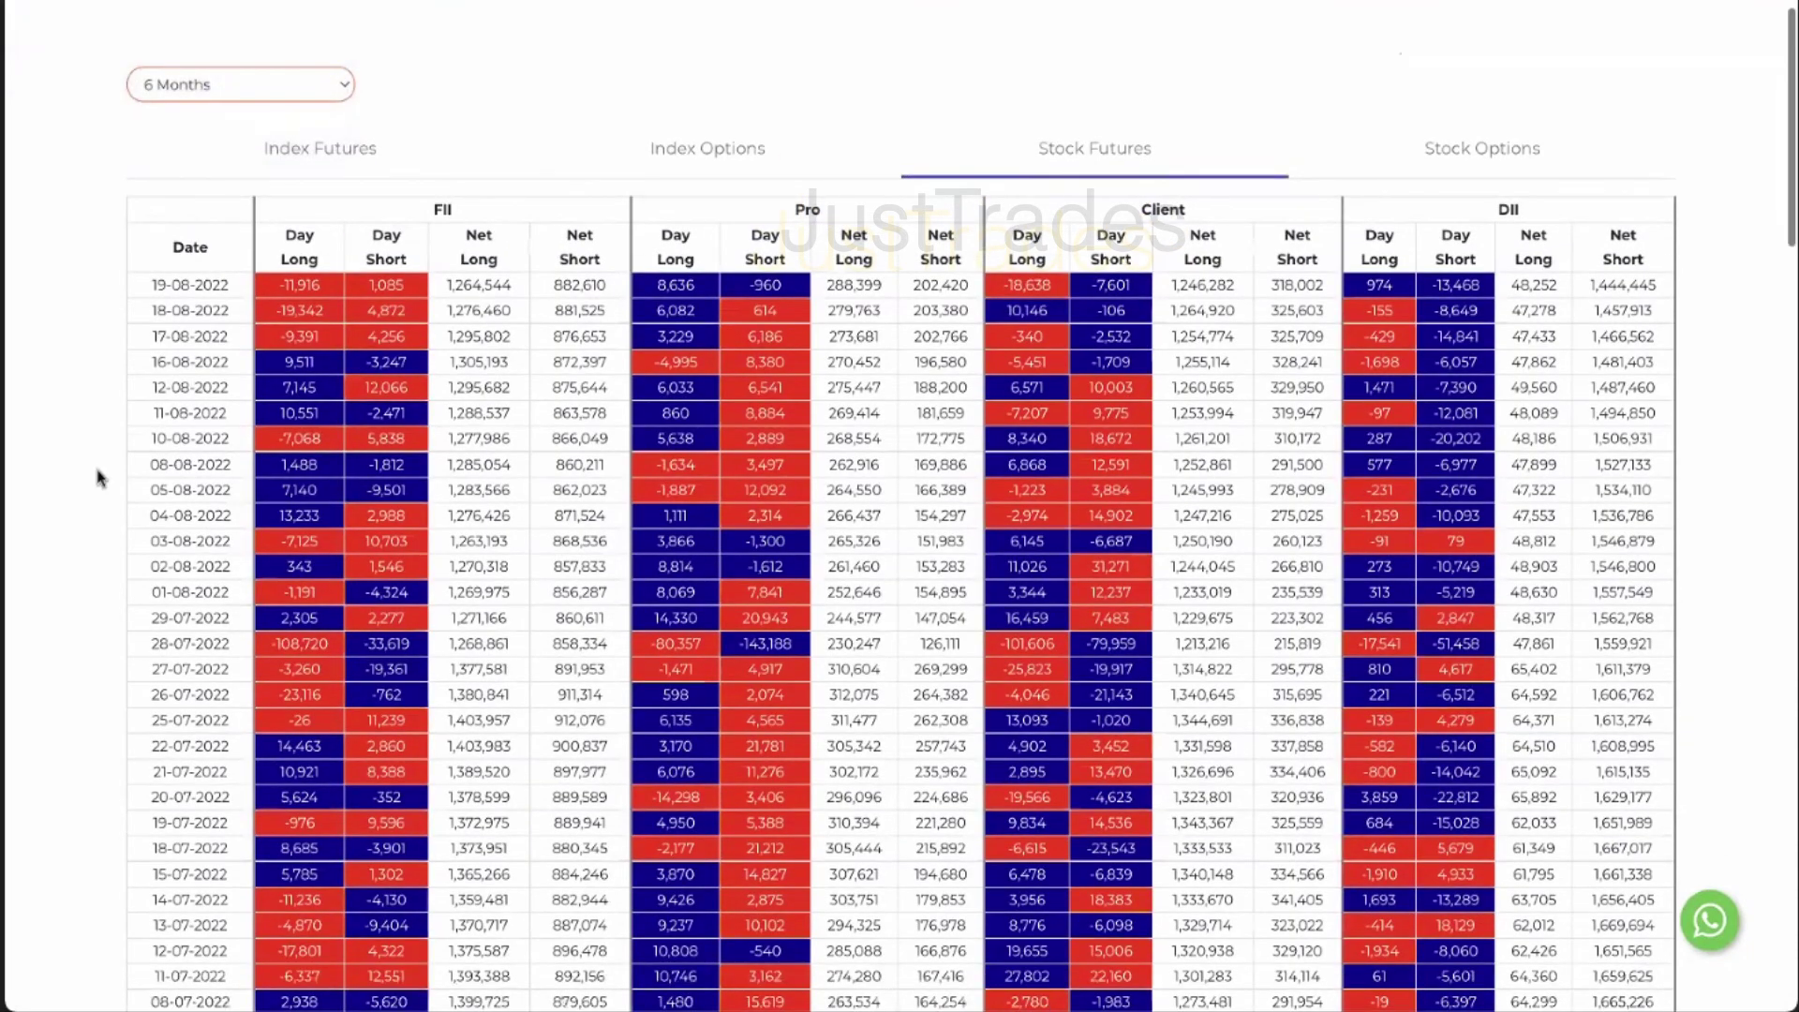
scroll(98, 482, down, 15)
scroll(99, 481, down, 3)
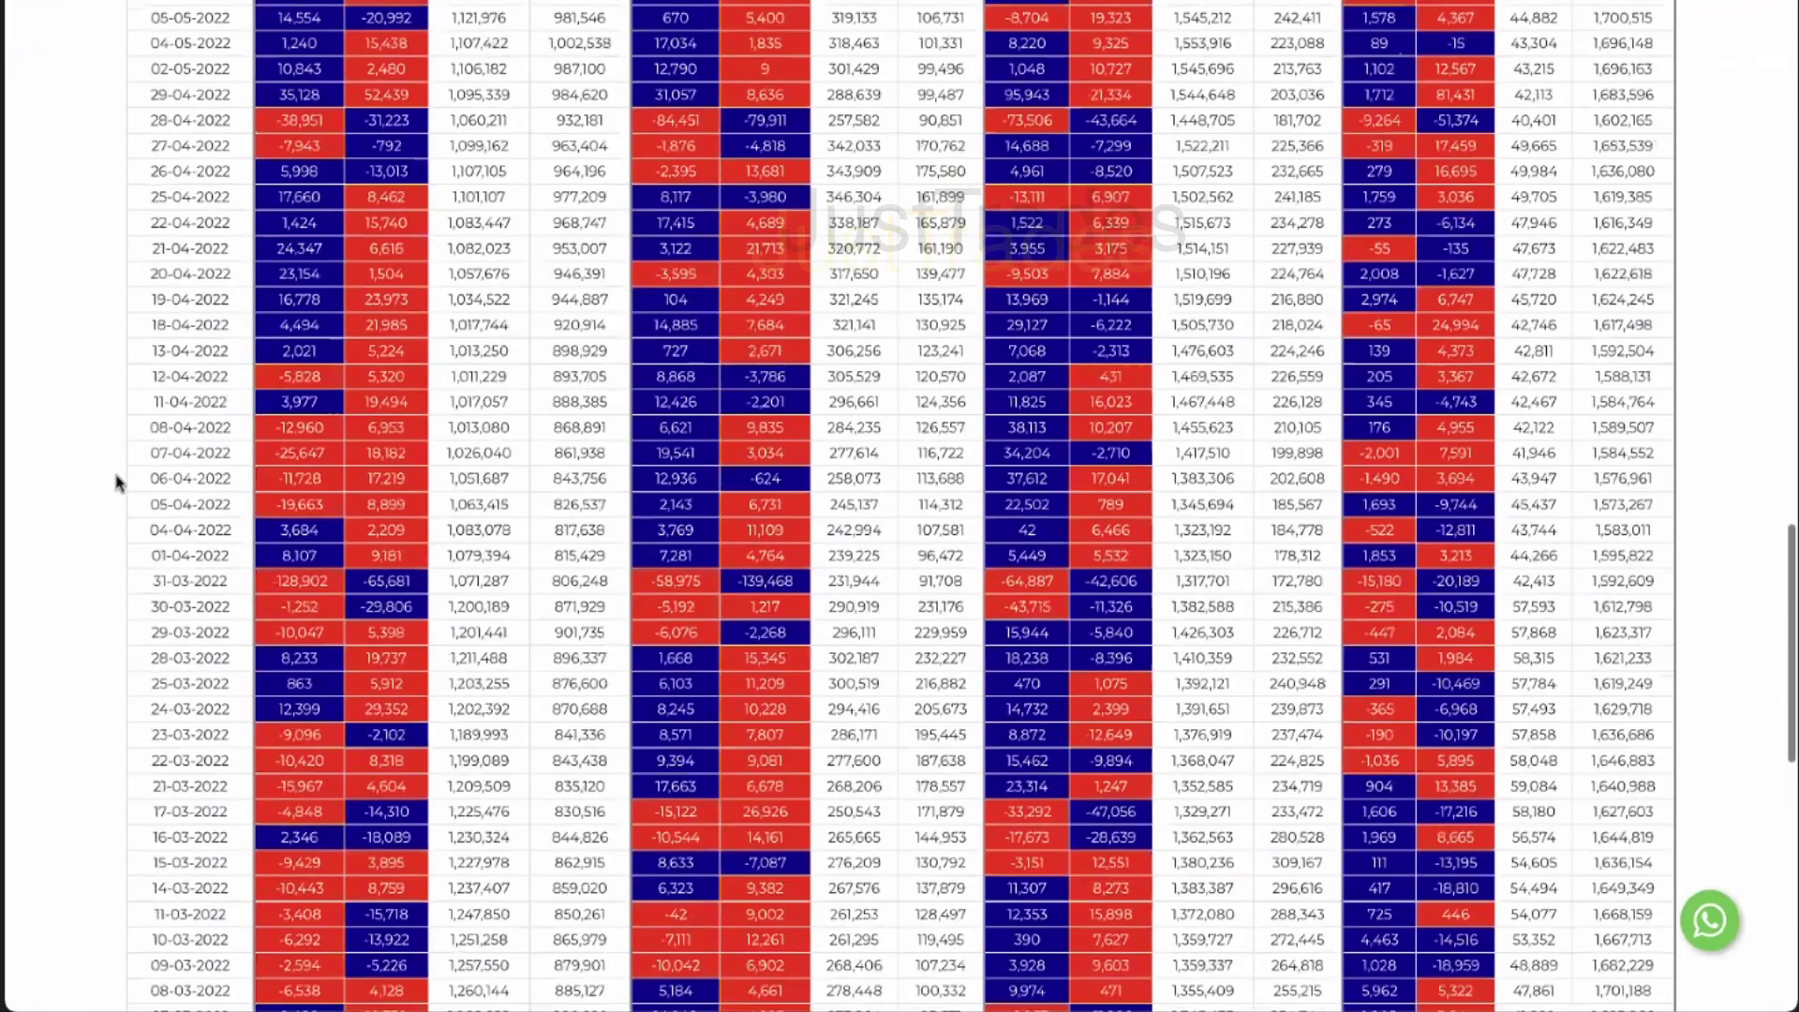
scroll(134, 497, down, 2)
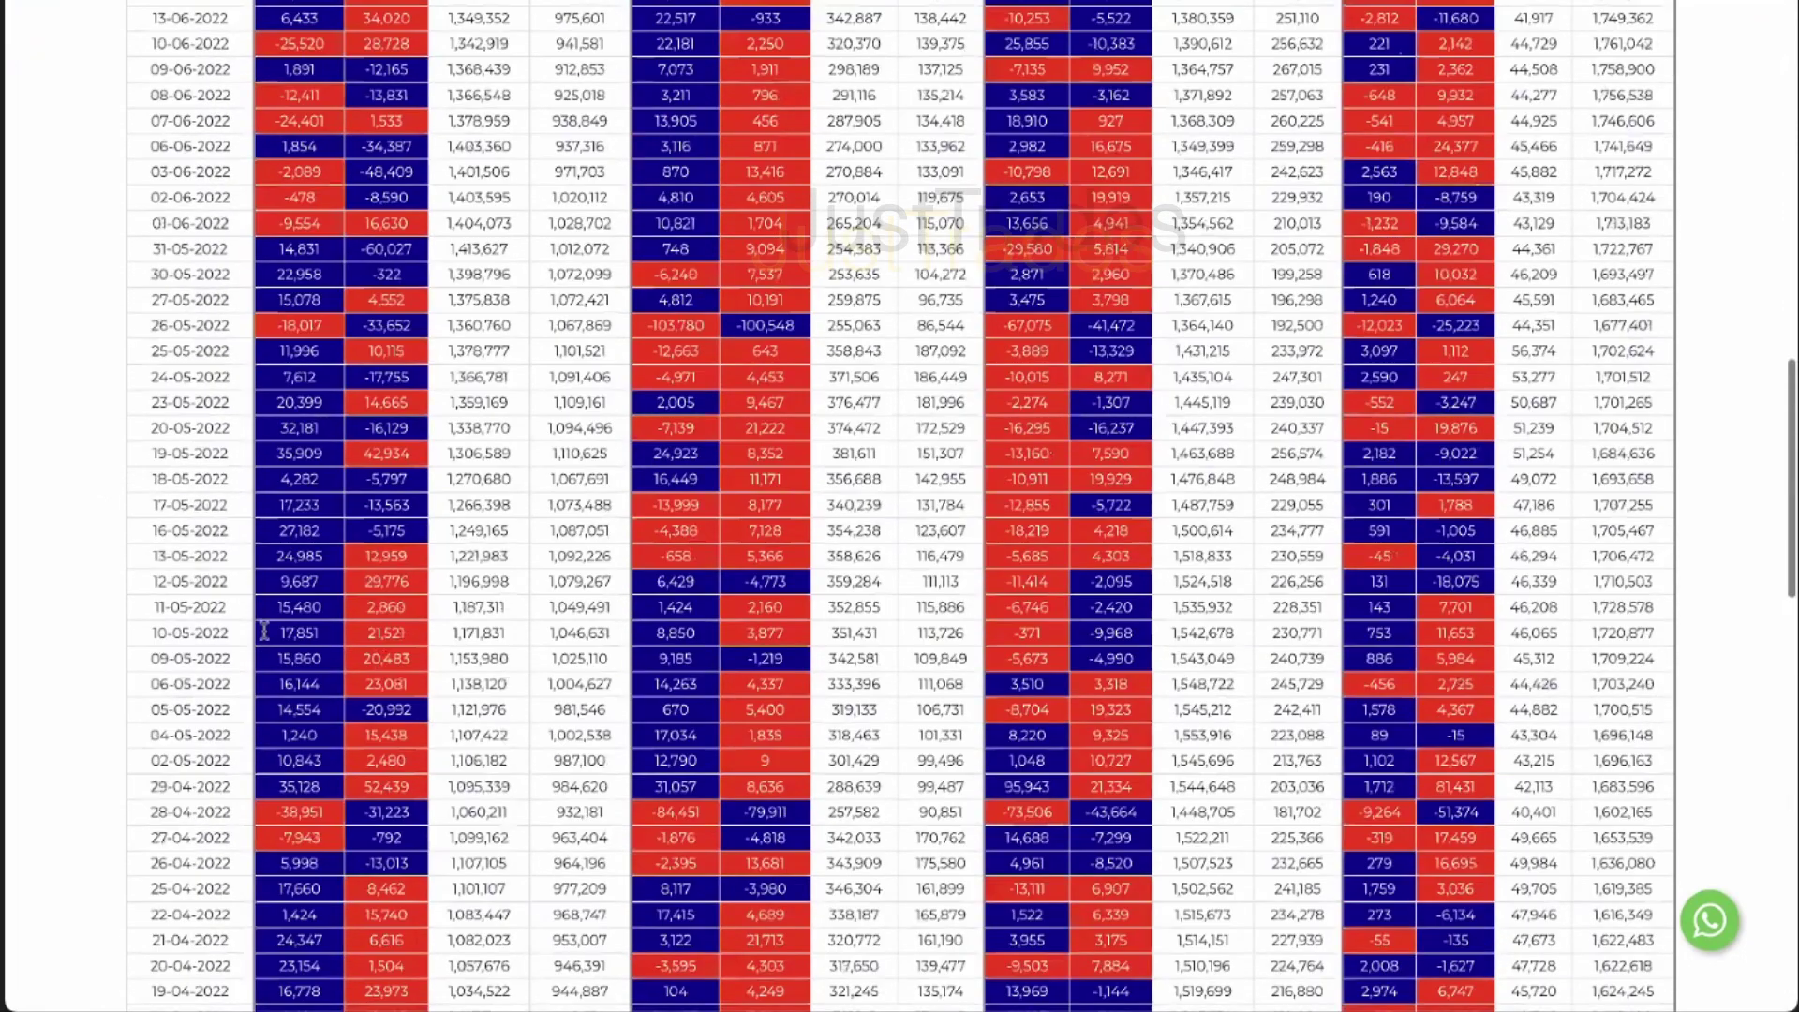
scroll(333, 726, down, 2)
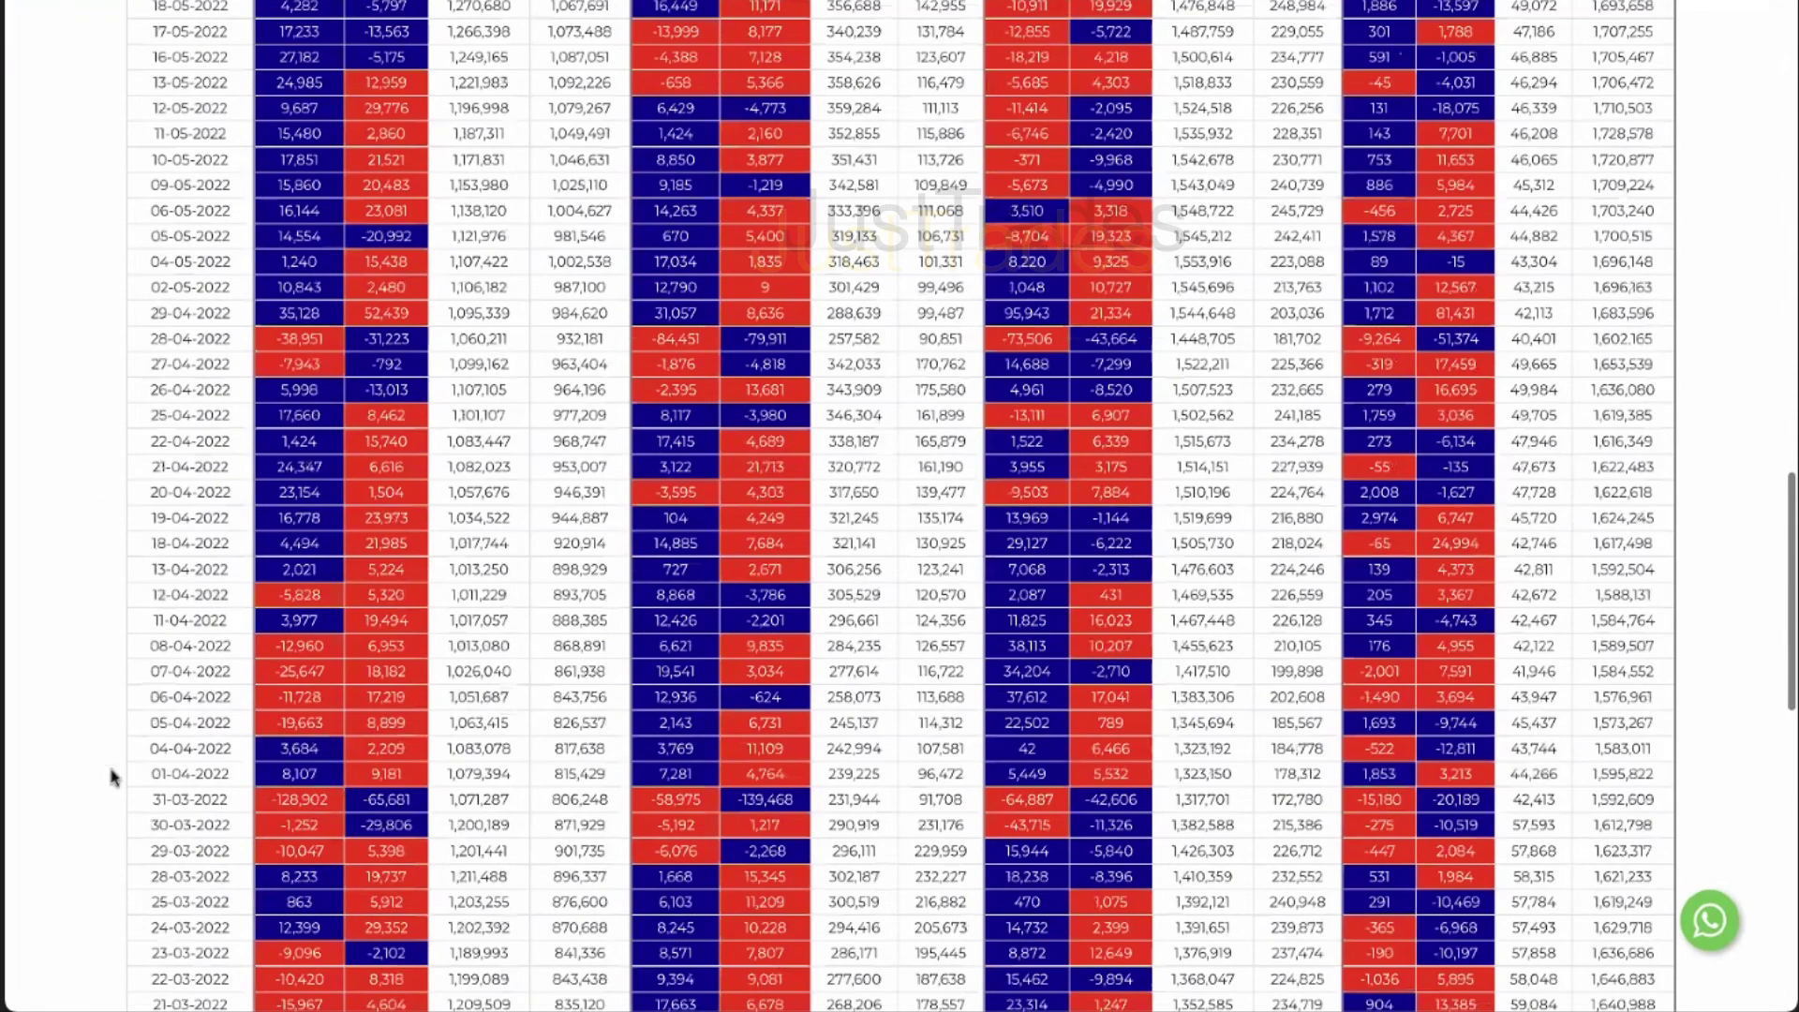
scroll(371, 769, down, 1)
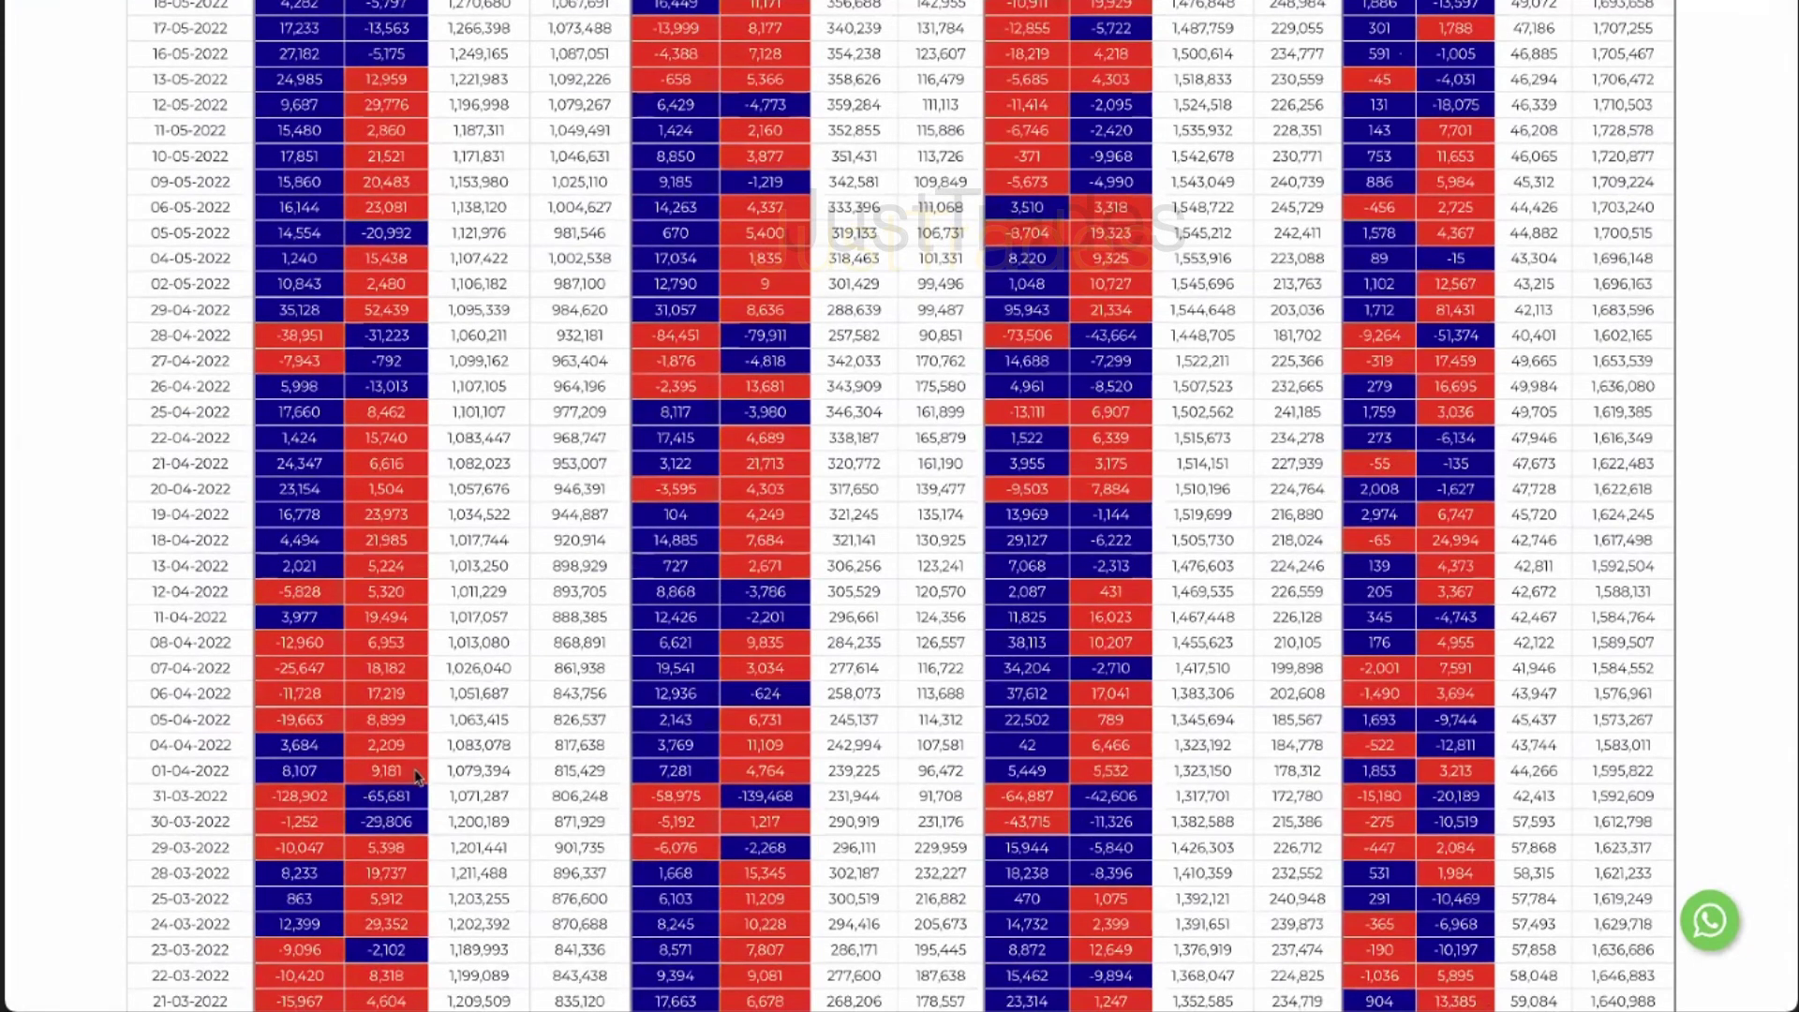
drag(414, 744, 369, 745)
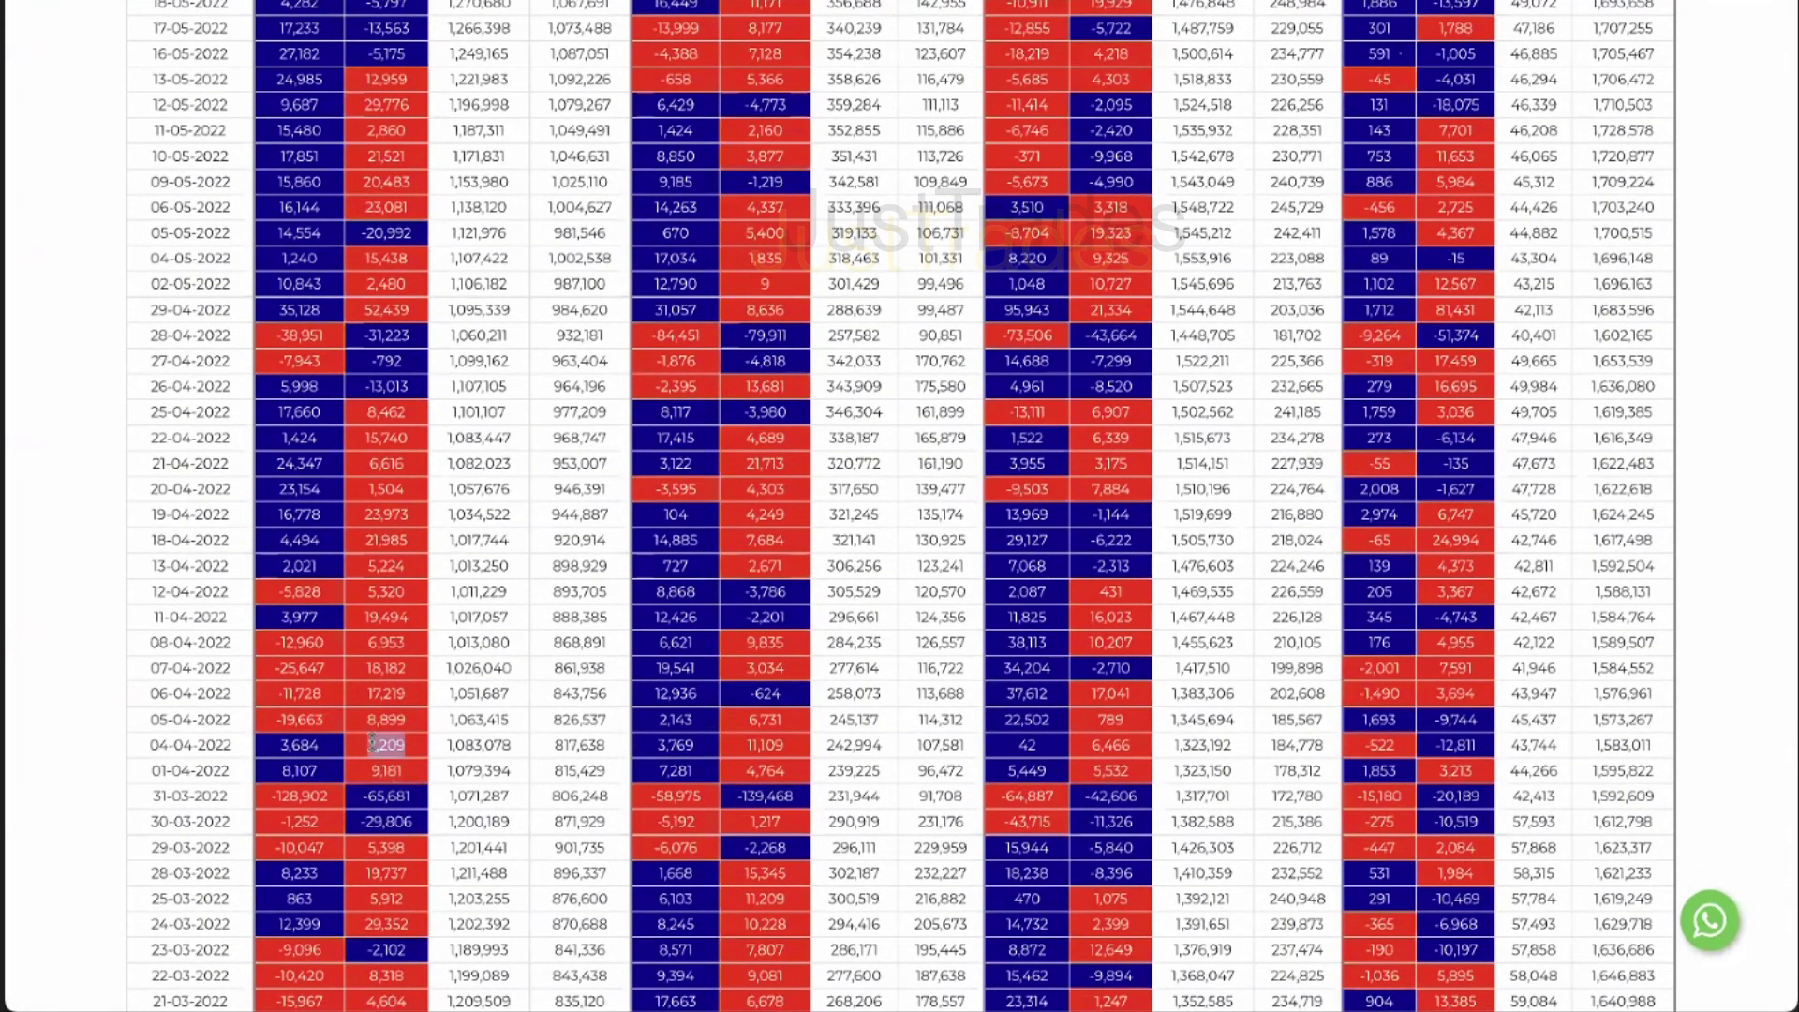
double_click(388, 691)
double_click(387, 667)
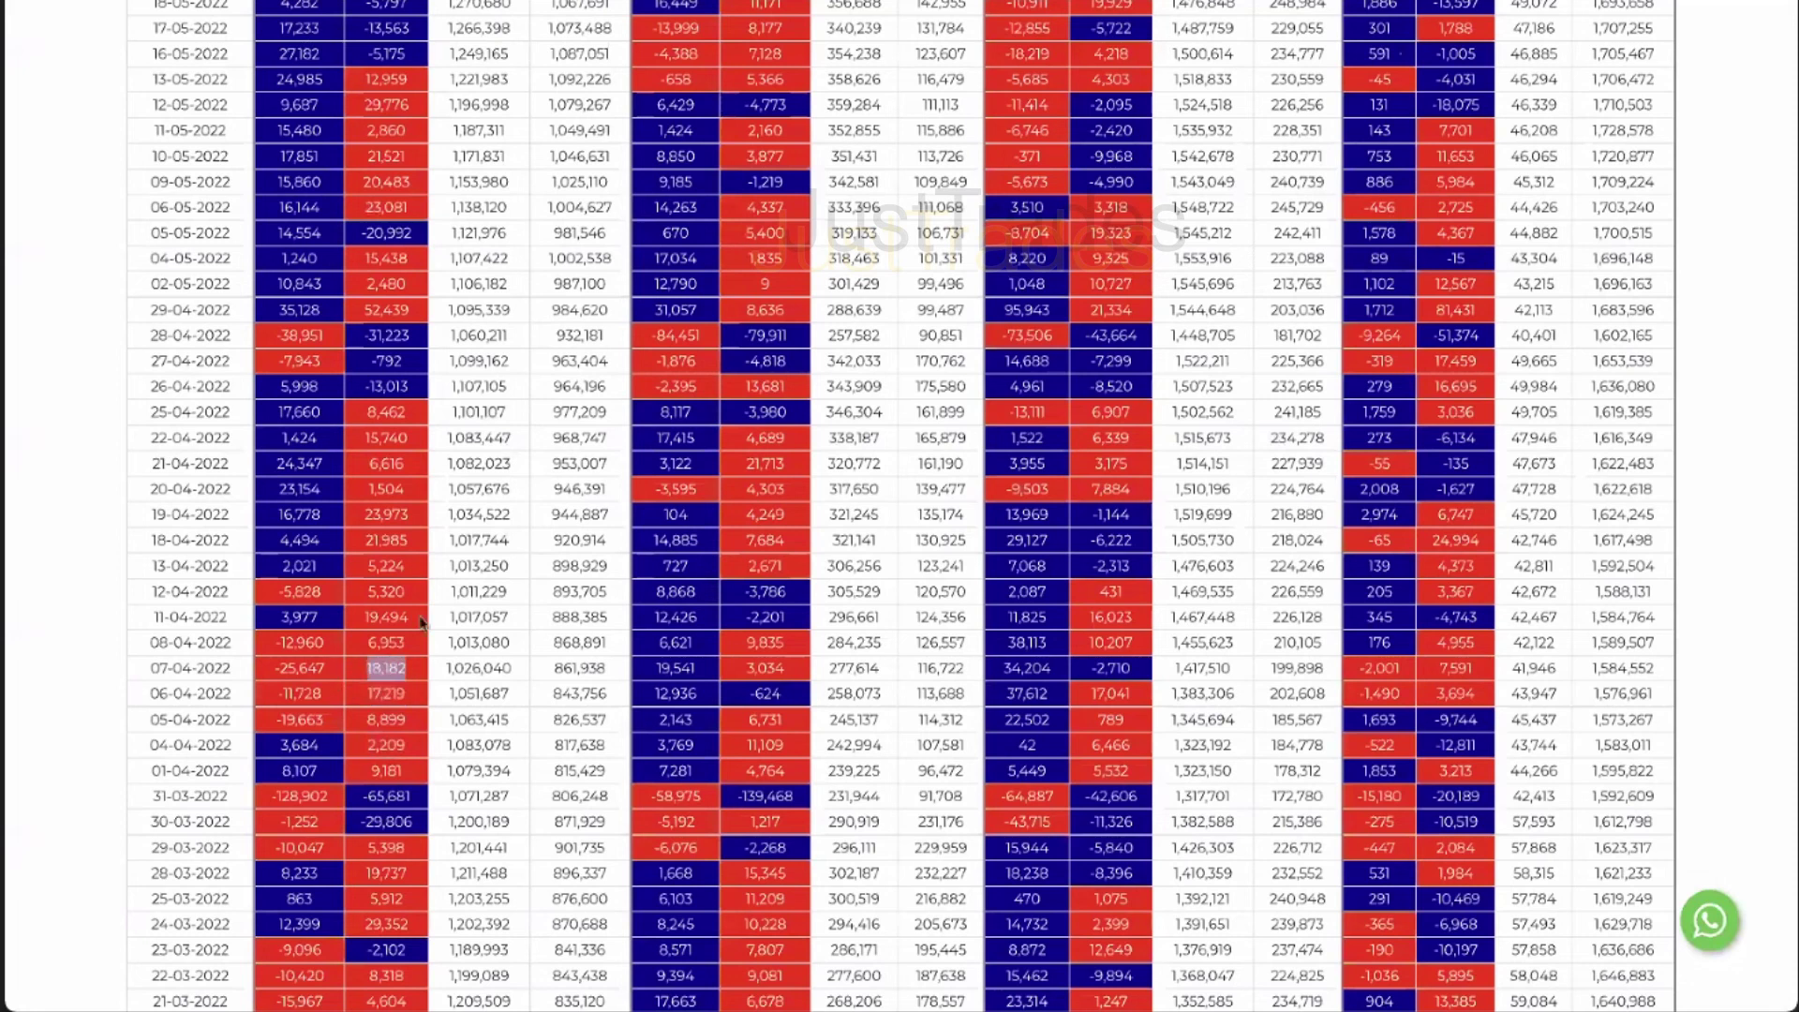
drag(413, 619, 357, 619)
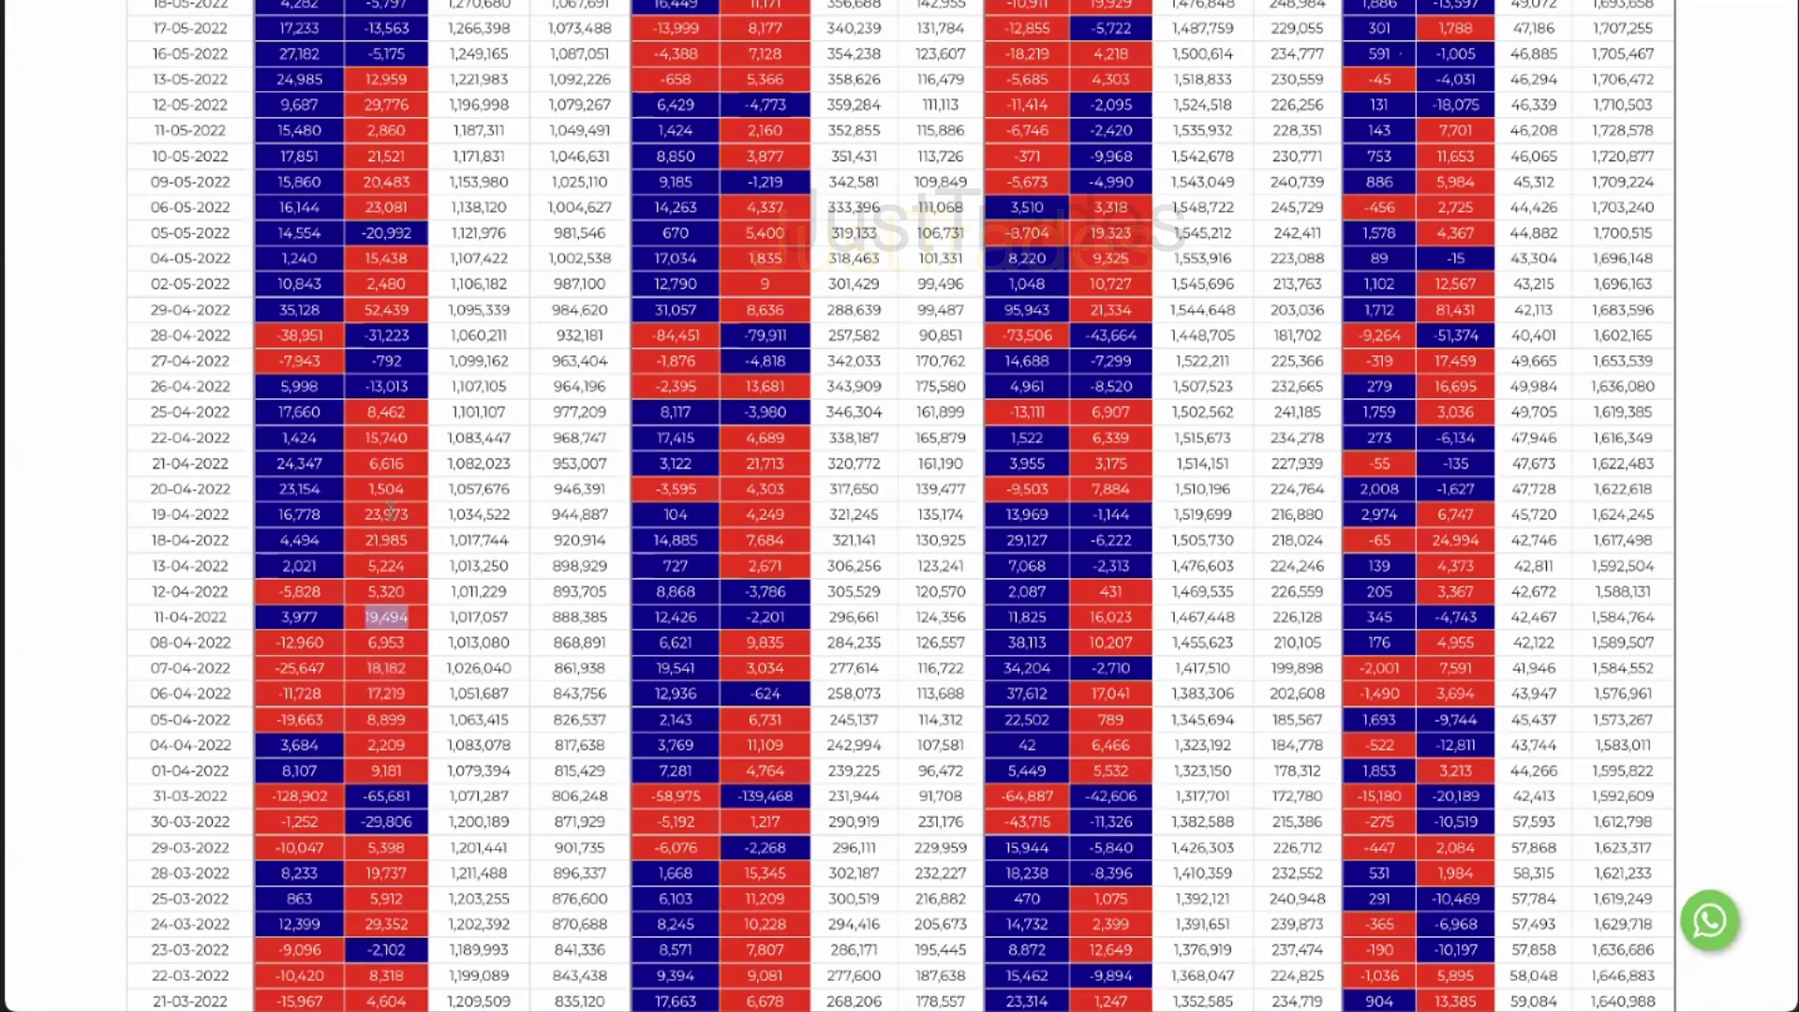
Highlight the FII Day Short stock futures value for 19-04-2022 and review the rows back to March 2022, marking 11-03-2022 and 14-03-2022
double_click(389, 513)
click(337, 626)
scroll(265, 924, down, 3)
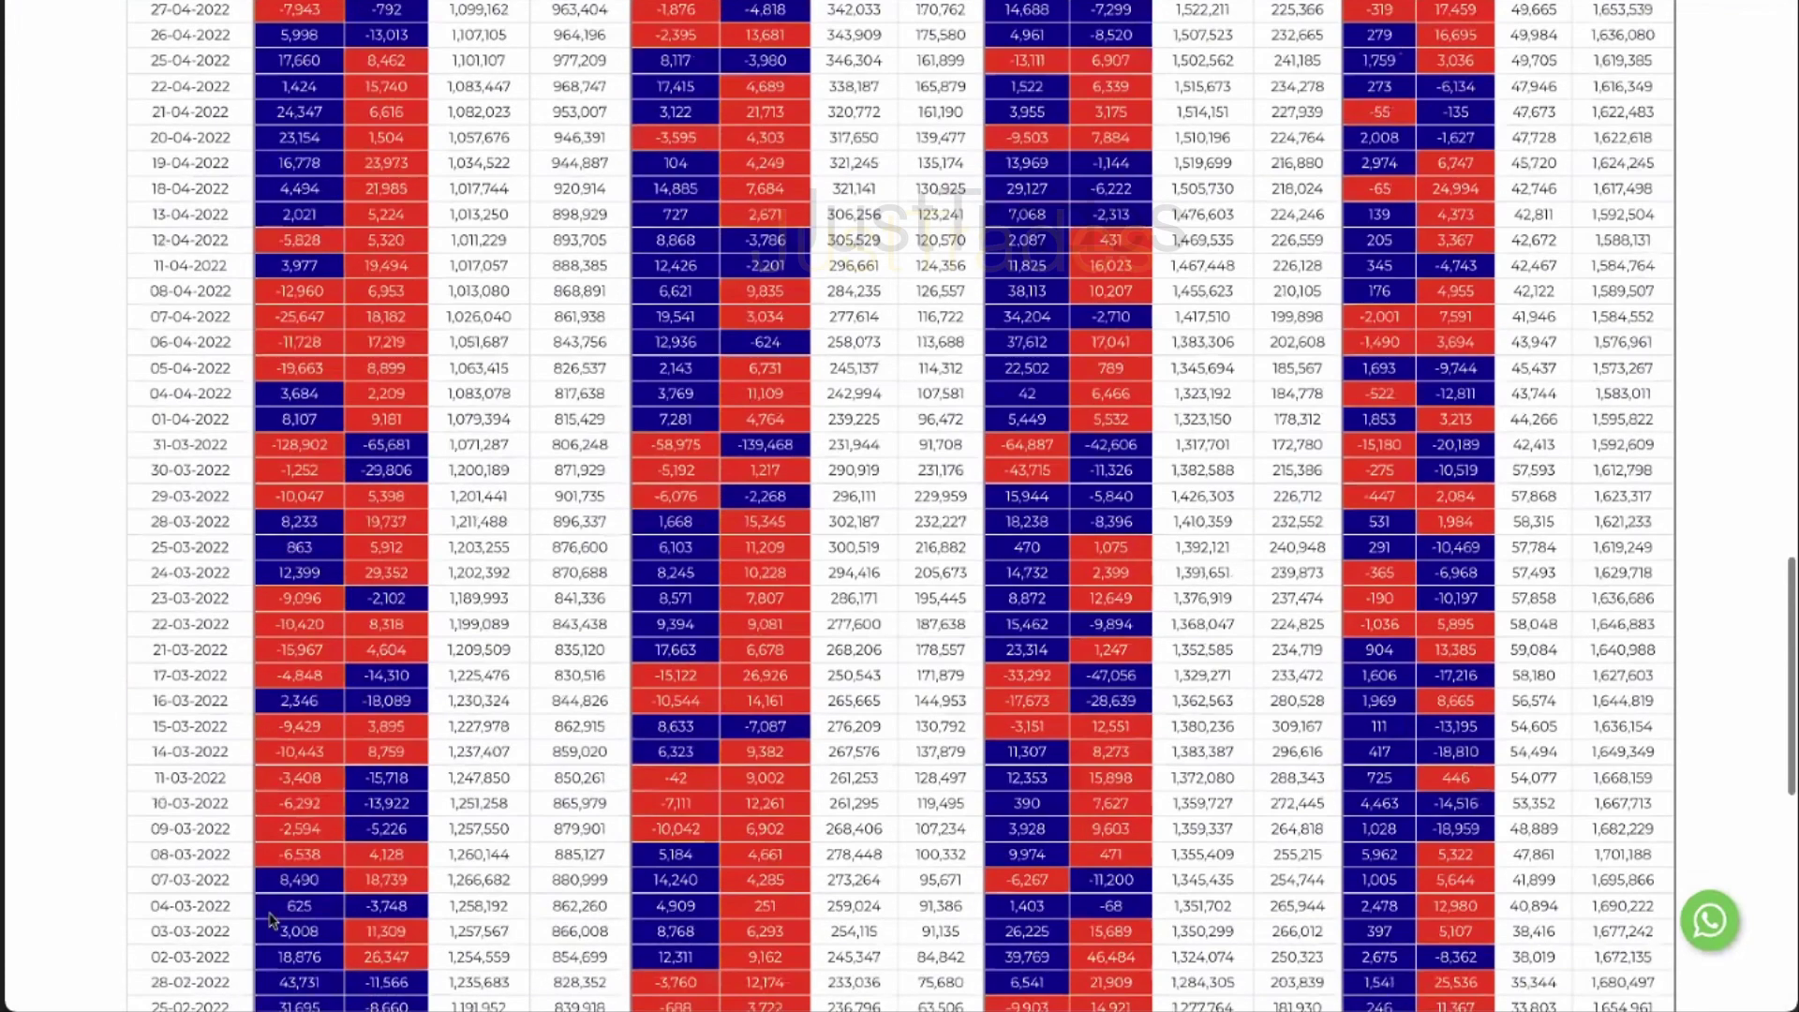
scroll(272, 858, down, 2)
scroll(272, 858, up, 3)
drag(272, 860, 262, 806)
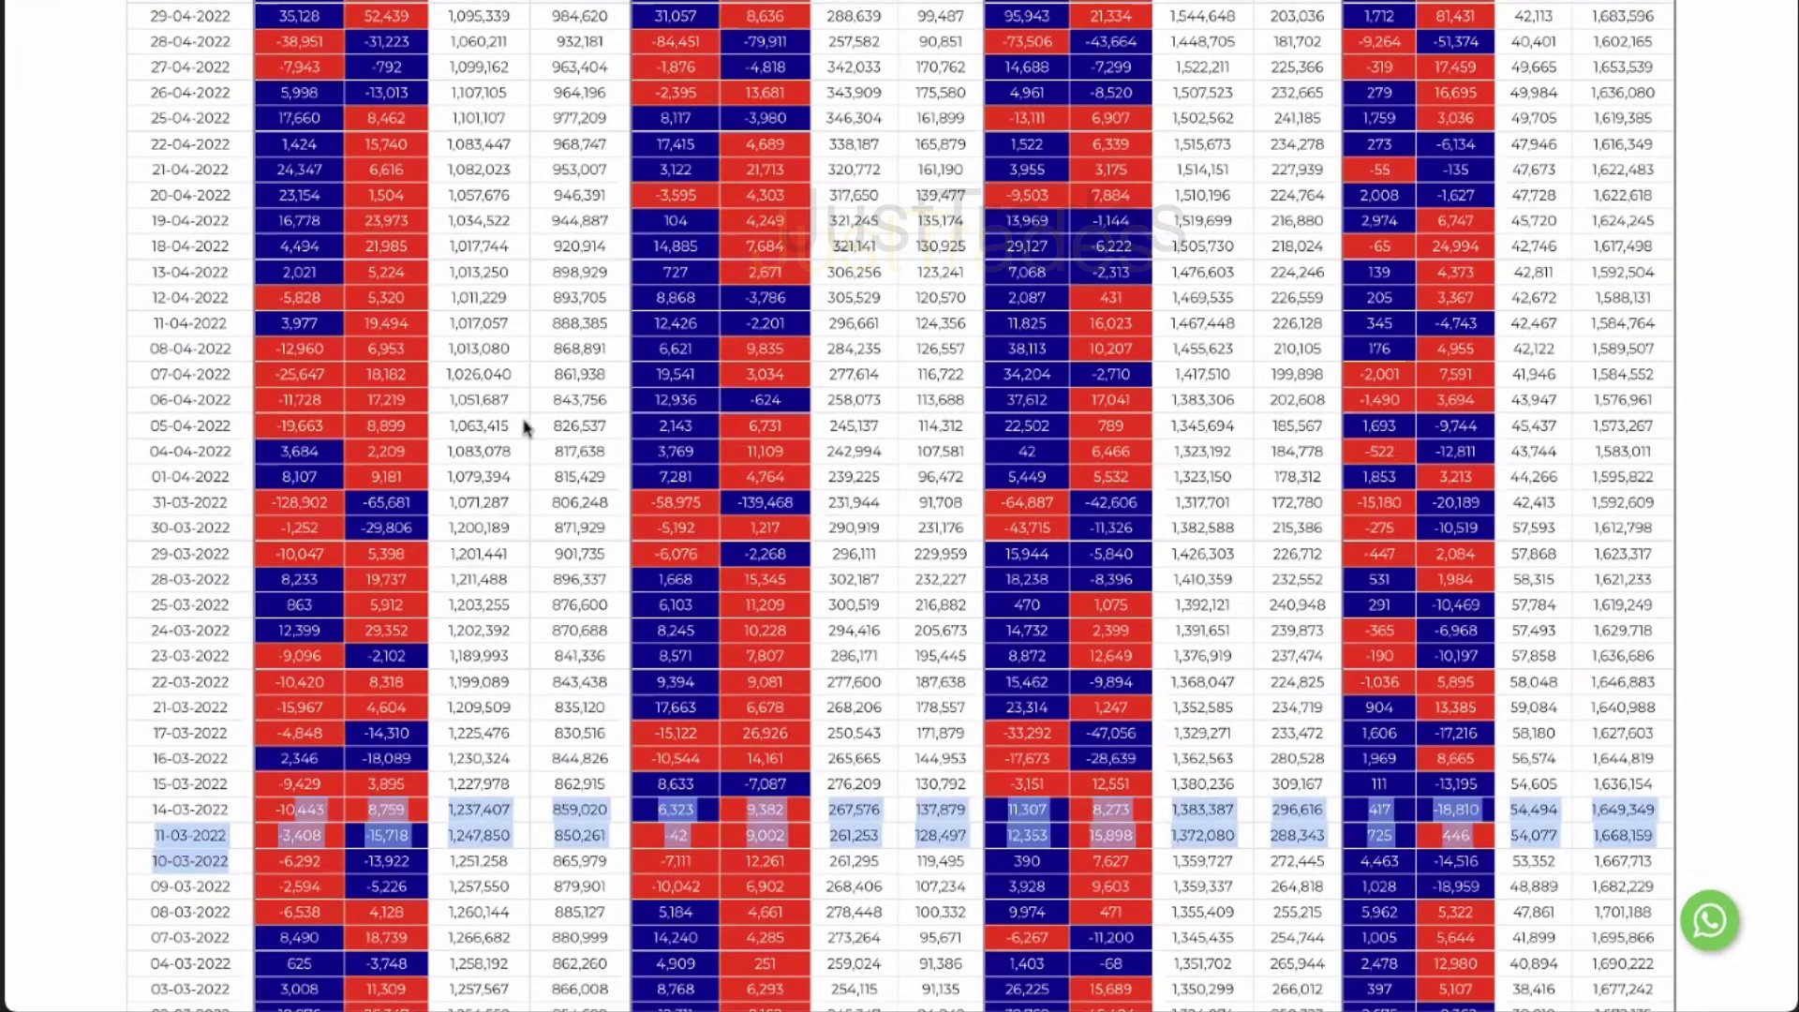
scroll(1076, 431, up, 20)
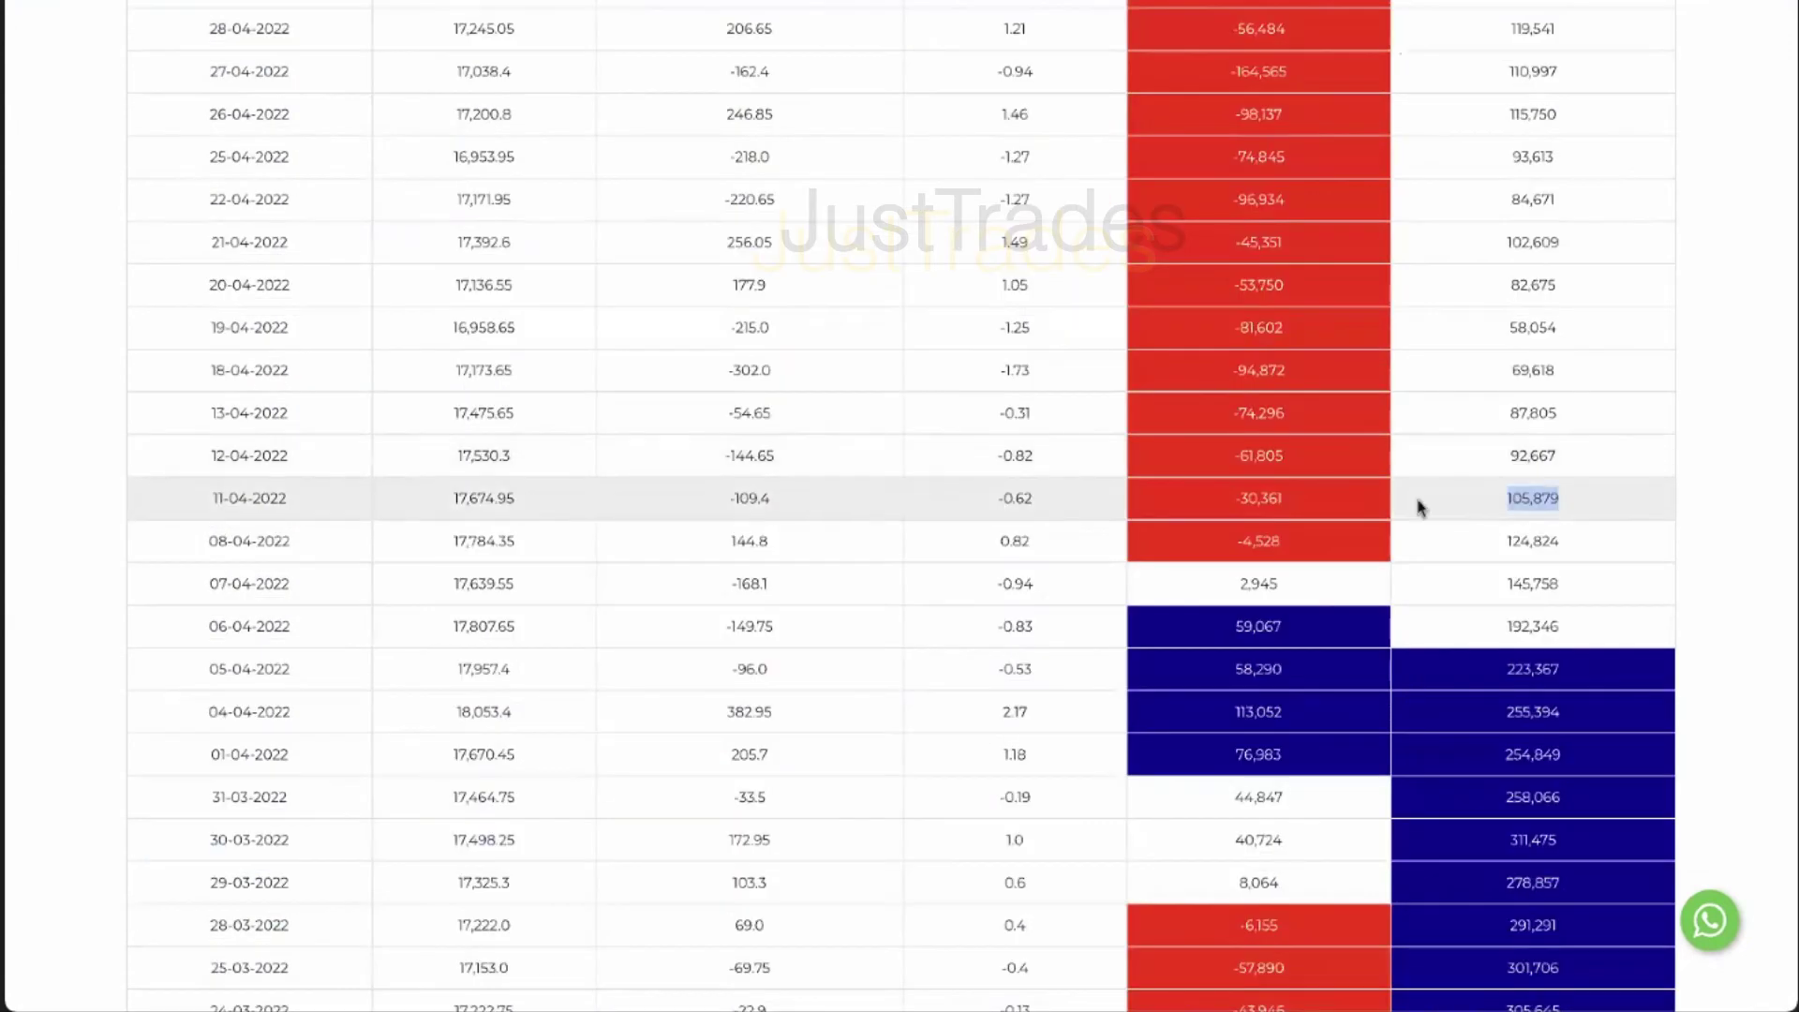
Examine the Index and Stocks NPAH history in the NPAH table from April 2022 through June 2022
scroll(1414, 506, up, 9)
scroll(1533, 520, up, 6)
scroll(1532, 520, down, 4)
scroll(1527, 521, up, 2)
scroll(1527, 521, up, 5)
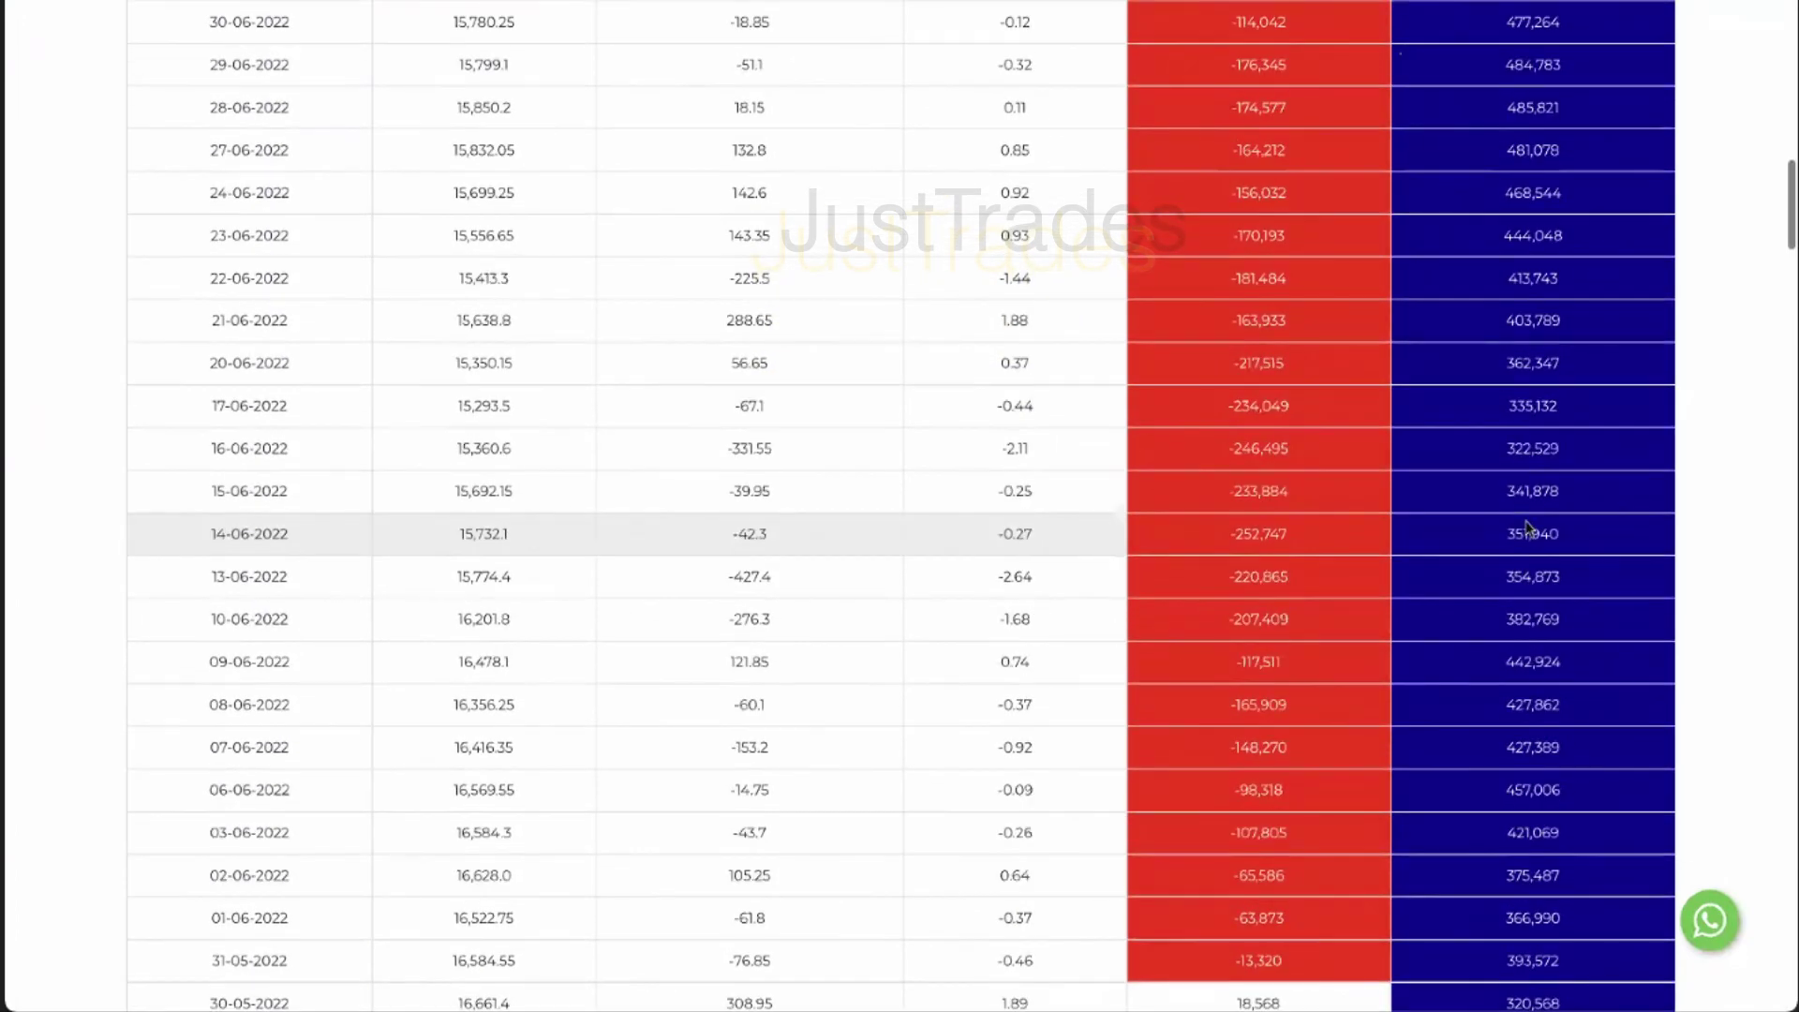
scroll(1529, 528, up, 1)
scroll(1529, 528, down, 1)
scroll(1529, 527, down, 4)
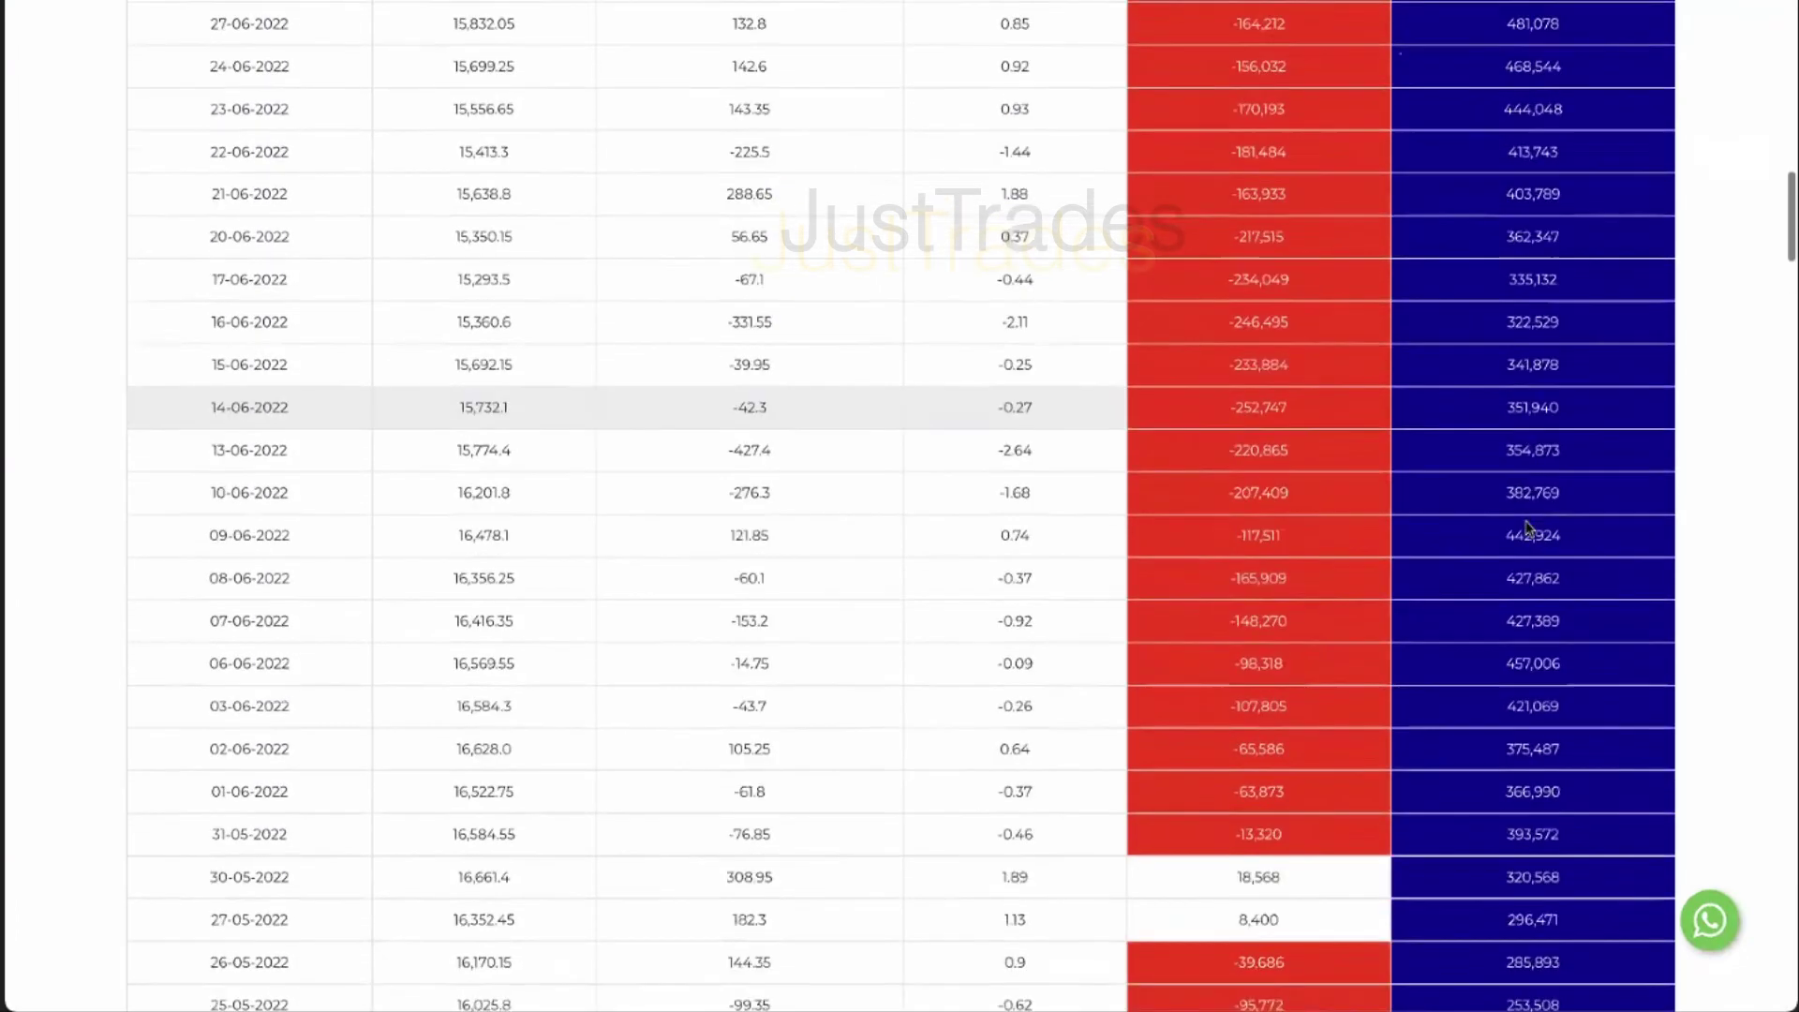
scroll(1551, 530, down, 2)
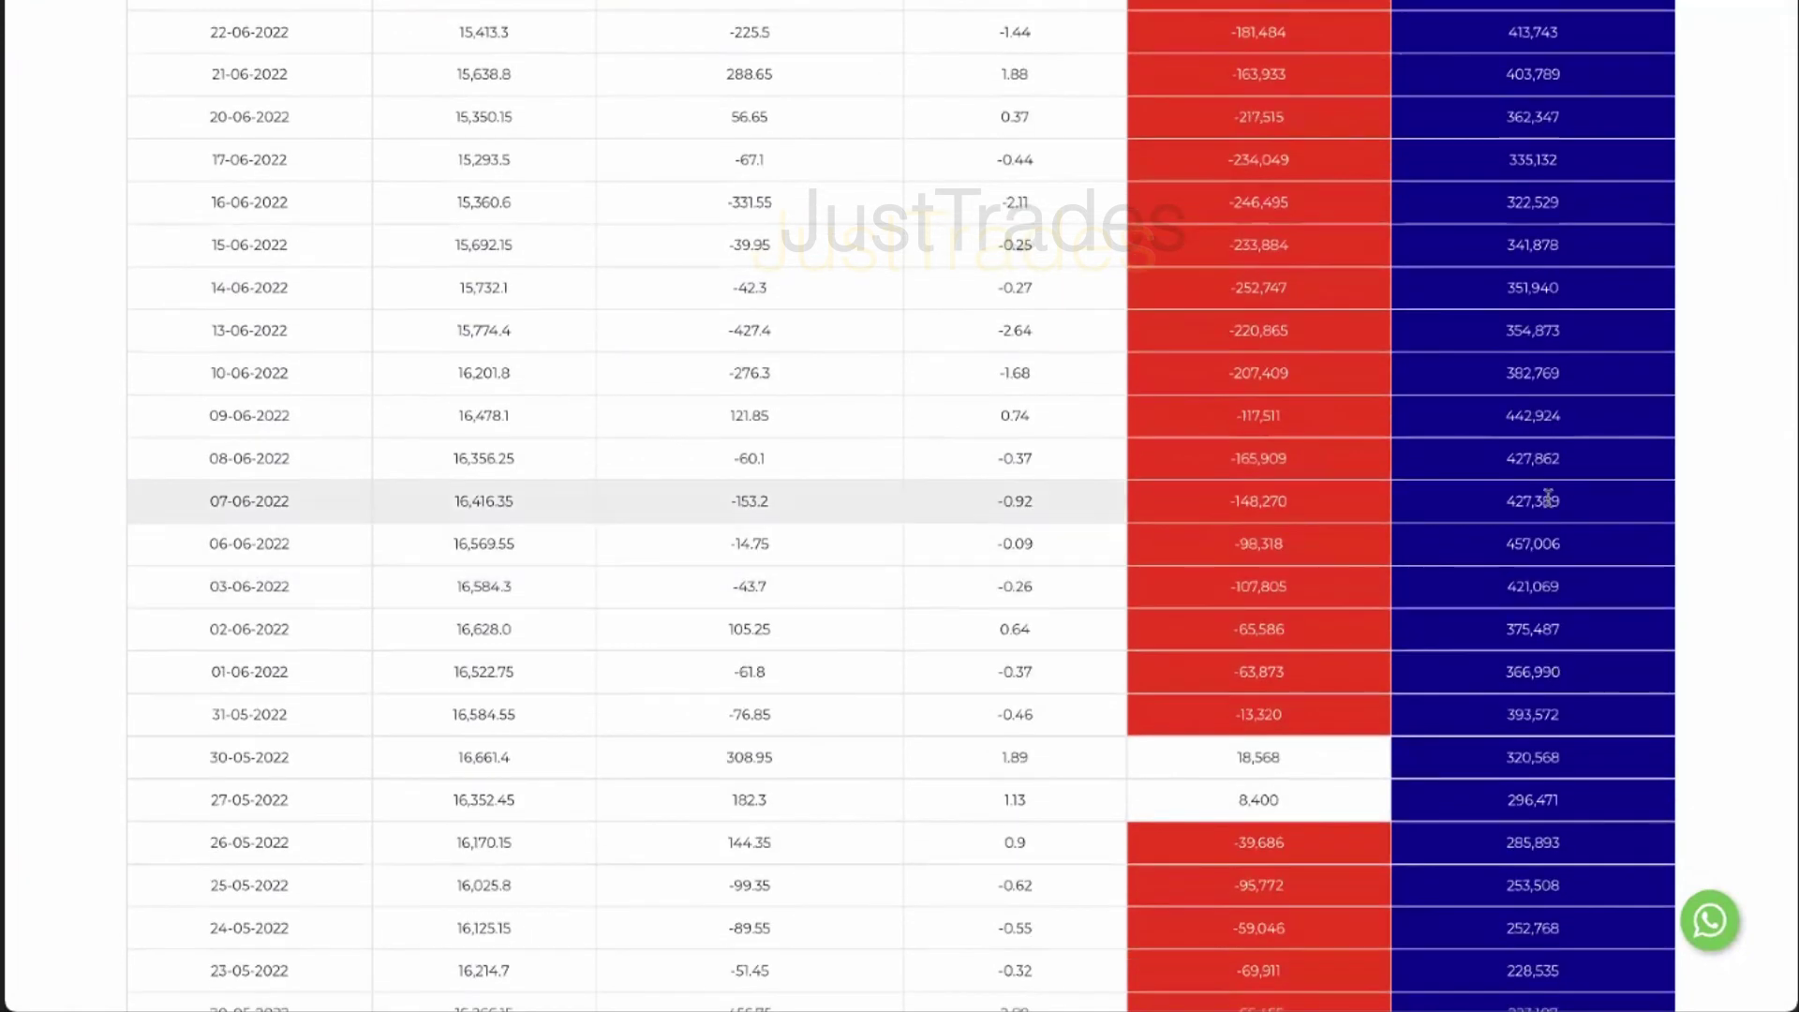
Highlight the Stocks NPAH values for 08-06-2022, 09-06-2022 and 07-07-2022
double_click(1578, 467)
double_click(1520, 415)
scroll(1523, 415, up, 5)
scroll(1522, 415, up, 7)
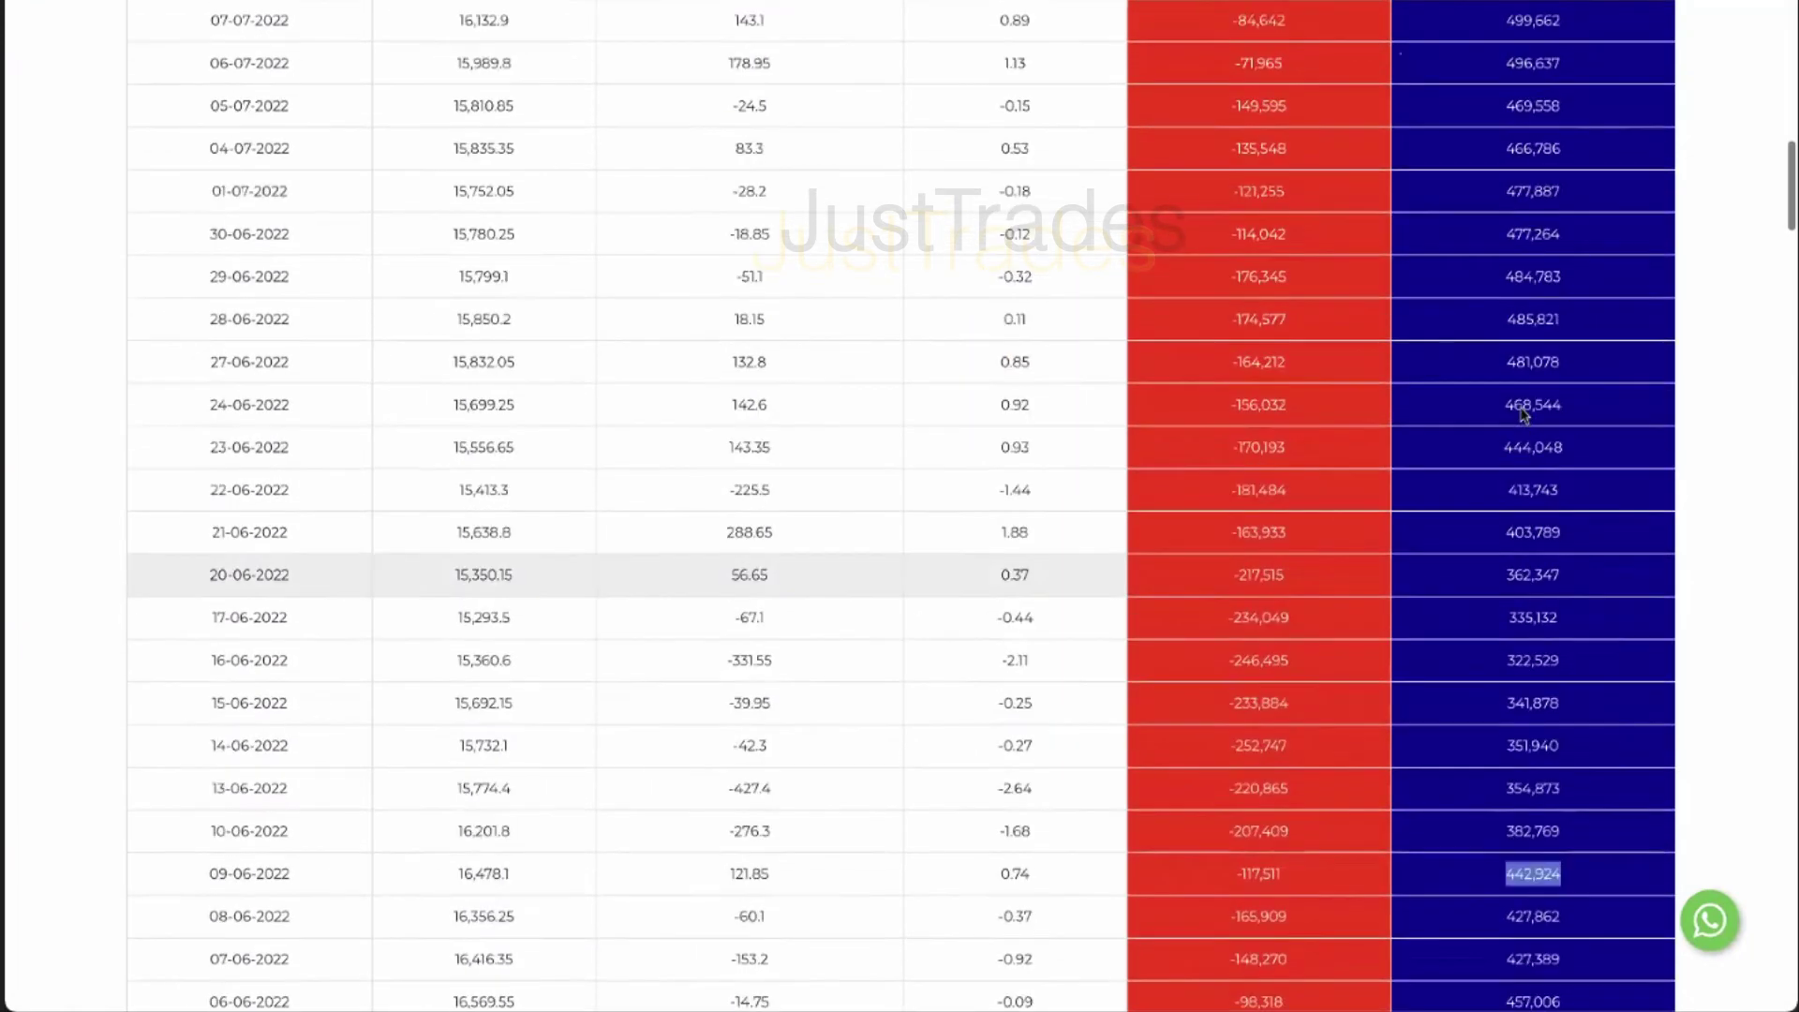
double_click(1601, 278)
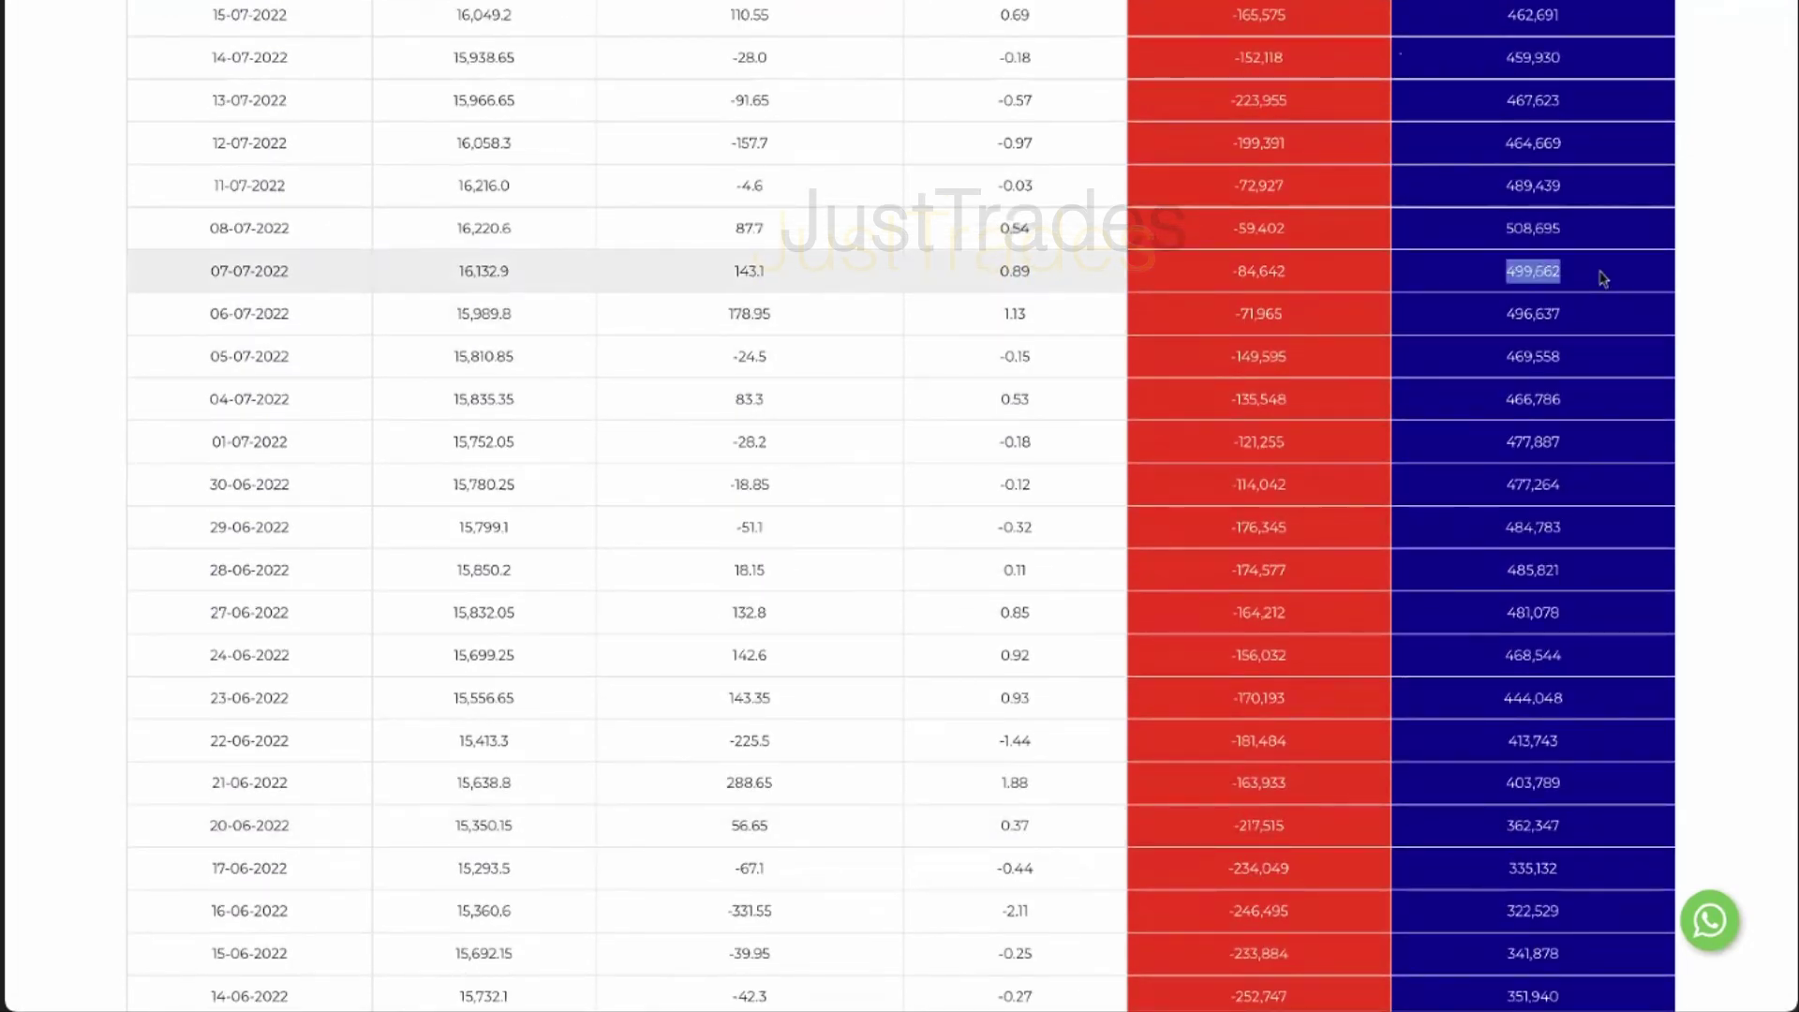
Go back to September 2021 in the NPAH table and highlight the Stocks NPAH value and date for 28-09-2021
scroll(1522, 412, down, 8)
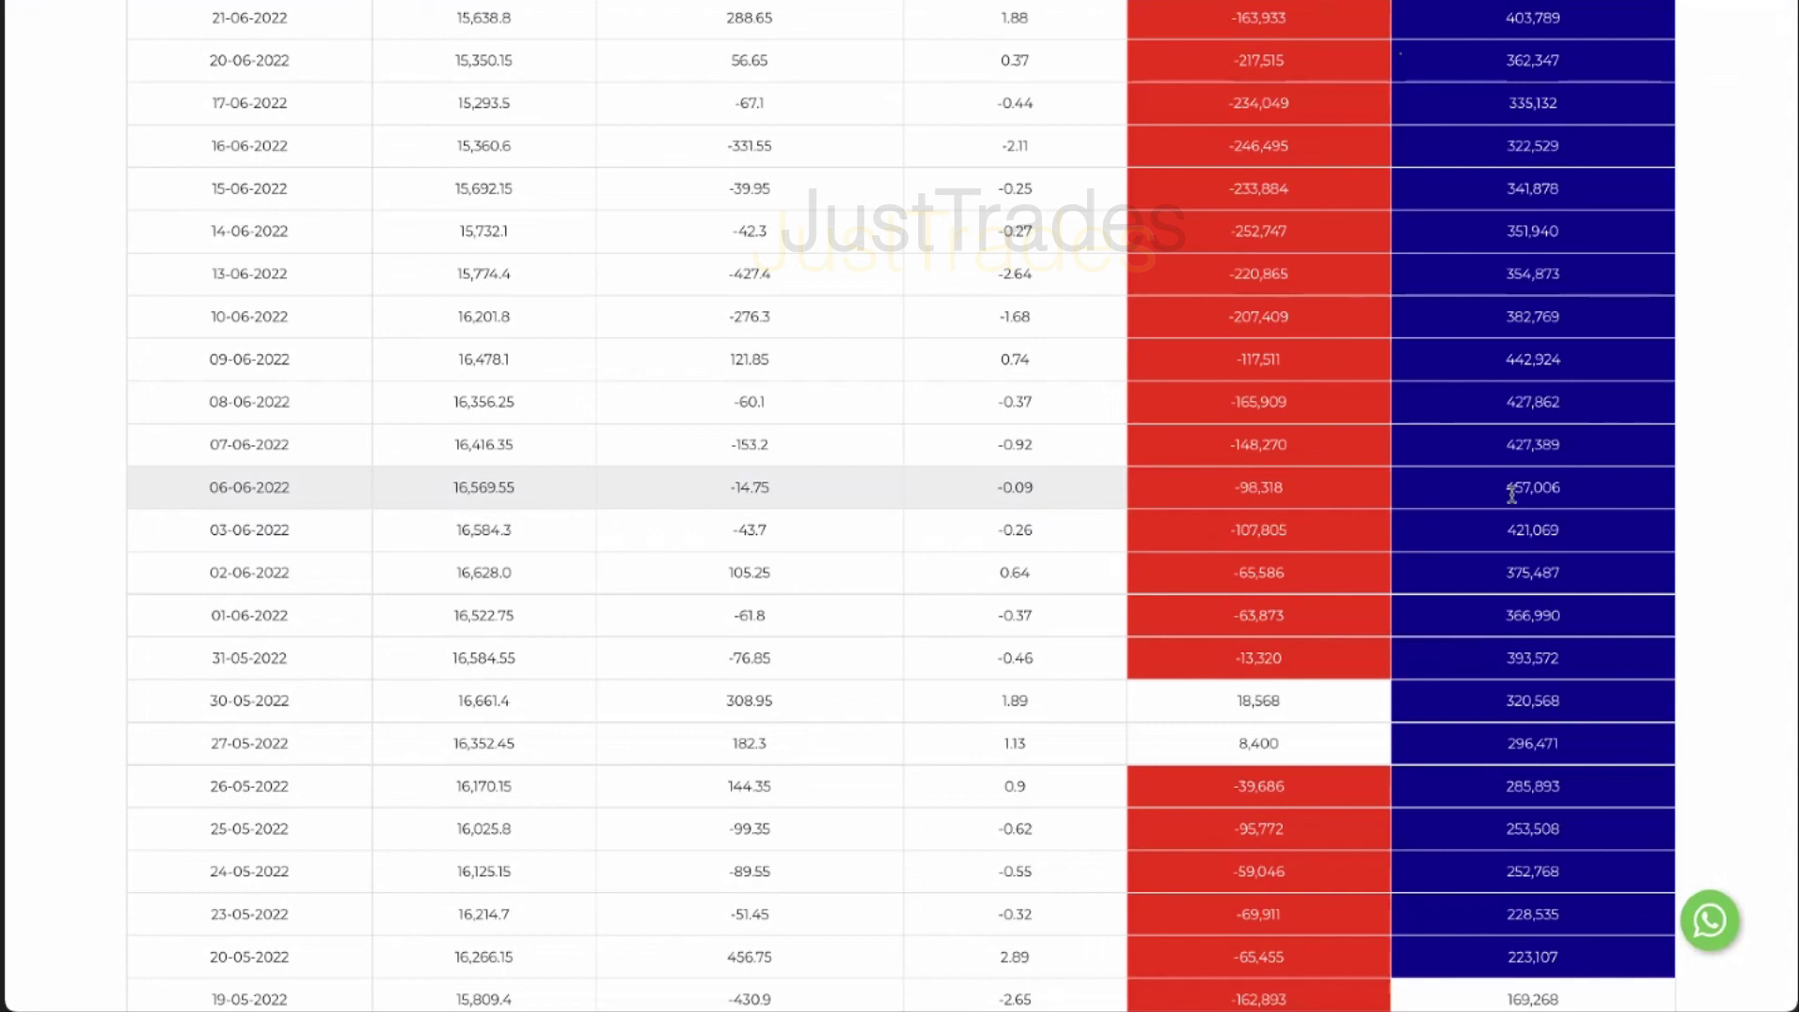
scroll(1480, 515, down, 13)
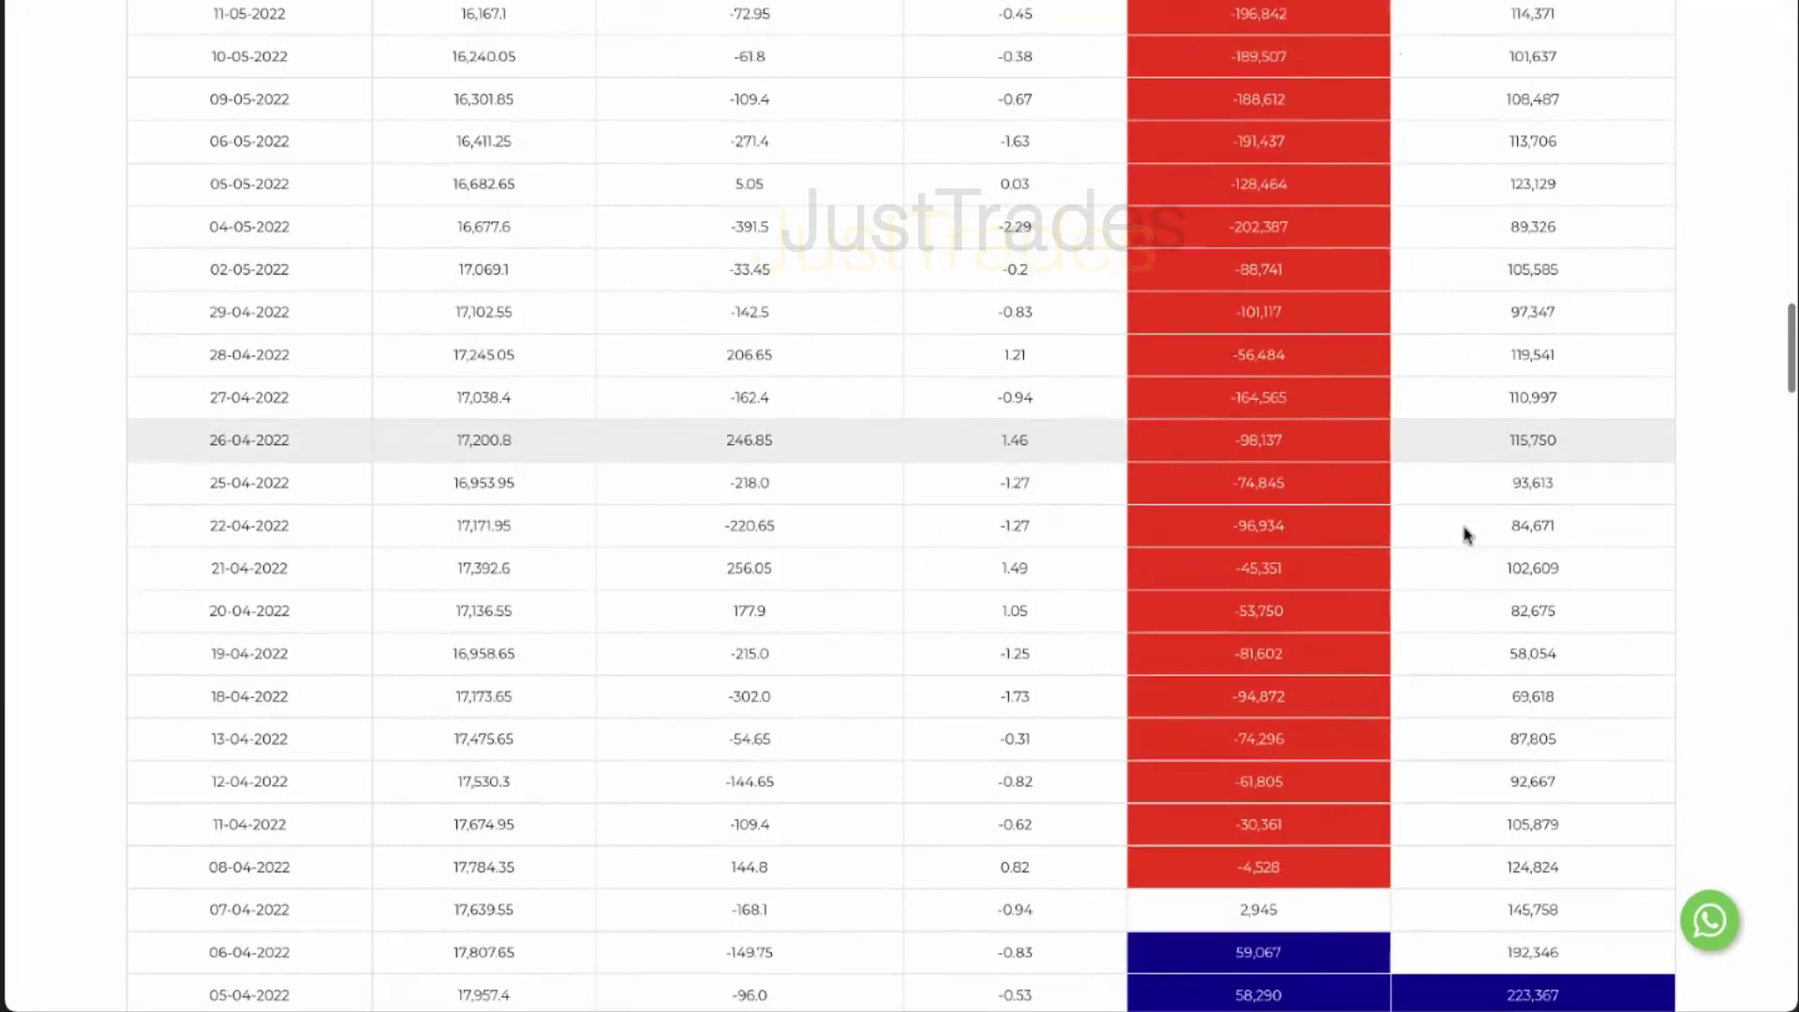
scroll(1467, 535, down, 20)
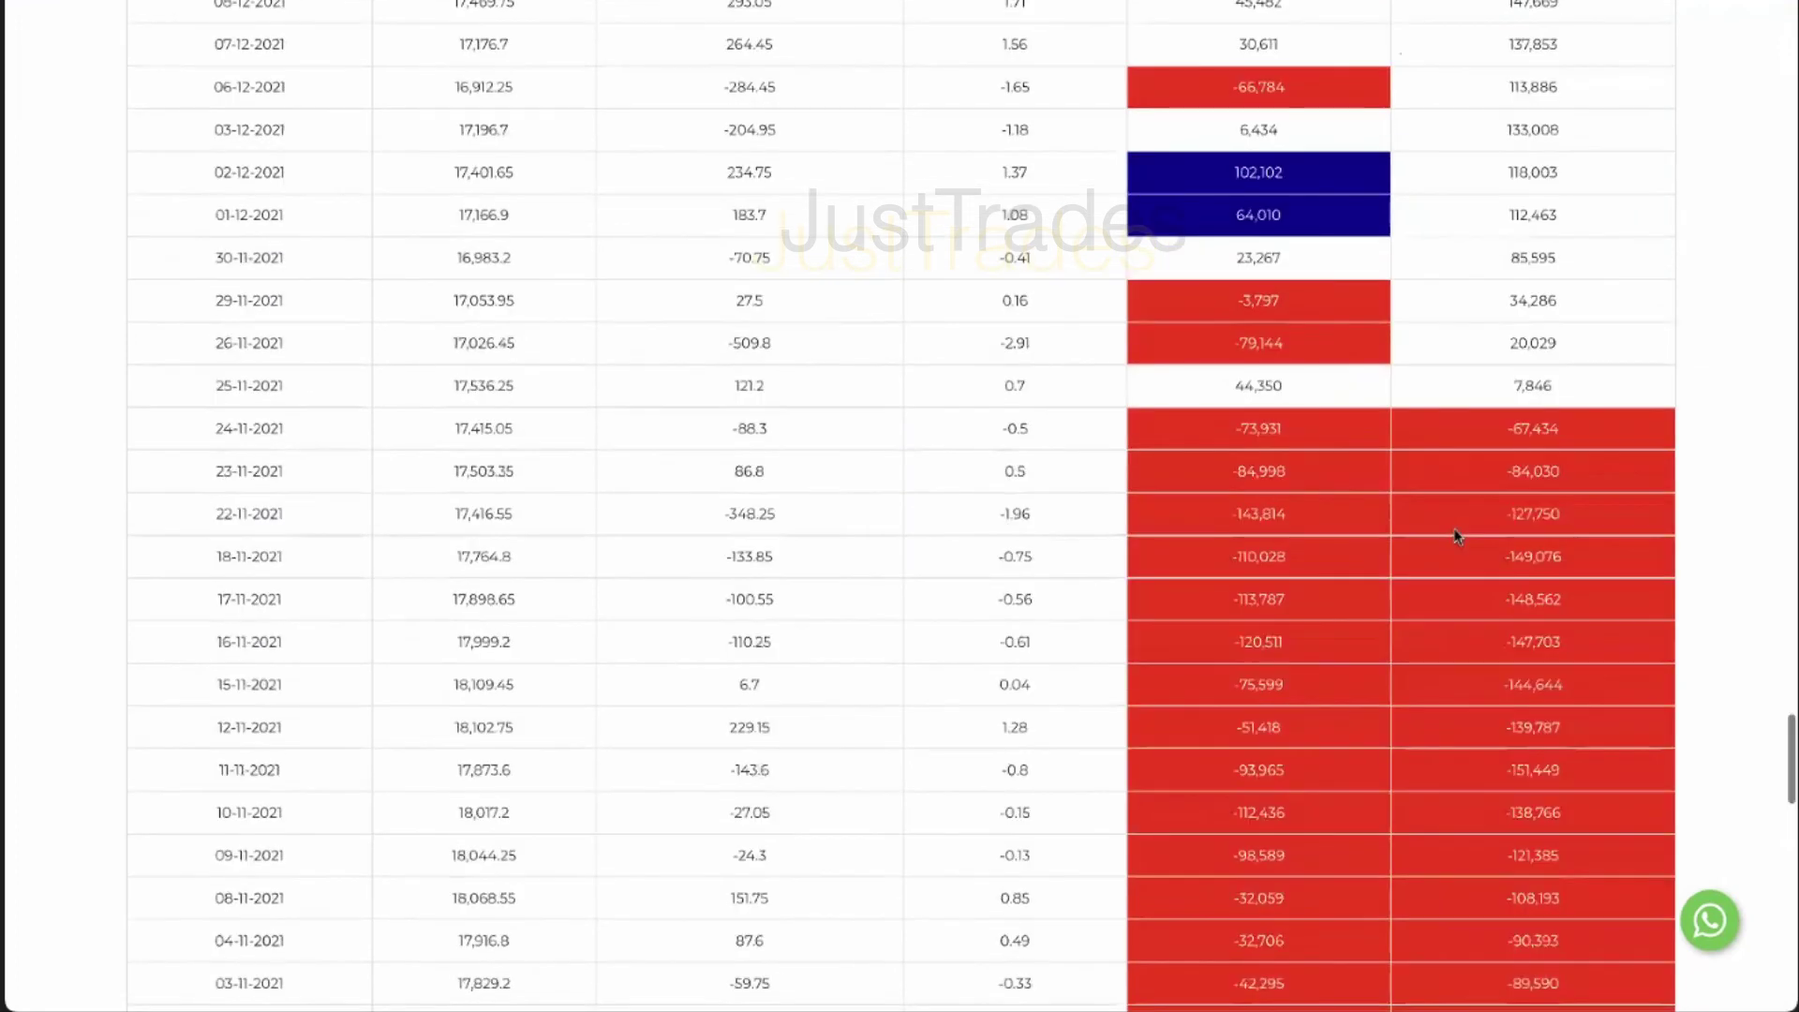
scroll(1457, 536, down, 20)
scroll(1457, 536, up, 3)
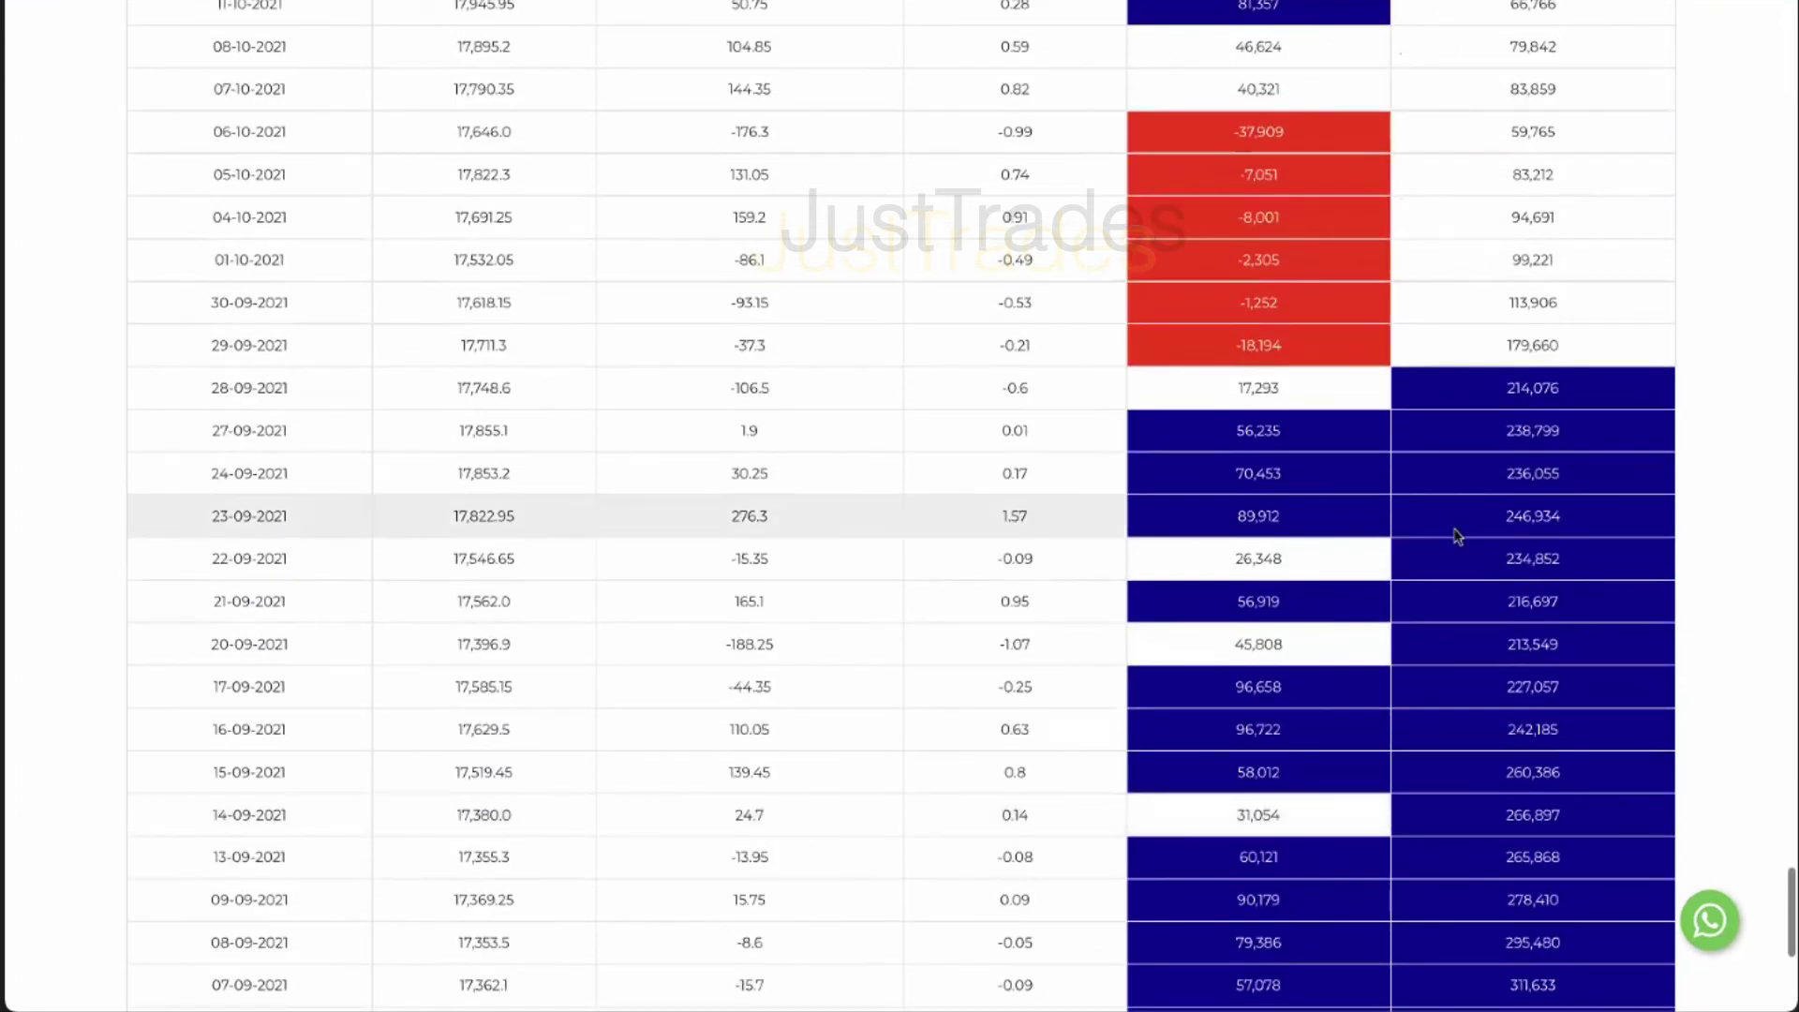
scroll(1457, 535, up, 8)
scroll(1456, 543, down, 6)
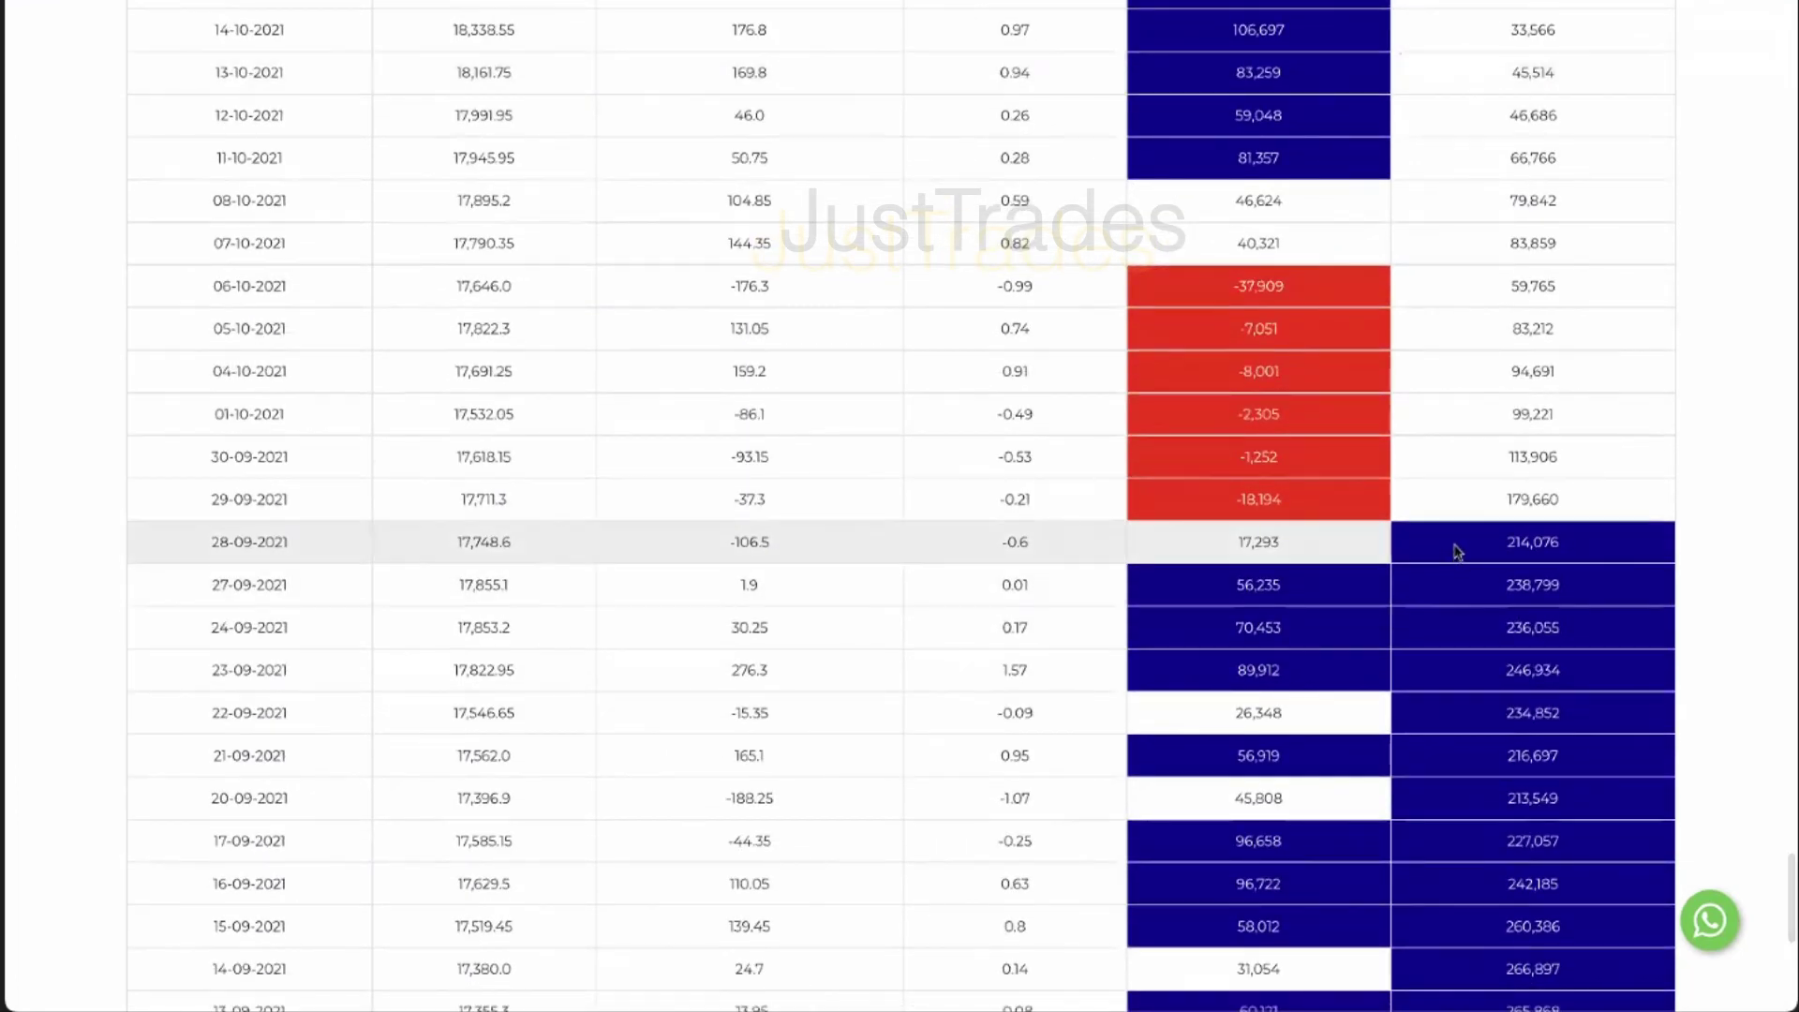
drag(1470, 537, 1566, 547)
scroll(1574, 594, down, 5)
scroll(1504, 428, up, 3)
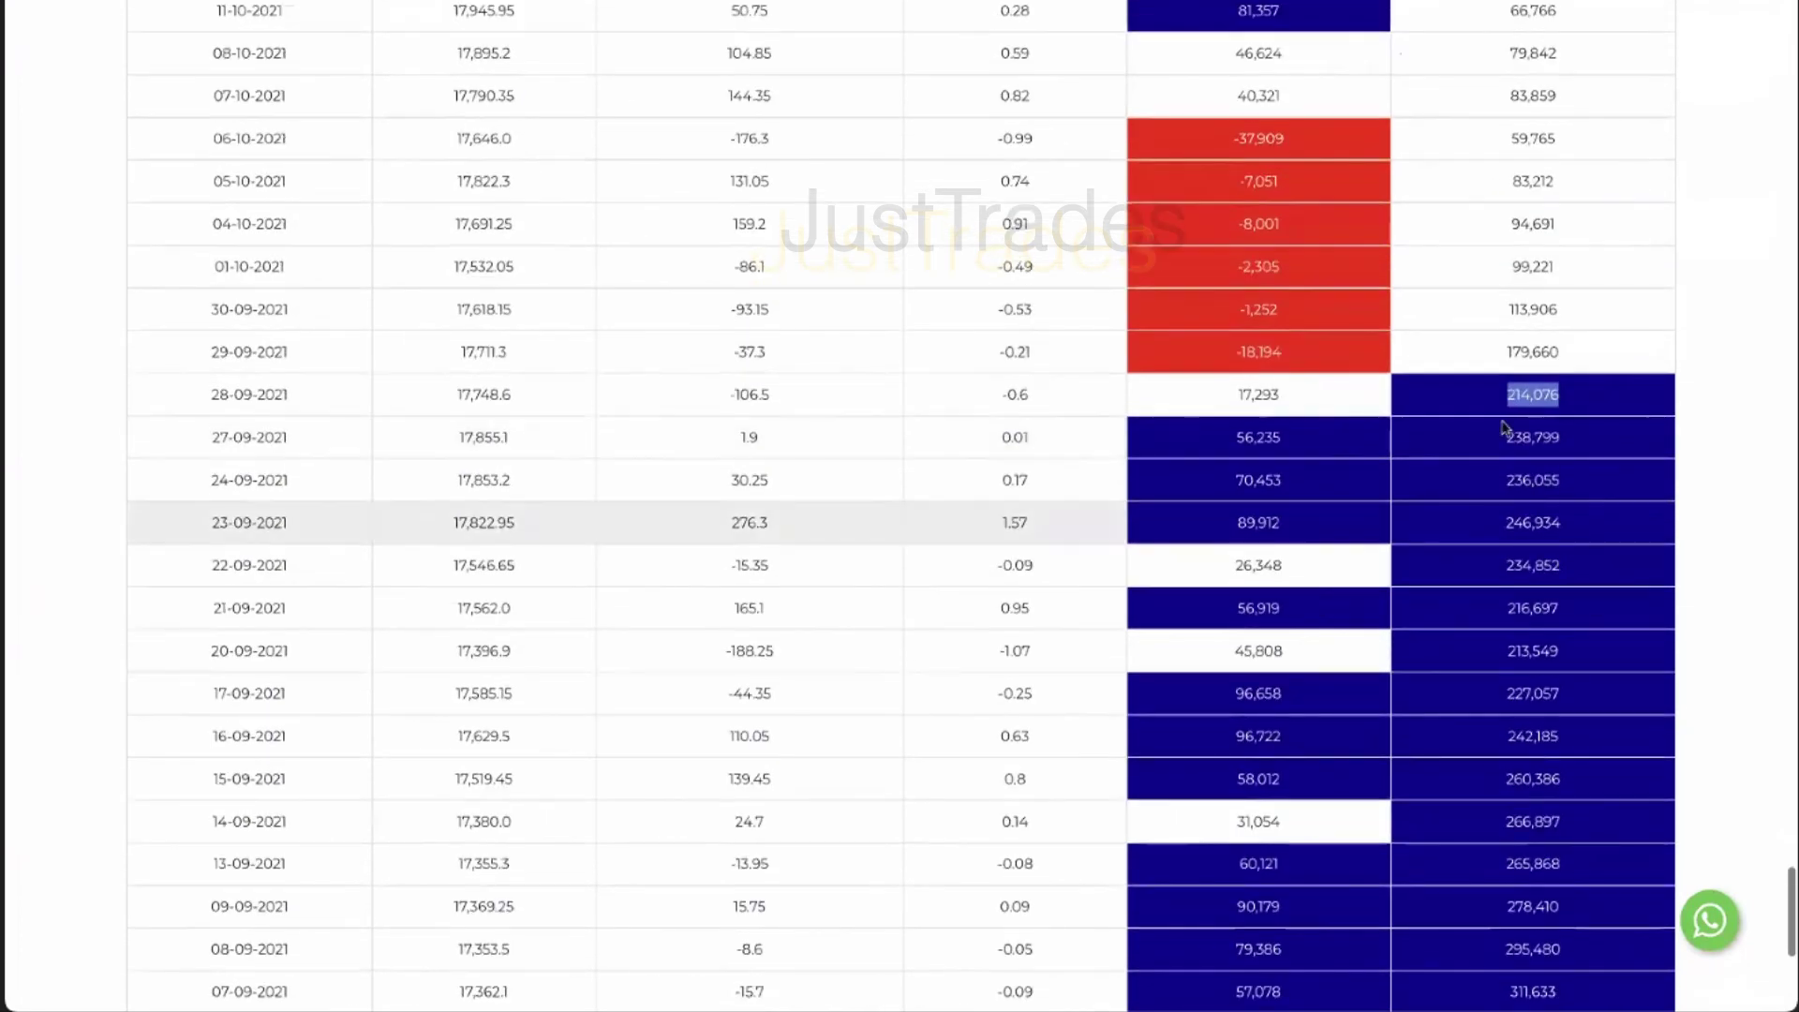
drag(185, 394, 313, 398)
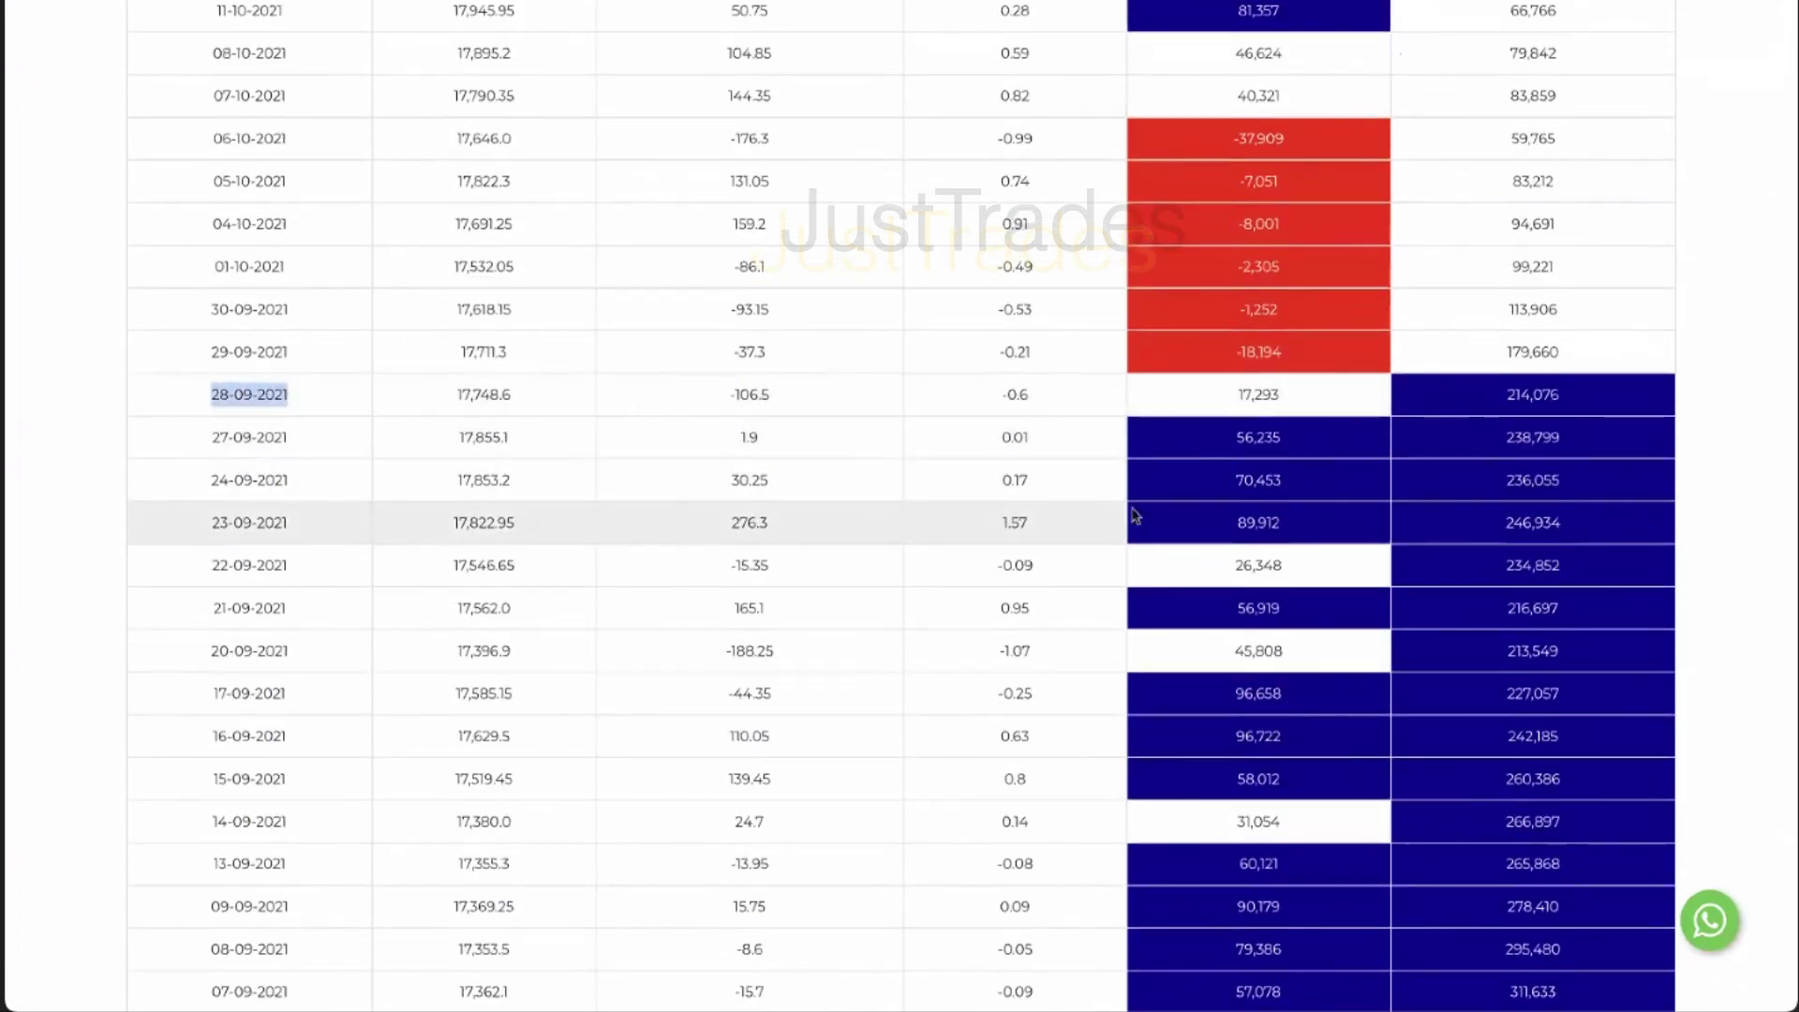
Highlight the Stocks NPAH values for 29-09-2021, 30-09-2021, 01-10-2021 and 19-10-2021
scroll(1411, 541, up, 4)
double_click(1533, 510)
double_click(1537, 468)
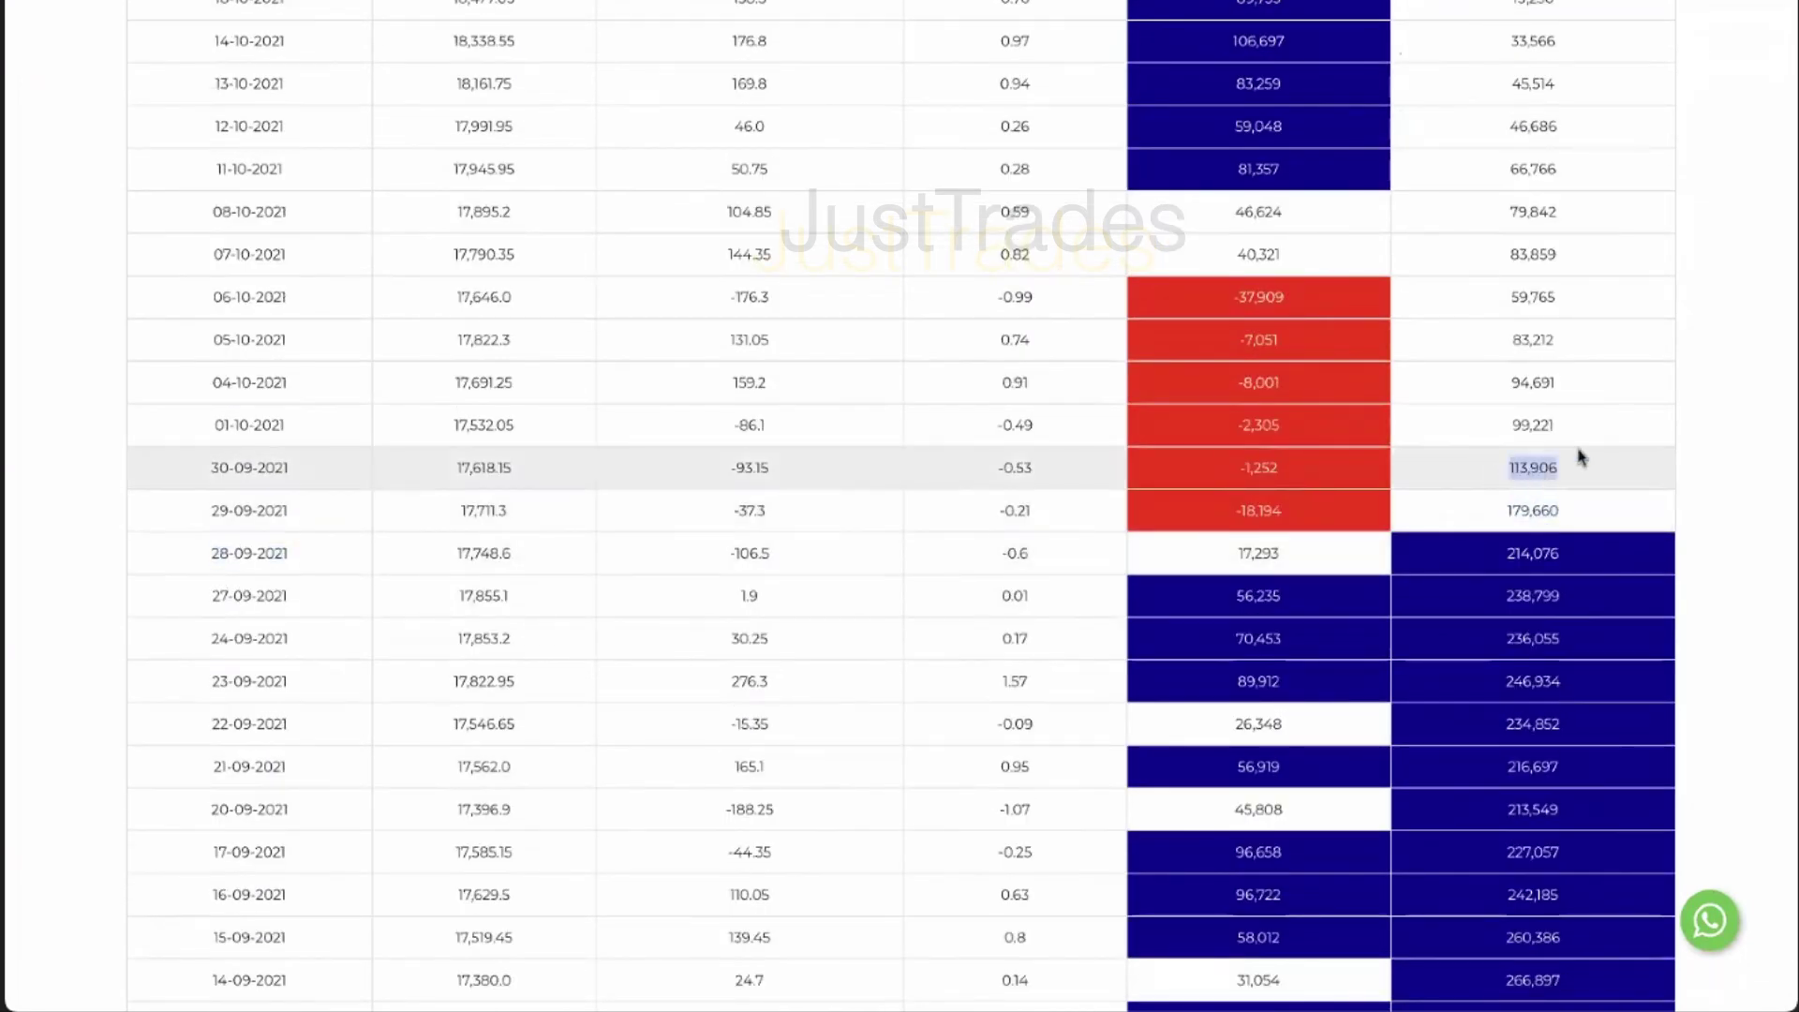
double_click(1533, 424)
scroll(1577, 426, up, 5)
scroll(1515, 358, up, 1)
double_click(1532, 462)
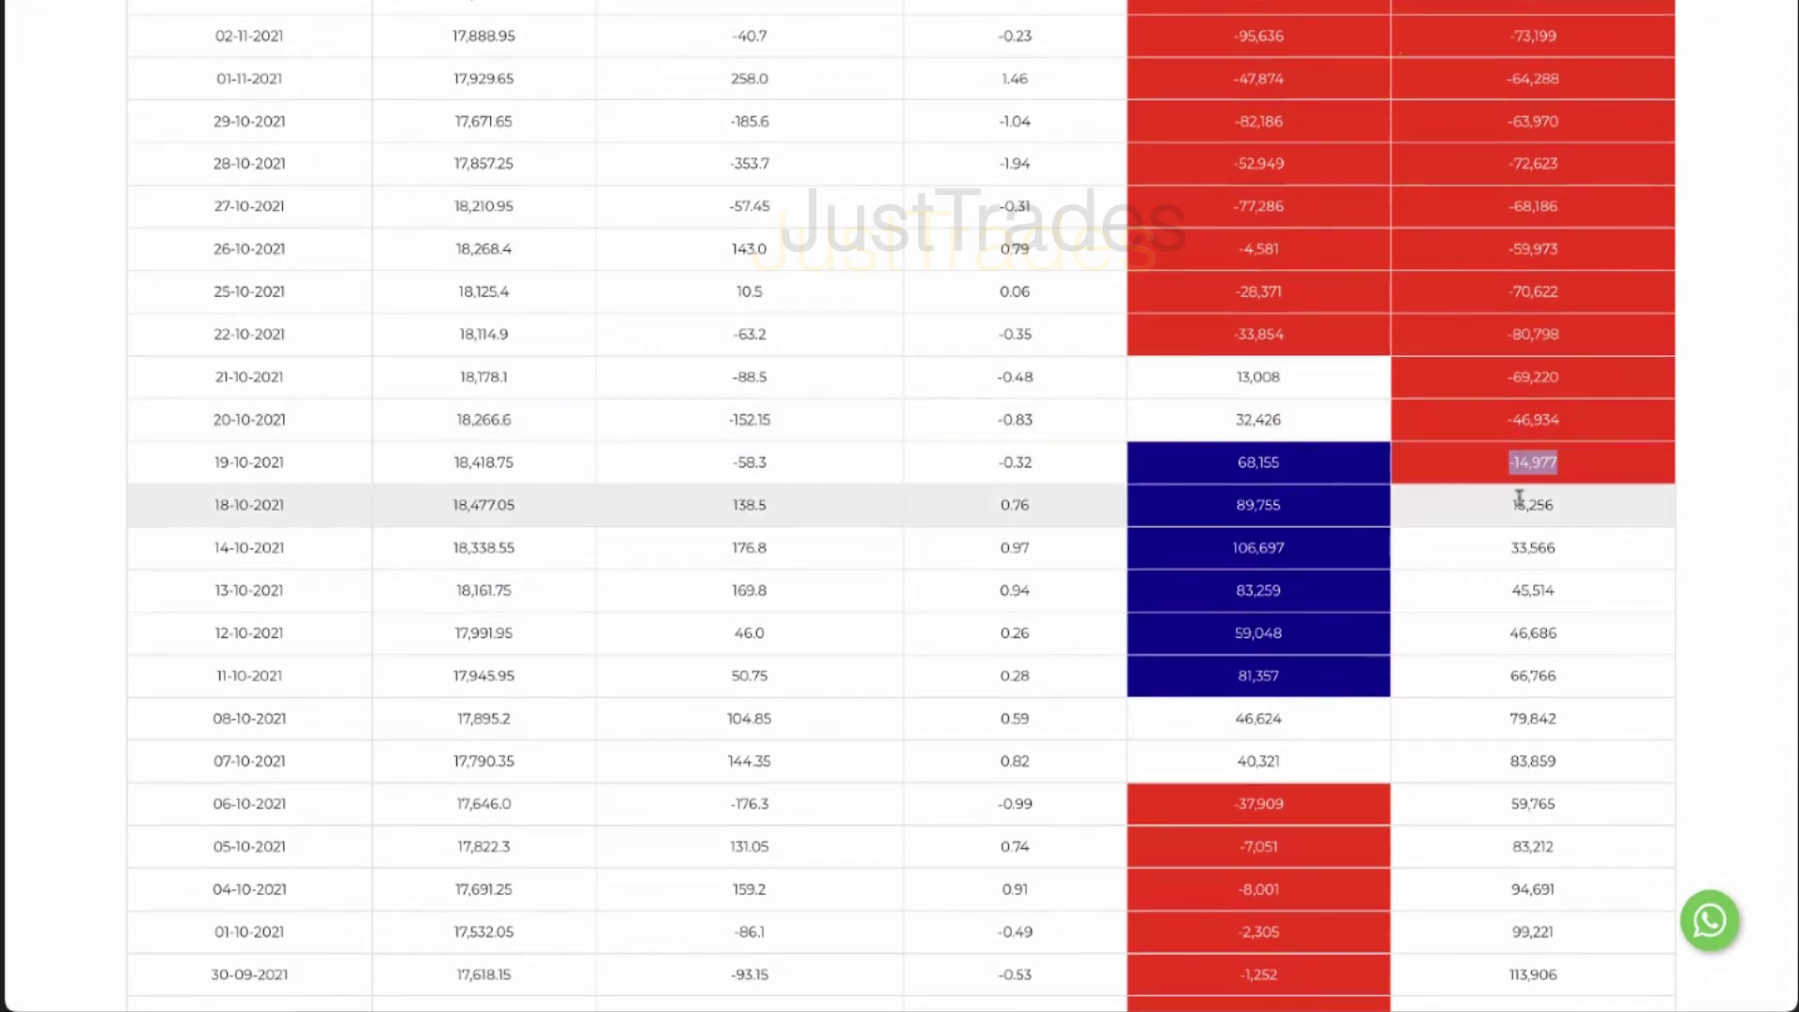
Return to the latest NPAH rows for August 2022 and open the participants' Derivative OI data
scroll(1519, 499, up, 20)
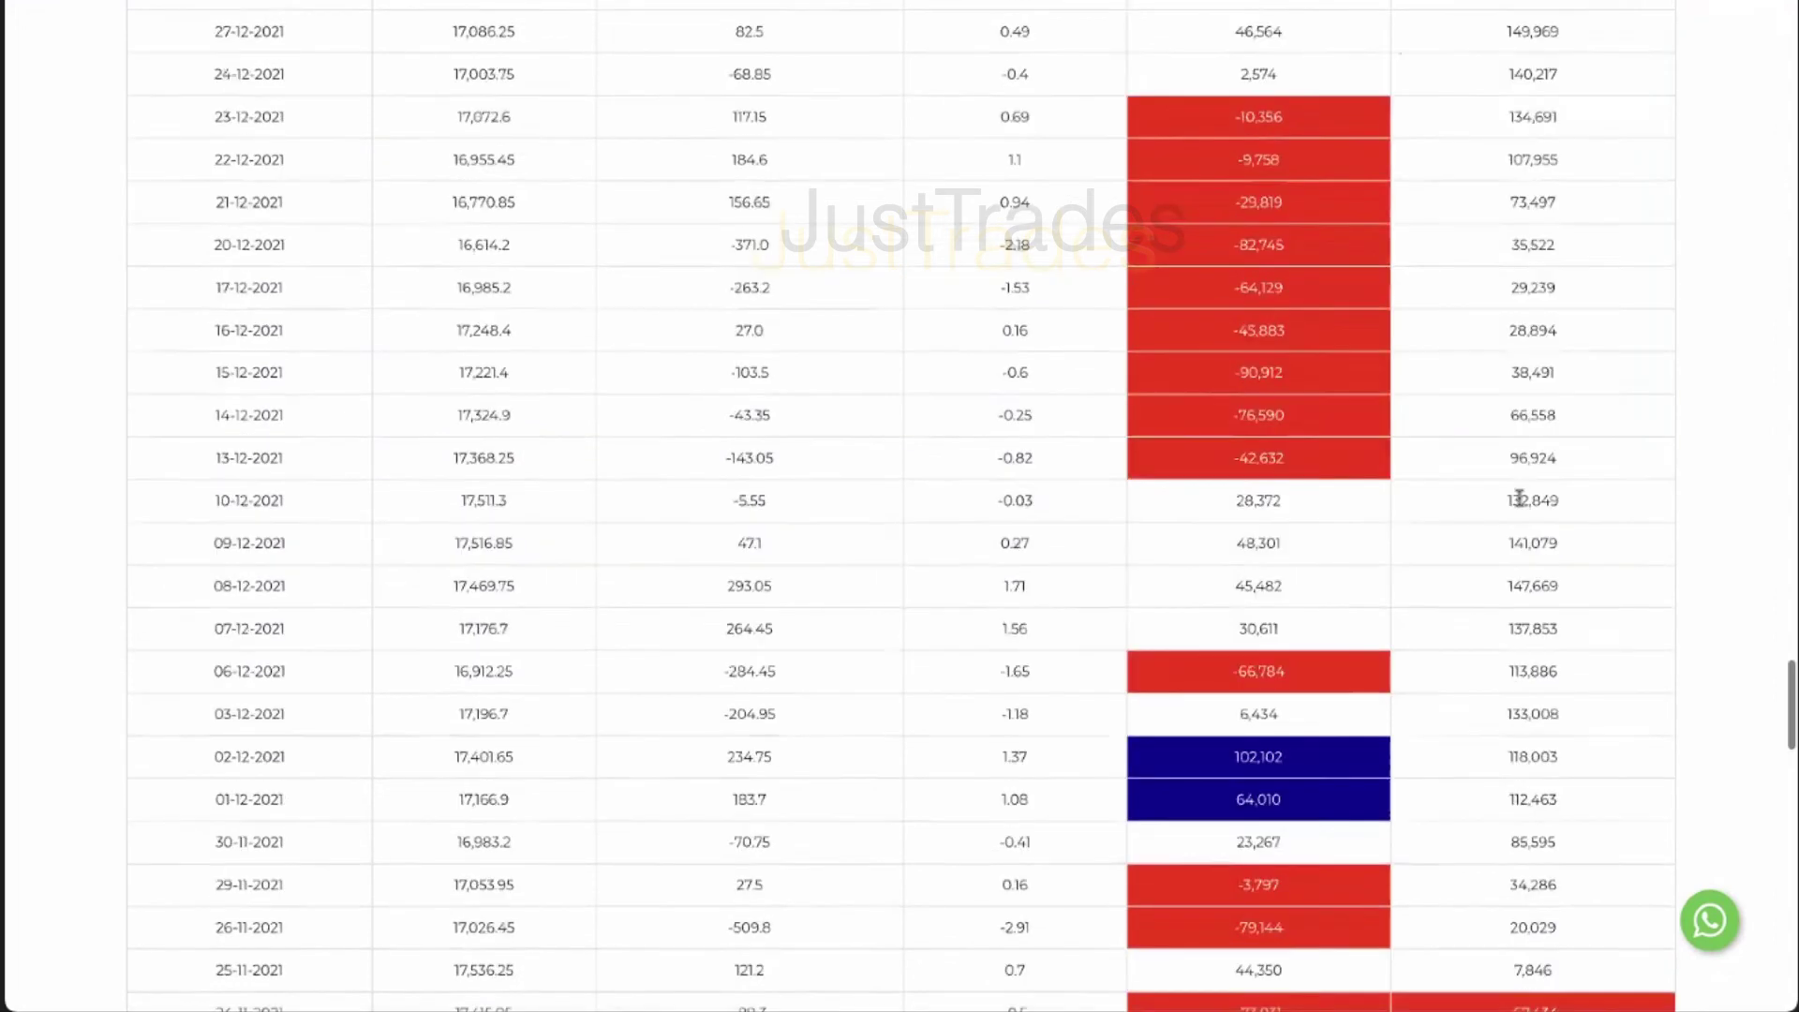
scroll(1519, 503, up, 20)
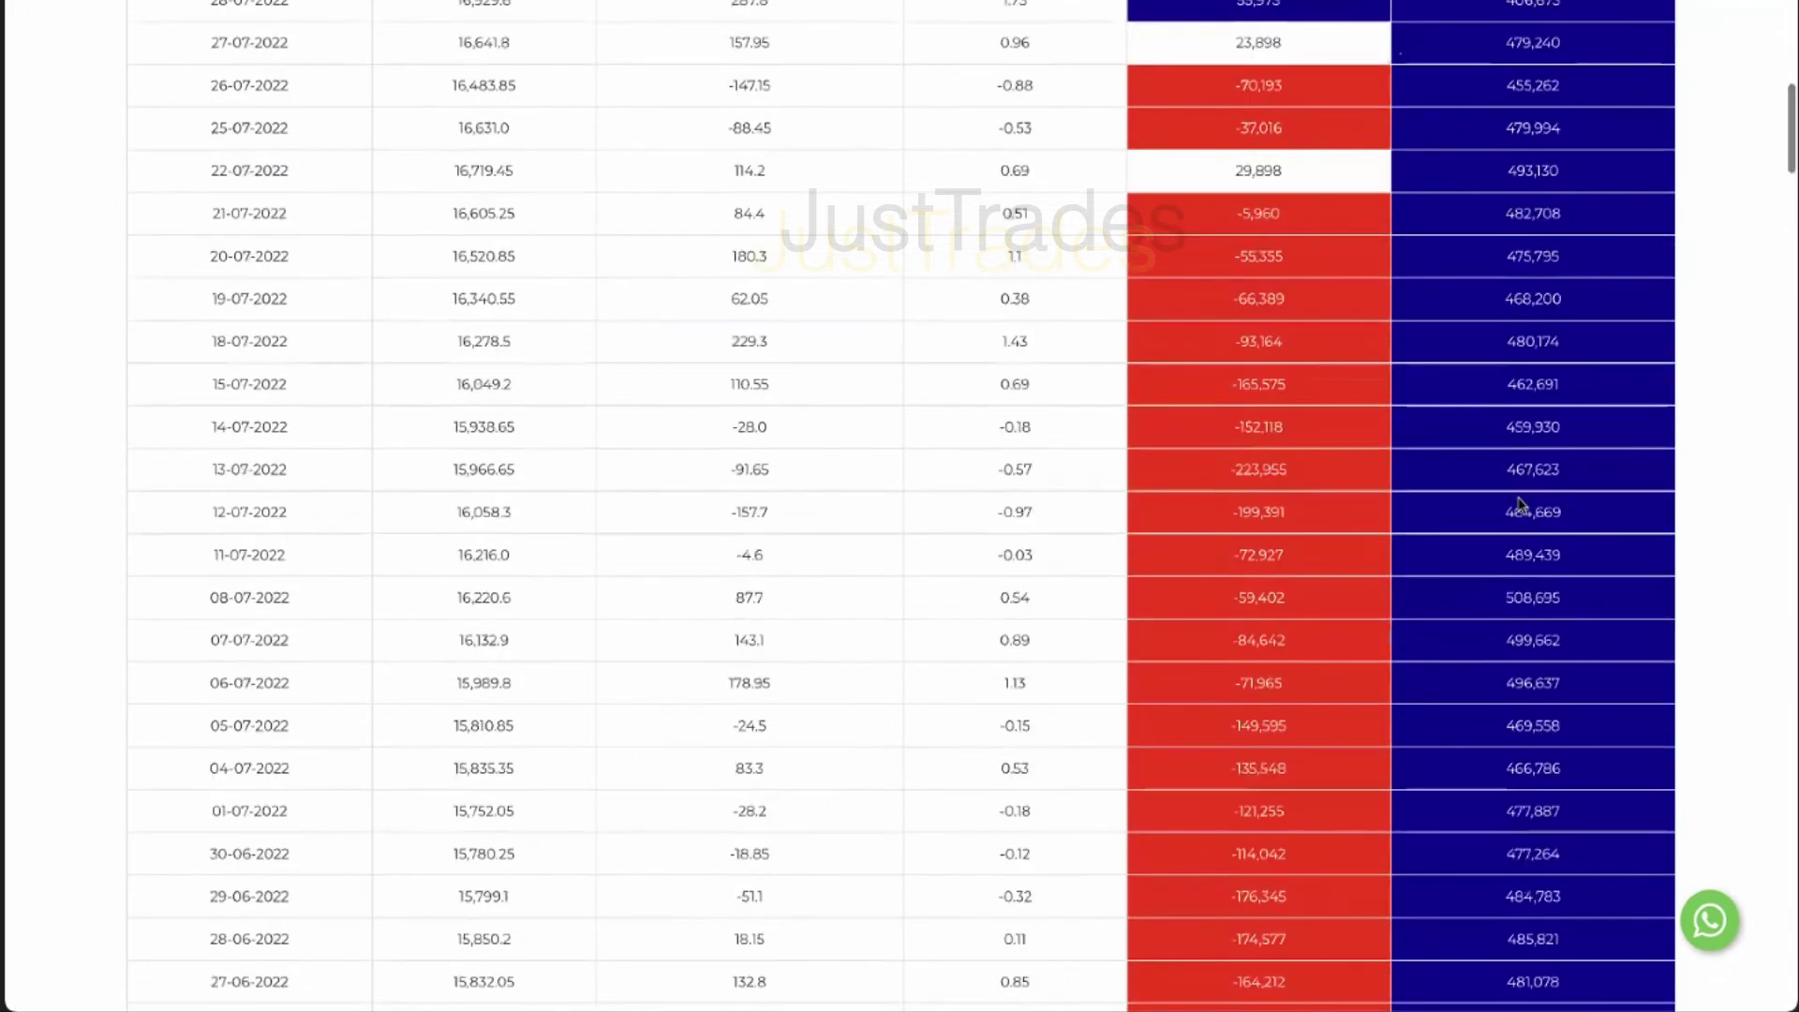
scroll(1520, 506, down, 1)
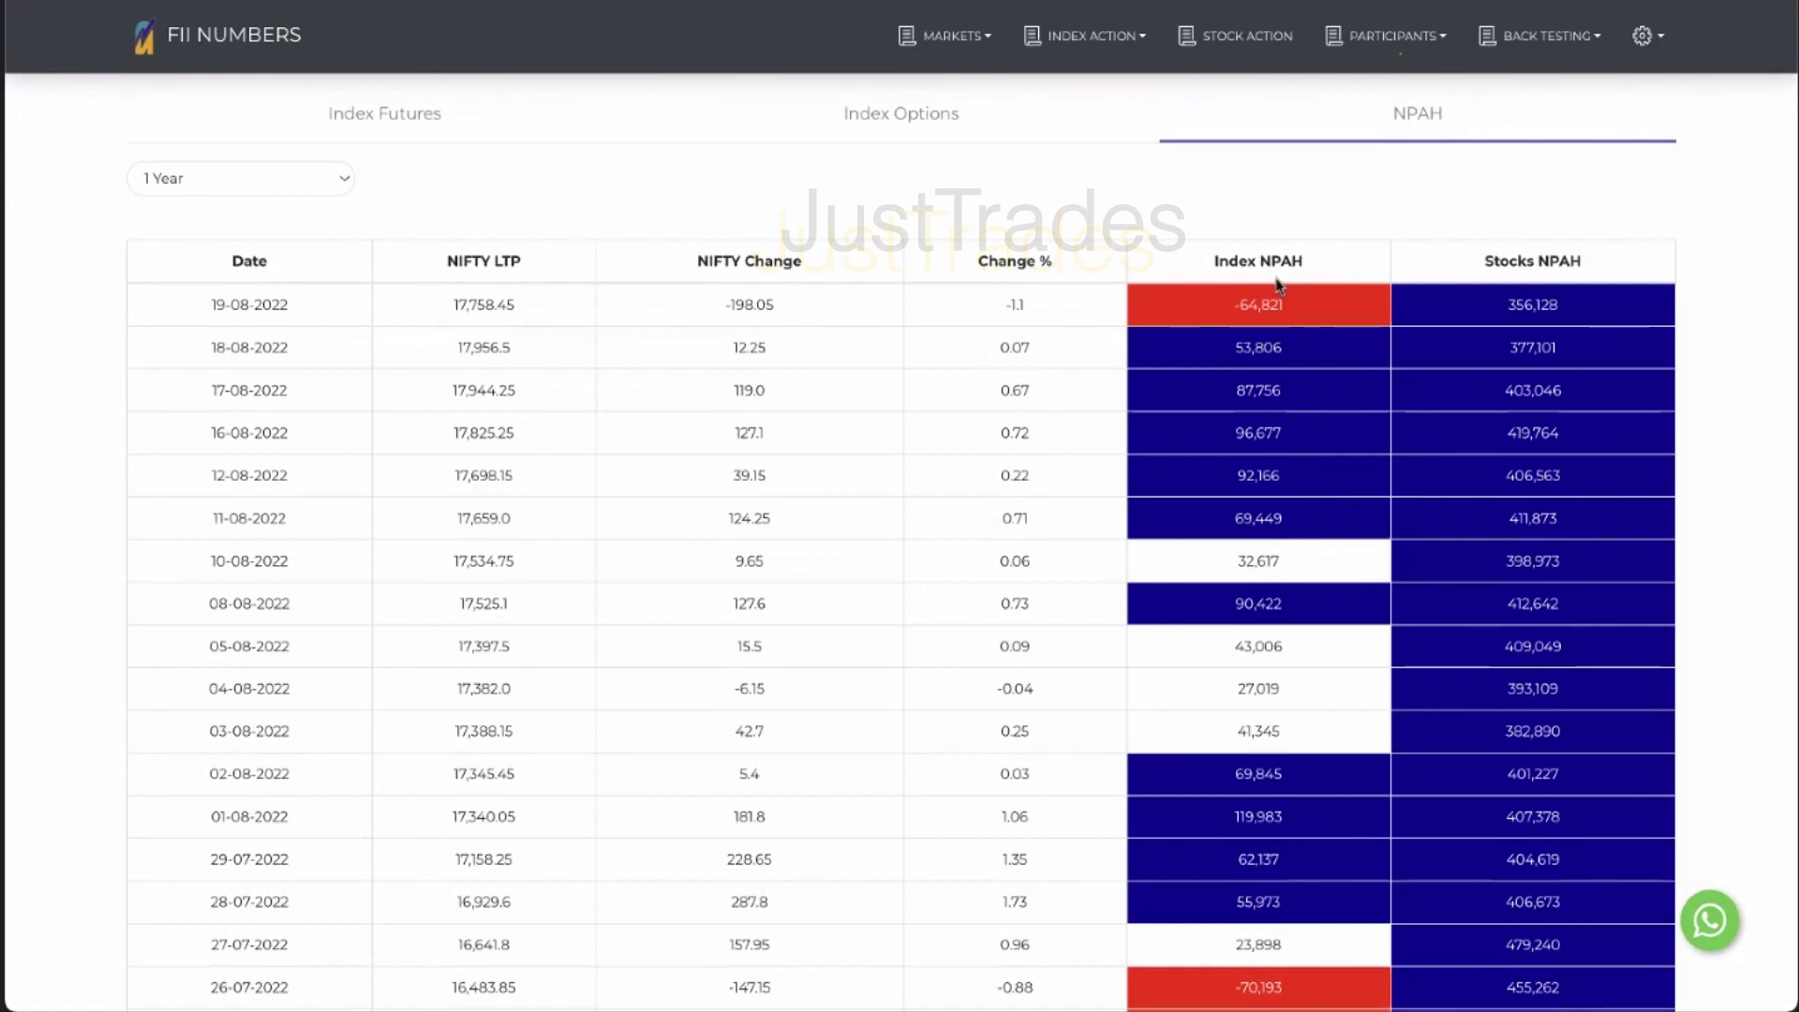
click(1396, 54)
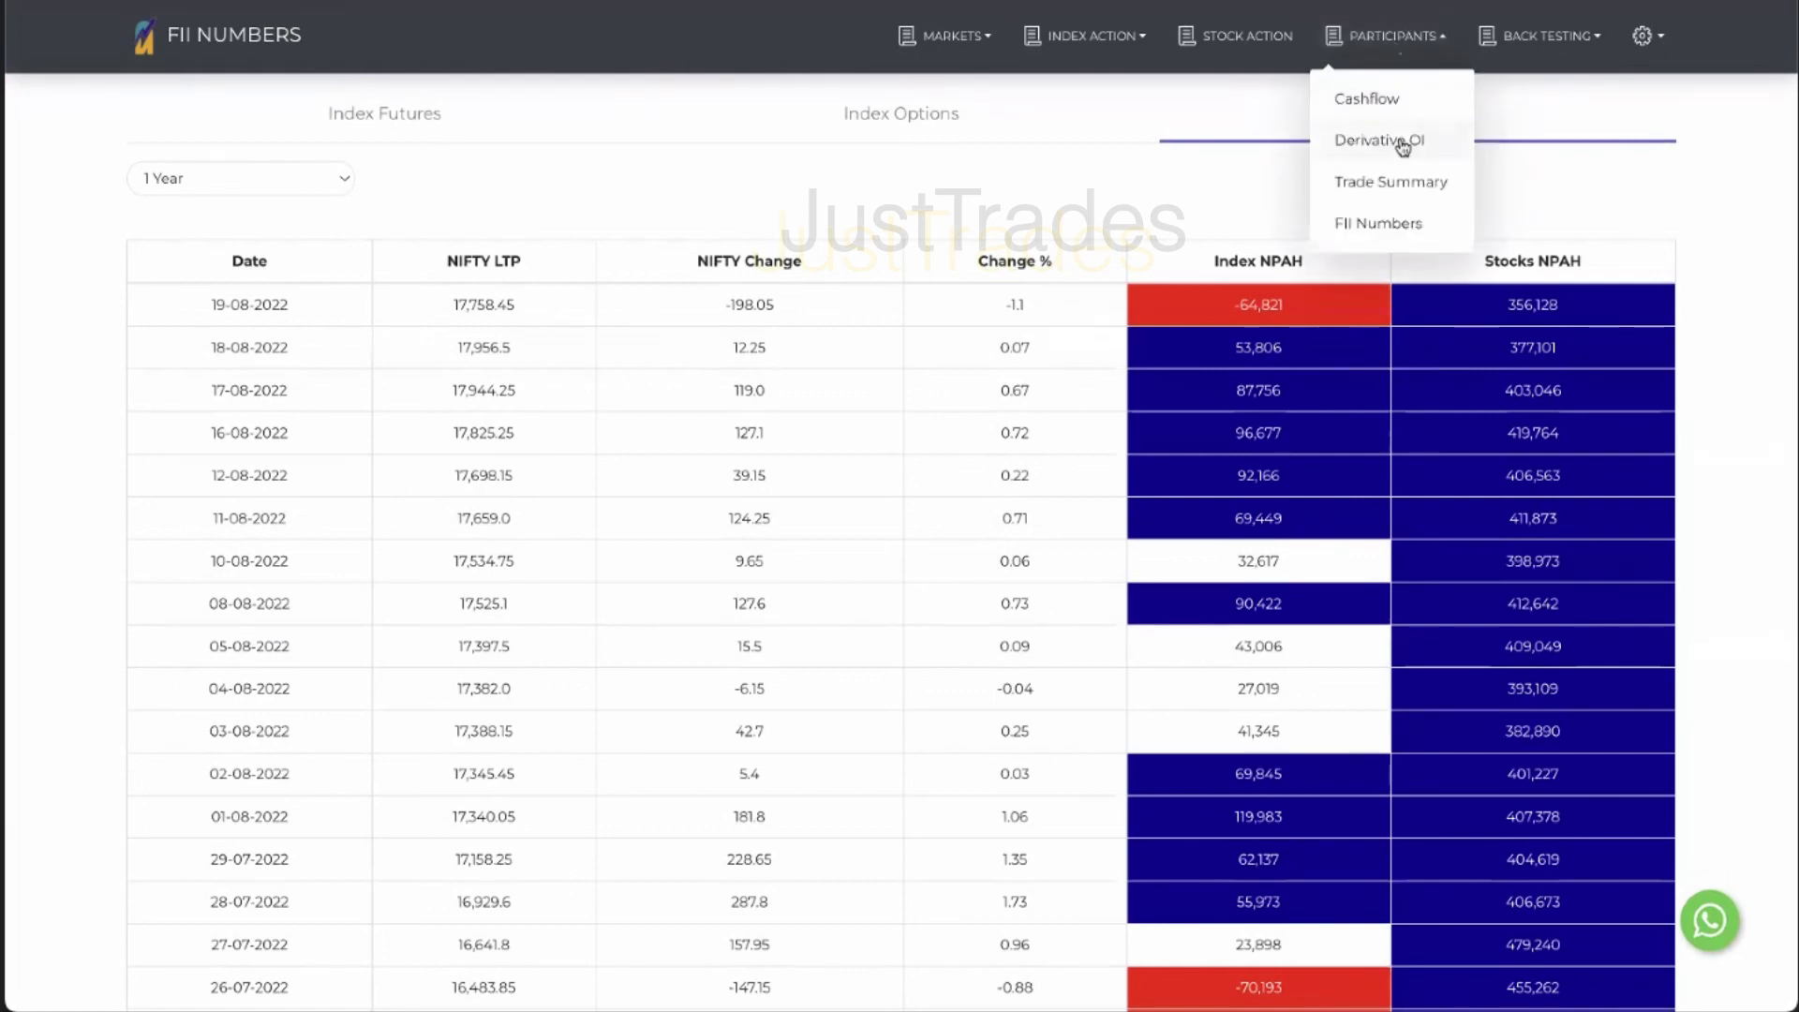
click(1402, 141)
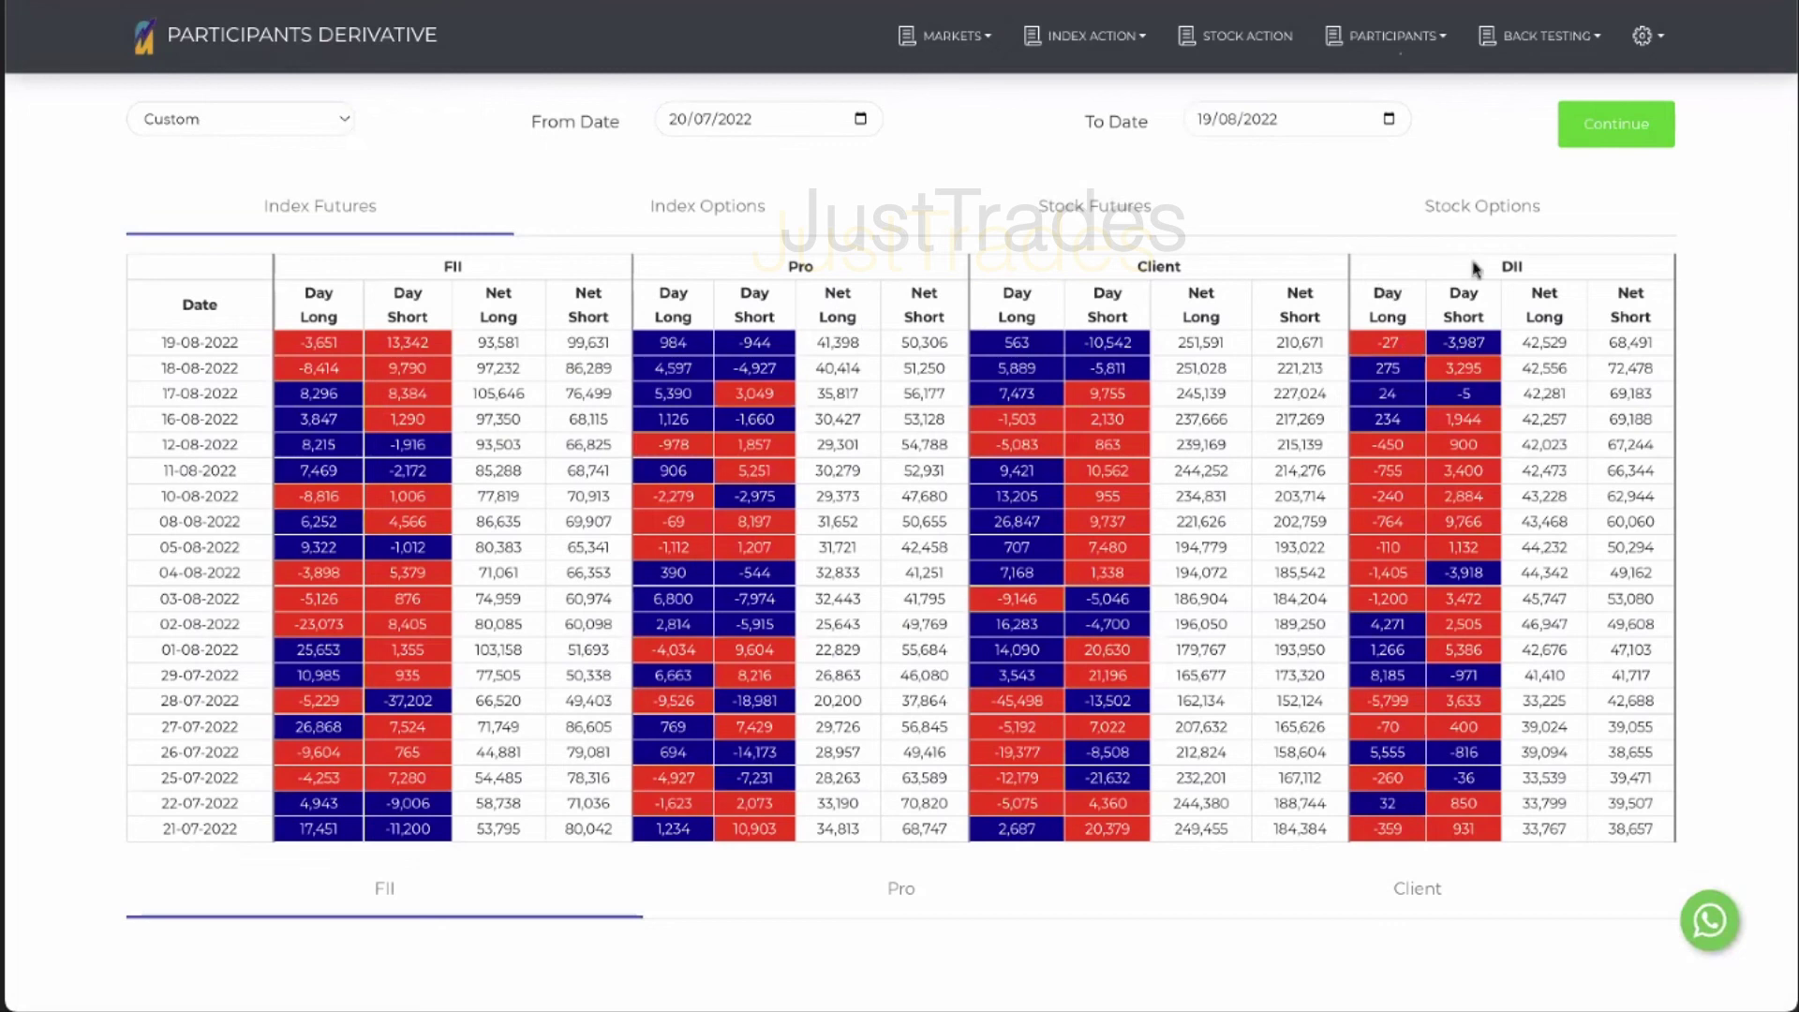
View the Stock Options, Index Options and Index Futures OI, and highlight the FII index futures Day Long and Short for 19-08-2022 and 18-08-2022
click(1489, 222)
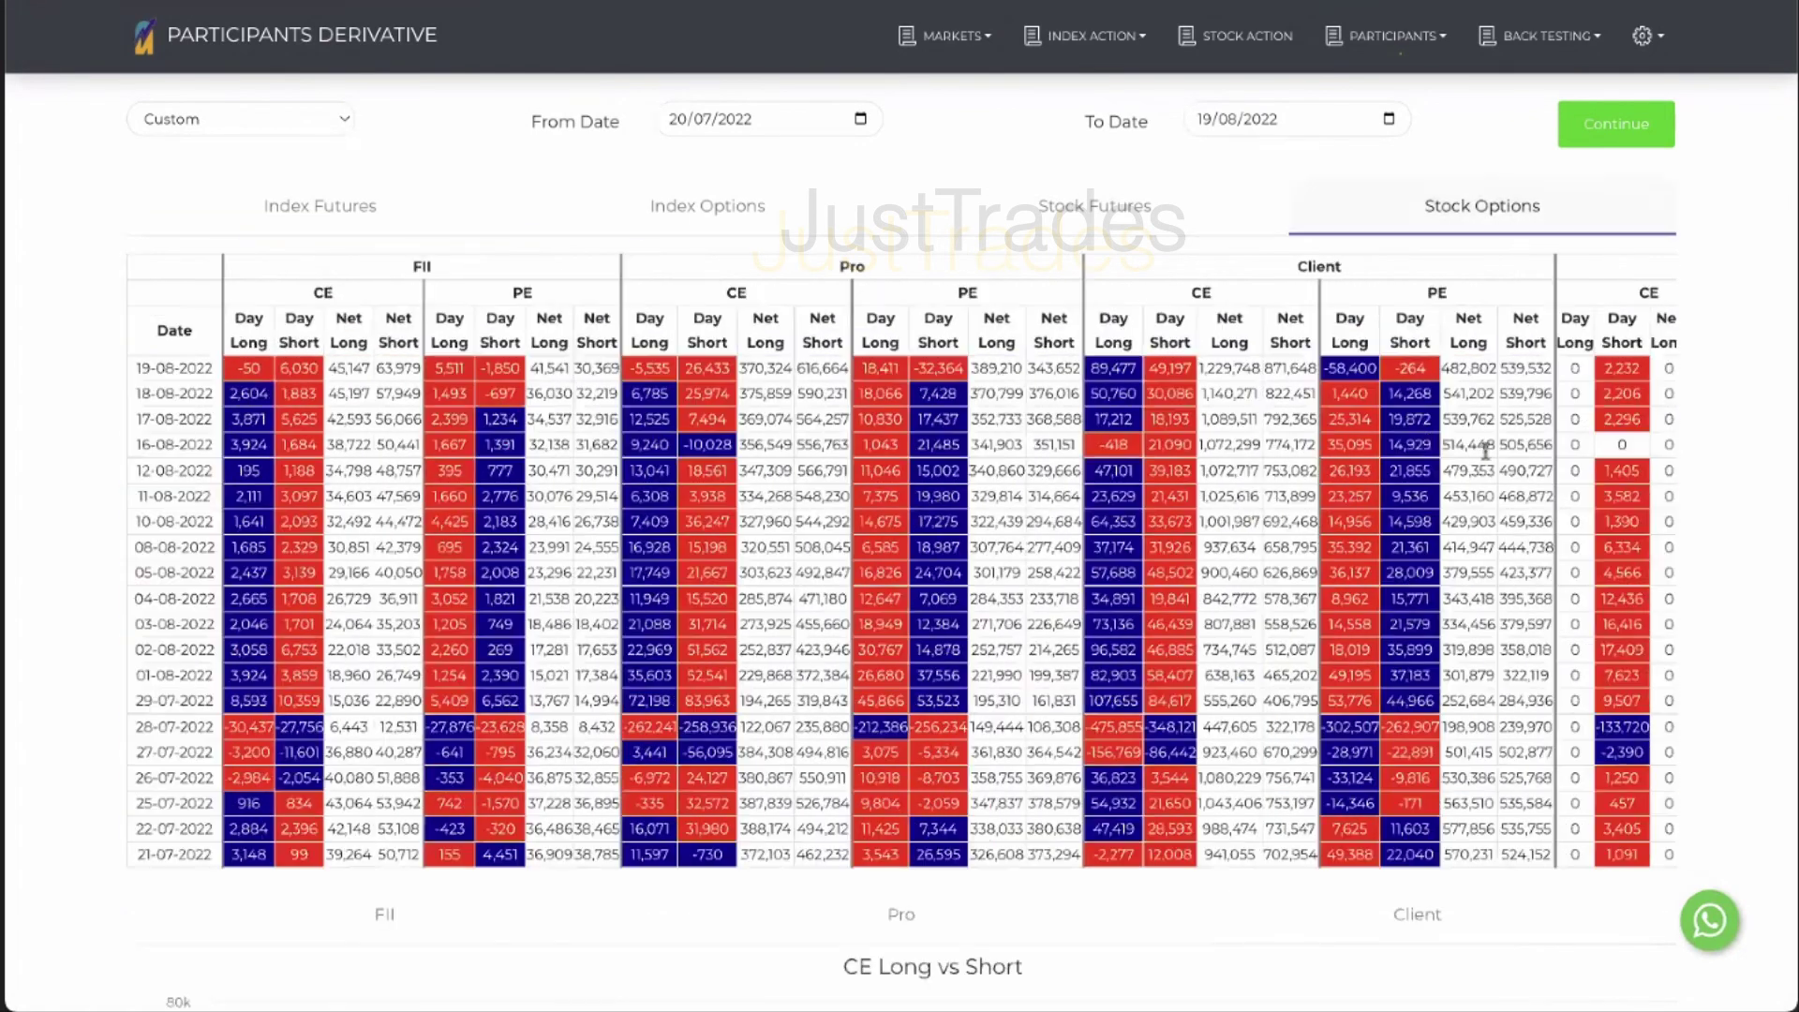
click(722, 225)
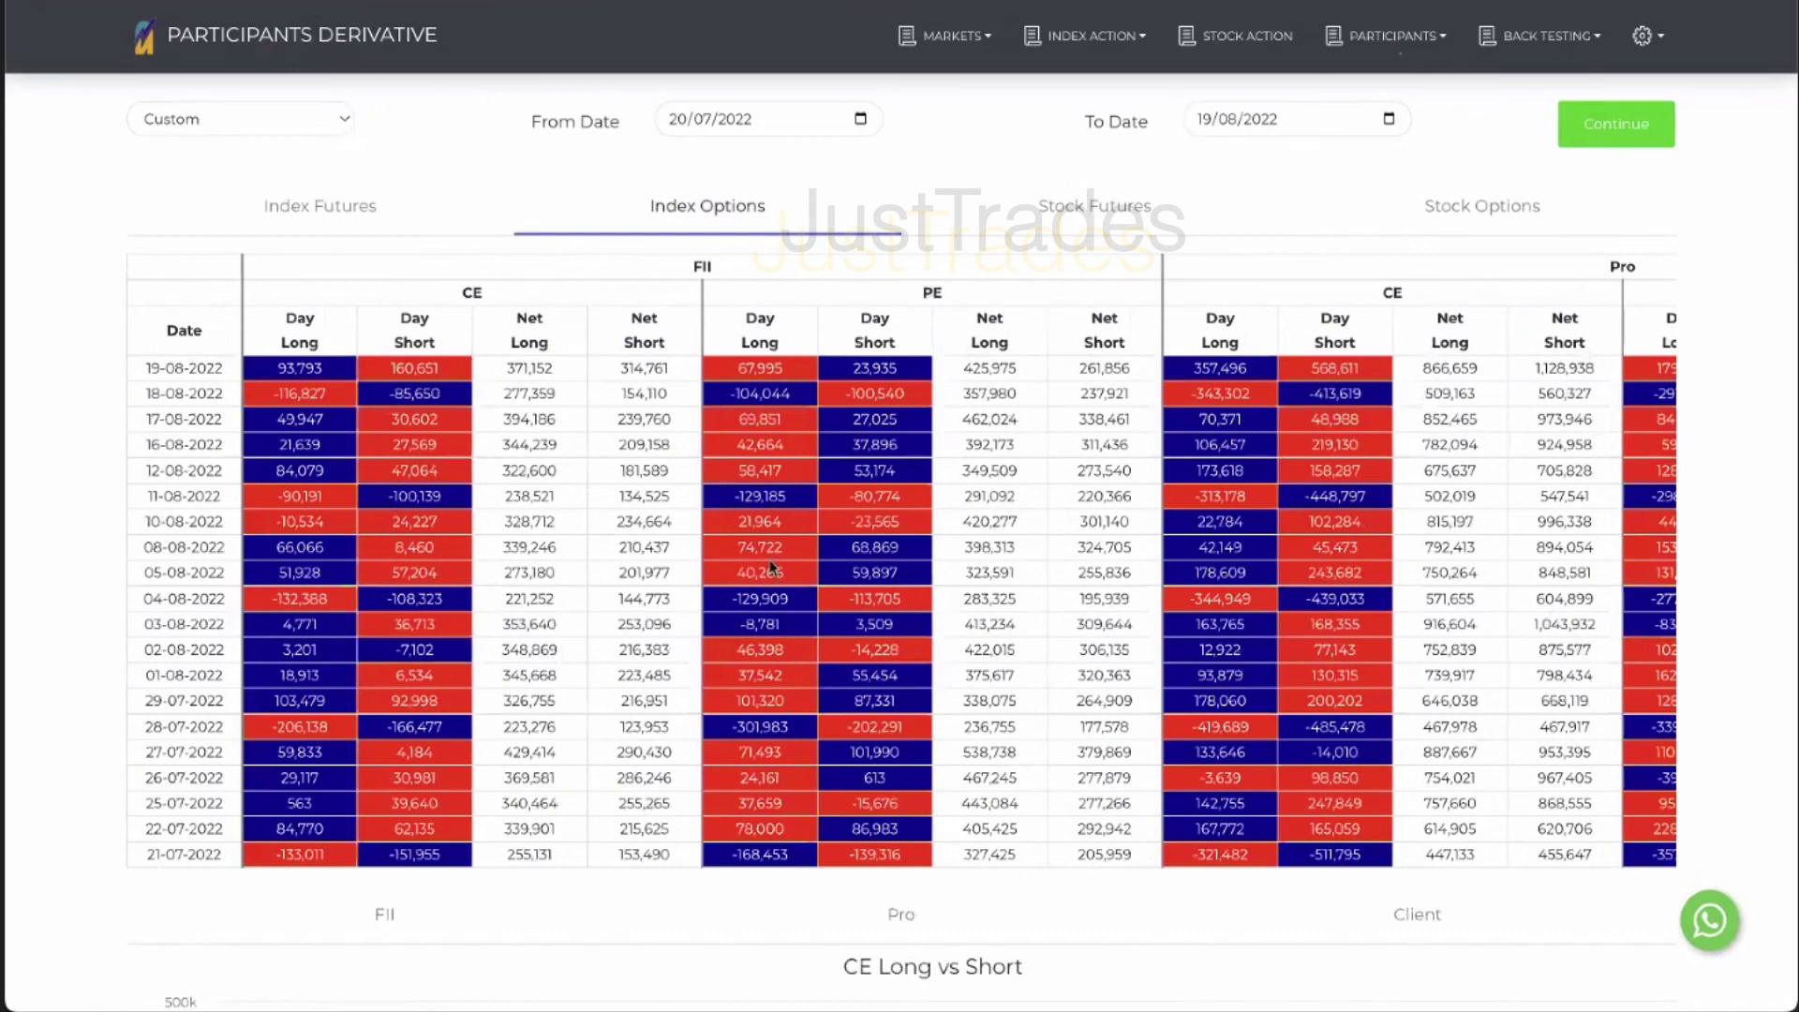
click(349, 235)
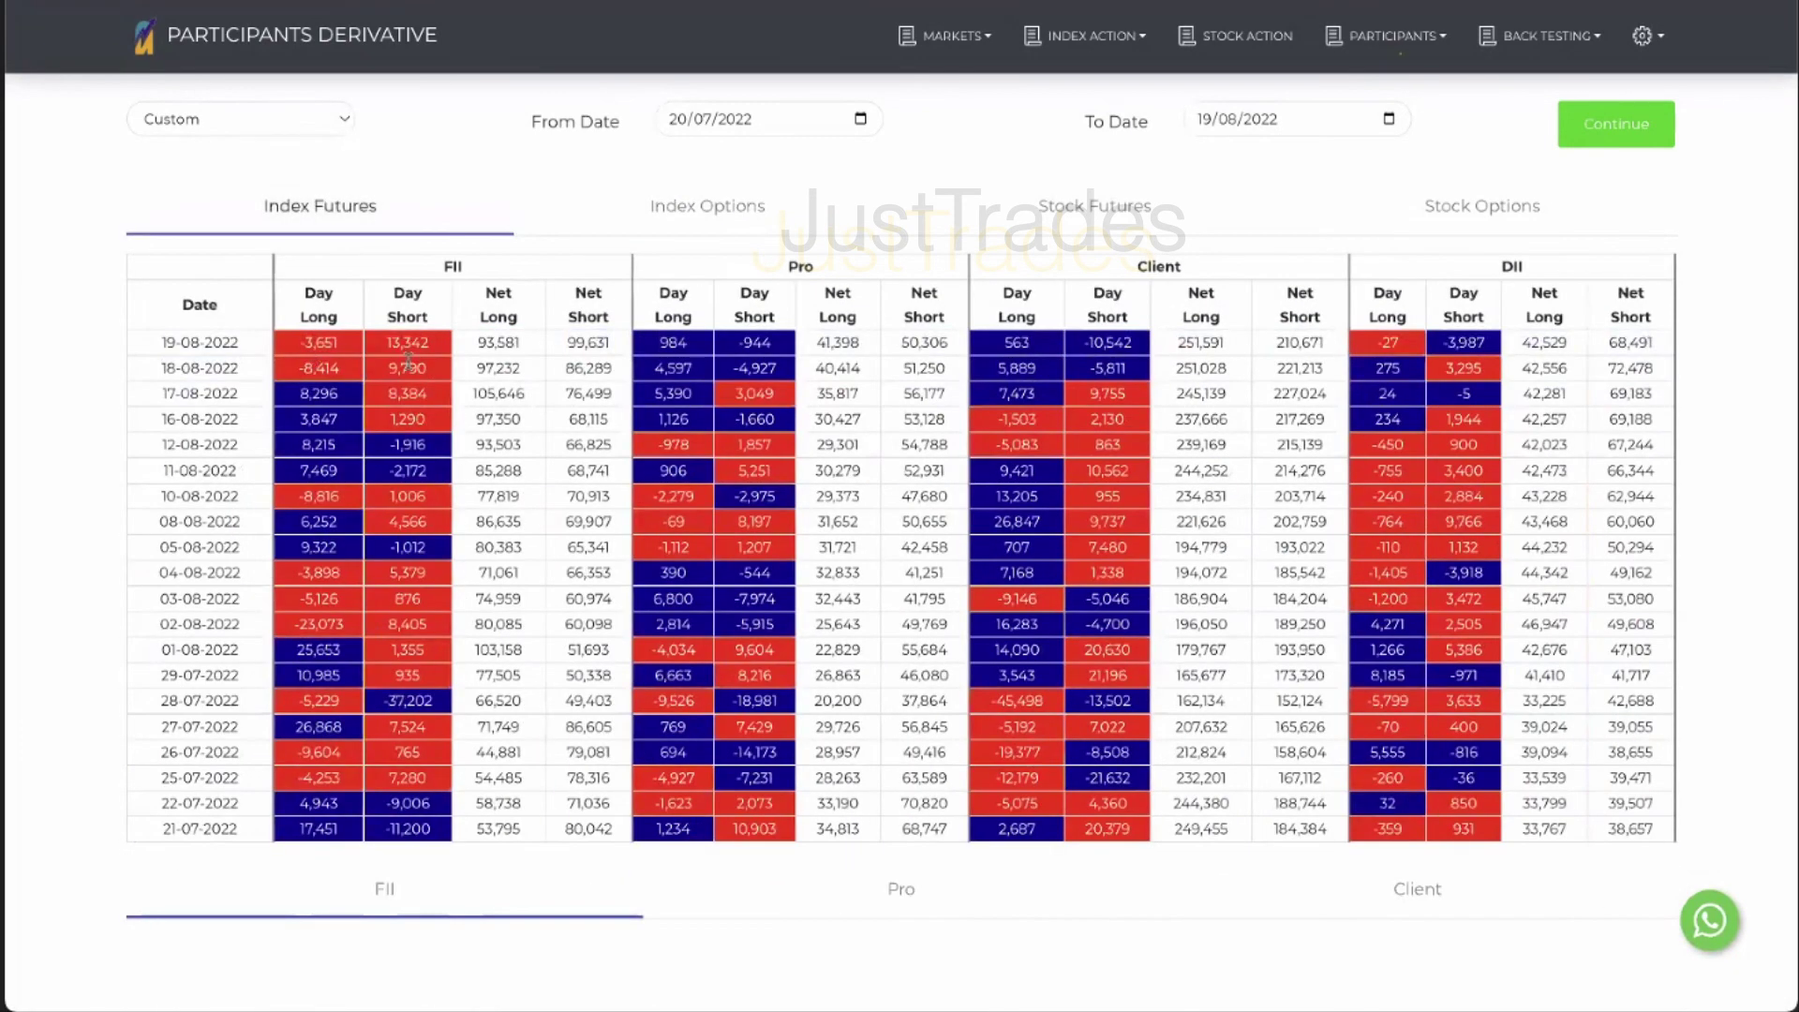
drag(311, 348, 434, 367)
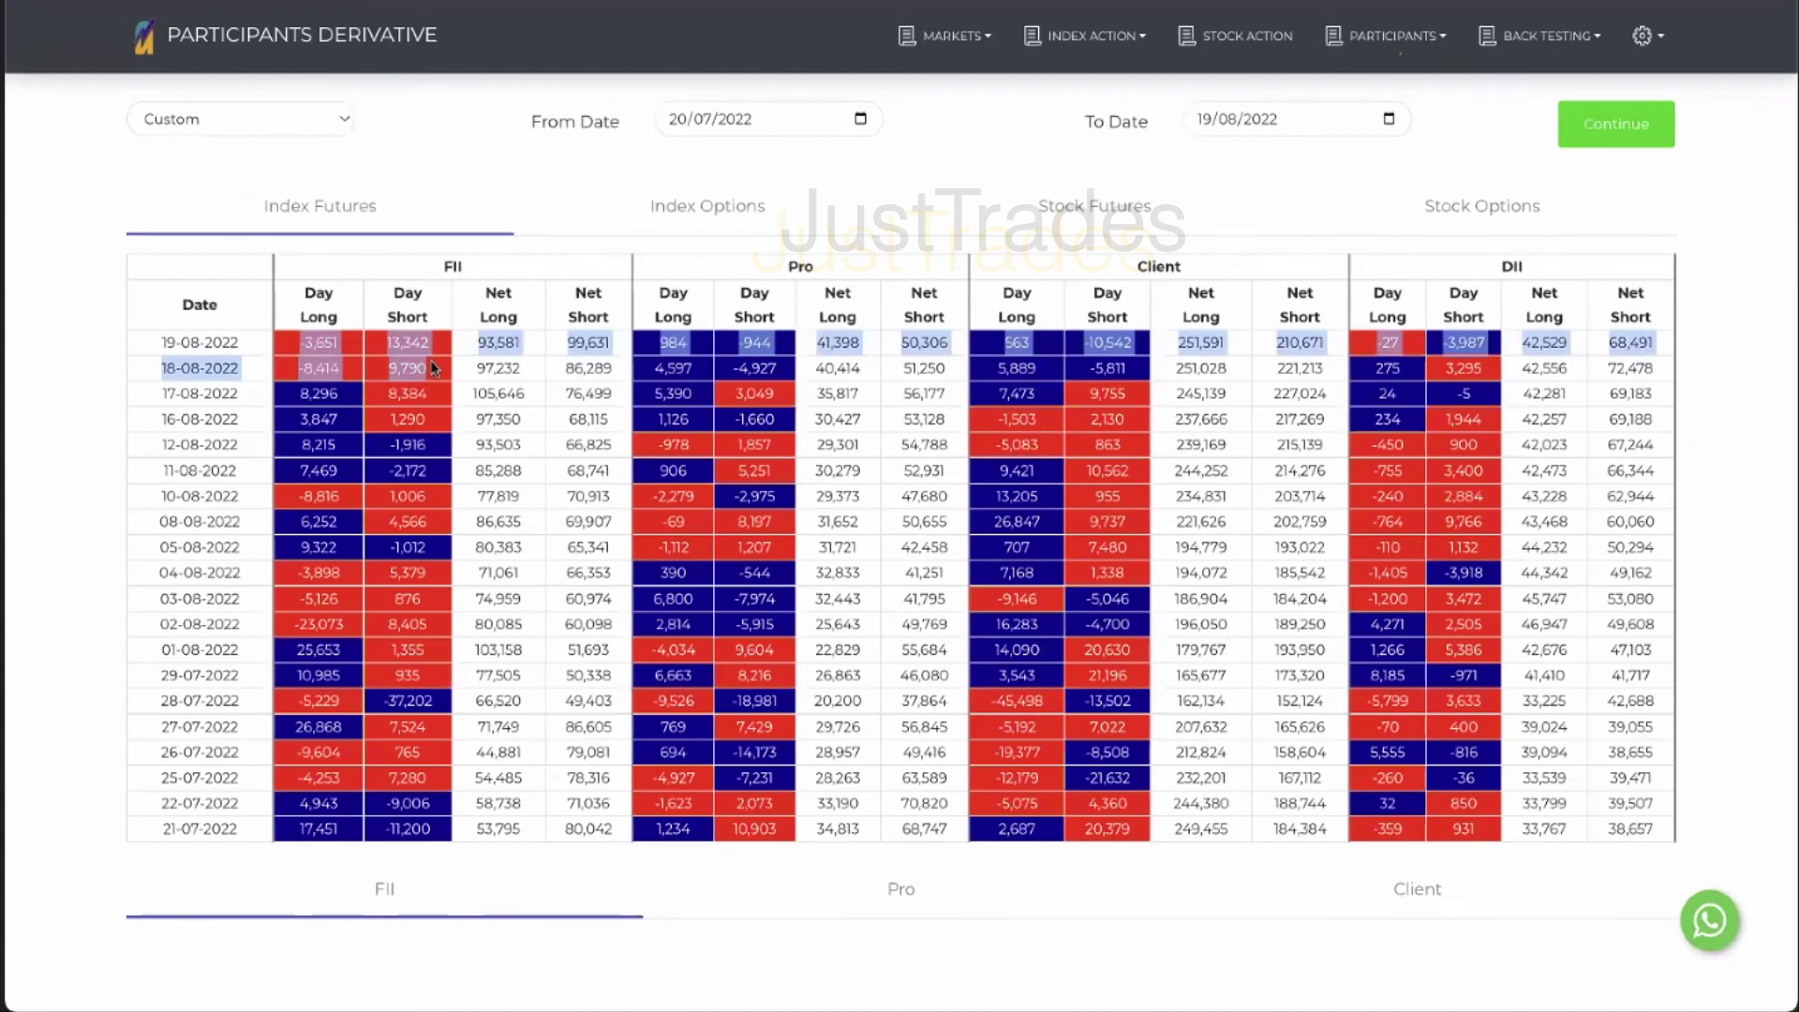
click(430, 360)
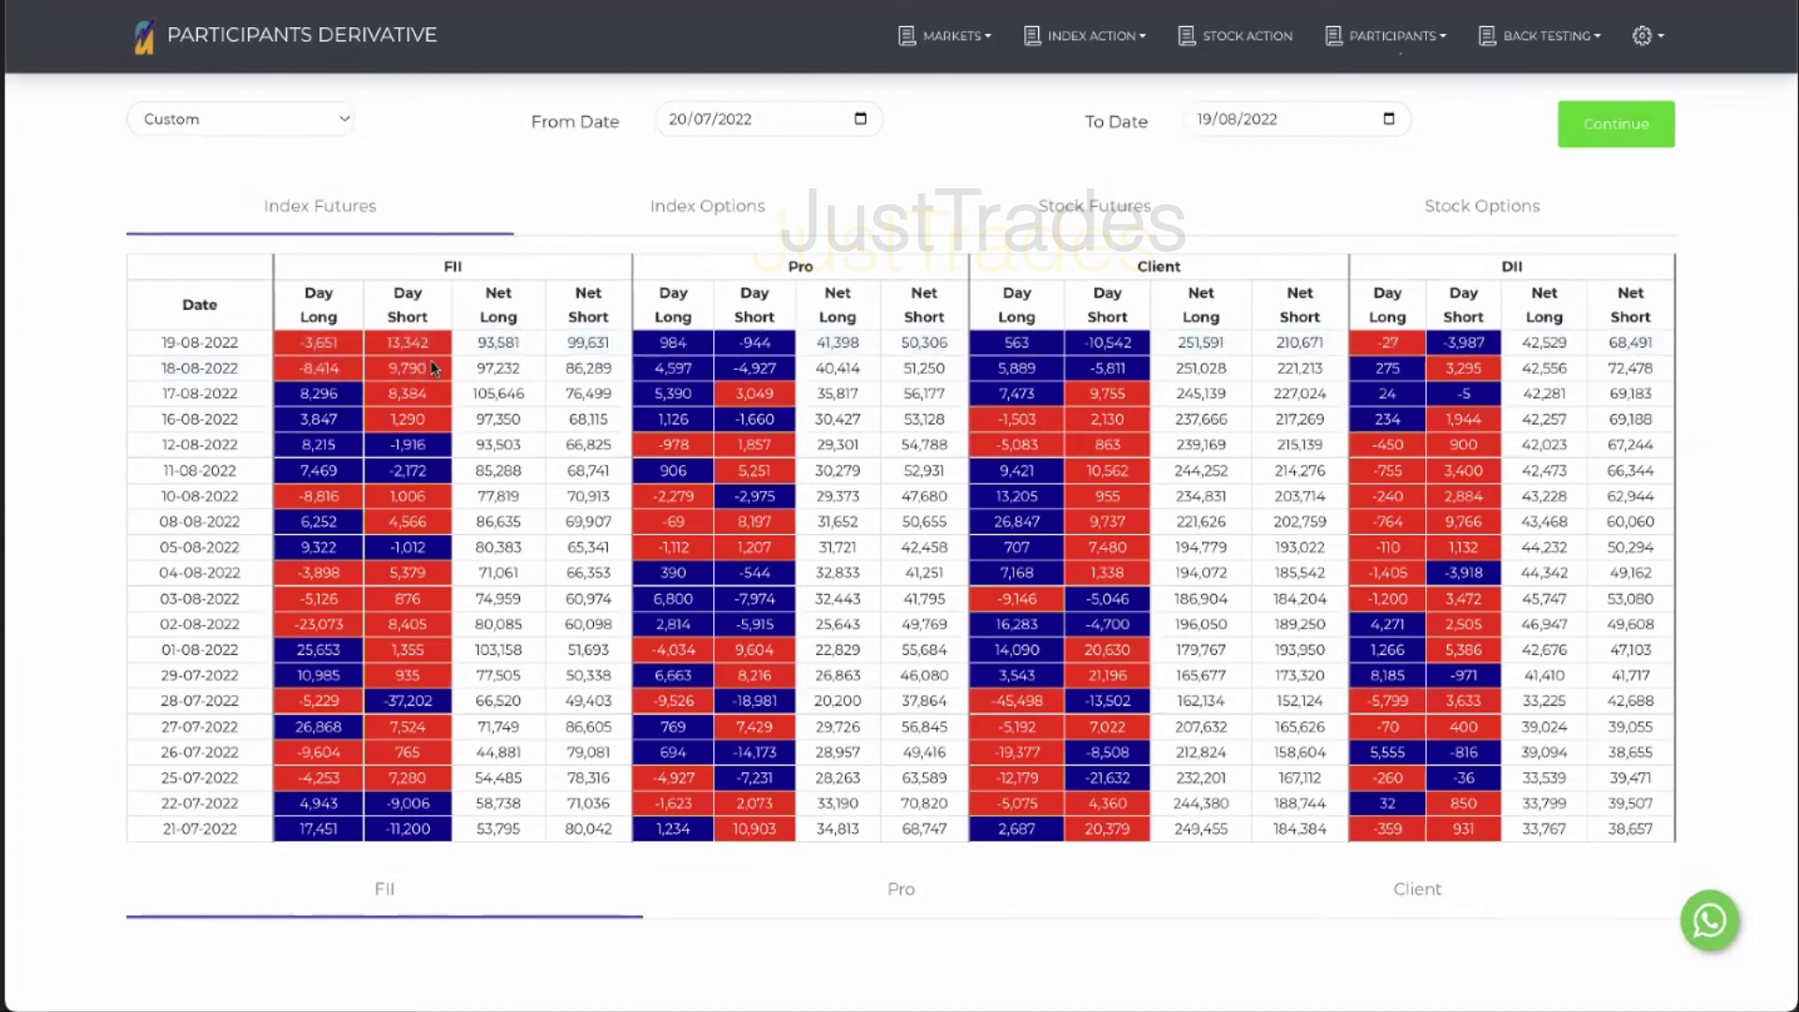